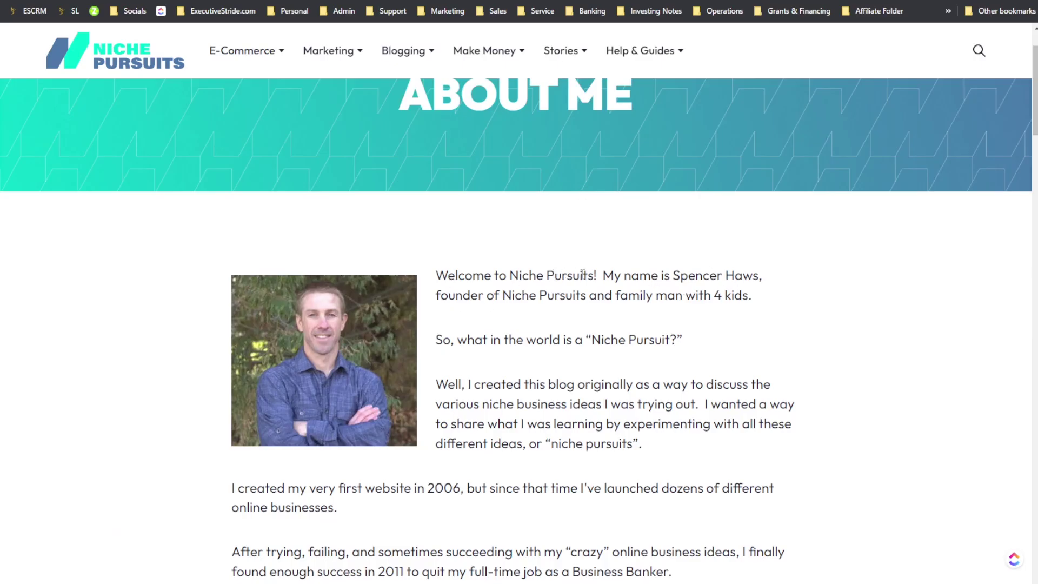
# - Look through the Niche Pursuits page's keyword research tools and open the full review of Long Tail Pro
pyautogui.scroll(-8, 583, 273)
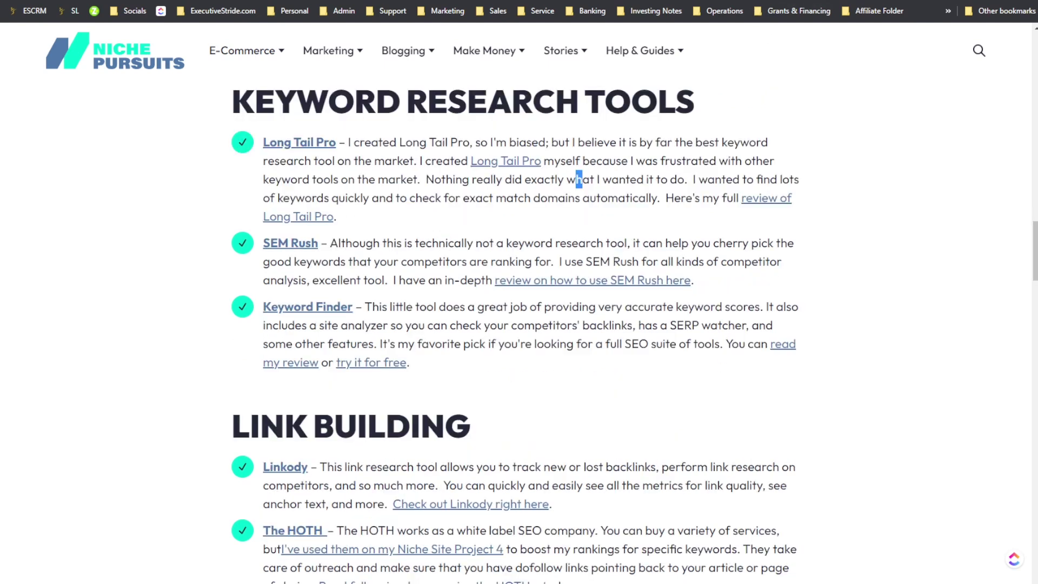
pyautogui.click(705, 165)
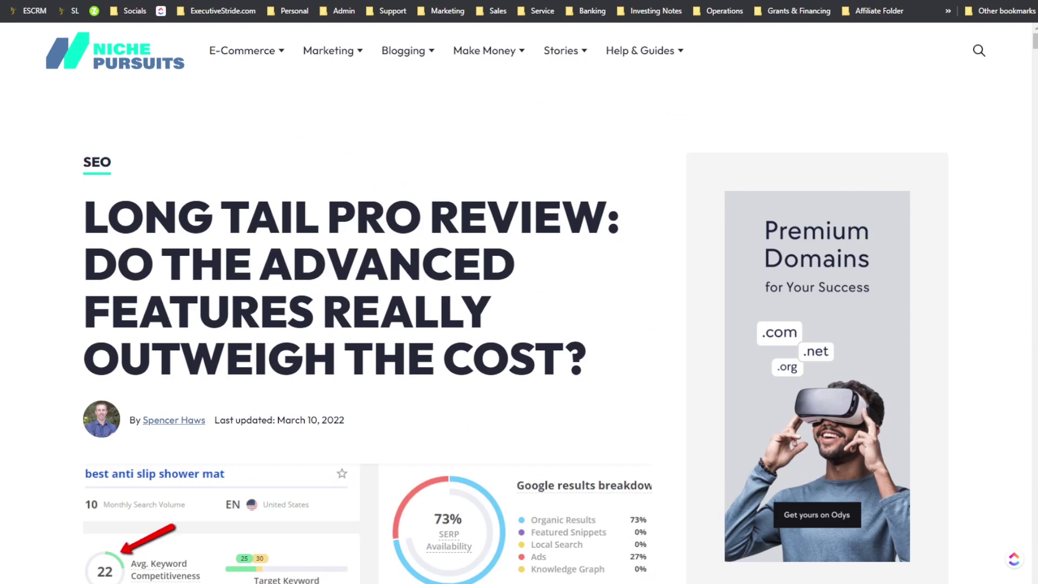
pyautogui.scroll(-10, 623, 168)
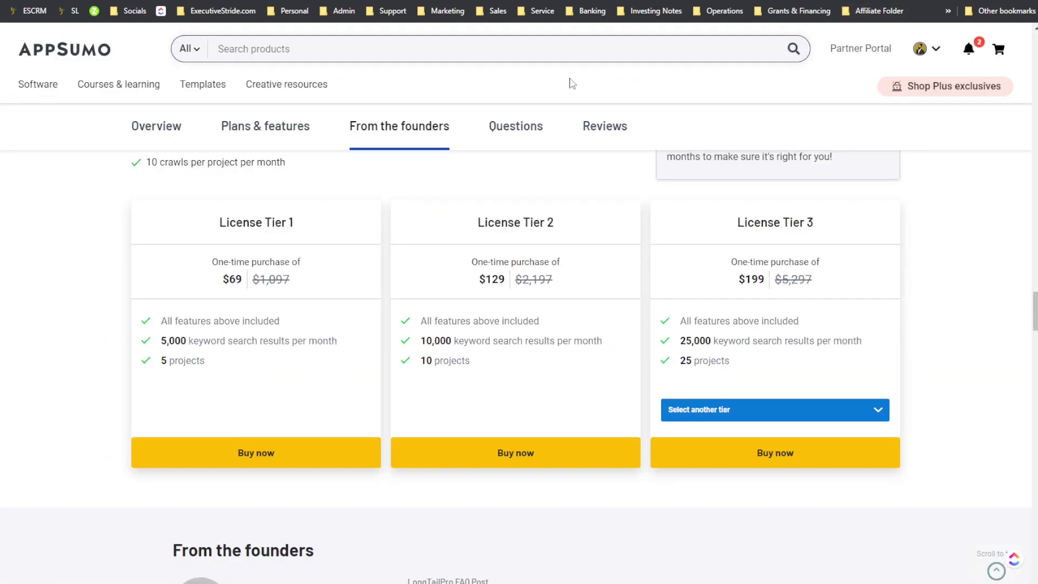
# - Skim the LongTailPro lifetime deal page on AppSumo, from the product introduction to the overview section
pyautogui.scroll(10, 606, 127)
pyautogui.scroll(10, 597, 205)
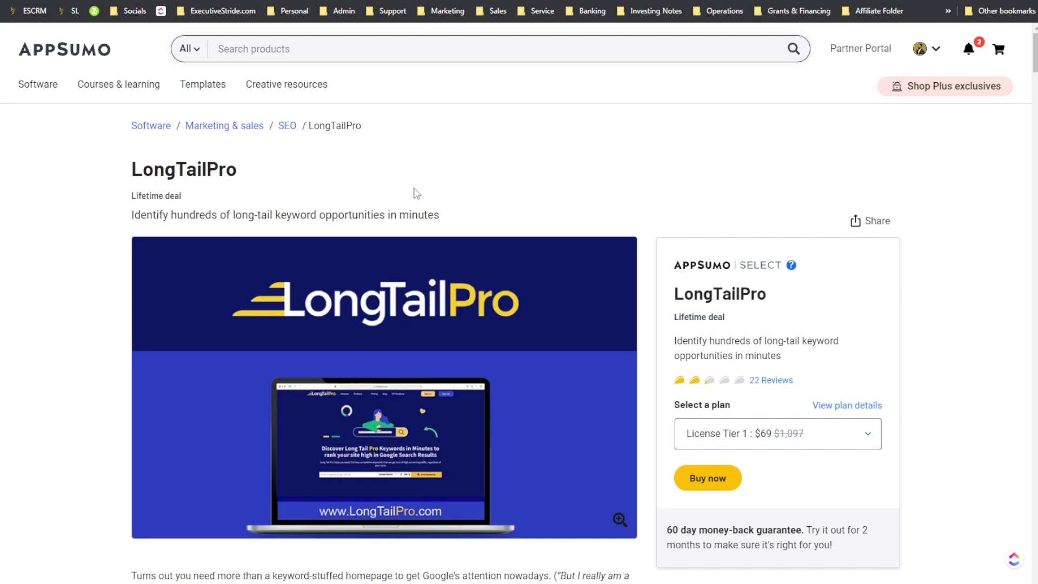
pyautogui.scroll(-10, 415, 216)
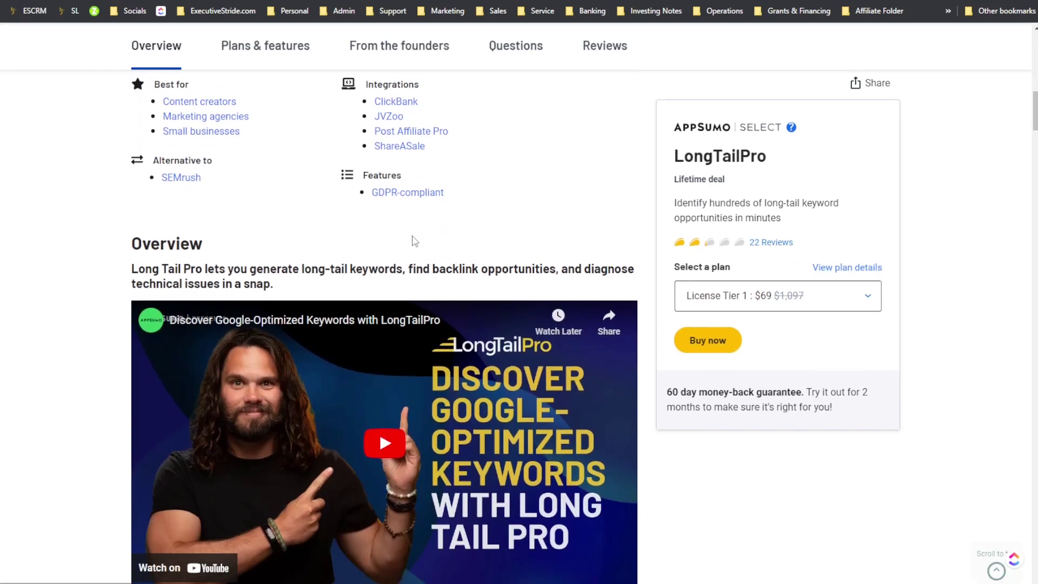
pyautogui.scroll(-10, 414, 241)
pyautogui.scroll(1, 786, 282)
pyautogui.scroll(15, 786, 281)
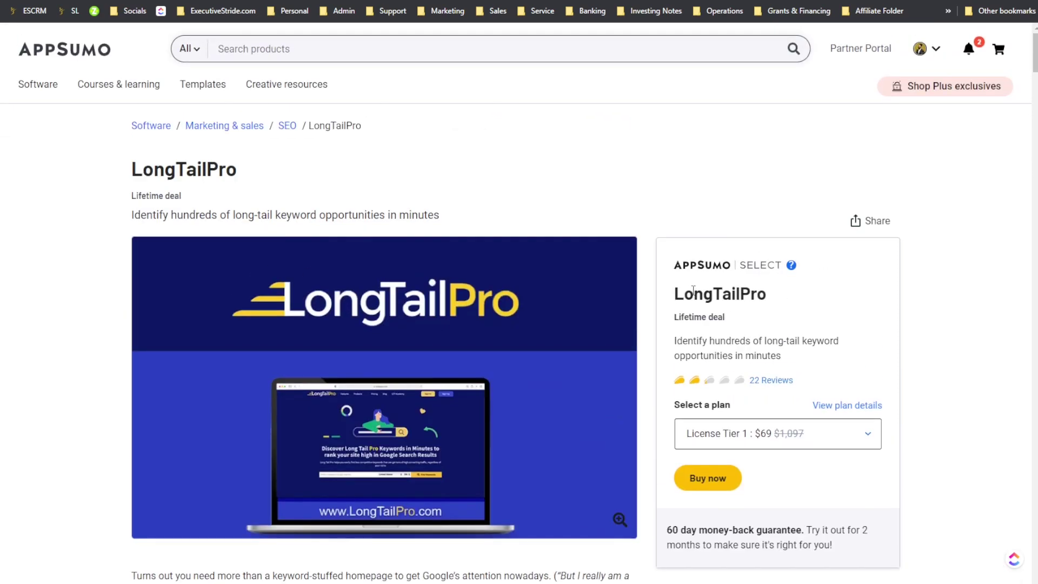
# - Read the LongTailPro deal's TL;DR, at-a-glance details, and overview of its backlink and keyword research features
pyautogui.scroll(-3, 685, 292)
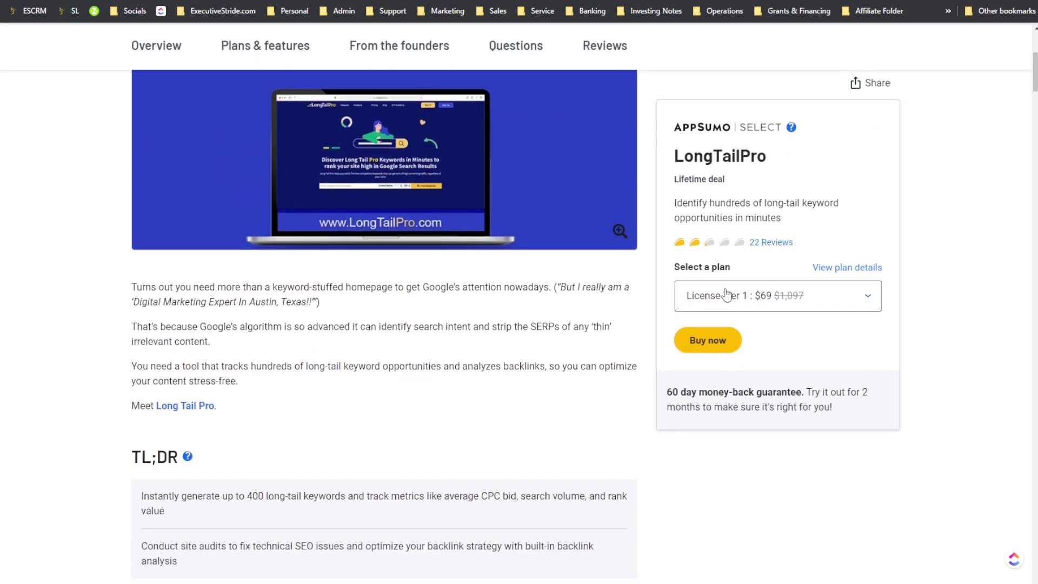
pyautogui.scroll(-3, 610, 294)
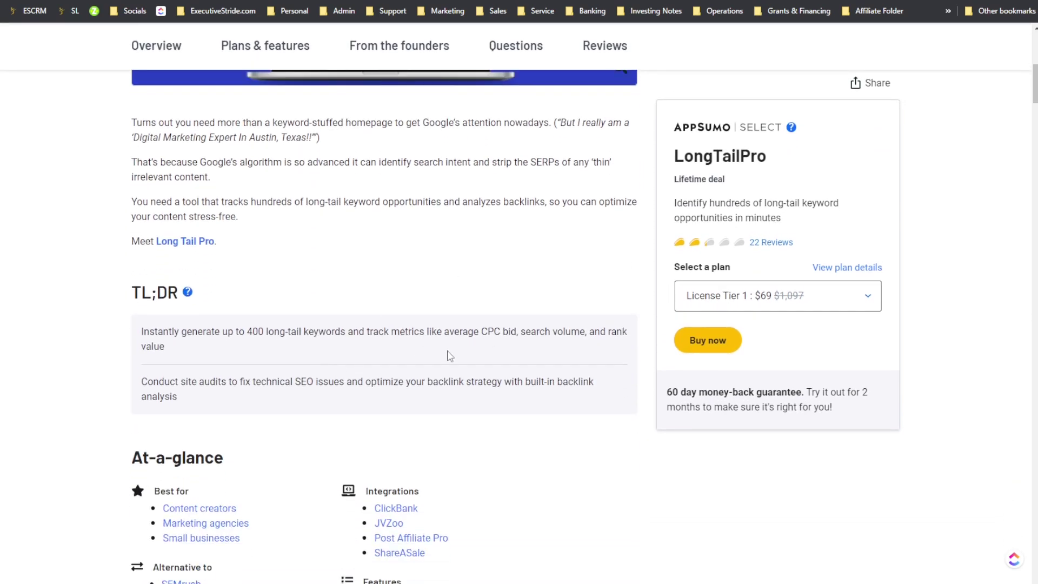
pyautogui.scroll(-8, 449, 356)
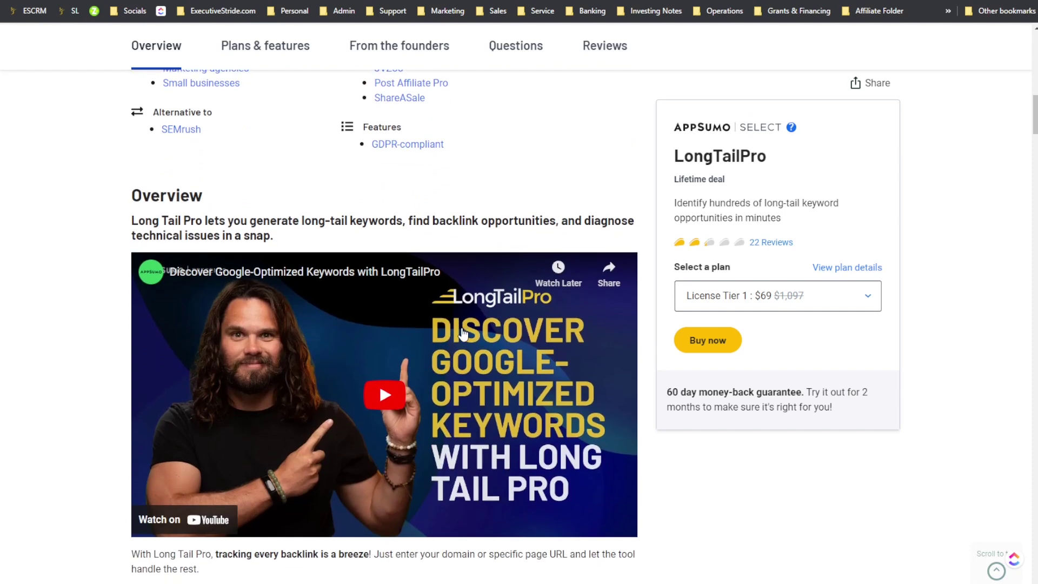
pyautogui.scroll(-4, 463, 334)
pyautogui.scroll(2, 463, 332)
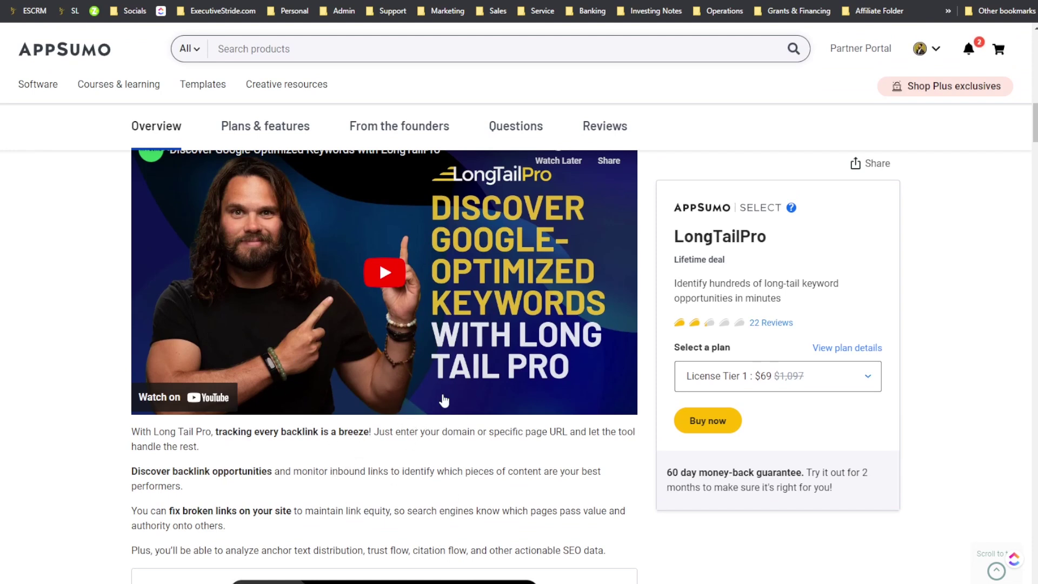
pyautogui.scroll(-5, 291, 277)
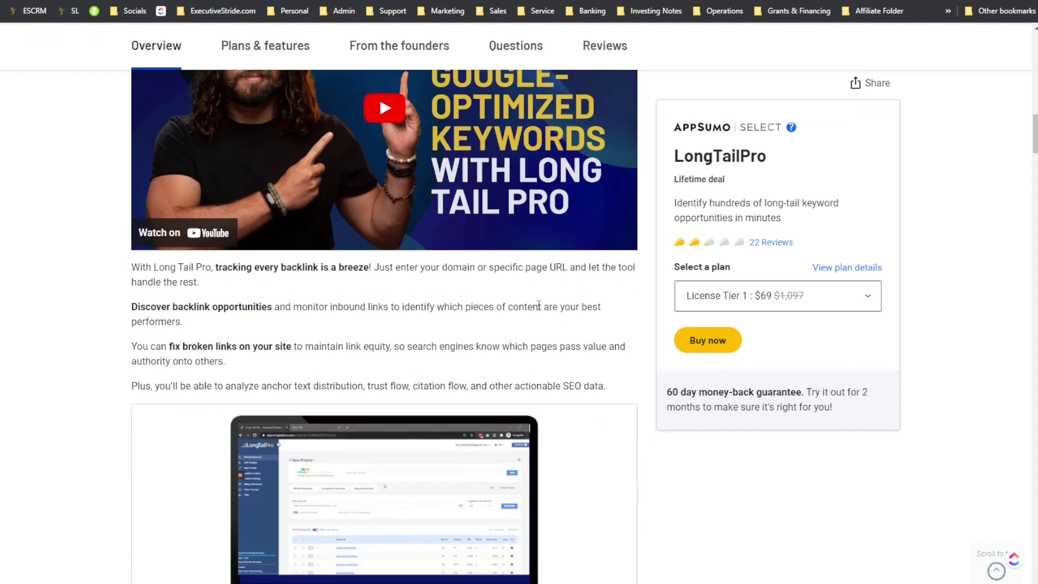
pyautogui.scroll(-4, 411, 303)
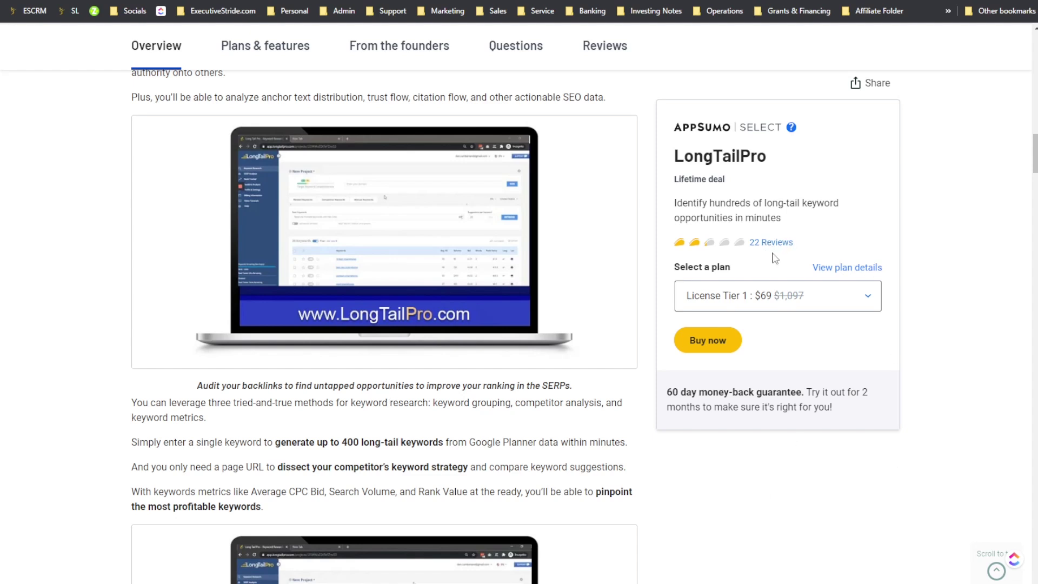
pyautogui.scroll(-2, 745, 274)
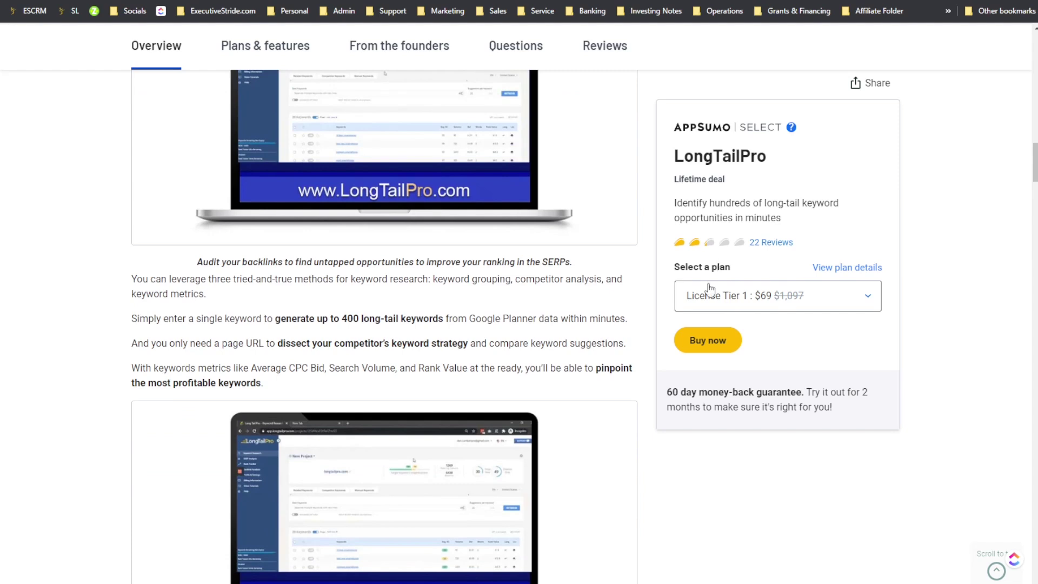
# - Pass the license tiers and founders' FAQ to show the customer reviews in the Questions & Reviews section
pyautogui.scroll(-20, 385, 241)
pyautogui.scroll(-15, 414, 405)
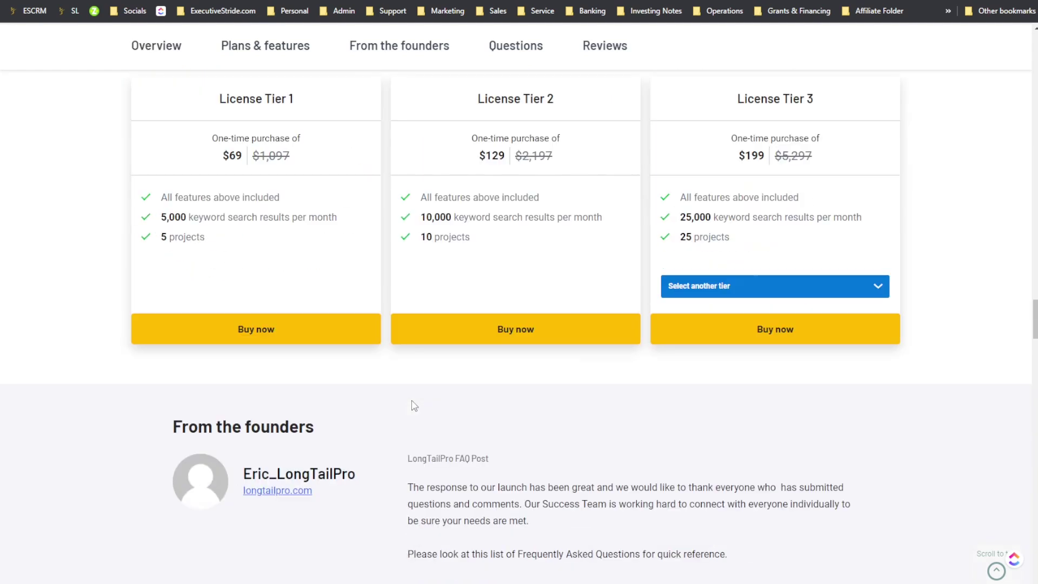
pyautogui.scroll(-8, 310, 414)
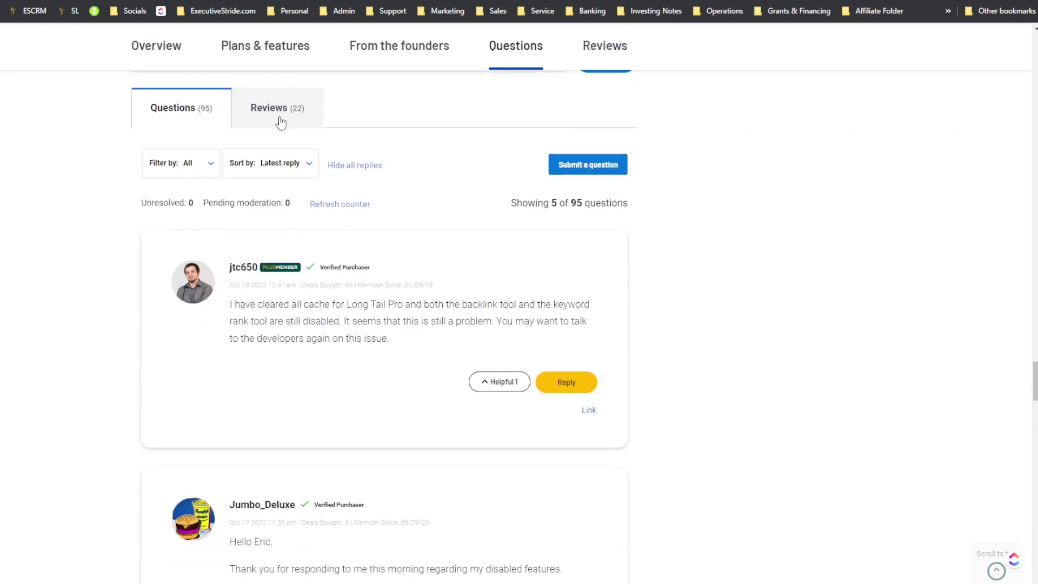
pyautogui.click(280, 119)
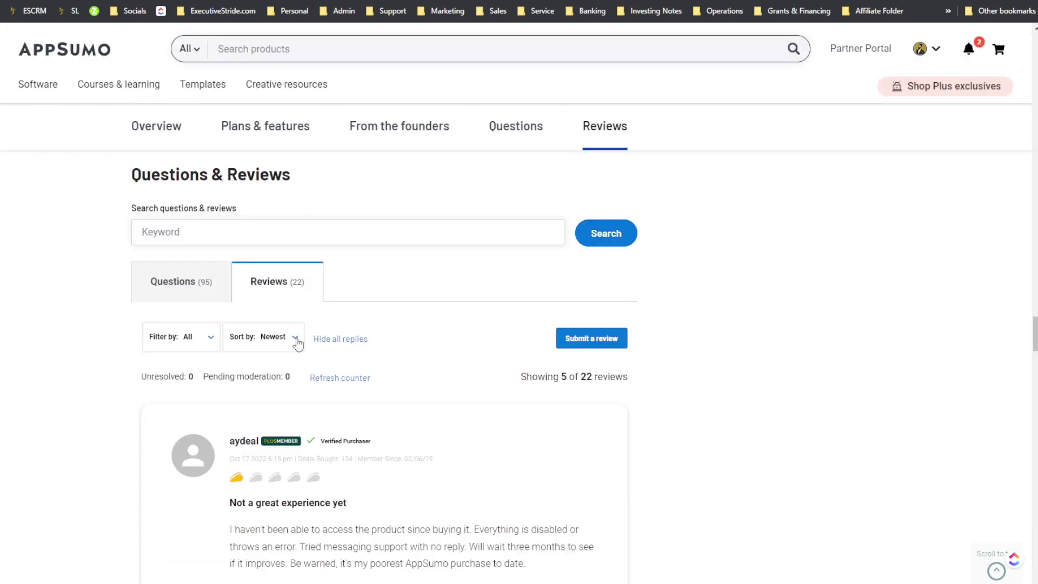
# - Read the newest customer reviews of LongTailPro, including the creator's reply and the review titled "Disappointed - Software Doesn't Work At All one week later"
pyautogui.scroll(-2, 298, 336)
pyautogui.scroll(-8, 304, 337)
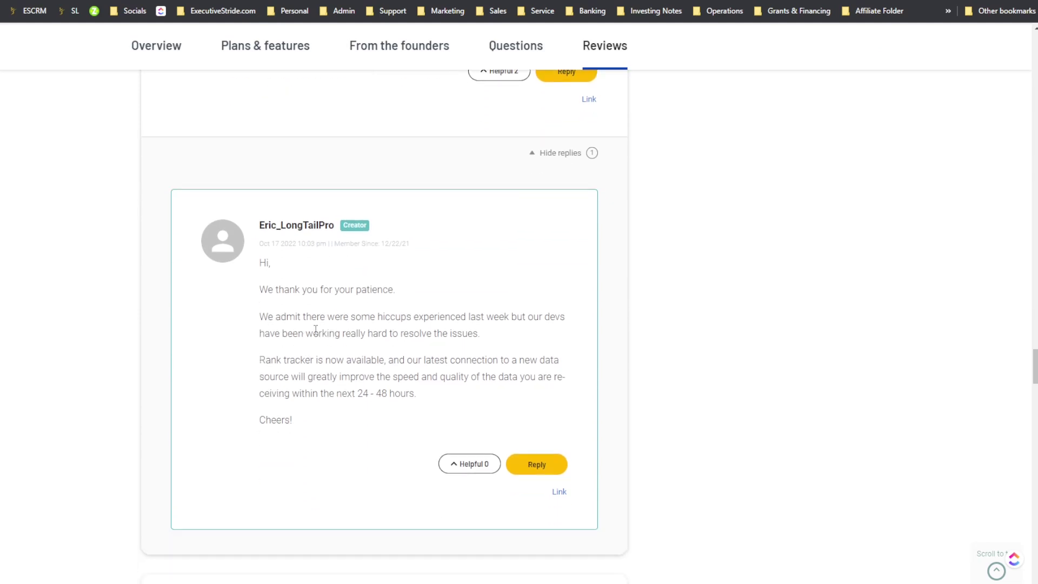
pyautogui.scroll(-8, 316, 330)
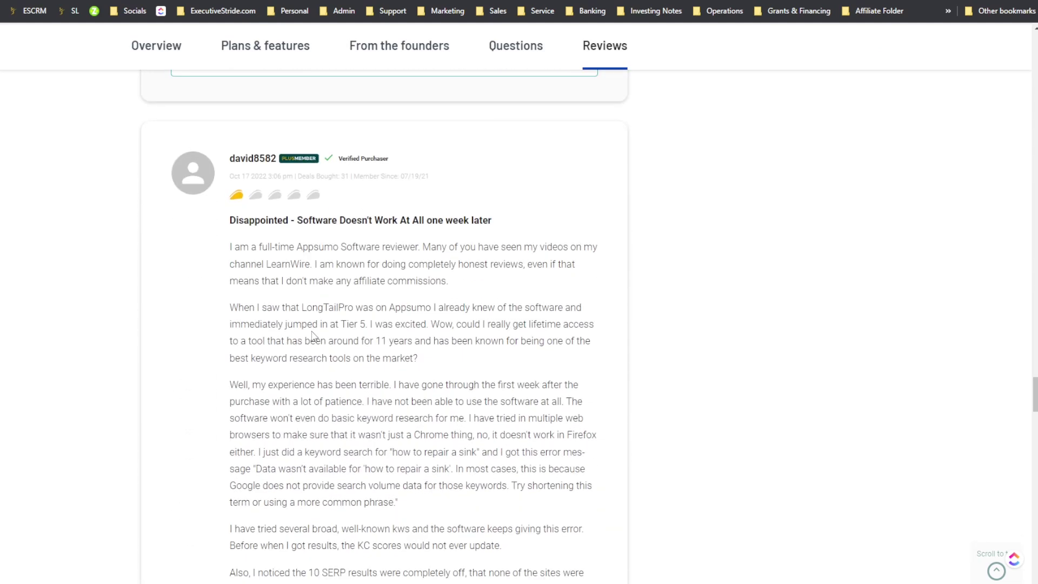
pyautogui.scroll(6, 326, 325)
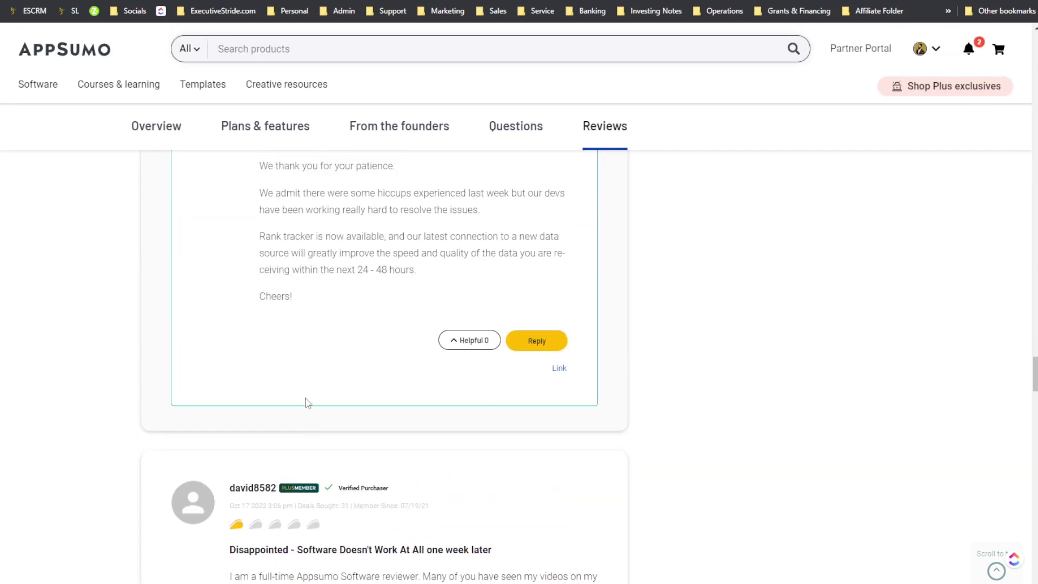
pyautogui.scroll(-8, 221, 474)
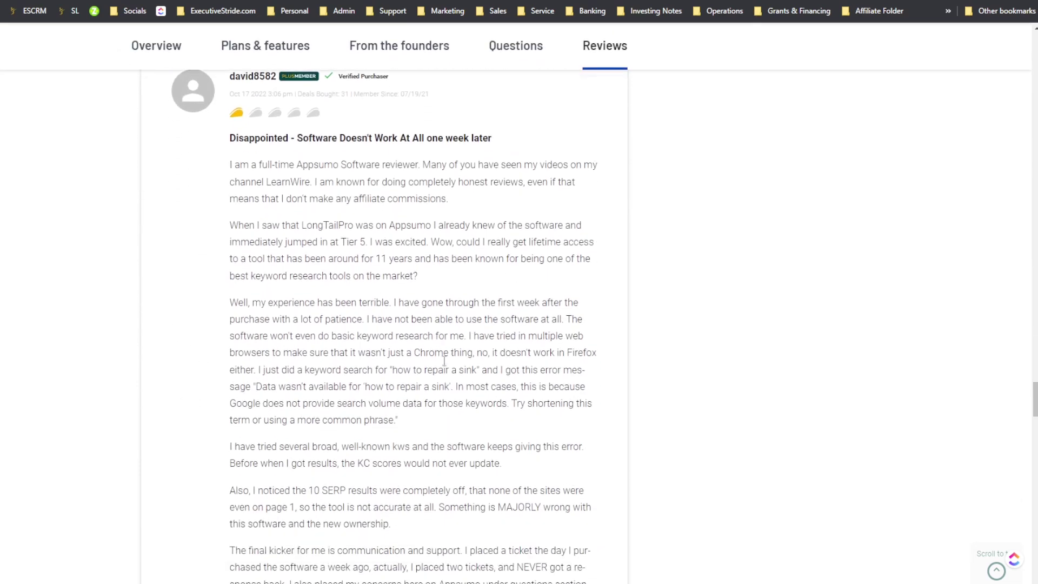
pyautogui.scroll(-5, 457, 337)
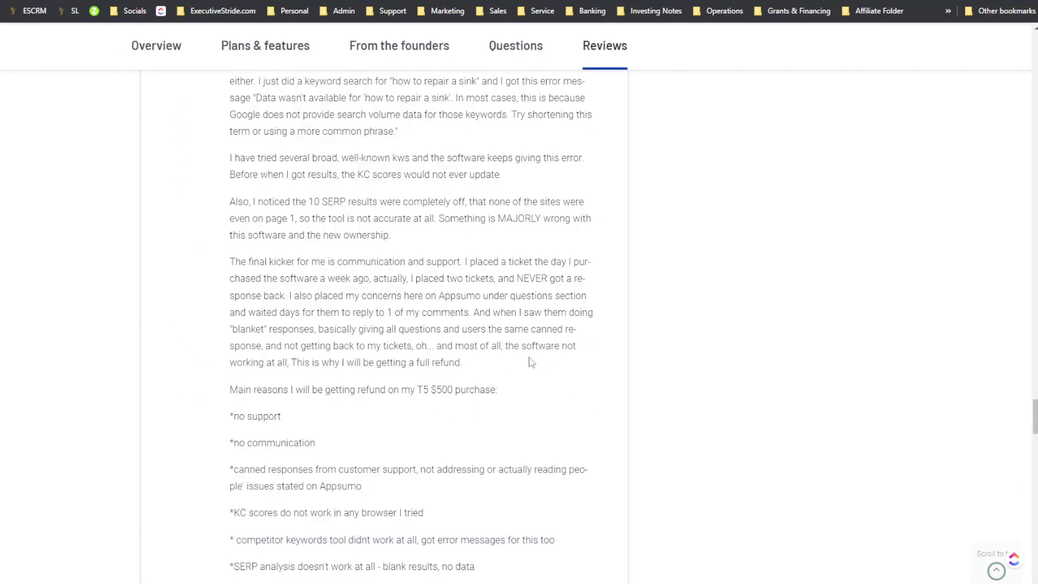
# - Examine the plan features and compare the prices, keyword search limits and project allowances of License Tiers 1, 2 and 3
pyautogui.scroll(20, 535, 365)
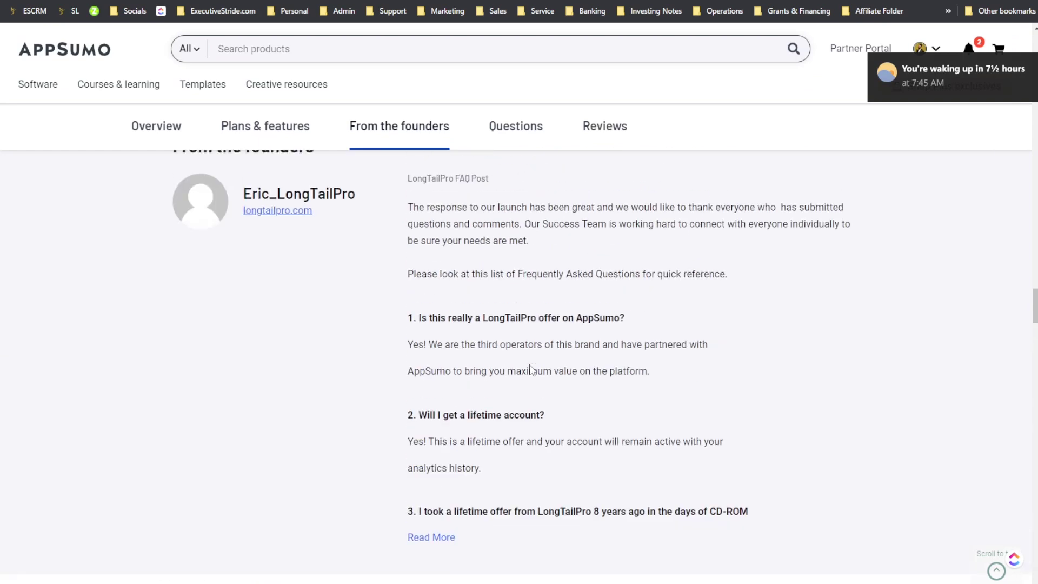
pyautogui.scroll(15, 531, 370)
pyautogui.scroll(-4, 537, 367)
pyautogui.scroll(-10, 537, 366)
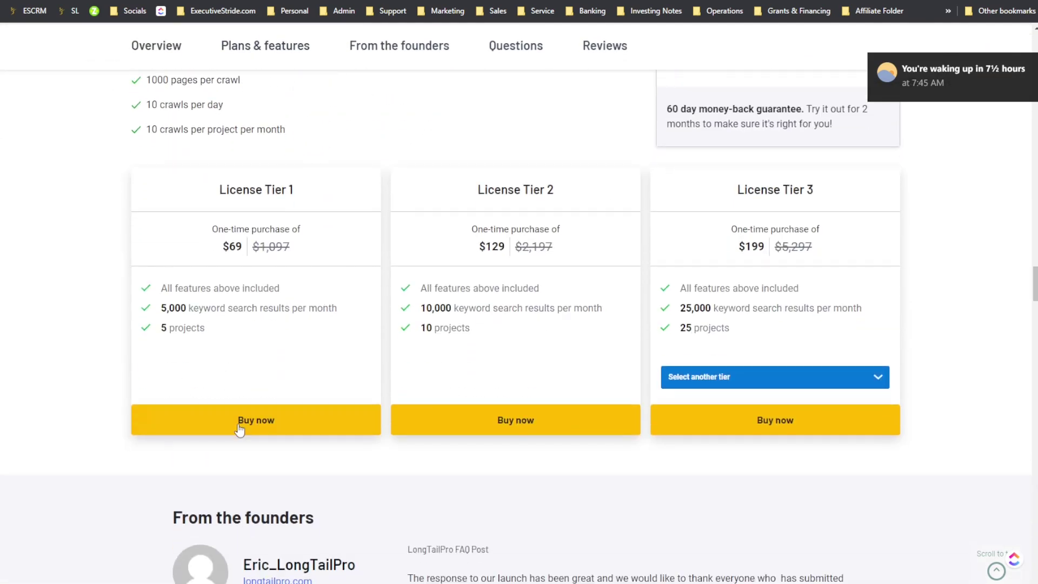
pyautogui.scroll(-3, 283, 389)
pyautogui.scroll(10, 524, 346)
pyautogui.scroll(12, 524, 351)
pyautogui.scroll(-7, 398, 358)
pyautogui.scroll(-10, 406, 354)
pyautogui.scroll(8, 434, 343)
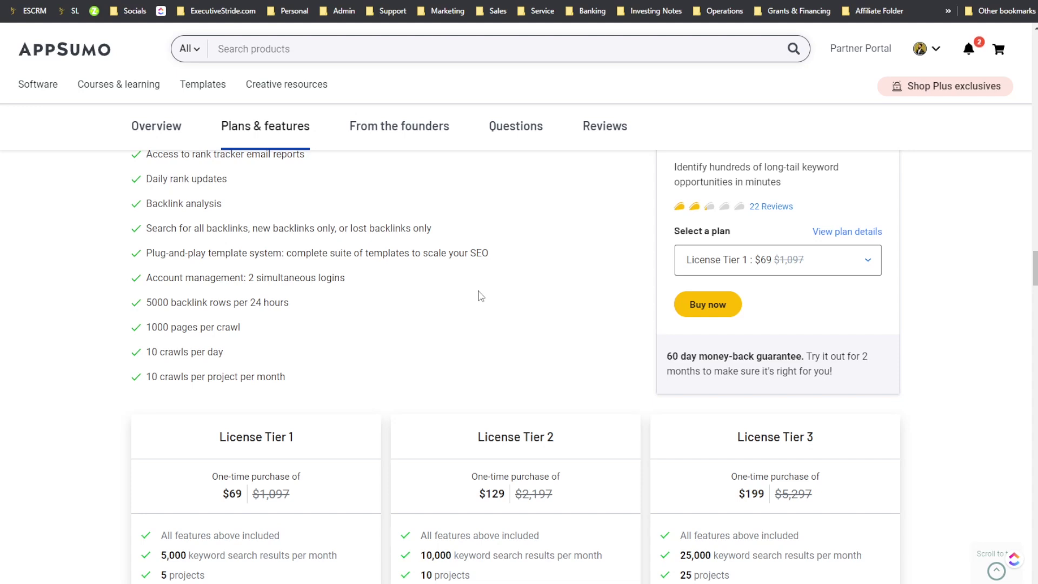
pyautogui.scroll(-15, 481, 296)
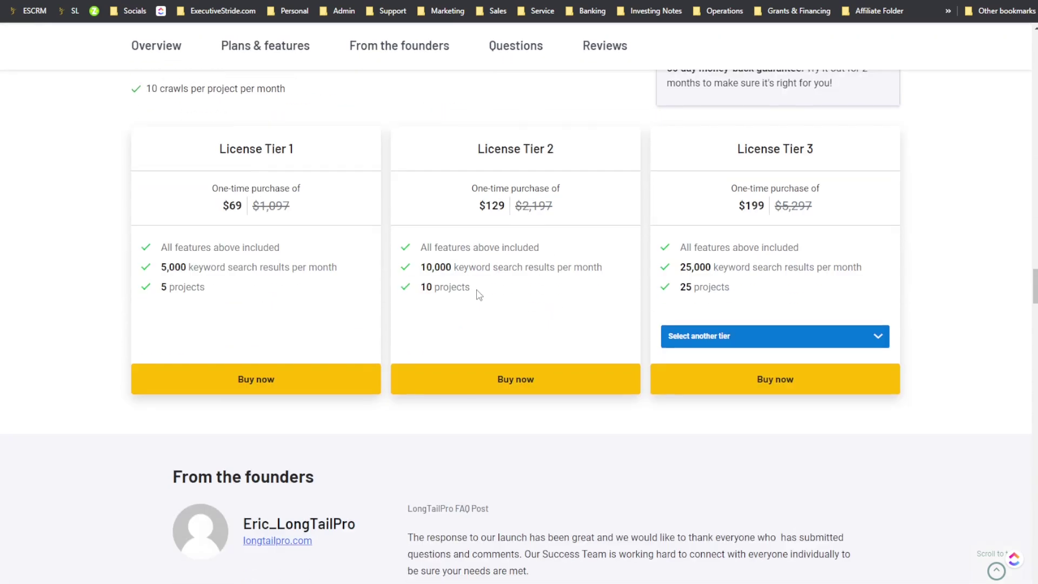
# - Revisit the customer review titled "Not a great experience yet"
pyautogui.scroll(-3, 479, 297)
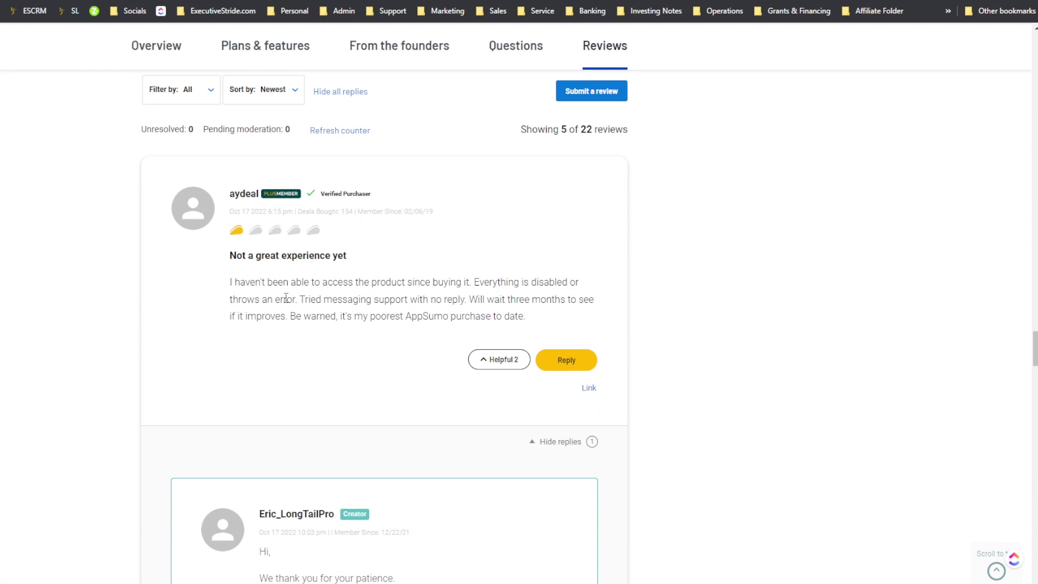
pyautogui.scroll(-2, 286, 298)
pyautogui.scroll(10, 292, 287)
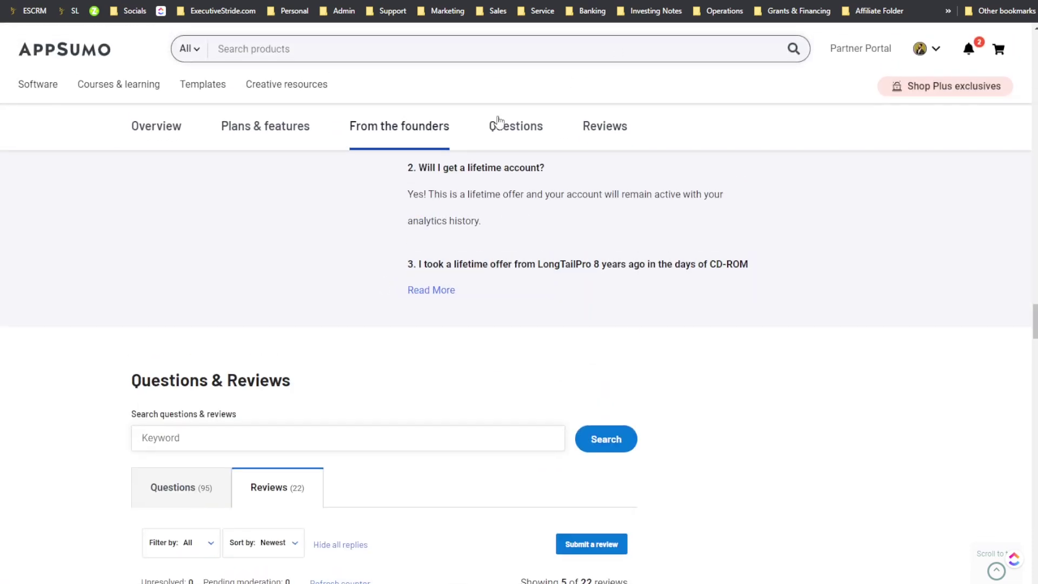
# - Recheck the features included in all plans above the license tier comparison
pyautogui.scroll(13, 568, 262)
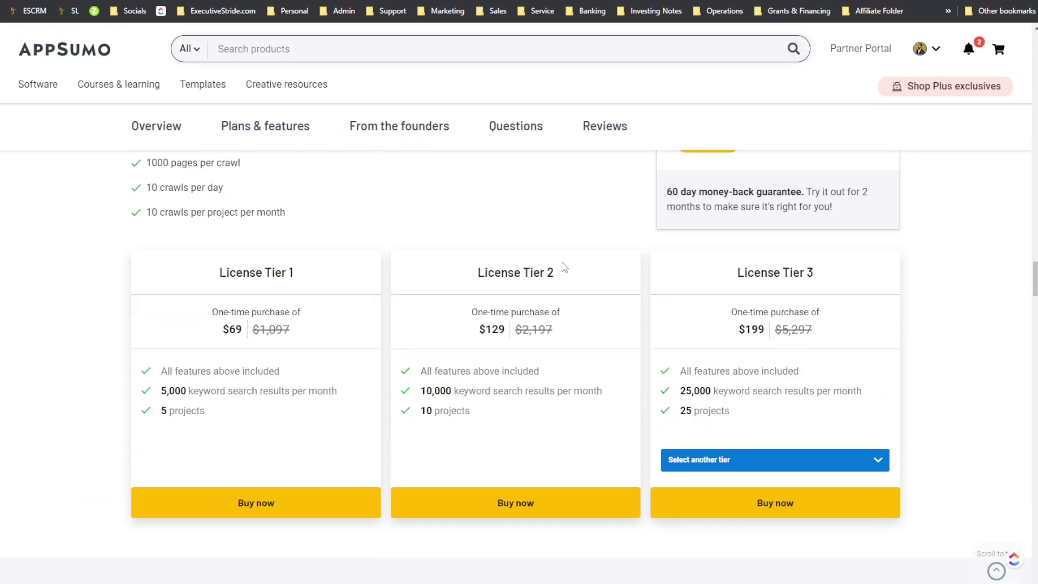
pyautogui.scroll(-2, 563, 266)
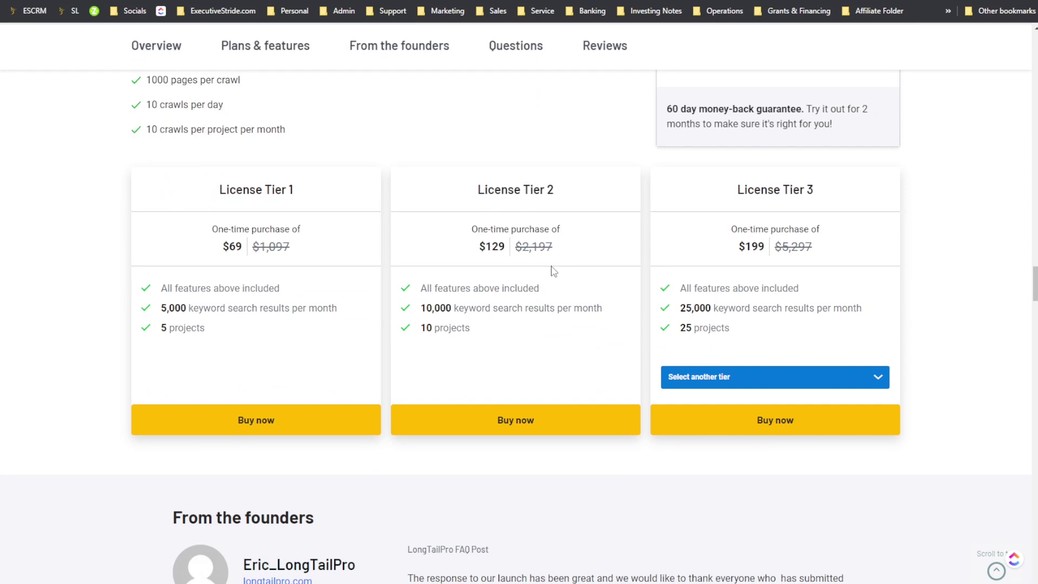
pyautogui.scroll(3, 553, 271)
pyautogui.scroll(2, 216, 303)
pyautogui.scroll(-1, 171, 179)
pyautogui.moveTo(168, 142); pyautogui.dragTo(219, 142)
pyautogui.scroll(2, 219, 142)
# - Read the creator's reply to the "Not a great experience yet" review, highlighting passages about the rank tracker and new data source
pyautogui.scroll(-5, 236, 282)
pyautogui.scroll(-15, 236, 282)
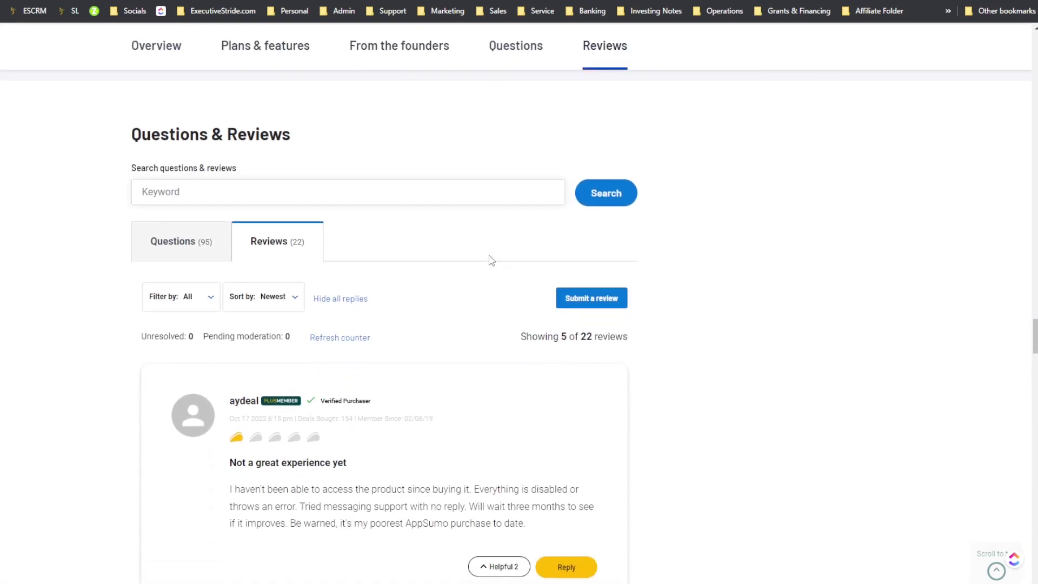
pyautogui.scroll(-6, 491, 260)
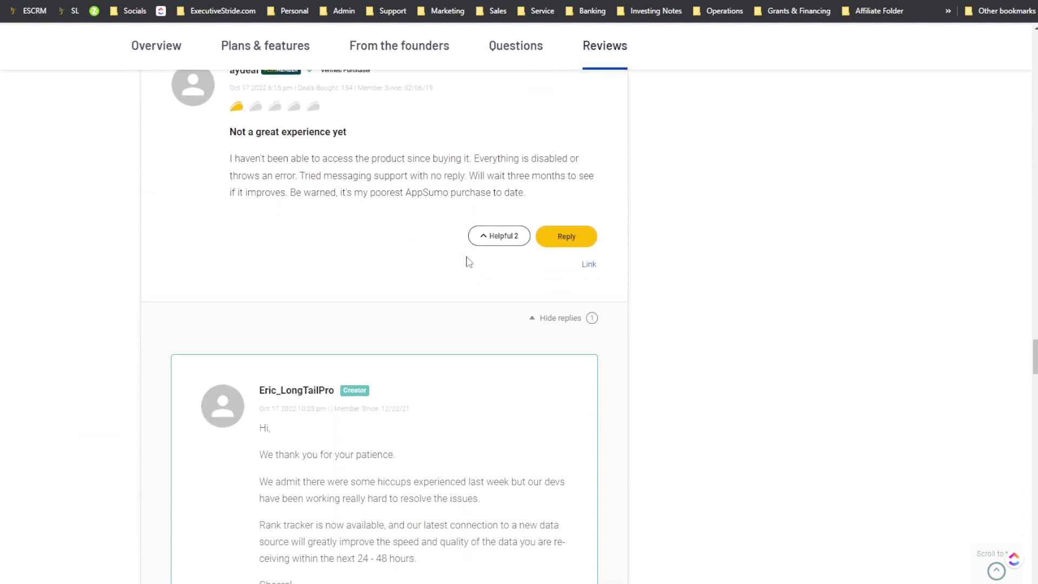
pyautogui.scroll(-2, 232, 341)
pyautogui.moveTo(276, 358); pyautogui.dragTo(409, 359)
pyautogui.scroll(-2, 379, 324)
pyautogui.click(341, 287)
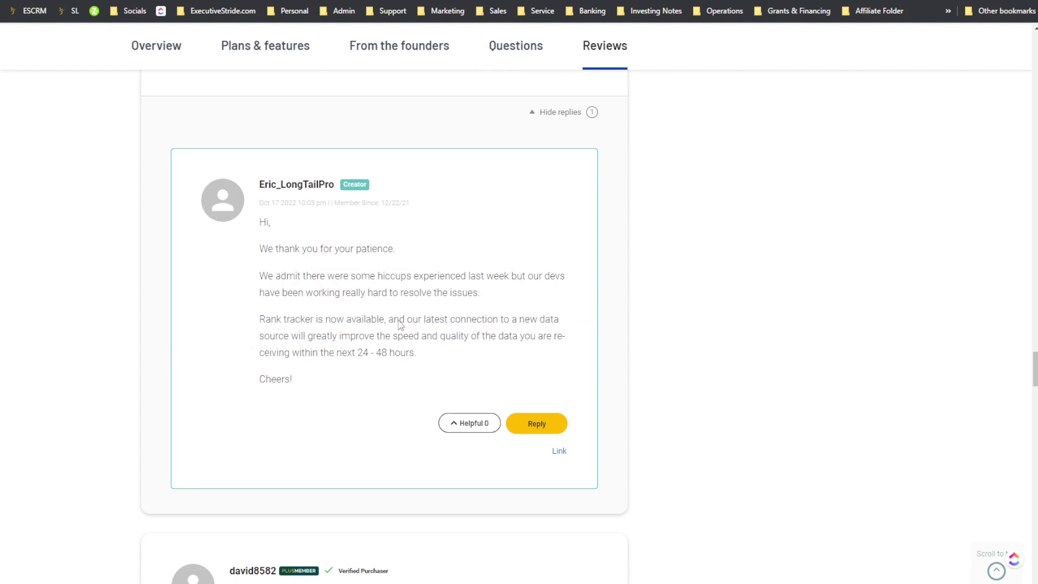
pyautogui.moveTo(331, 322); pyautogui.dragTo(352, 334)
pyautogui.click(428, 318)
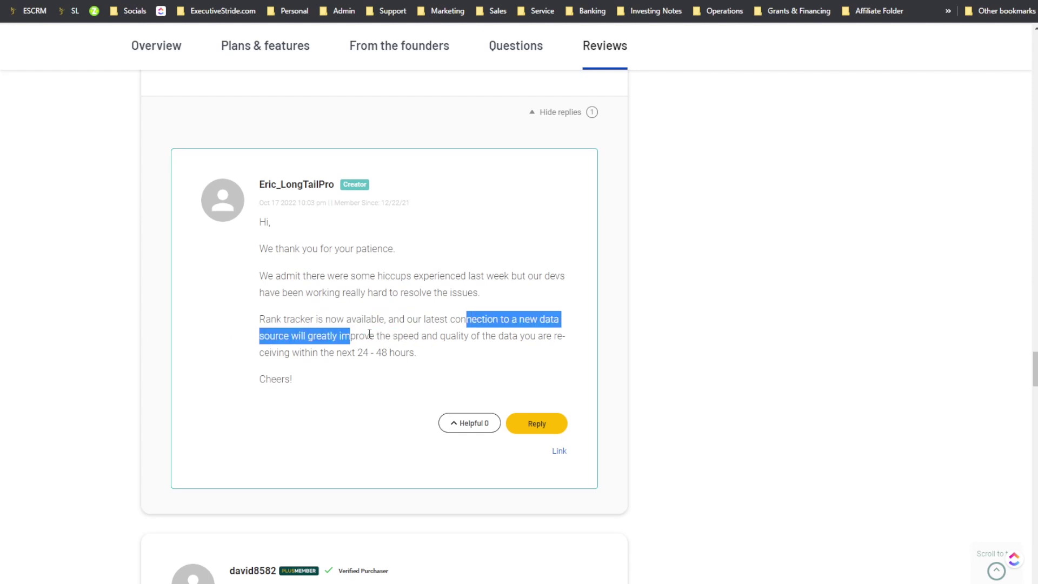
pyautogui.click(419, 352)
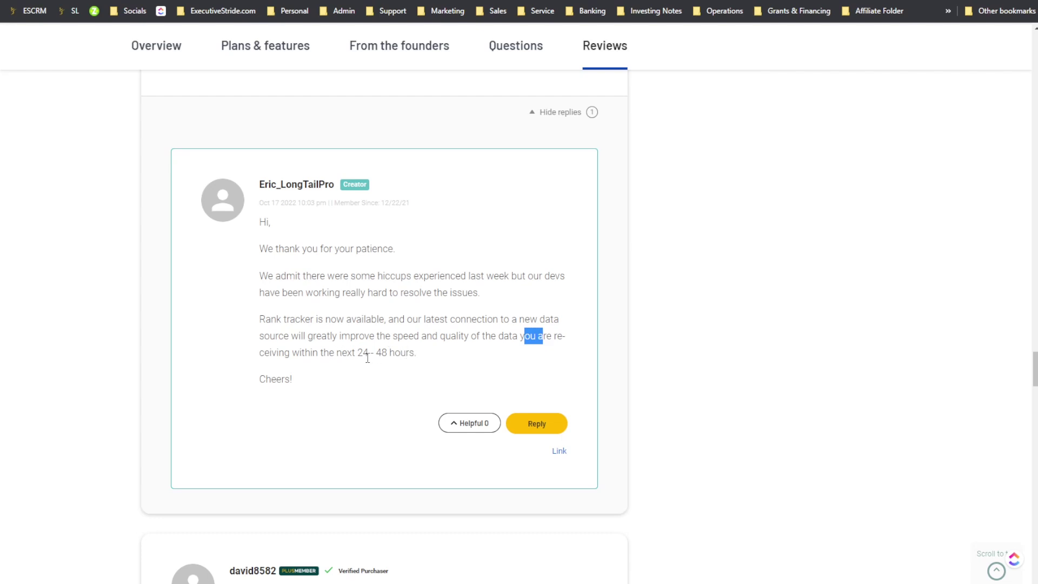
pyautogui.scroll(1, 368, 358)
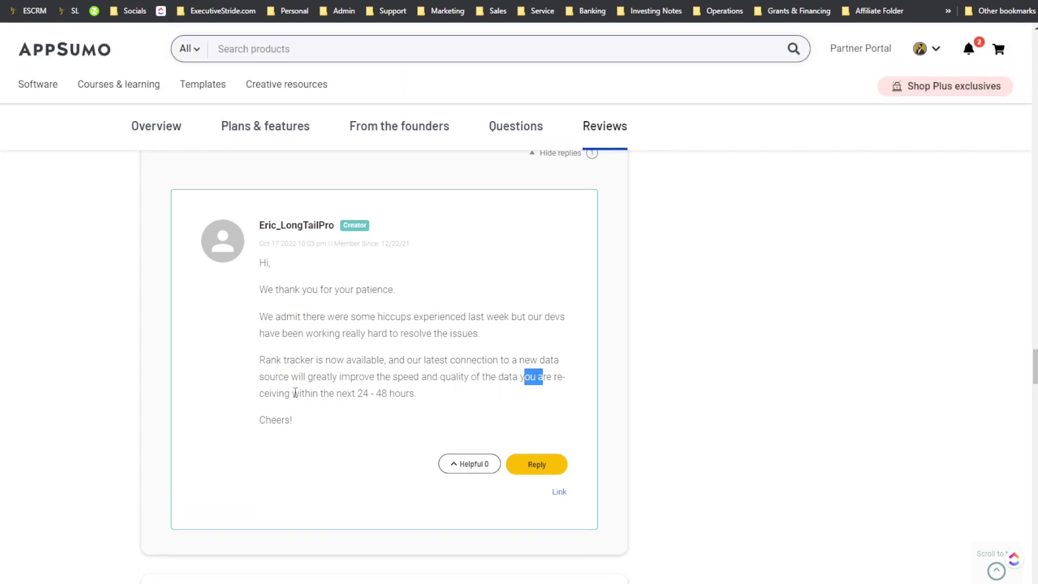
# - Highlight the creator's member-since date in the reply to the "Not a great experience yet" review
pyautogui.scroll(1, 367, 389)
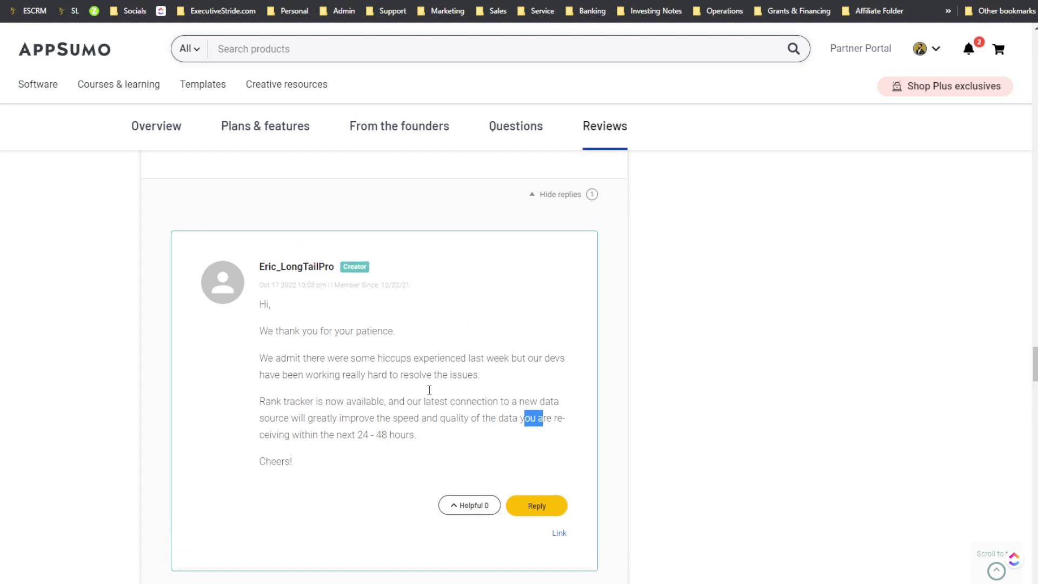
pyautogui.moveTo(395, 286); pyautogui.dragTo(401, 289)
pyautogui.click(424, 305)
pyautogui.moveTo(396, 289); pyautogui.dragTo(402, 307)
pyautogui.moveTo(381, 286); pyautogui.dragTo(399, 286)
# - Compare the "Not a great experience yet" review and its reply with the following "Disappointed - Software Doesn't Work At All one week later" review
pyautogui.scroll(3, 387, 352)
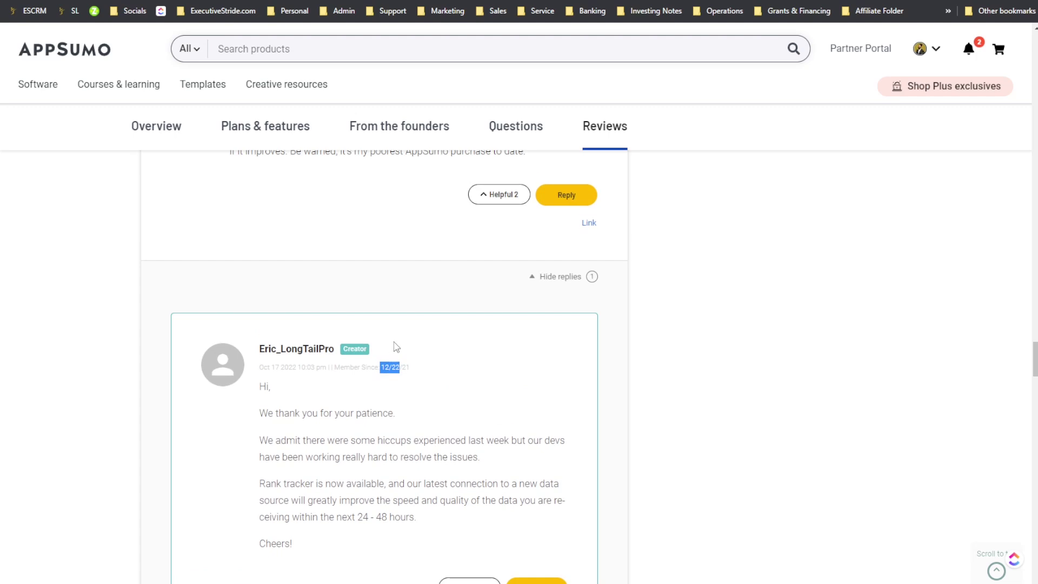
pyautogui.scroll(3, 400, 346)
pyautogui.scroll(-10, 403, 339)
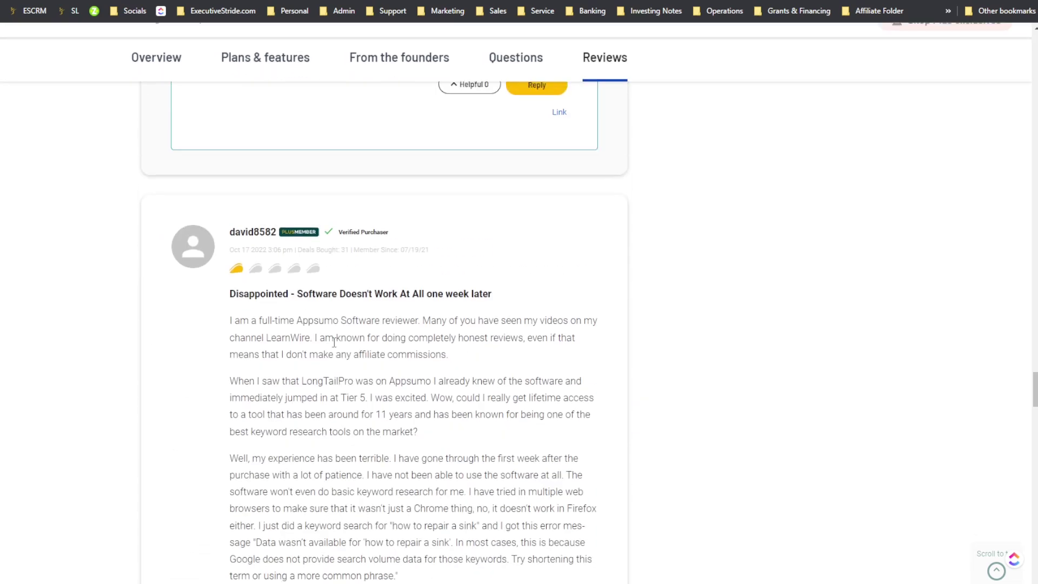
pyautogui.scroll(5, 420, 317)
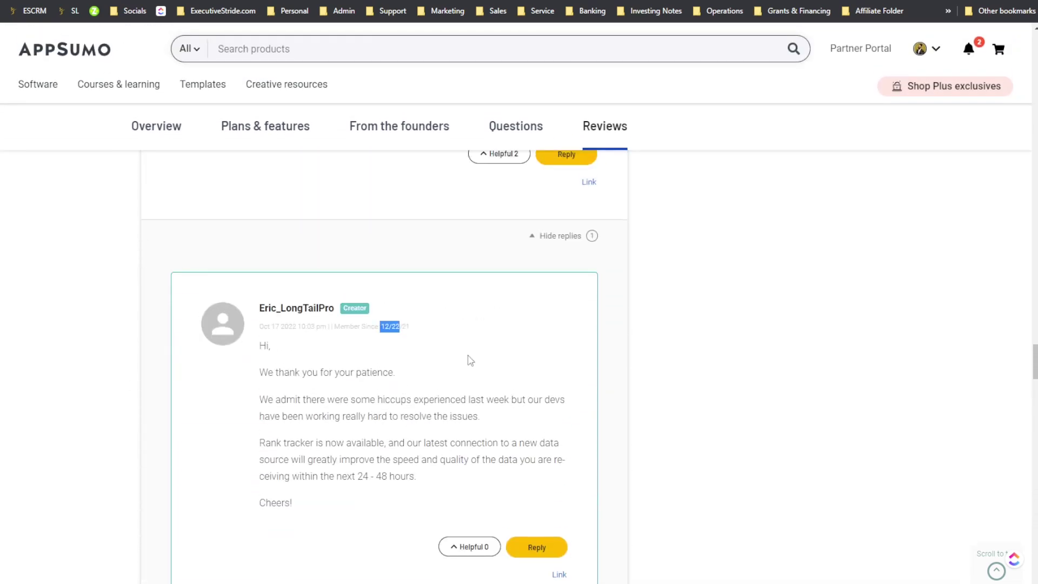
pyautogui.scroll(4, 476, 378)
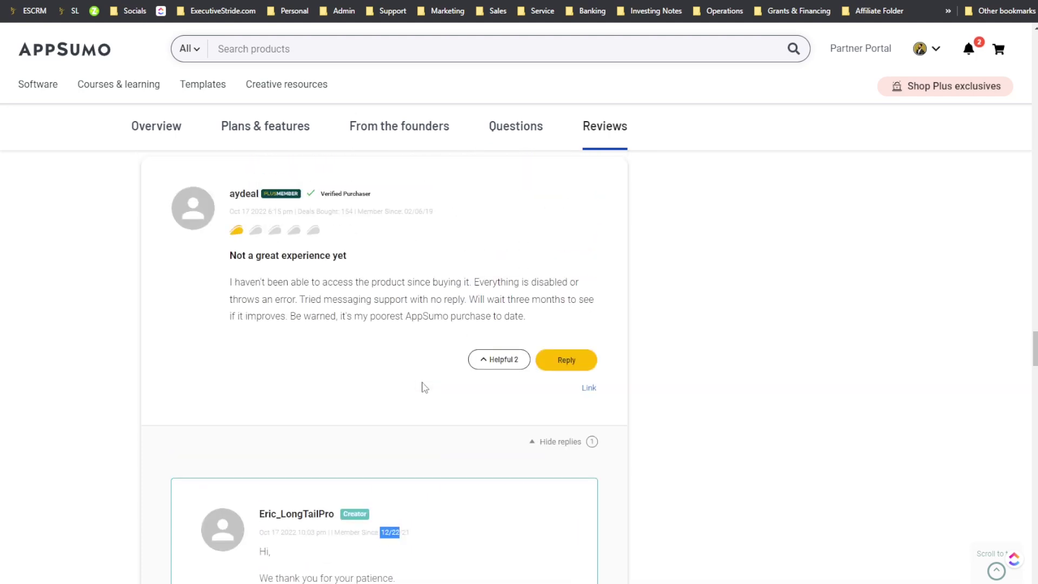
# - Return to the beginning of the LongTailPro listing and view its rating, plan selection and money-back guarantee
pyautogui.scroll(20, 452, 385)
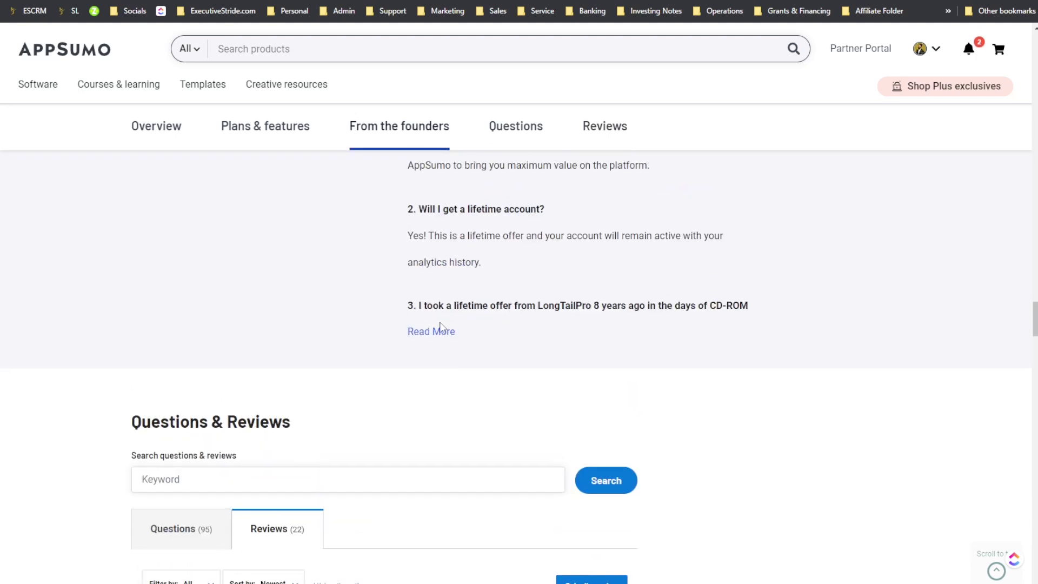
pyautogui.scroll(15, 456, 318)
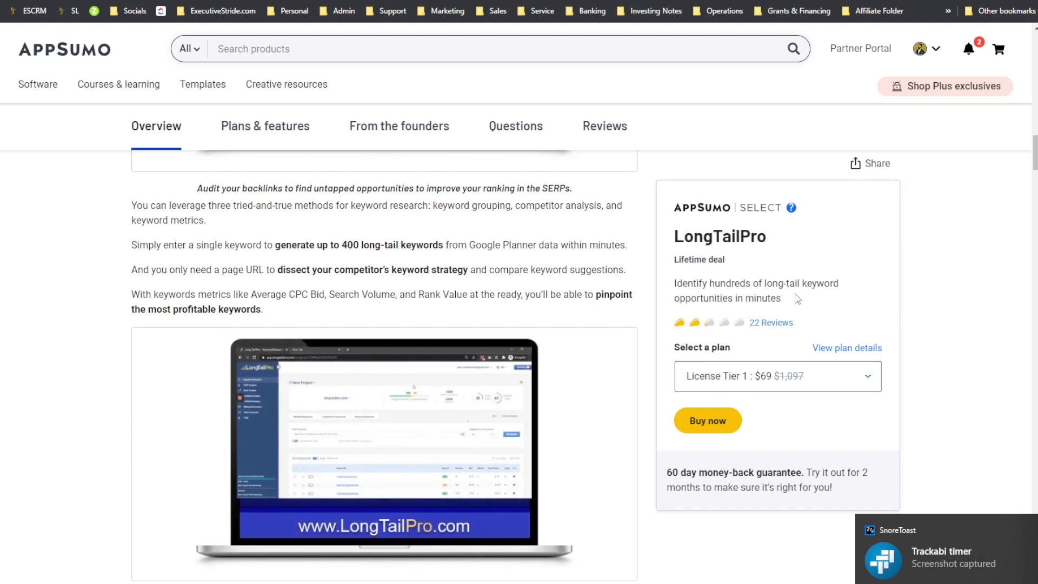
pyautogui.scroll(5, 586, 350)
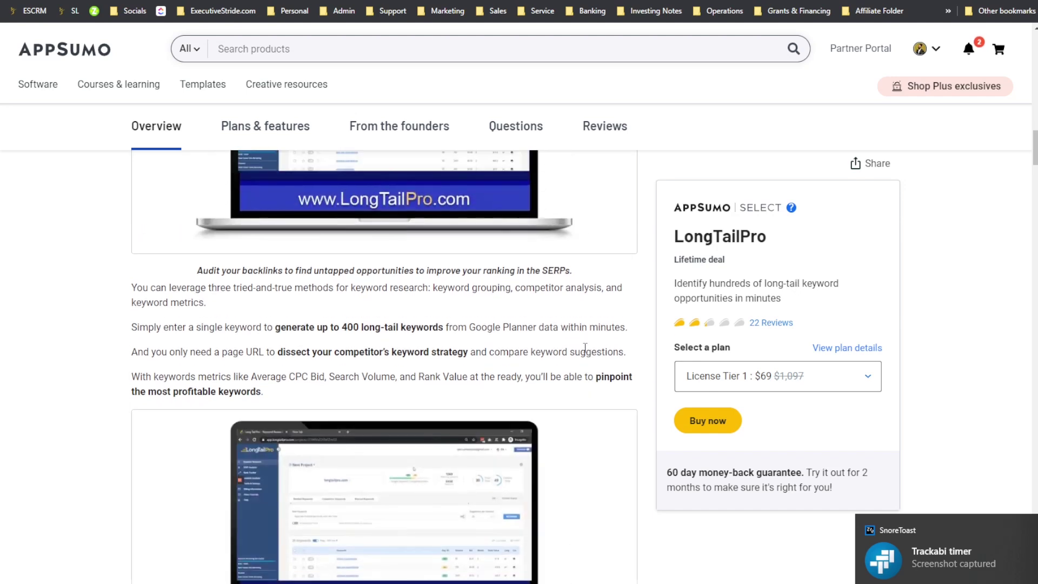
pyautogui.scroll(15, 587, 350)
pyautogui.scroll(-10, 573, 309)
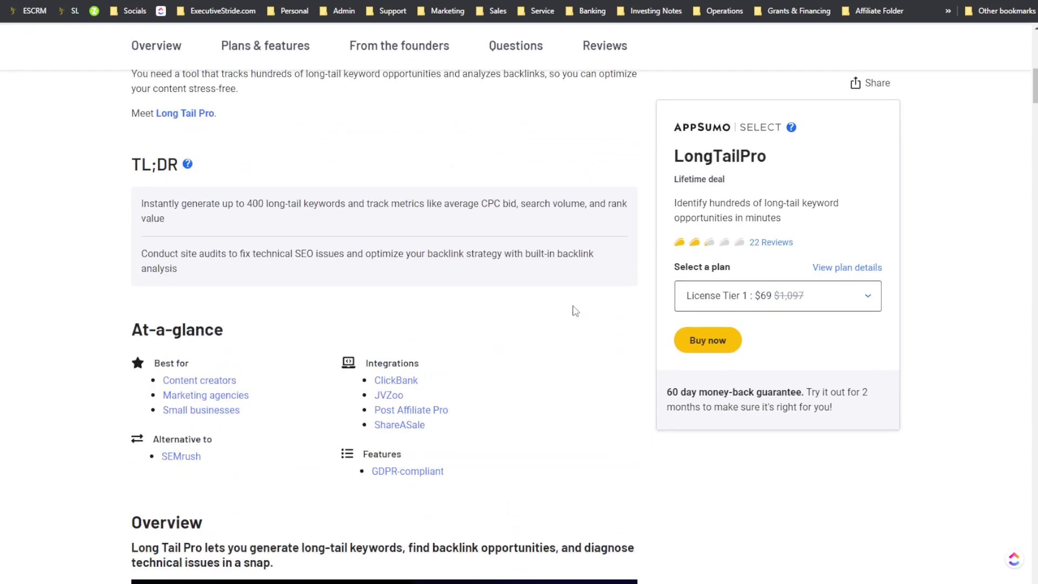
pyautogui.scroll(5, 575, 313)
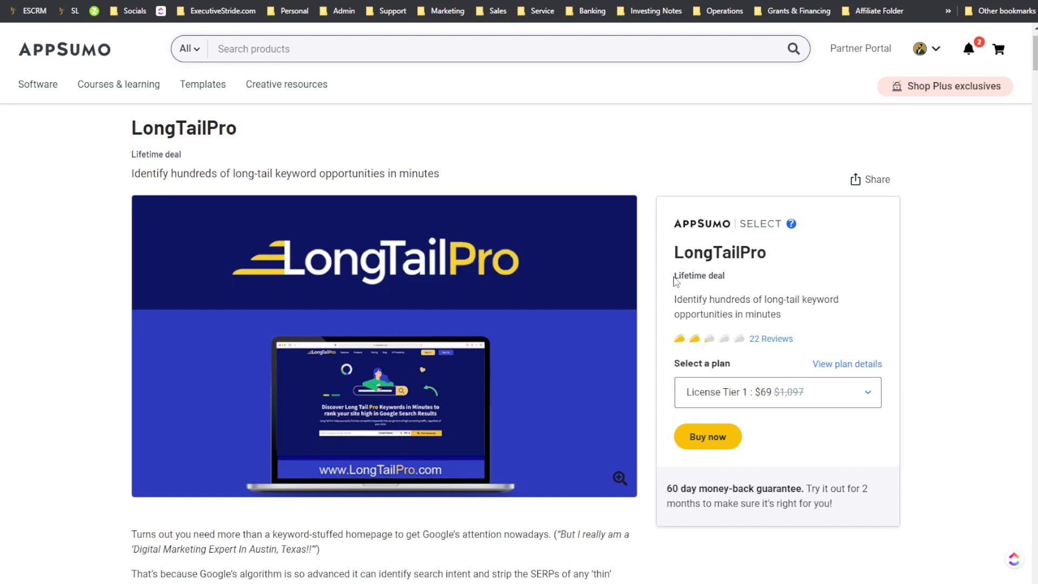
# - Read through the LongTailPro listing from the introduction and overview to the deal terms and features included in all plans
pyautogui.scroll(-7, 431, 374)
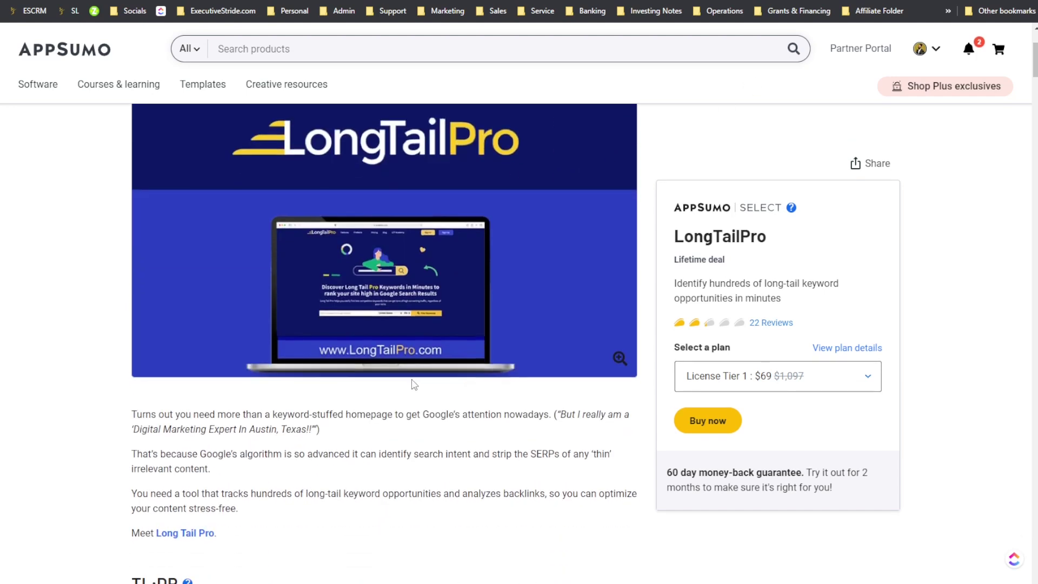
pyautogui.scroll(-9, 432, 377)
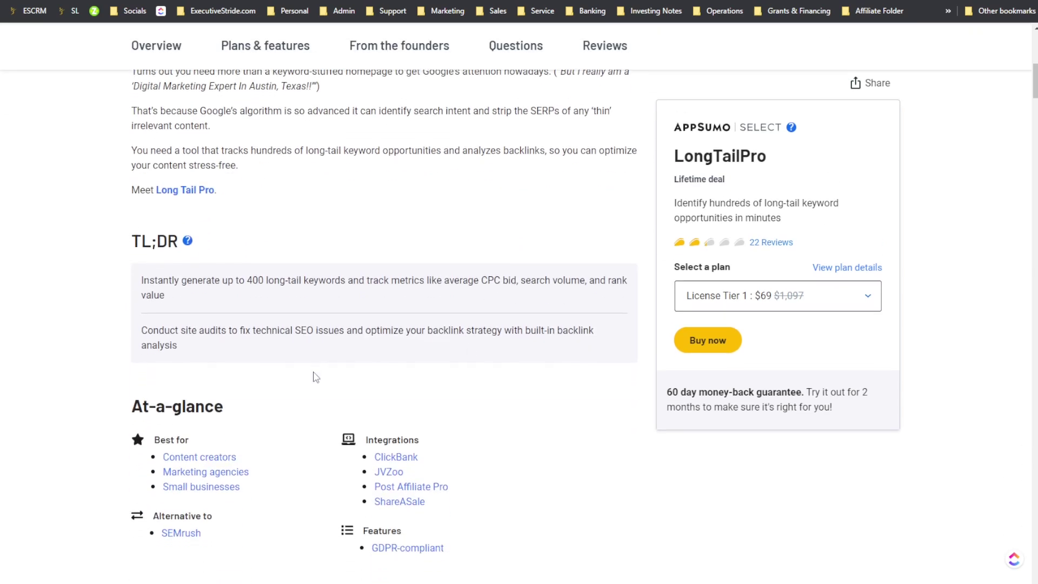
pyautogui.scroll(-3, 411, 361)
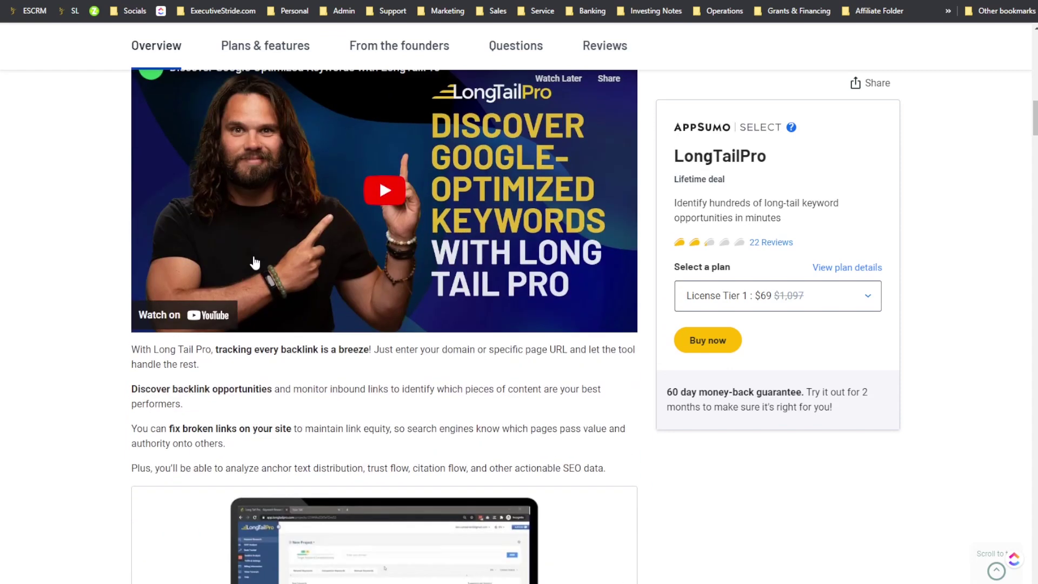
pyautogui.scroll(-6, 330, 375)
pyautogui.scroll(-10, 352, 371)
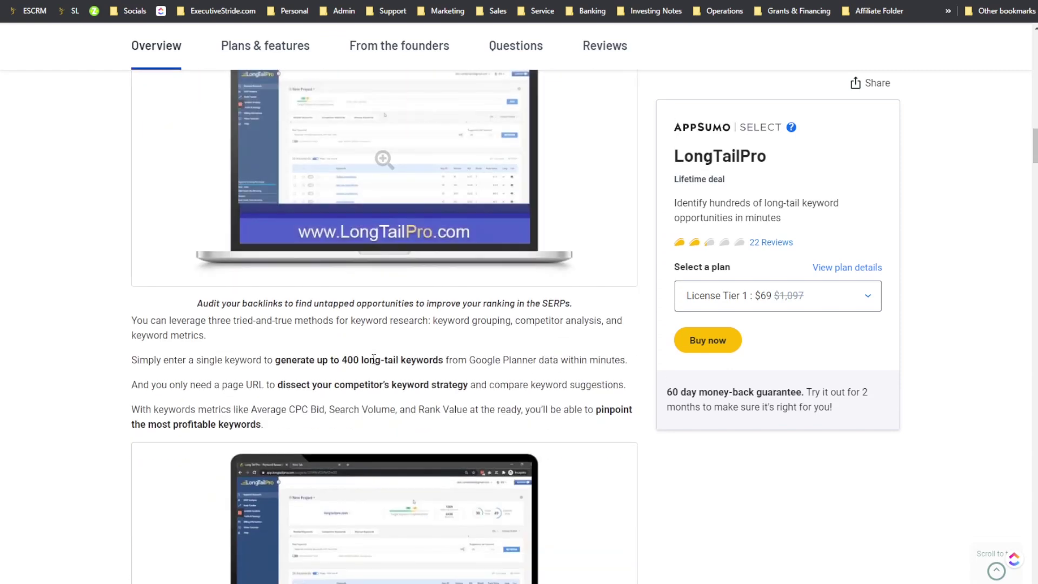
pyautogui.scroll(-2, 354, 387)
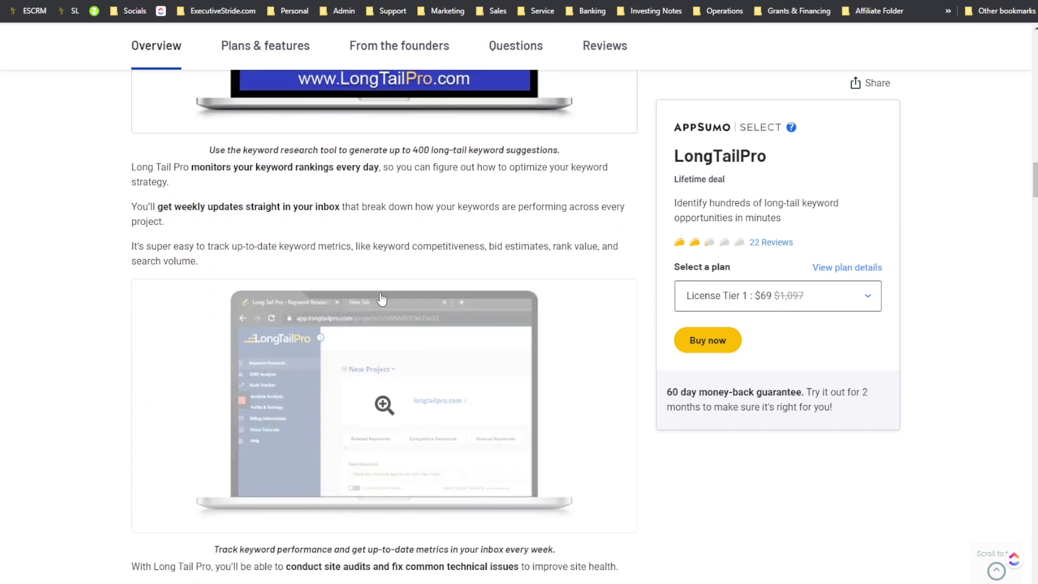
pyautogui.scroll(-9, 361, 329)
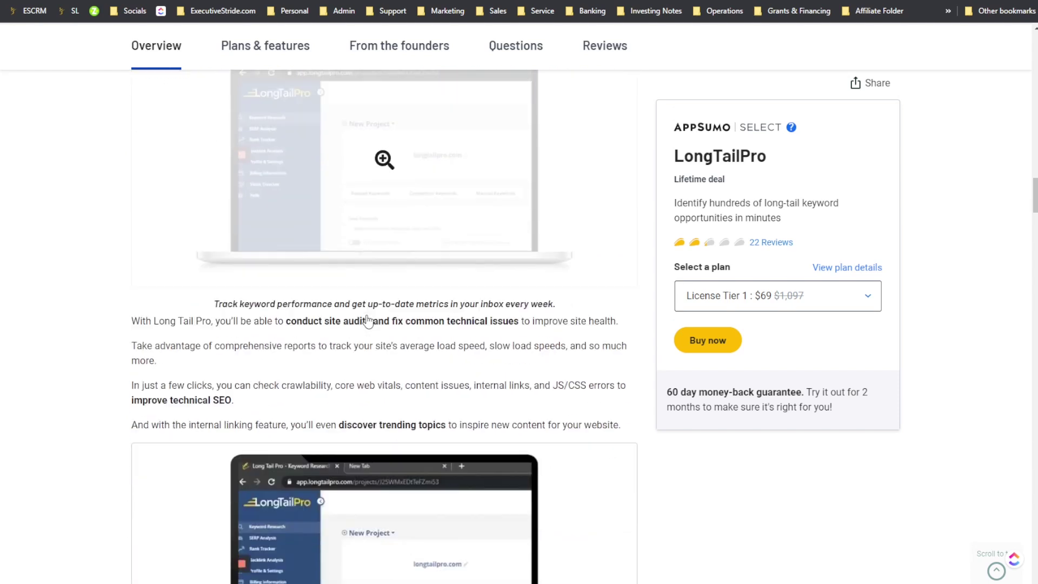
pyautogui.scroll(-5, 521, 314)
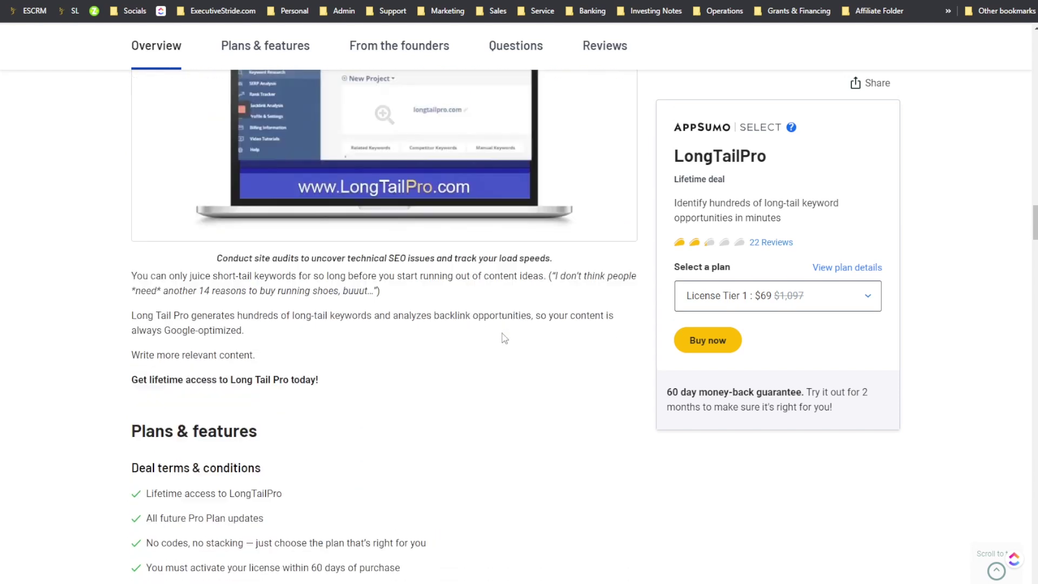
pyautogui.scroll(-7, 197, 412)
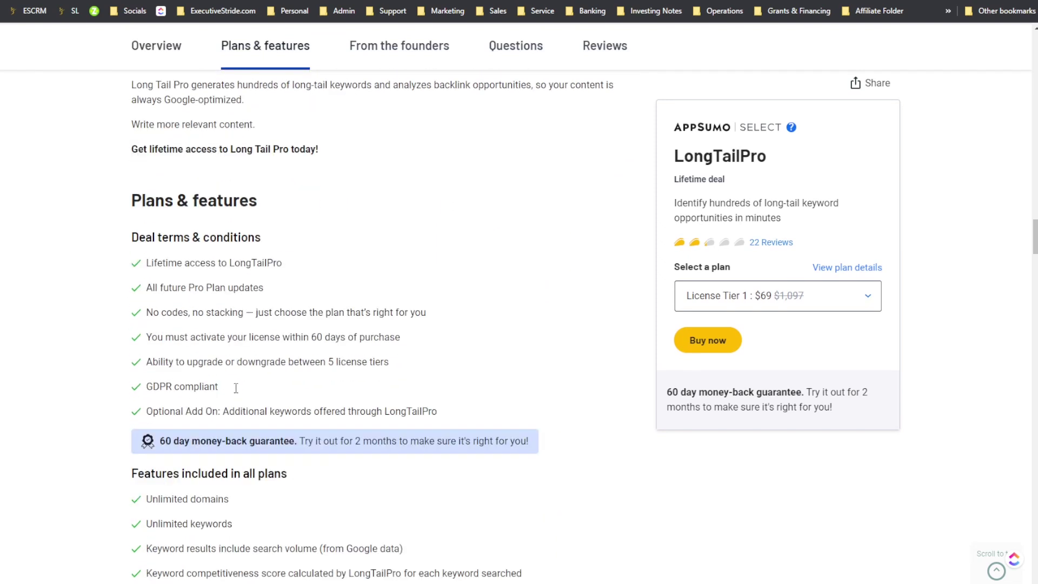
pyautogui.scroll(-9, 85, 318)
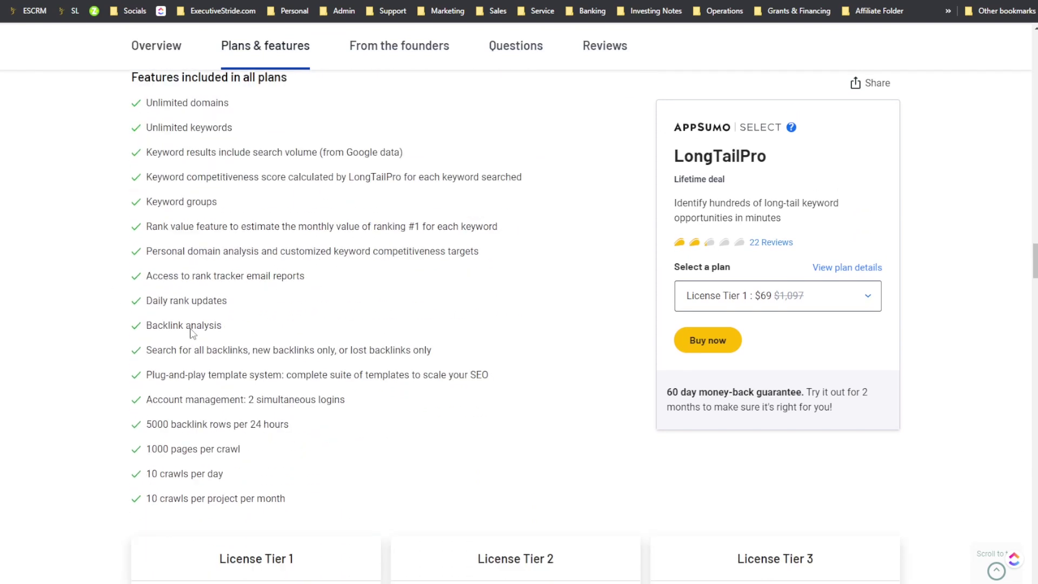
# - Examine the License Tier 1 plan, highlighting its monthly keyword search allowance and project allowance
pyautogui.moveTo(259, 230); pyautogui.dragTo(342, 222)
pyautogui.click(269, 232)
pyautogui.moveTo(218, 279); pyautogui.dragTo(252, 281)
pyautogui.moveTo(184, 321); pyautogui.dragTo(245, 321)
pyautogui.click(185, 339)
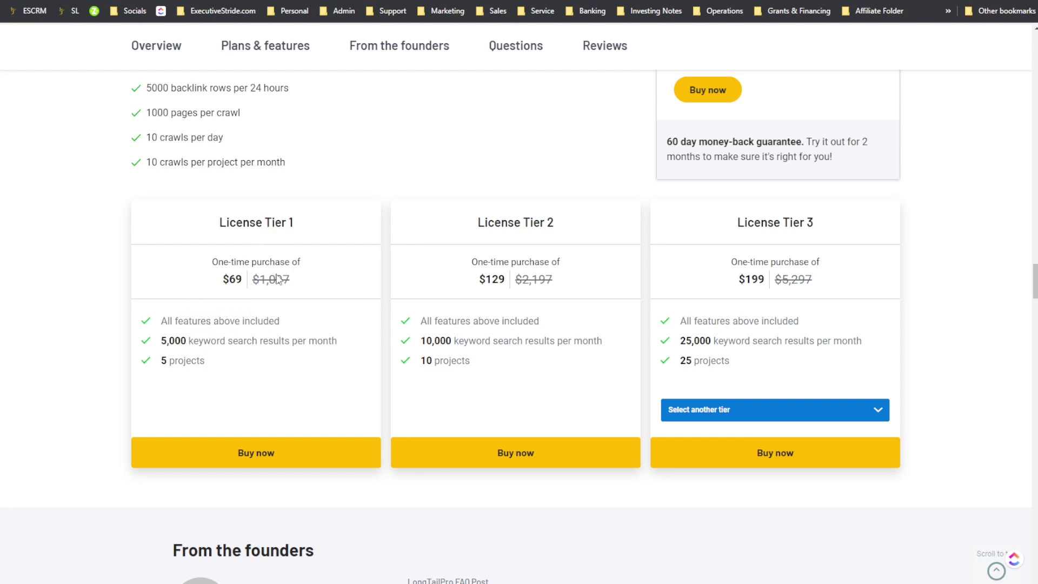
pyautogui.moveTo(185, 346); pyautogui.dragTo(337, 342)
pyautogui.click(336, 342)
pyautogui.moveTo(227, 342)
pyautogui.mouseDown()
pyautogui.moveTo(275, 342)
pyautogui.moveTo(231, 339)
pyautogui.mouseUp()
pyautogui.moveTo(151, 362); pyautogui.dragTo(216, 368)
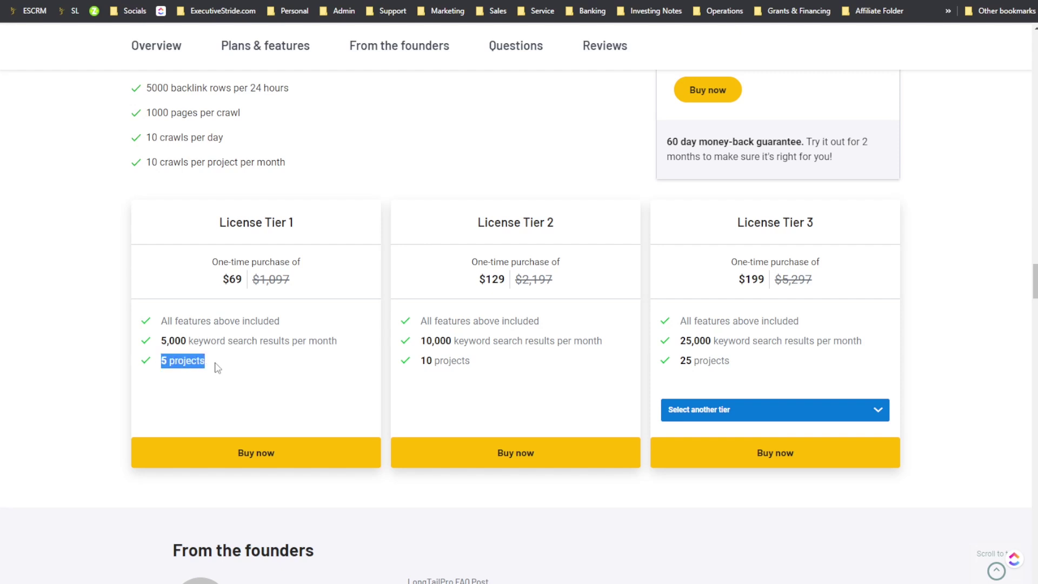
# - Review the features included in every license tier, highlighting the unlimited domains and unlimited keywords entries
pyautogui.moveTo(514, 222); pyautogui.dragTo(573, 235)
pyautogui.moveTo(190, 321); pyautogui.dragTo(278, 322)
pyautogui.scroll(7, 278, 321)
pyautogui.scroll(6, 187, 279)
pyautogui.moveTo(172, 297); pyautogui.dragTo(314, 320)
pyautogui.scroll(-2, 243, 357)
pyautogui.moveTo(172, 383); pyautogui.dragTo(249, 384)
pyautogui.scroll(-1, 217, 384)
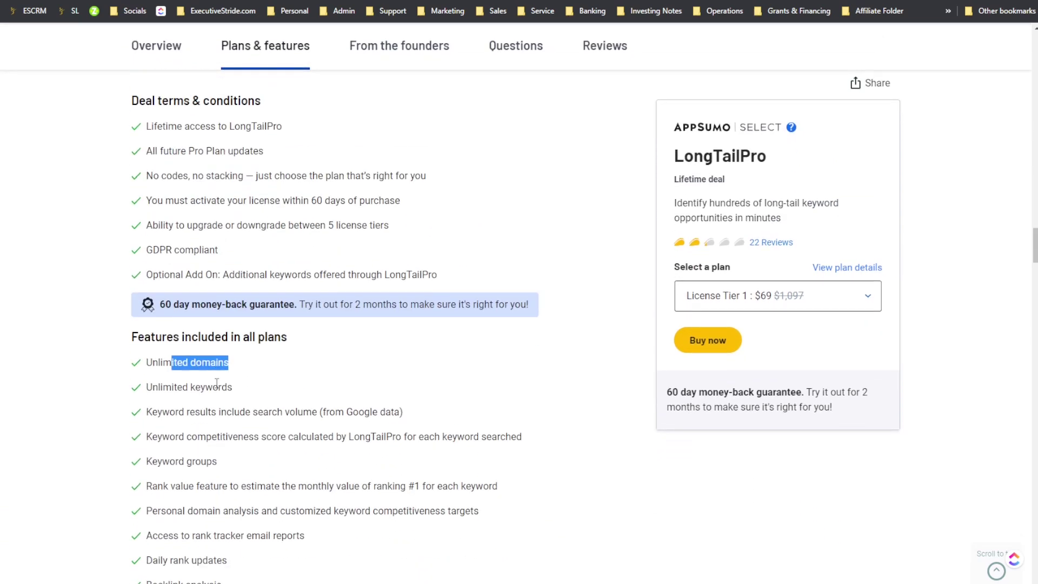
pyautogui.scroll(-2, 217, 383)
pyautogui.moveTo(158, 261); pyautogui.dragTo(255, 279)
pyautogui.scroll(-2, 170, 272)
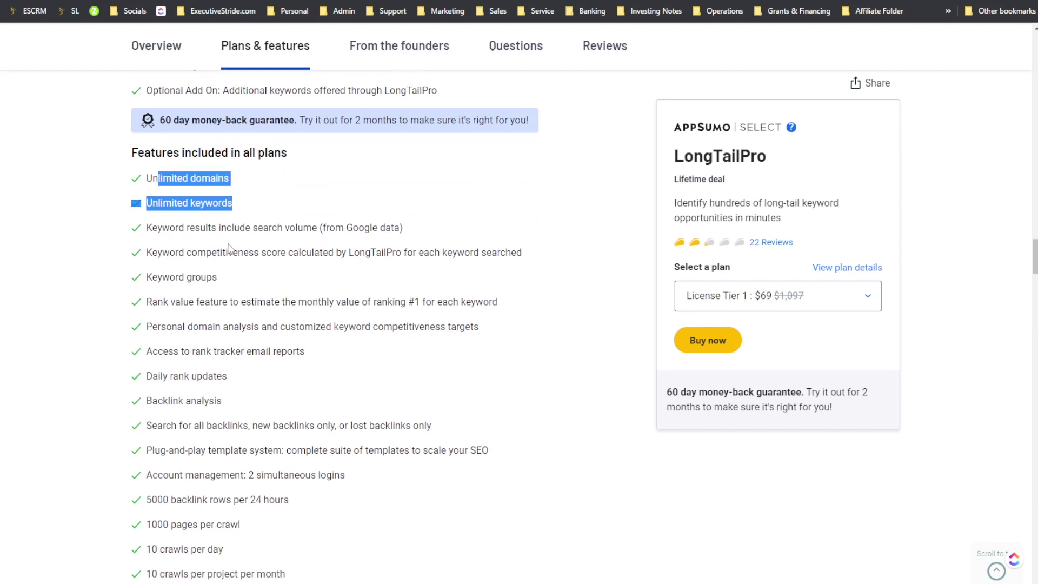
# - Check the remaining features included in all plans, highlighting the plug-and-play template system
pyautogui.scroll(-2, 245, 243)
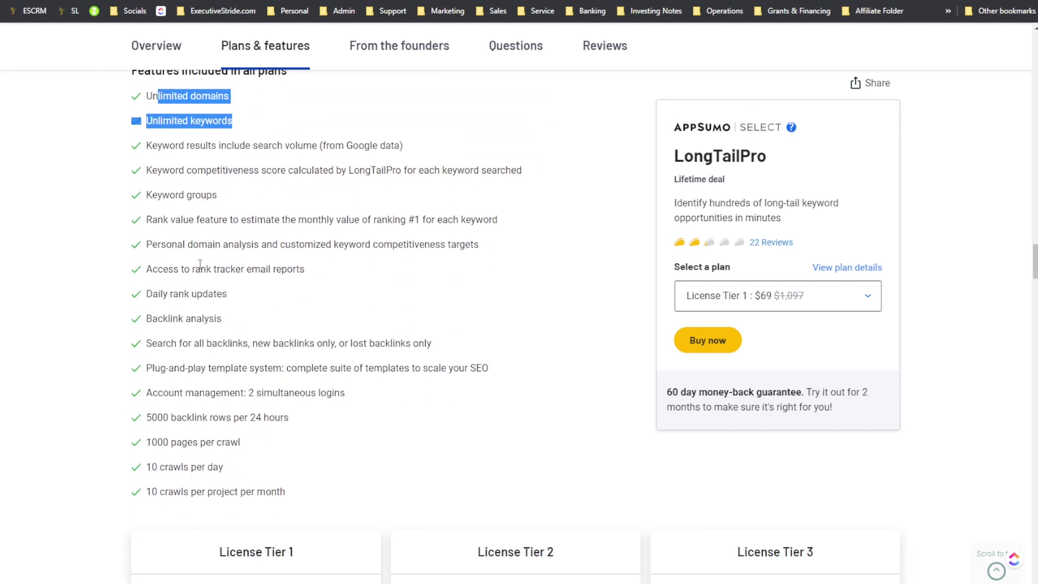
pyautogui.scroll(-2, 181, 300)
pyautogui.moveTo(184, 291); pyautogui.dragTo(304, 286)
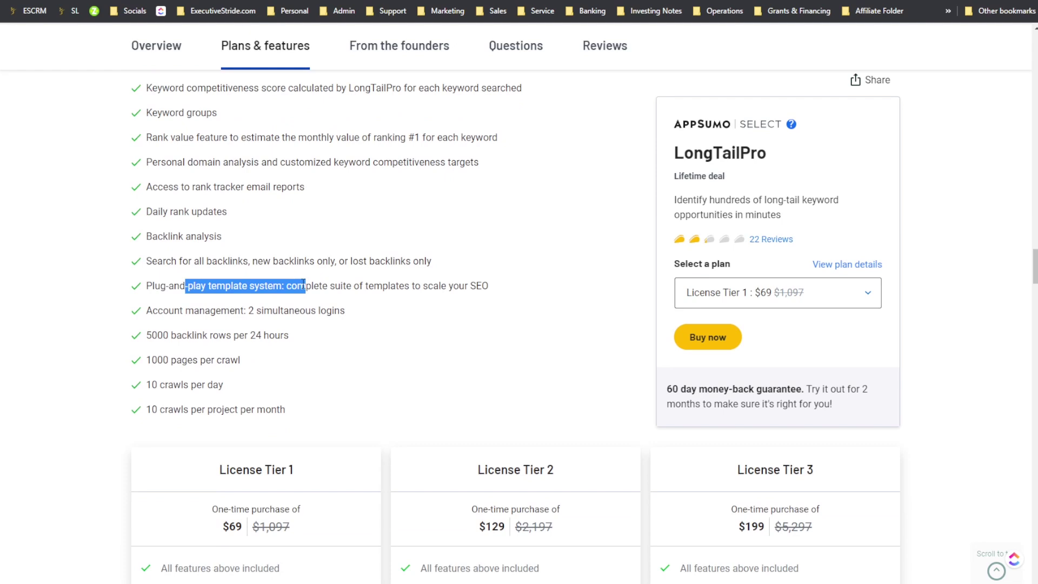
pyautogui.scroll(-1, 328, 296)
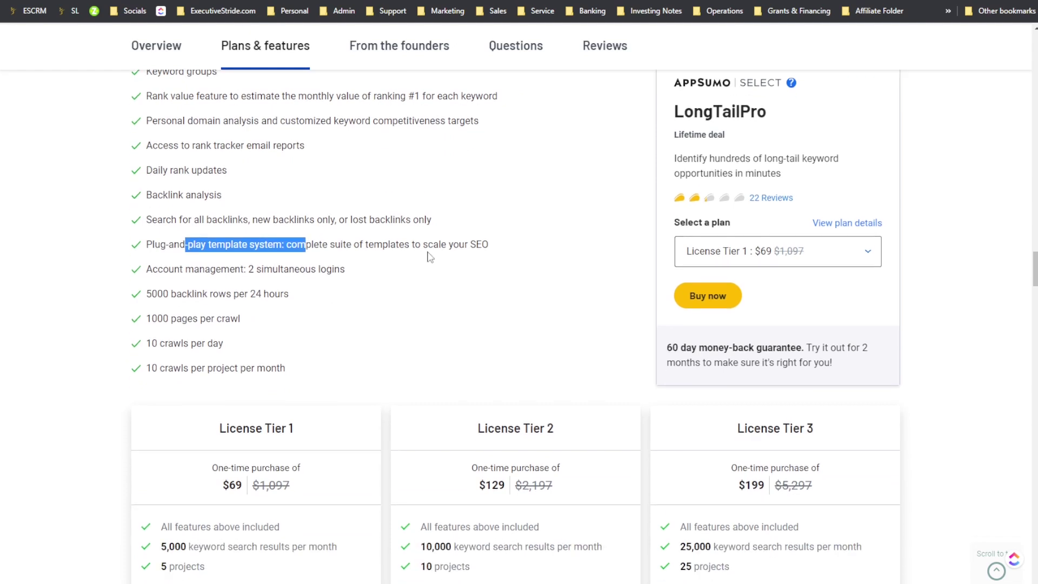
# - Examine the License Tier 2 plan, highlighting its monthly keyword search allowance and project allowance
pyautogui.scroll(-2, 336, 290)
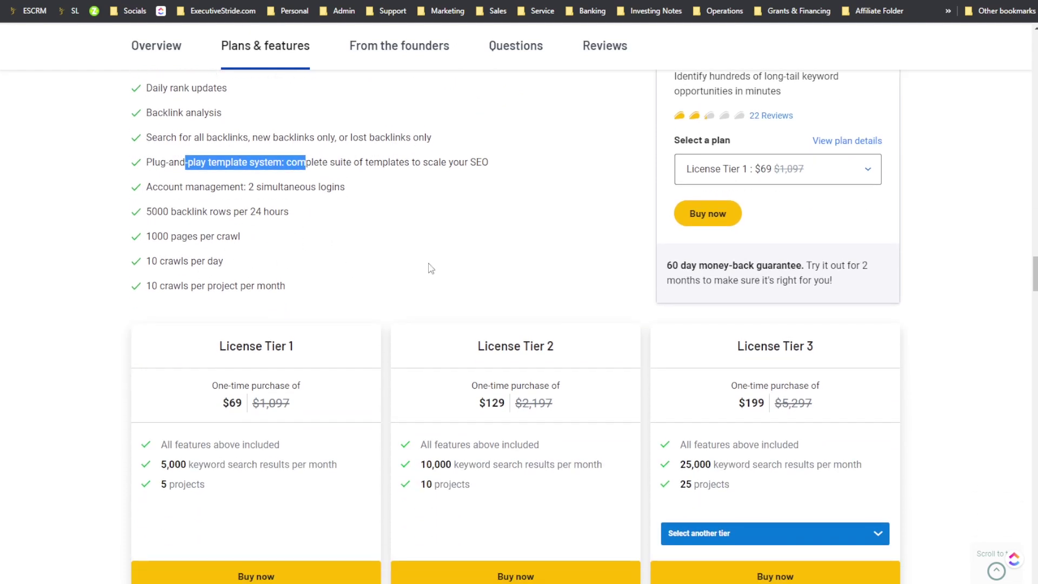
pyautogui.scroll(-2, 388, 317)
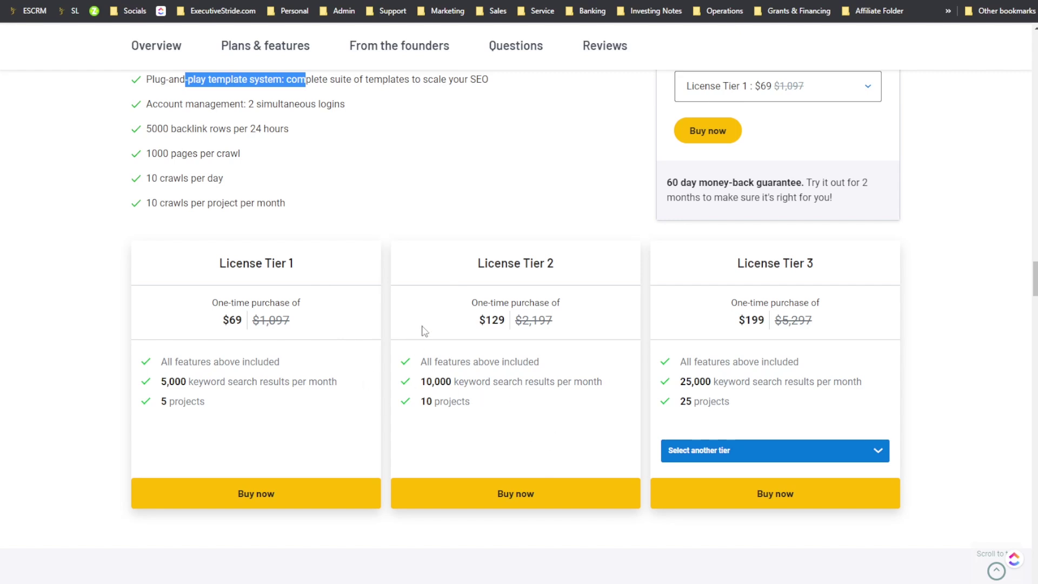
pyautogui.moveTo(441, 382); pyautogui.dragTo(562, 382)
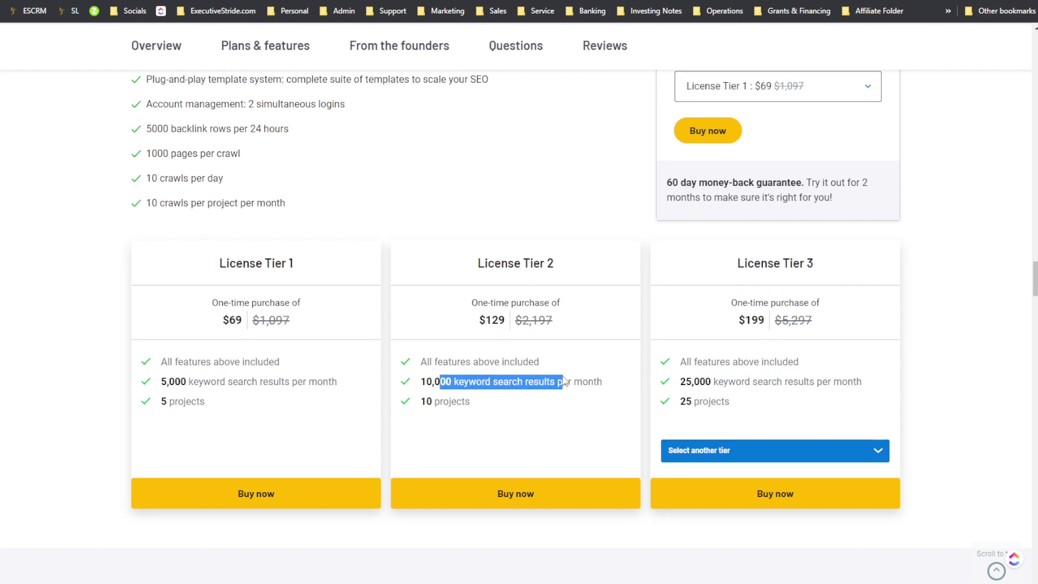
pyautogui.moveTo(444, 404); pyautogui.dragTo(471, 405)
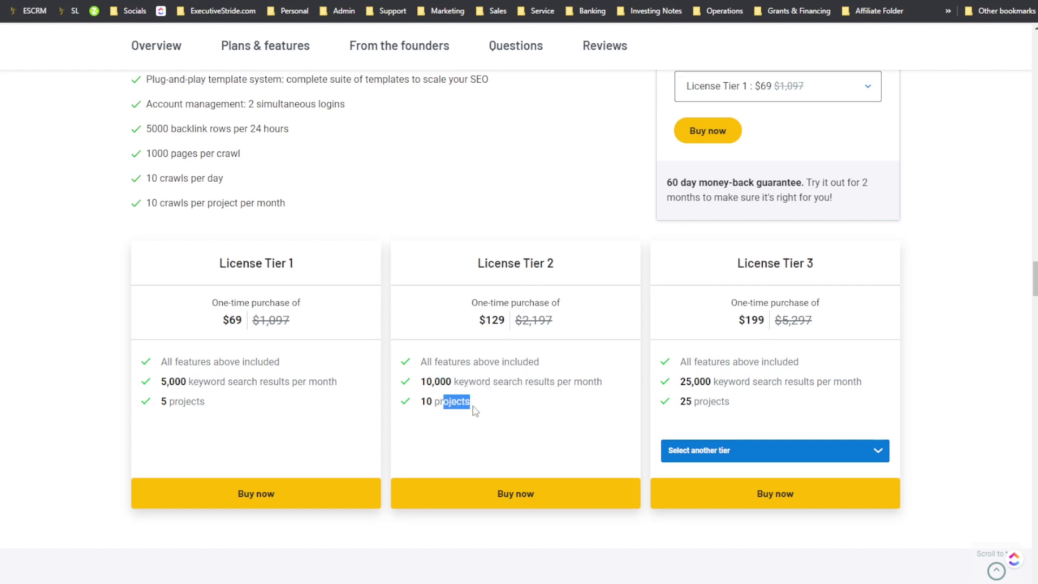
# - Examine the License Tier 3 plan, highlighting its name, monthly keyword search allowance and project allowance
pyautogui.moveTo(760, 267); pyautogui.dragTo(831, 272)
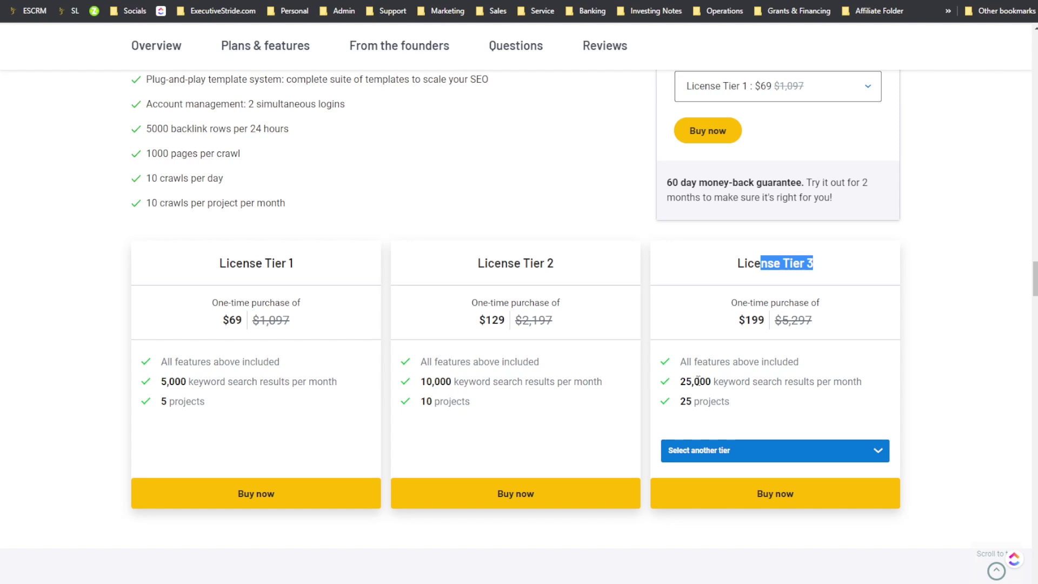
pyautogui.moveTo(694, 381); pyautogui.dragTo(752, 382)
pyautogui.click(801, 393)
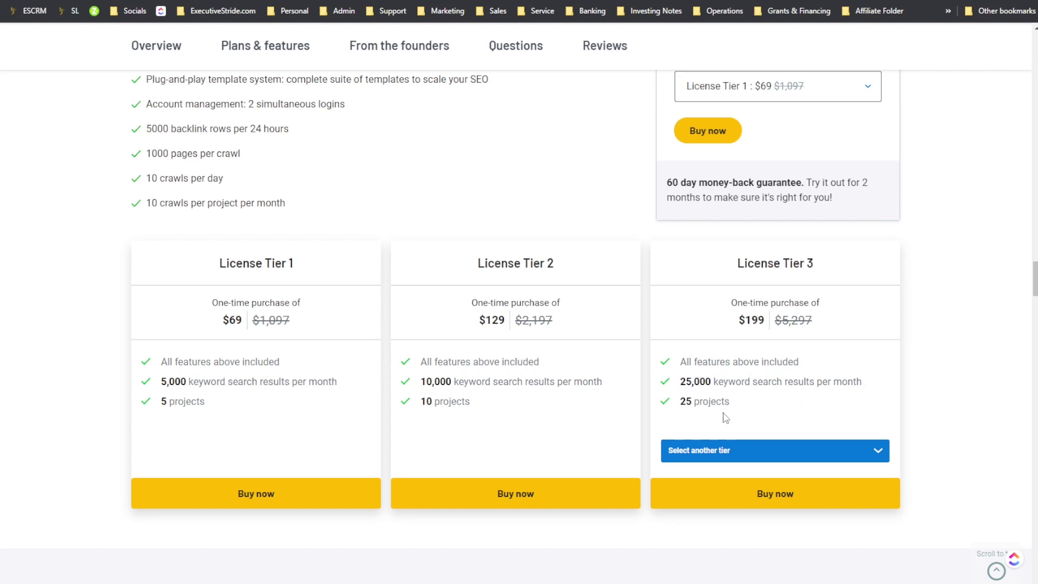
pyautogui.moveTo(683, 406); pyautogui.dragTo(731, 403)
# - Switch the third plan card to License Tier 4 and highlight its keyword search and project allowances
pyautogui.click(729, 447)
pyautogui.moveTo(699, 479); pyautogui.dragTo(697, 498)
pyautogui.moveTo(680, 382); pyautogui.dragTo(864, 383)
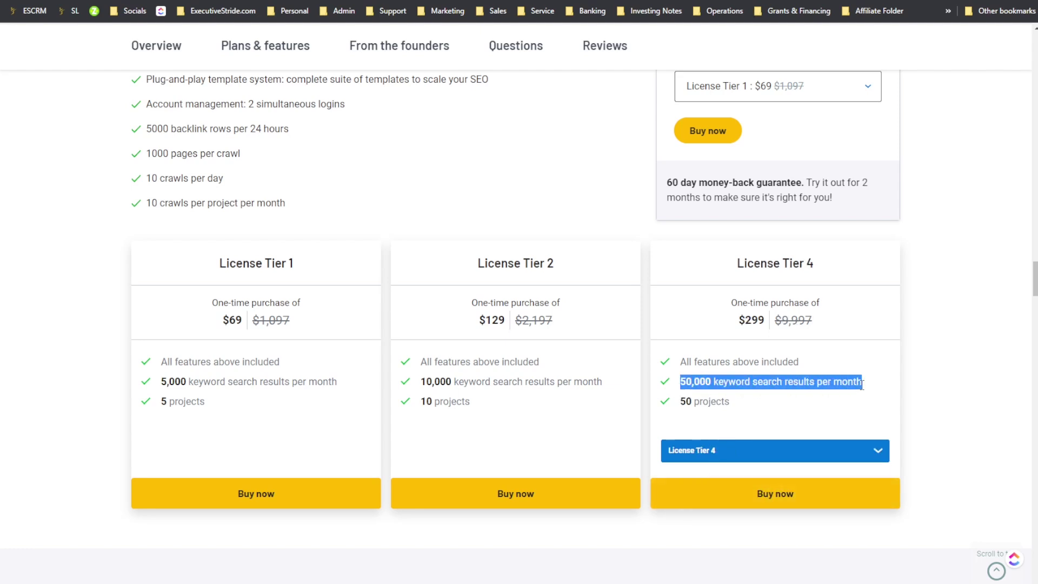
pyautogui.doubleClick(713, 401)
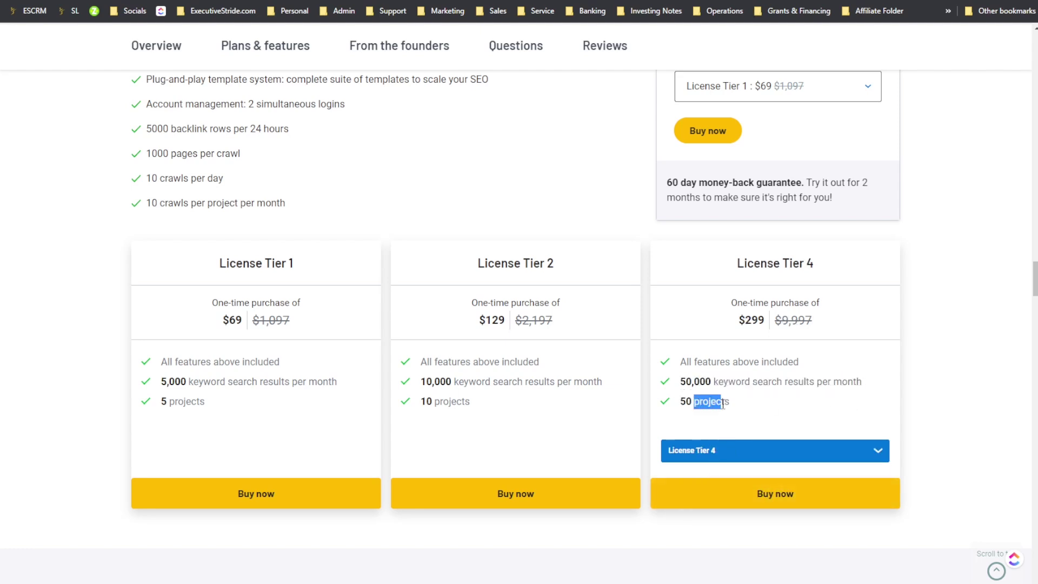
# - Switch the third plan card to License Tier 5 to view its price and allowances
pyautogui.click(724, 450)
pyautogui.click(721, 518)
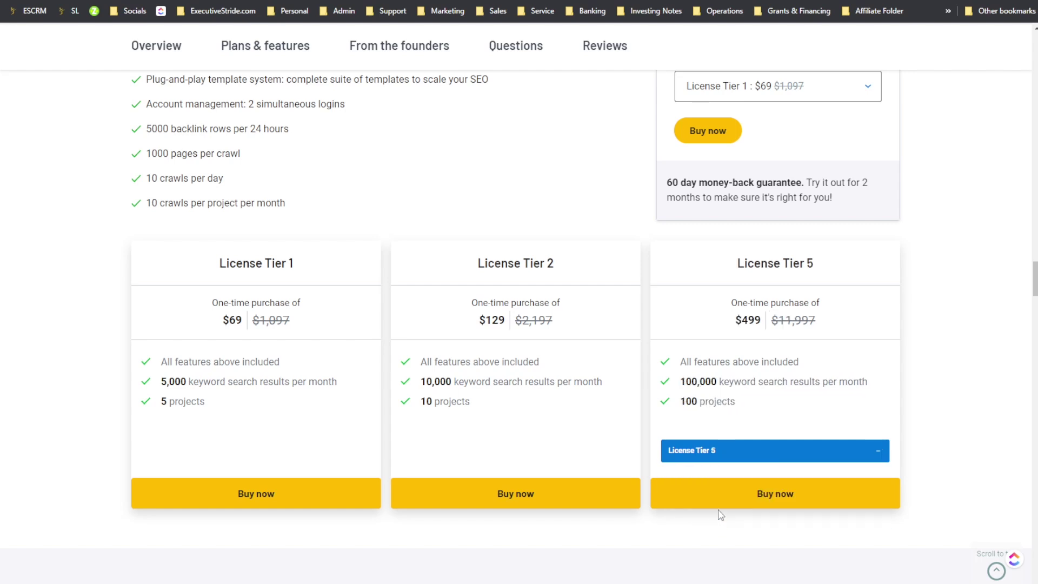
# - Highlight License Tier 5's monthly keyword search allowance and project allowance
pyautogui.moveTo(705, 401); pyautogui.dragTo(804, 383)
pyautogui.click(743, 388)
pyautogui.moveTo(694, 400); pyautogui.dragTo(736, 401)
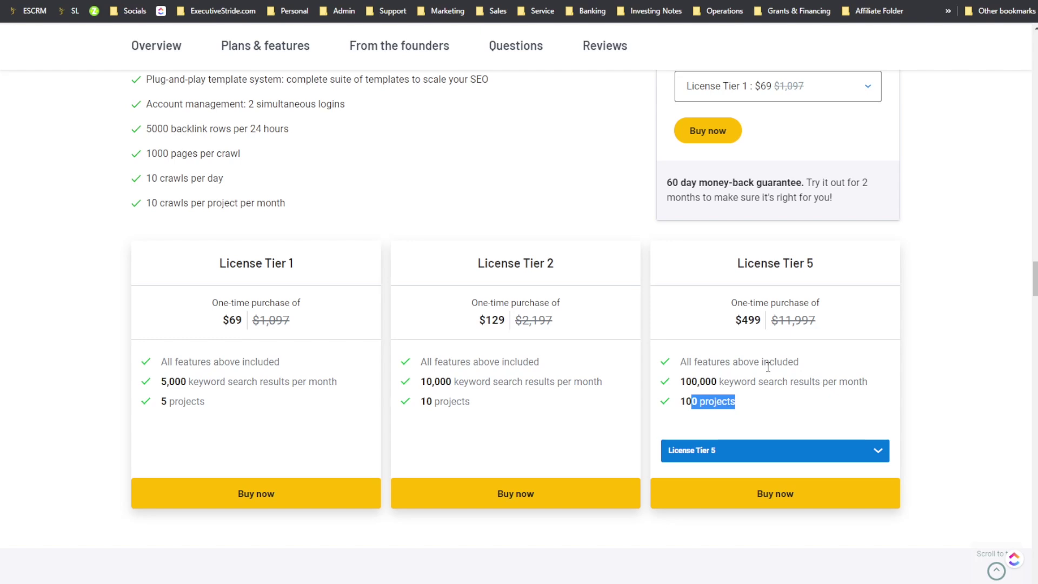
# - Step the third plan card down to License Tier 4, highlighting its name, and on to License Tier 3
pyautogui.click(754, 458)
pyautogui.click(745, 496)
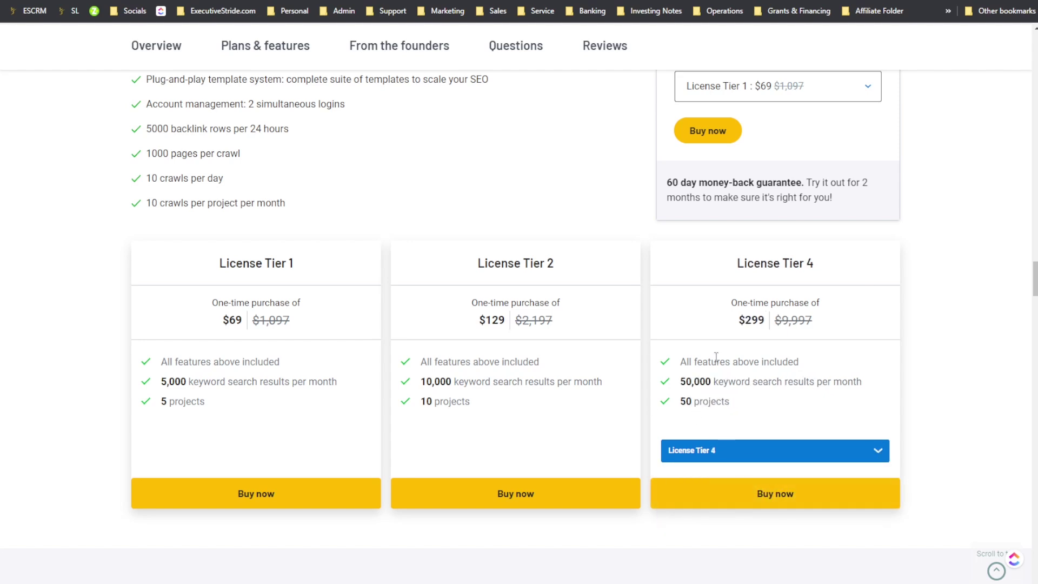
pyautogui.moveTo(748, 264); pyautogui.dragTo(799, 269)
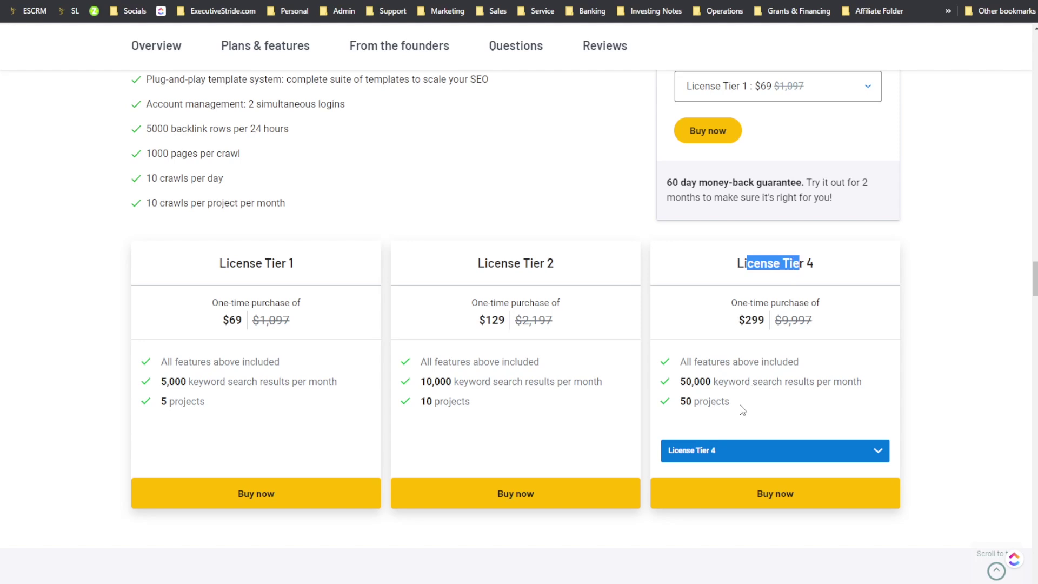
pyautogui.doubleClick(744, 457)
pyautogui.click(744, 456)
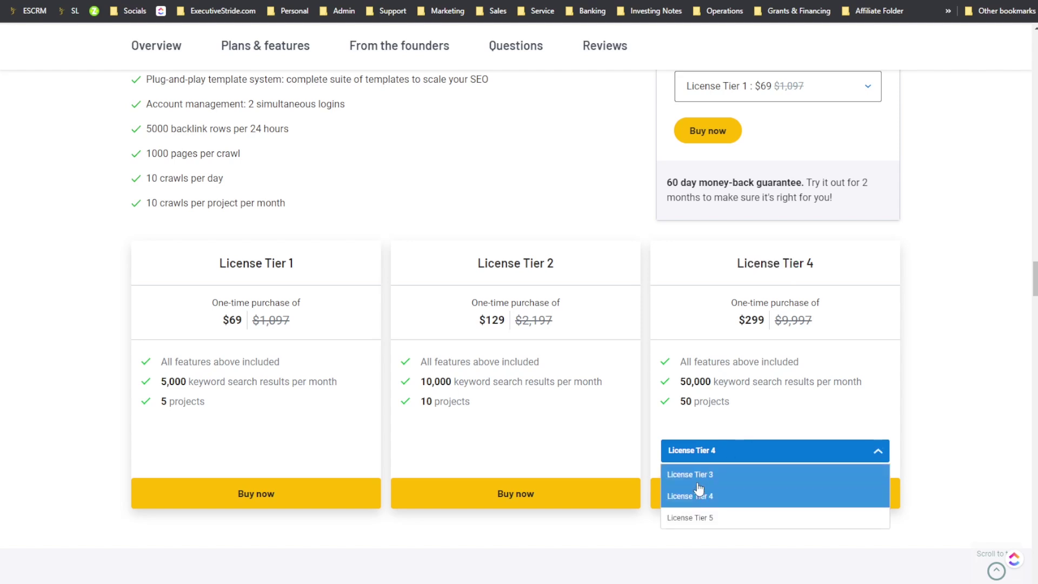
pyautogui.click(697, 483)
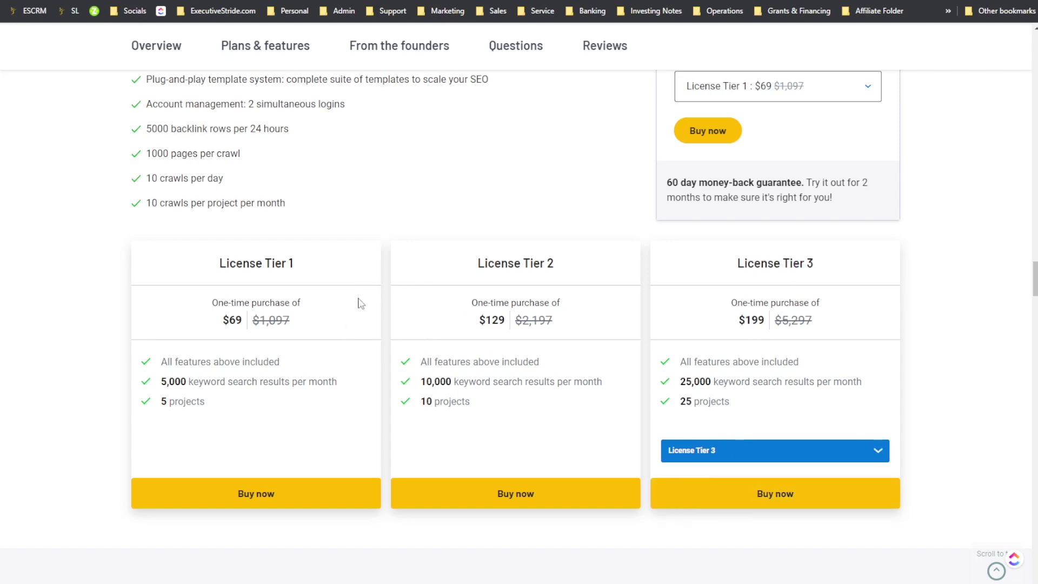
# - Review the included-features list above the plans and highlight the License Tier 1 and License Tier 3 names
pyautogui.scroll(-4, 457, 287)
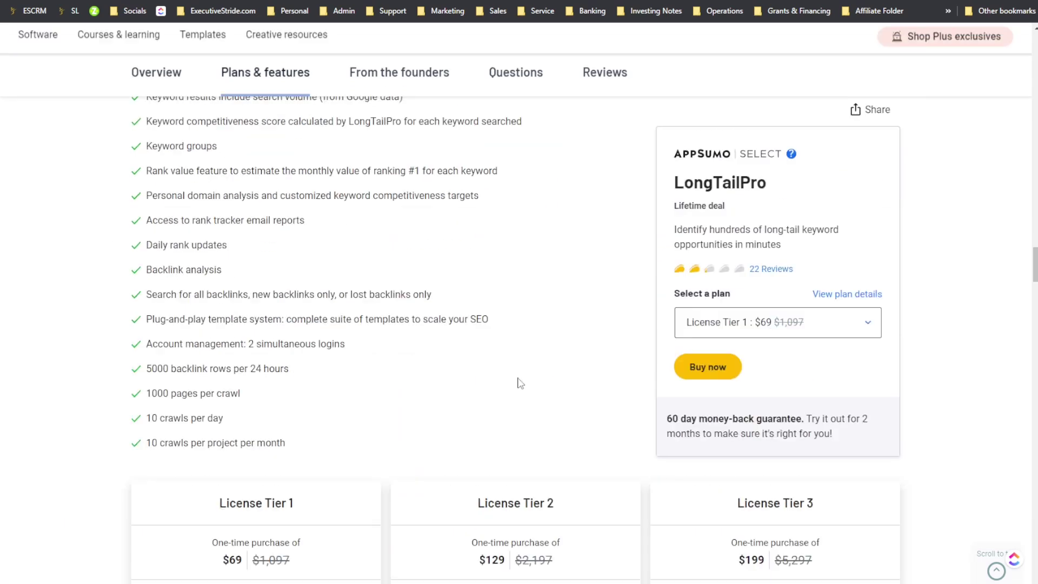
pyautogui.scroll(10, 517, 382)
pyautogui.scroll(-4, 521, 382)
pyautogui.scroll(-3, 523, 382)
pyautogui.moveTo(217, 263); pyautogui.dragTo(364, 275)
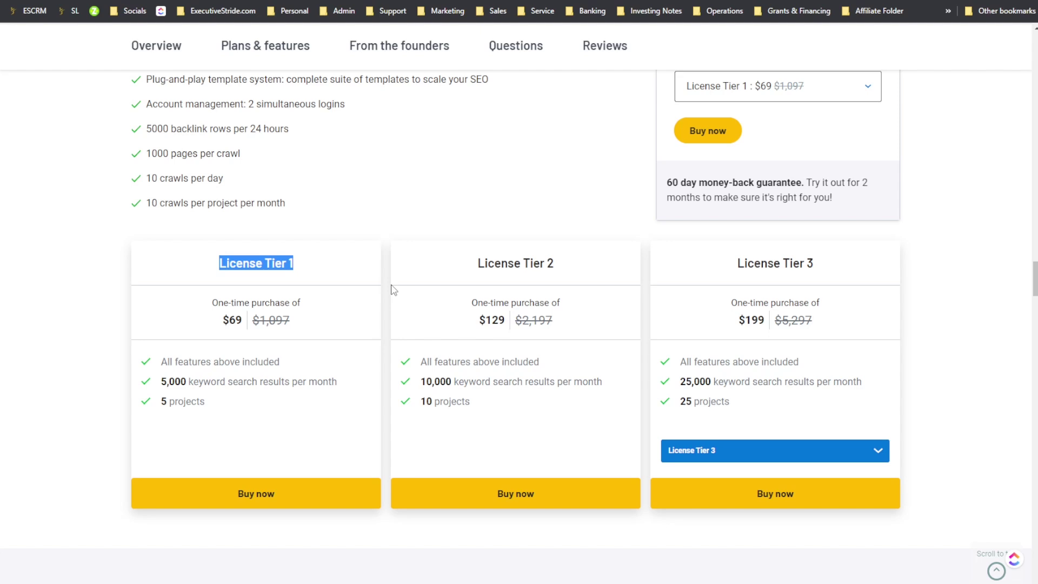
pyautogui.moveTo(686, 262); pyautogui.dragTo(864, 276)
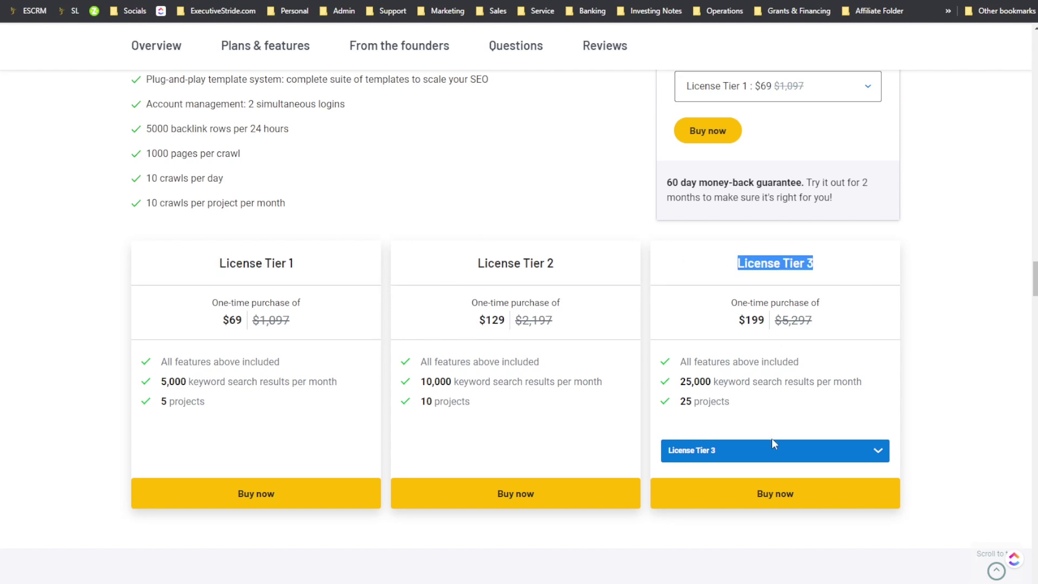
# - Switch the third plan card to License Tier 4 and highlight its name
pyautogui.click(770, 455)
pyautogui.click(732, 495)
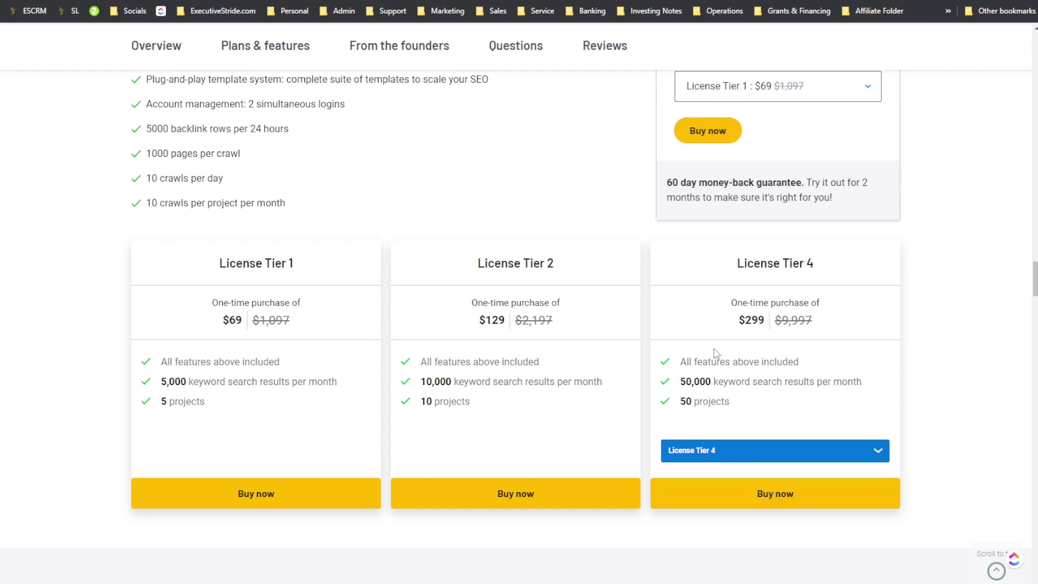
pyautogui.moveTo(733, 272); pyautogui.dragTo(817, 268)
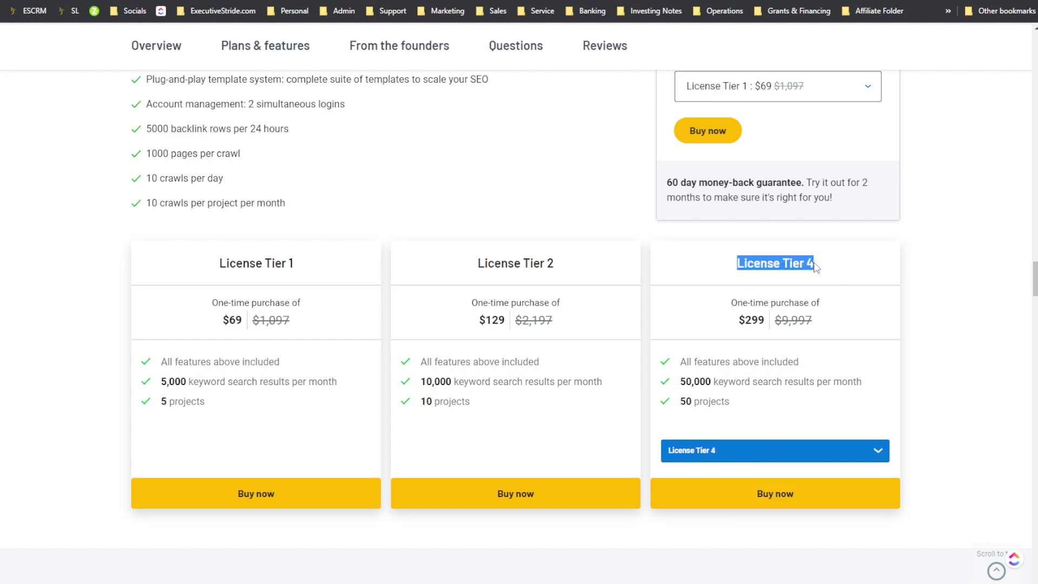
# - Switch the third plan card to License Tier 5 and highlight its monthly keyword search allowance
pyautogui.click(721, 456)
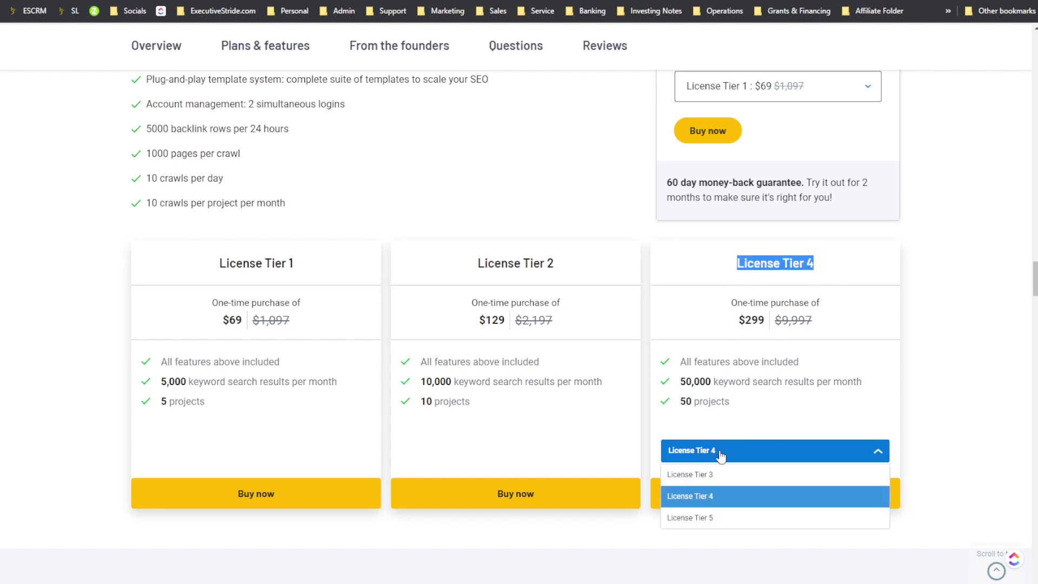
pyautogui.click(703, 518)
pyautogui.moveTo(669, 384); pyautogui.dragTo(848, 379)
pyautogui.click(783, 406)
pyautogui.moveTo(725, 382); pyautogui.dragTo(868, 382)
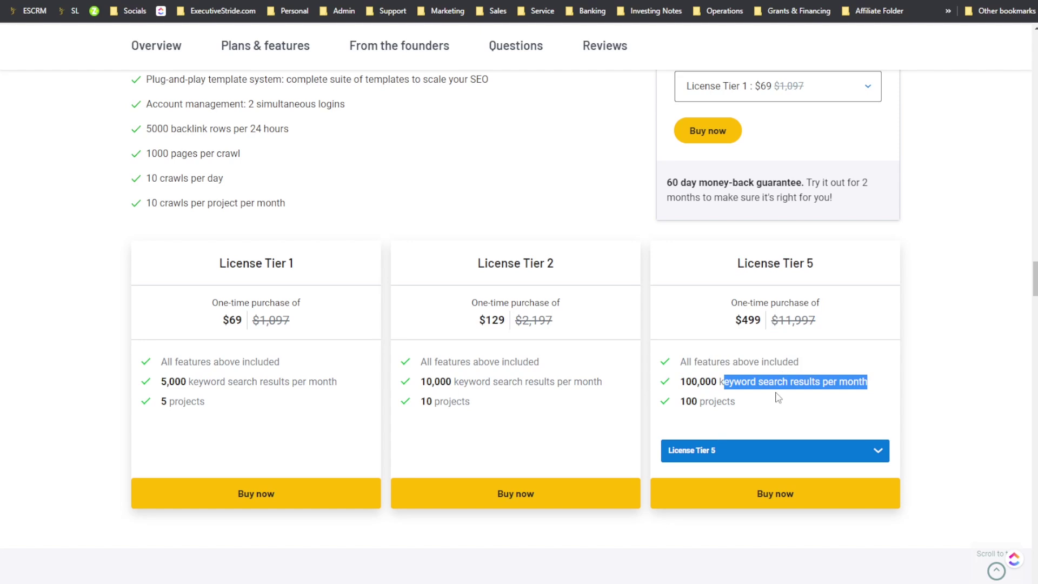
# - Switch to the LongTailPro website and examine the homepage introduction and the audiences its SEO tool is meant for
pyautogui.scroll(15, 732, 381)
pyautogui.scroll(5, 562, 385)
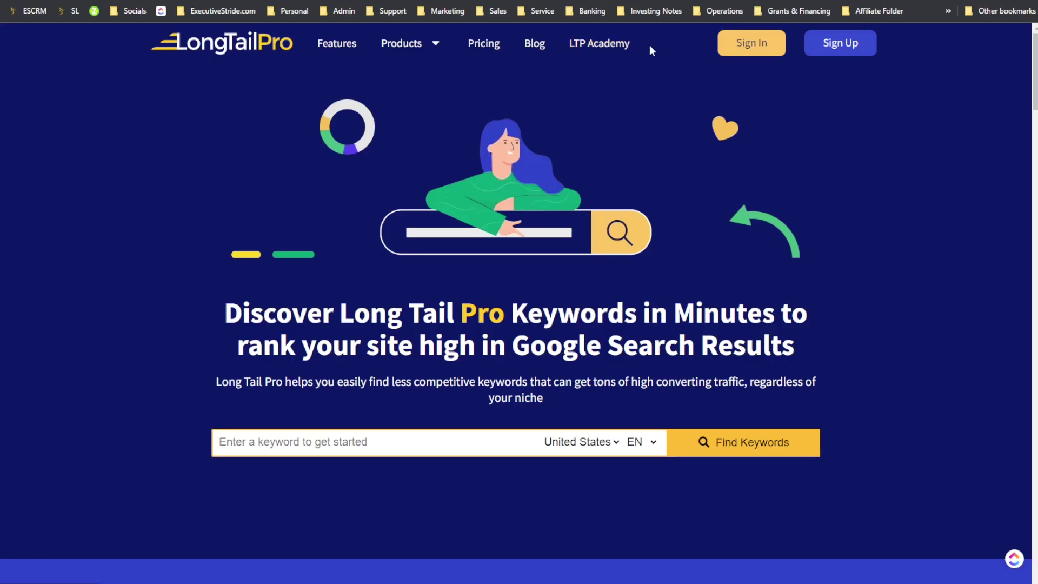
pyautogui.scroll(-2, 449, 58)
pyautogui.scroll(-10, 478, 179)
pyautogui.scroll(10, 479, 179)
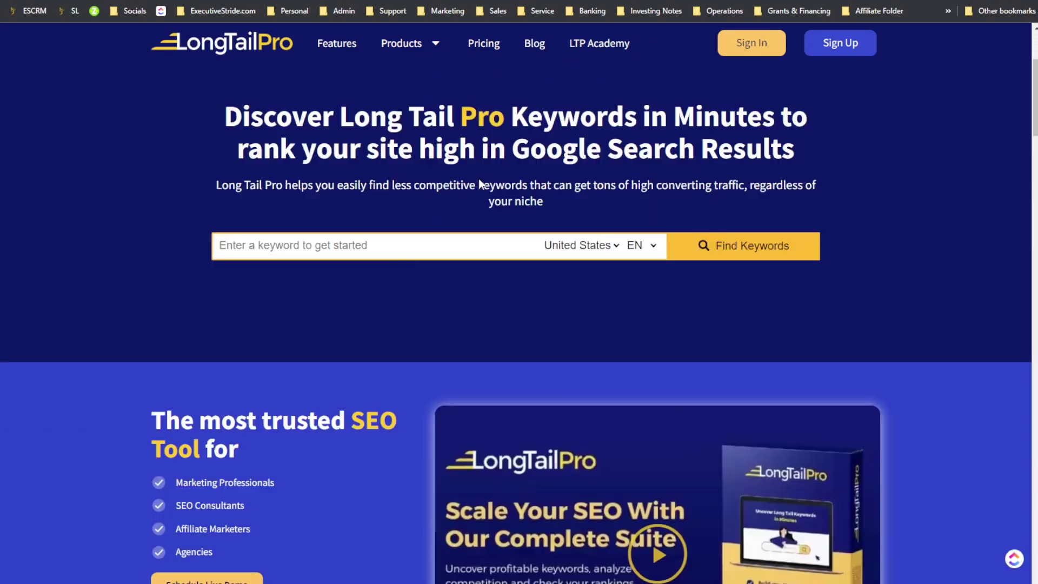
pyautogui.scroll(-4, 304, 285)
pyautogui.scroll(-1, 284, 276)
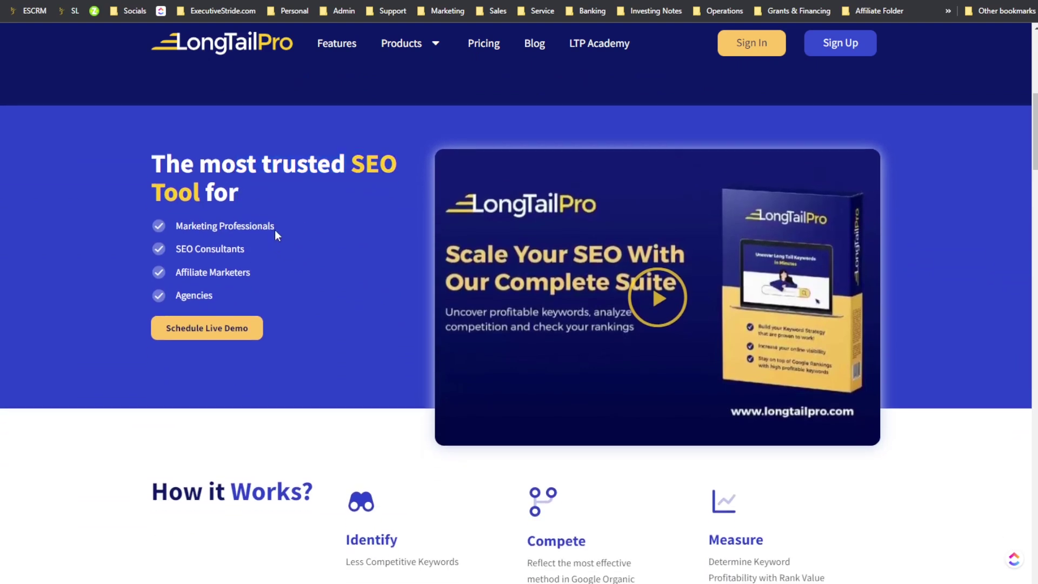
pyautogui.click(190, 285)
# - Examine the How it Works section, highlighting the Identify description and the Measure heading
pyautogui.scroll(-6, 219, 294)
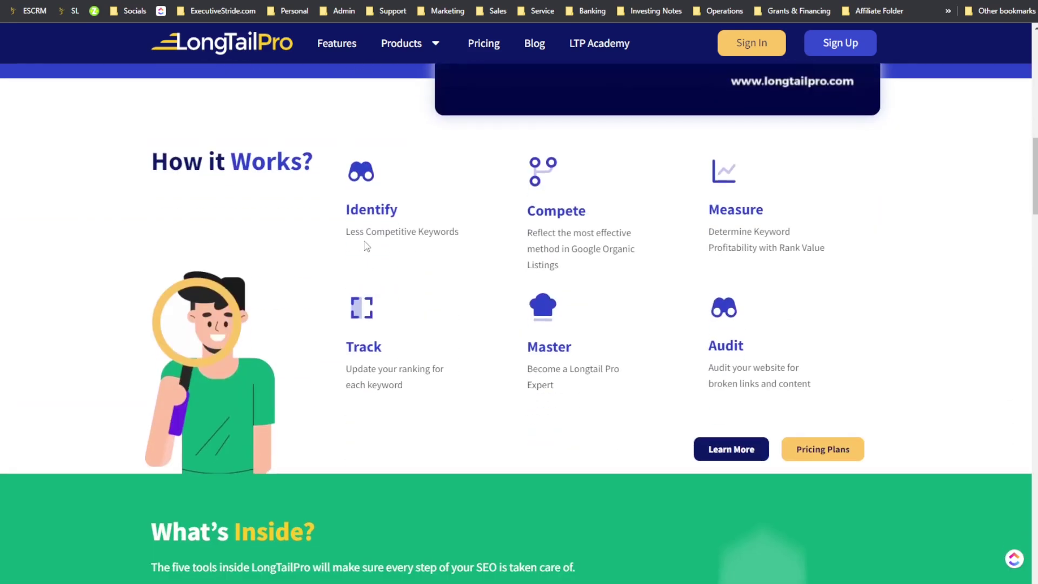
pyautogui.moveTo(365, 233); pyautogui.dragTo(457, 236)
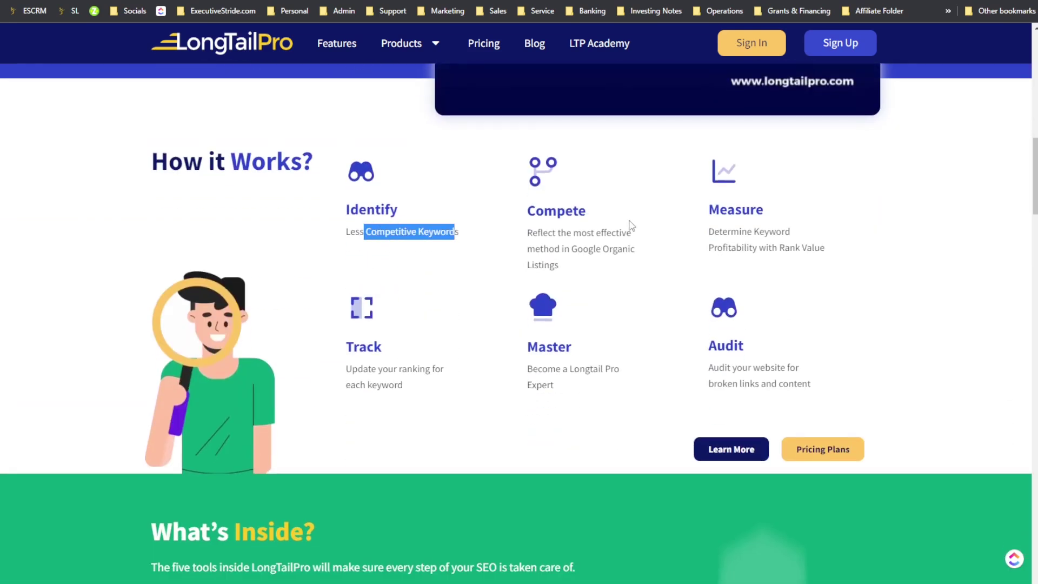
pyautogui.click(664, 229)
pyautogui.moveTo(736, 209); pyautogui.dragTo(790, 219)
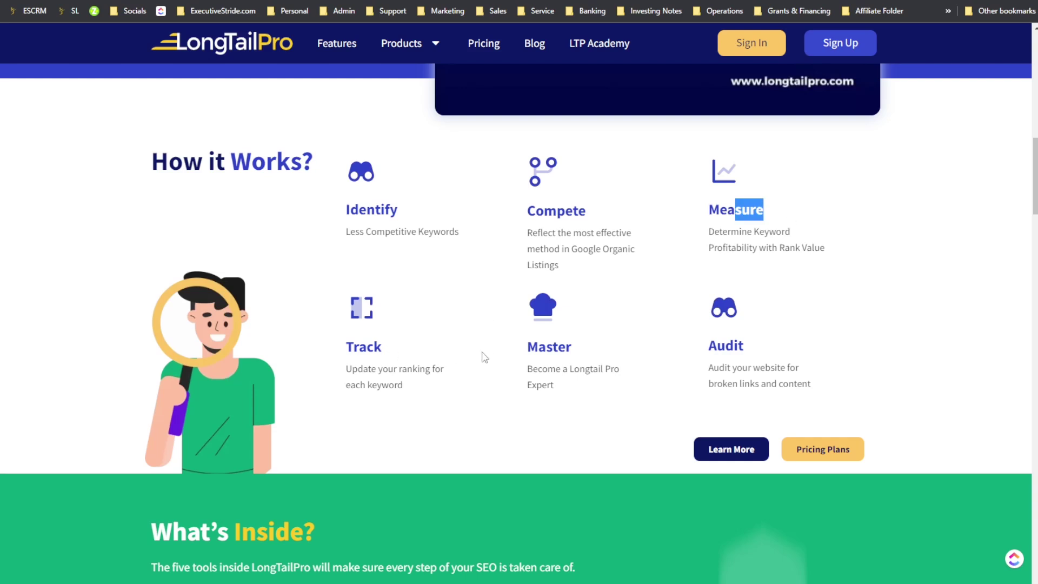
# - Browse the tool descriptions in the What's Inside section, including SERP Analysis and Site Audit
pyautogui.scroll(-8, 445, 358)
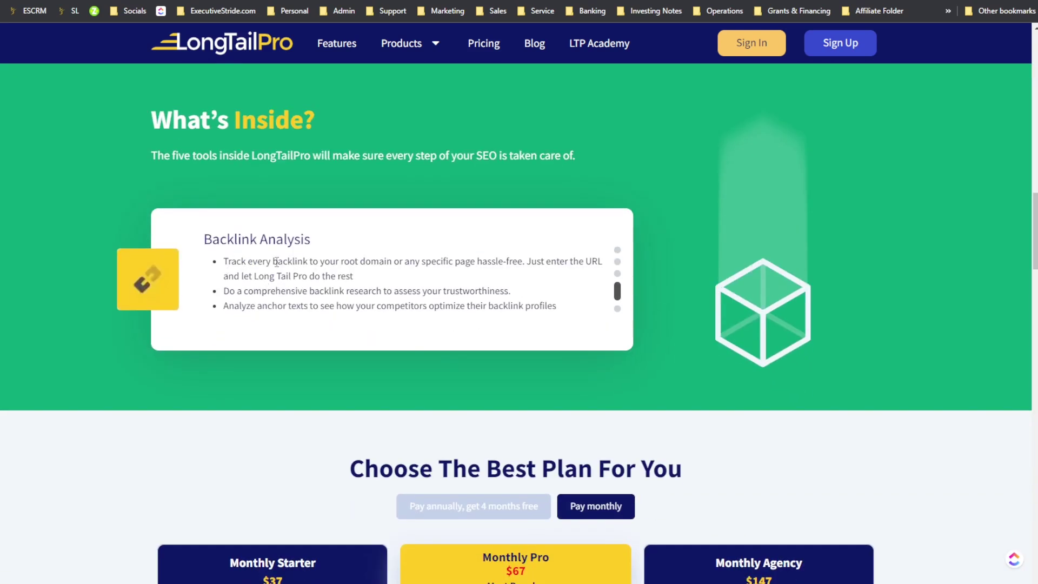
pyautogui.click(618, 258)
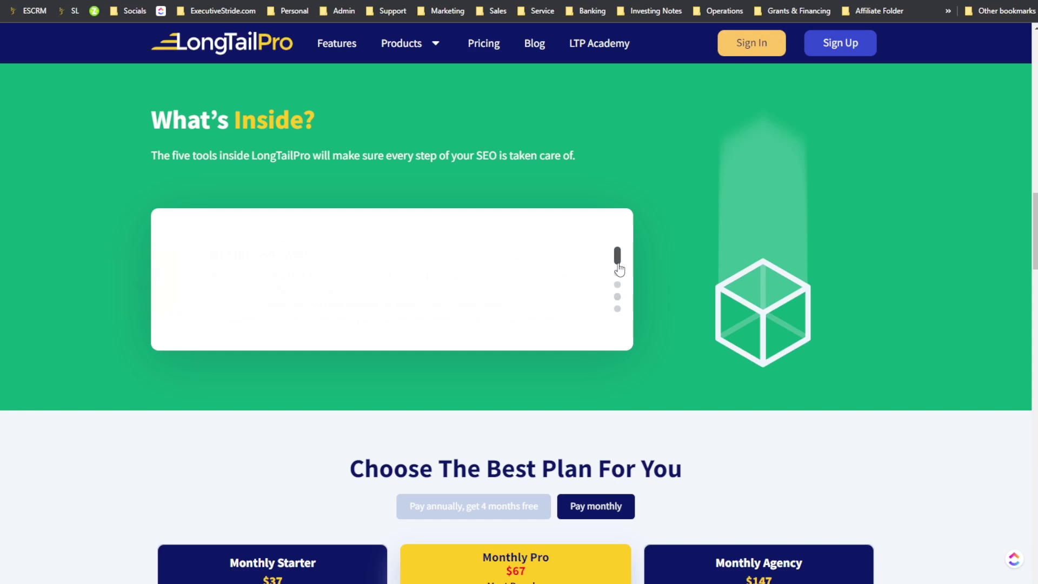
pyautogui.click(617, 276)
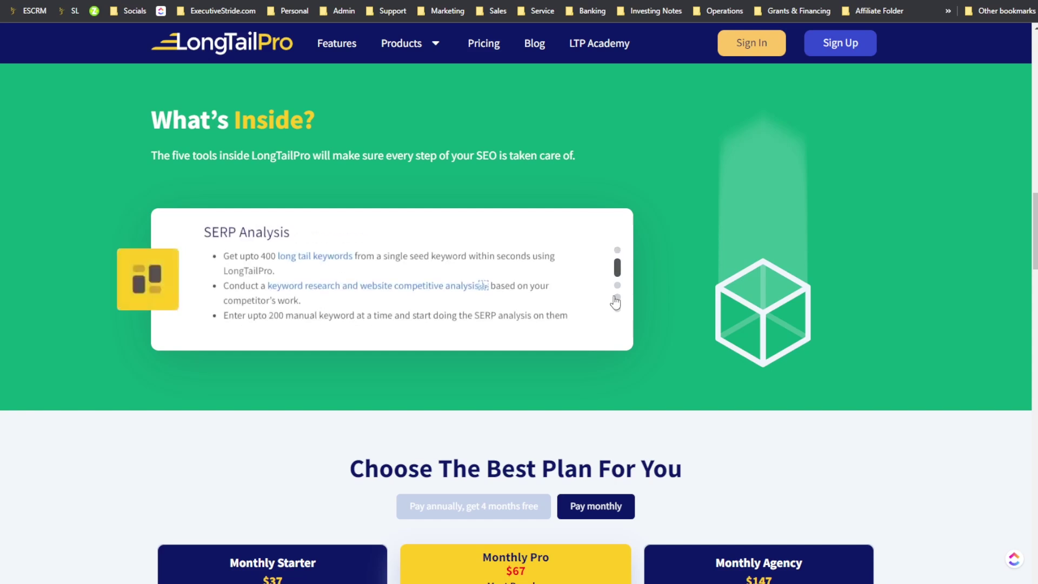
pyautogui.click(618, 304)
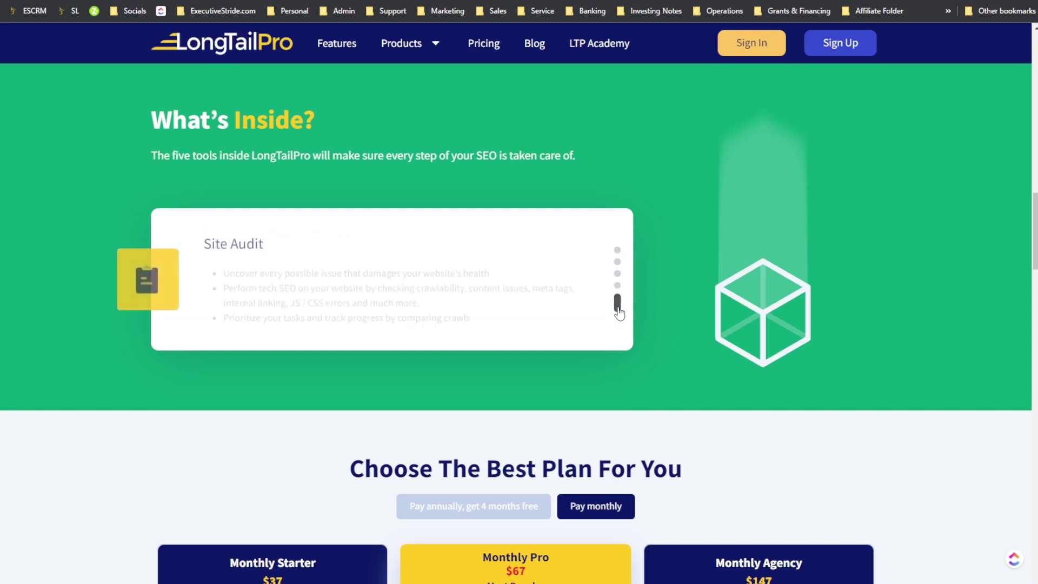
# - Compare the pricing plans under annual billing and return the price table to monthly billing
pyautogui.scroll(-7, 452, 304)
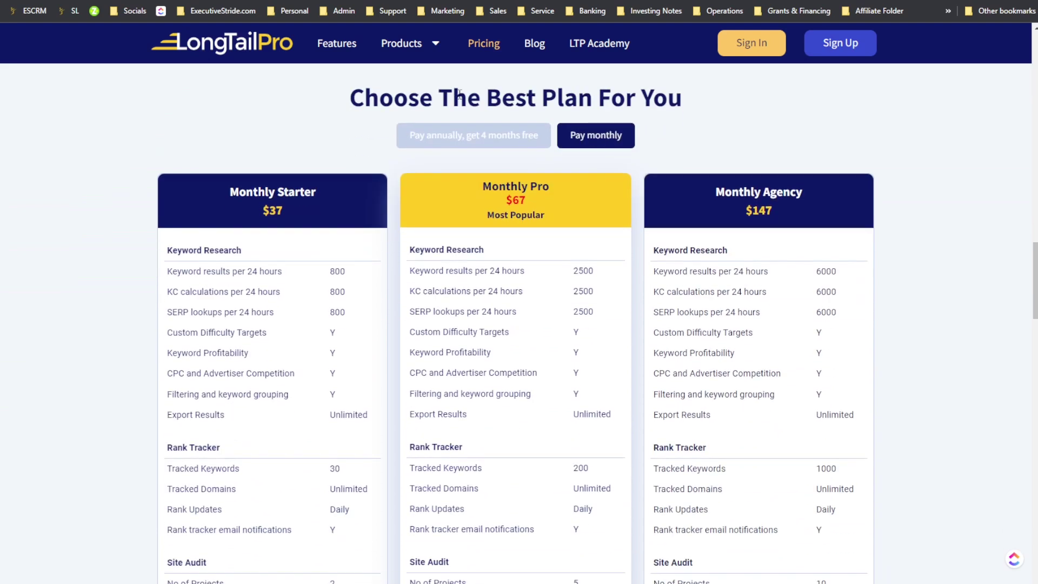
pyautogui.moveTo(501, 98); pyautogui.dragTo(592, 97)
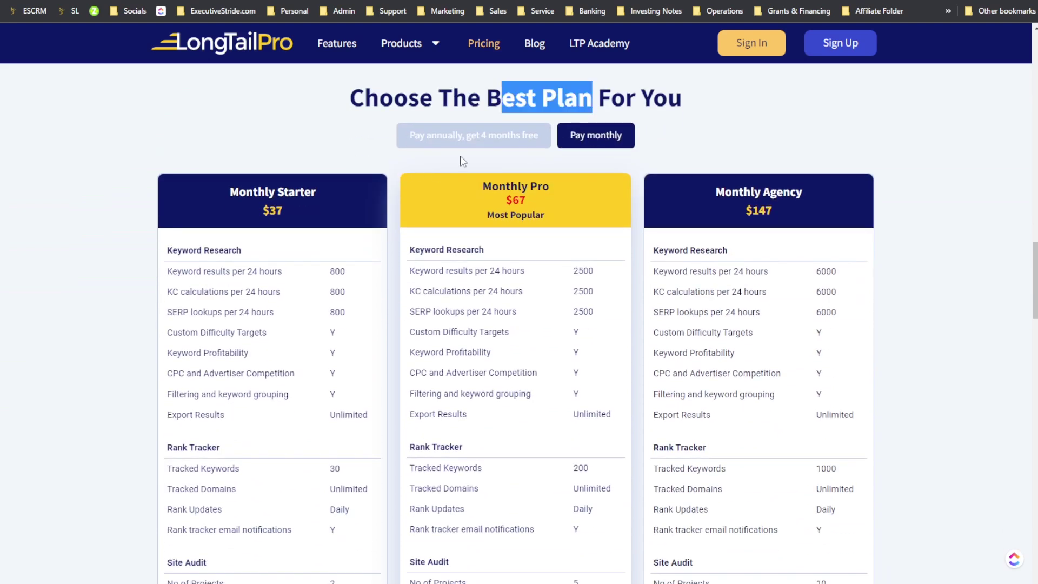
pyautogui.click(539, 139)
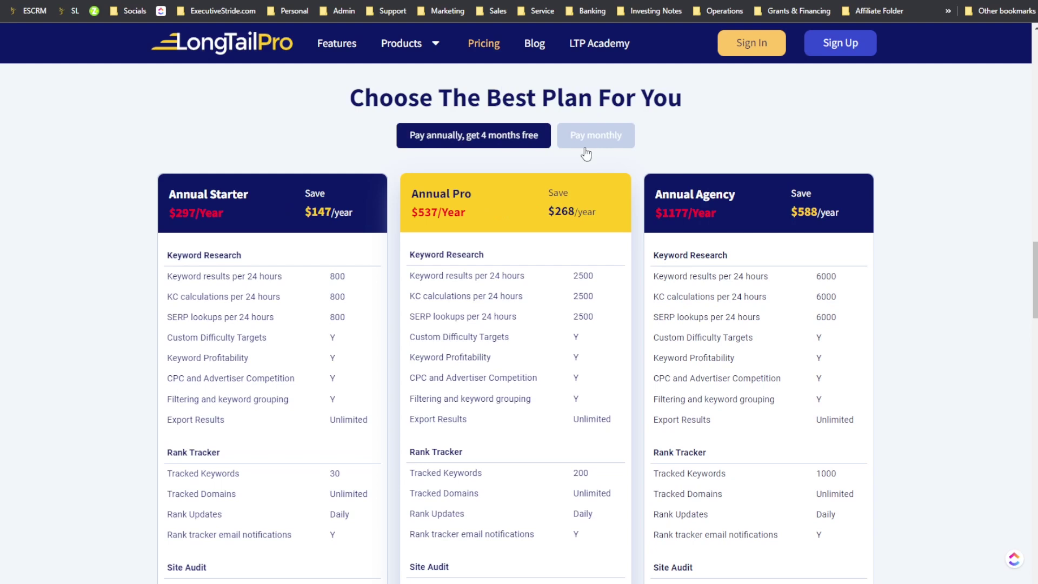
pyautogui.click(591, 140)
# - Examine the Monthly Starter plan's price and its daily limits for keyword results, KC calculations and SERP lookups
pyautogui.scroll(-1, 263, 216)
pyautogui.scroll(-1, 263, 216)
pyautogui.moveTo(265, 109); pyautogui.dragTo(276, 129)
pyautogui.moveTo(245, 191); pyautogui.dragTo(282, 189)
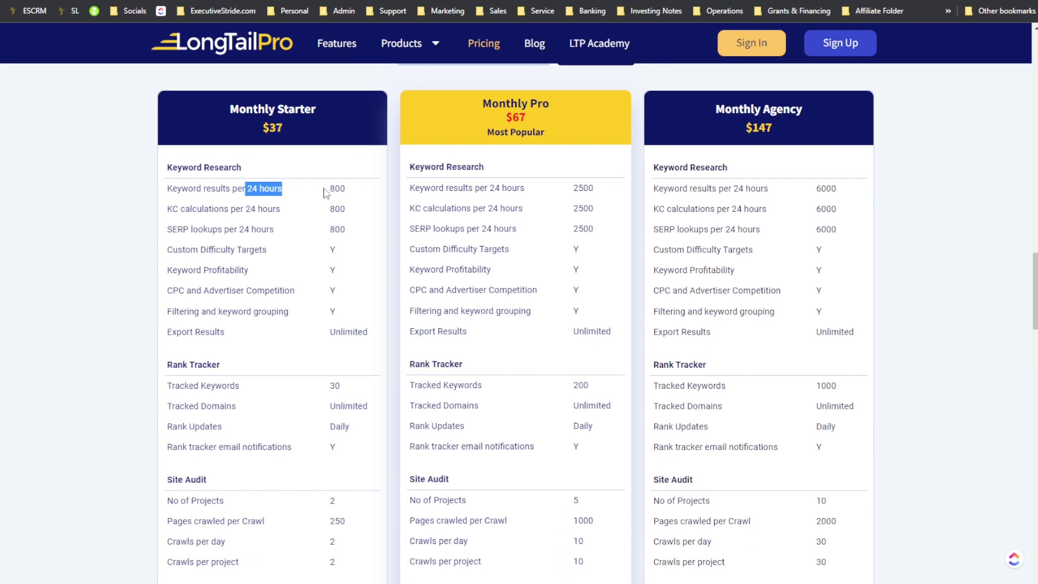
pyautogui.click(342, 188)
pyautogui.moveTo(321, 216); pyautogui.dragTo(335, 215)
pyautogui.moveTo(249, 215); pyautogui.dragTo(167, 168)
pyautogui.click(186, 213)
pyautogui.moveTo(197, 226); pyautogui.dragTo(254, 226)
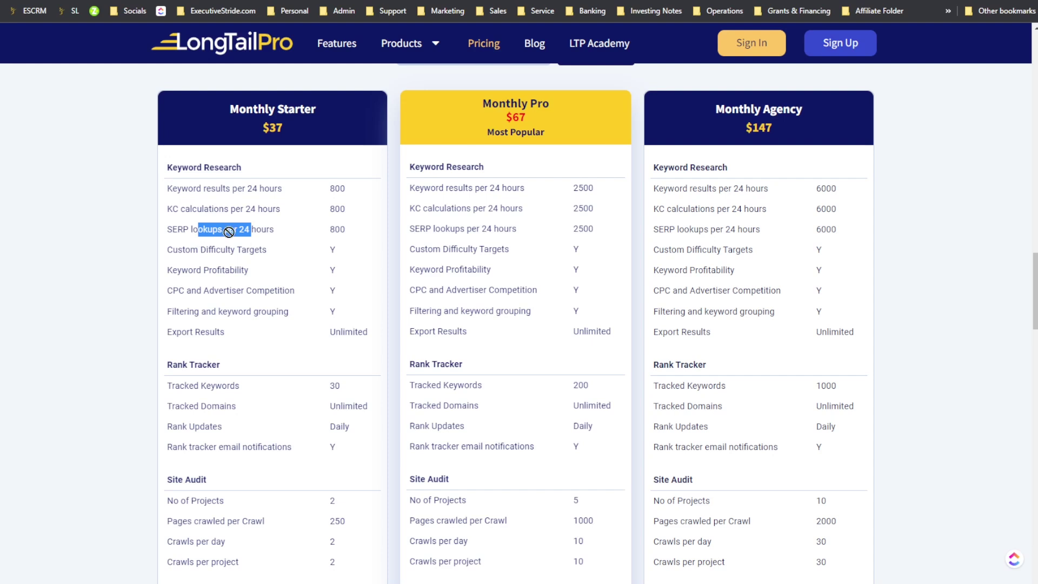
pyautogui.click(340, 231)
pyautogui.moveTo(340, 231); pyautogui.dragTo(338, 214)
# - Examine the Monthly Starter plan's Rank Tracker allowances, highlighting the rank update frequency
pyautogui.scroll(-2, 338, 214)
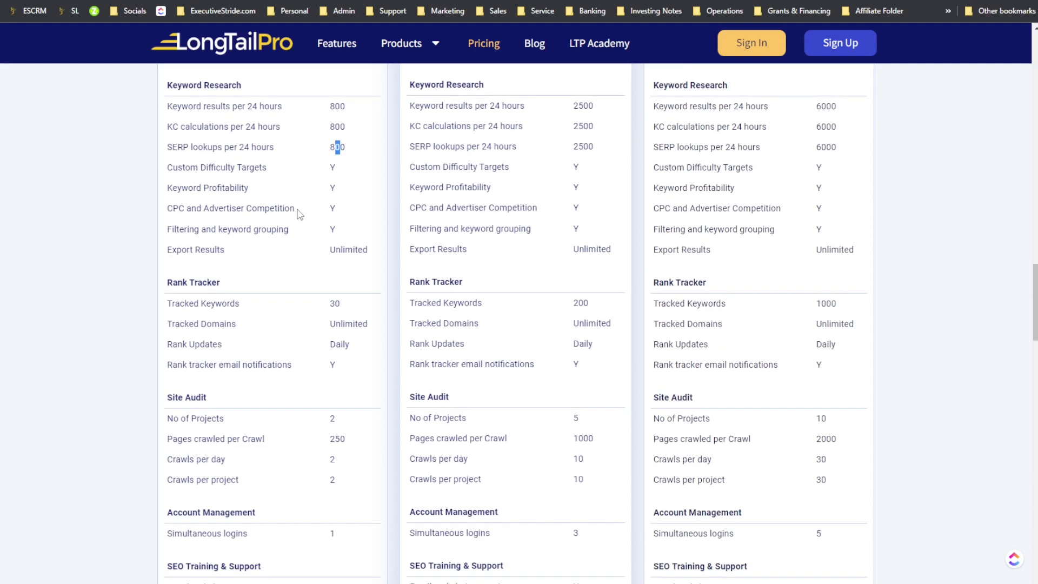
pyautogui.scroll(-2, 298, 251)
pyautogui.moveTo(329, 222); pyautogui.dragTo(357, 270)
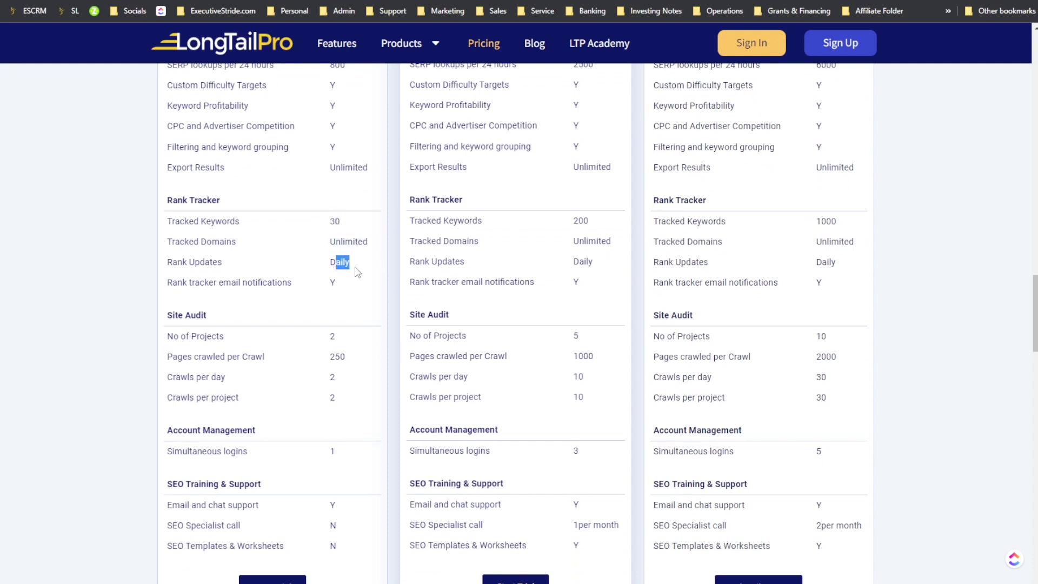
# - Examine the Monthly Starter plan's Site Audit limits, highlighting the pages crawled per crawl and the number of projects
pyautogui.scroll(-2, 336, 306)
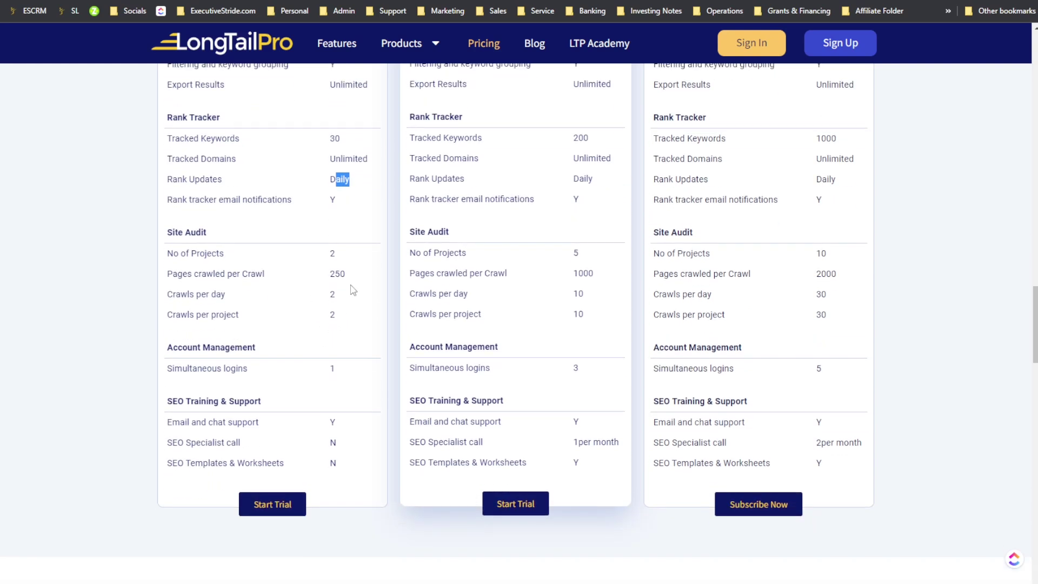
pyautogui.moveTo(328, 274); pyautogui.dragTo(359, 281)
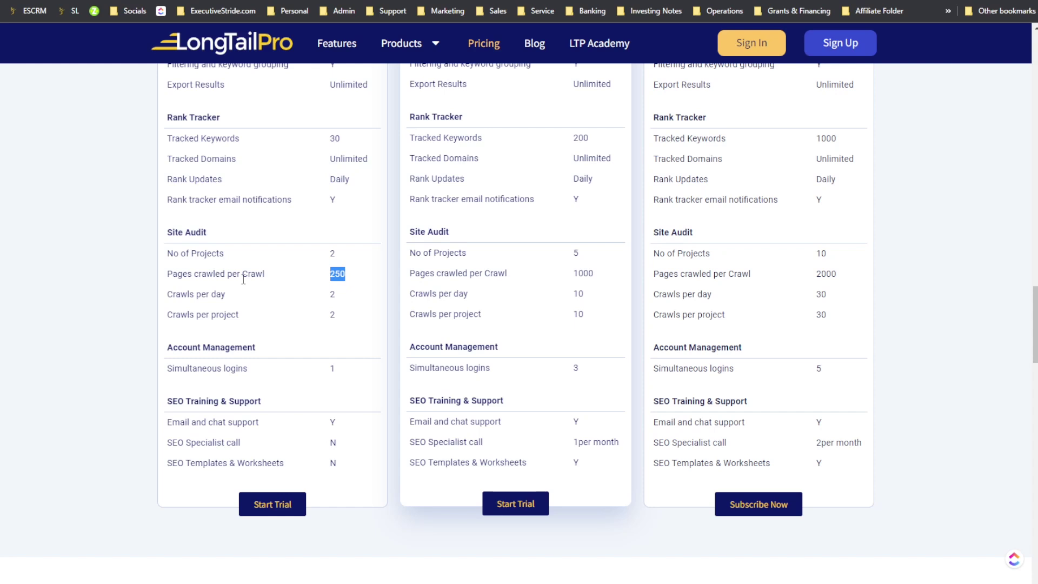
pyautogui.doubleClick(191, 258)
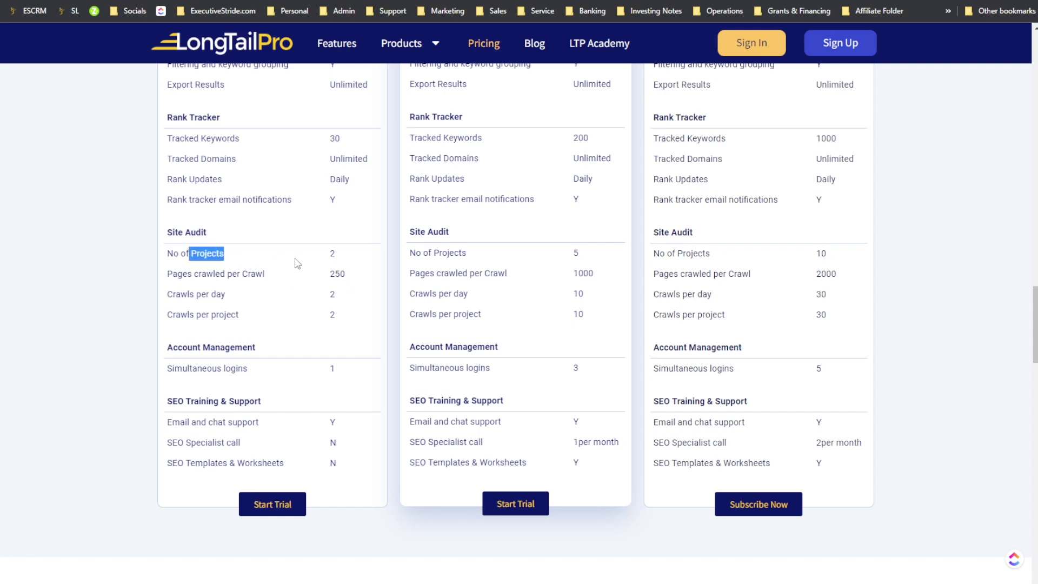
pyautogui.click(335, 250)
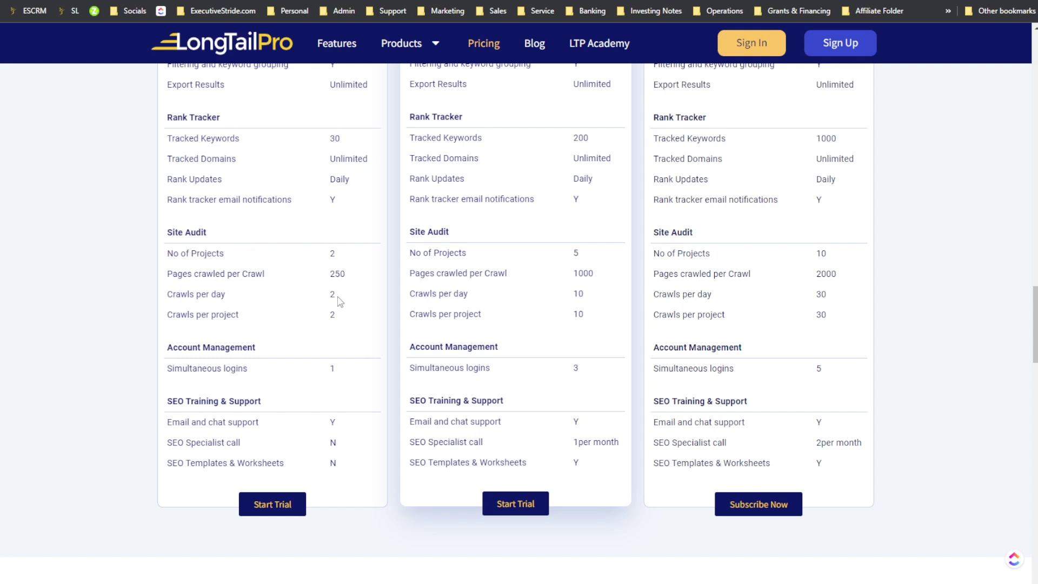
pyautogui.click(335, 315)
# - Examine the Monthly Pro plan's price, daily keyword research limits and Rank Tracker allowances
pyautogui.scroll(1, 553, 414)
pyautogui.scroll(5, 552, 414)
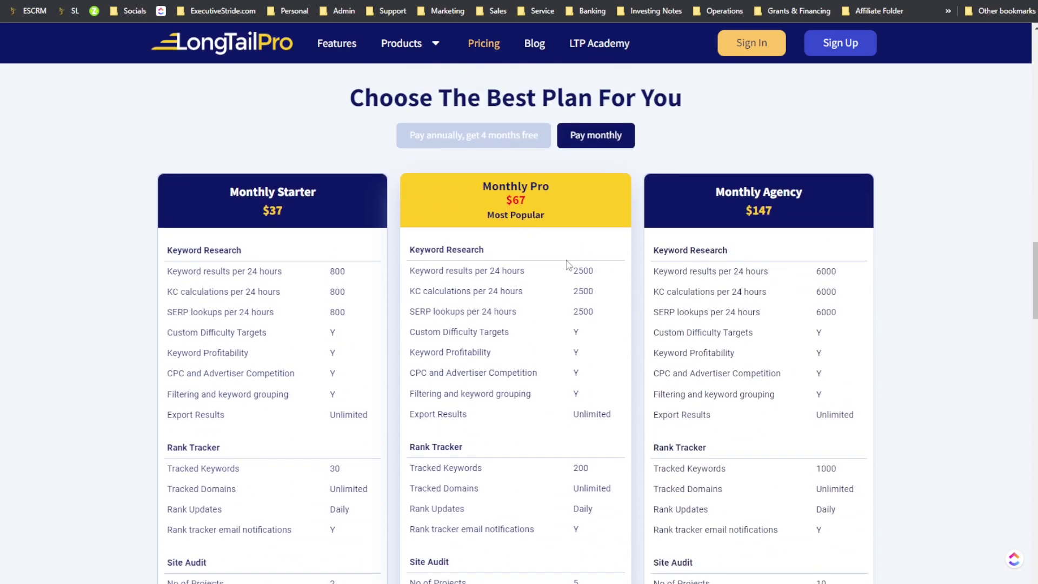
pyautogui.scroll(-1, 519, 259)
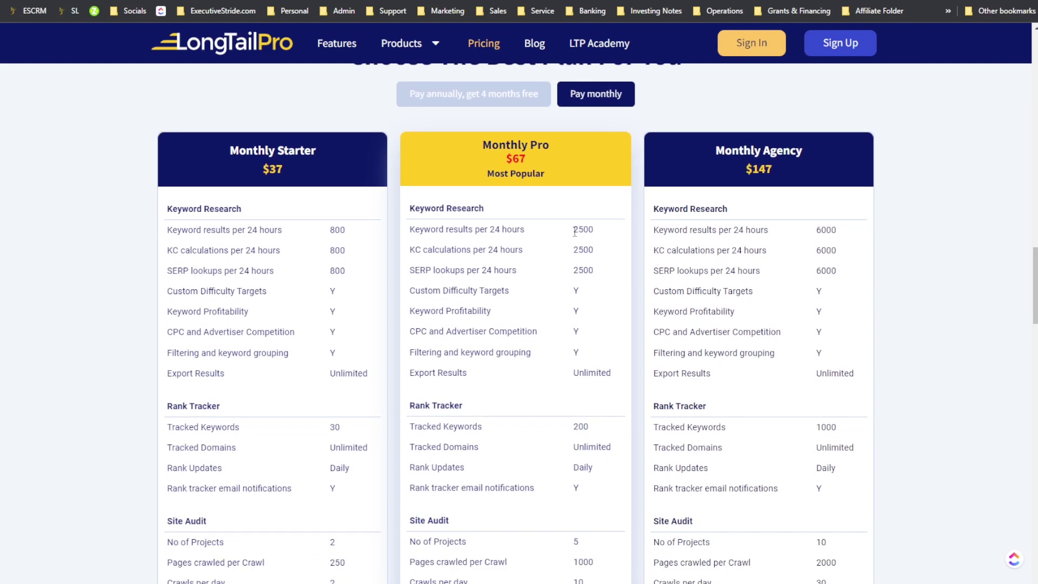
pyautogui.scroll(-1, 530, 219)
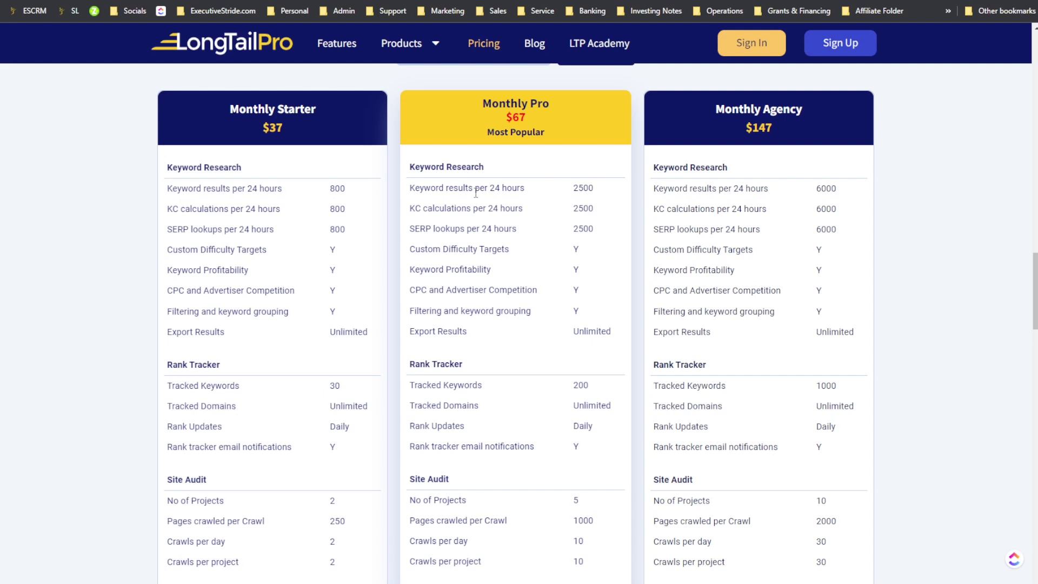
pyautogui.scroll(-2, 596, 219)
pyautogui.scroll(-2, 562, 228)
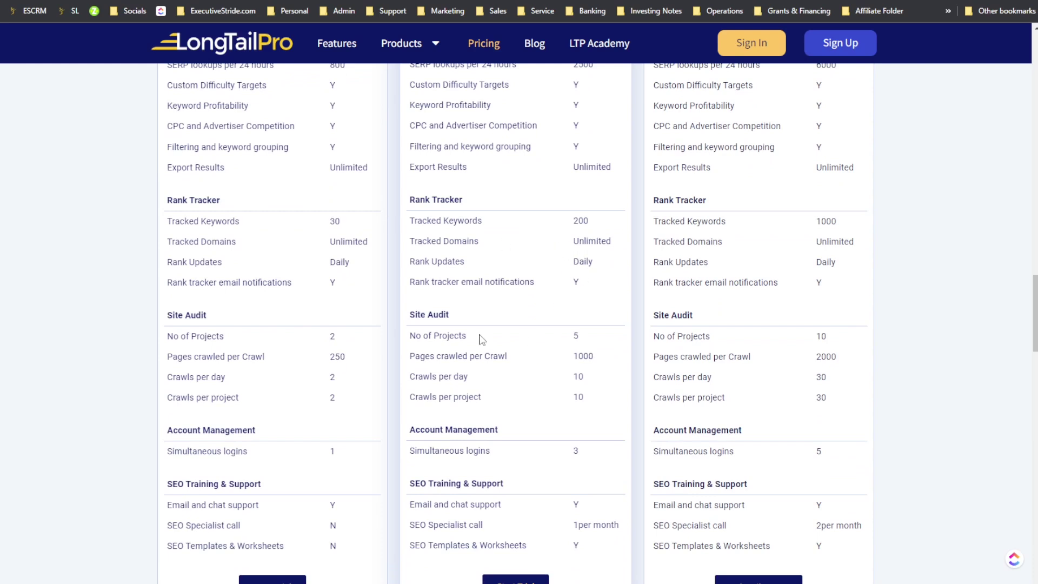
# - Examine the Monthly Pro plan's Site Audit limits and simultaneous logins, highlighting the crawls per project and the login allowance
pyautogui.doubleClick(584, 356)
pyautogui.scroll(-2, 554, 359)
pyautogui.click(587, 309)
pyautogui.doubleClick(578, 314)
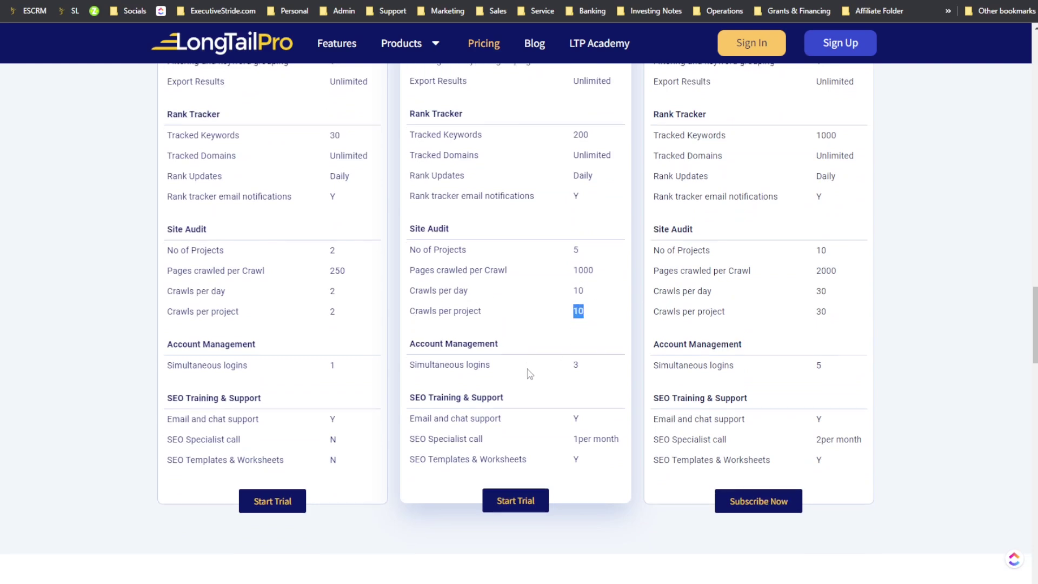
pyautogui.scroll(-1, 528, 371)
pyautogui.doubleClick(576, 327)
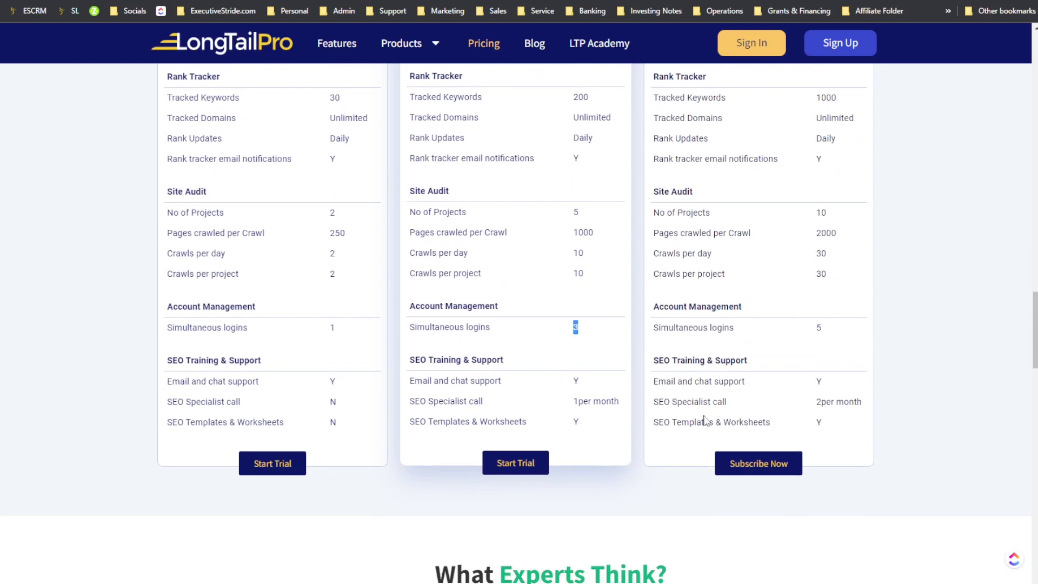
# - Examine the Monthly Agency plan, highlighting its price, keyword results per 24 hours and tracked keywords
pyautogui.scroll(7, 706, 422)
pyautogui.doubleClick(745, 250)
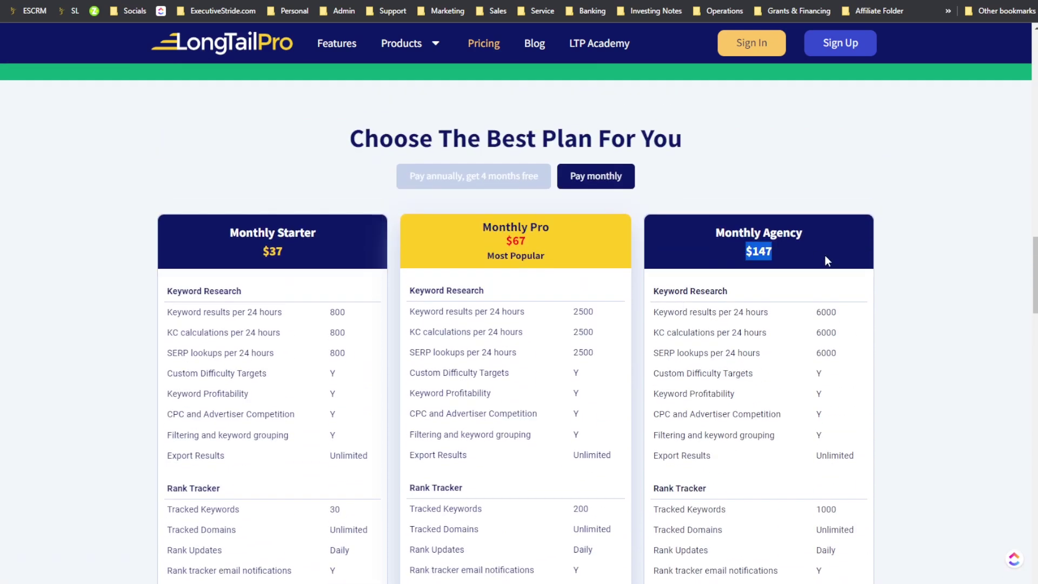
pyautogui.scroll(-1, 706, 344)
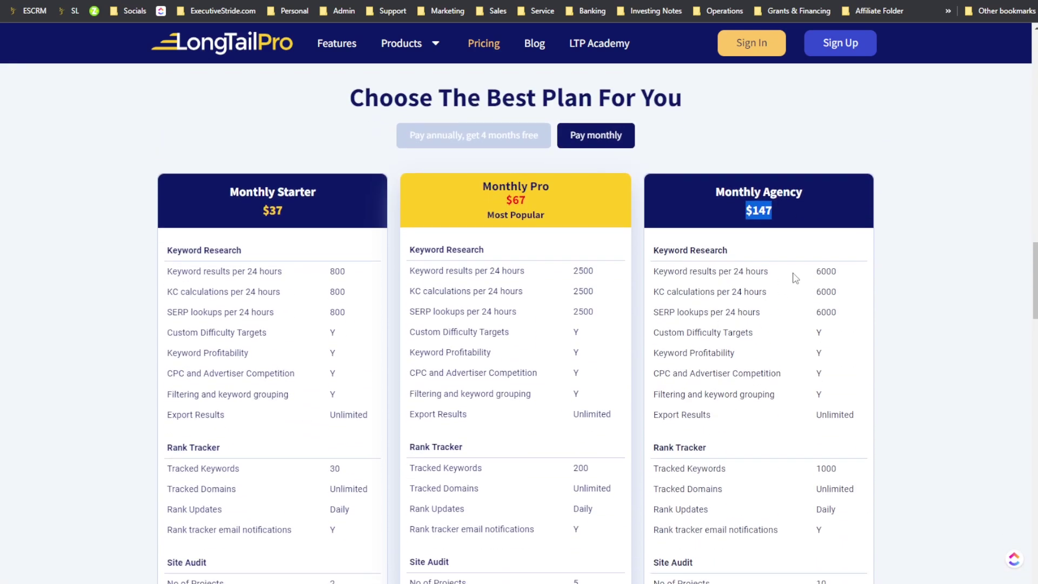
pyautogui.doubleClick(830, 271)
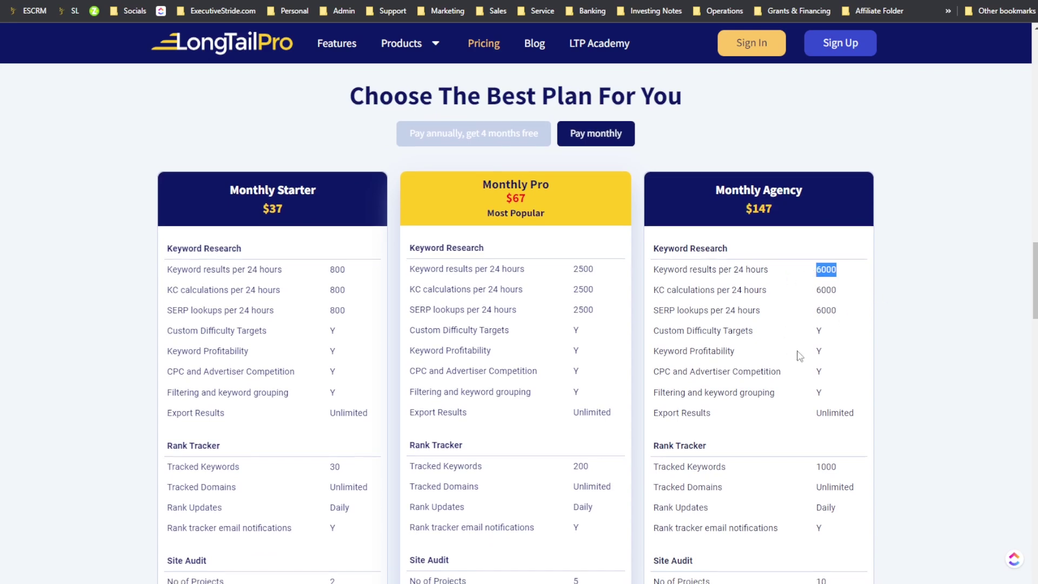
pyautogui.scroll(-3, 797, 351)
pyautogui.doubleClick(825, 305)
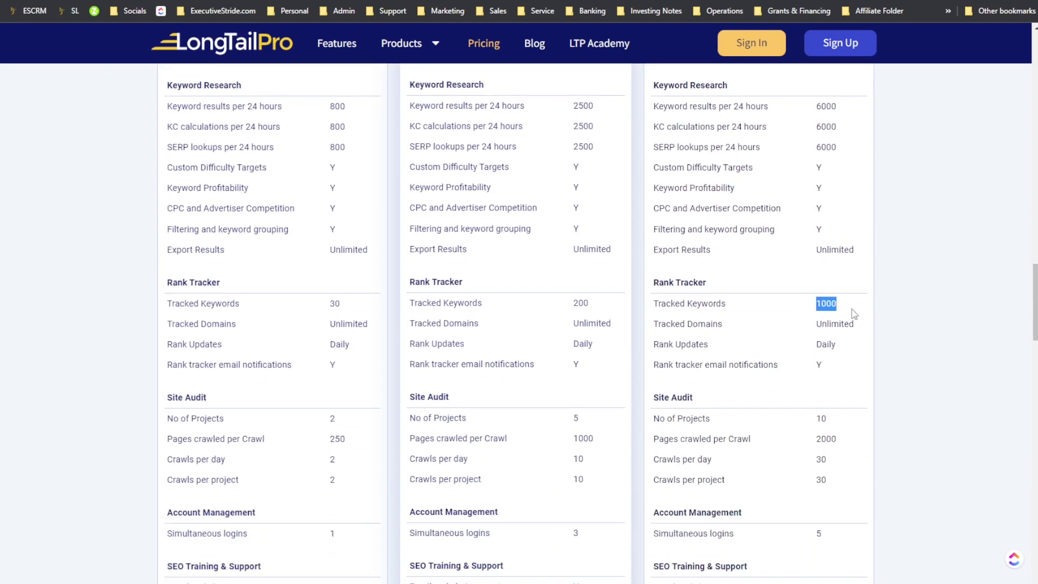
# - Examine the Monthly Agency plan's Site Audit limits, highlighting the number of projects, pages crawled per crawl and crawls per project
pyautogui.scroll(-2, 827, 340)
pyautogui.doubleClick(816, 340)
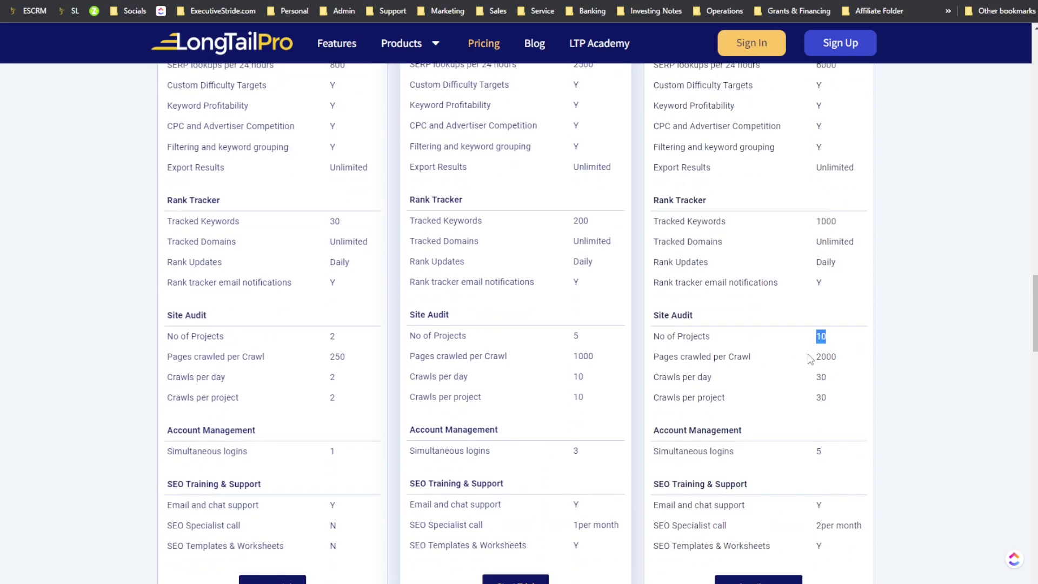
pyautogui.moveTo(811, 359); pyautogui.dragTo(848, 359)
pyautogui.moveTo(679, 359); pyautogui.dragTo(734, 366)
pyautogui.click(798, 377)
pyautogui.moveTo(812, 381); pyautogui.dragTo(836, 405)
pyautogui.scroll(-2, 803, 416)
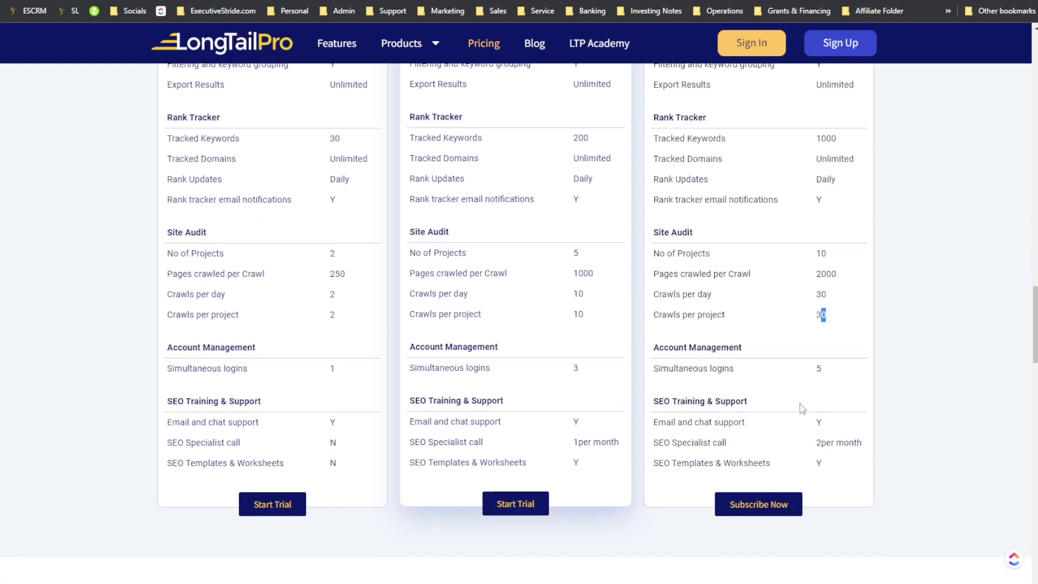
# - Compare the SEO Specialist call allowance across the plans and return to the monthly prices
pyautogui.click(845, 386)
pyautogui.scroll(-2, 794, 422)
pyautogui.moveTo(481, 360); pyautogui.dragTo(591, 365)
pyautogui.click(460, 364)
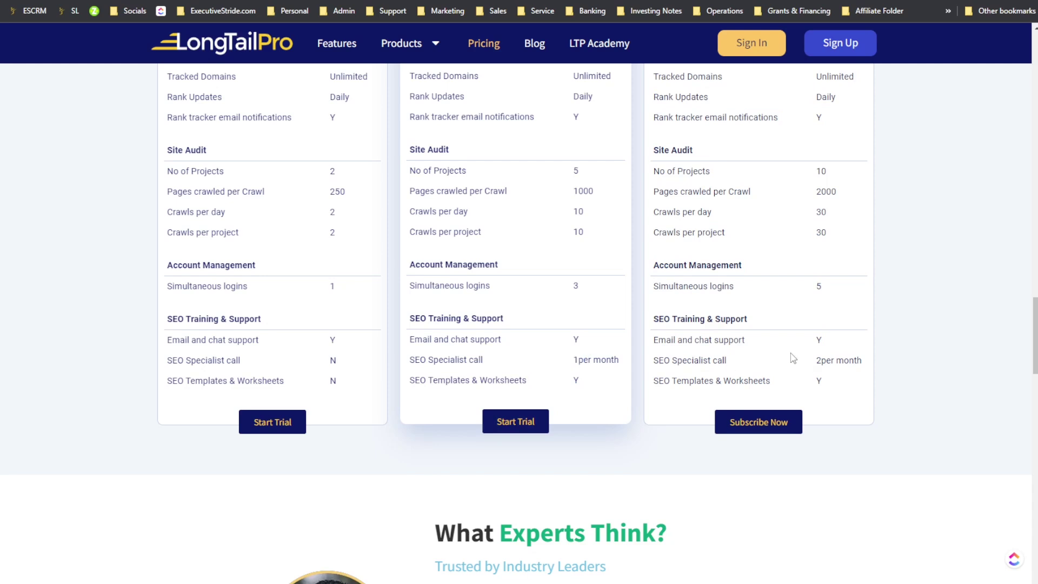
pyautogui.scroll(6, 790, 346)
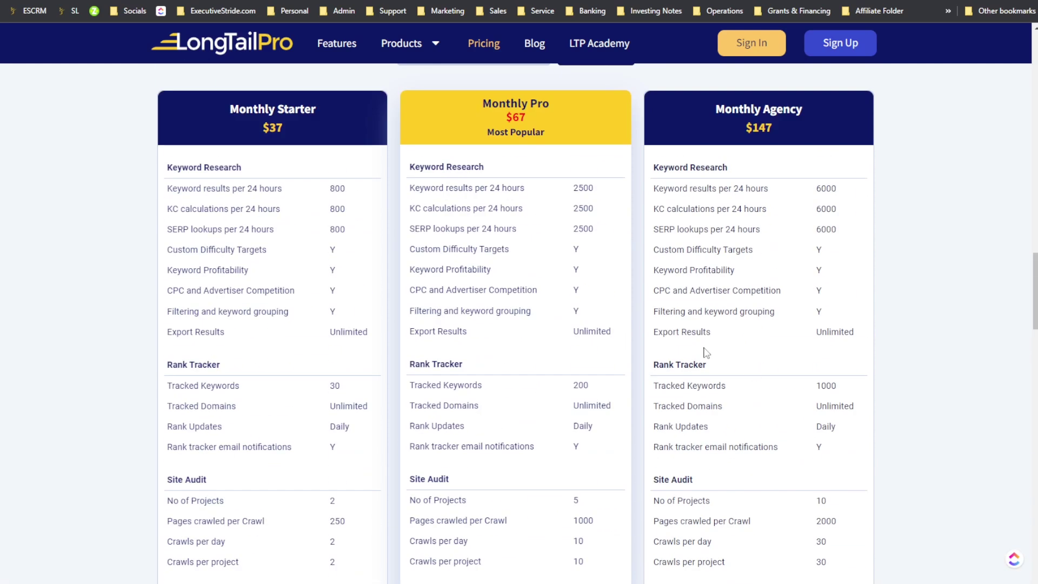
pyautogui.scroll(2, 707, 352)
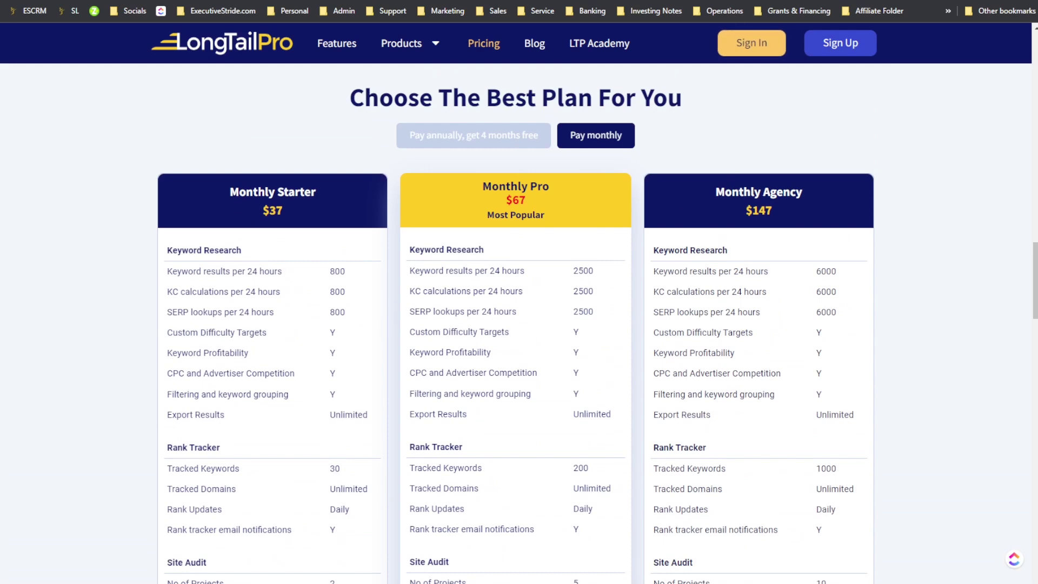
# - Switch to LongTailPro's $1 trial landing page and find its monthly plan options
pyautogui.click(216, 1)
pyautogui.scroll(-10, 474, 173)
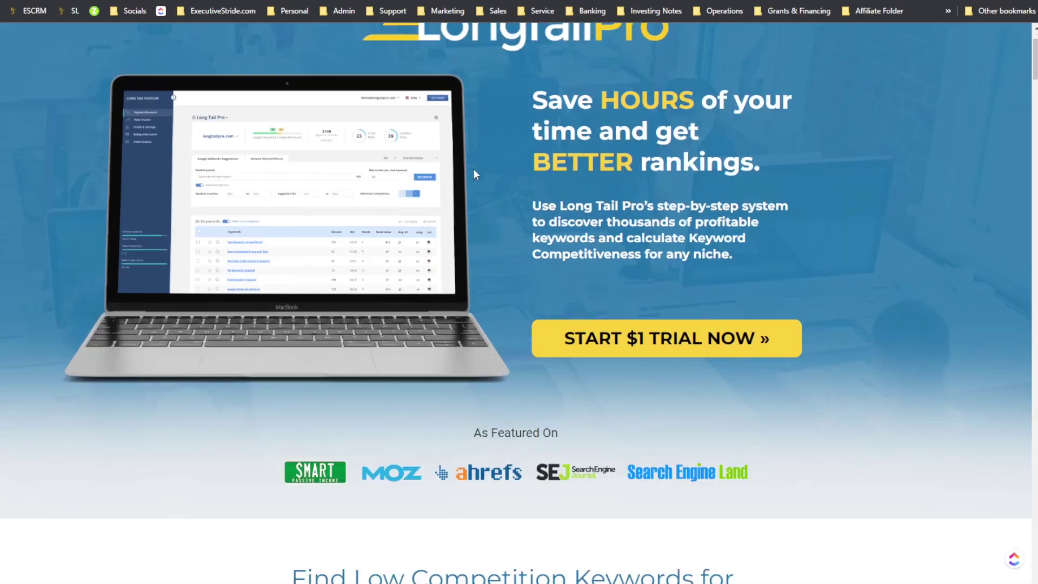
pyautogui.scroll(-20, 473, 190)
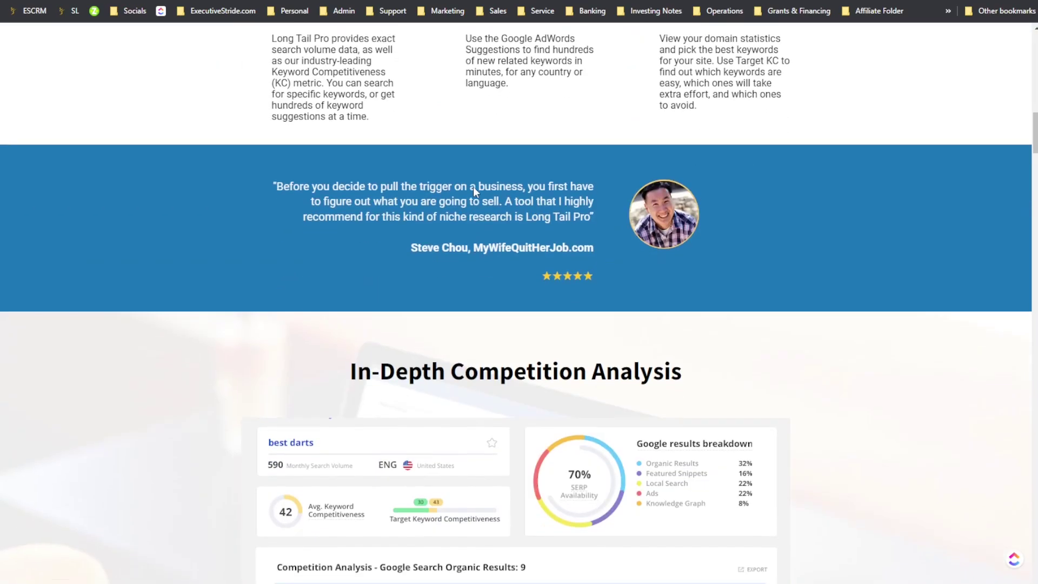
pyautogui.scroll(-15, 470, 203)
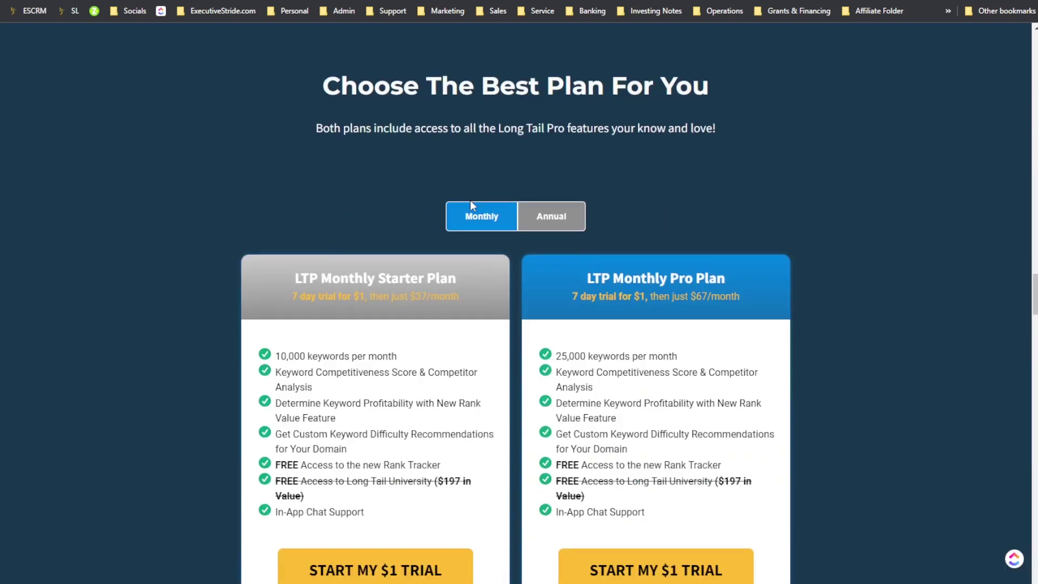
pyautogui.scroll(1, 358, 241)
pyautogui.scroll(1, 358, 241)
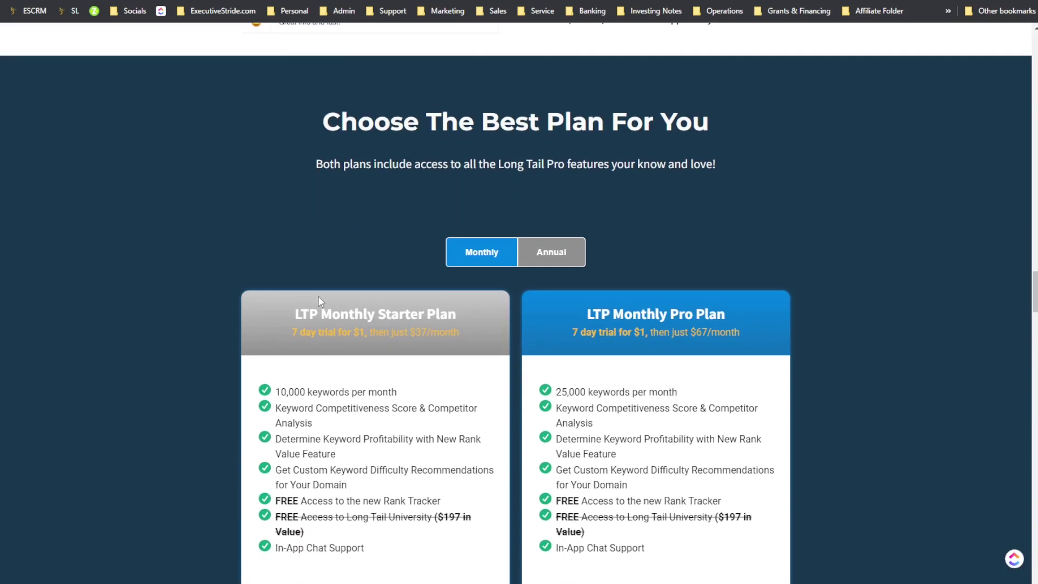
# - Examine the LTP Monthly Starter Plan on the trial page, highlighting its monthly keyword allowance and included features
pyautogui.scroll(-2, 325, 271)
pyautogui.moveTo(310, 199); pyautogui.dragTo(336, 199)
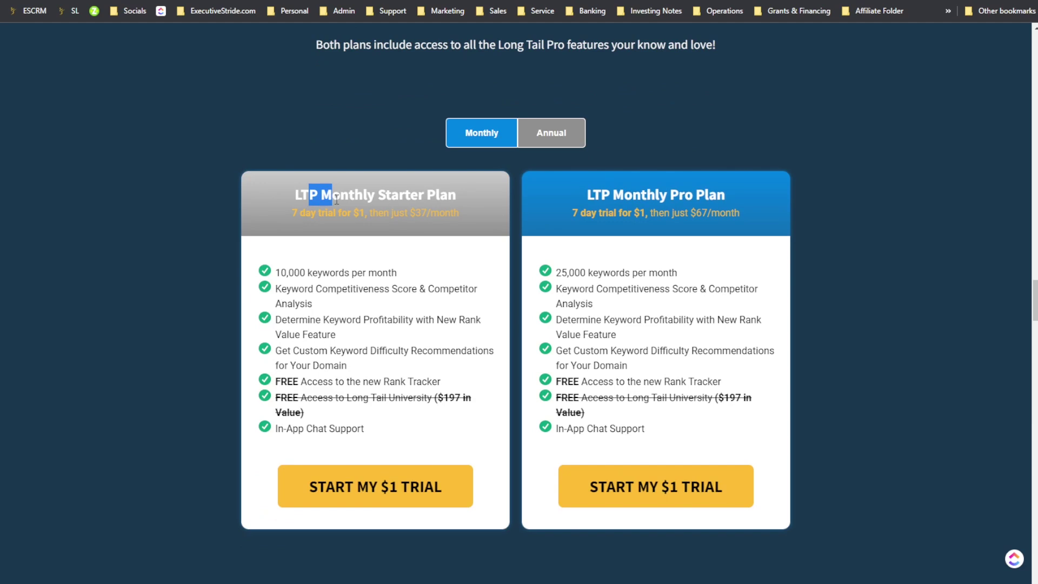
pyautogui.click(414, 198)
pyautogui.moveTo(405, 214); pyautogui.dragTo(439, 218)
pyautogui.moveTo(323, 272); pyautogui.dragTo(383, 272)
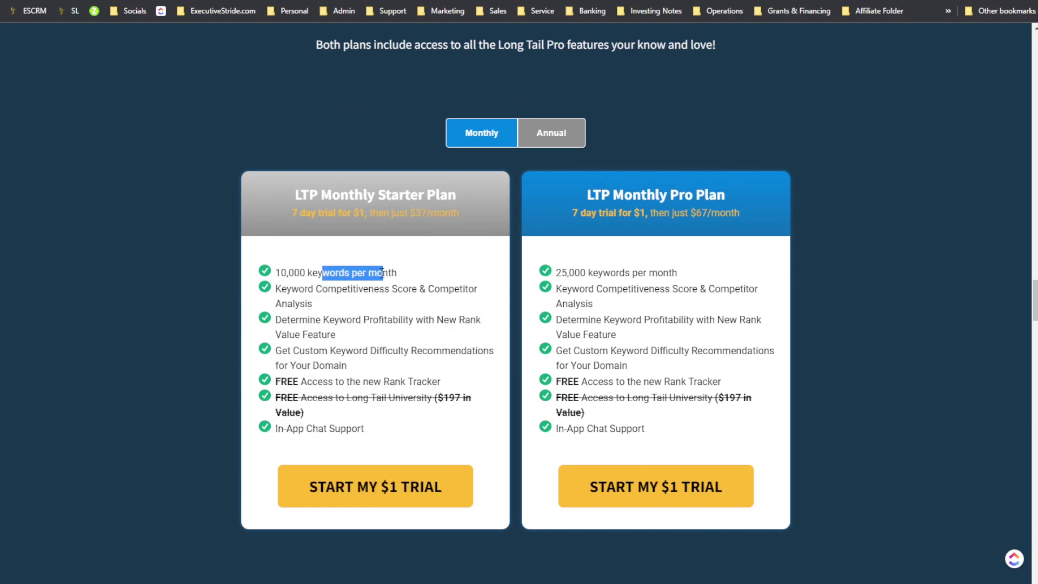
pyautogui.moveTo(308, 289); pyautogui.dragTo(412, 422)
pyautogui.click(433, 348)
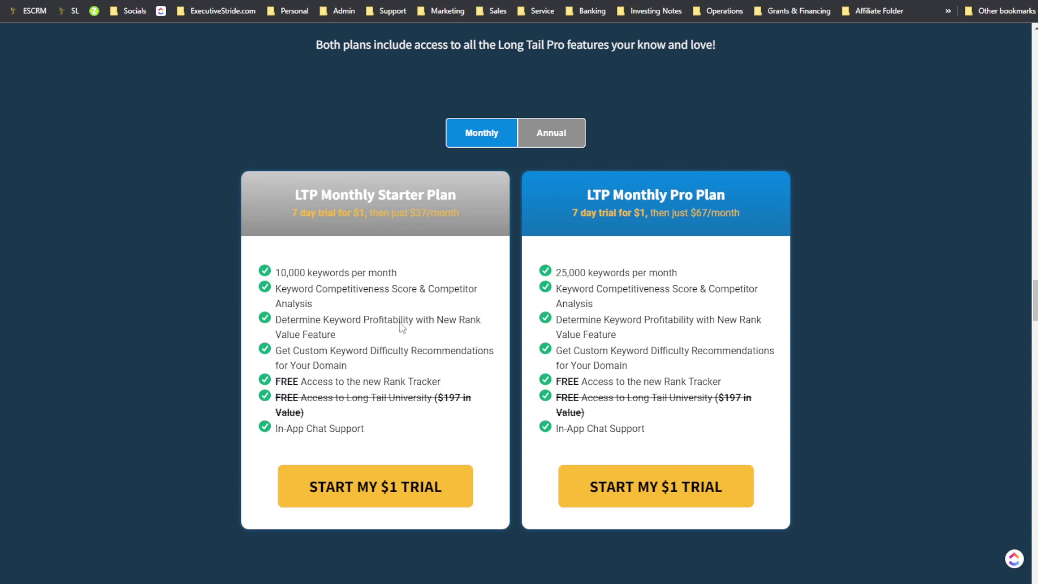
# - Examine the LTP Monthly Pro Plan on the trial page, highlighting its keywords per month
pyautogui.moveTo(563, 269); pyautogui.dragTo(659, 273)
pyautogui.moveTo(685, 194); pyautogui.dragTo(722, 209)
pyautogui.moveTo(561, 273); pyautogui.dragTo(605, 284)
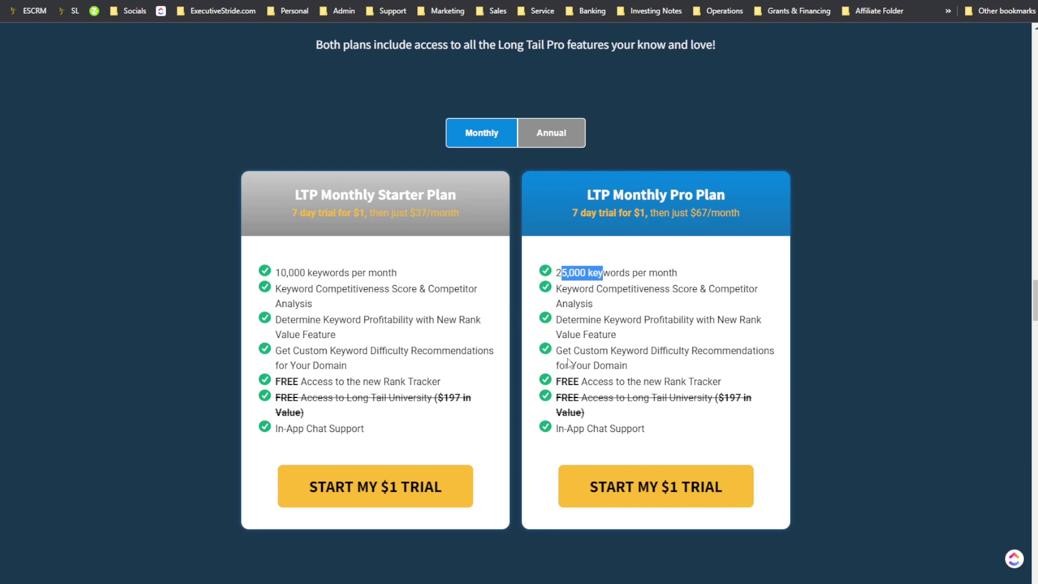
pyautogui.scroll(-3, 622, 387)
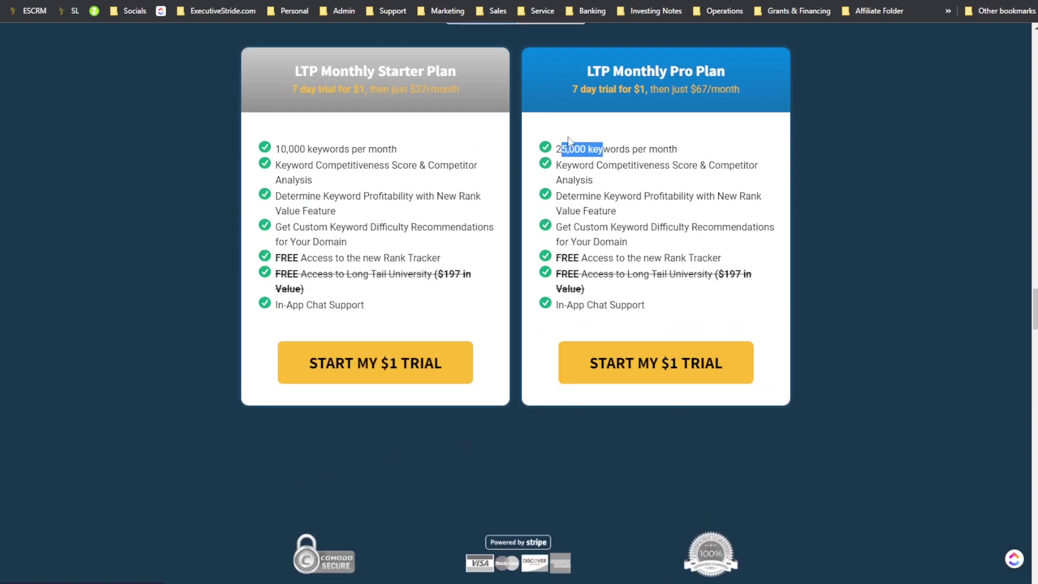
# - Open Calculator and bring it up over LongTailPro's monthly pricing table
pyautogui.click(184, 583)
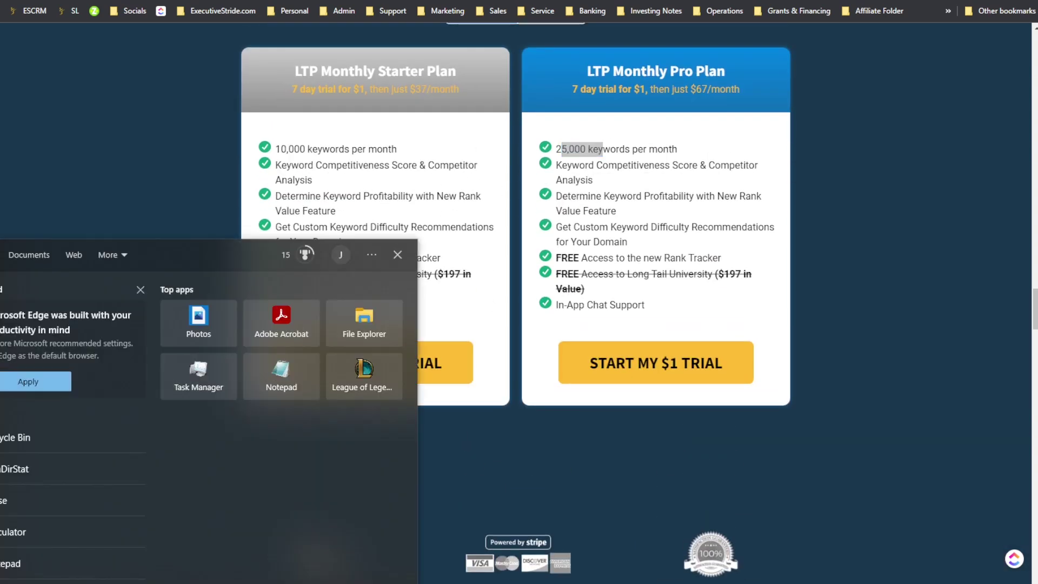
pyautogui.write('calc')
pyautogui.press('Return')
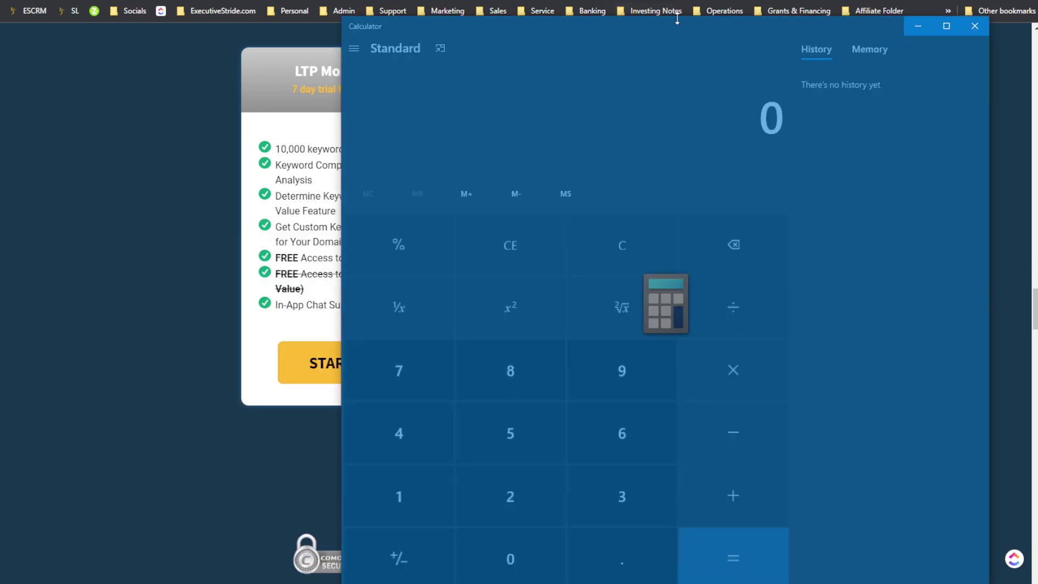
pyautogui.moveTo(675, 19); pyautogui.dragTo(1037, 20)
pyautogui.click(639, 3)
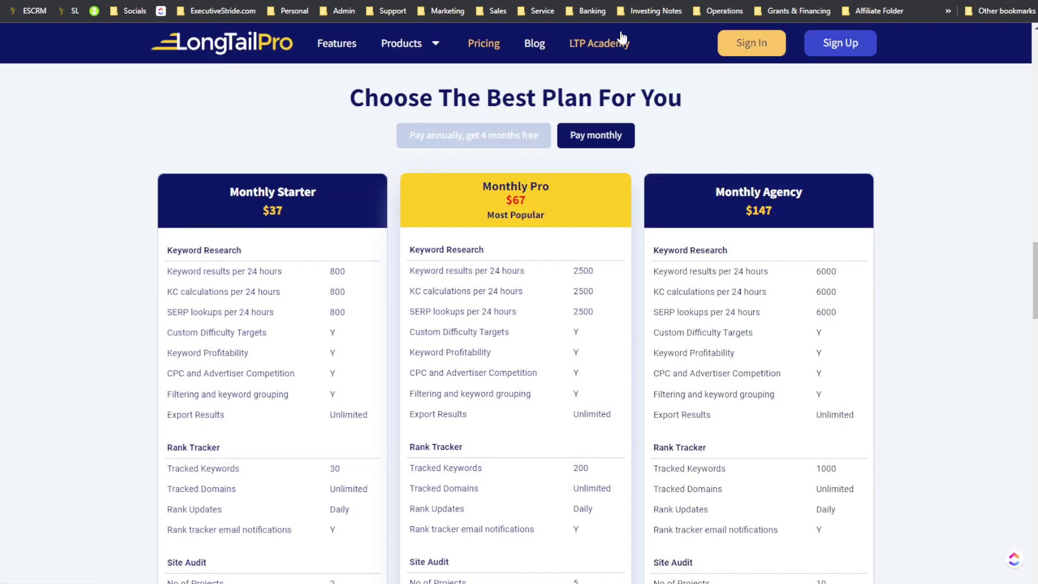
pyautogui.hotkey('alt', 'Tab')
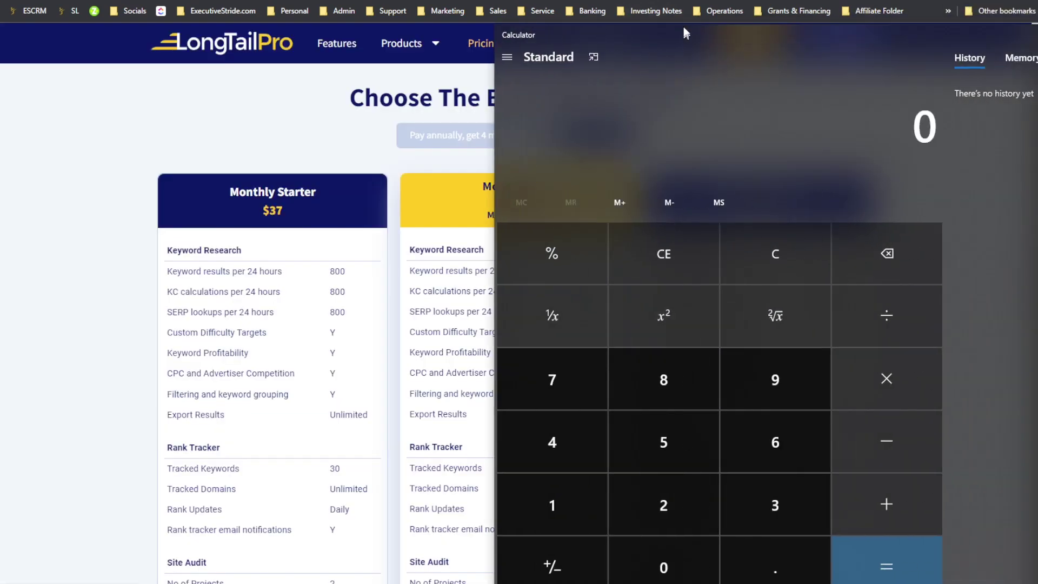
# - Calculate the Monthly Starter plan's monthly keyword results by multiplying 800 by 30
pyautogui.click(690, 350)
pyautogui.doubleClick(716, 528)
pyautogui.click(932, 338)
pyautogui.click(792, 480)
pyautogui.click(718, 534)
pyautogui.click(895, 528)
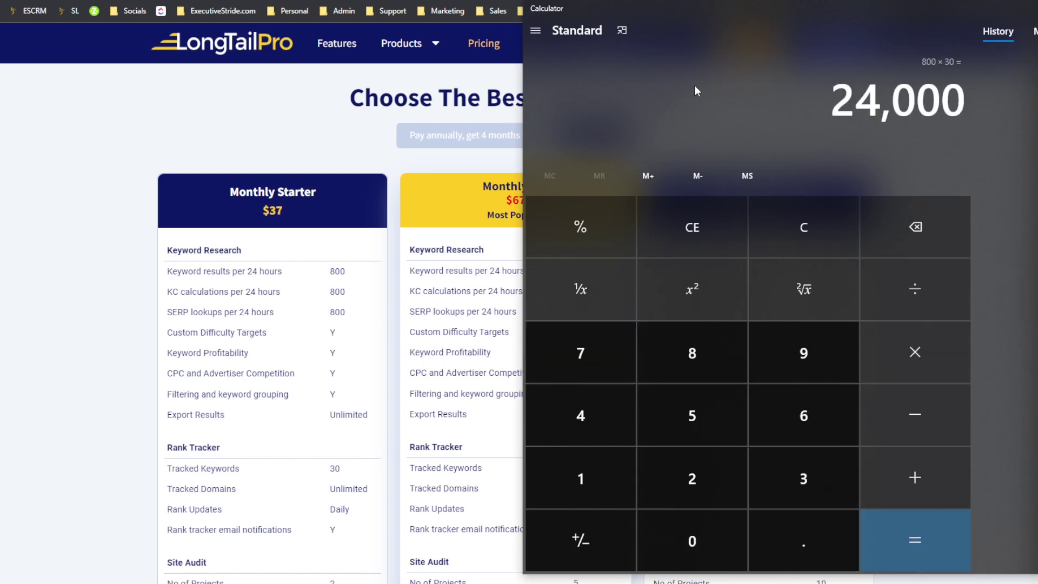
pyautogui.moveTo(851, 91); pyautogui.dragTo(965, 100)
# - Return to the AppSumo deal page and examine the license tiers, highlighting License Tier 2's monthly keyword search results
pyautogui.moveTo(839, 21); pyautogui.dragTo(1037, 56)
pyautogui.click(612, 11)
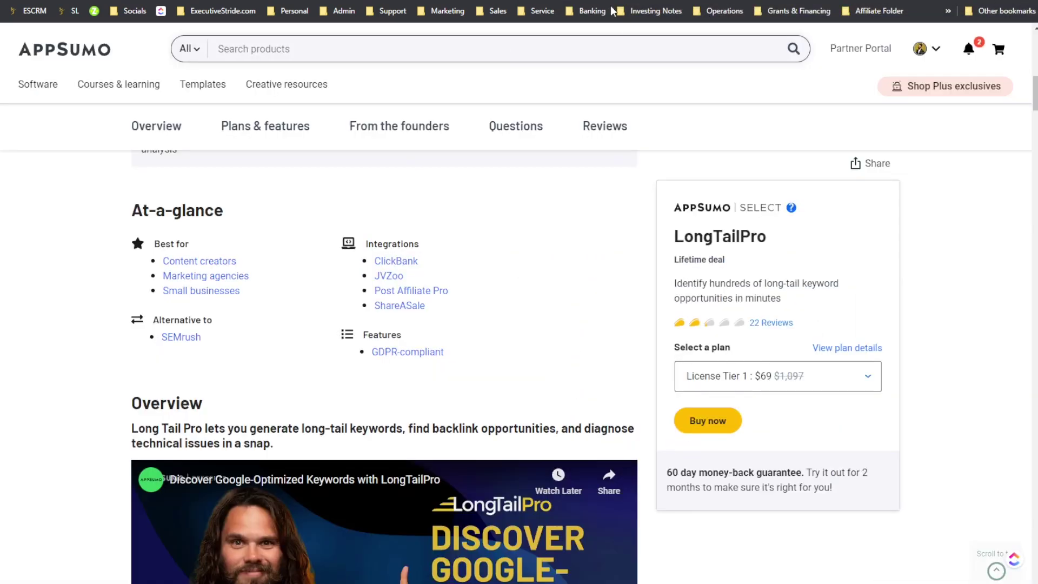
pyautogui.scroll(-20, 366, 292)
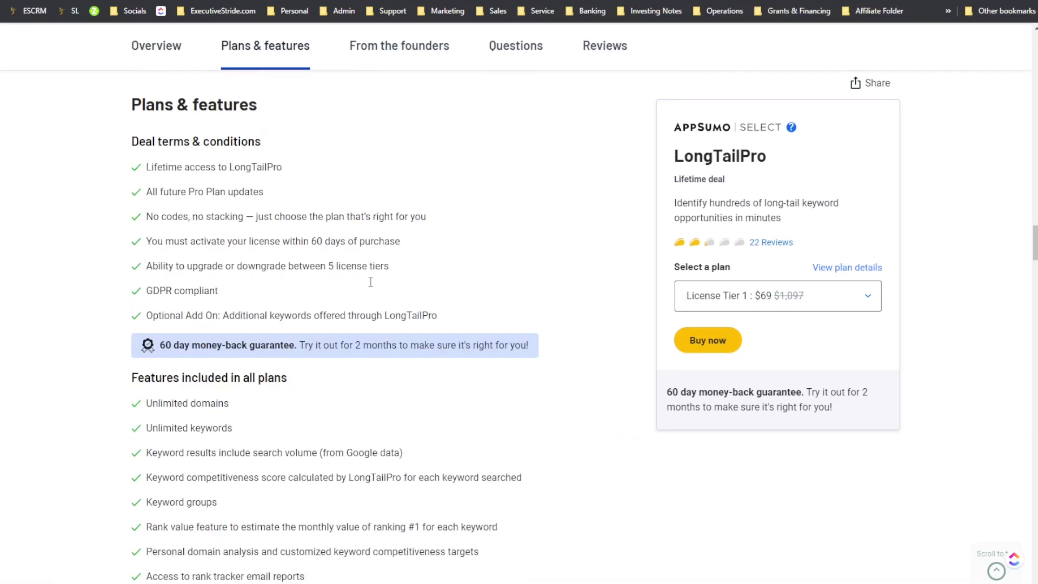
pyautogui.scroll(5, 371, 287)
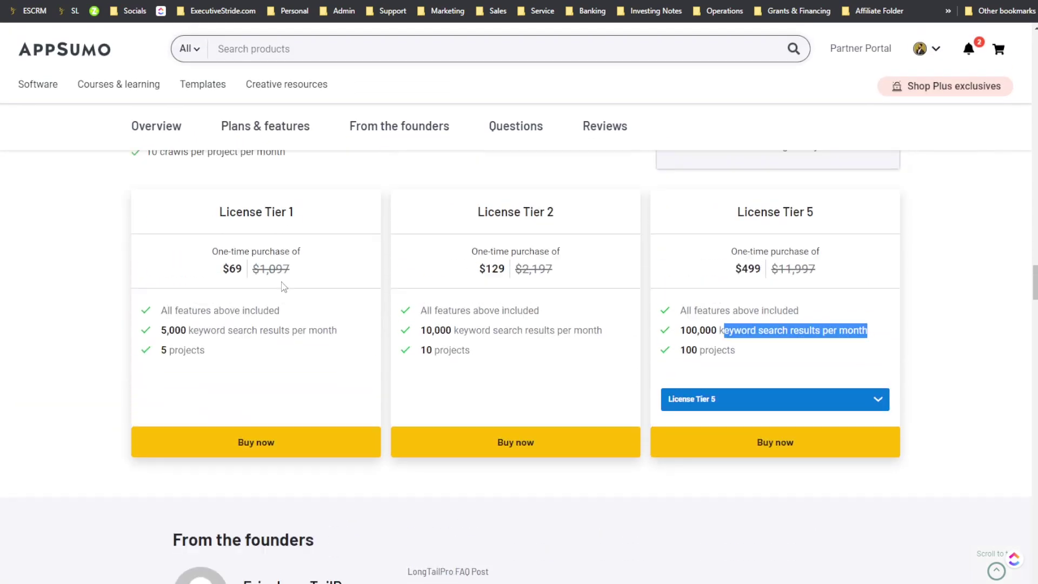
pyautogui.moveTo(420, 341); pyautogui.dragTo(488, 341)
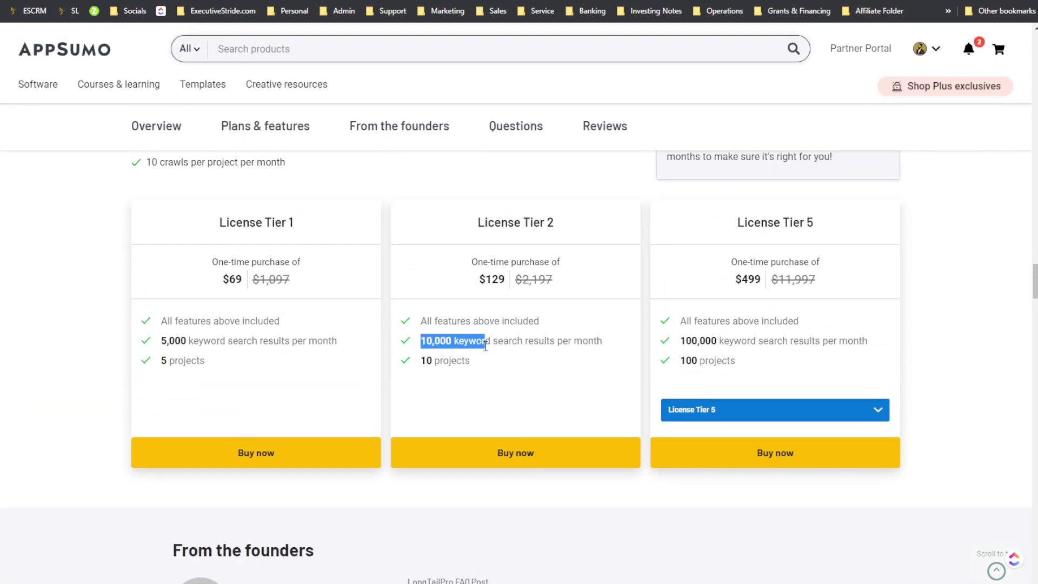
pyautogui.click(409, 332)
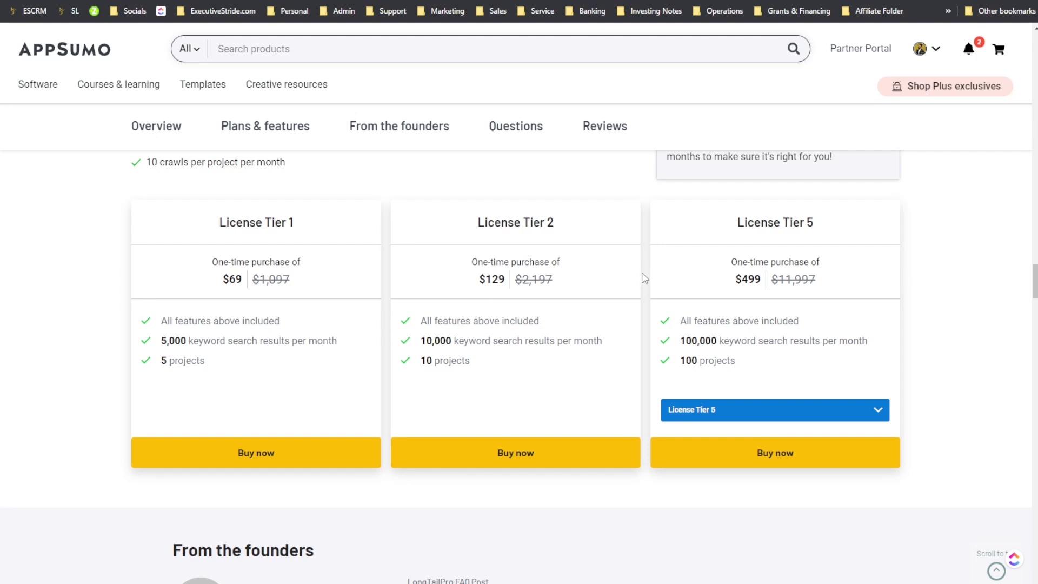
# - Show License Tier 3 in place of License Tier 5 in the plan comparison
pyautogui.click(718, 419)
pyautogui.click(715, 430)
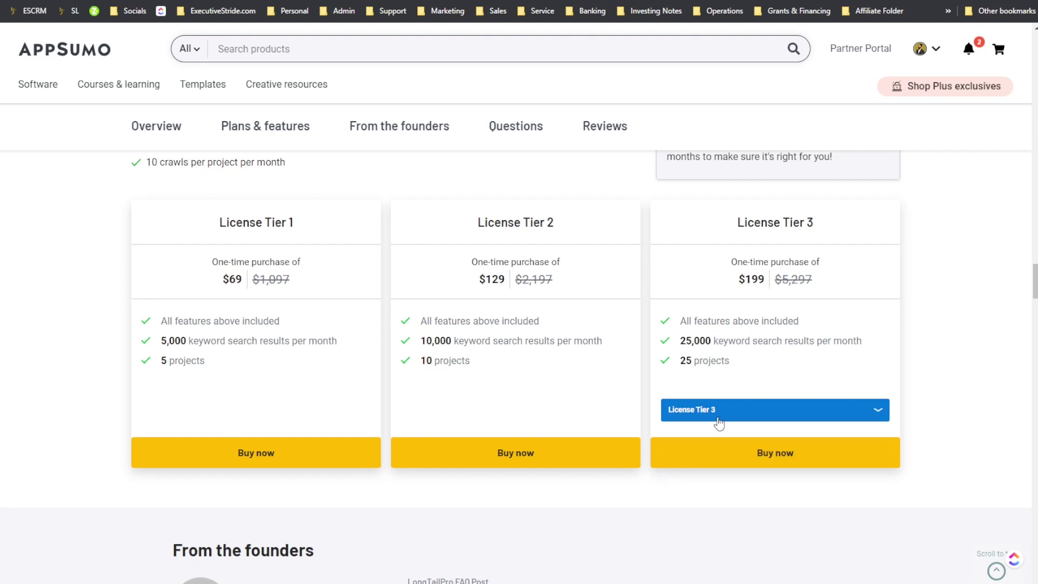
# - Check Calculator's result against License Tier 3, move Calculator aside, and switch to LongTailPro's monthly pricing table
pyautogui.hotkey('alt', 'Tab')
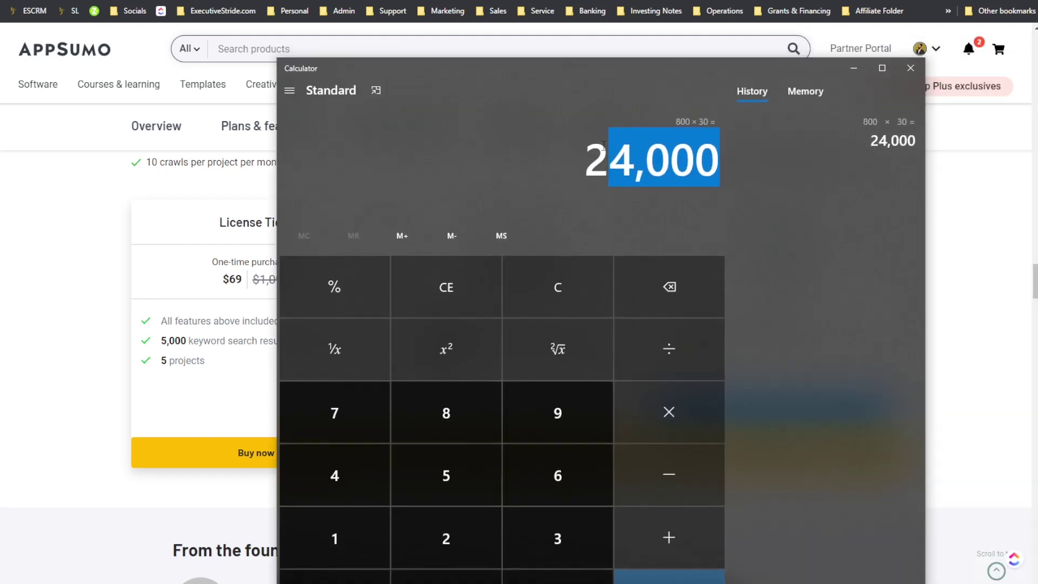
pyautogui.moveTo(616, 67); pyautogui.dragTo(1037, 126)
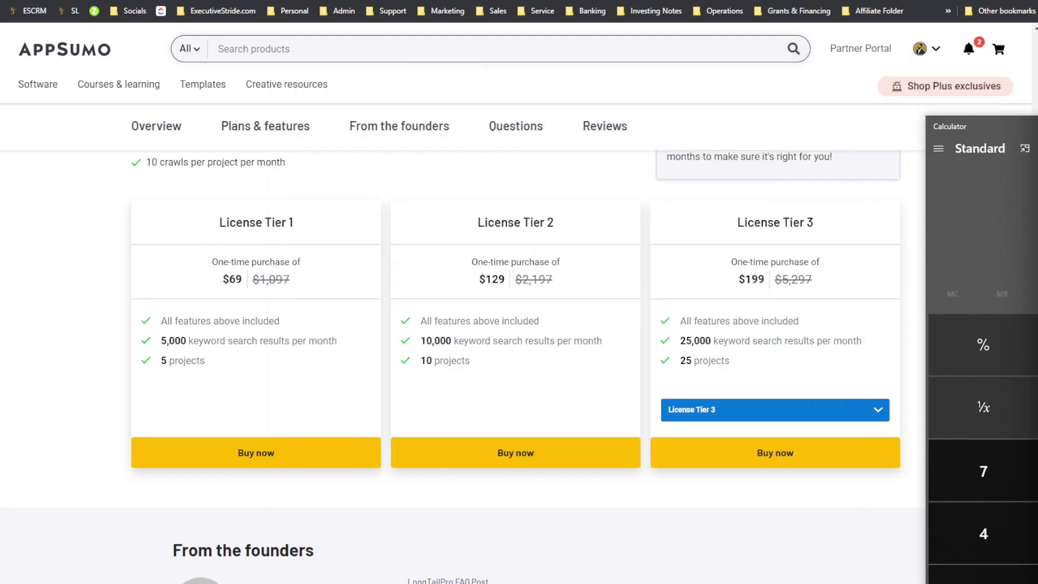
pyautogui.hotkey('alt', 'Tab')
pyautogui.hotkey('ctrl', 'Tab')
pyautogui.moveTo(323, 191); pyautogui.dragTo(225, 197)
pyautogui.scroll(-4, 332, 213)
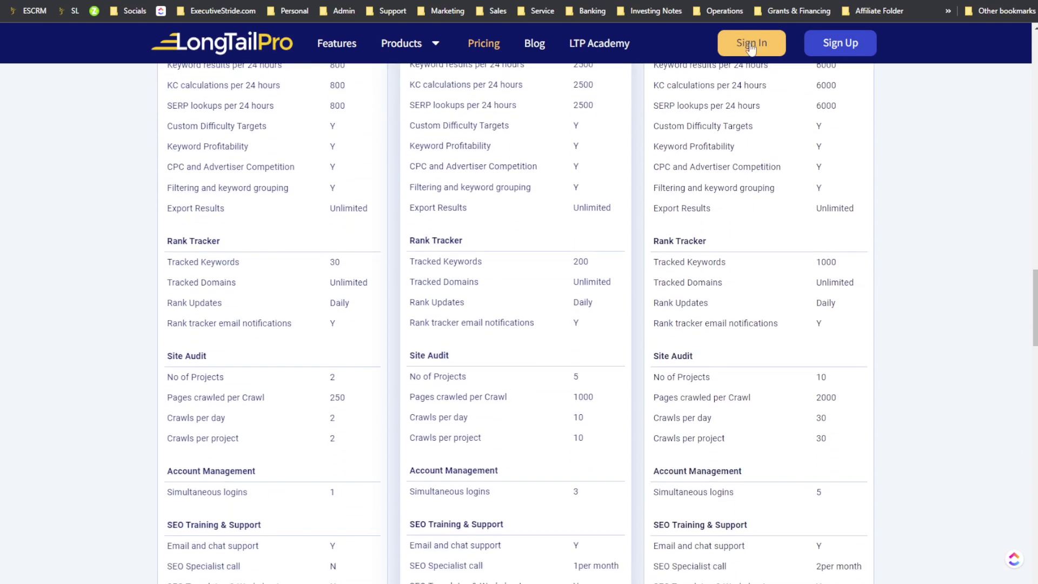
# - Compare License Tier 3 with the Monthly Starter plan, highlighting Starter's tracked keywords and number of projects
pyautogui.hotkey('ctrl', 'shift', 'Tab')
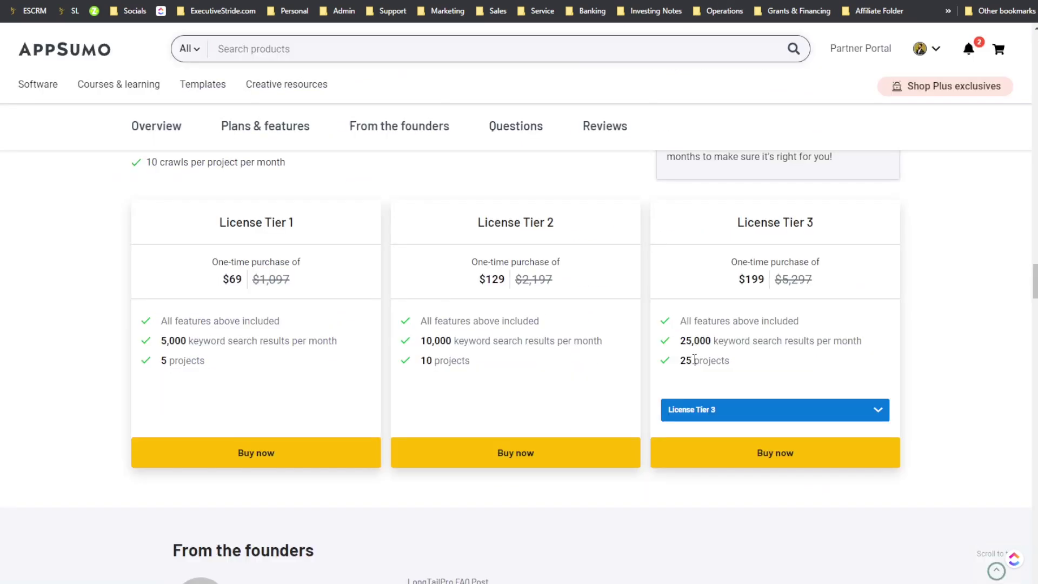
pyautogui.scroll(1, 760, 337)
pyautogui.hotkey('ctrl', 'Tab')
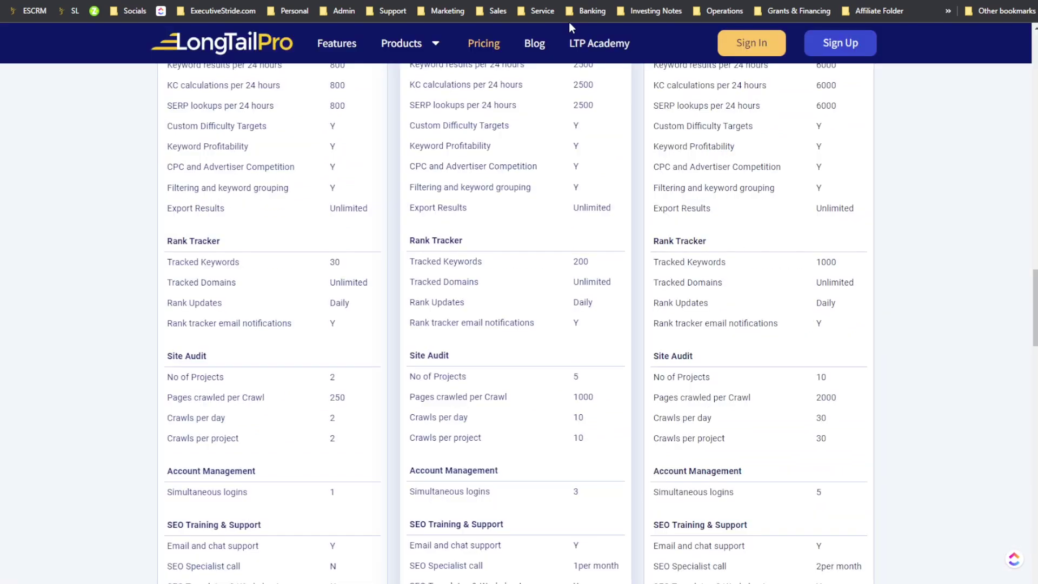
pyautogui.scroll(3, 487, 219)
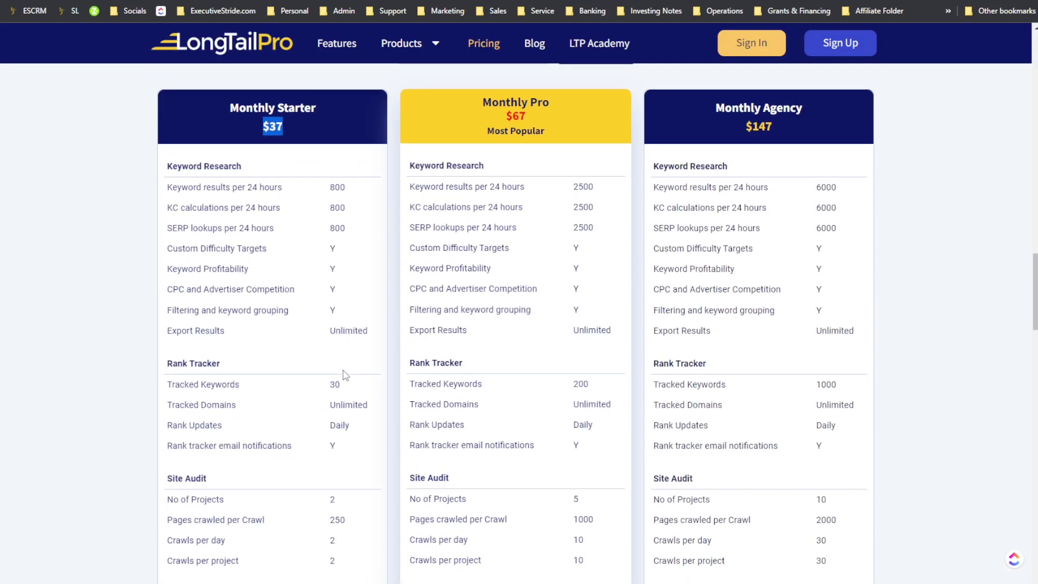
pyautogui.scroll(-1, 344, 373)
pyautogui.moveTo(328, 345); pyautogui.dragTo(334, 366)
pyautogui.scroll(-1, 326, 336)
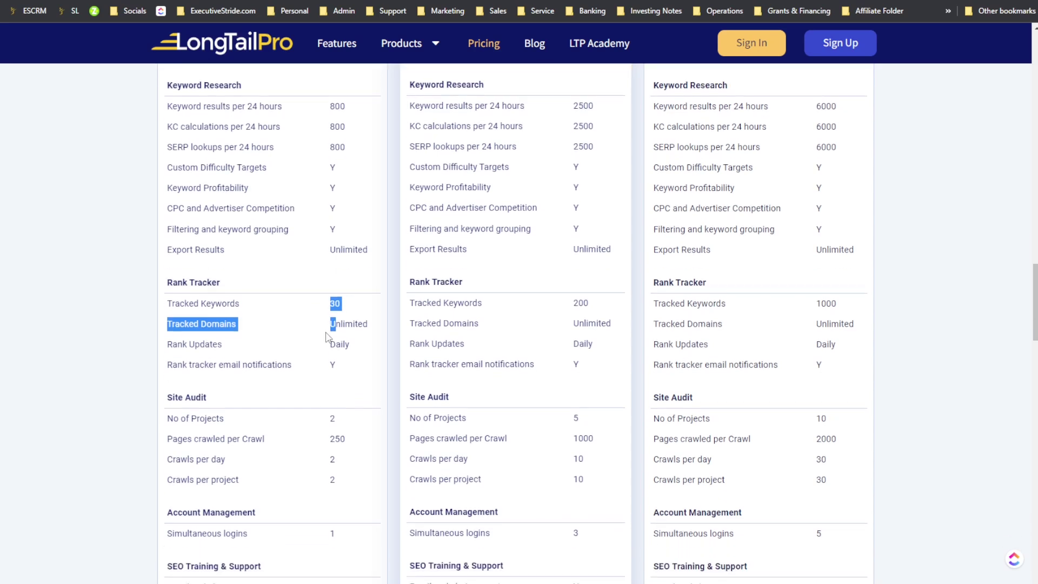
pyautogui.moveTo(338, 418); pyautogui.dragTo(327, 420)
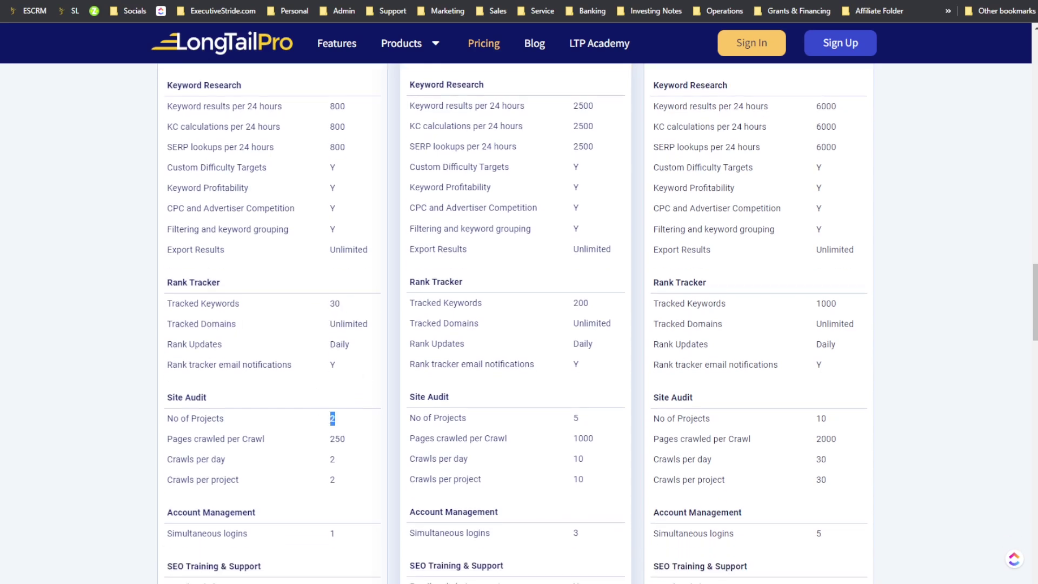
# - Return to the AppSumo deal page and highlight License Tier 3's project allowance
pyautogui.hotkey('ctrl', 'Tab')
pyautogui.scroll(3, 410, 216)
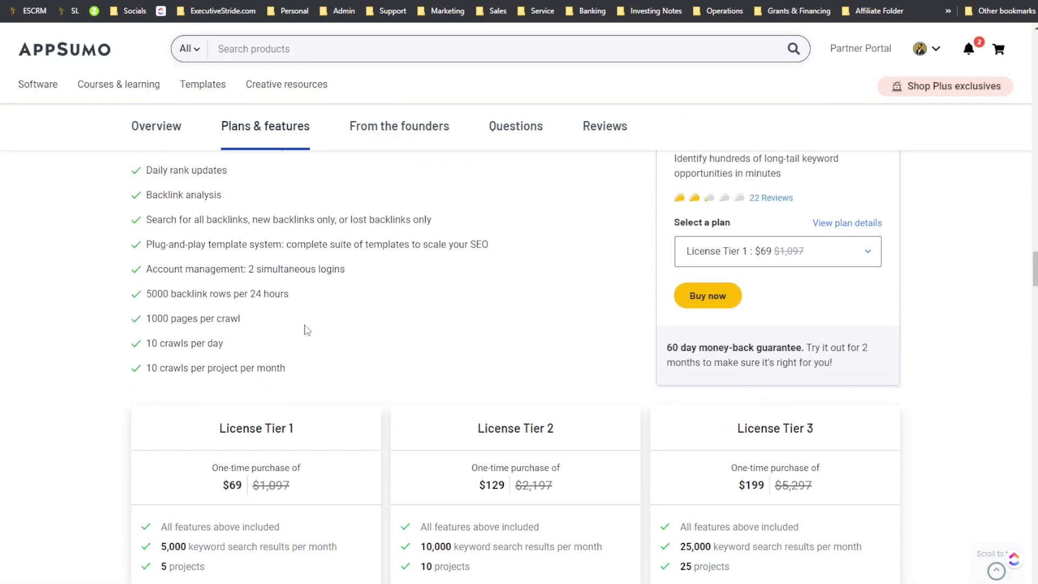
pyautogui.scroll(-2, 306, 330)
pyautogui.moveTo(651, 452); pyautogui.dragTo(738, 453)
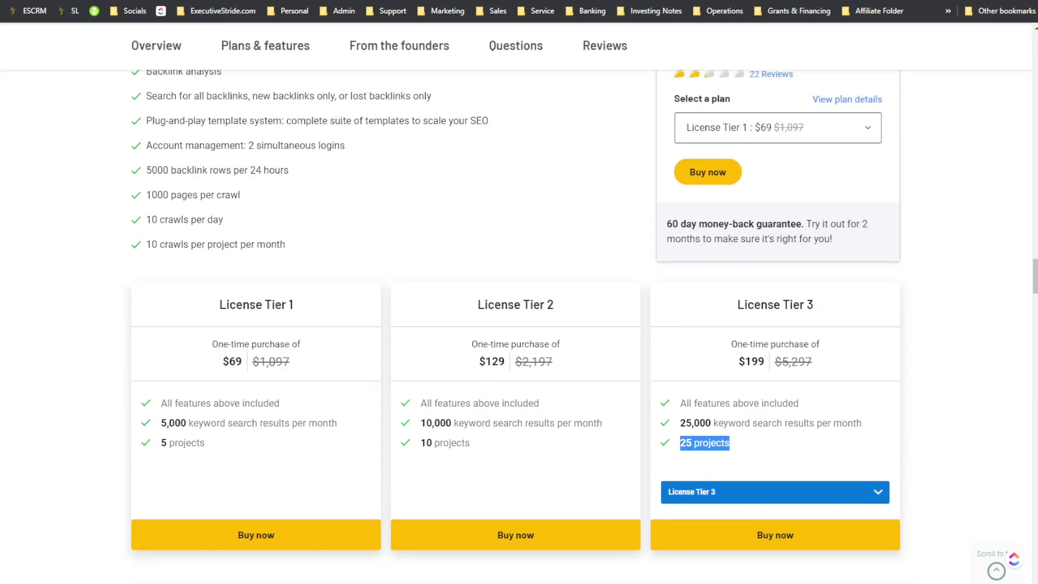
# - On LongTailPro's pricing page, examine the Monthly Starter plan's Site Audit limits, highlighting the number of projects
pyautogui.hotkey('ctrl', 'shift', 'Tab')
pyautogui.moveTo(323, 421)
pyautogui.mouseDown()
pyautogui.moveTo(422, 419)
pyautogui.moveTo(323, 416)
pyautogui.mouseUp()
pyautogui.moveTo(200, 409); pyautogui.dragTo(198, 407)
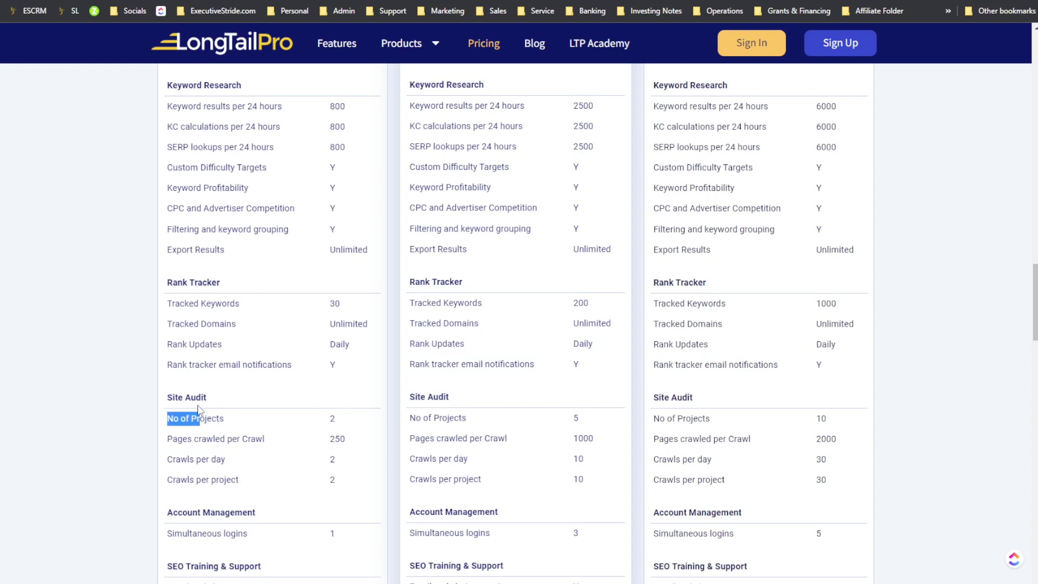
pyautogui.moveTo(326, 420); pyautogui.dragTo(334, 421)
pyautogui.click(327, 428)
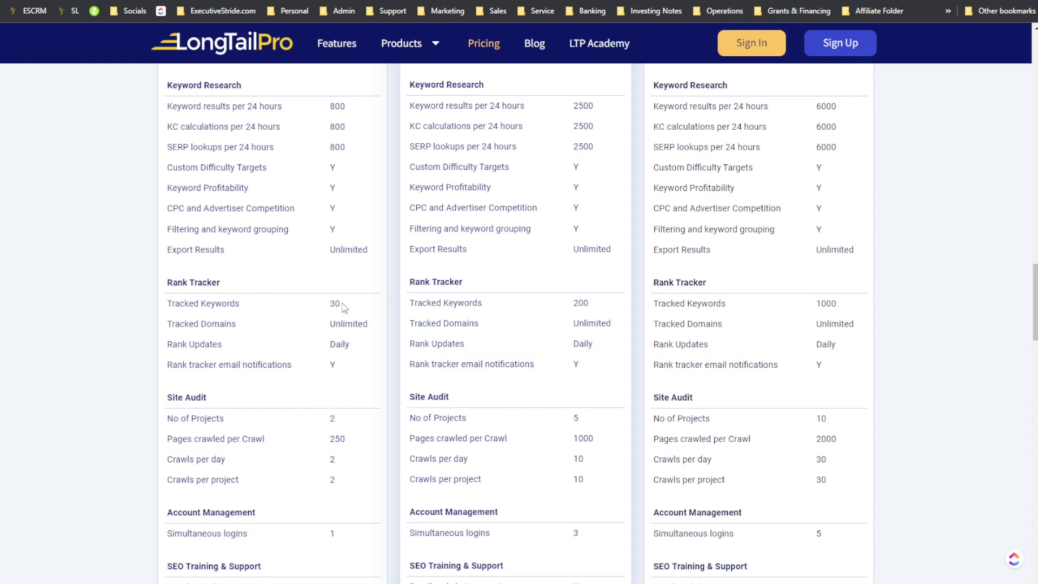
pyautogui.moveTo(330, 417); pyautogui.dragTo(335, 415)
pyautogui.moveTo(173, 416); pyautogui.dragTo(224, 419)
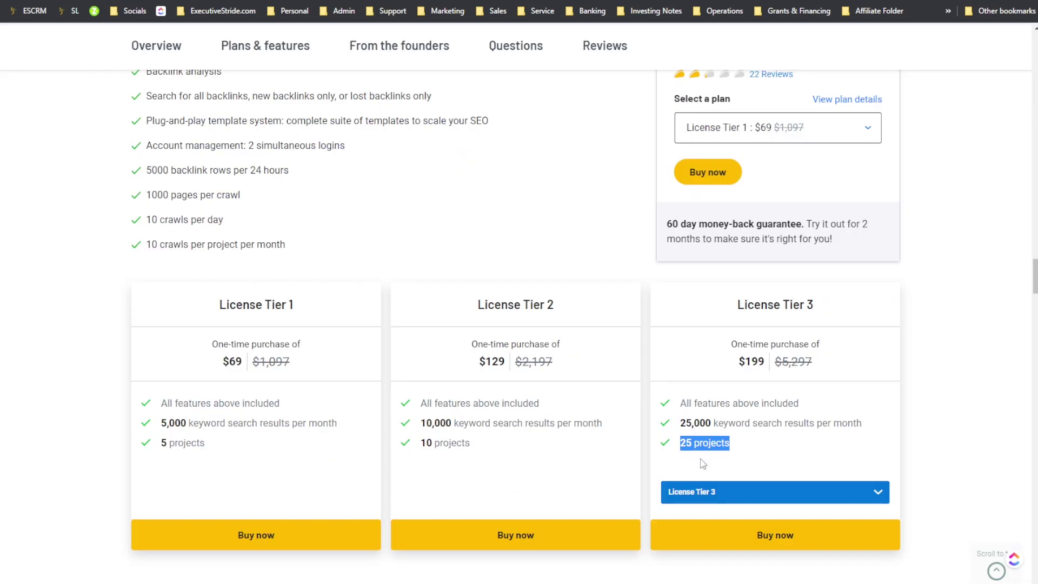
# - Compare License Tier 3's monthly keyword search results on AppSumo with the Monthly Starter plan's price on LongTailPro's pricing page
pyautogui.click(739, 422)
pyautogui.moveTo(711, 423); pyautogui.dragTo(762, 405)
pyautogui.click(742, 319)
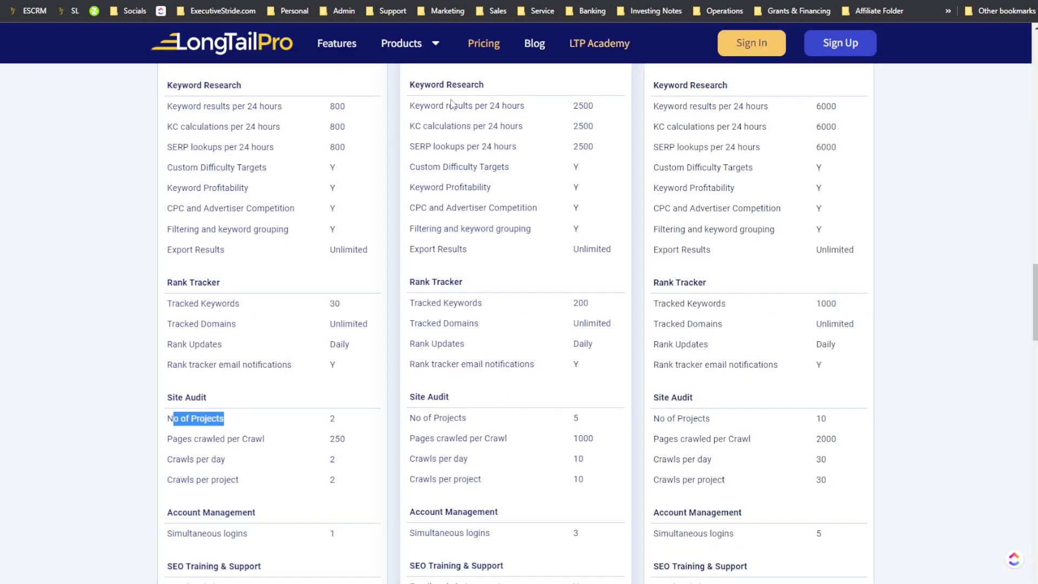
pyautogui.scroll(3, 356, 255)
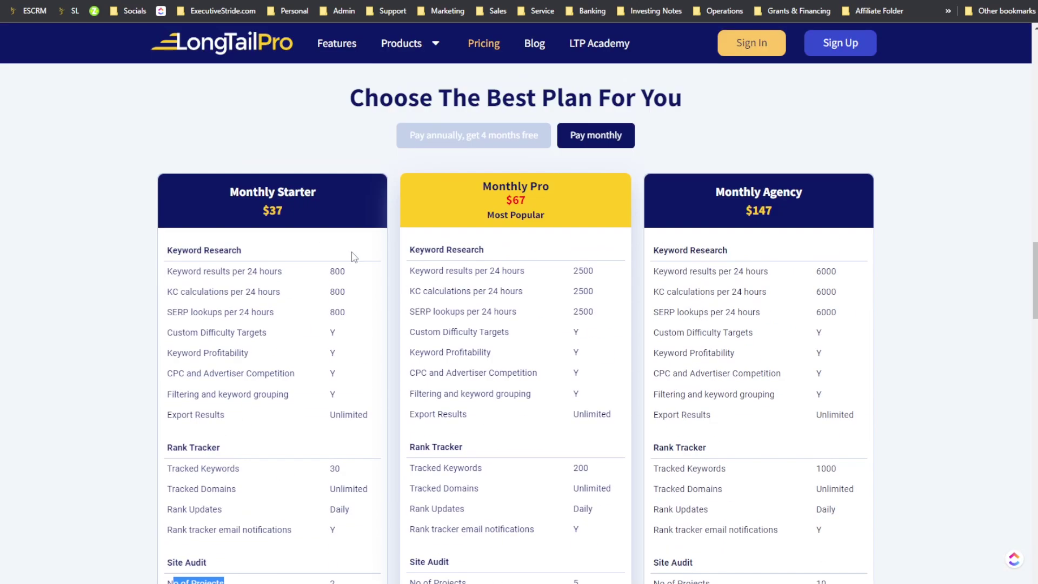
pyautogui.moveTo(294, 213); pyautogui.dragTo(254, 215)
pyautogui.click(283, 212)
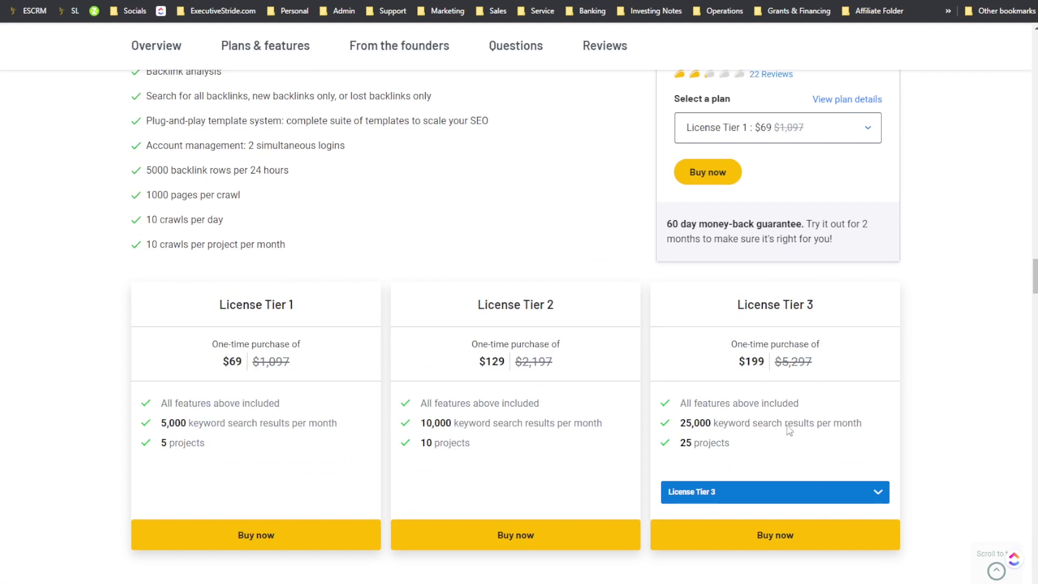
# - Highlight License Tier 3's one-time price on the AppSumo deal page and show License Tier 4 in its place
pyautogui.moveTo(759, 364); pyautogui.dragTo(749, 362)
pyautogui.scroll(5, 727, 394)
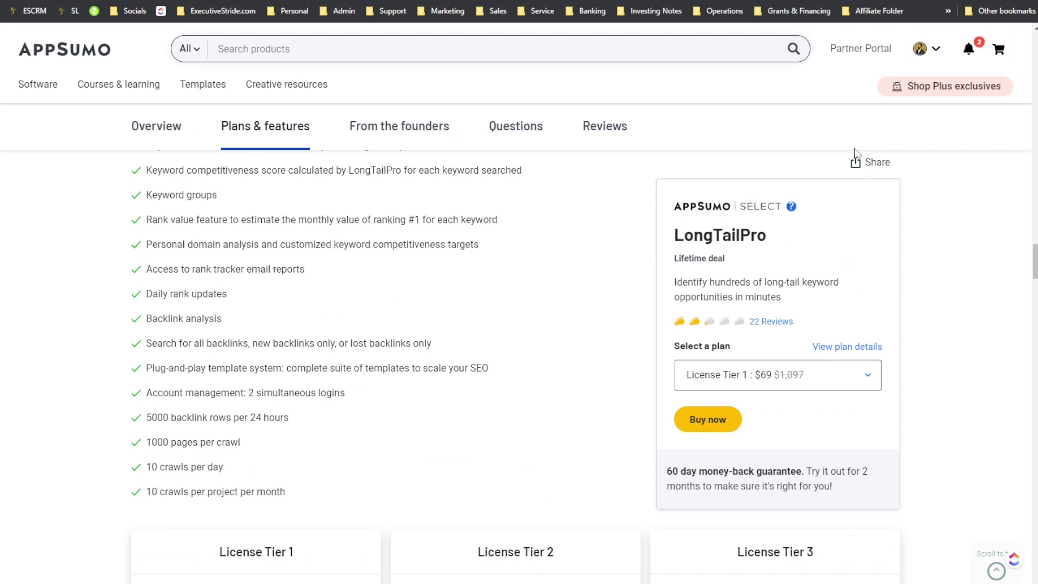
pyautogui.scroll(-6, 728, 233)
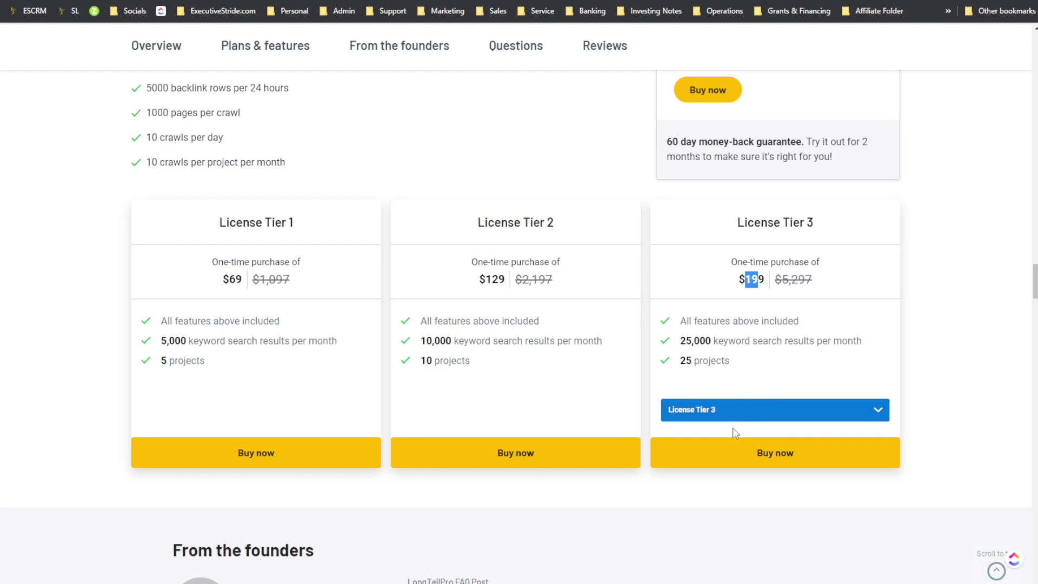
pyautogui.moveTo(738, 281); pyautogui.dragTo(772, 288)
pyautogui.click(702, 410)
pyautogui.click(690, 456)
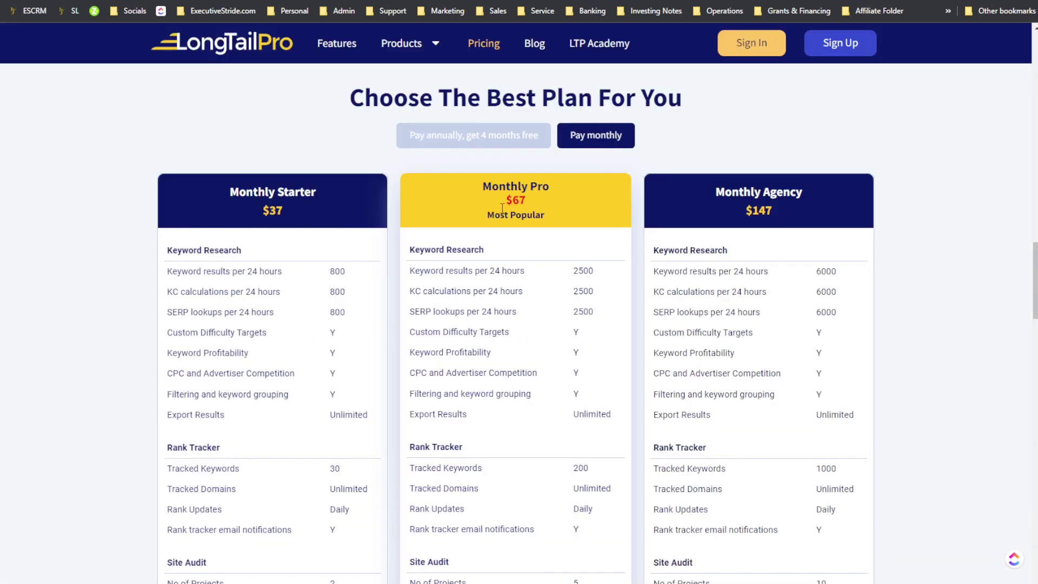
# - Highlight the Monthly Pro plan and its price, and bring a cleared Calculator up over LongTailPro's pricing table
pyautogui.moveTo(498, 186); pyautogui.dragTo(526, 203)
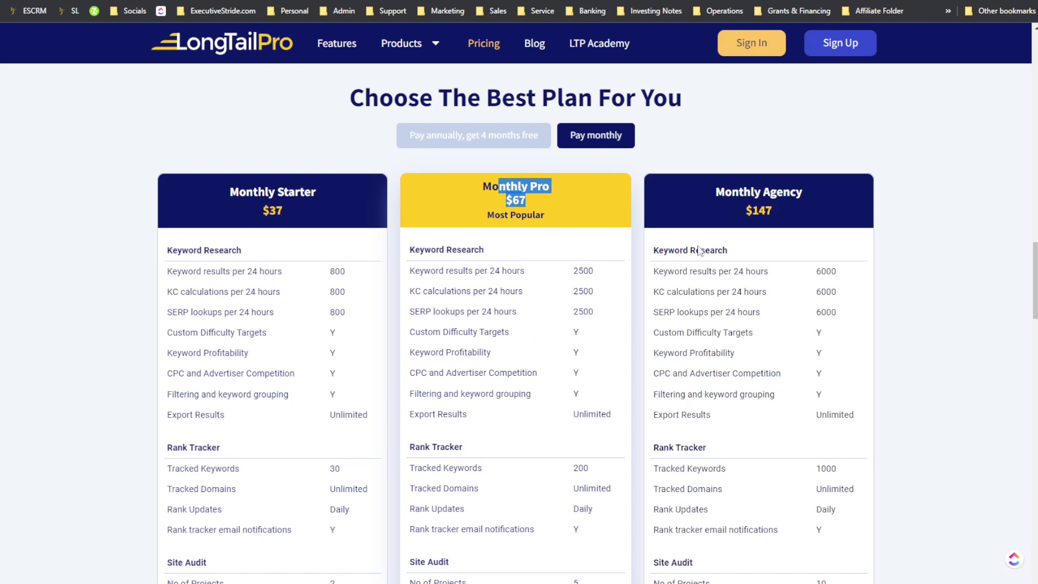
pyautogui.hotkey('alt', 'Tab')
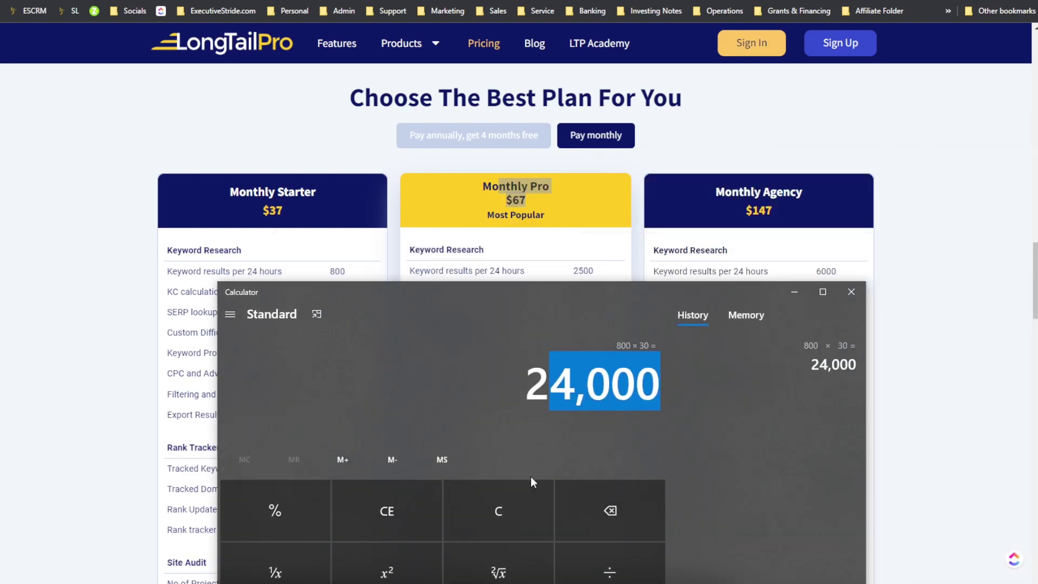
pyautogui.click(430, 522)
pyautogui.moveTo(541, 295); pyautogui.dragTo(575, 81)
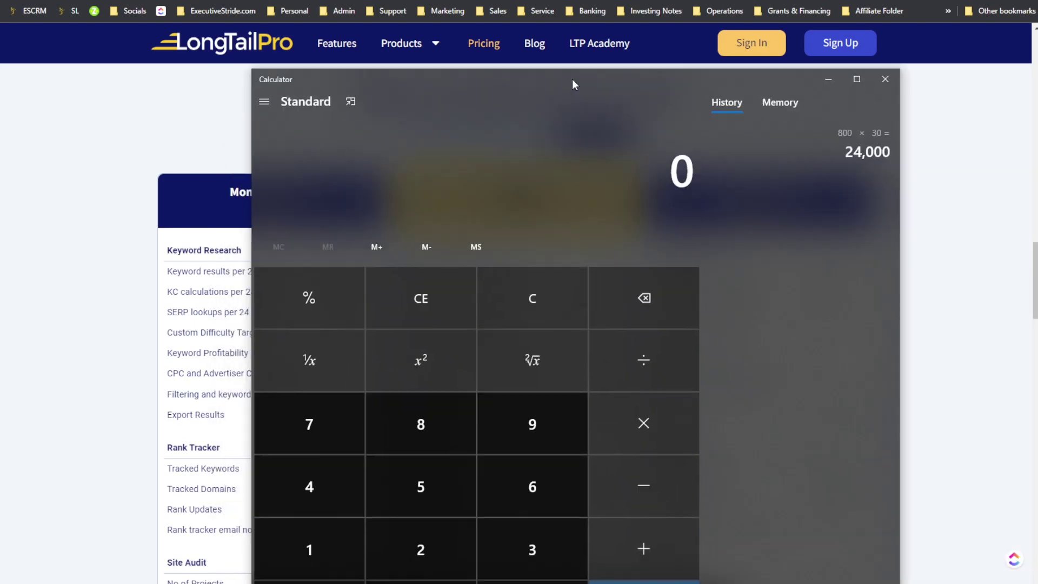
# - Calculate the Monthly Pro plan's monthly keyword results by multiplying 2,500 by 30
pyautogui.click(421, 549)
pyautogui.click(420, 487)
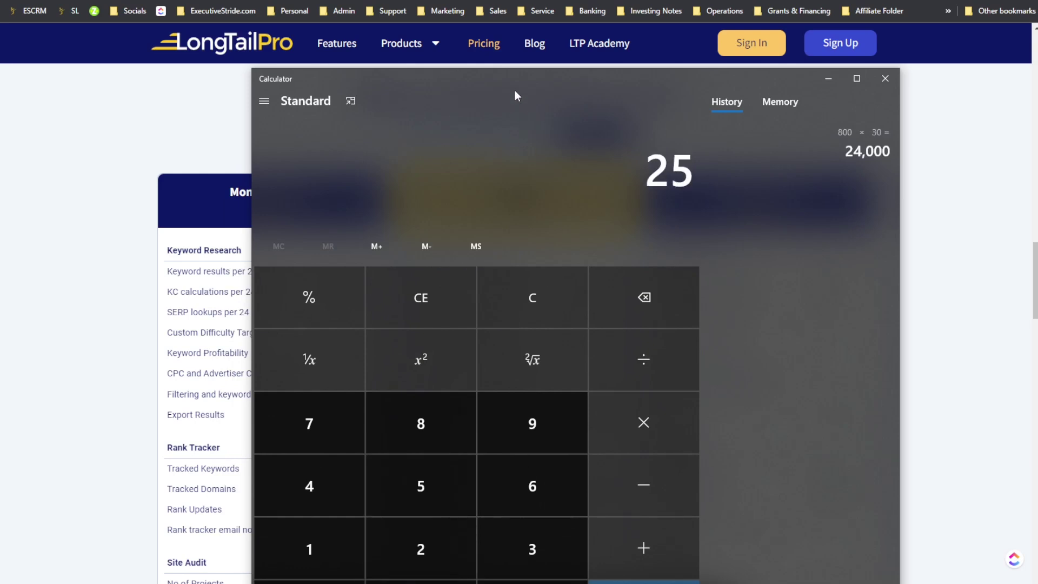
pyautogui.doubleClick(518, 84)
pyautogui.press('super+Down')
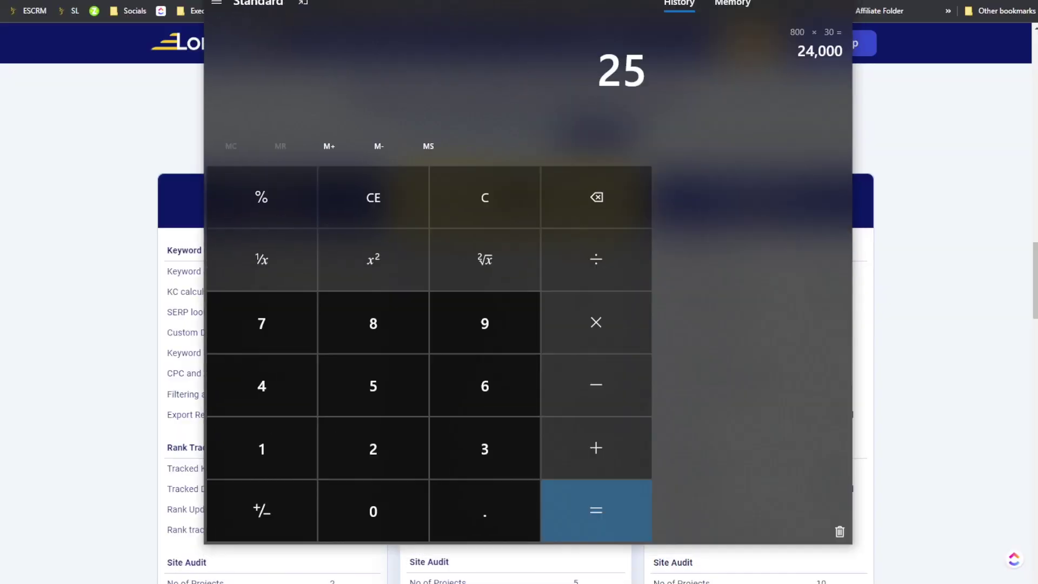
pyautogui.click(395, 505)
pyautogui.click(395, 505)
pyautogui.click(598, 320)
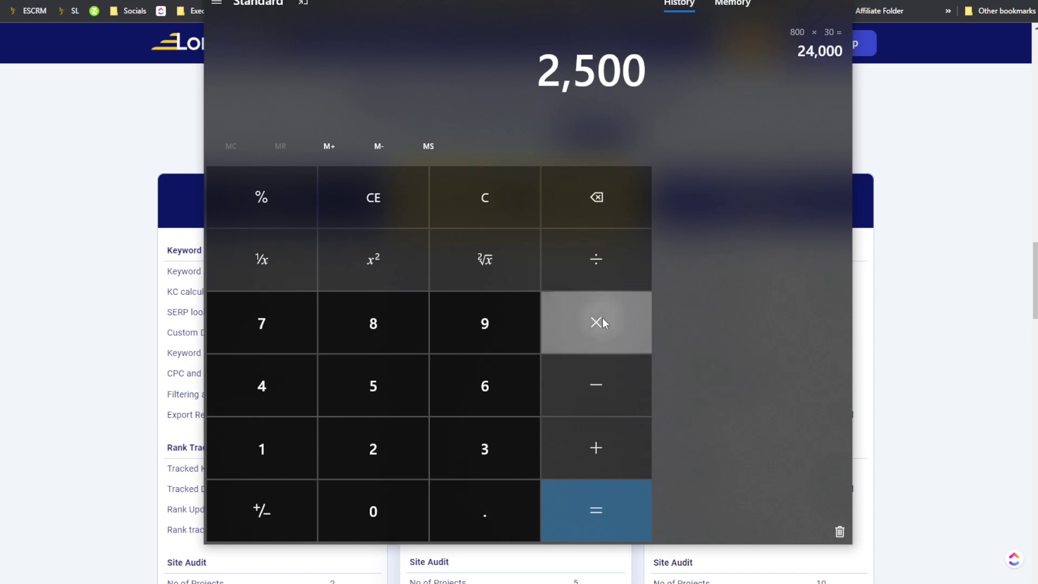
pyautogui.click(464, 452)
pyautogui.click(390, 509)
pyautogui.click(636, 504)
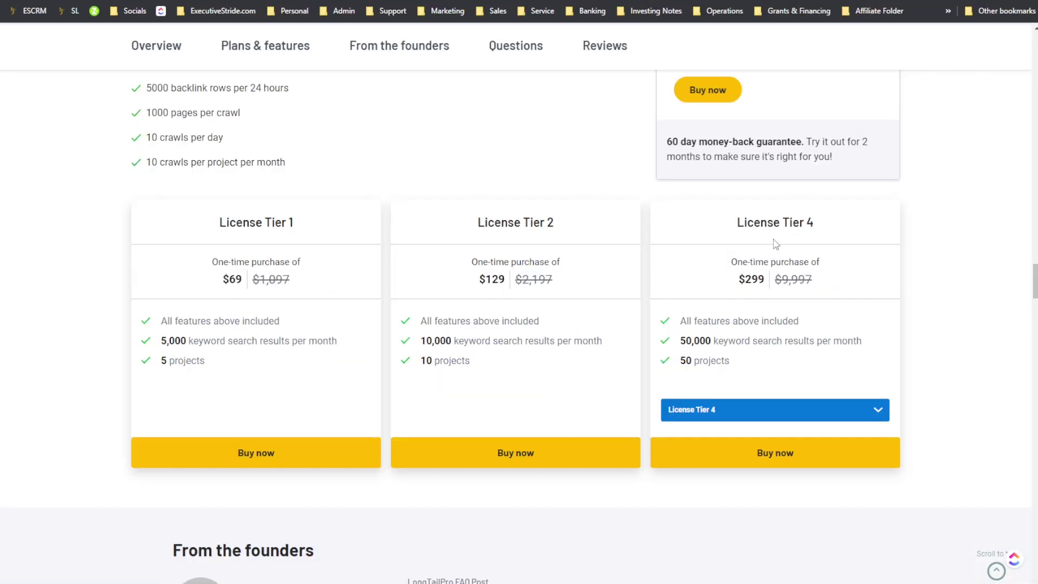
# - Review License Tier 4 on the AppSumo deal page and show License Tier 5 in its place
pyautogui.scroll(2, 780, 246)
pyautogui.scroll(-2, 715, 357)
pyautogui.moveTo(719, 402); pyautogui.dragTo(768, 341)
pyautogui.click(714, 416)
pyautogui.click(709, 477)
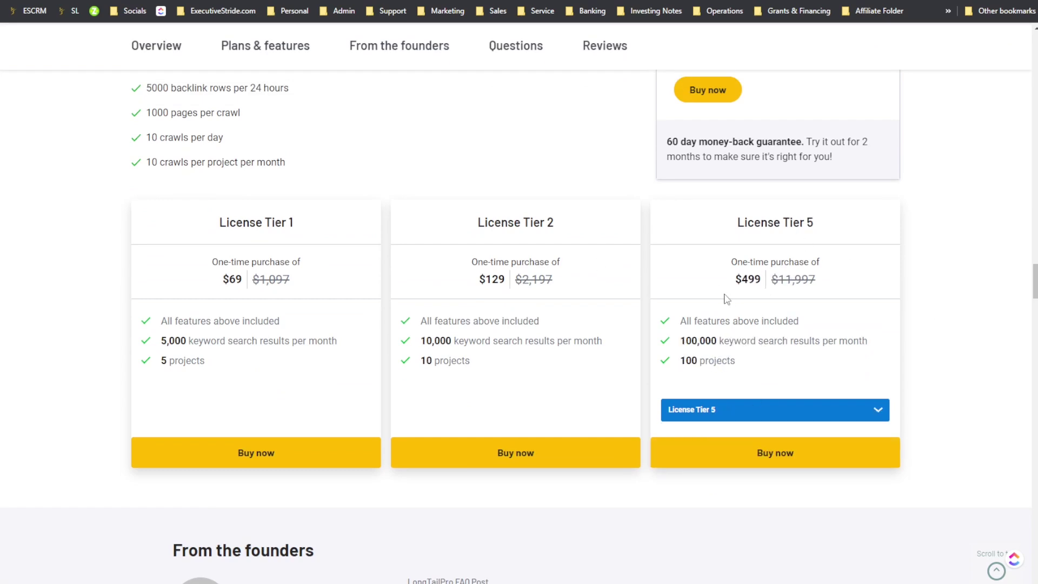
# - Highlight the License Tier 5 heading, compare its limits with Calculator's result beside it, and move Calculator aside
pyautogui.moveTo(769, 226); pyautogui.dragTo(849, 232)
pyautogui.moveTo(1037, 162); pyautogui.dragTo(285, 153)
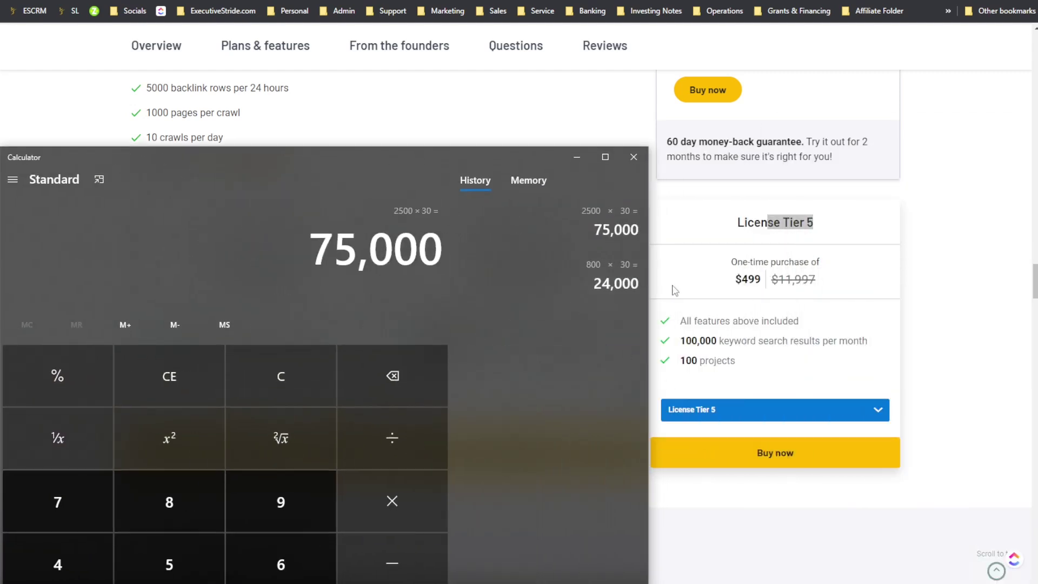
pyautogui.moveTo(612, 146)
pyautogui.mouseDown()
pyautogui.moveTo(614, 173)
pyautogui.moveTo(606, 142)
pyautogui.mouseUp()
pyautogui.moveTo(519, 157); pyautogui.dragTo(361, 116)
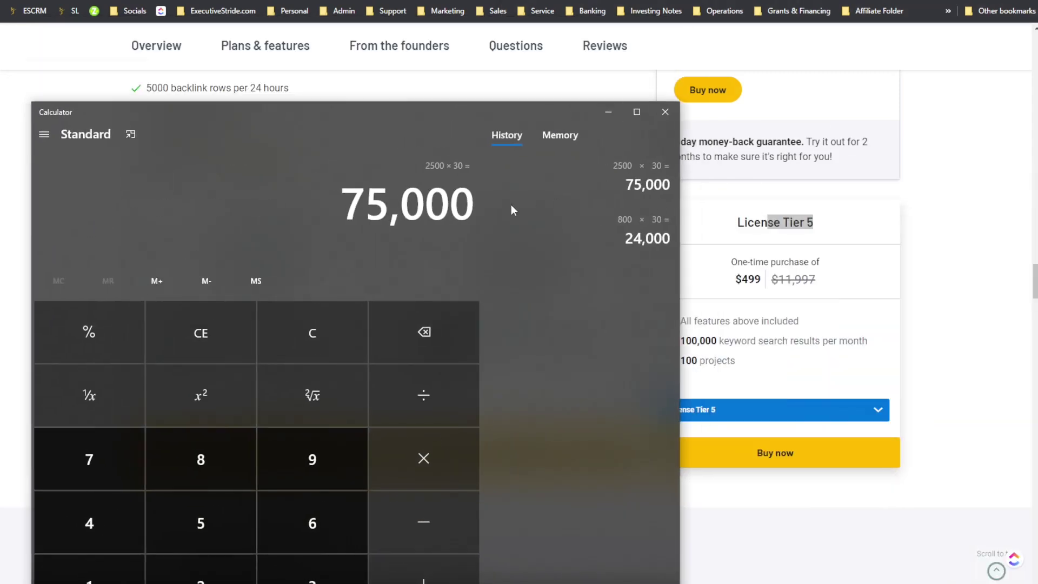
pyautogui.moveTo(539, 116); pyautogui.dragTo(1037, 196)
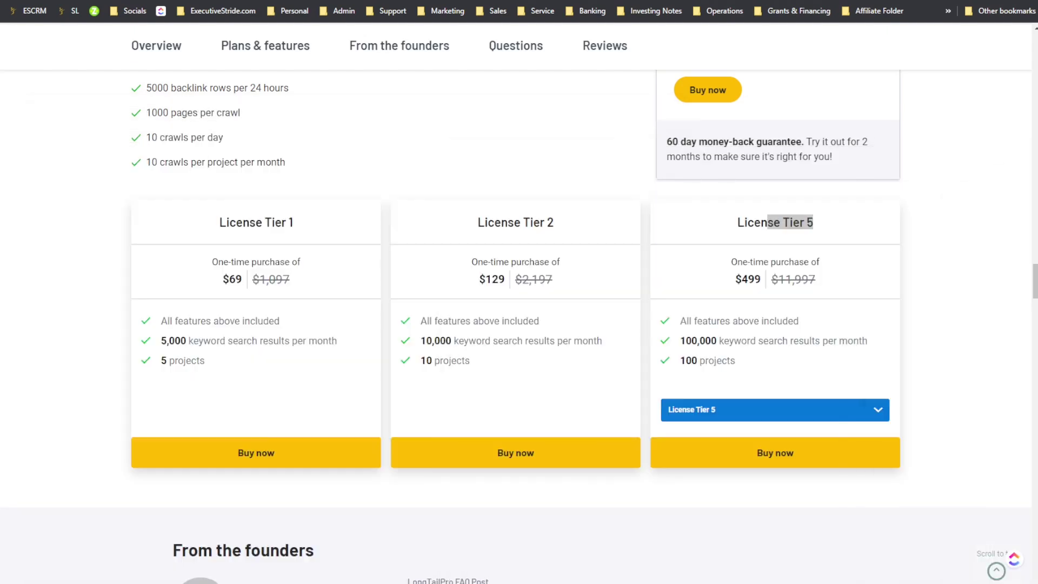
# - Return to LongTailPro's pricing page and place a cleared Calculator beside the Monthly Agency plan
pyautogui.hotkey('ctrl', 'Tab')
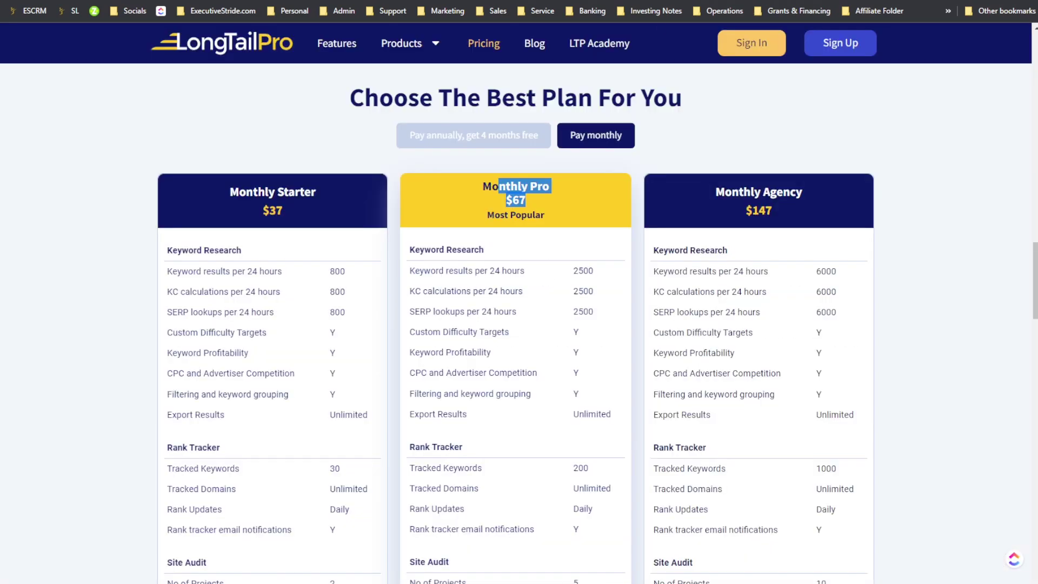
pyautogui.click(509, 187)
pyautogui.moveTo(1037, 157); pyautogui.dragTo(128, 106)
pyautogui.click(199, 316)
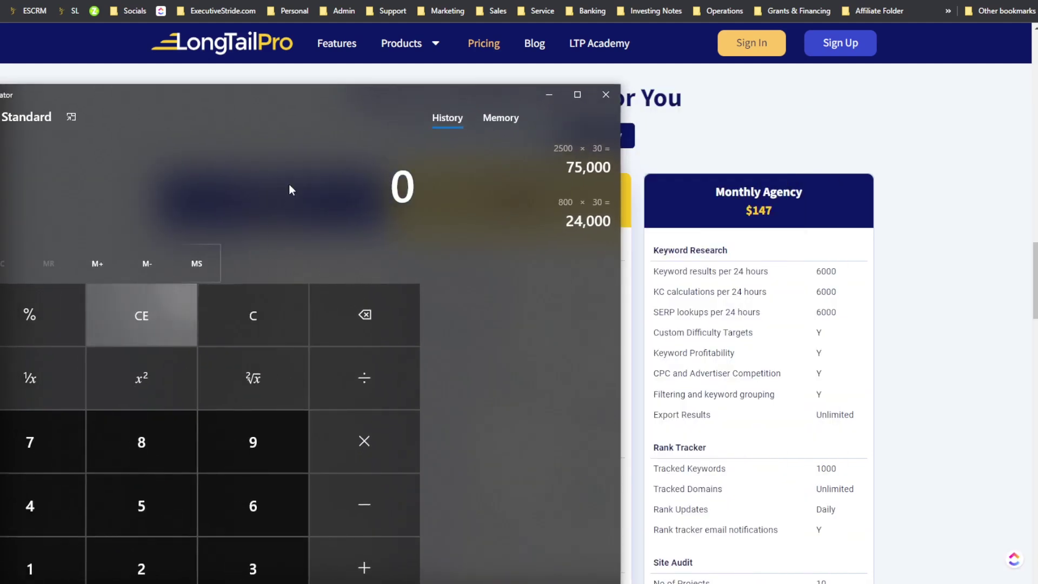
pyautogui.moveTo(296, 86); pyautogui.dragTo(300, 7)
# - Calculate the Monthly Agency plan's monthly keyword results by multiplying 6,000 by 30, highlight the result, and move Calculator aside
pyautogui.click(224, 415)
pyautogui.doubleClick(152, 536)
pyautogui.click(152, 536)
pyautogui.click(357, 379)
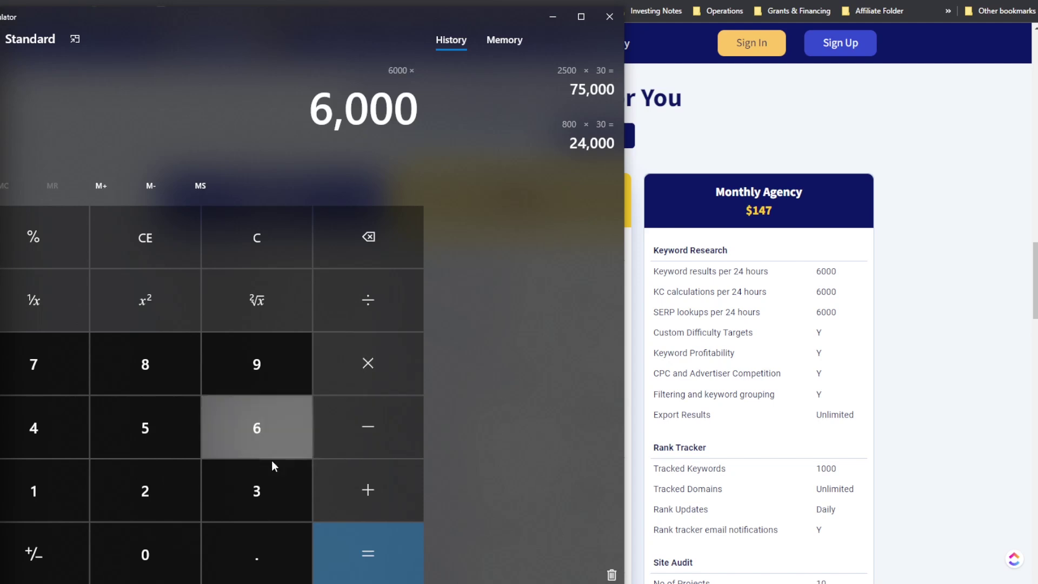
pyautogui.click(256, 489)
pyautogui.click(184, 541)
pyautogui.click(326, 555)
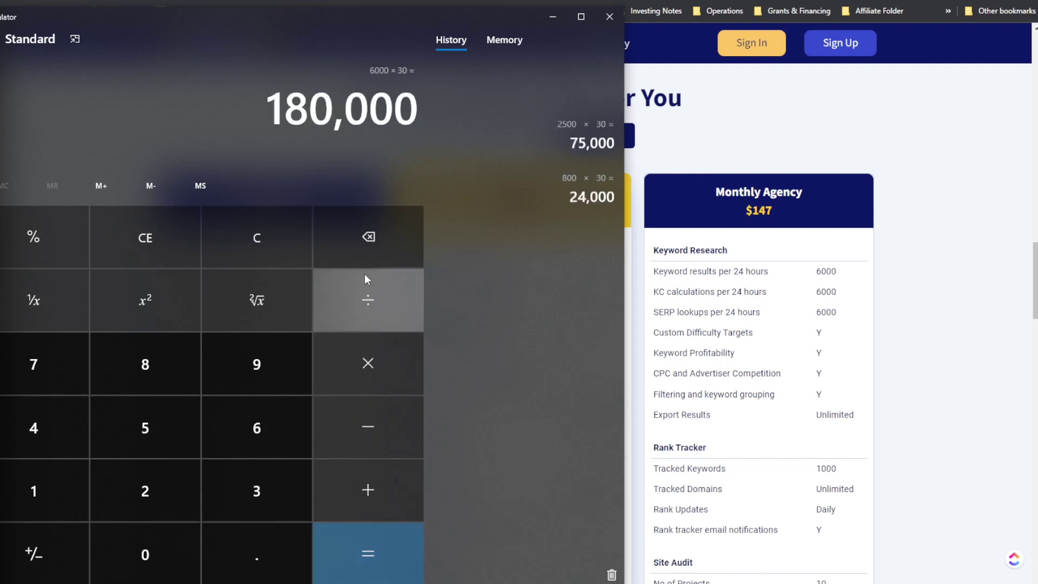
pyautogui.moveTo(417, 108); pyautogui.dragTo(285, 108)
pyautogui.moveTo(431, 20); pyautogui.dragTo(1037, 20)
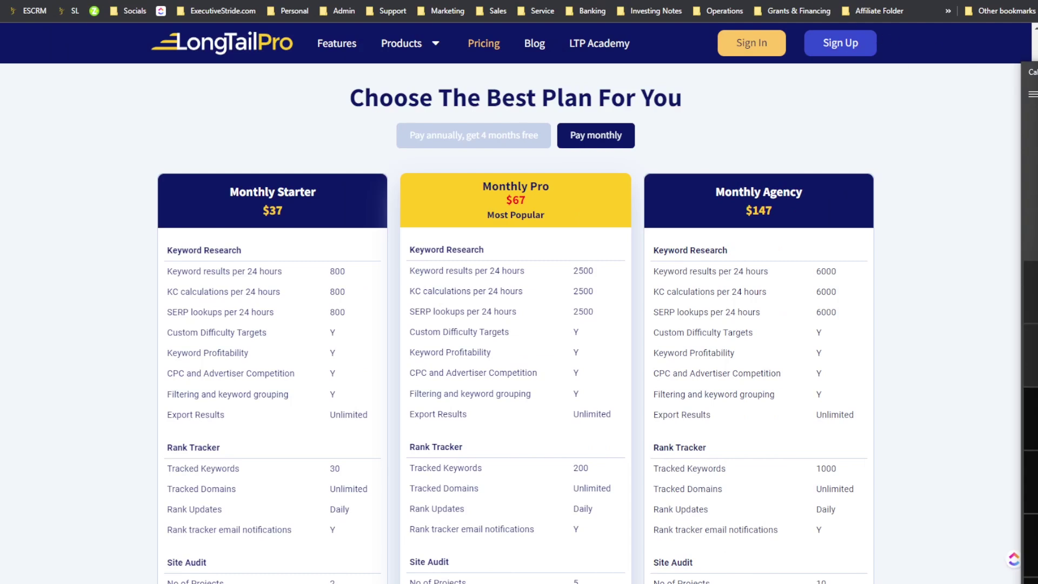
# - Highlight the License Tier 5 heading on the AppSumo deal page and the Monthly Agency heading on LongTailPro's pricing page to compare them
pyautogui.moveTo(734, 227); pyautogui.dragTo(781, 230)
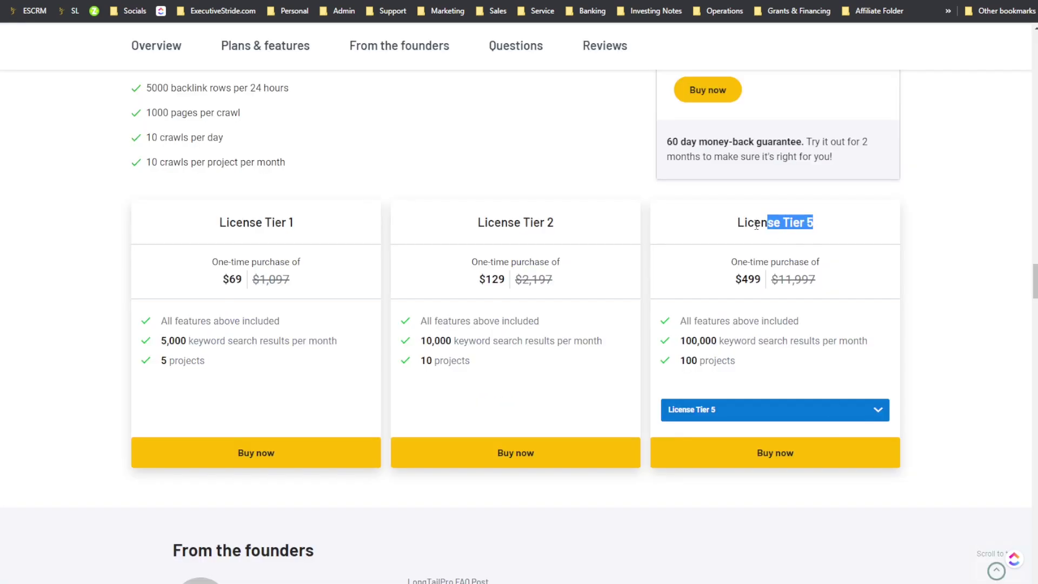
pyautogui.hotkey('ctrl', 'Tab')
pyautogui.moveTo(550, 188); pyautogui.dragTo(483, 177)
pyautogui.click(623, 186)
pyautogui.moveTo(714, 192); pyautogui.dragTo(791, 192)
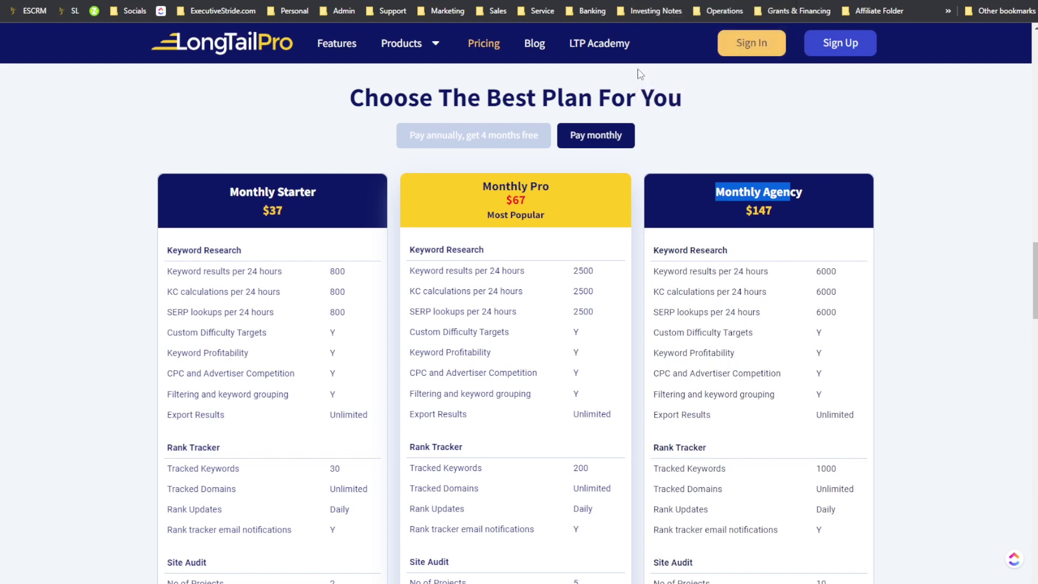
pyautogui.scroll(2, 646, 60)
# - Return to the AppSumo deal page, highlight License Tier 1's limits, and check the features included in all plans above them
pyautogui.click(653, 1)
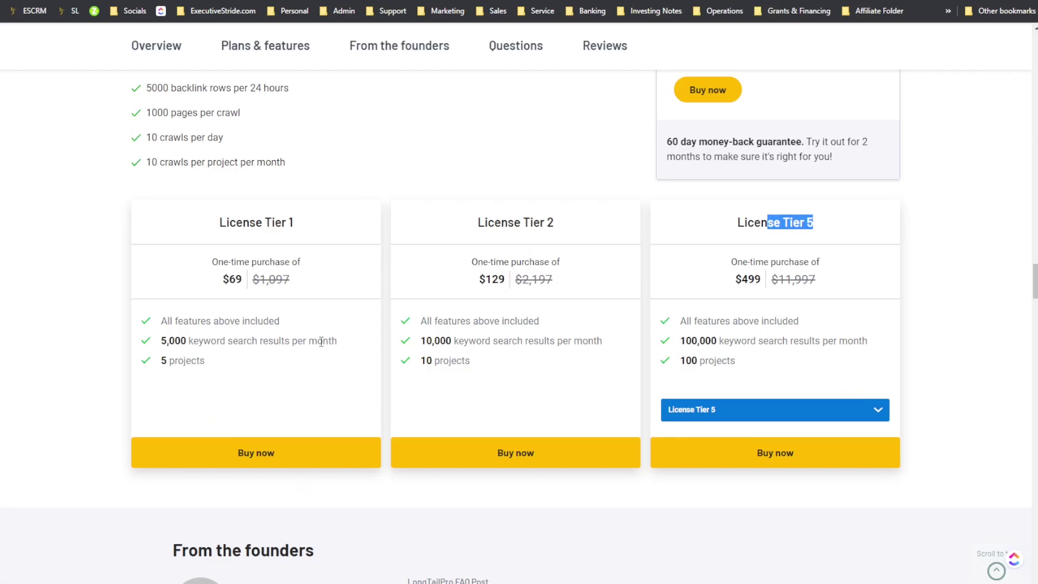
pyautogui.moveTo(192, 321); pyautogui.dragTo(333, 355)
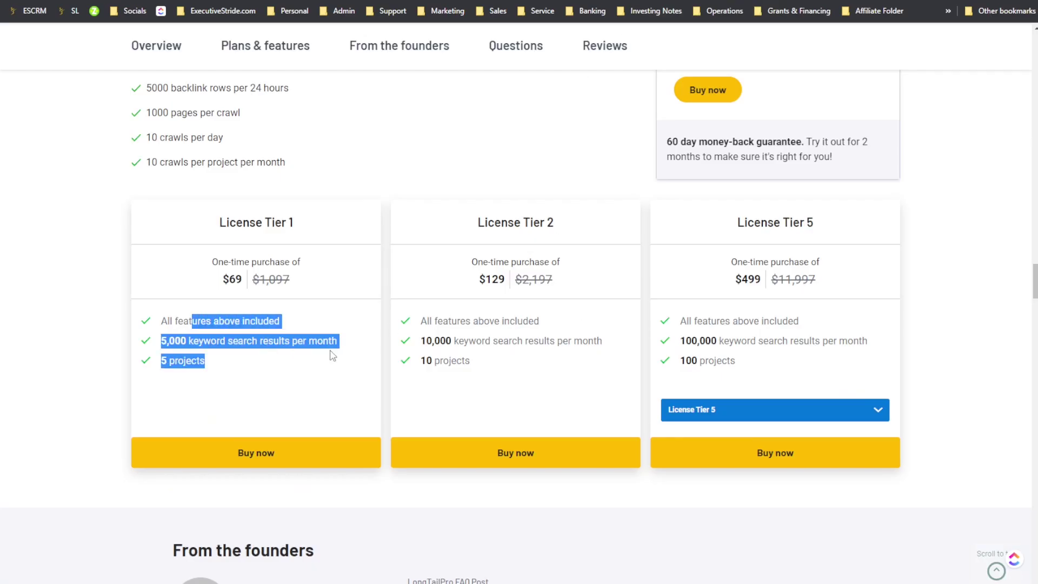
pyautogui.scroll(5, 380, 352)
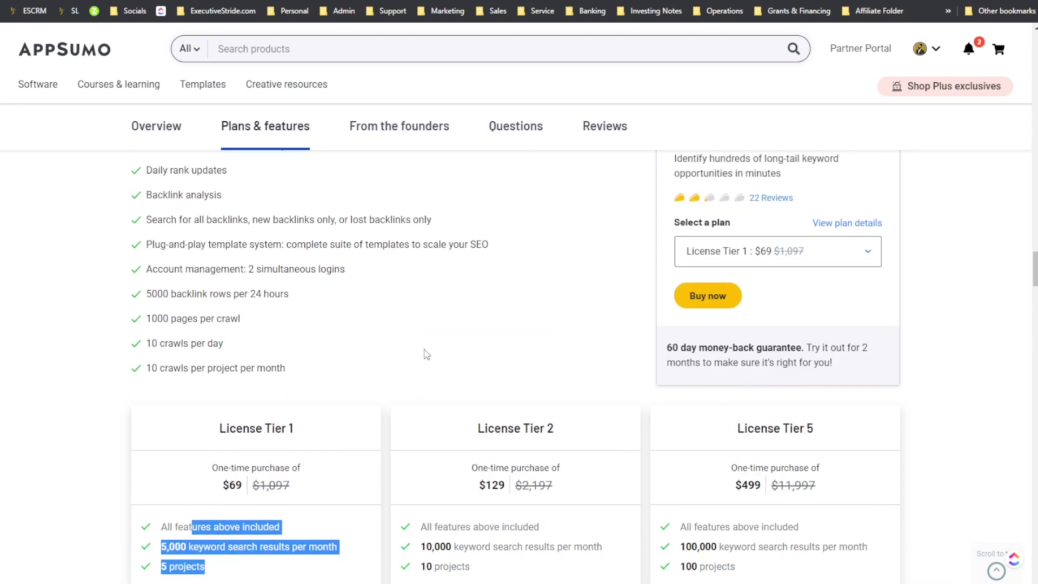
pyautogui.scroll(-5, 428, 361)
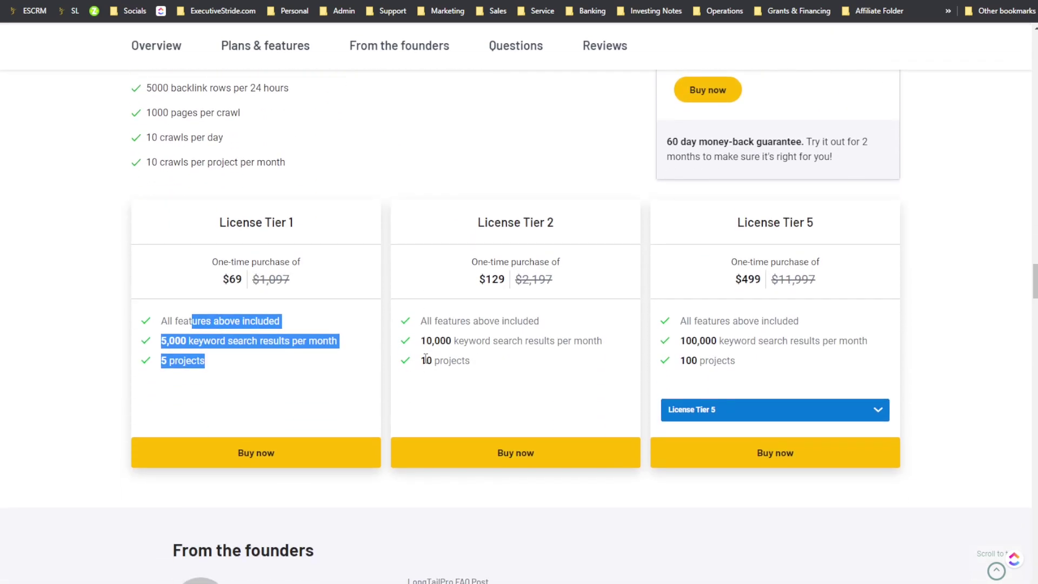
# - Show License Tier 3 in place of License Tier 5, highlight its heading, and switch that card to License Tier 4
pyautogui.click(705, 413)
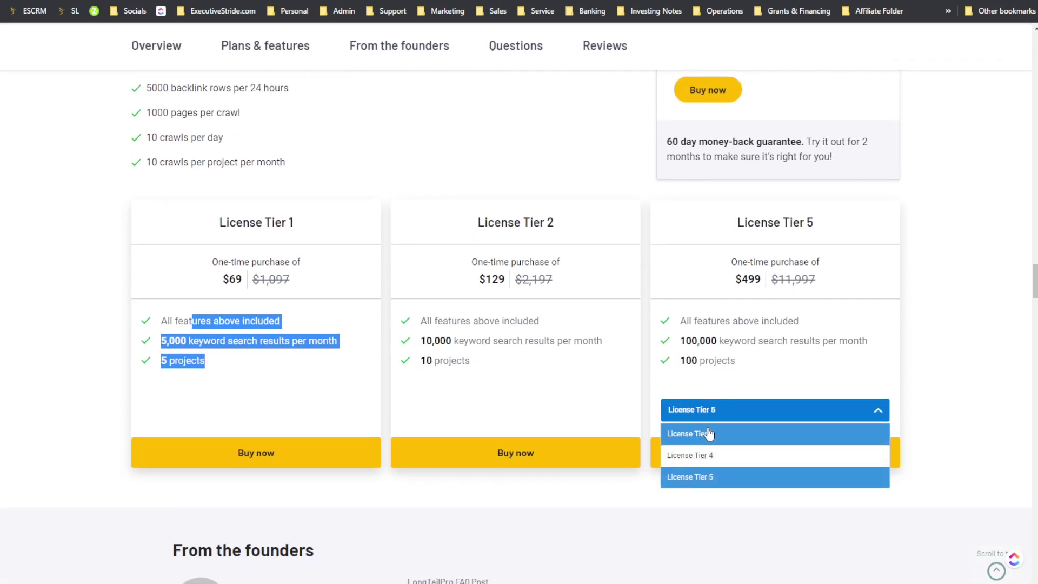
pyautogui.click(707, 432)
pyautogui.moveTo(749, 223); pyautogui.dragTo(863, 238)
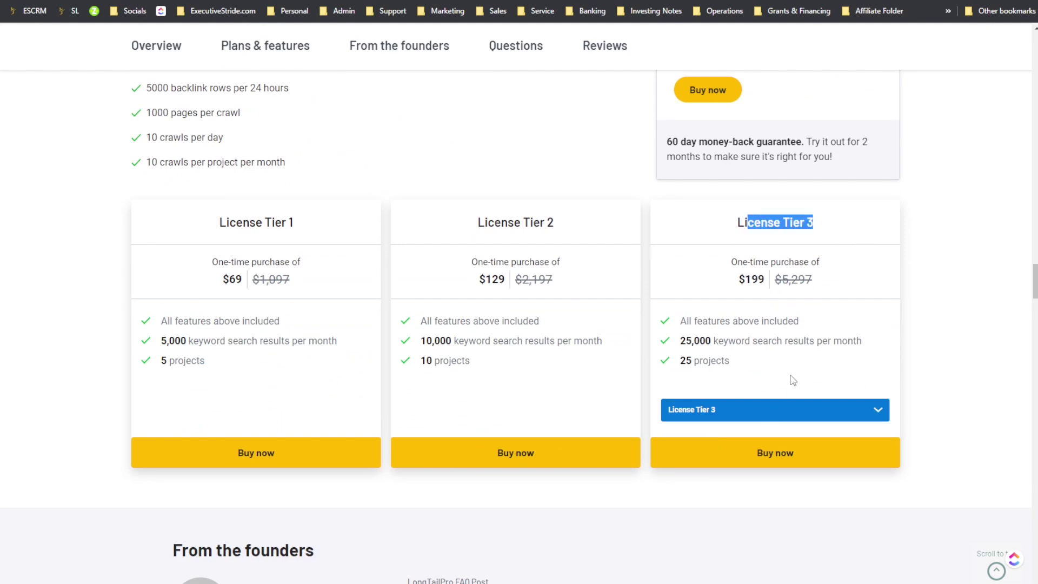
pyautogui.click(779, 415)
pyautogui.click(753, 437)
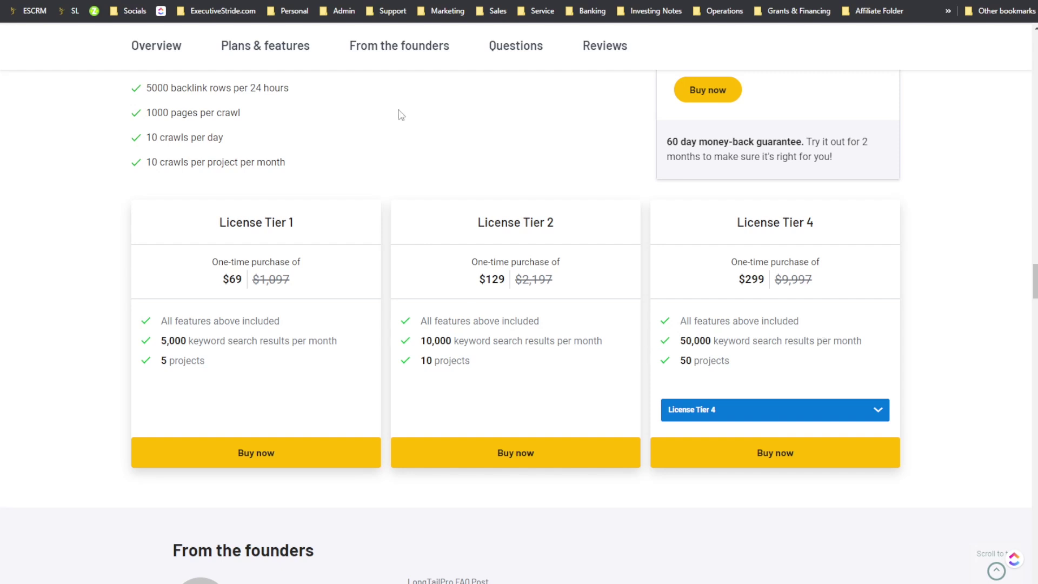
# - Examine the AppSumo deal page's overview, deal terms, included features, license tiers, and founders' FAQ
pyautogui.scroll(-7, 437, 269)
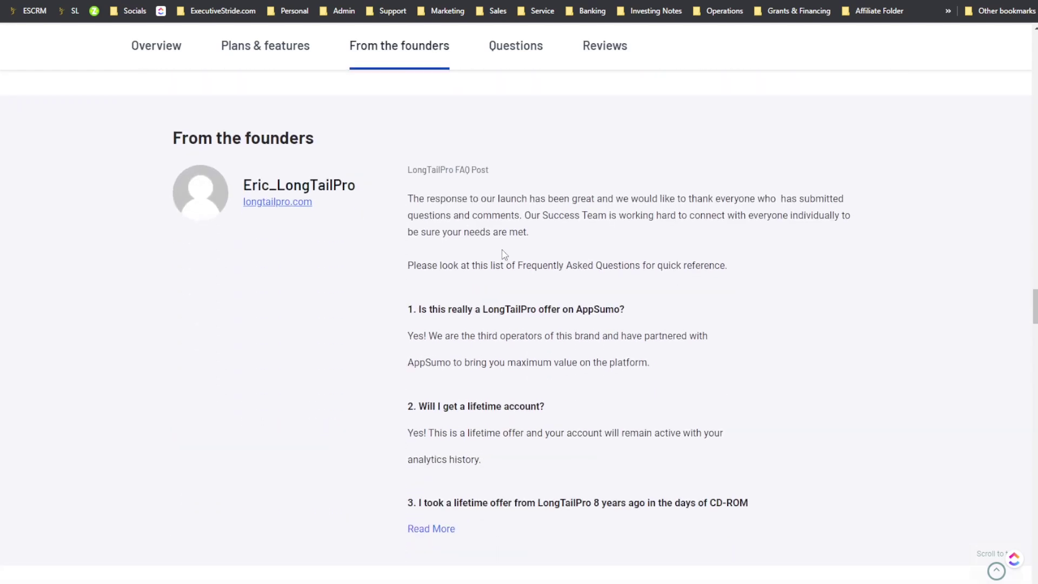
pyautogui.scroll(3, 514, 258)
pyautogui.scroll(10, 519, 260)
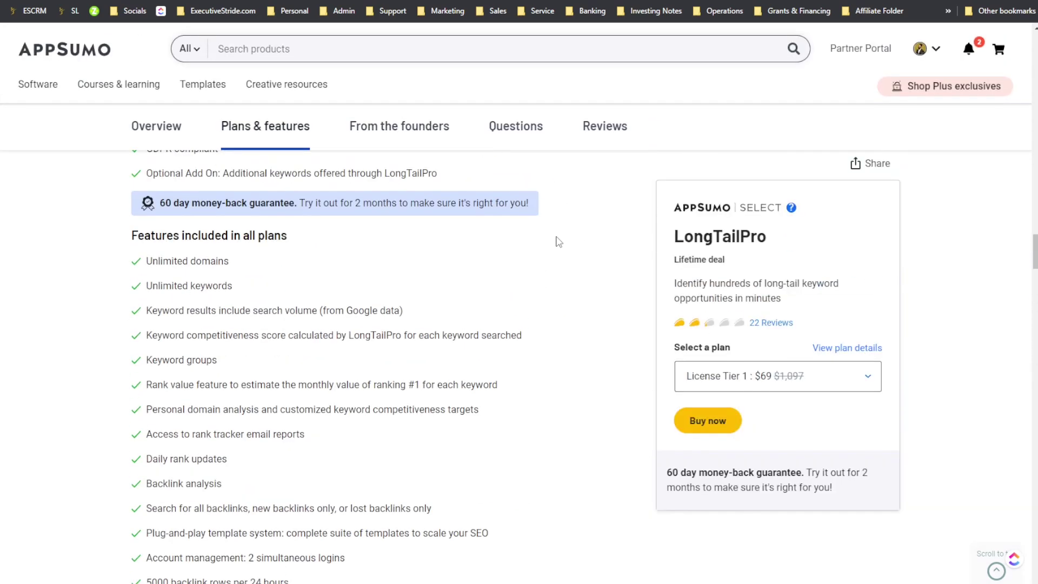
pyautogui.scroll(5, 573, 246)
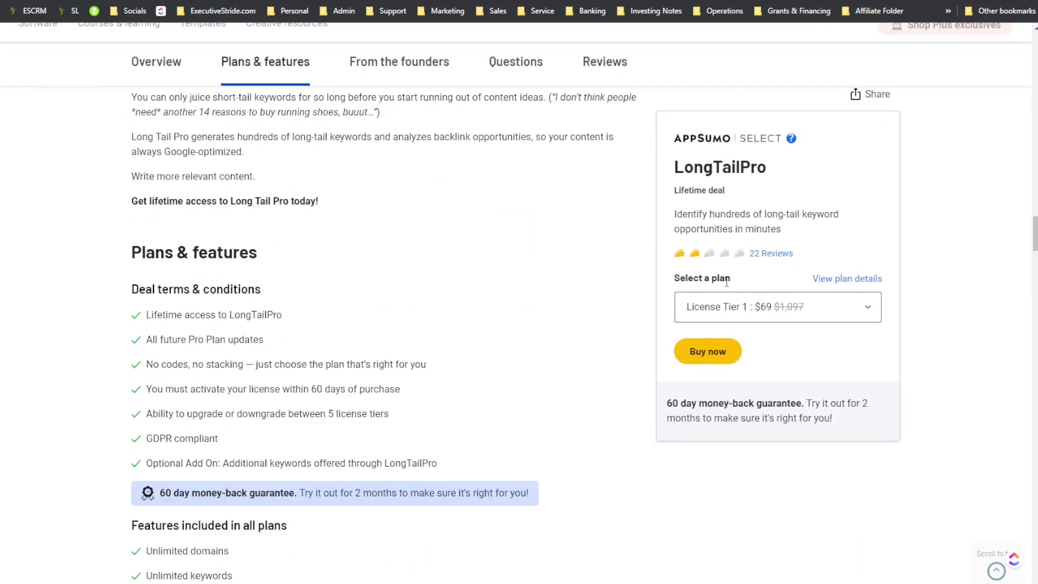
pyautogui.scroll(10, 703, 298)
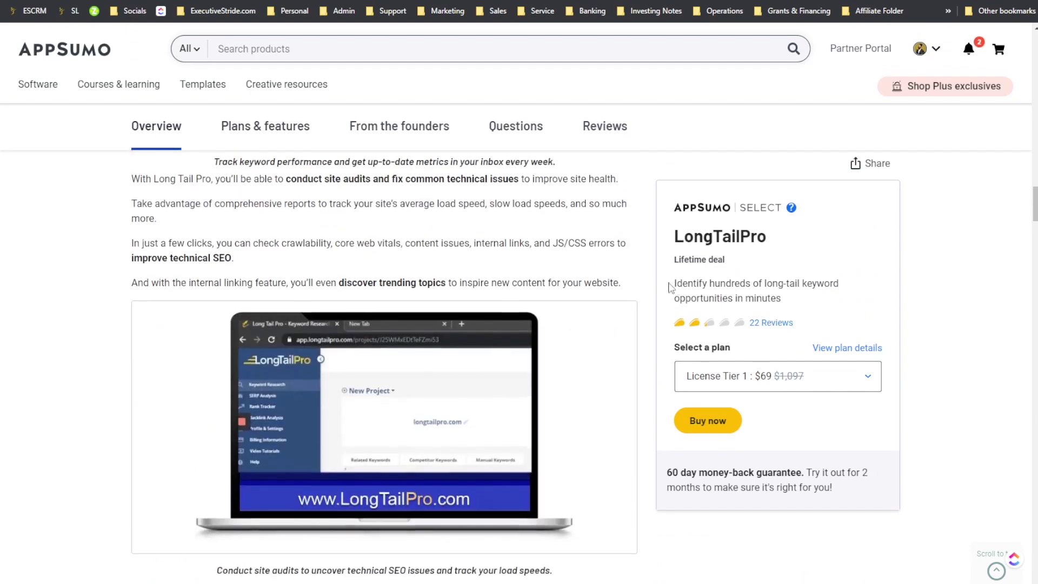
pyautogui.scroll(8, 669, 274)
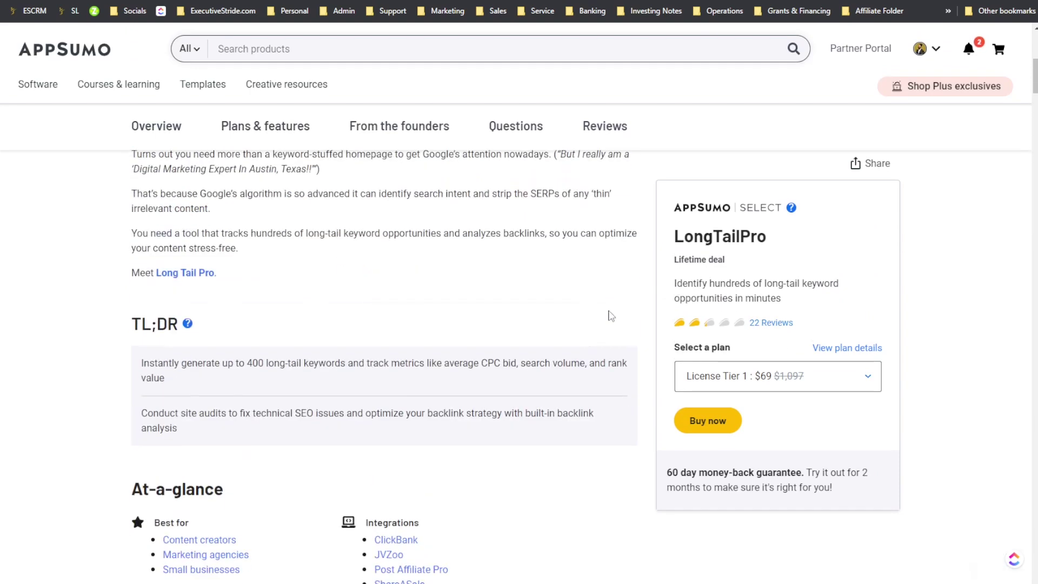
pyautogui.scroll(-15, 634, 304)
pyautogui.scroll(-15, 633, 303)
pyautogui.scroll(20, 631, 302)
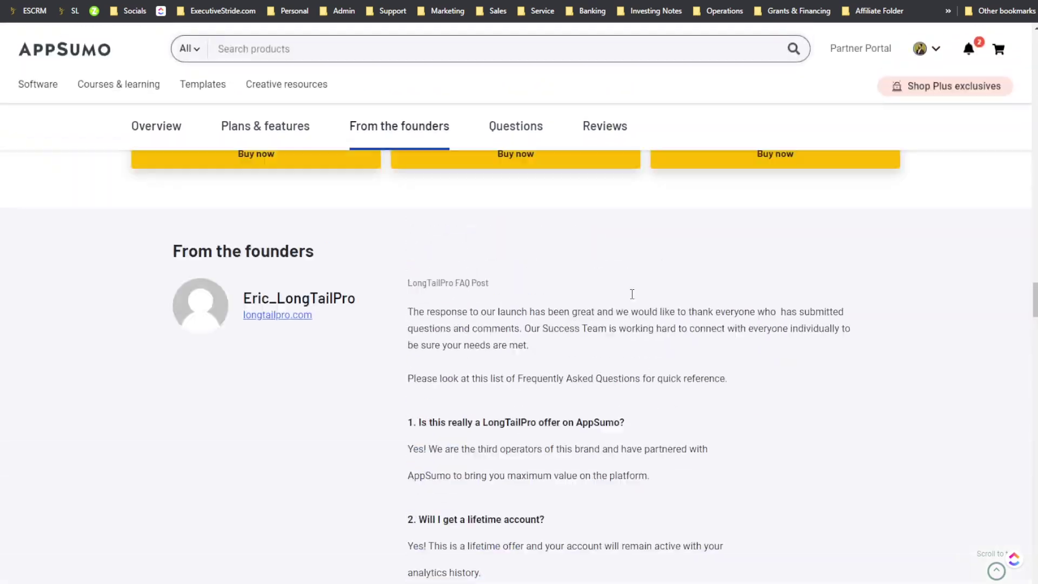
pyautogui.scroll(12, 631, 302)
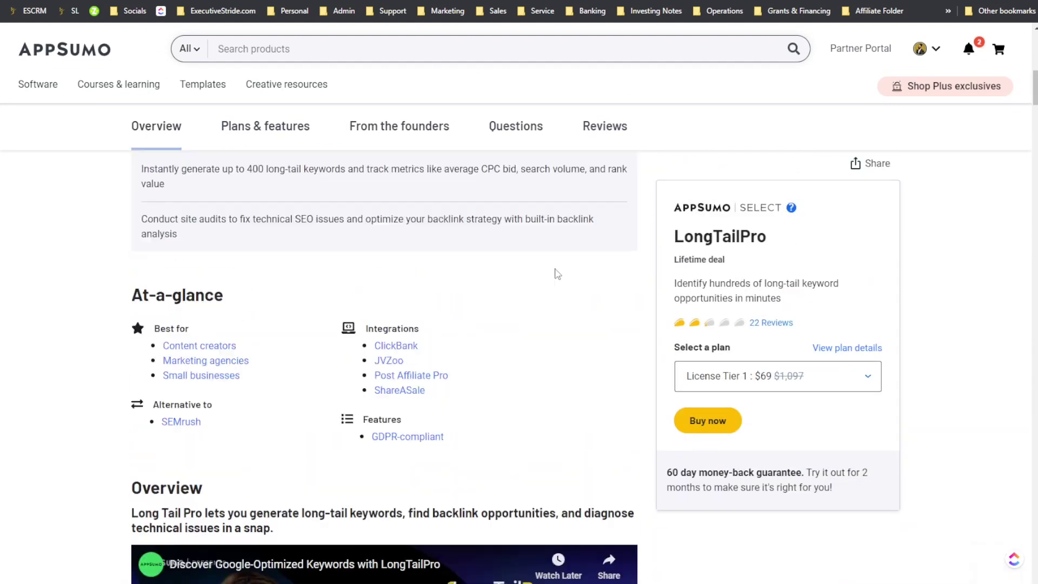
pyautogui.scroll(-18, 640, 304)
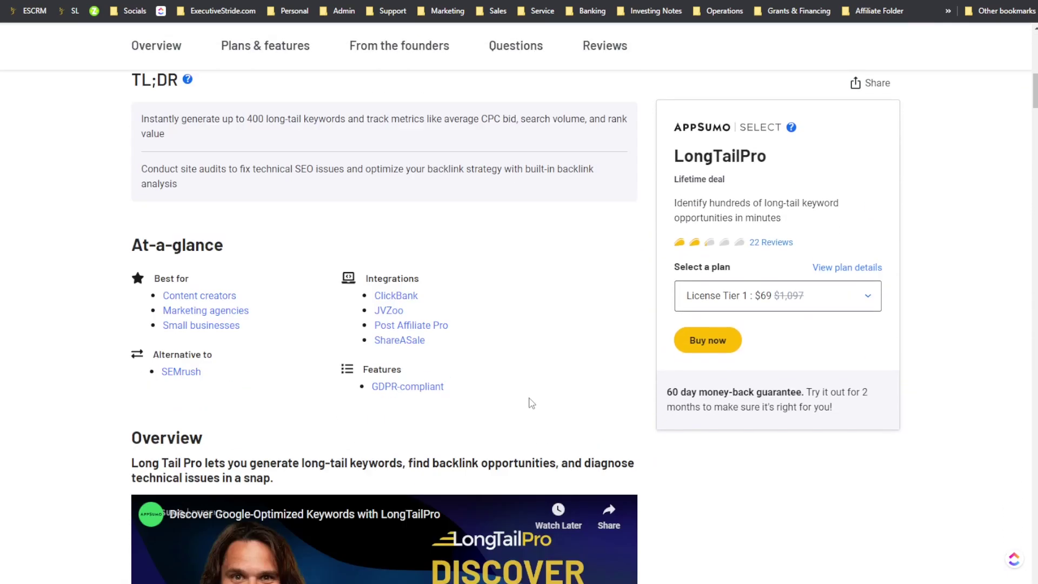
pyautogui.scroll(-8, 333, 261)
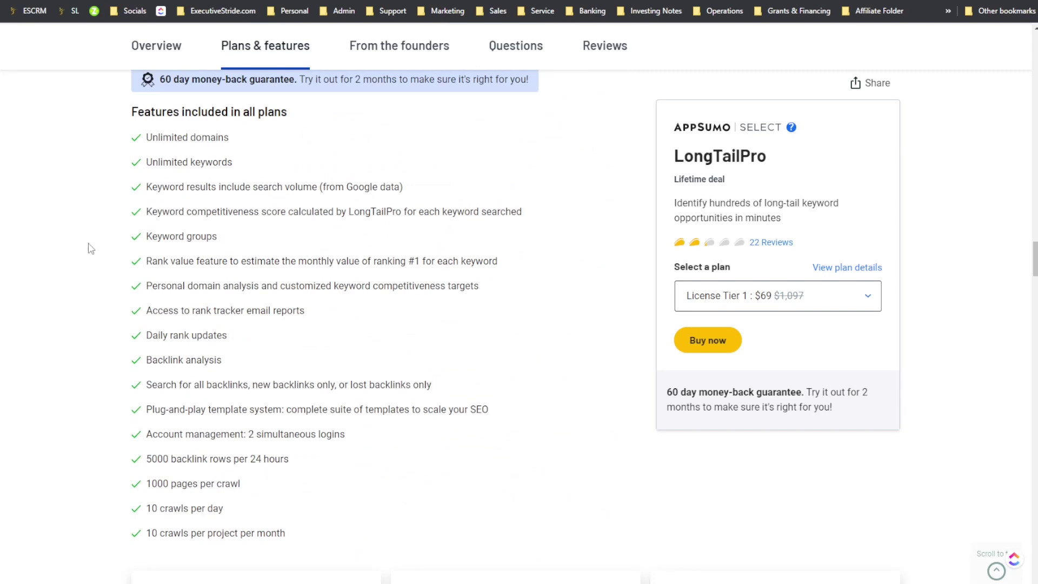
pyautogui.scroll(-9, 90, 248)
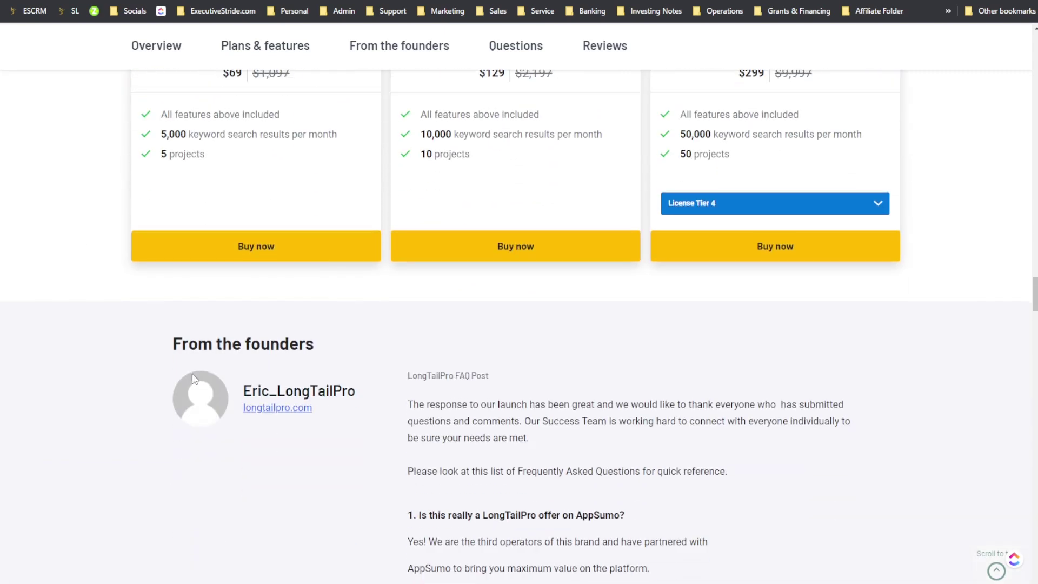
pyautogui.scroll(8, 628, 320)
pyautogui.scroll(-3, 638, 318)
pyautogui.scroll(2, 638, 318)
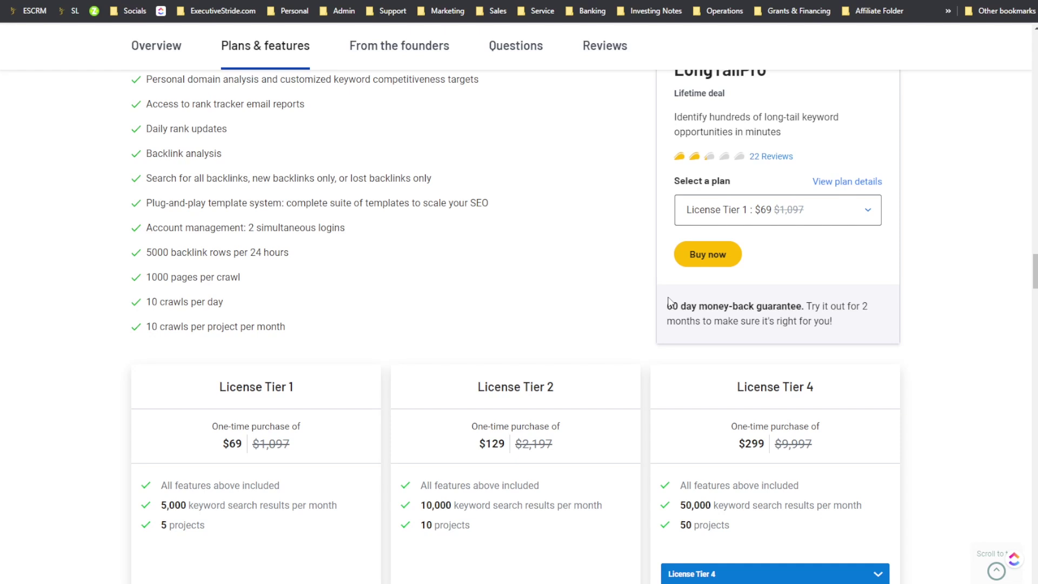
pyautogui.scroll(15, 848, 243)
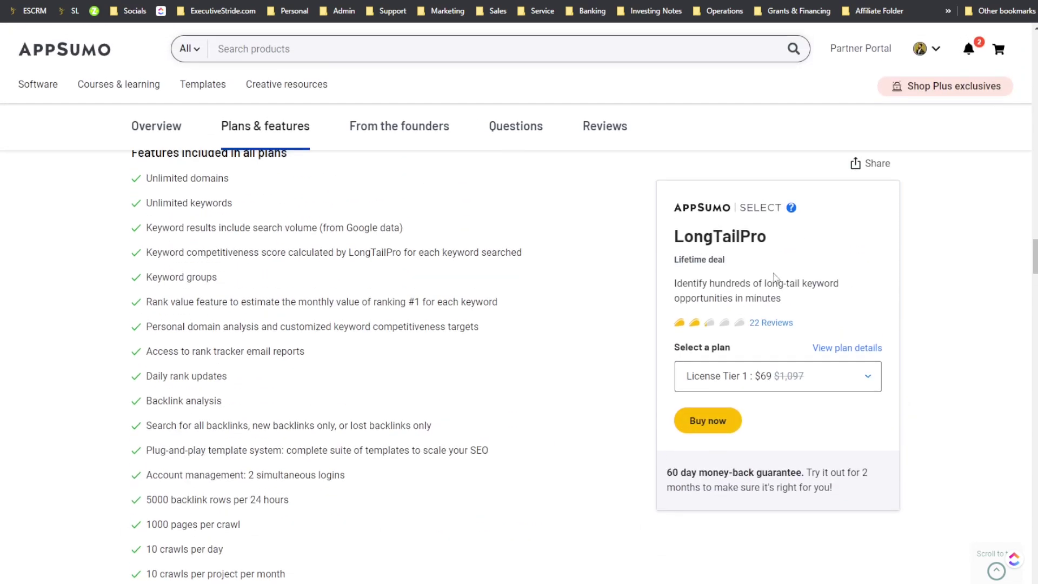
pyautogui.scroll(15, 518, 212)
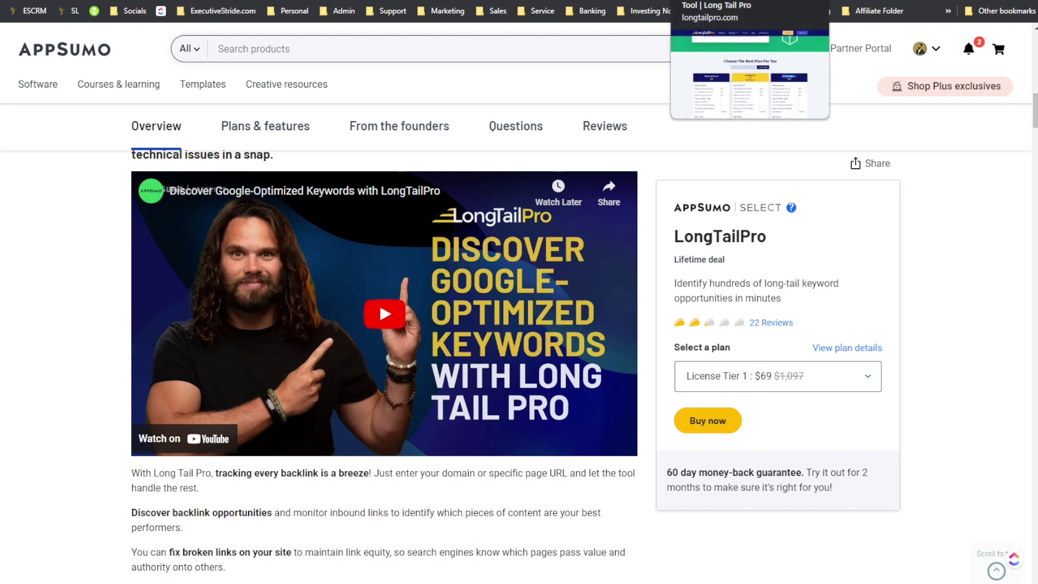
# - Look over LongTailPro's pricing page again and reopen the LongTailPro website from the browser history
pyautogui.click(714, 1)
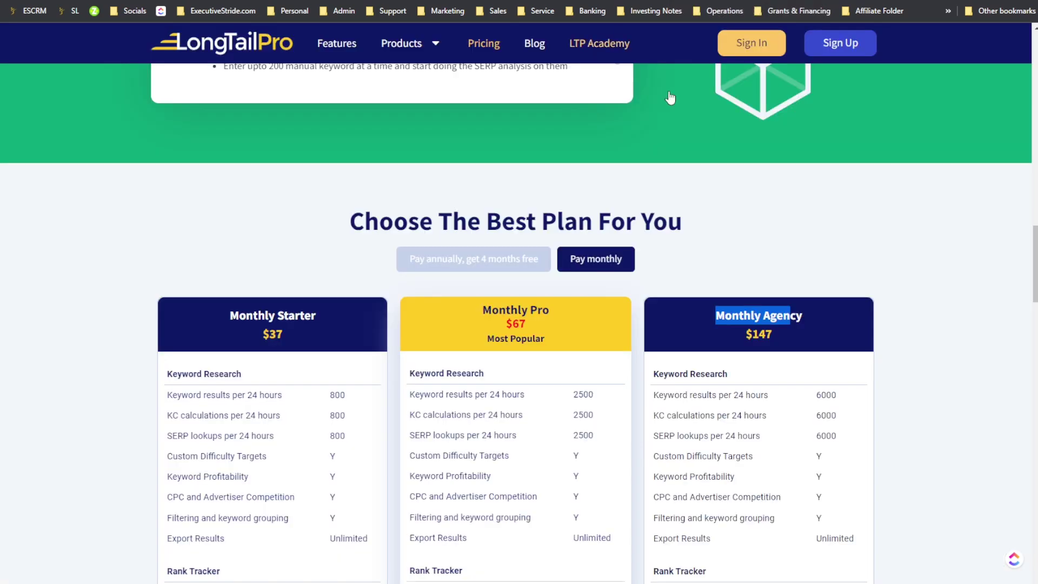
pyautogui.scroll(15, 733, 236)
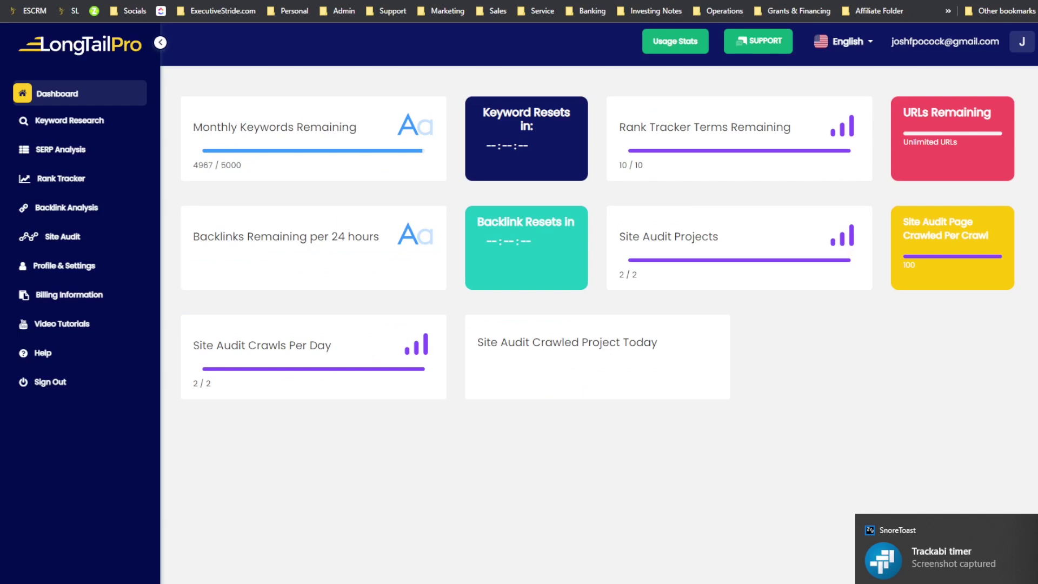
pyautogui.click(1029, 1)
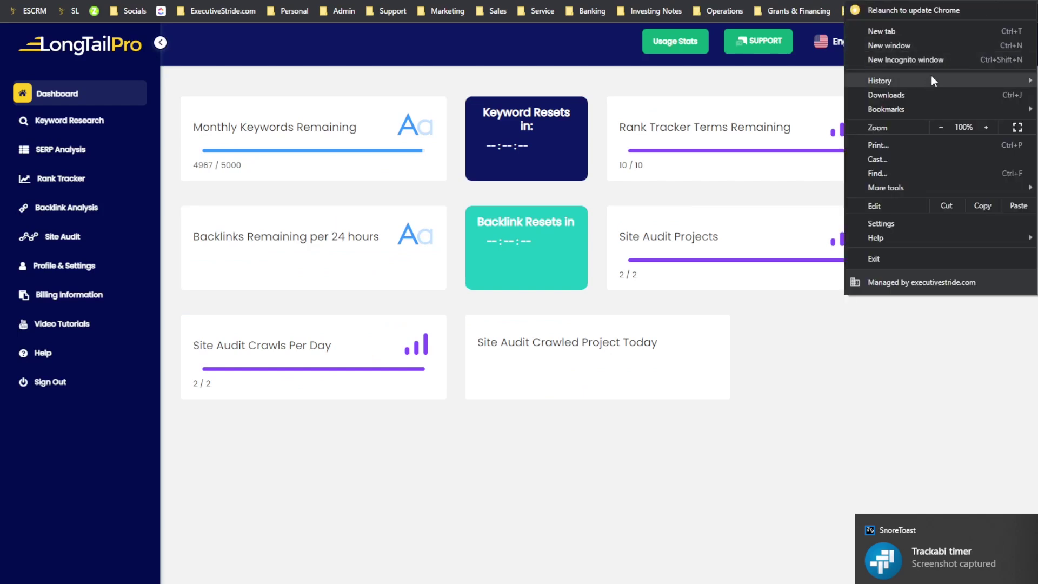
pyautogui.moveTo(914, 81)
pyautogui.click(657, 158)
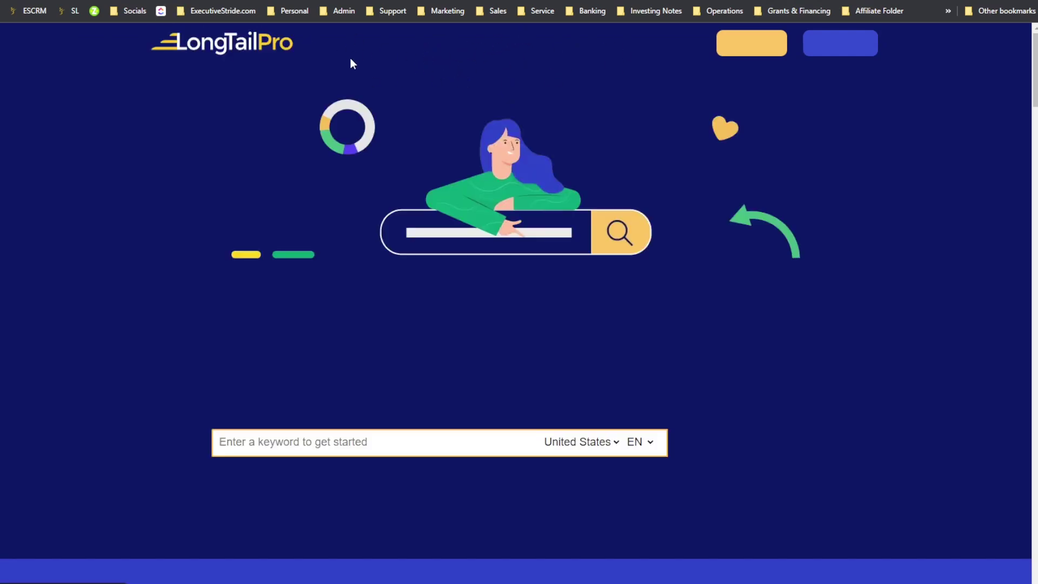
# - Open the Keyword Research product page on LongTailPro's website and review its description
pyautogui.scroll(-2, 470, 119)
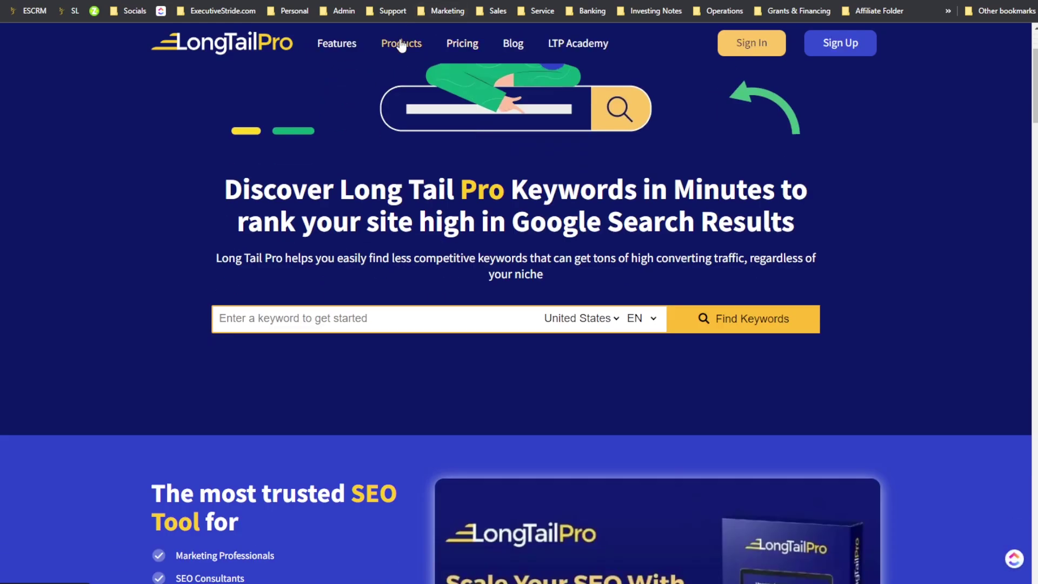
pyautogui.moveTo(403, 44)
pyautogui.scroll(-10, 412, 95)
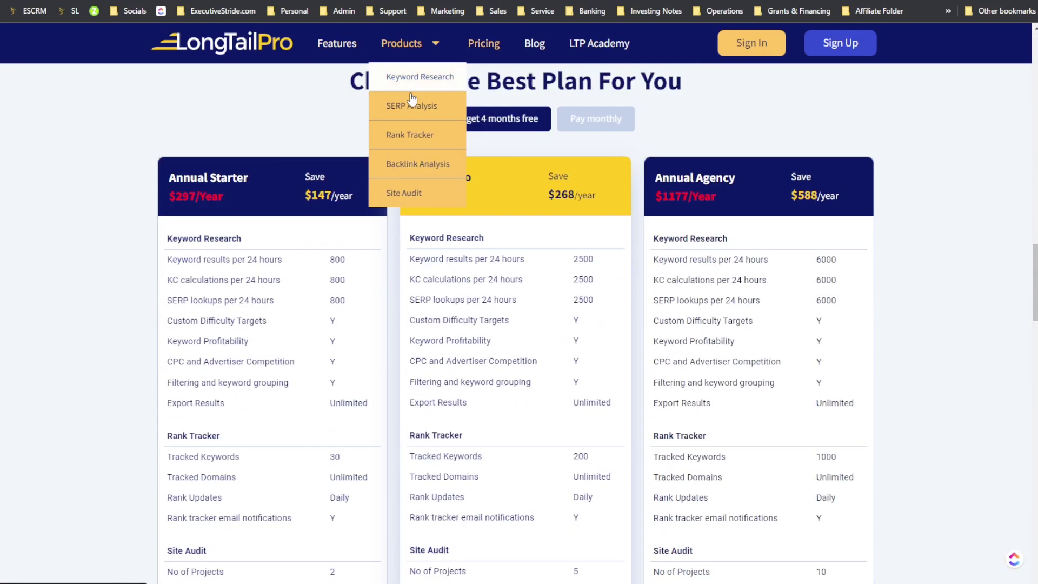
pyautogui.click(416, 107)
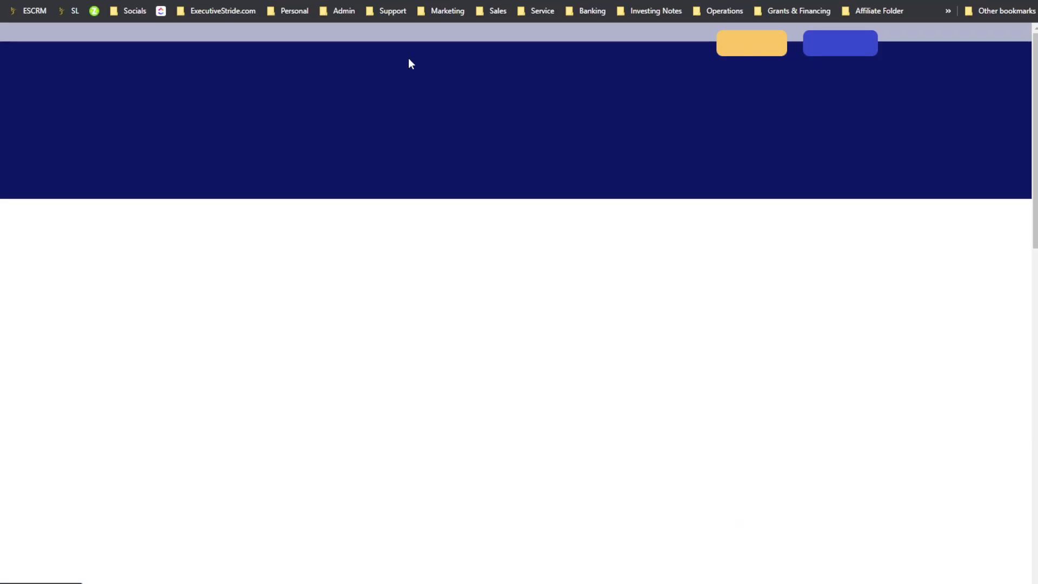
pyautogui.scroll(-15, 410, 178)
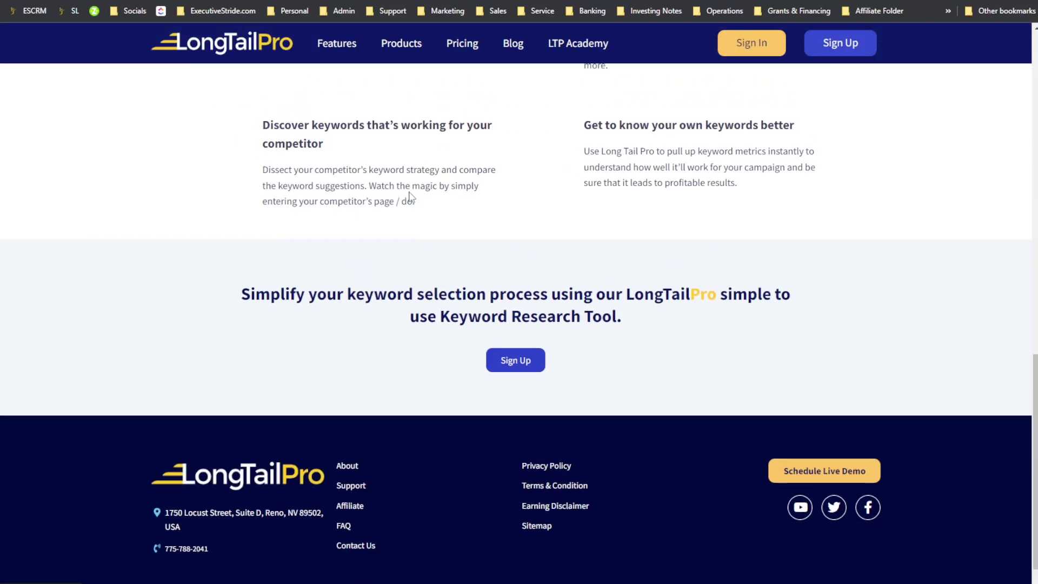
pyautogui.scroll(14, 499, 269)
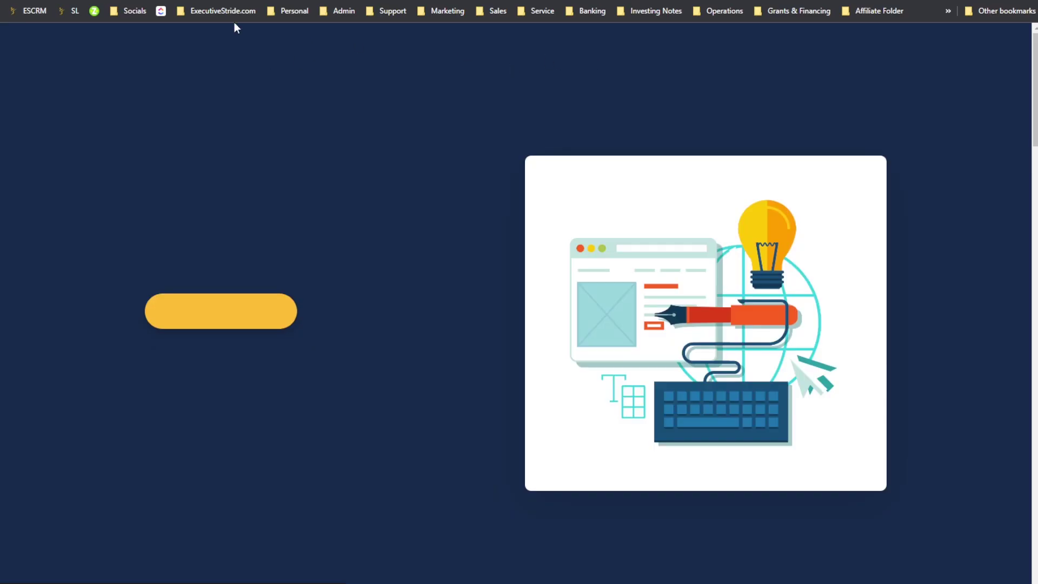
# - Review the Long Tail Pro Academy page's weekly course outline and open the video tutorials in the LongTailPro dashboard
pyautogui.scroll(-2, 491, 197)
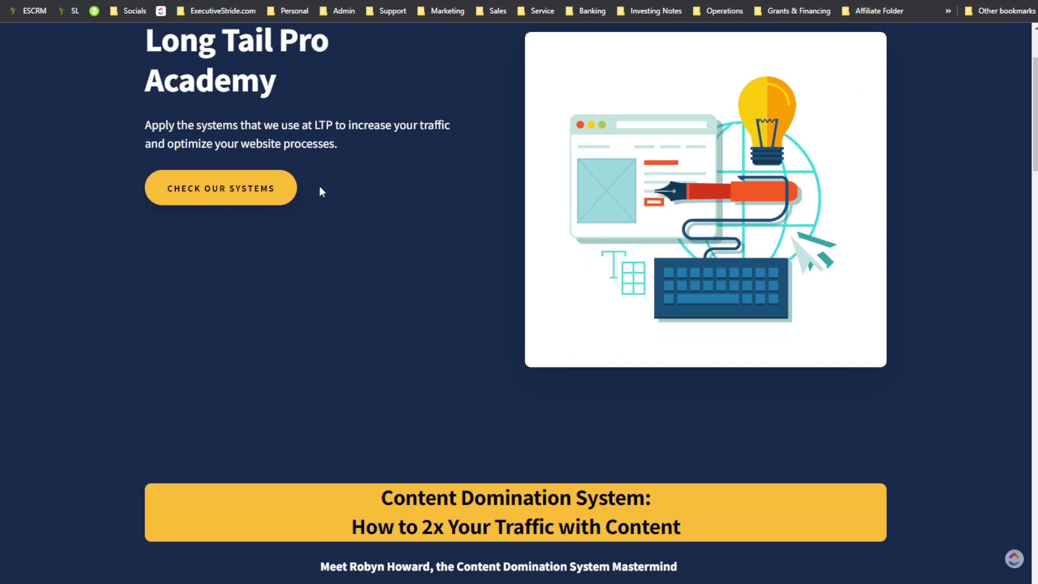
pyautogui.scroll(-15, 301, 209)
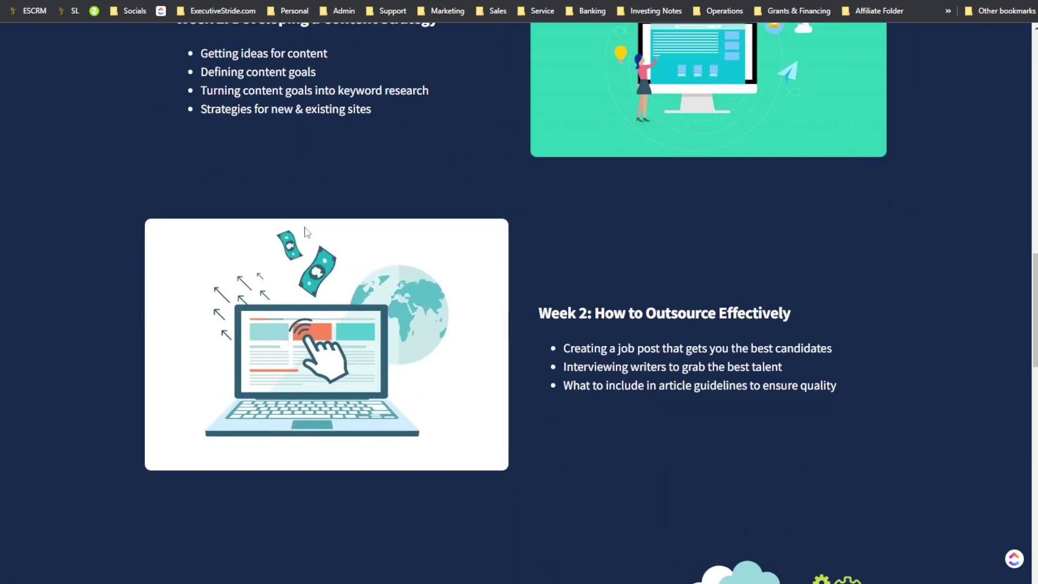
pyautogui.scroll(9, 322, 232)
pyautogui.scroll(-20, 322, 232)
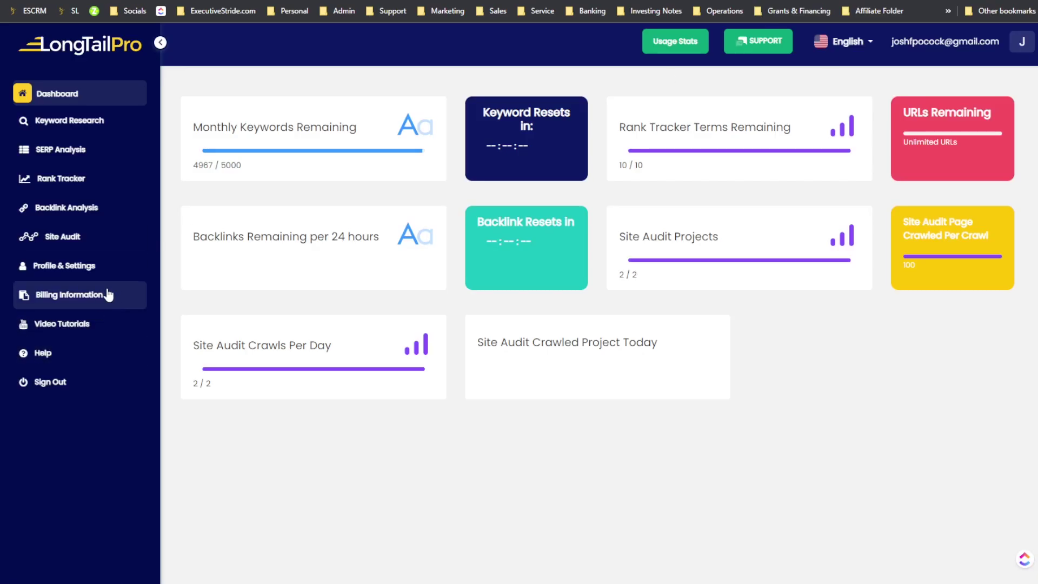
pyautogui.click(43, 321)
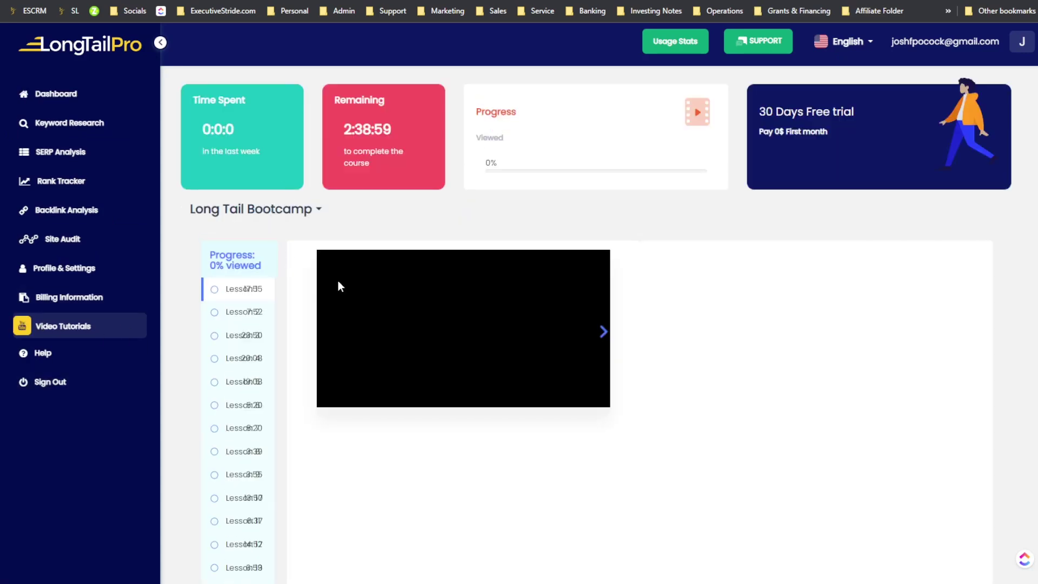
# - View the Long Tail University course and its access requirement in the video tutorials, and switch back to Long Tail Bootcamp
pyautogui.click(318, 209)
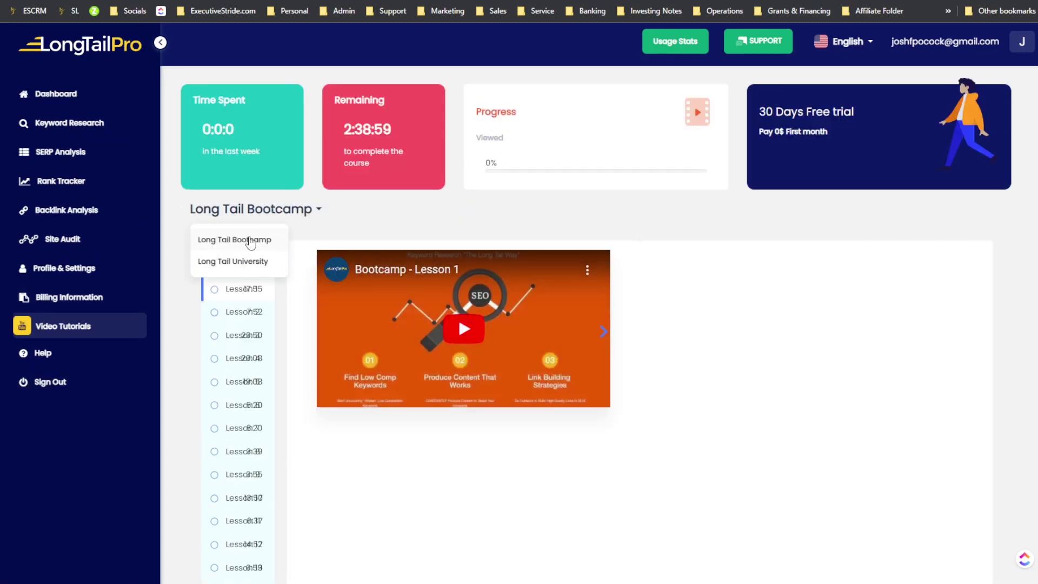
pyautogui.click(247, 262)
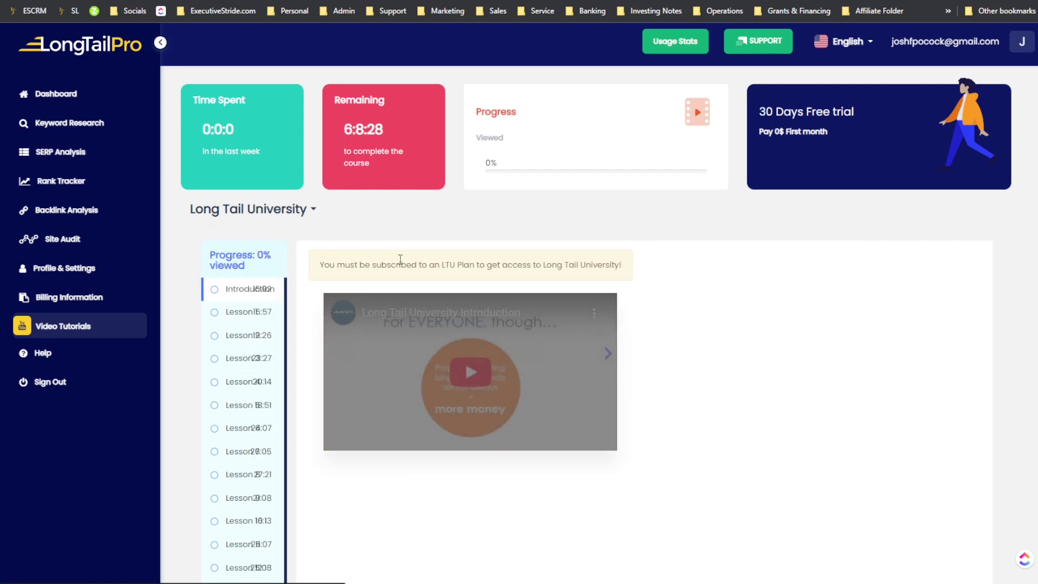
pyautogui.moveTo(446, 269); pyautogui.dragTo(493, 258)
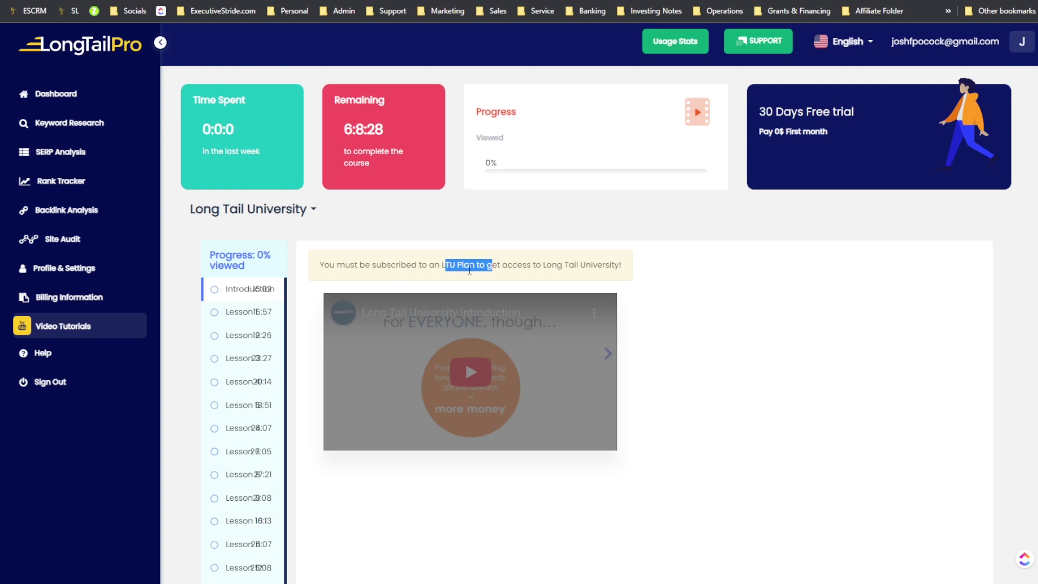
pyautogui.click(484, 268)
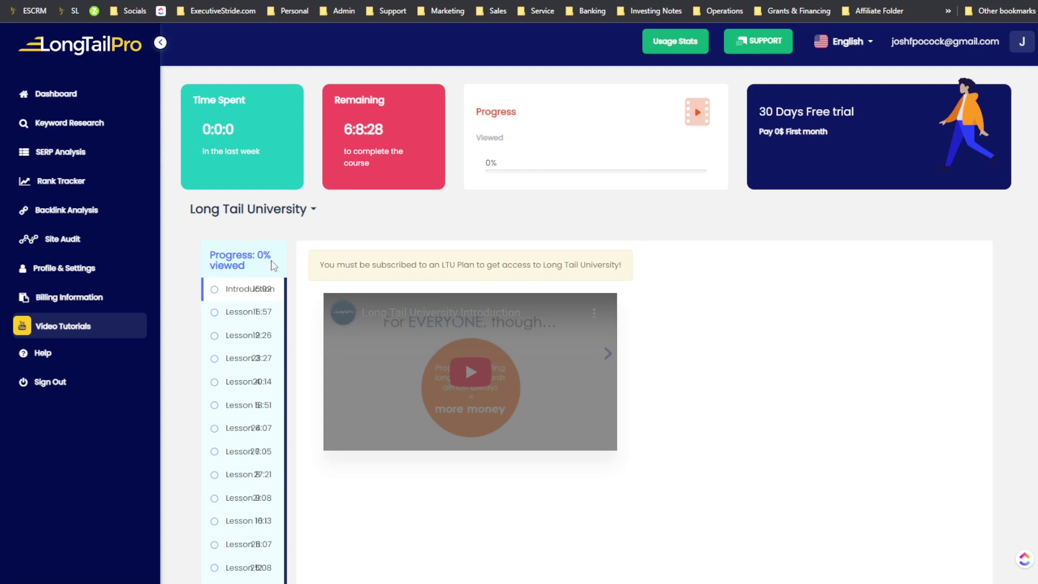
pyautogui.click(262, 211)
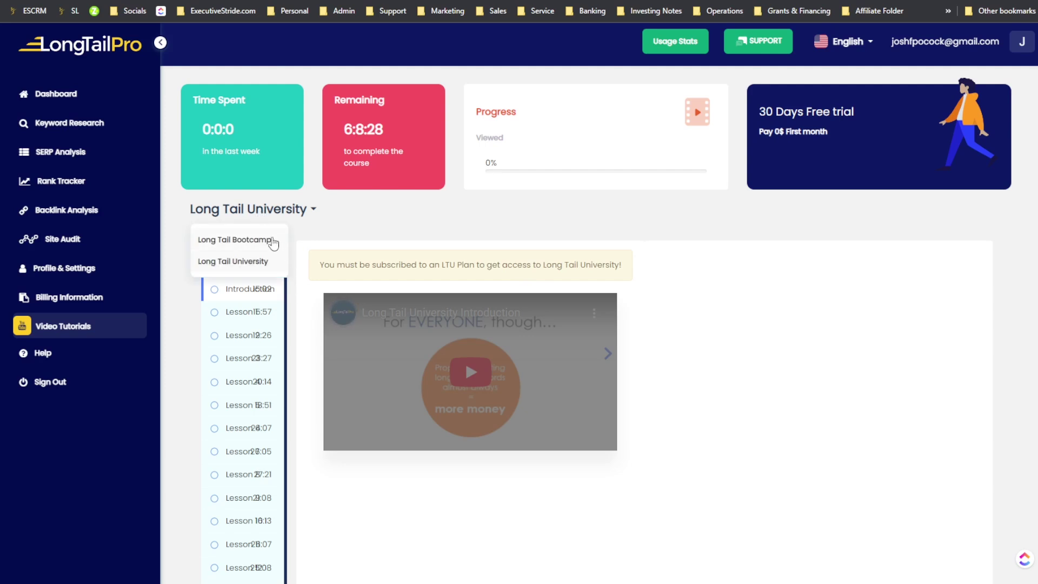
pyautogui.click(272, 244)
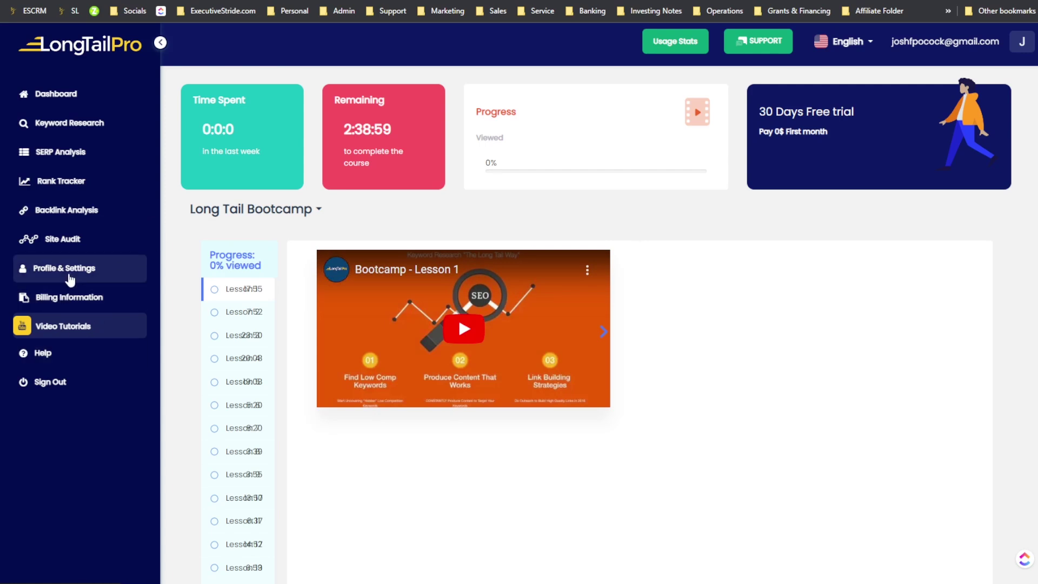
# - Open the dashboard, check the available interface languages, and review the Usage Stats for keywords, rank tracker terms and site audit domains
pyautogui.click(69, 96)
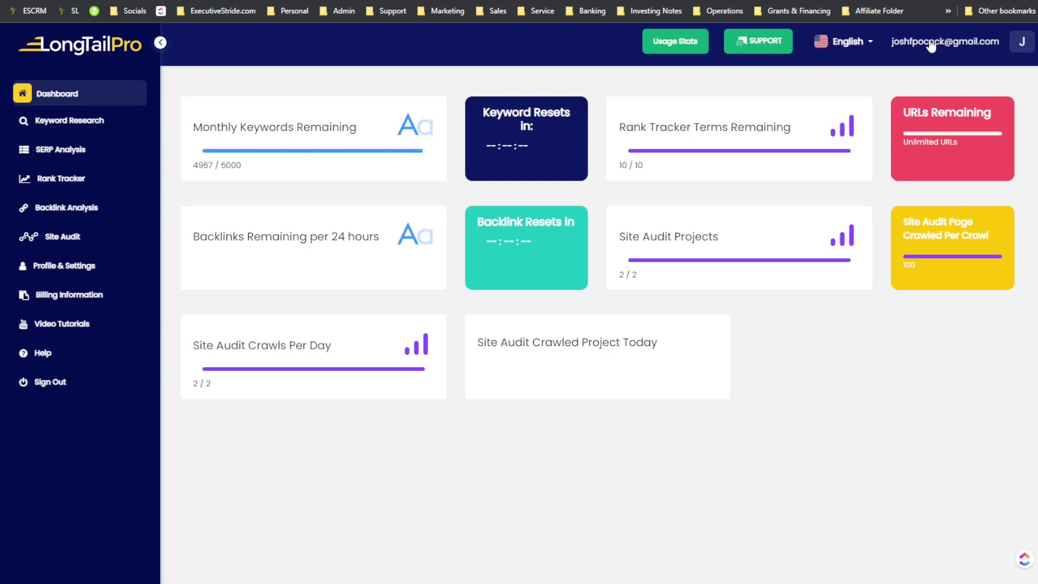
pyautogui.click(854, 46)
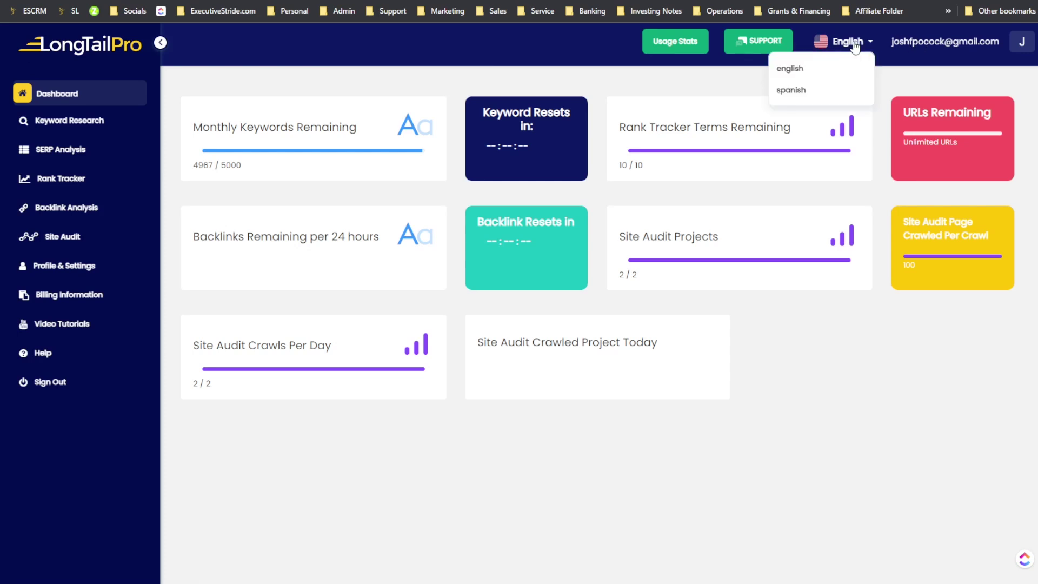
pyautogui.click(684, 43)
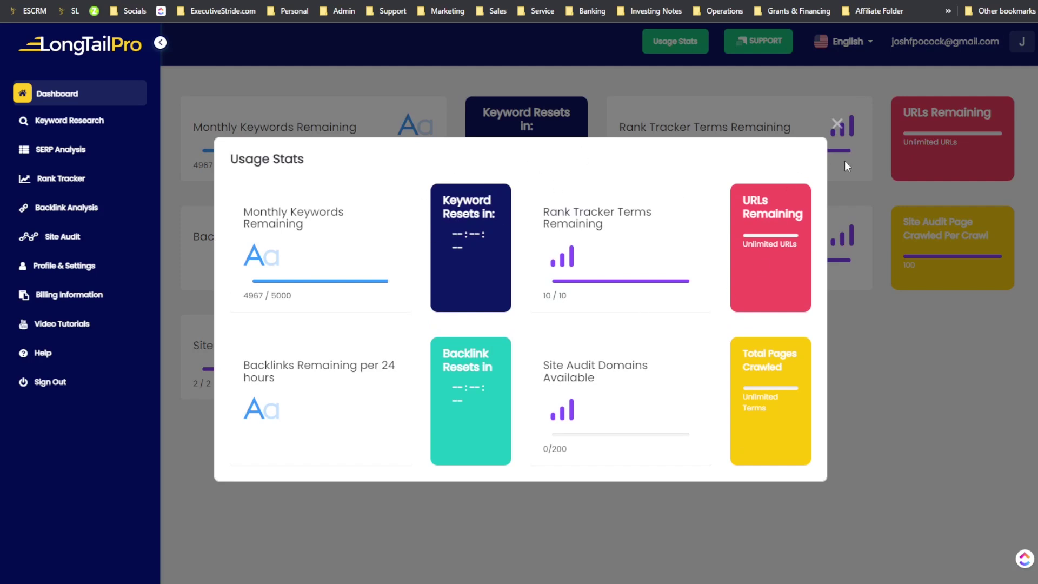
pyautogui.doubleClick(253, 295)
pyautogui.click(301, 222)
pyautogui.moveTo(589, 223); pyautogui.dragTo(698, 231)
pyautogui.moveTo(586, 378); pyautogui.dragTo(696, 390)
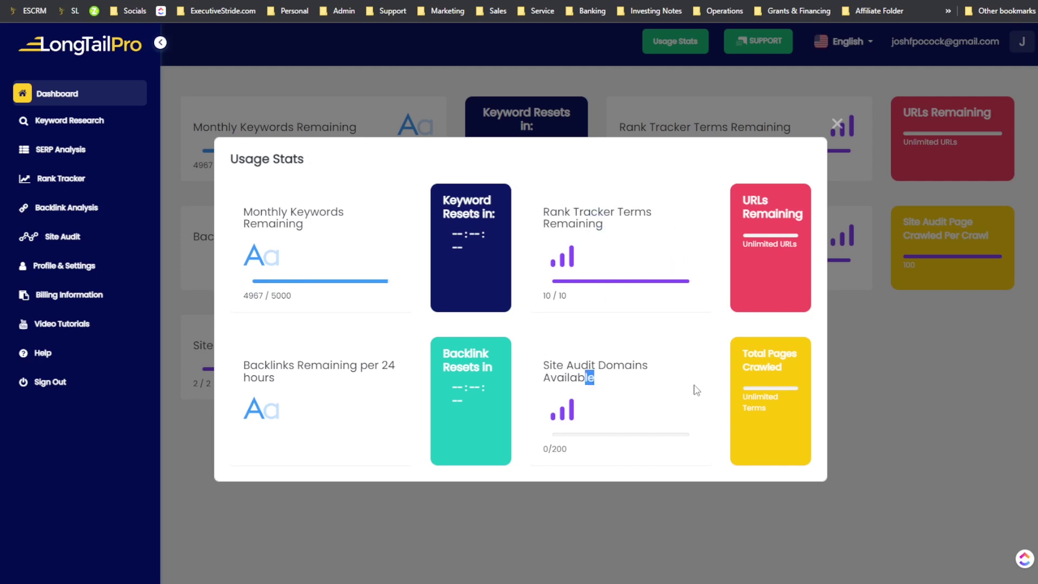
pyautogui.click(845, 130)
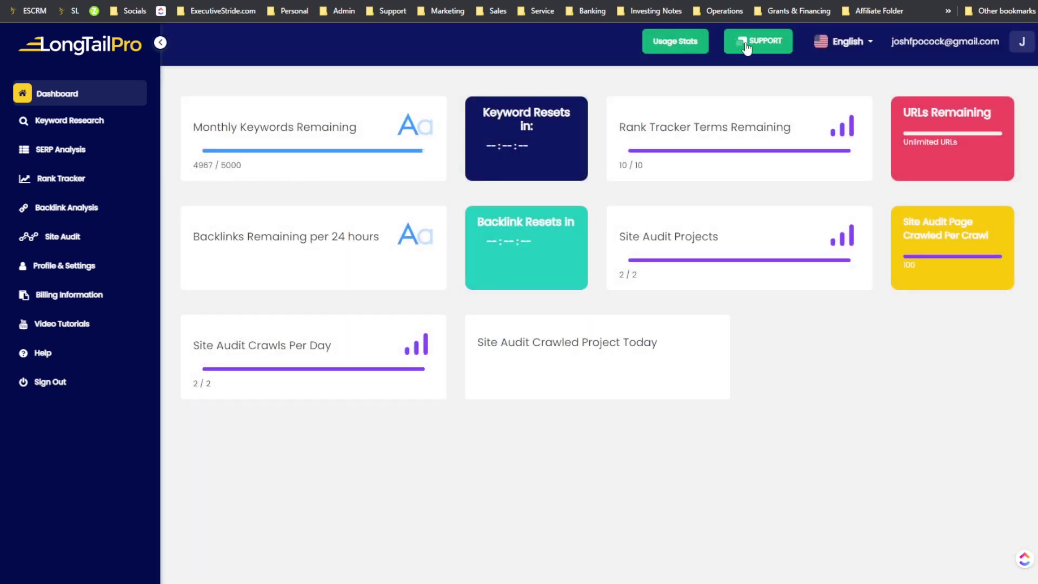
# - Take a look at the support chat, close it, and go to the Keyword Research tool
pyautogui.click(746, 47)
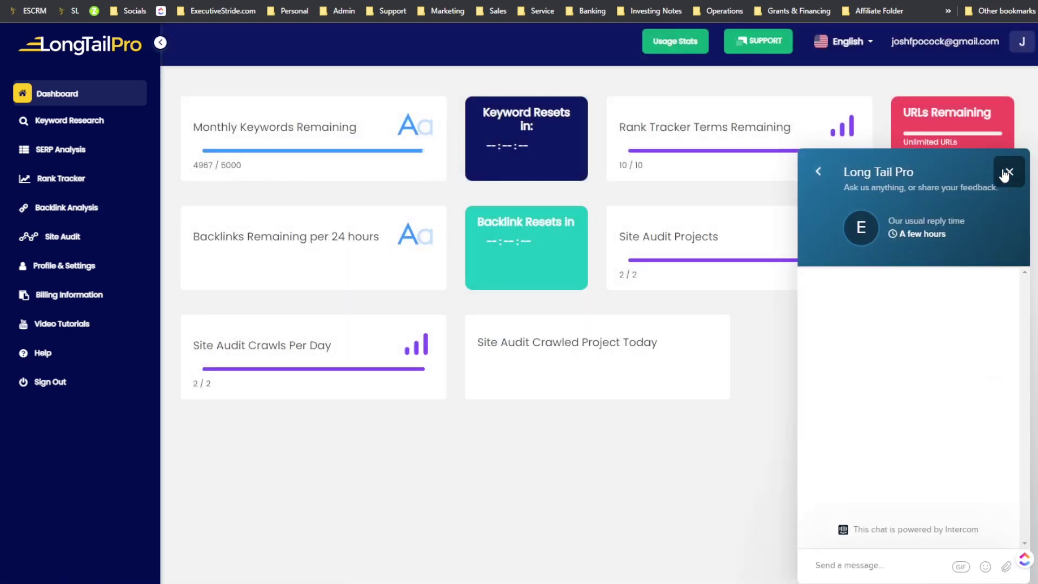
pyautogui.click(1008, 173)
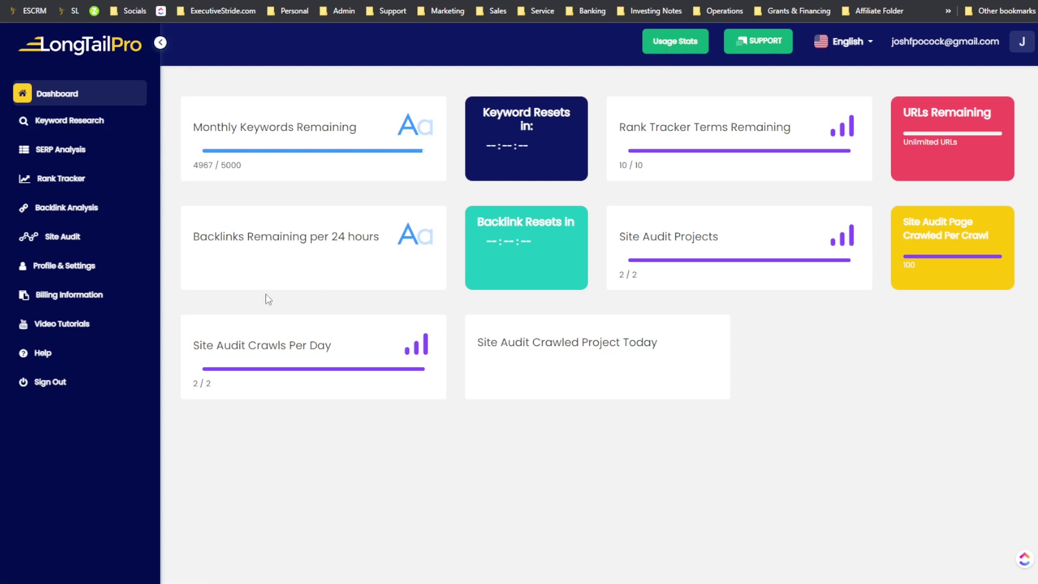
pyautogui.click(112, 123)
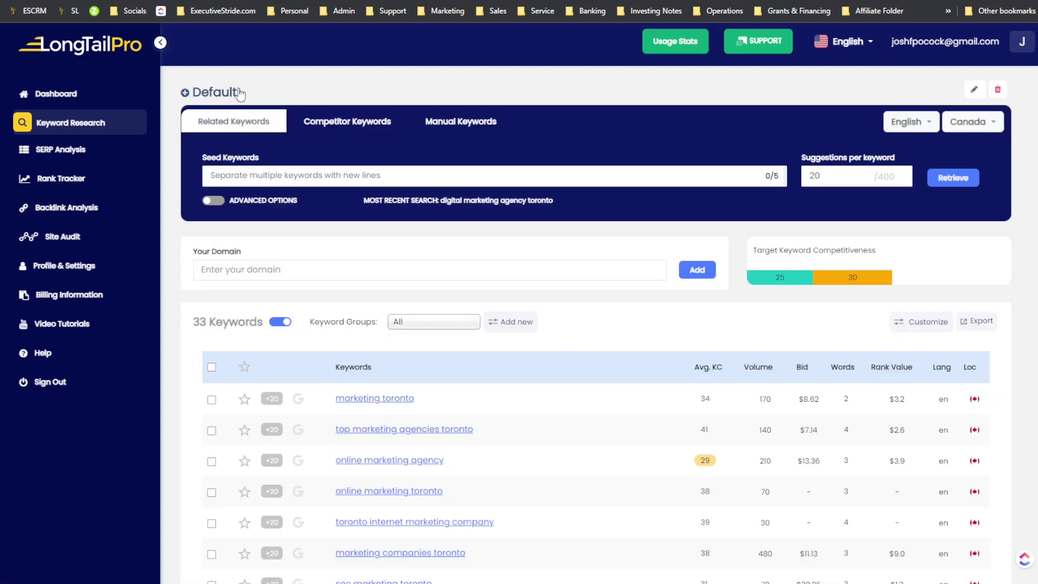
pyautogui.click(240, 94)
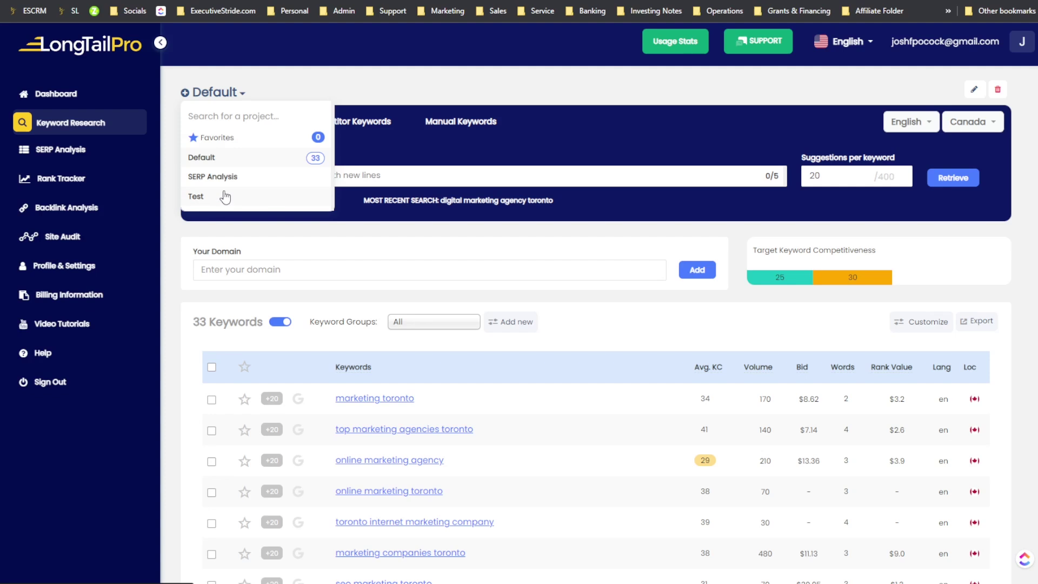
pyautogui.click(185, 92)
pyautogui.click(516, 310)
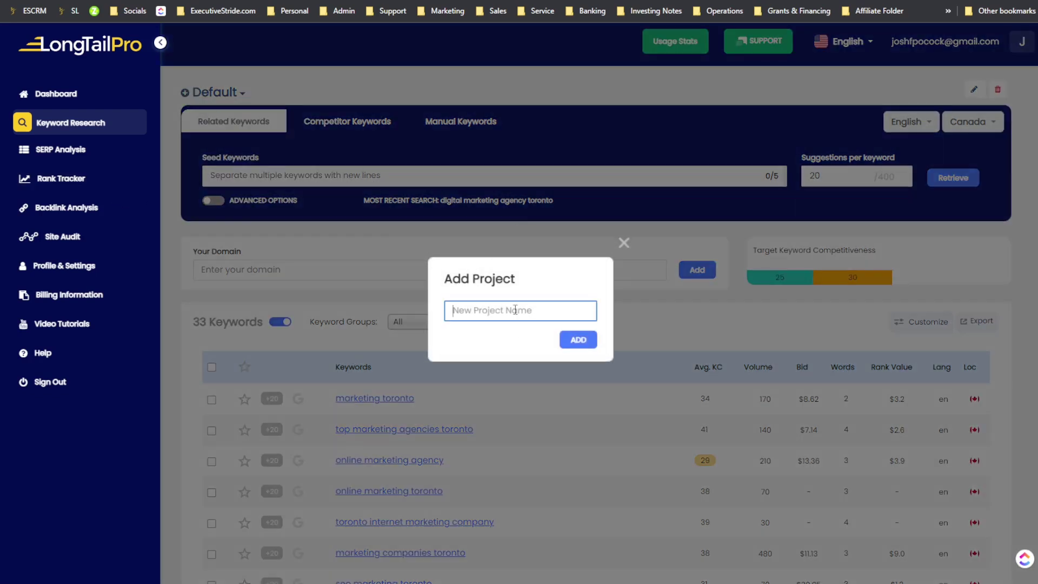
pyautogui.write('Test')
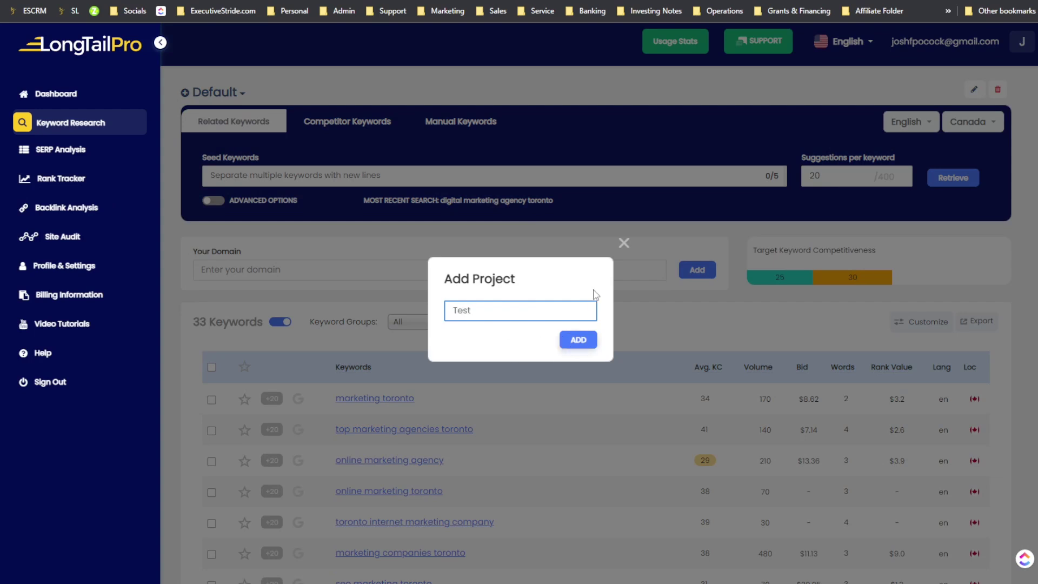
pyautogui.click(623, 244)
# - Switch the Keyword Research tool from the Default project to the existing Test project
pyautogui.click(208, 96)
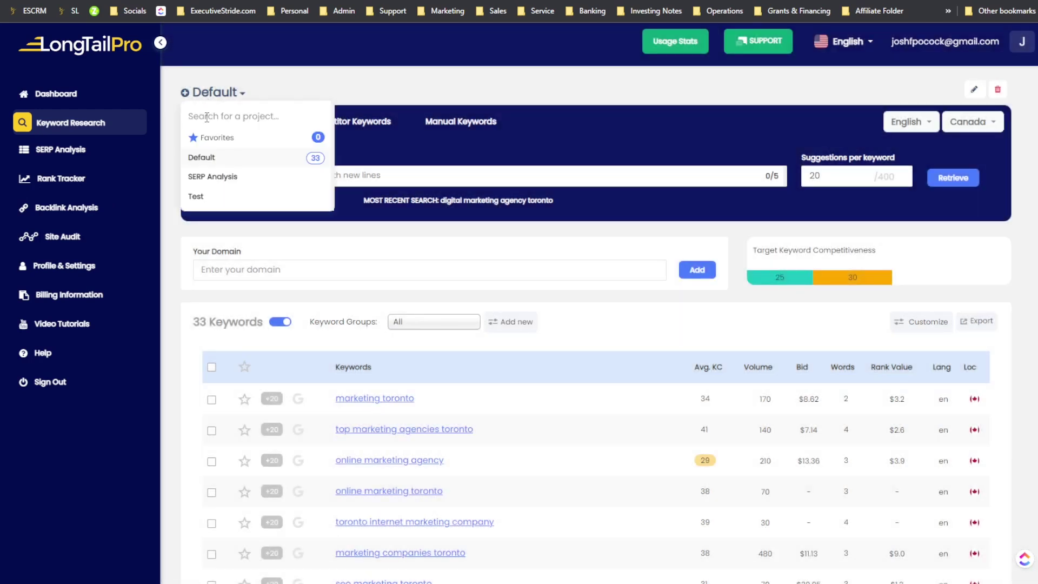
pyautogui.click(196, 196)
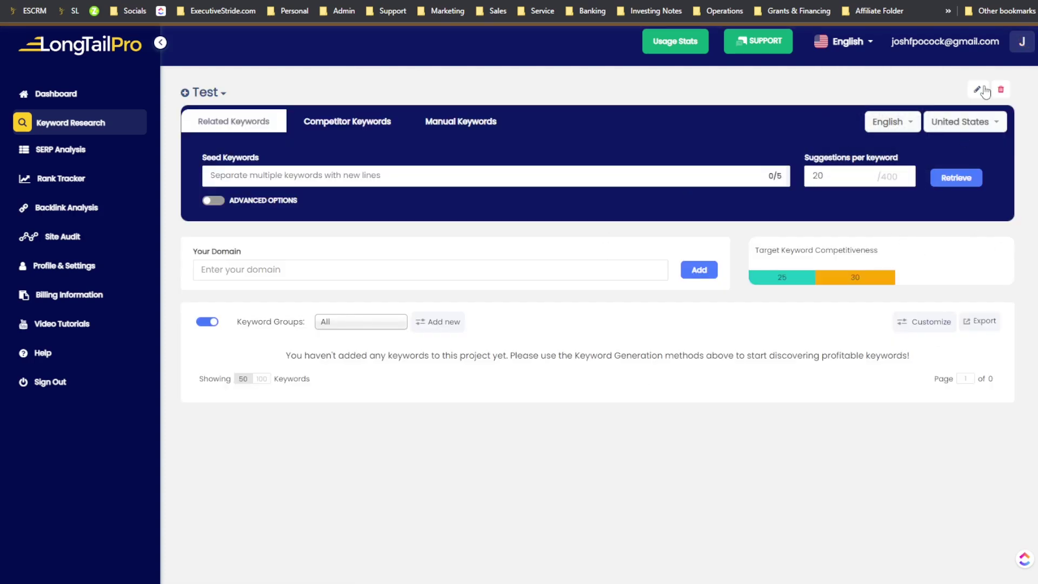
pyautogui.click(979, 90)
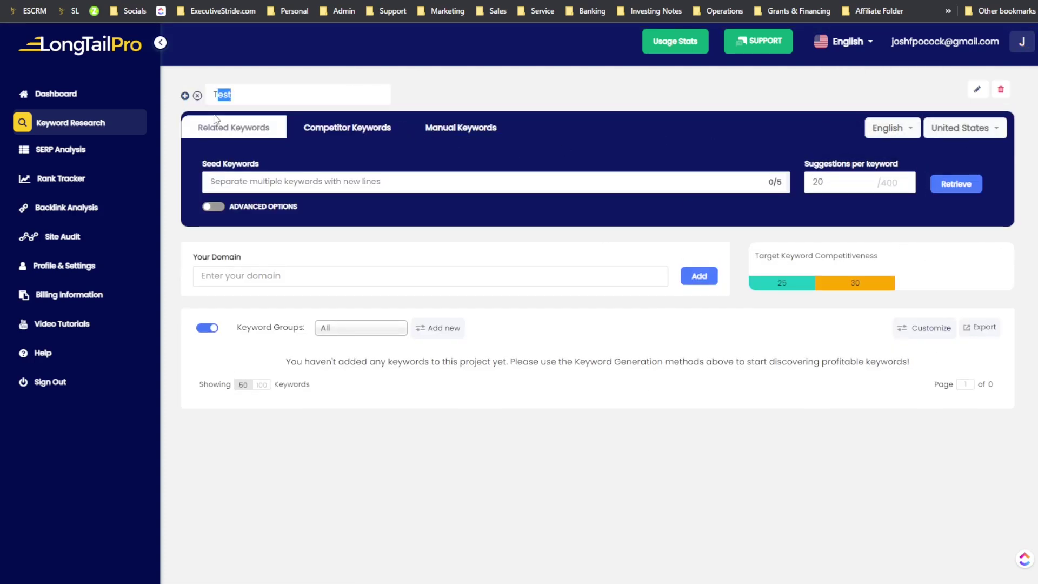
pyautogui.doubleClick(222, 95)
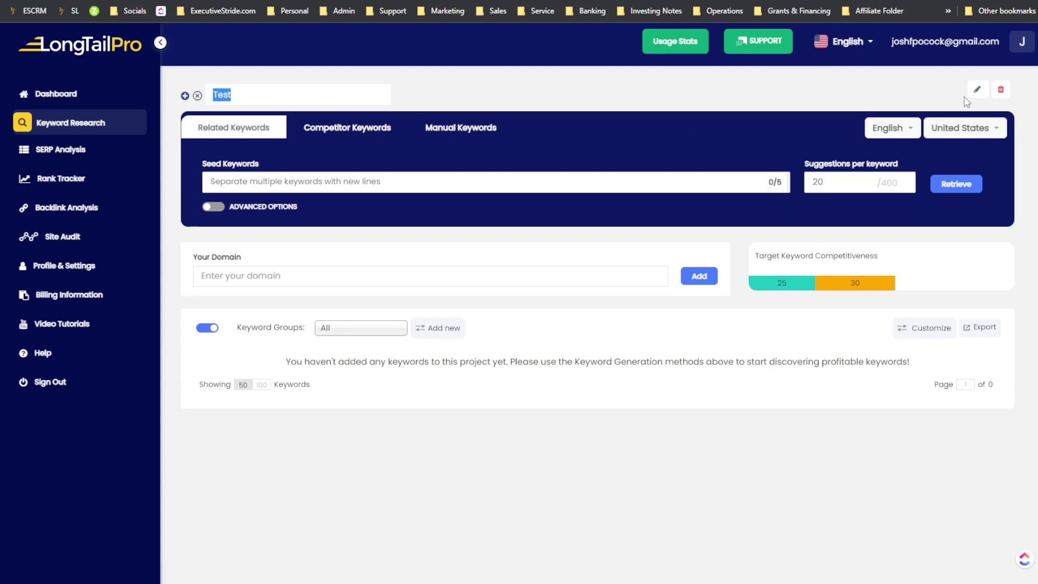
pyautogui.click(992, 93)
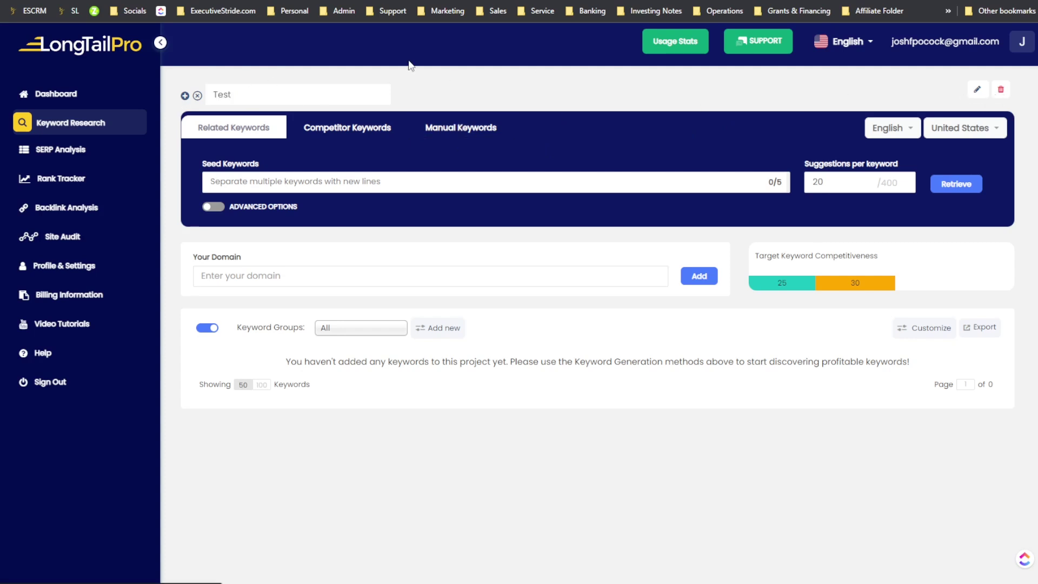
pyautogui.click(197, 96)
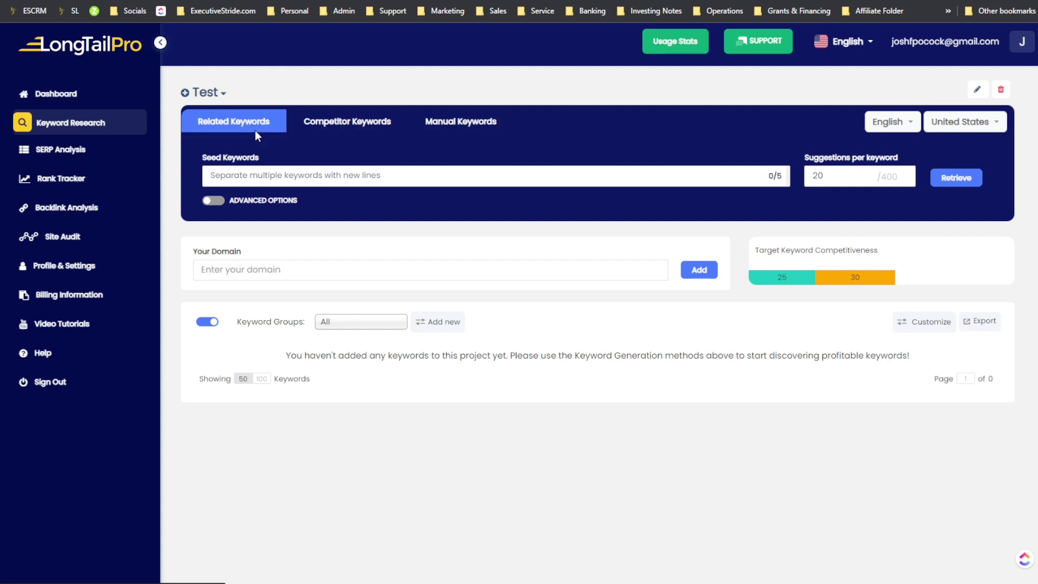
# - Look at the input options for the Competitor Keywords and Manual Keywords methods in the Test project
pyautogui.click(335, 127)
pyautogui.click(307, 171)
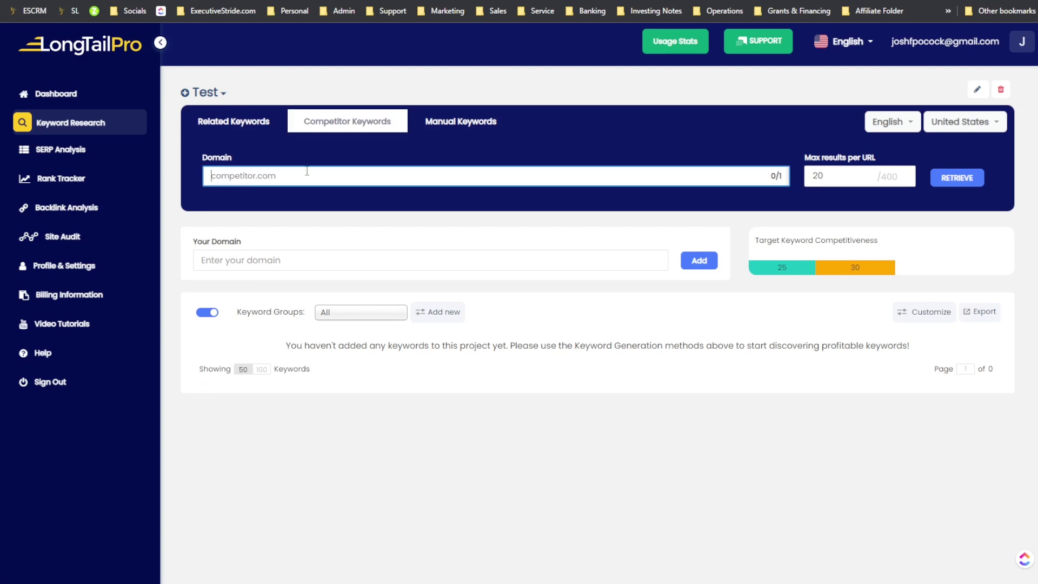
pyautogui.click(445, 124)
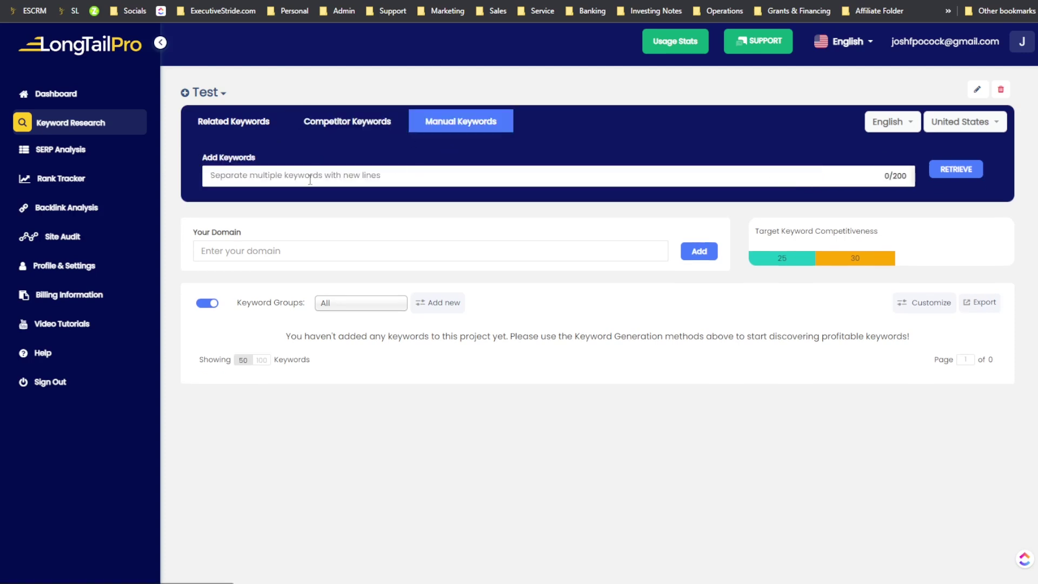
pyautogui.click(236, 177)
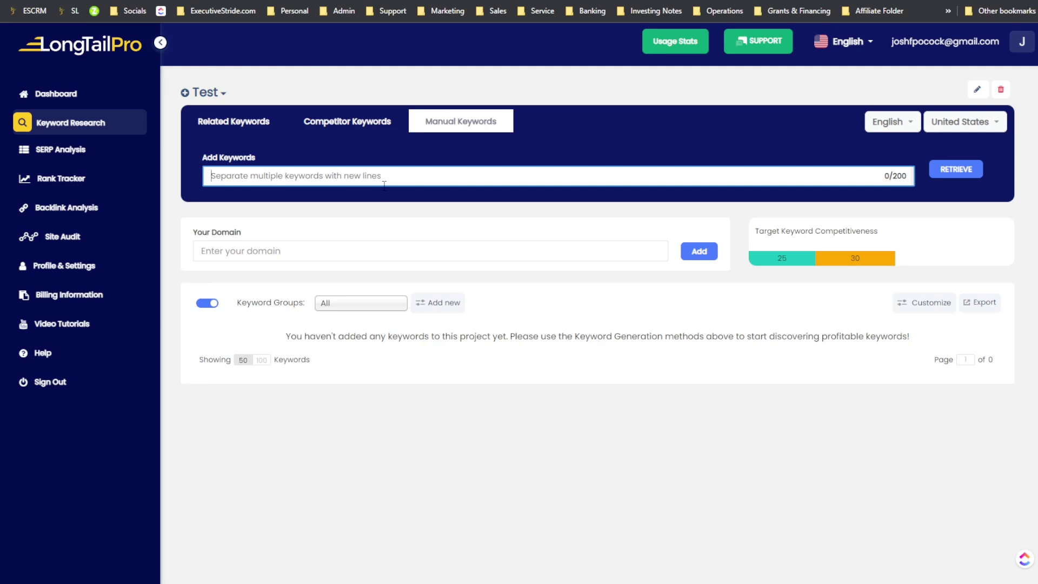
# - Return to the Related Keywords method and add "how to start a digital marketing agency" as a seed keyword
pyautogui.click(234, 122)
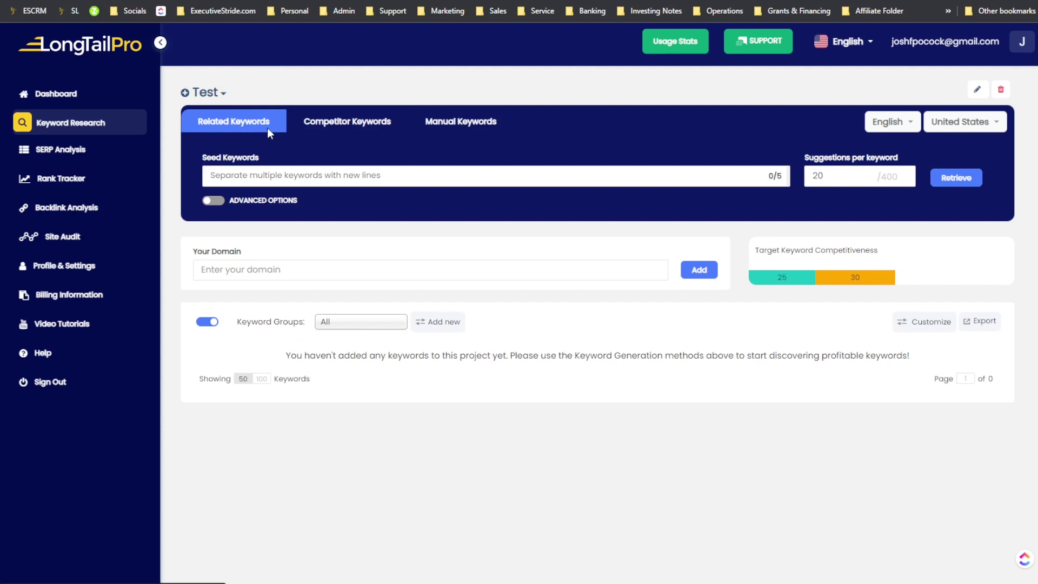
pyautogui.click(296, 170)
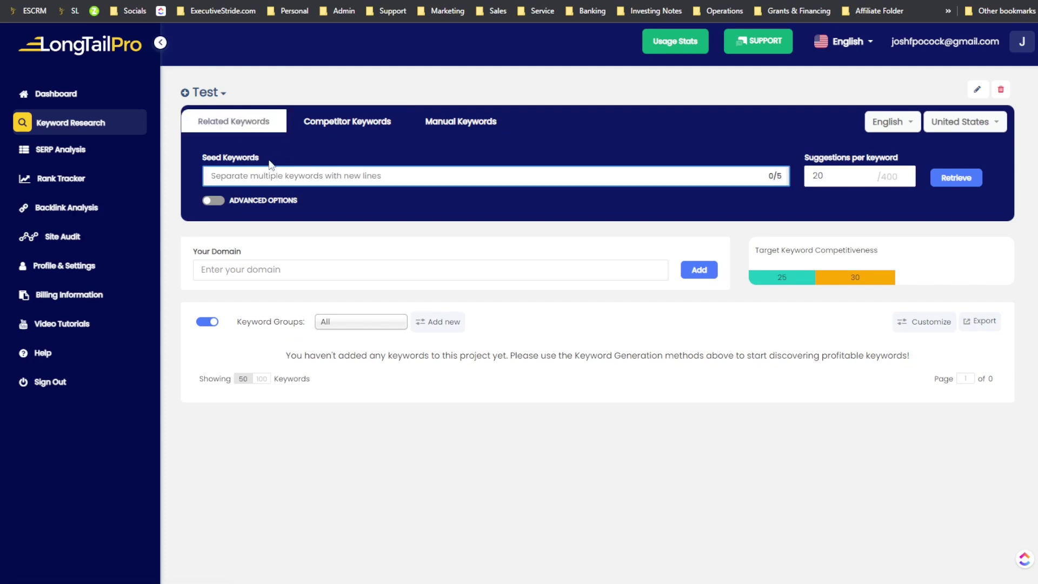
pyautogui.tripleClick(252, 160)
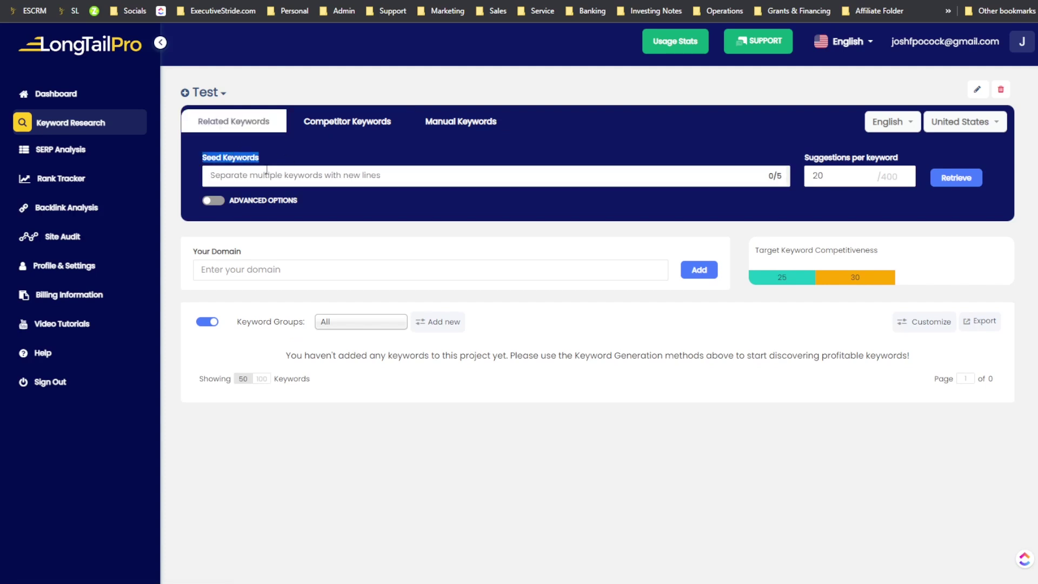
pyautogui.click(267, 170)
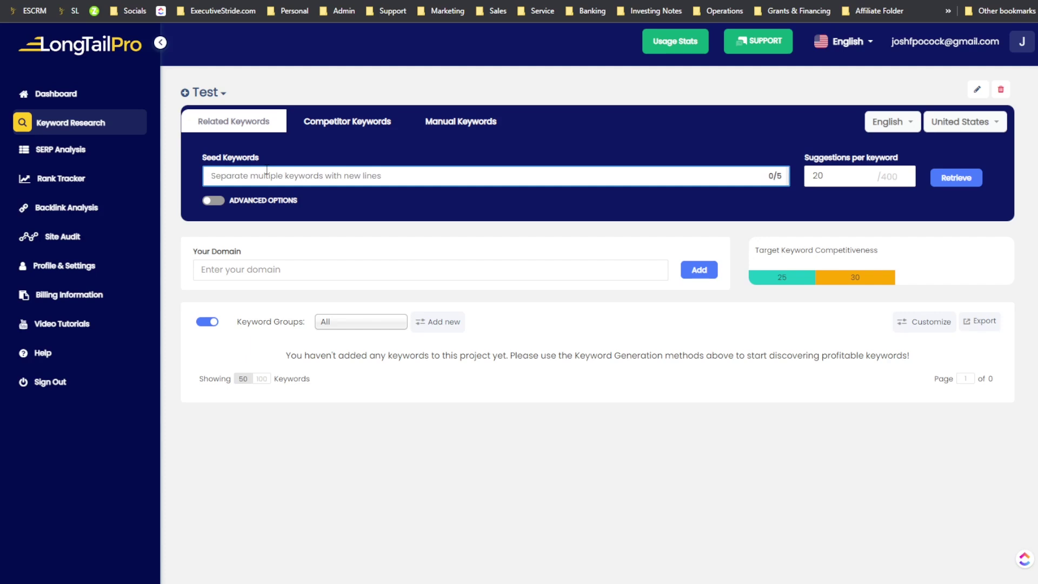
pyautogui.write('how')
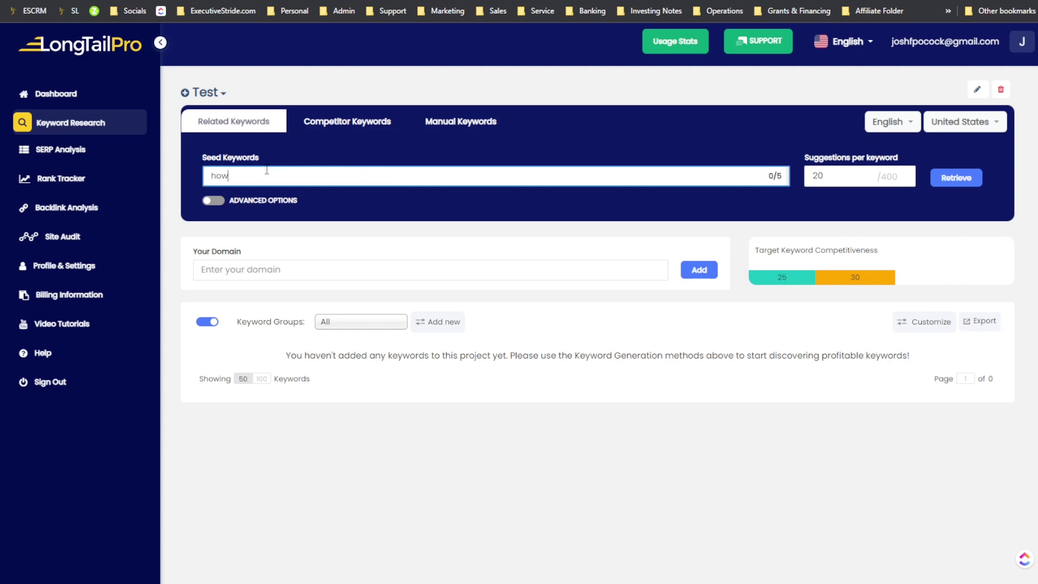
pyautogui.write(' to sto')
pyautogui.write('rt a digital marketing agency')
pyautogui.press('Return')
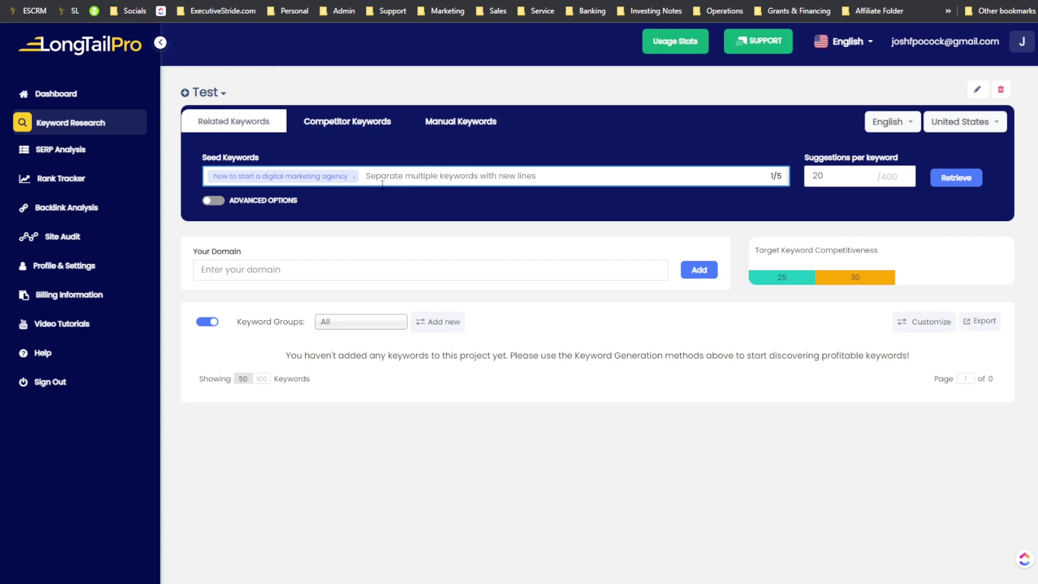
# - Review the entered seed keyword, the seed keyword limit, and the setting for suggestions per keyword
pyautogui.doubleClick(301, 176)
pyautogui.click(381, 176)
pyautogui.doubleClick(792, 184)
pyautogui.click(792, 185)
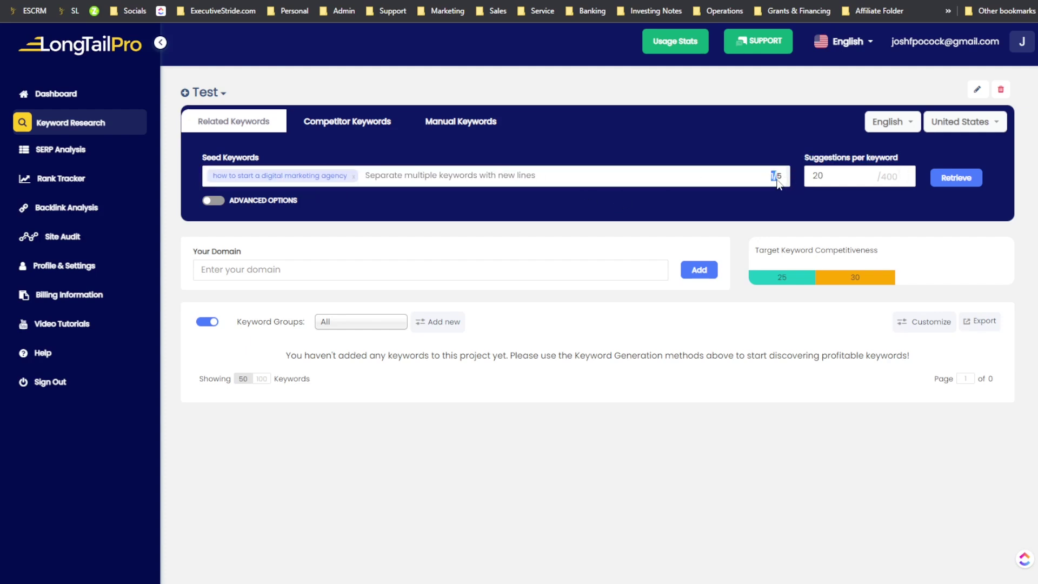
pyautogui.moveTo(852, 160); pyautogui.dragTo(885, 160)
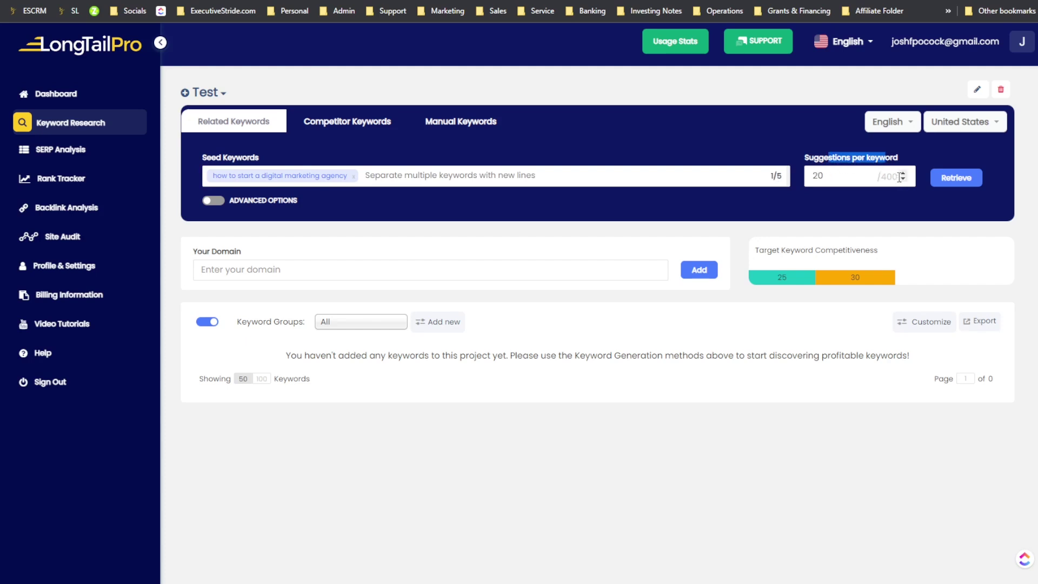
pyautogui.click(848, 176)
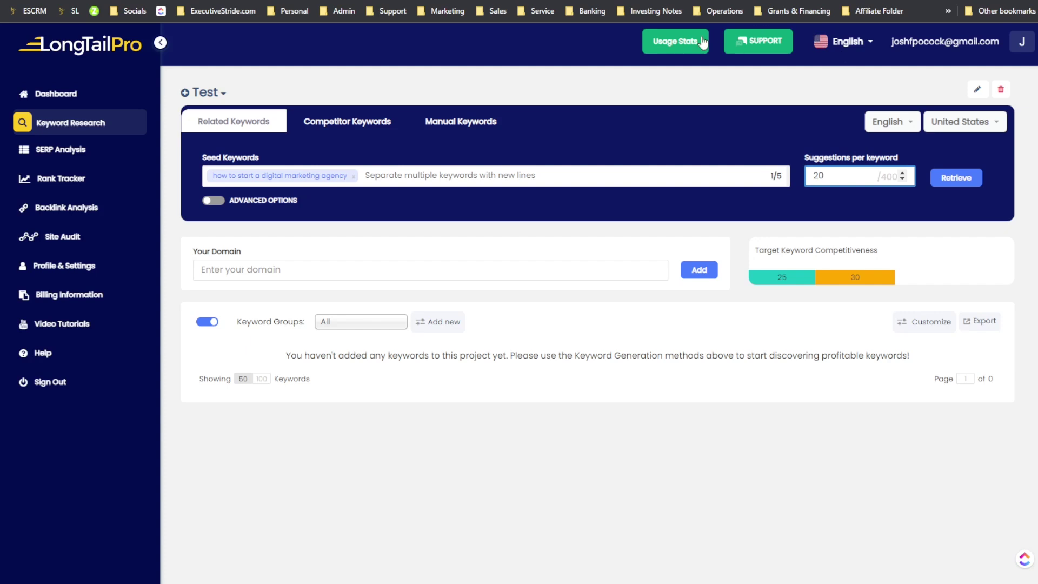
# - Check the remaining monthly keyword allowance in the account's usage statistics and close them
pyautogui.click(682, 43)
pyautogui.moveTo(243, 295); pyautogui.dragTo(329, 300)
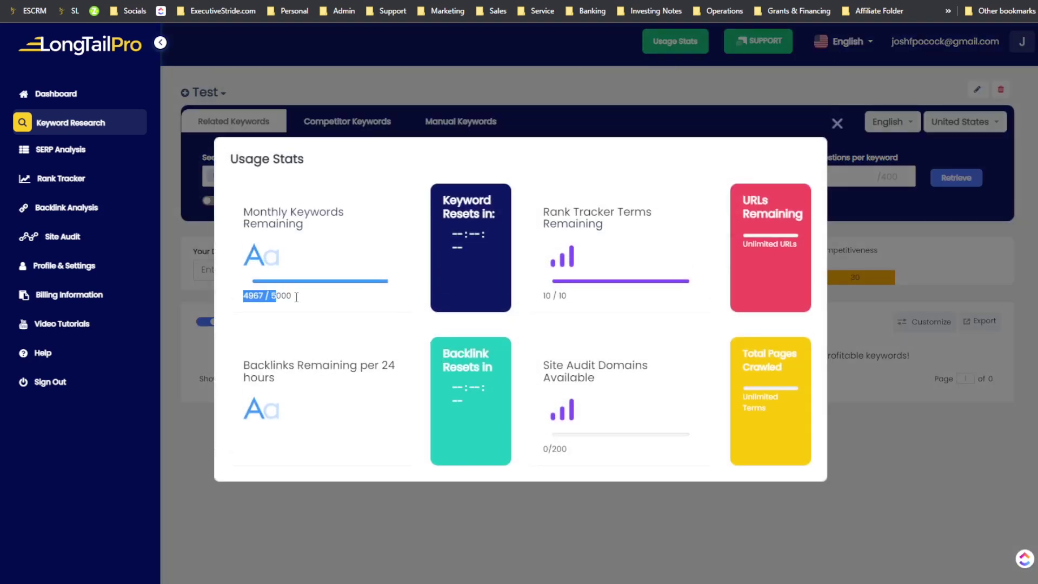
pyautogui.click(348, 291)
pyautogui.click(845, 138)
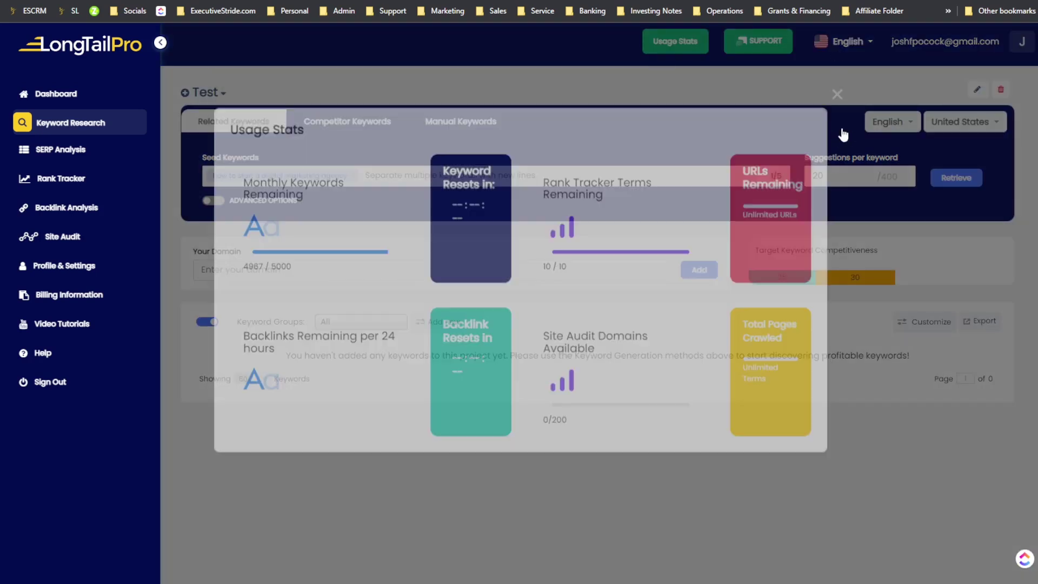
# - Examine the number of suggestions requested per seed keyword against its maximum limit
pyautogui.click(851, 184)
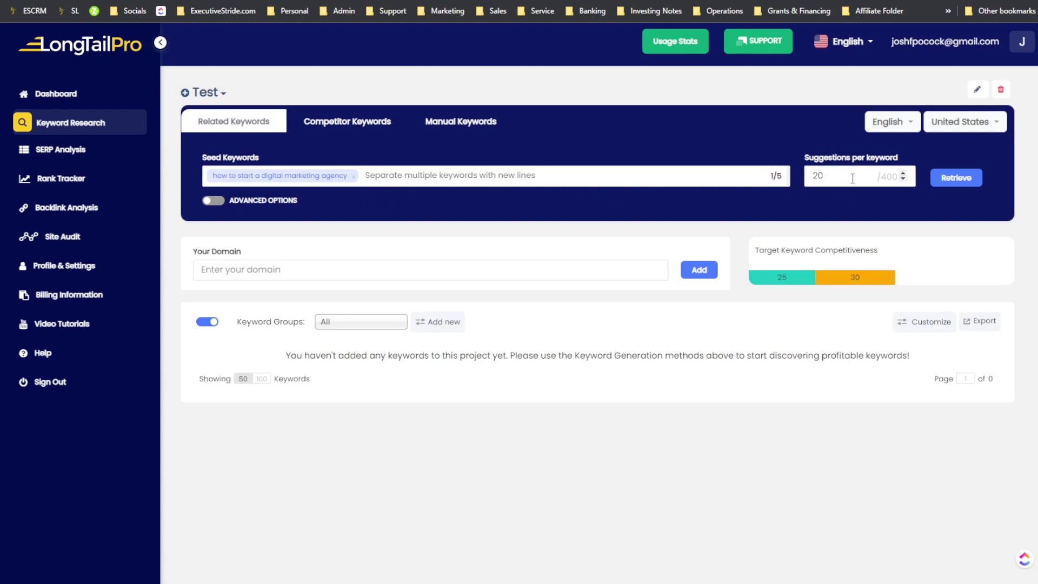
pyautogui.moveTo(819, 177); pyautogui.dragTo(829, 180)
pyautogui.doubleClick(817, 177)
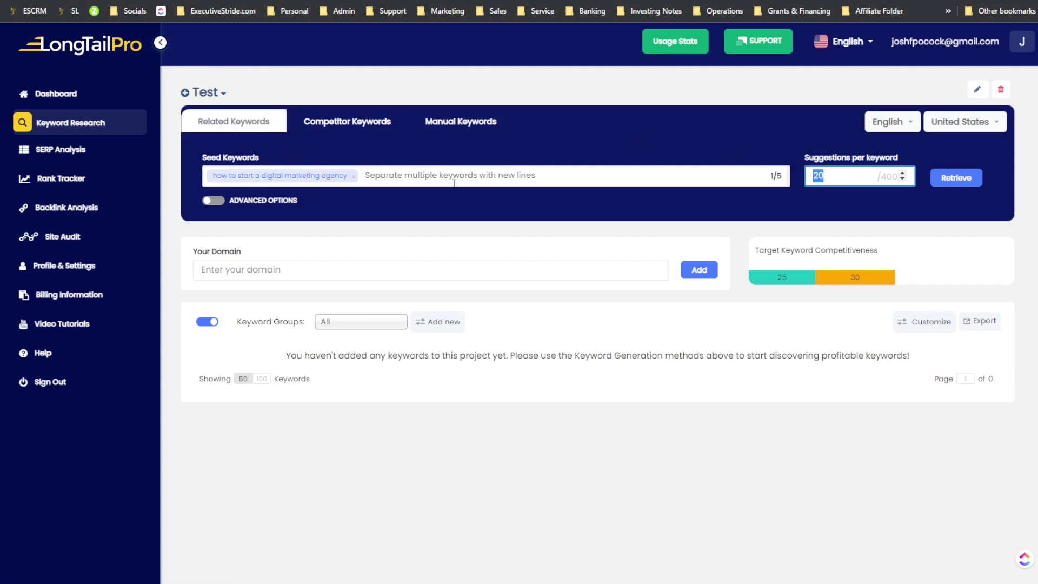
pyautogui.click(889, 178)
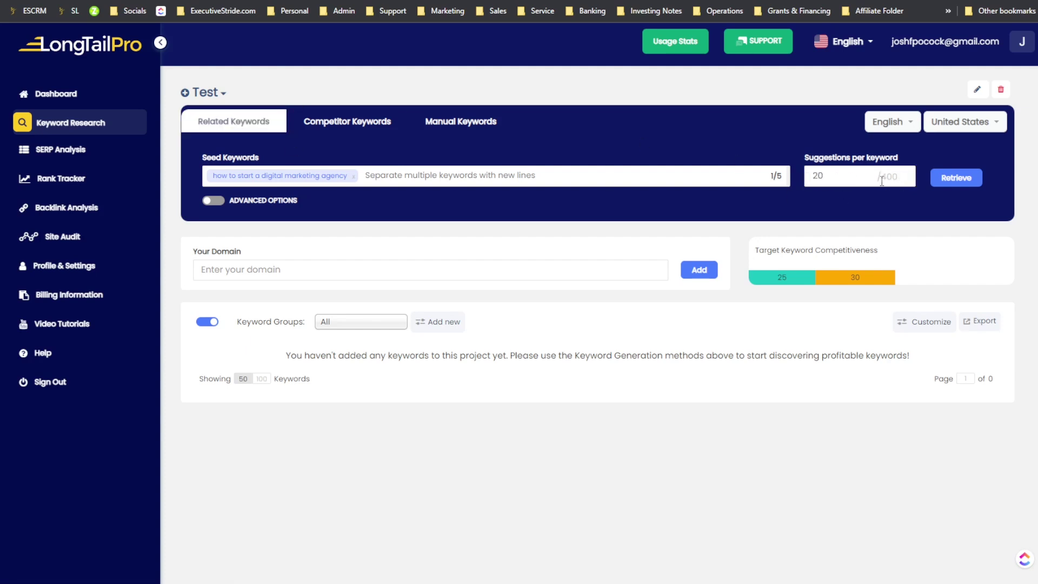
# - Look through the advanced options for monthly searches, suggested bid and advertiser competition, and hide them again
pyautogui.click(218, 200)
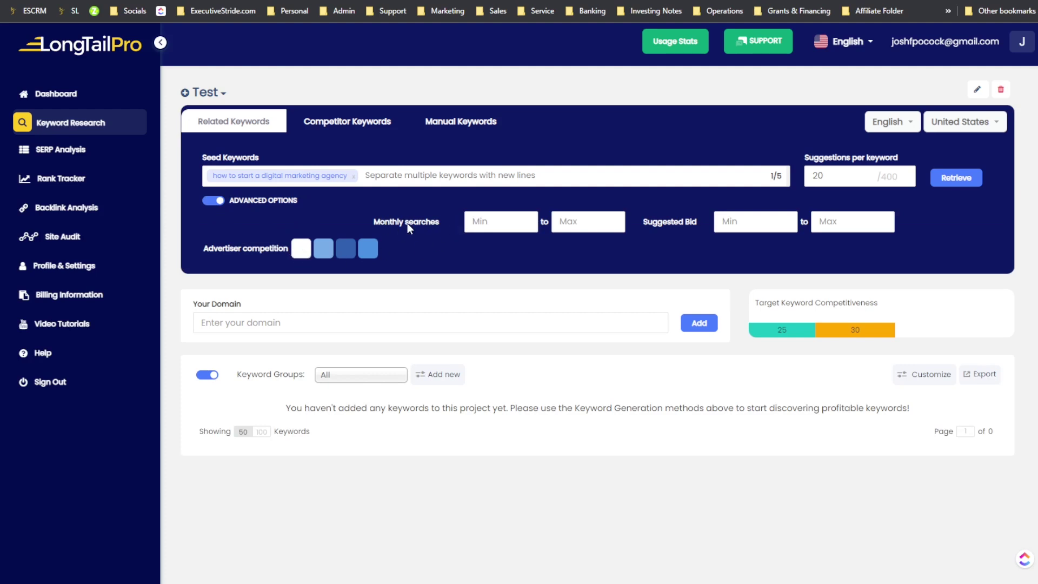
pyautogui.click(477, 222)
pyautogui.click(586, 223)
pyautogui.click(725, 222)
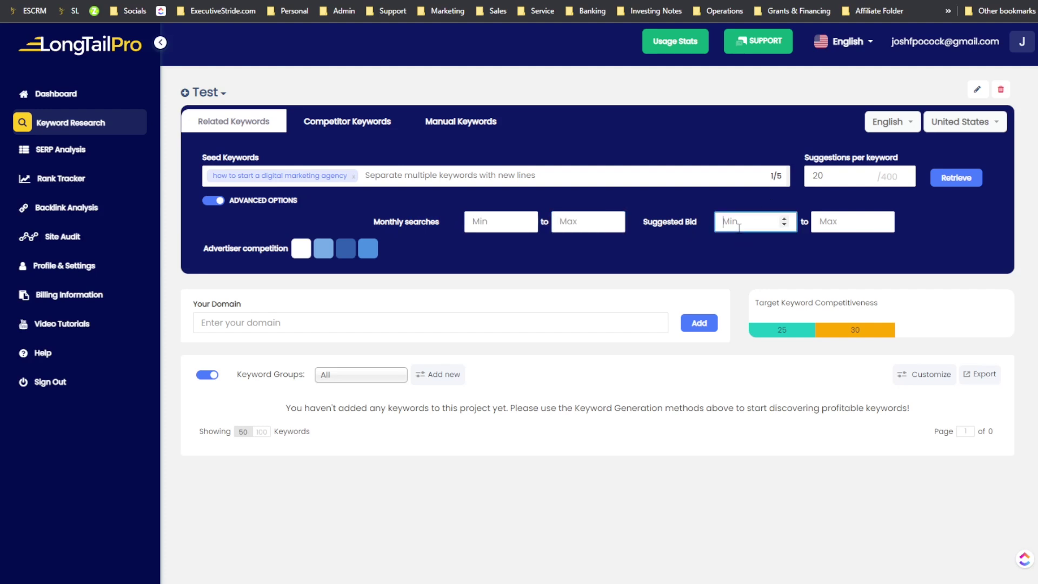
pyautogui.click(844, 222)
pyautogui.click(309, 249)
pyautogui.click(322, 249)
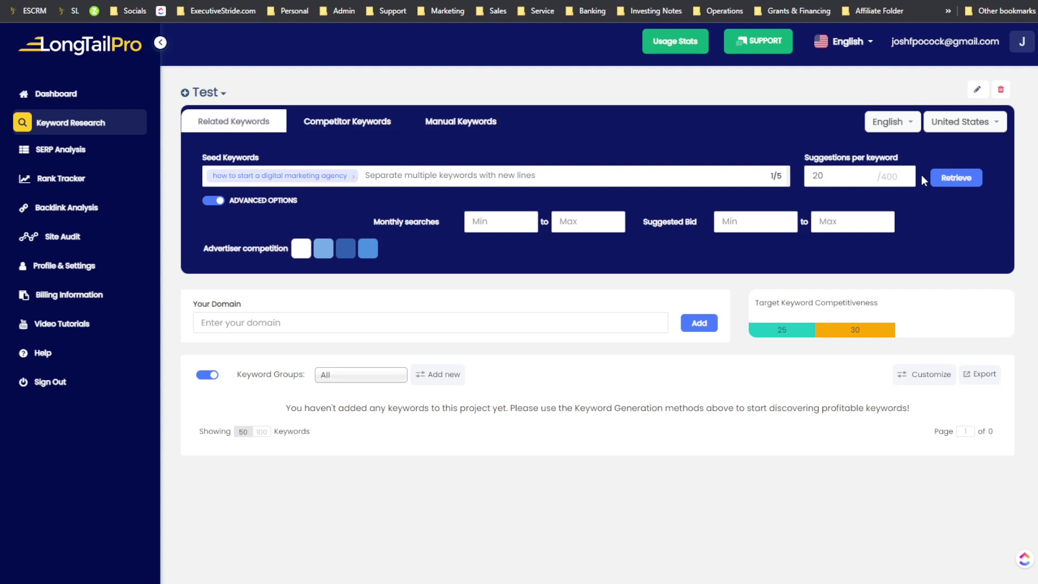
pyautogui.click(218, 202)
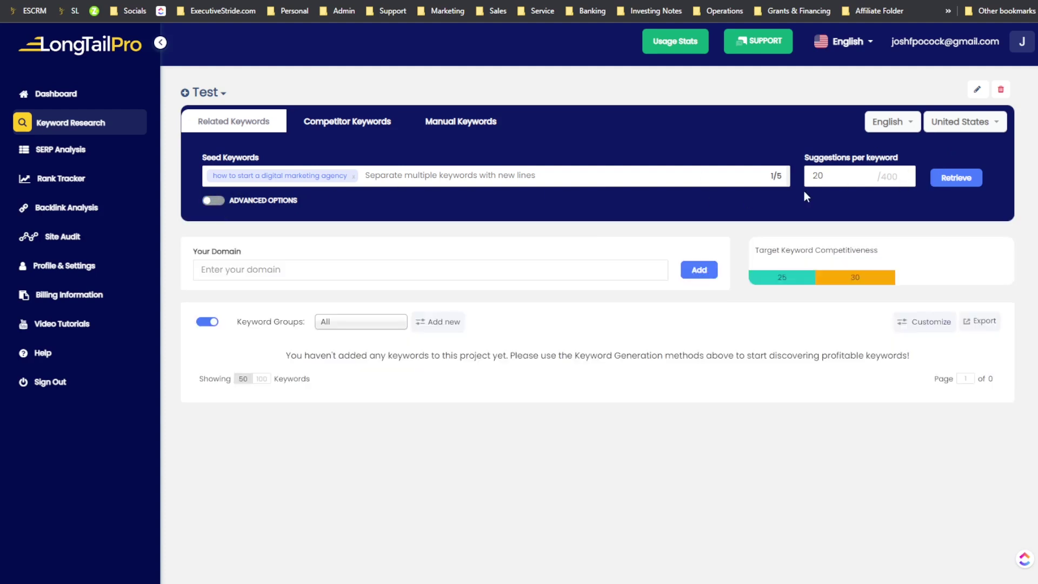
# - Retrieve related keywords for the entered seed keyword and read the returned notice
pyautogui.click(951, 185)
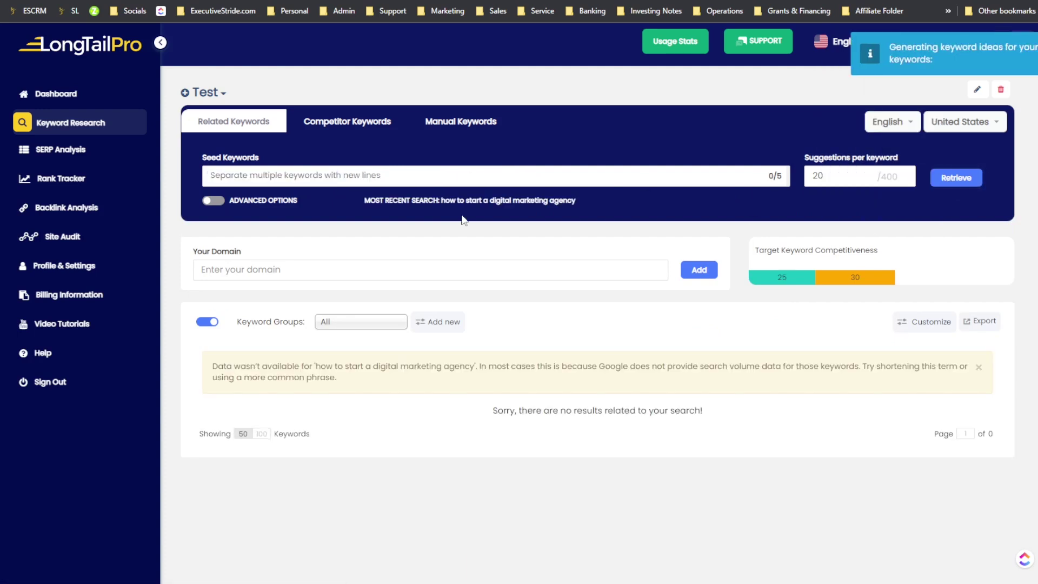
pyautogui.moveTo(314, 366); pyautogui.dragTo(872, 366)
pyautogui.click(875, 367)
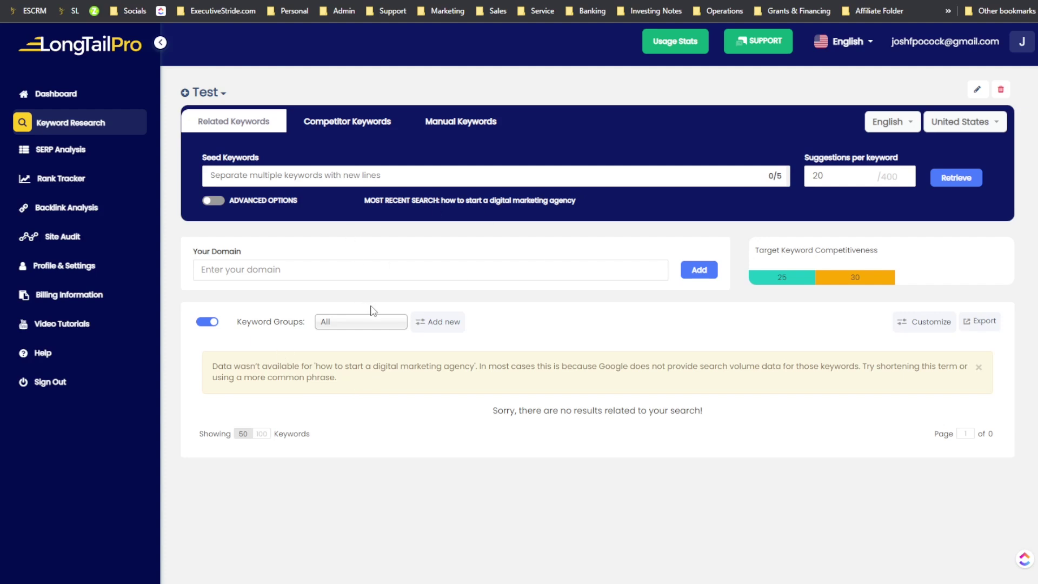
# - Dismiss the notice above the results and look at the filter options for a new keyword group
pyautogui.click(441, 334)
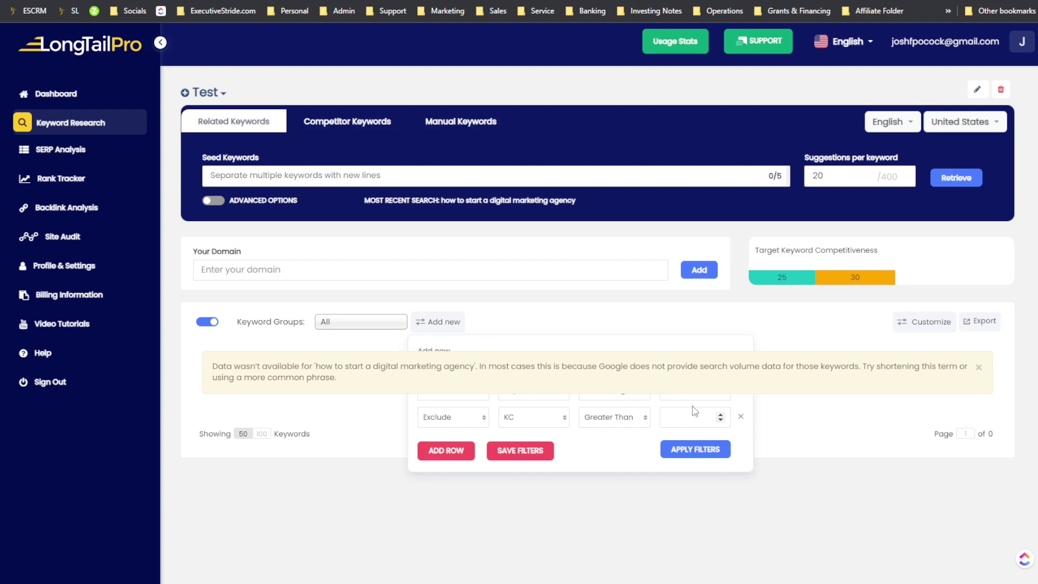
pyautogui.click(979, 367)
pyautogui.click(428, 324)
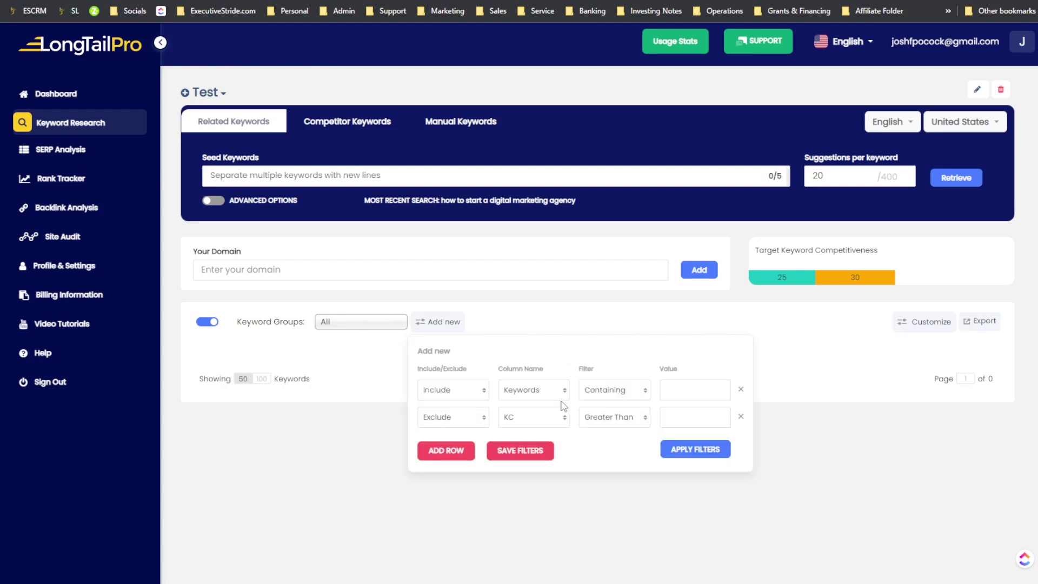
pyautogui.click(822, 417)
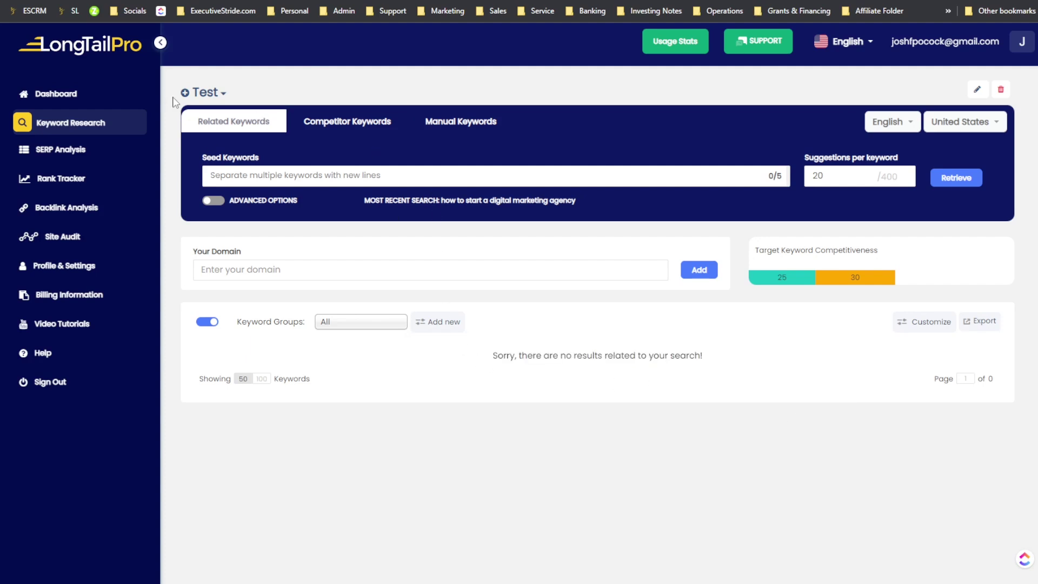
# - Retrieve related keywords for the seed keyword "how to start a marketing agency" and read the returned notice
pyautogui.click(306, 177)
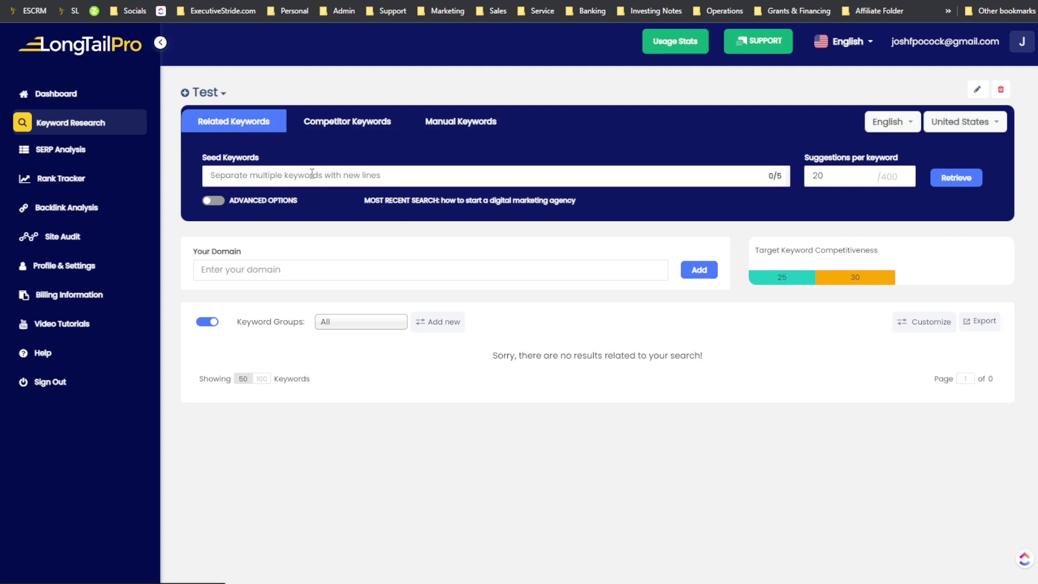
pyautogui.write('how to start a marketing agenc')
pyautogui.press('Return')
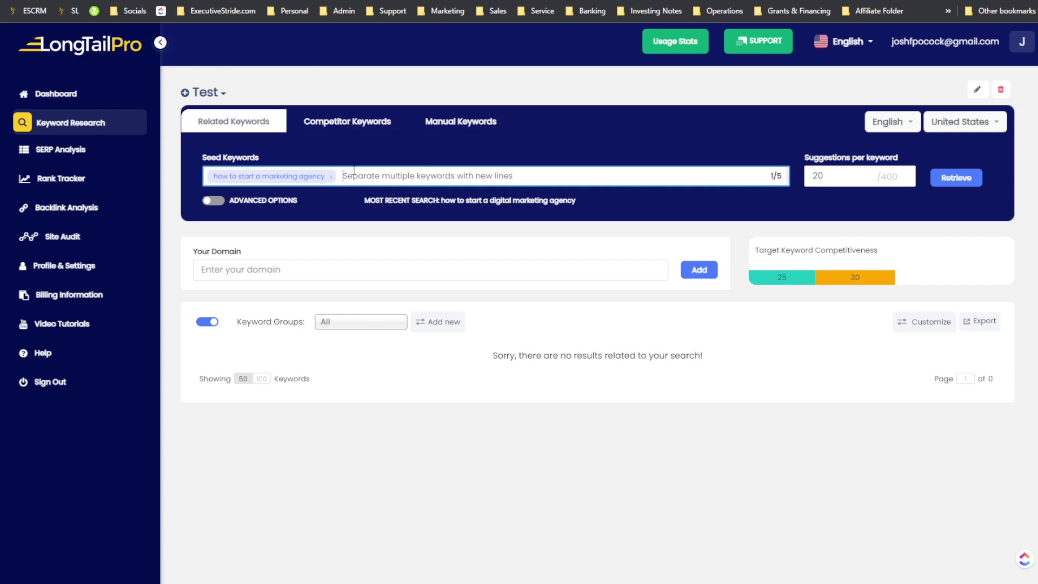
pyautogui.click(940, 178)
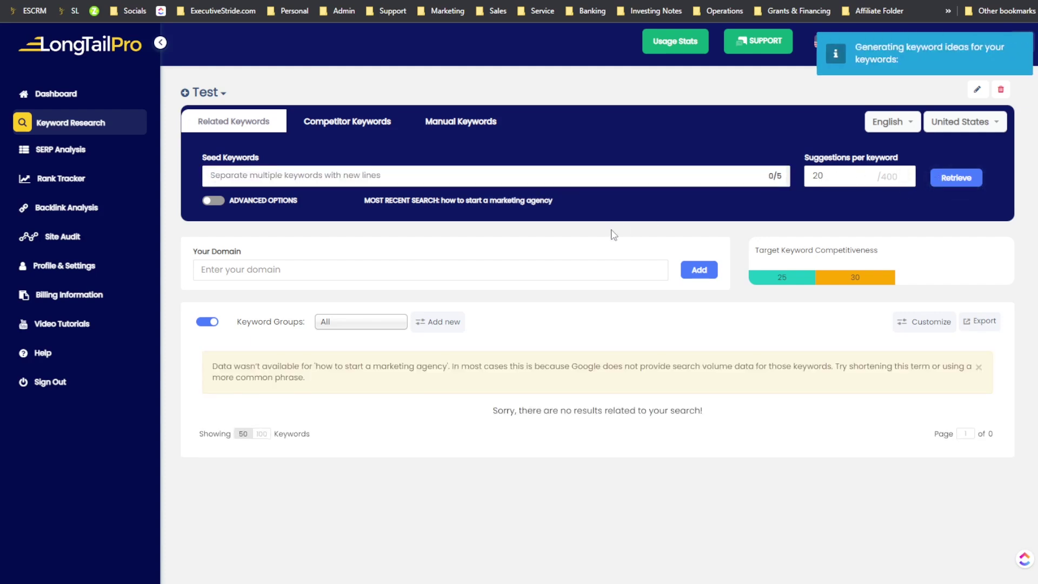
pyautogui.moveTo(246, 366); pyautogui.dragTo(389, 380)
pyautogui.moveTo(456, 367); pyautogui.dragTo(712, 367)
pyautogui.click(712, 368)
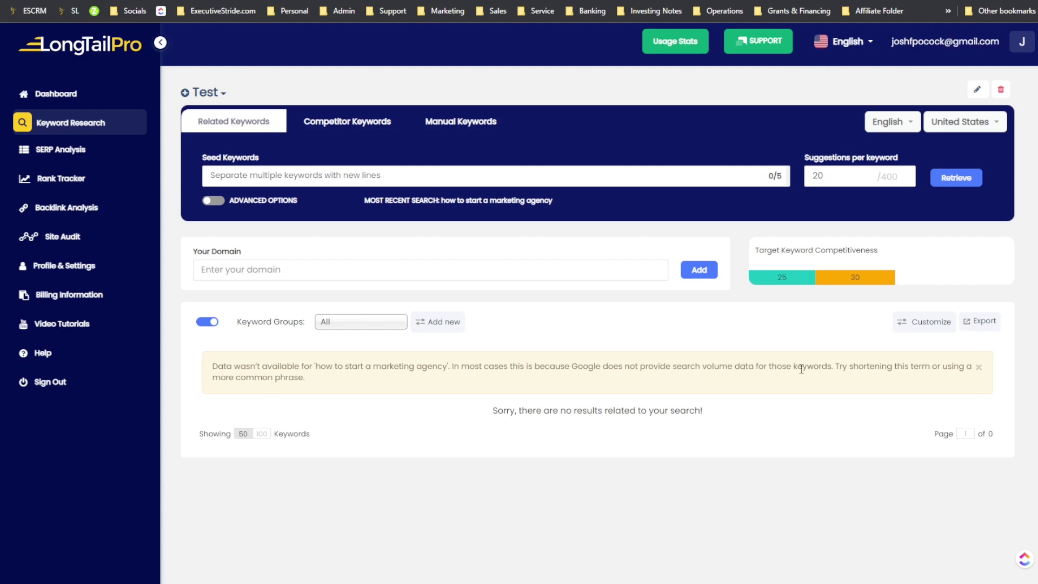
pyautogui.moveTo(865, 367); pyautogui.dragTo(922, 368)
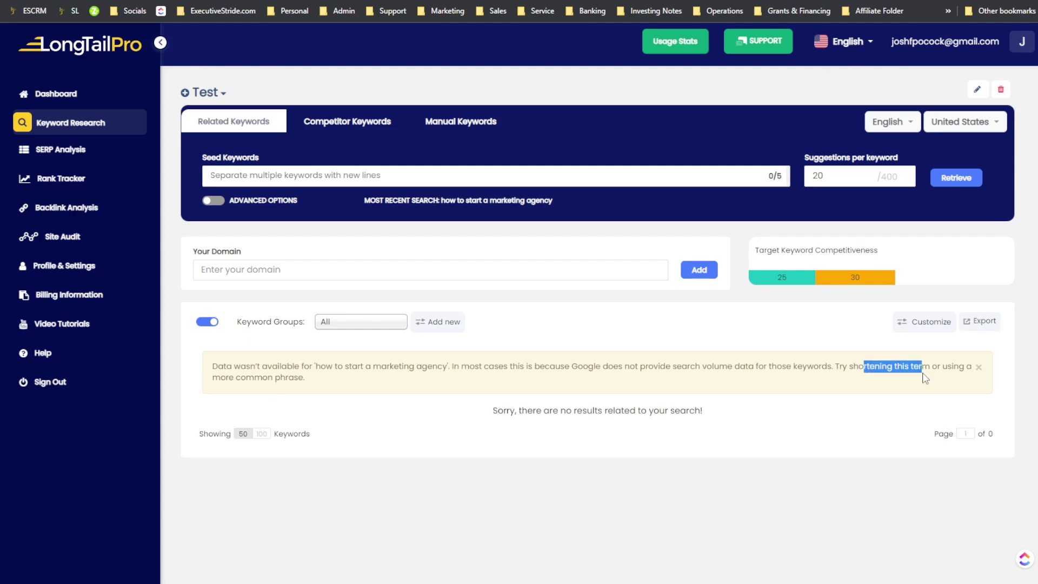
# - Retrieve related keywords for the shorter seed keyword "digital marketing agency"
pyautogui.click(328, 175)
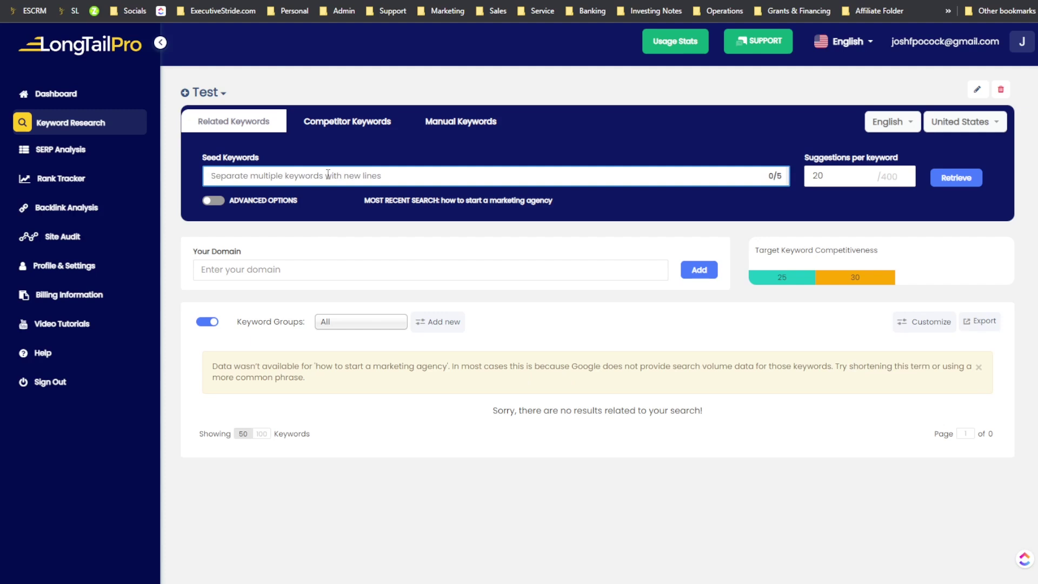
pyautogui.write('start')
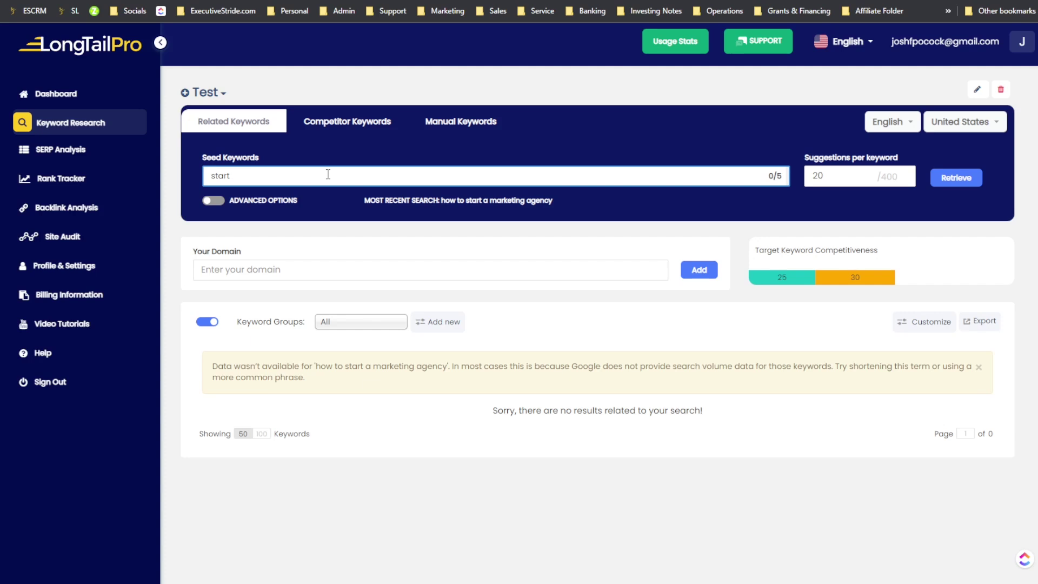
pyautogui.press('BackSpace')
pyautogui.press('BackSpace')
pyautogui.write('digital marketing')
pyautogui.press('BackSpace')
pyautogui.write('g age')
pyautogui.press('Return')
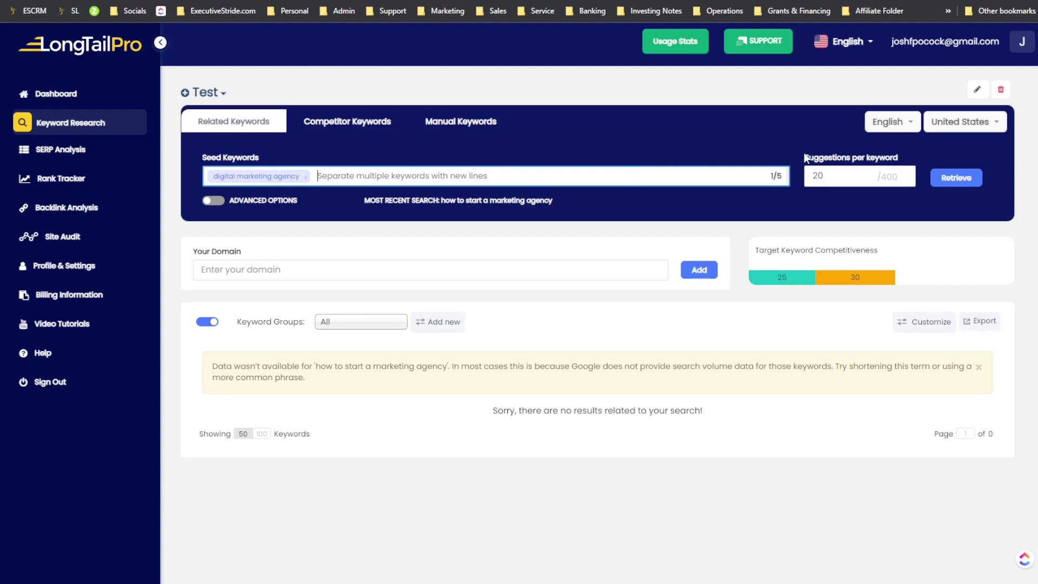
pyautogui.click(955, 179)
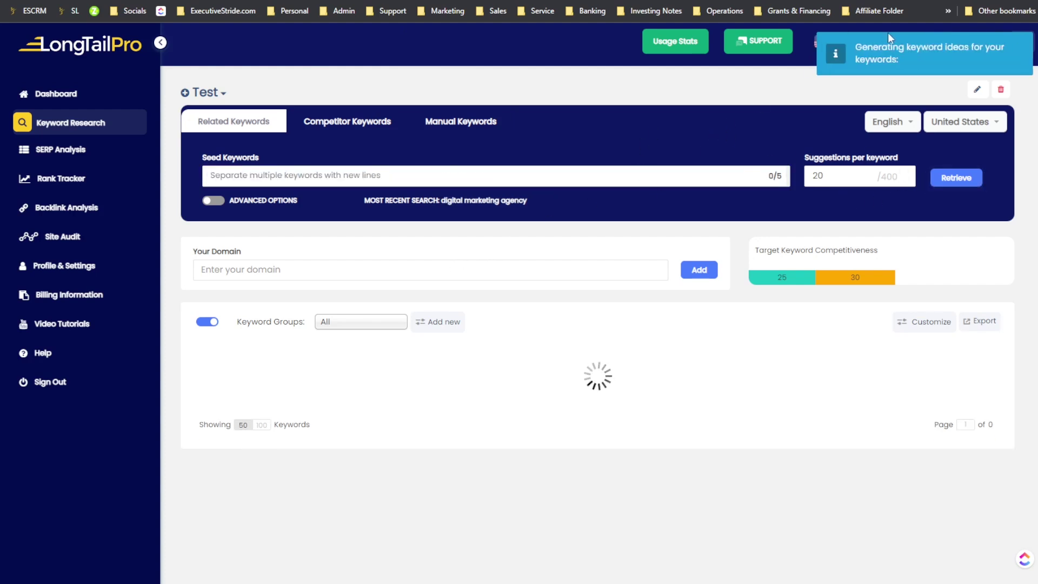
pyautogui.moveTo(940, 44); pyautogui.dragTo(901, 76)
pyautogui.click(859, 81)
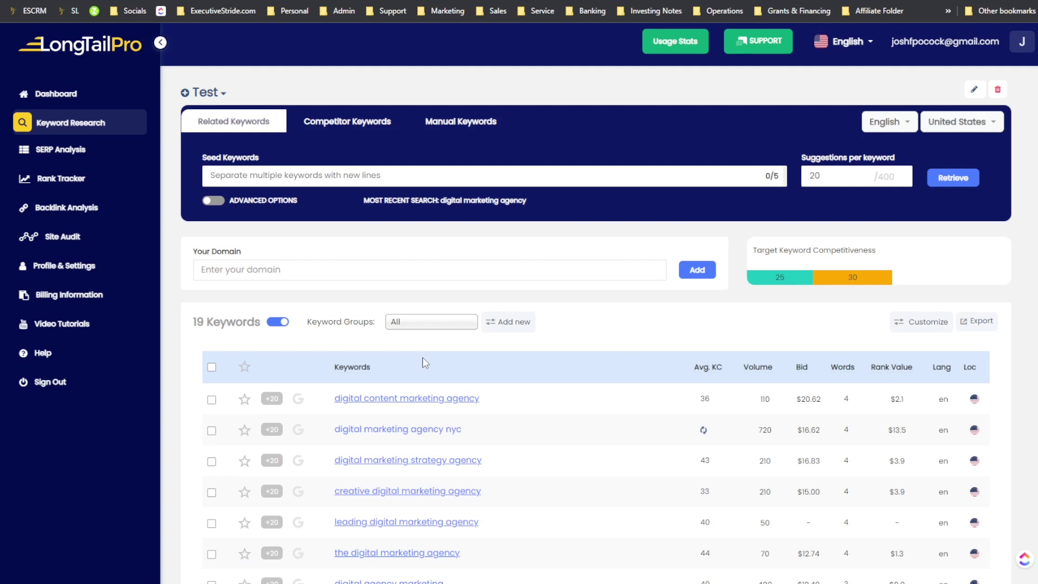
# - Examine the retrieved keyword list, comparing average KC, volume, bid, word count and rank value
pyautogui.scroll(-2, 297, 411)
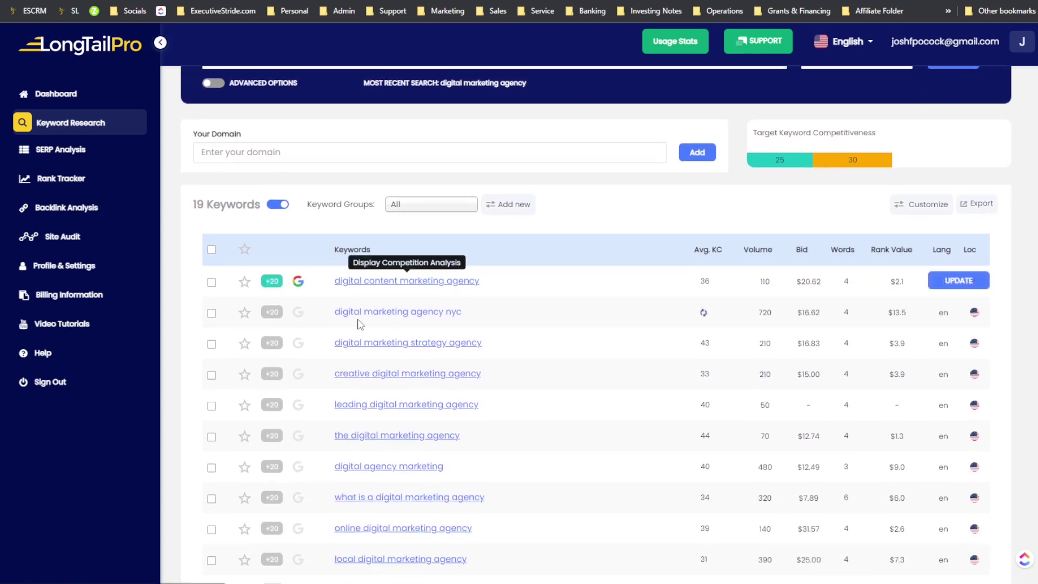
pyautogui.scroll(-5, 515, 324)
pyautogui.scroll(7, 514, 326)
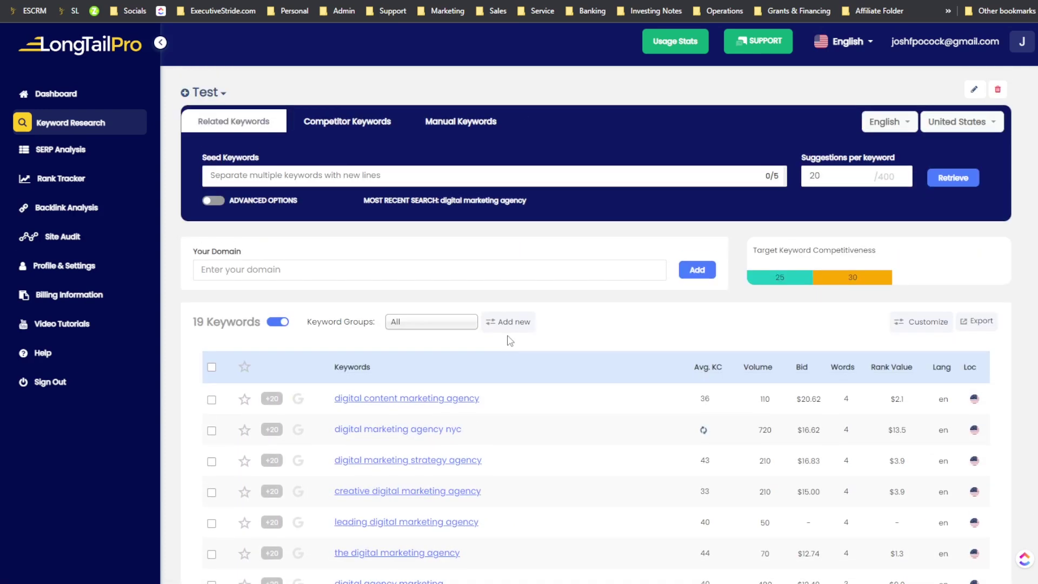
pyautogui.scroll(-8, 509, 341)
pyautogui.scroll(6, 505, 345)
pyautogui.scroll(1, 392, 351)
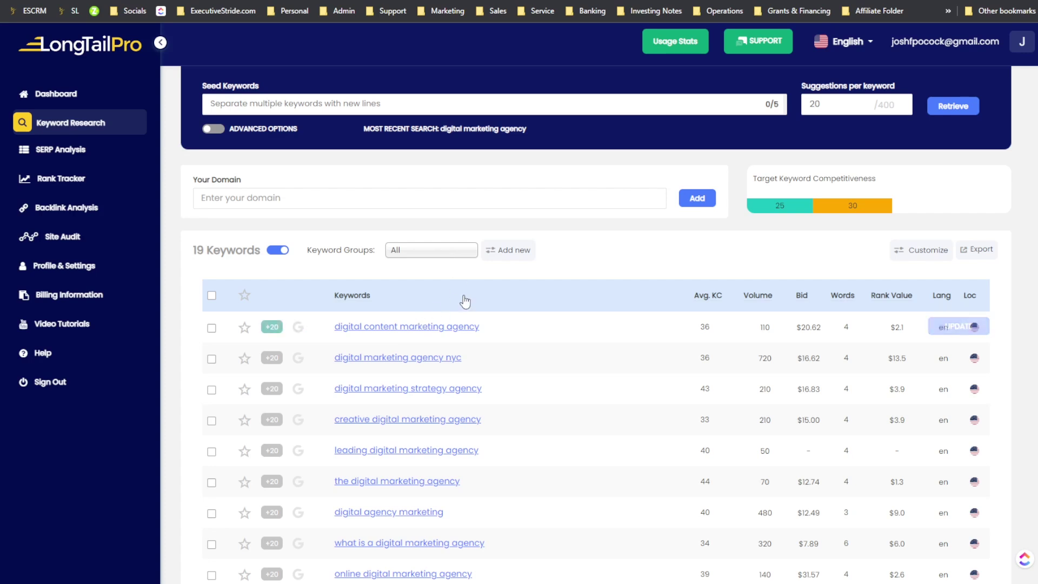
pyautogui.scroll(-3, 514, 341)
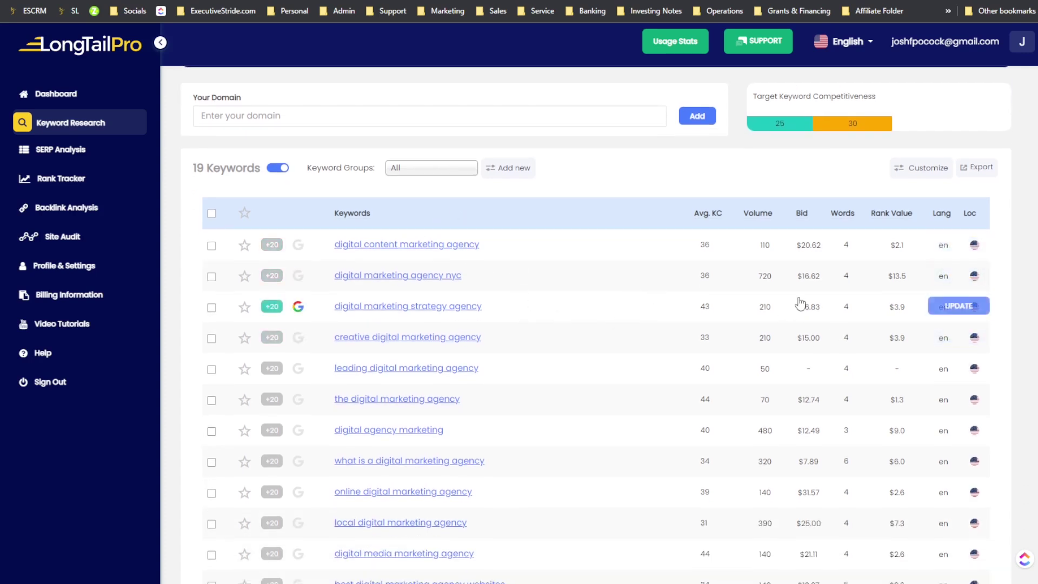
pyautogui.scroll(3, 540, 314)
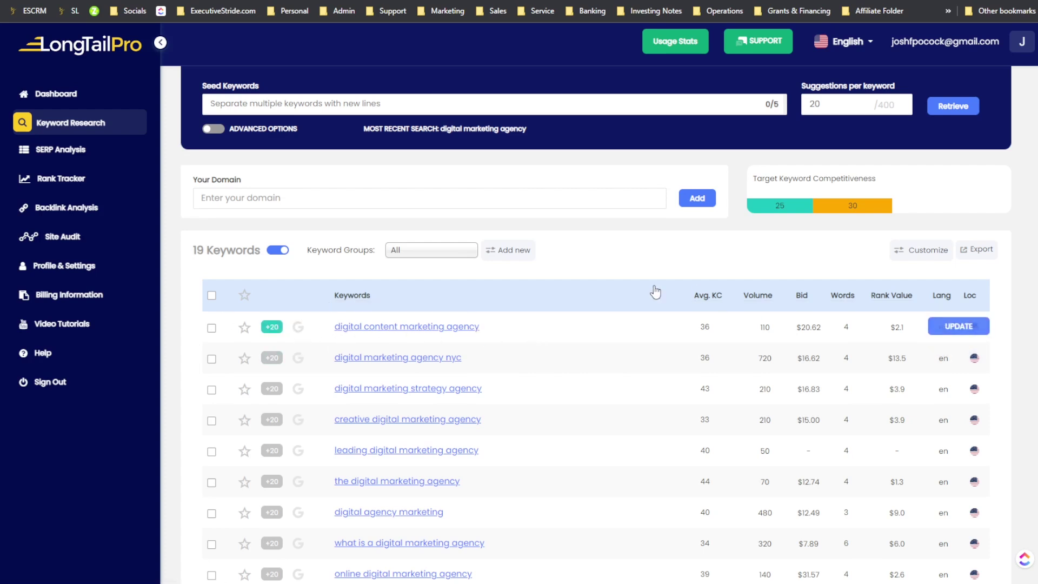
pyautogui.scroll(3, 827, 346)
pyautogui.scroll(-1, 757, 352)
pyautogui.scroll(1, 681, 344)
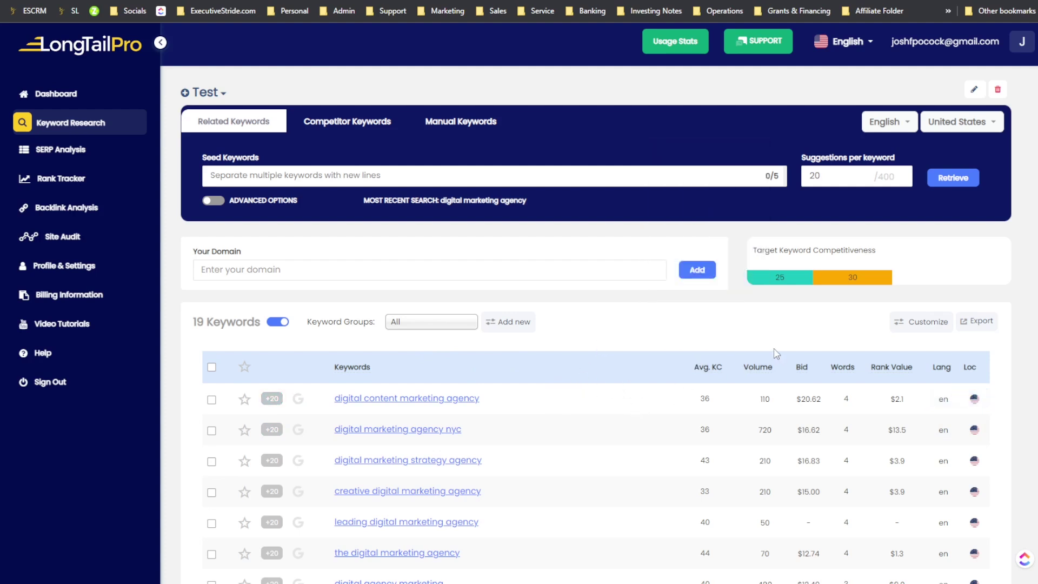
pyautogui.scroll(-2, 476, 384)
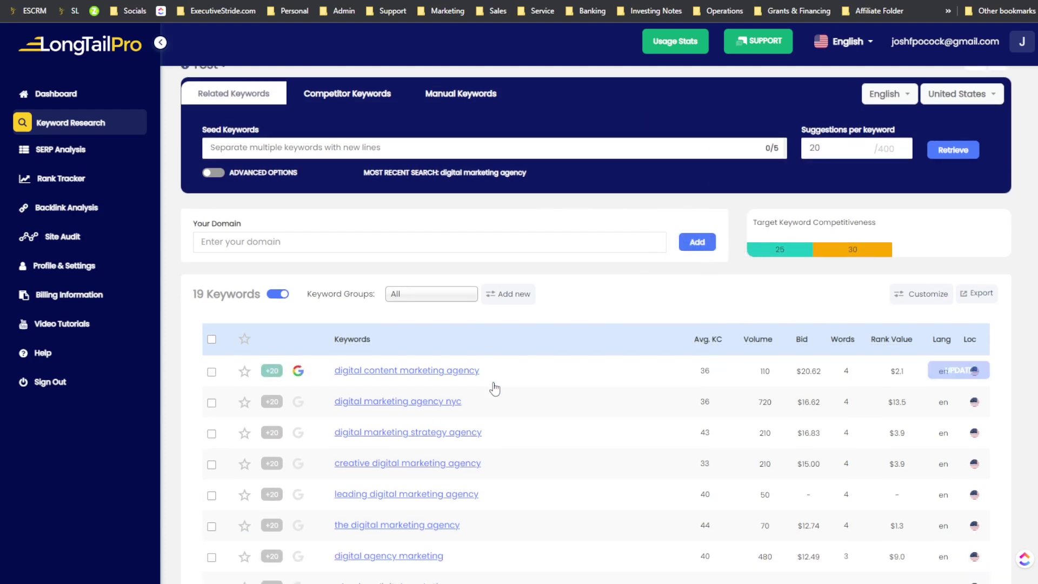
pyautogui.scroll(1, 659, 315)
pyautogui.scroll(-1, 575, 315)
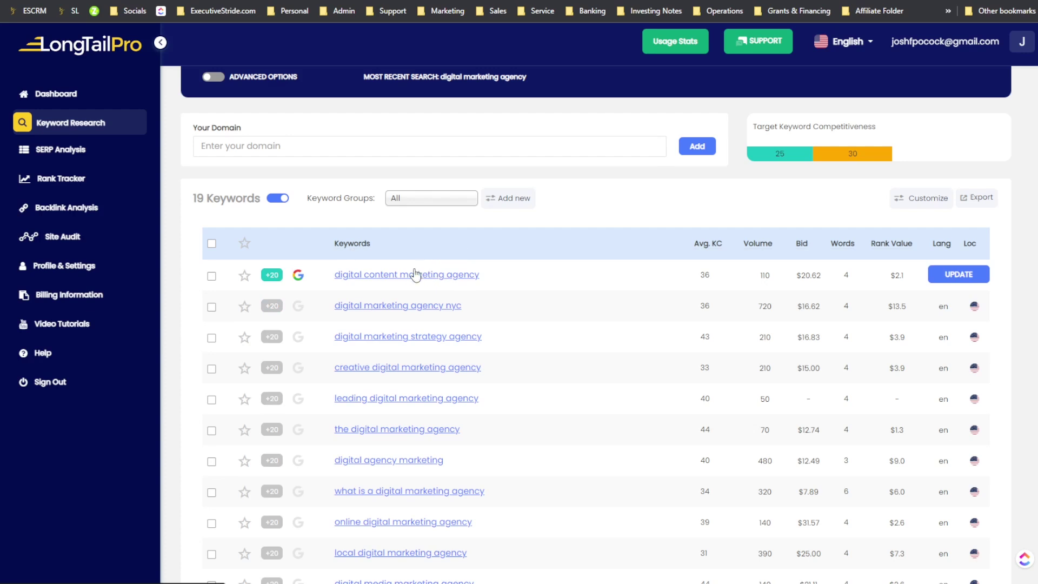
pyautogui.scroll(3, 638, 271)
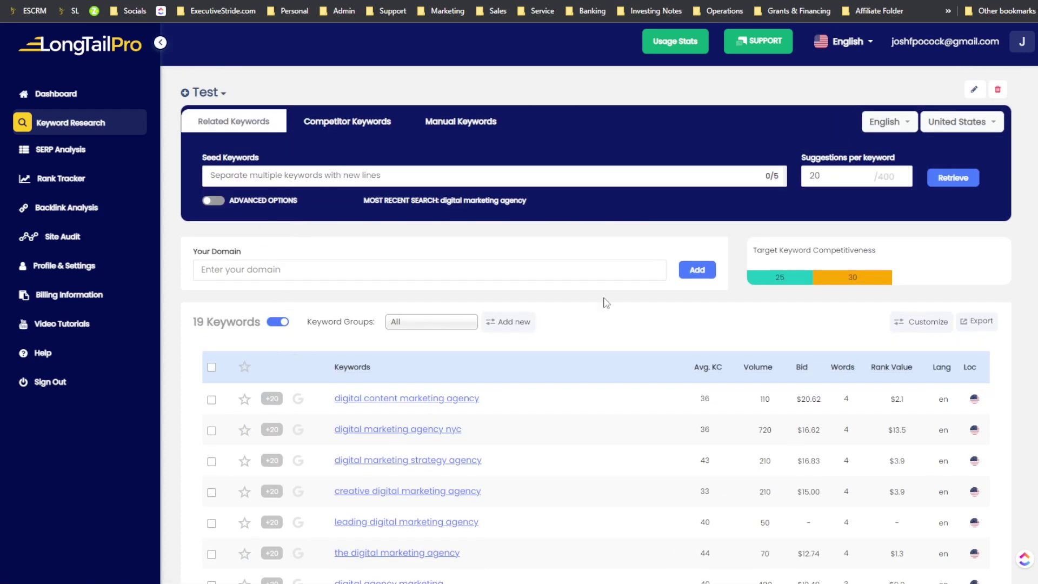
# - Look at the form for adding a new keyword group and the list of available keyword groups
pyautogui.scroll(-1, 417, 336)
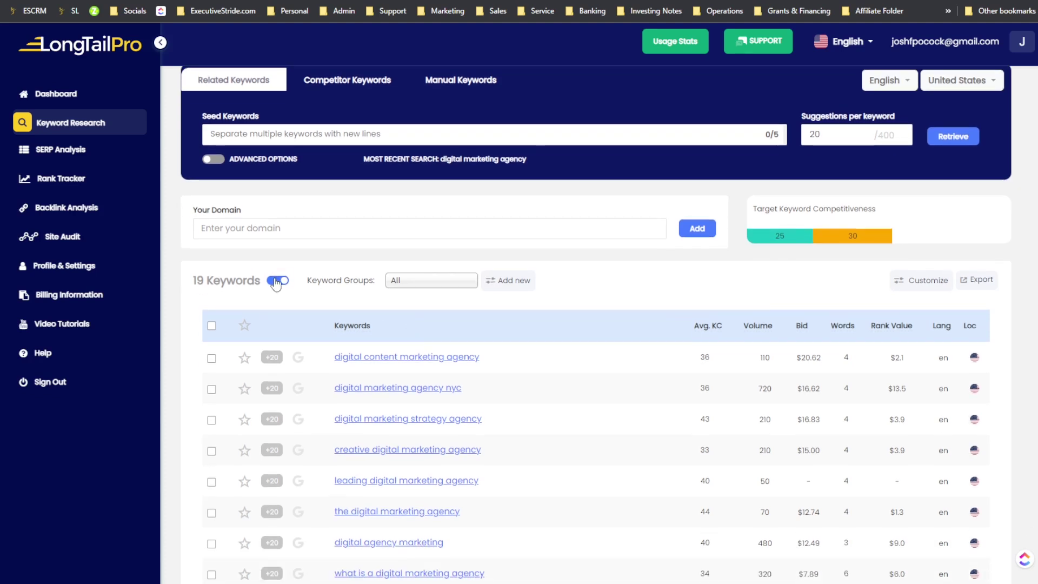
pyautogui.scroll(-1, 387, 281)
pyautogui.click(401, 240)
pyautogui.click(495, 240)
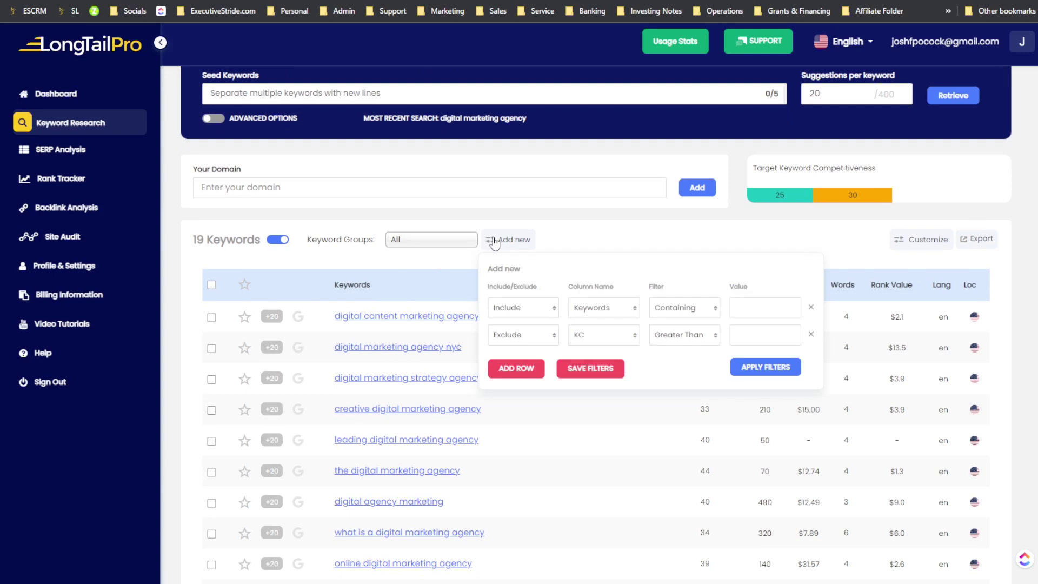
pyautogui.click(443, 240)
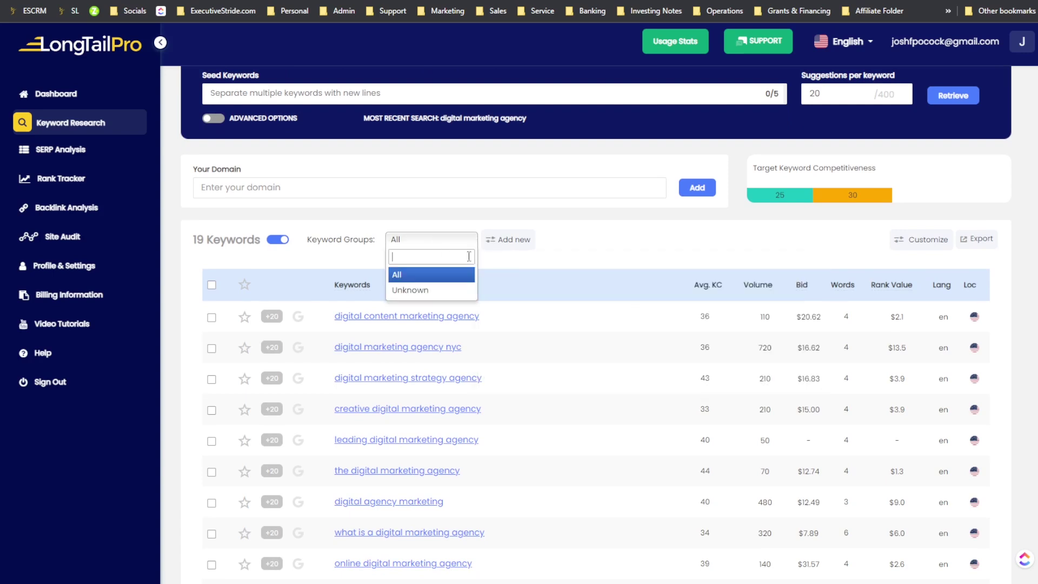
# - Review the Include/Exclude, Column Name and Filter choices in the first filter row of a new keyword group
pyautogui.click(497, 254)
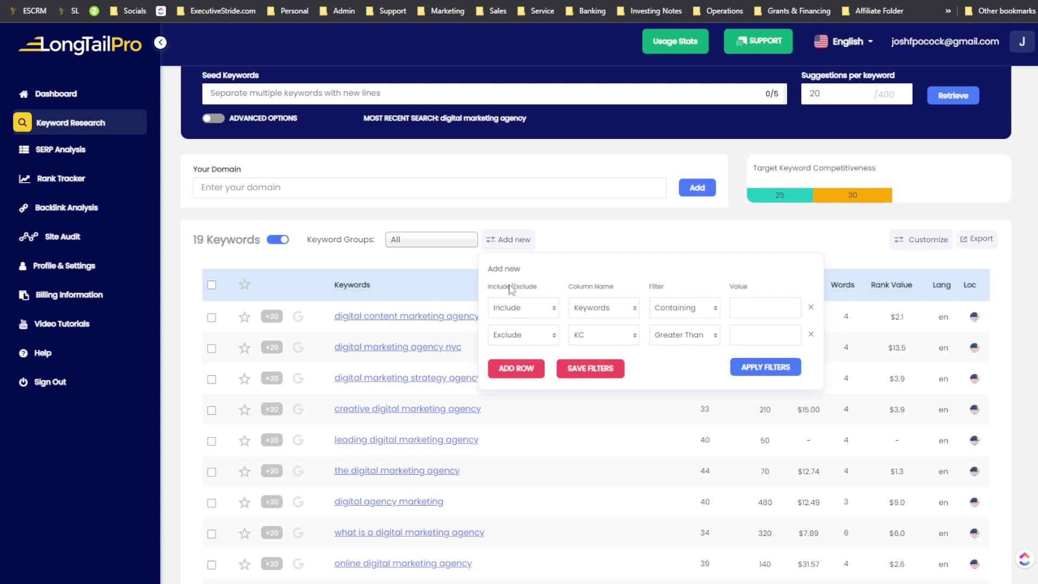
pyautogui.click(518, 313)
pyautogui.click(531, 313)
pyautogui.click(538, 309)
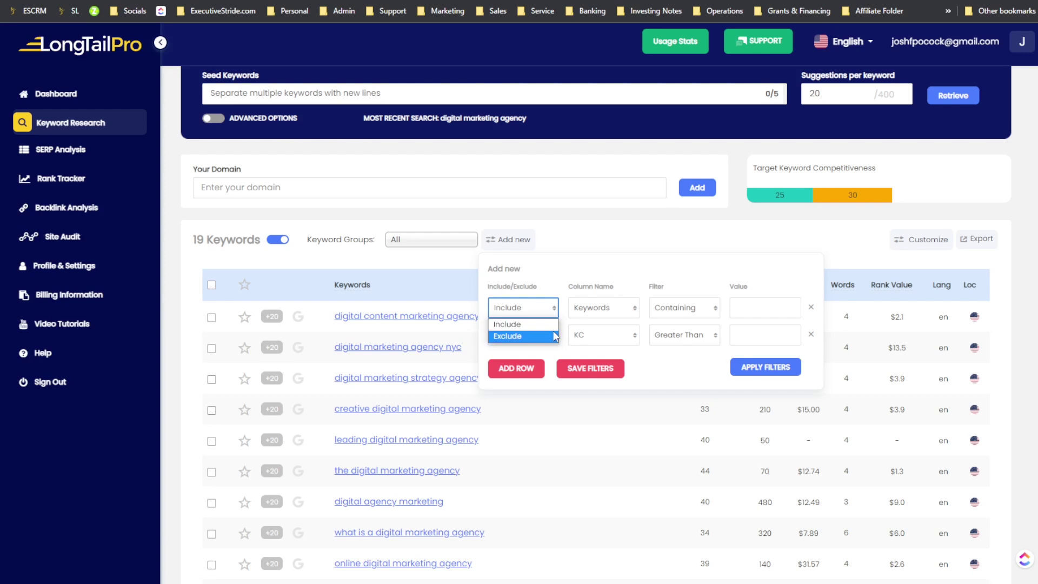
pyautogui.click(599, 291)
pyautogui.click(604, 312)
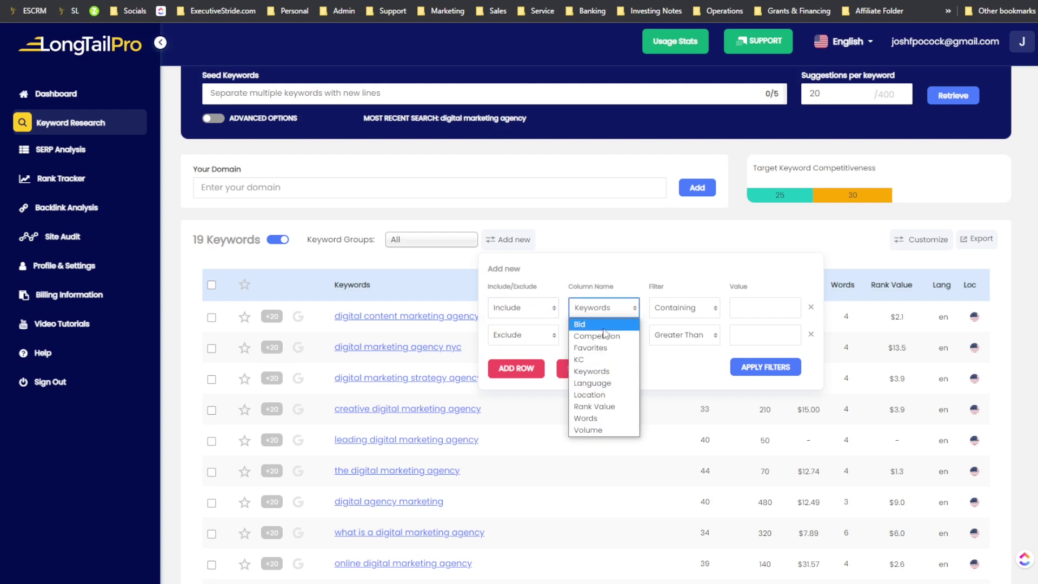
pyautogui.click(665, 297)
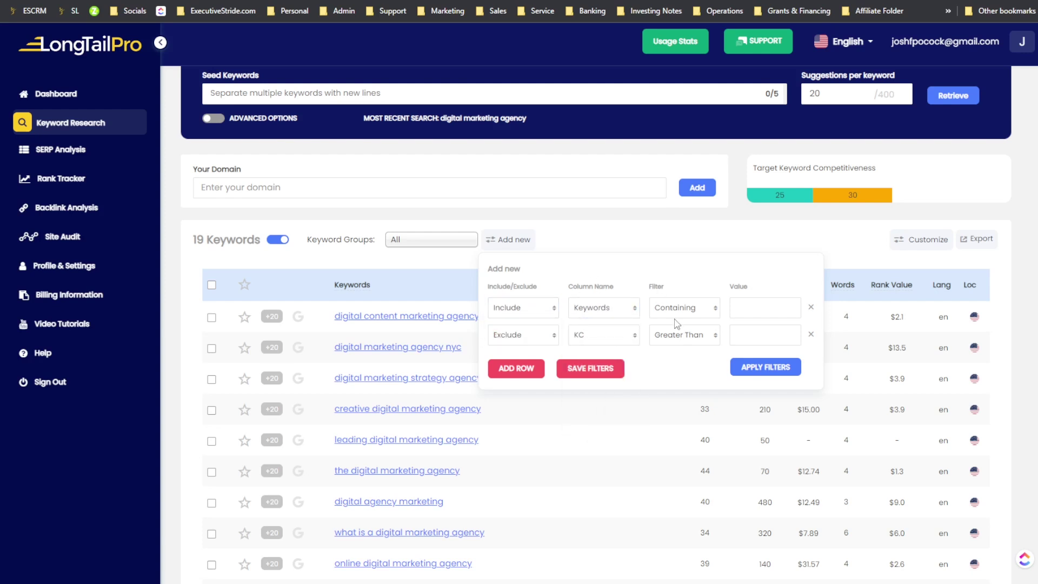
pyautogui.click(680, 309)
pyautogui.click(680, 305)
pyautogui.click(686, 313)
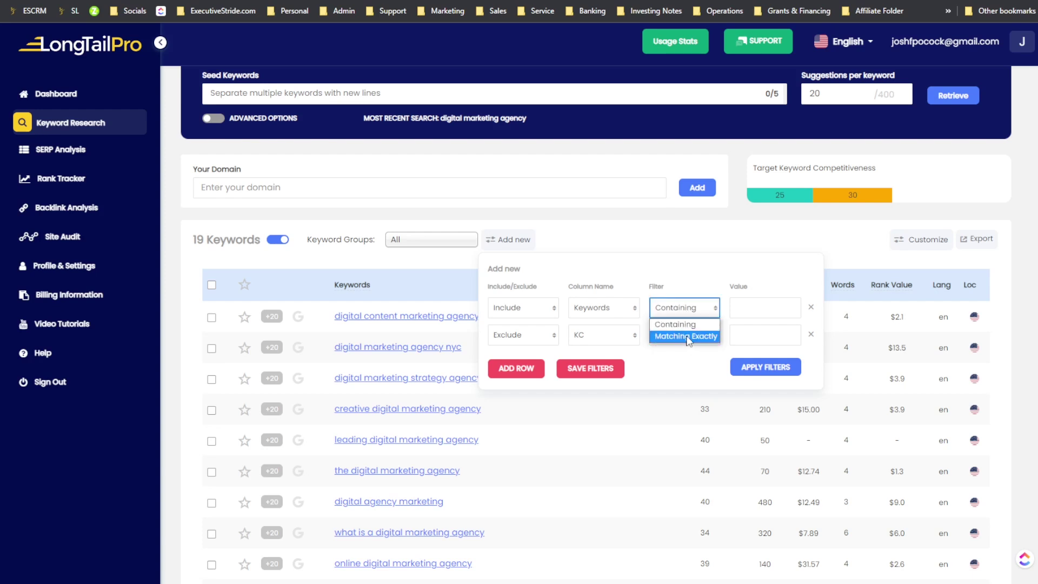
pyautogui.click(746, 304)
# - Review the column choices of the second filter row, which excludes by KC, and close the filter form without applying it
pyautogui.click(539, 340)
pyautogui.click(619, 339)
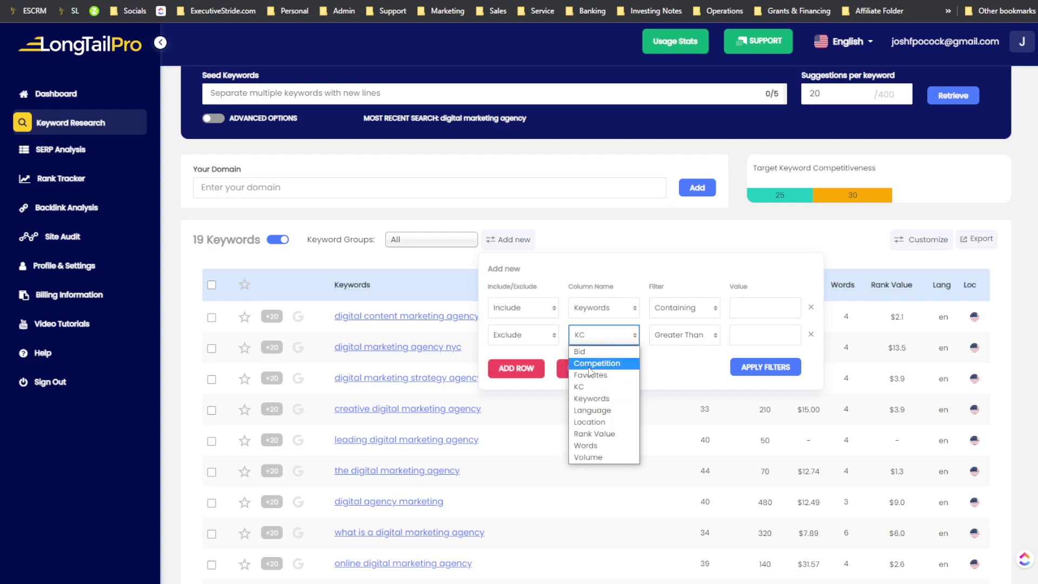
pyautogui.click(694, 327)
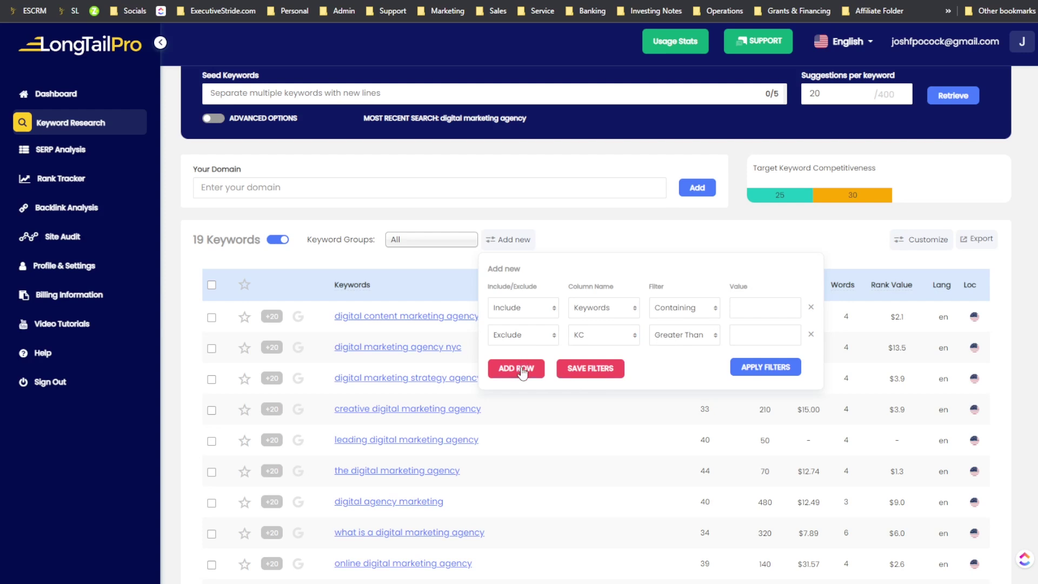
pyautogui.click(950, 267)
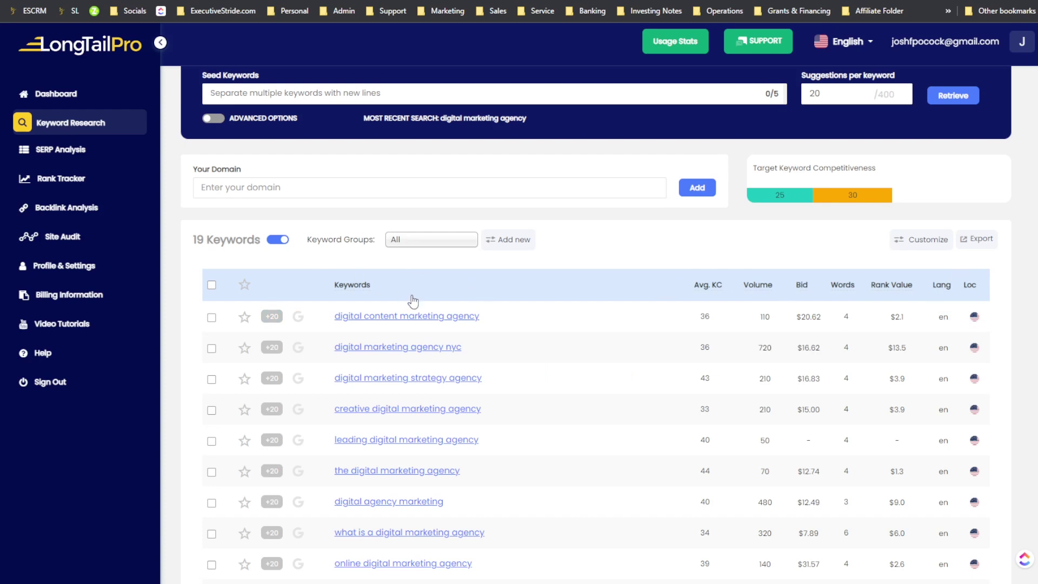
# - Compare the whole list of retrieved keywords with the most recent search "digital marketing agency"
pyautogui.scroll(-2, 410, 299)
pyautogui.scroll(3, 232, 239)
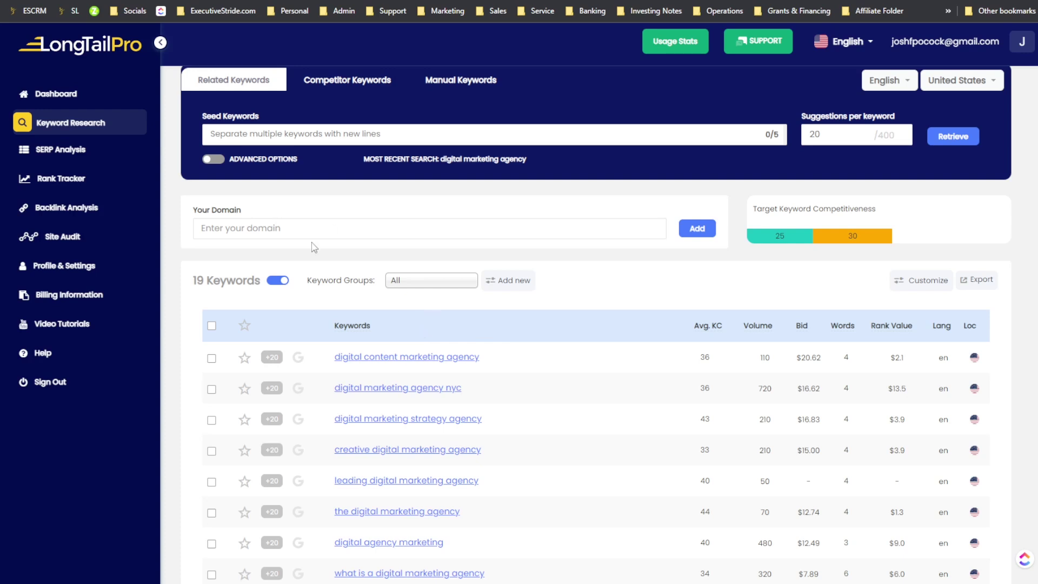
pyautogui.scroll(1, 312, 247)
pyautogui.moveTo(444, 206); pyautogui.dragTo(524, 205)
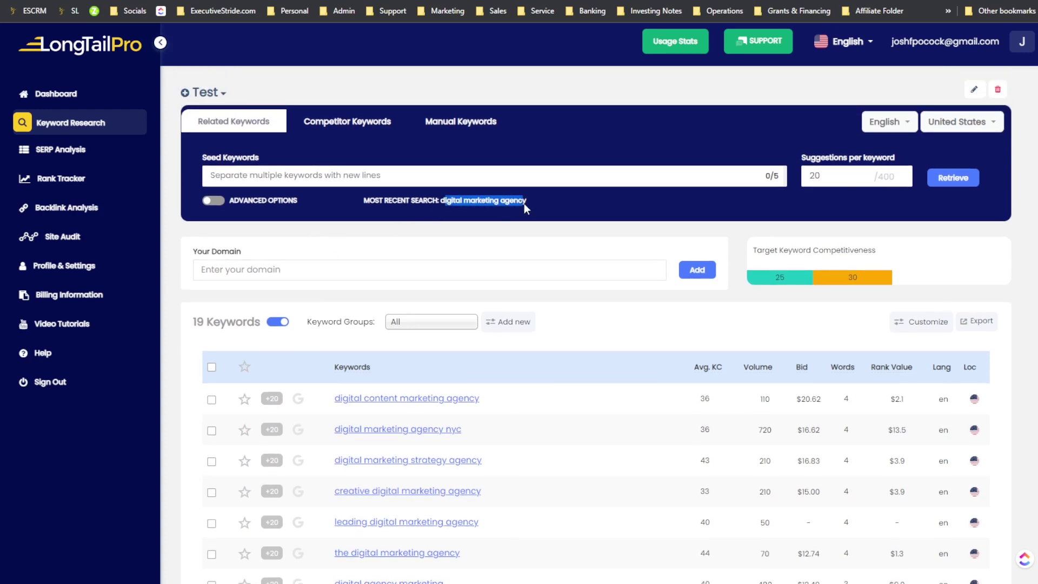
pyautogui.scroll(-3, 447, 309)
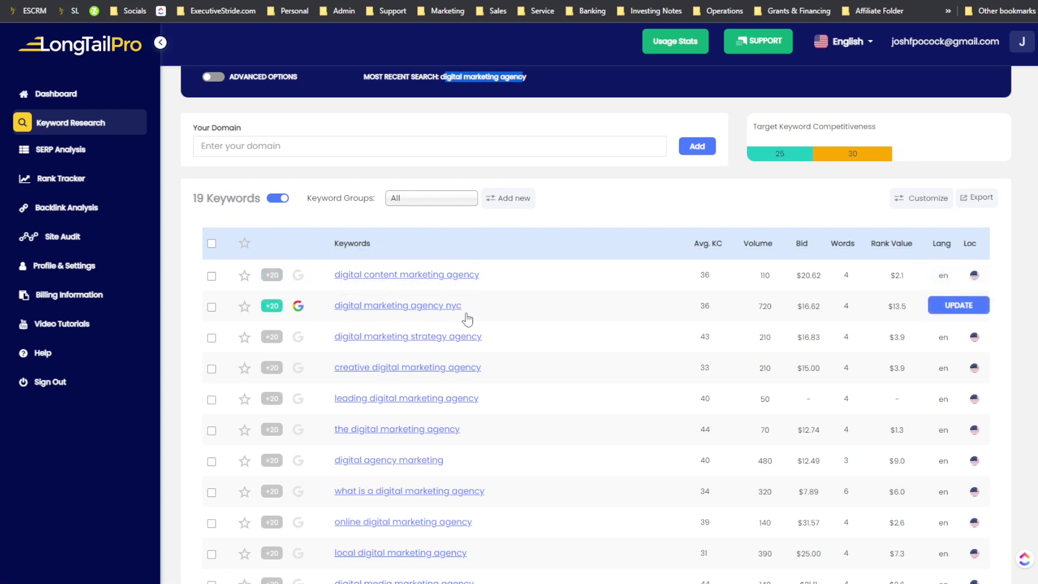
pyautogui.scroll(-1, 439, 319)
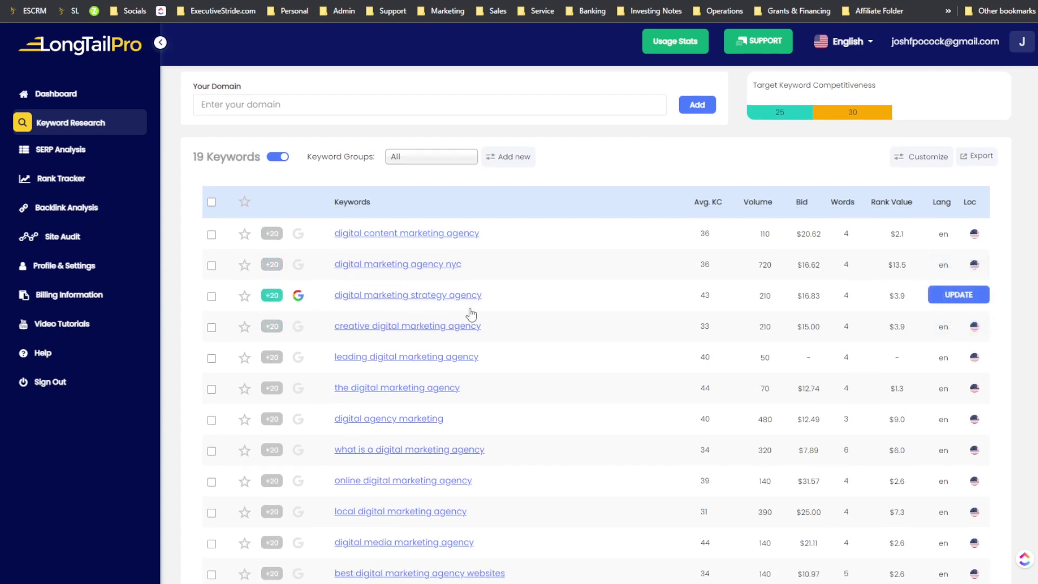
pyautogui.scroll(-2, 490, 319)
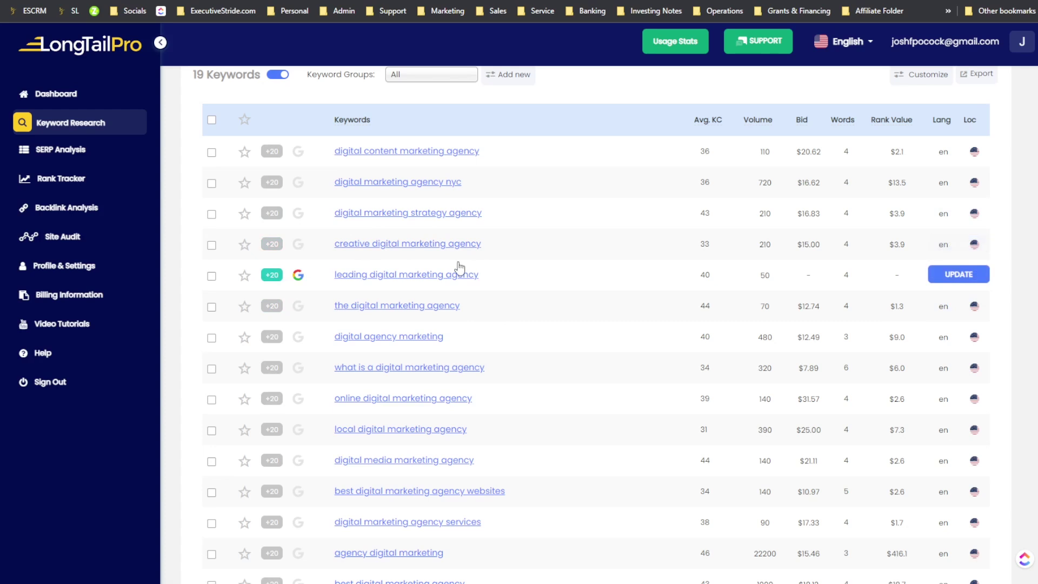
pyautogui.scroll(-1, 484, 268)
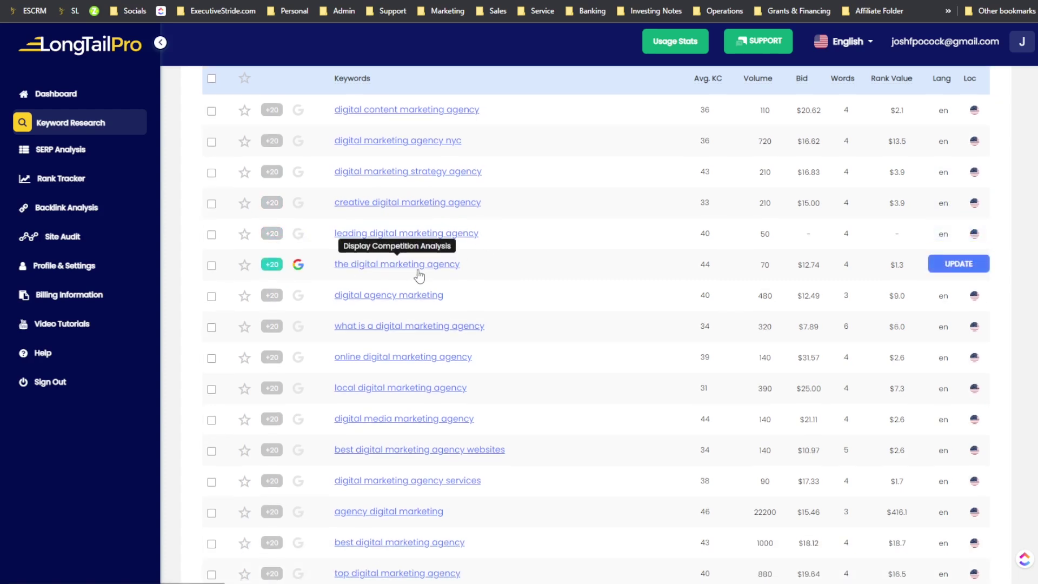
pyautogui.scroll(-1, 487, 288)
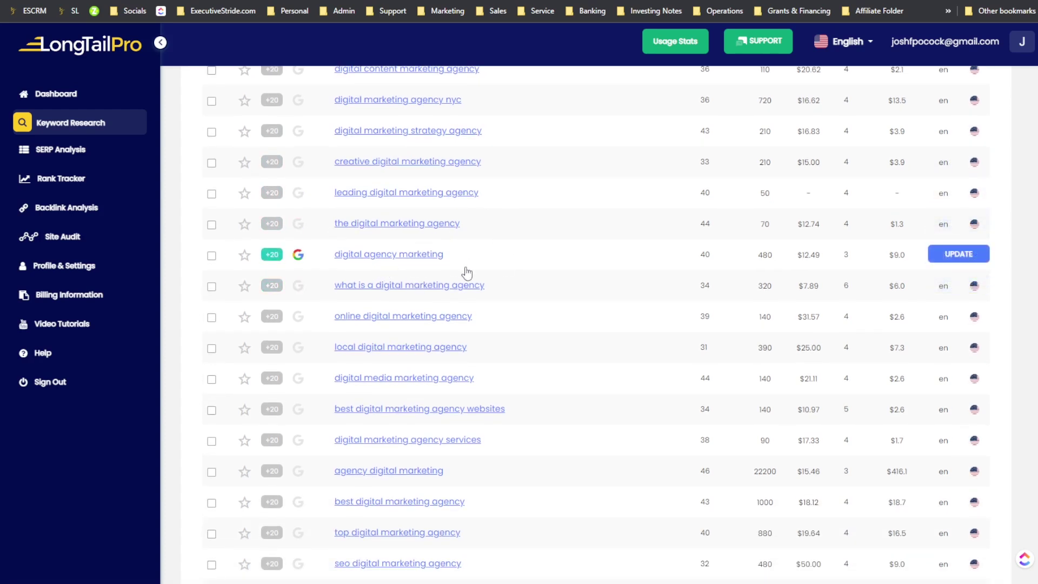
pyautogui.scroll(-1, 476, 300)
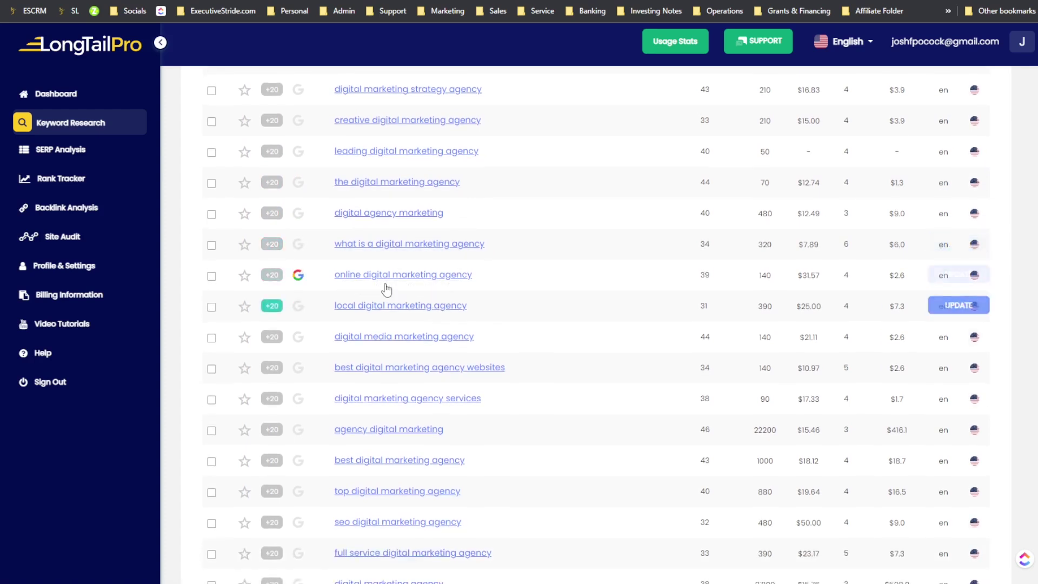
pyautogui.scroll(-2, 456, 306)
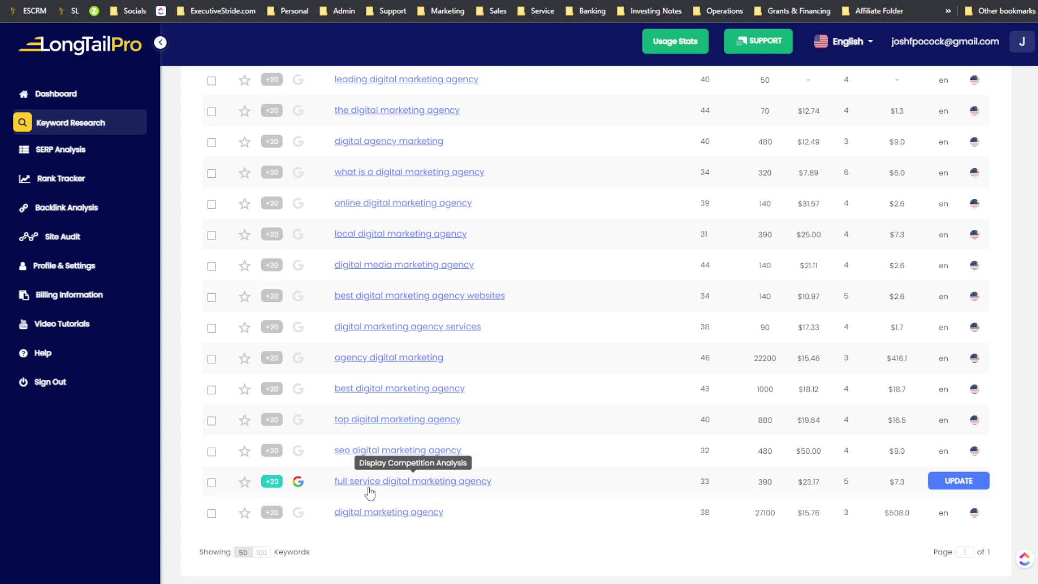
# - Select the keywords "full service digital marketing agency", "digital content marketing agency", "digital media marketing agency", "local digital marketing agency" and "seo digital marketing agency"
pyautogui.click(212, 483)
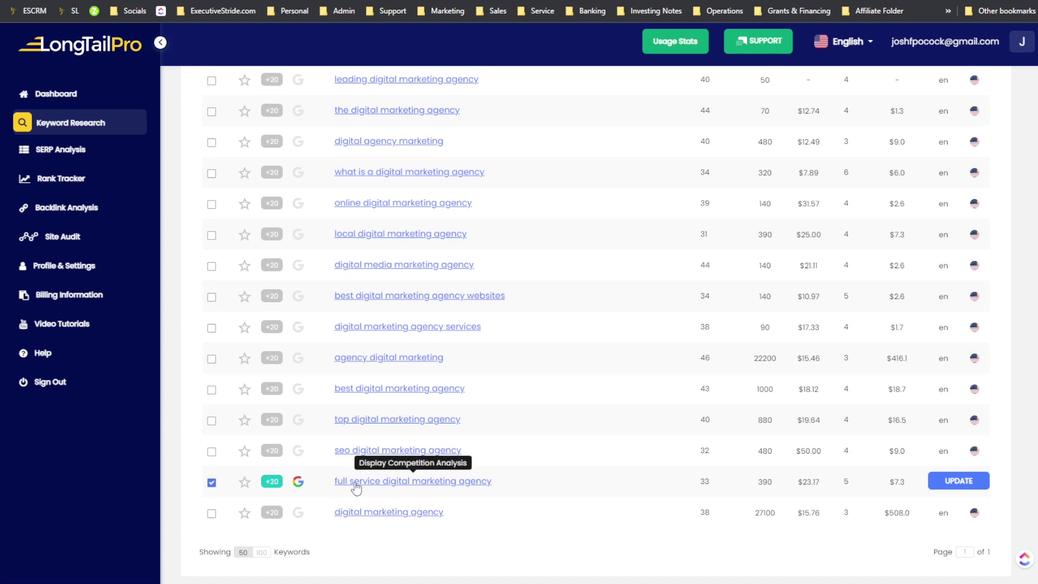
pyautogui.scroll(2, 249, 436)
pyautogui.scroll(10, 249, 436)
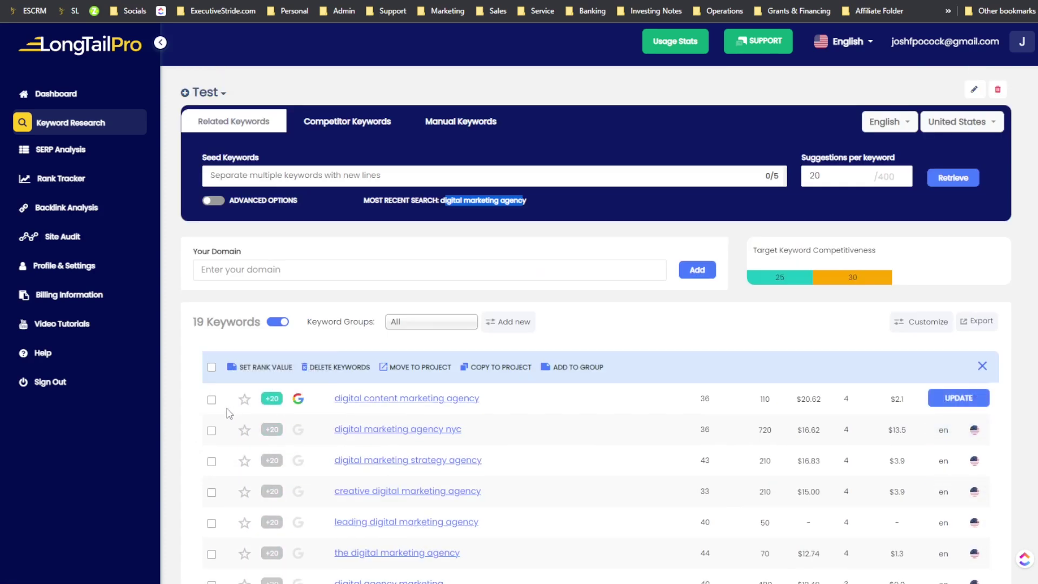
pyautogui.click(211, 400)
pyautogui.scroll(-8, 297, 387)
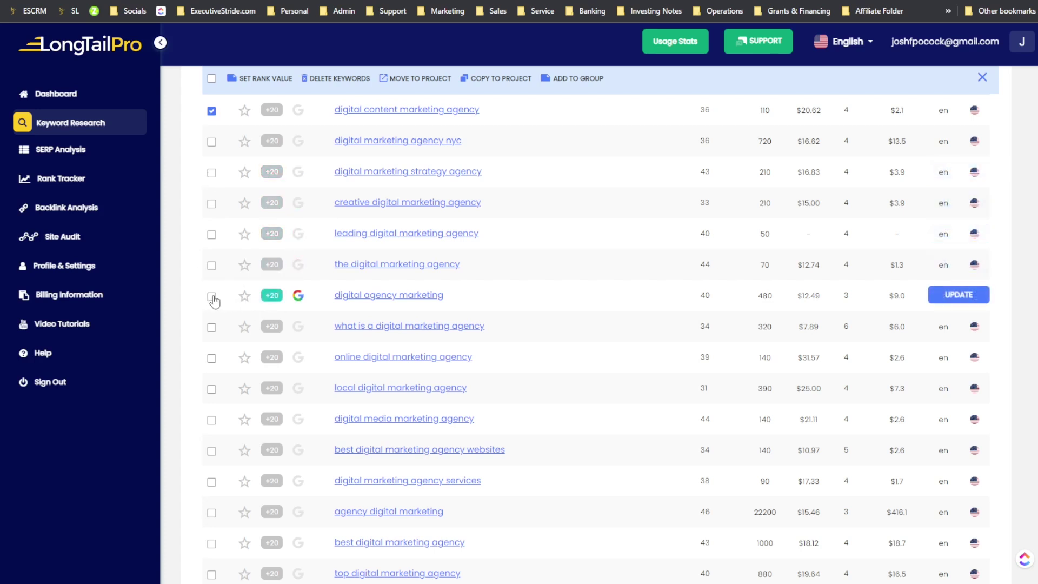
pyautogui.scroll(-1, 227, 381)
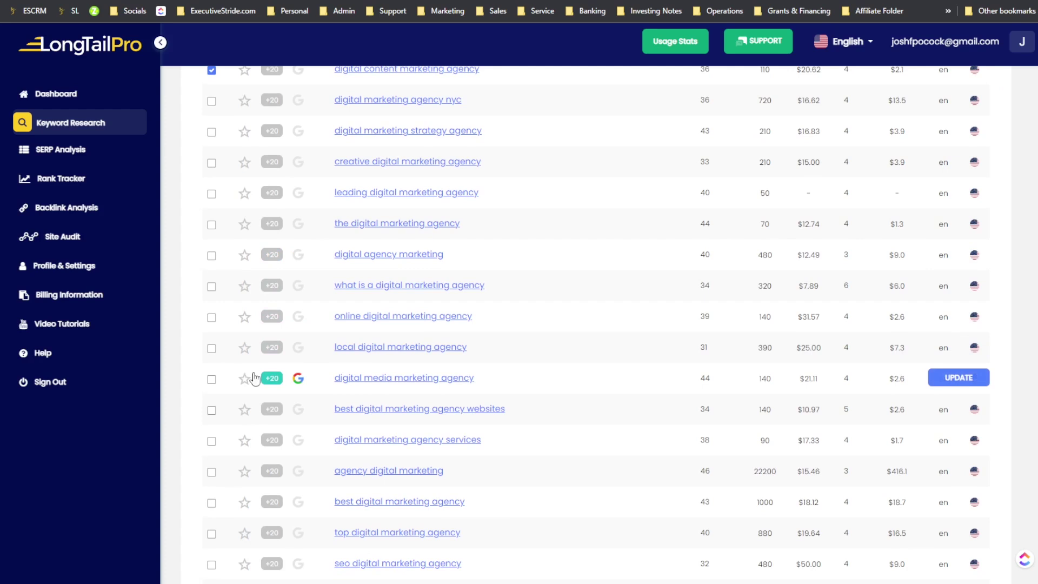
pyautogui.click(211, 380)
pyautogui.scroll(-2, 579, 371)
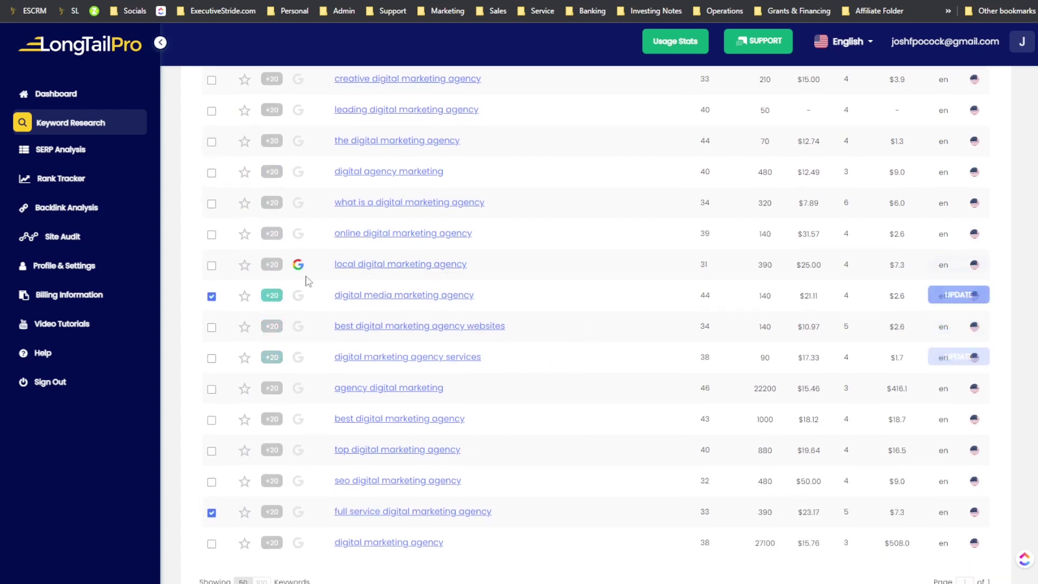
pyautogui.click(211, 266)
pyautogui.scroll(-1, 498, 317)
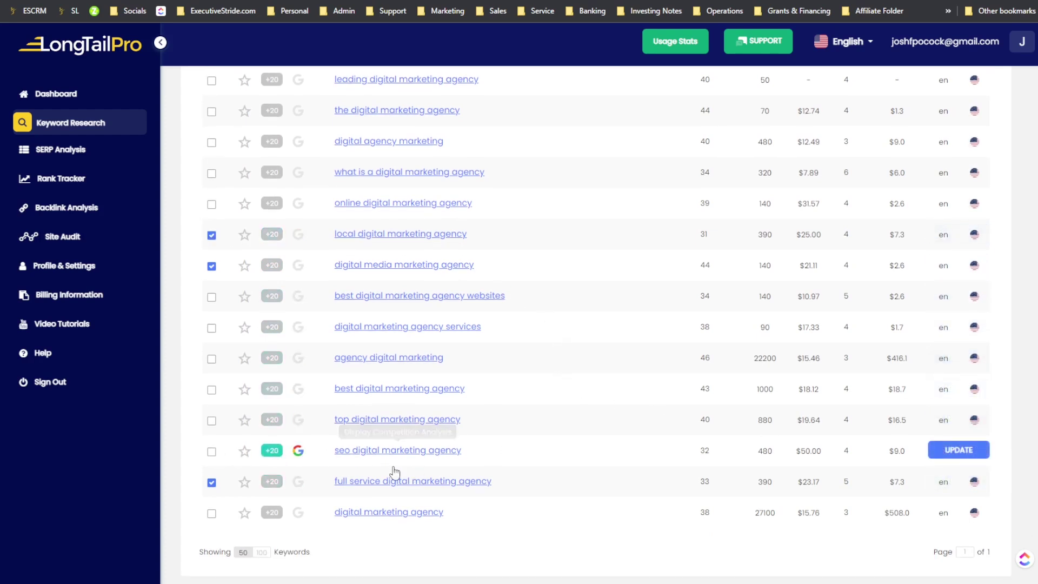
pyautogui.click(214, 456)
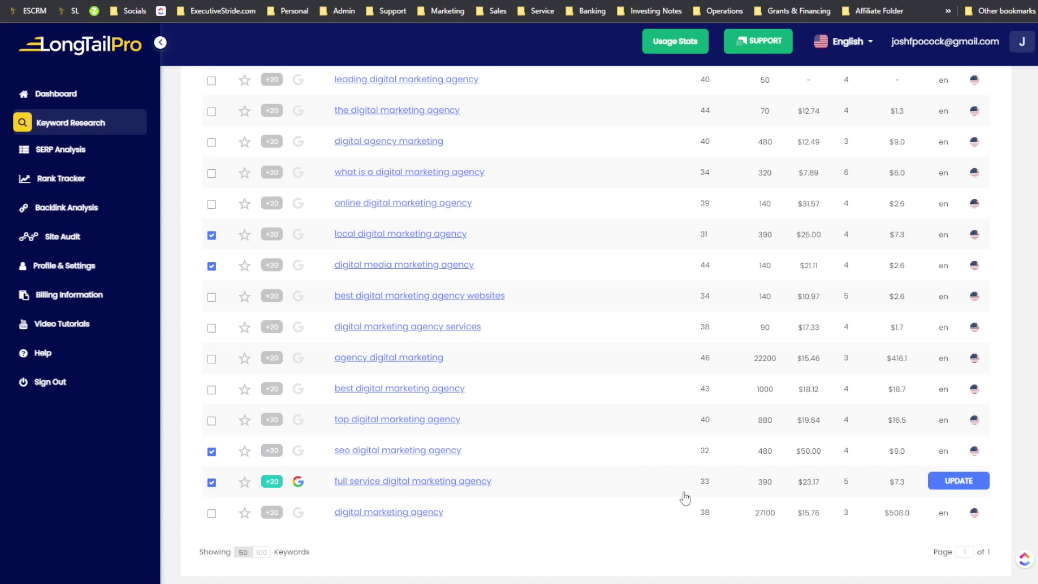
# - Review the Custom, Amazon Affiliate and Google AdSense earnings methods for the selected keywords' rank value, and leave without saving
pyautogui.scroll(5, 684, 492)
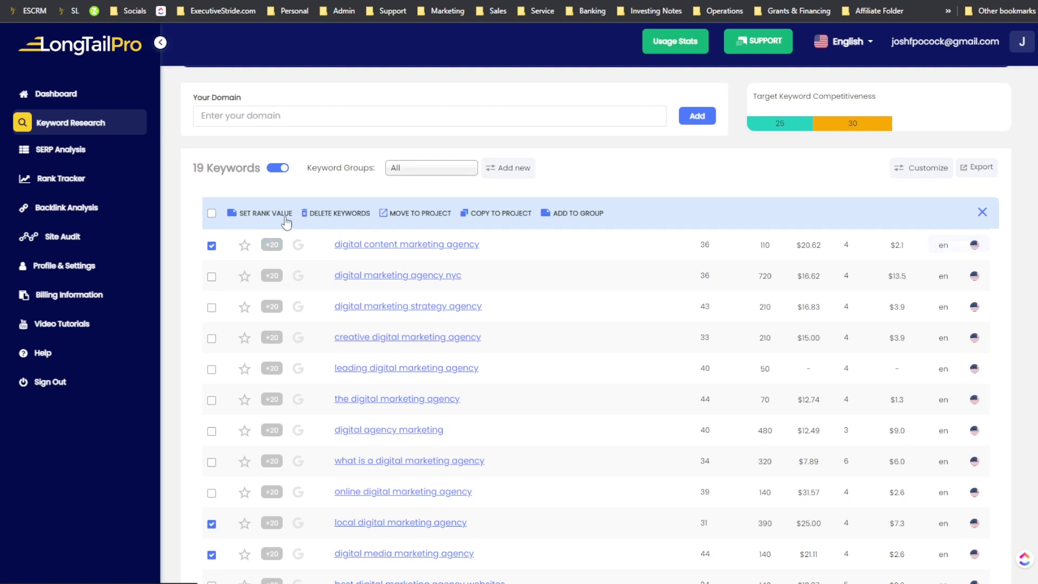
pyautogui.click(264, 214)
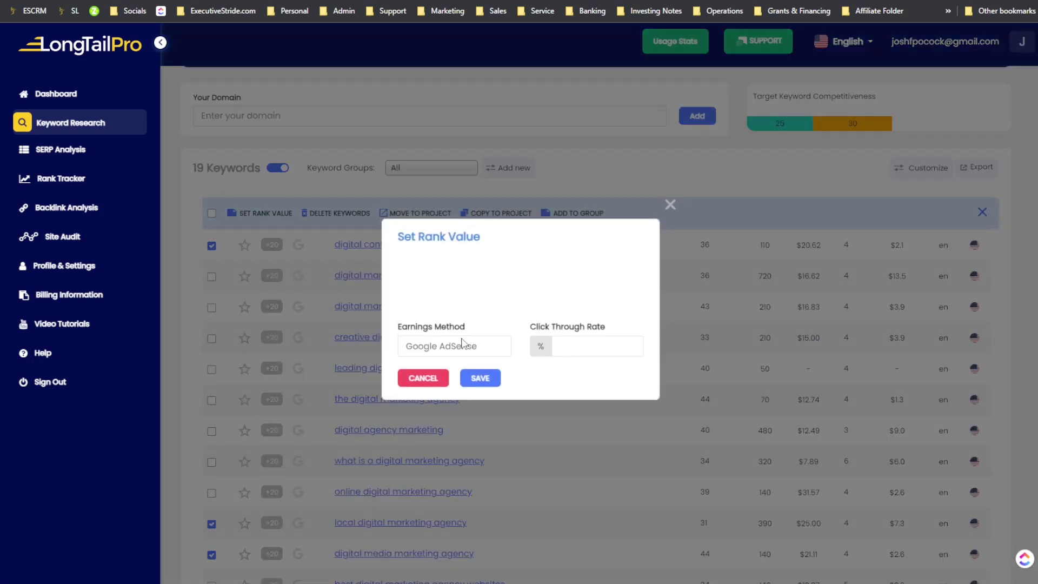
pyautogui.click(464, 345)
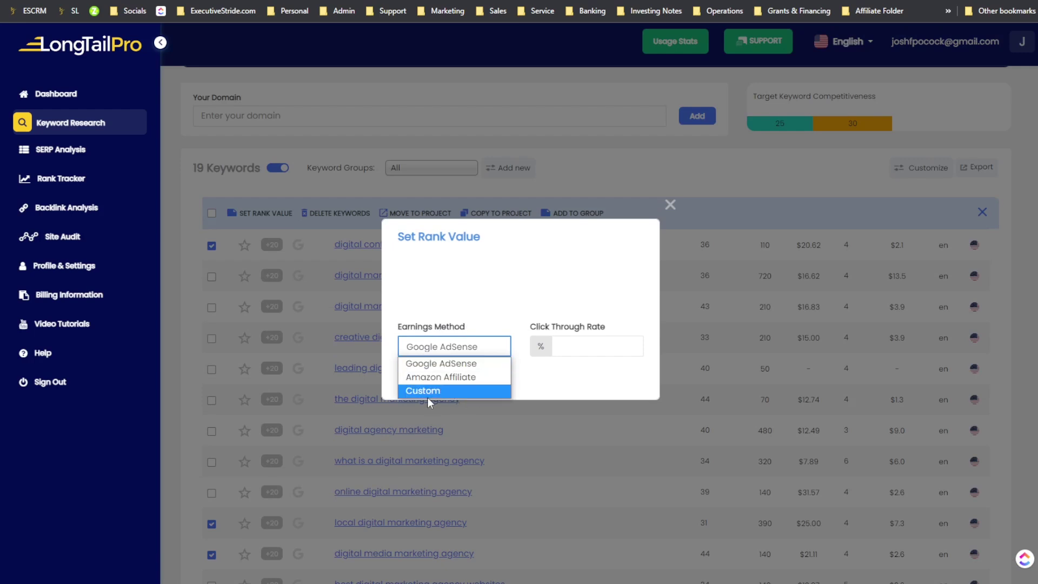
pyautogui.click(445, 392)
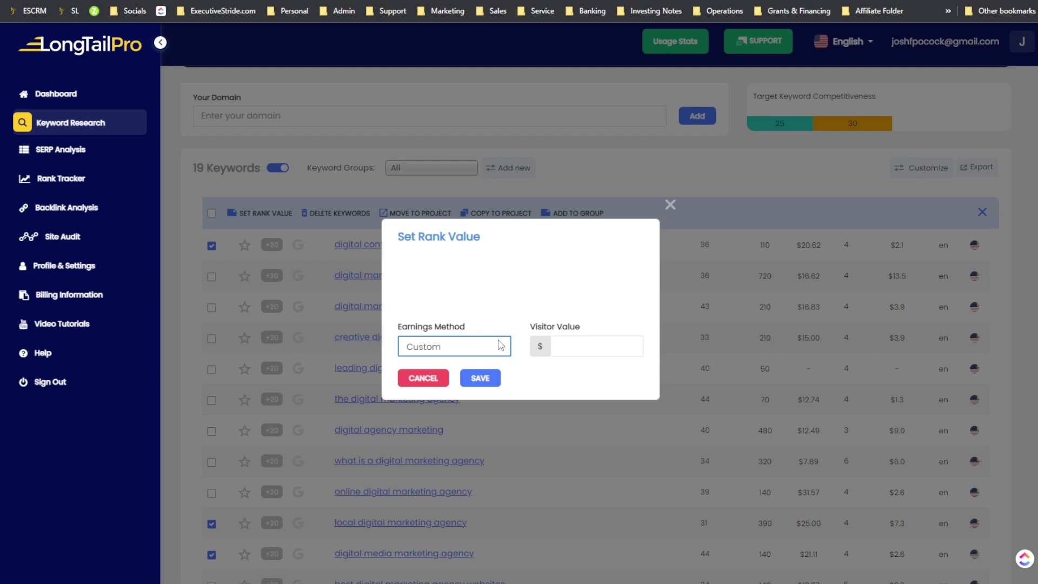
pyautogui.click(487, 355)
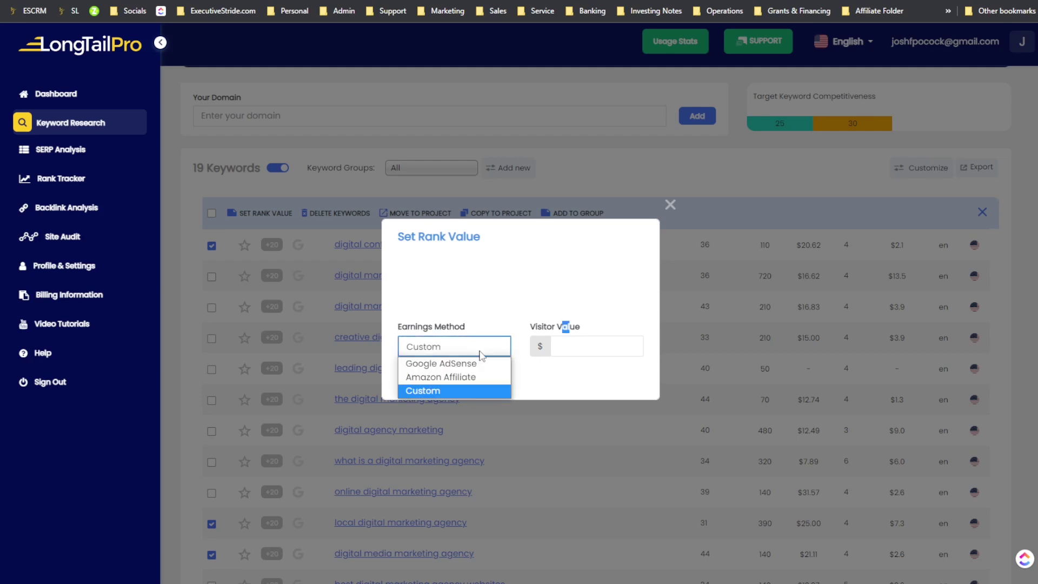
pyautogui.click(454, 378)
pyautogui.click(501, 352)
pyautogui.click(458, 369)
pyautogui.click(591, 346)
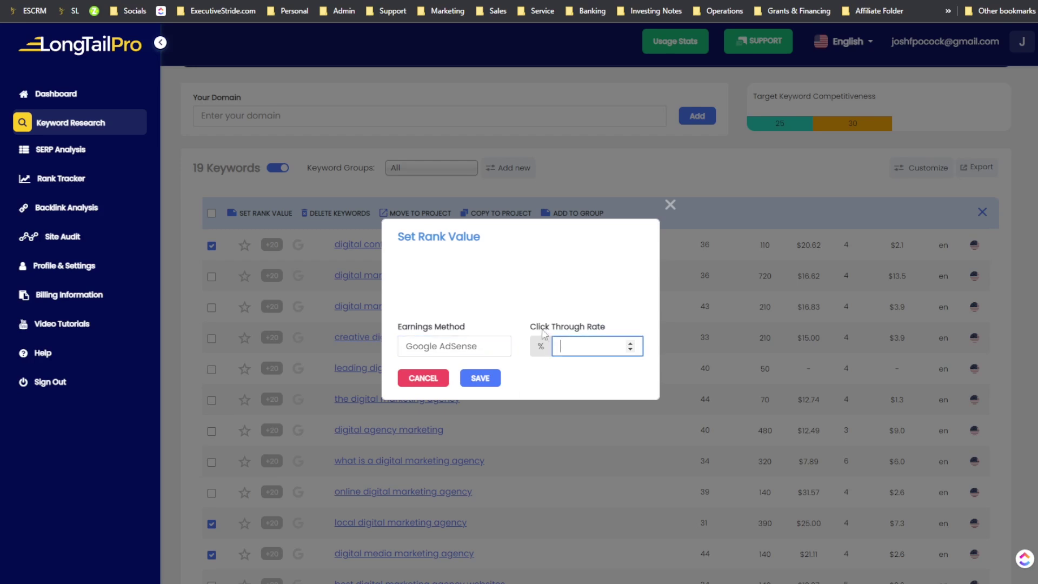
pyautogui.click(431, 382)
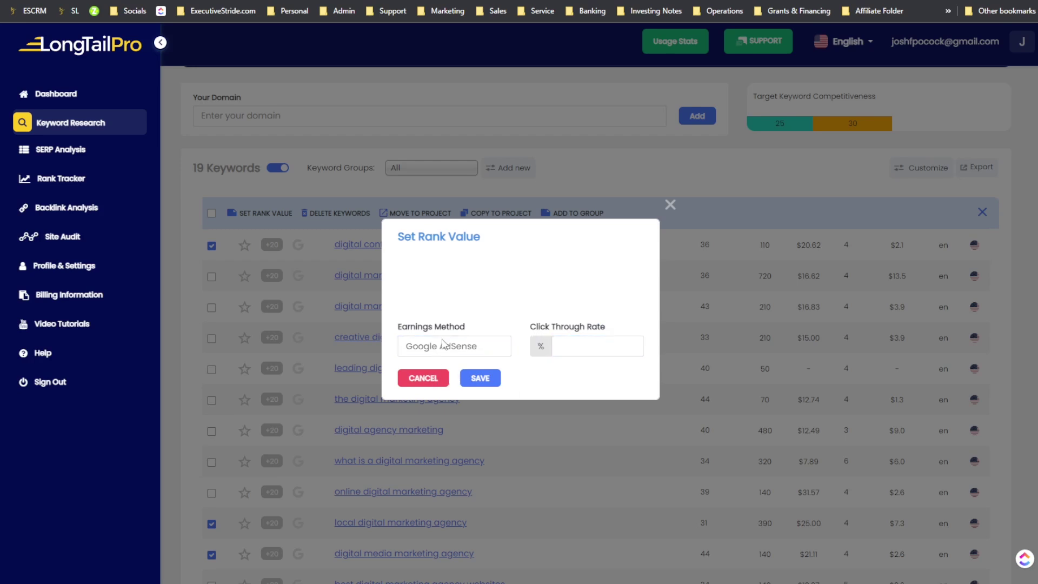
pyautogui.click(435, 377)
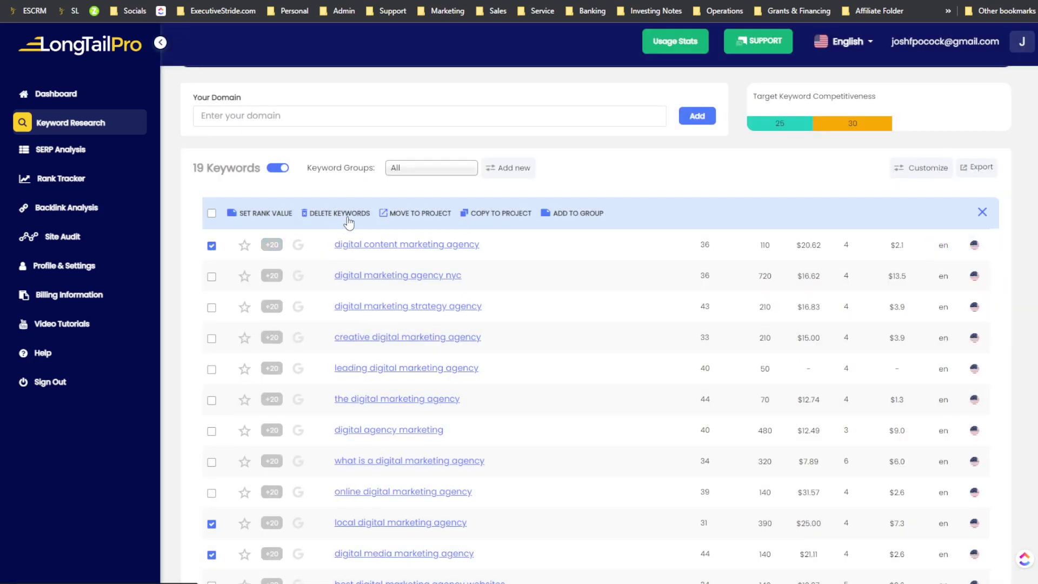
# - Look at the projects the selected keywords can be moved to and close the dialog without moving them
pyautogui.click(436, 217)
pyautogui.click(484, 314)
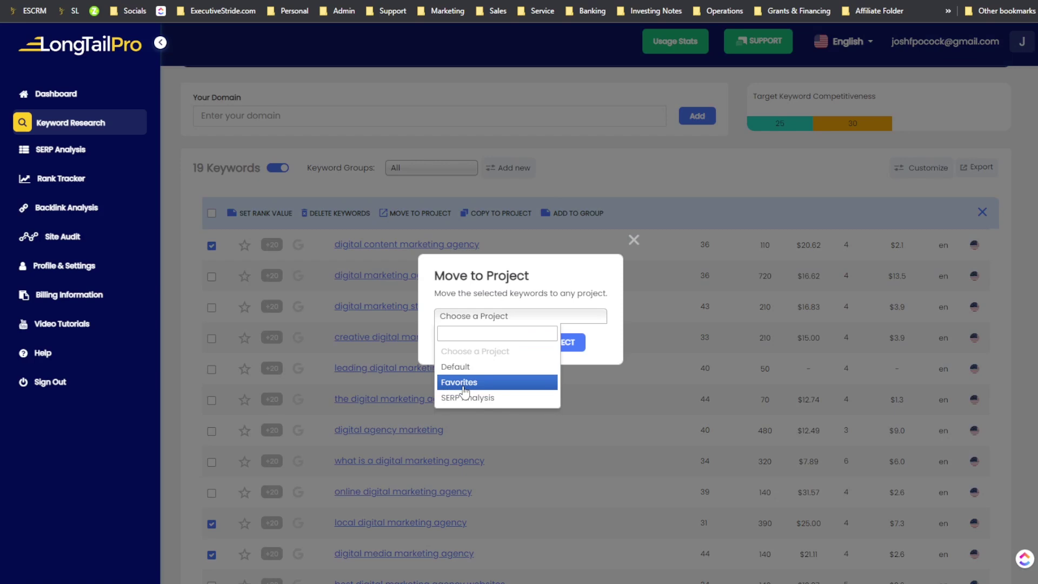
pyautogui.click(636, 241)
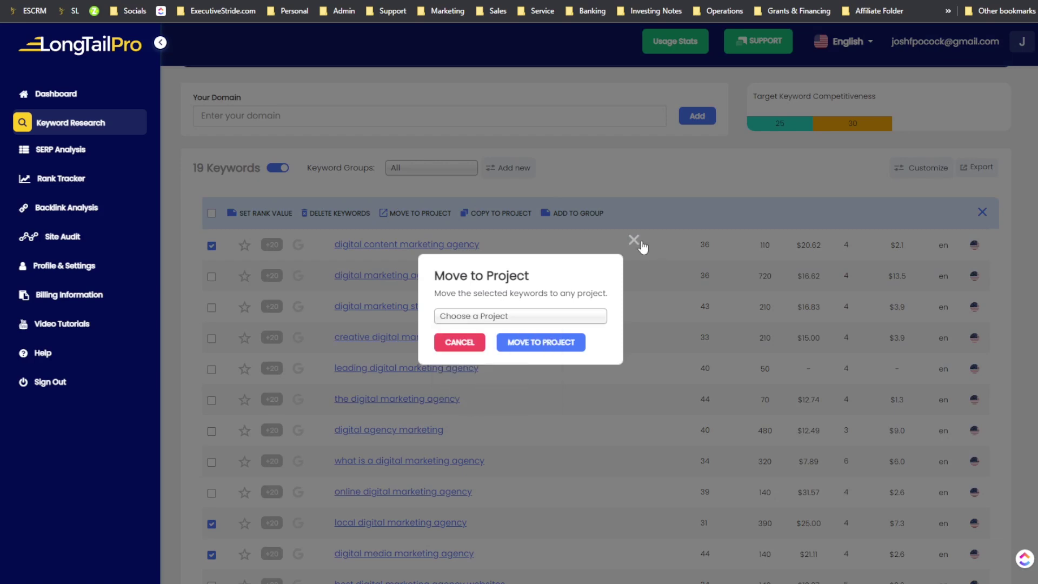
pyautogui.click(635, 241)
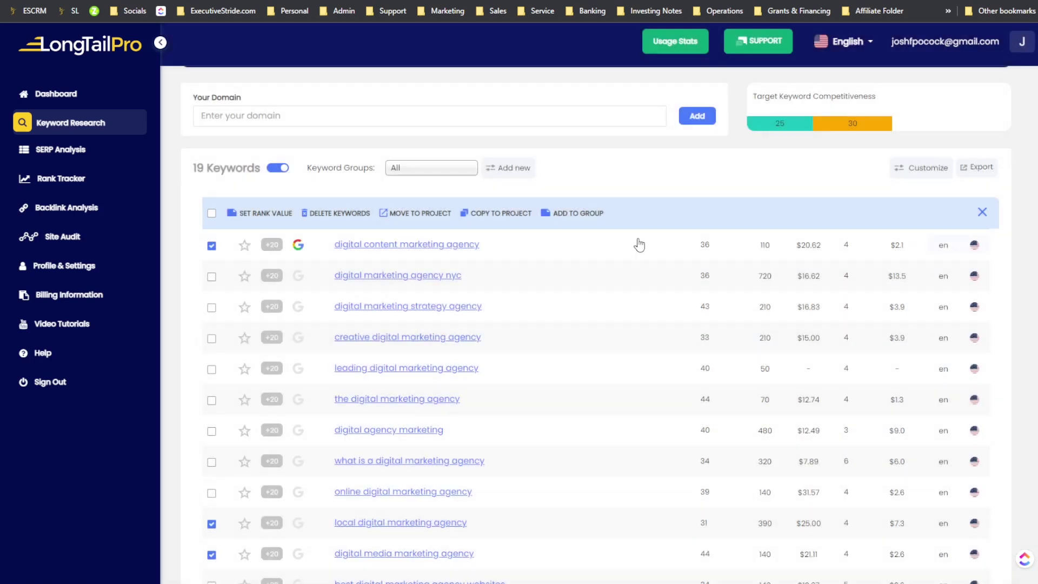
# - Check which projects the selected keywords can be copied to, without copying them
pyautogui.click(488, 213)
pyautogui.click(535, 316)
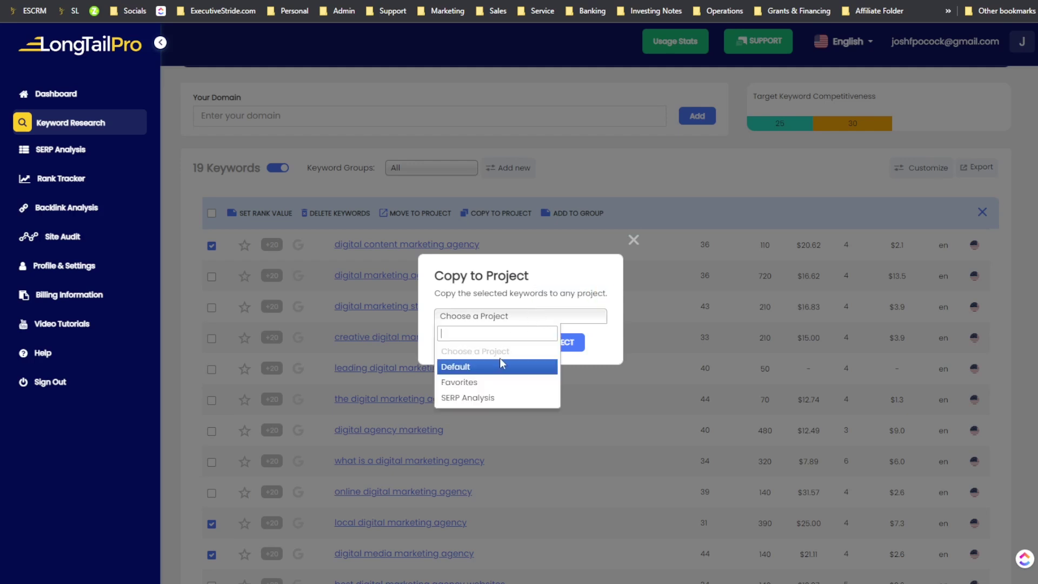
pyautogui.click(633, 241)
pyautogui.click(633, 241)
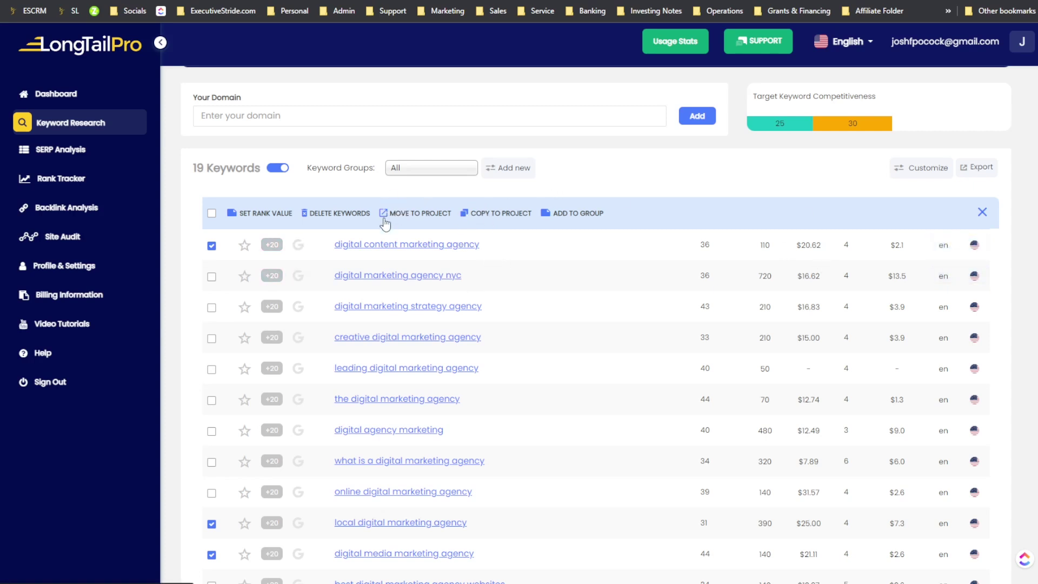
# - Add the selected keywords to a new keyword group named Digital Marketing
pyautogui.click(573, 219)
pyautogui.click(492, 315)
pyautogui.click(484, 314)
pyautogui.click(482, 315)
pyautogui.click(559, 309)
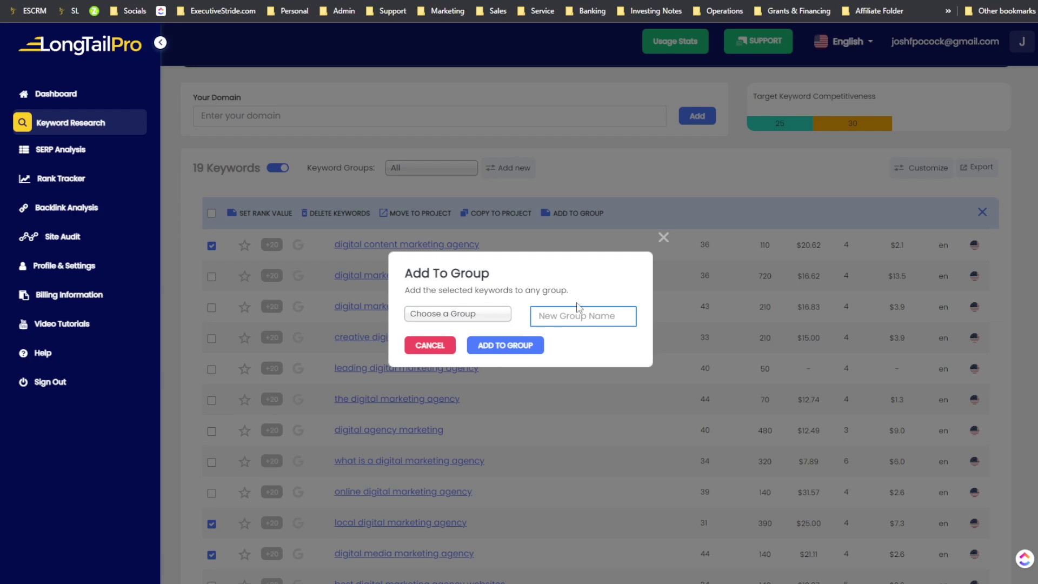
pyautogui.write('Mark')
pyautogui.hotkey('ctrl', 'a')
pyautogui.write('Digital Marketing')
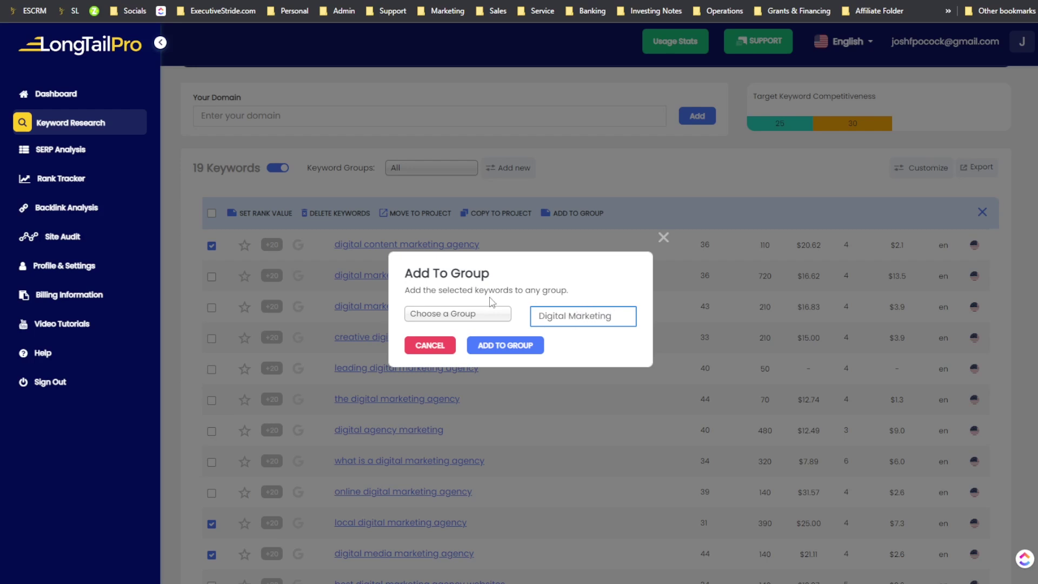
pyautogui.click(505, 345)
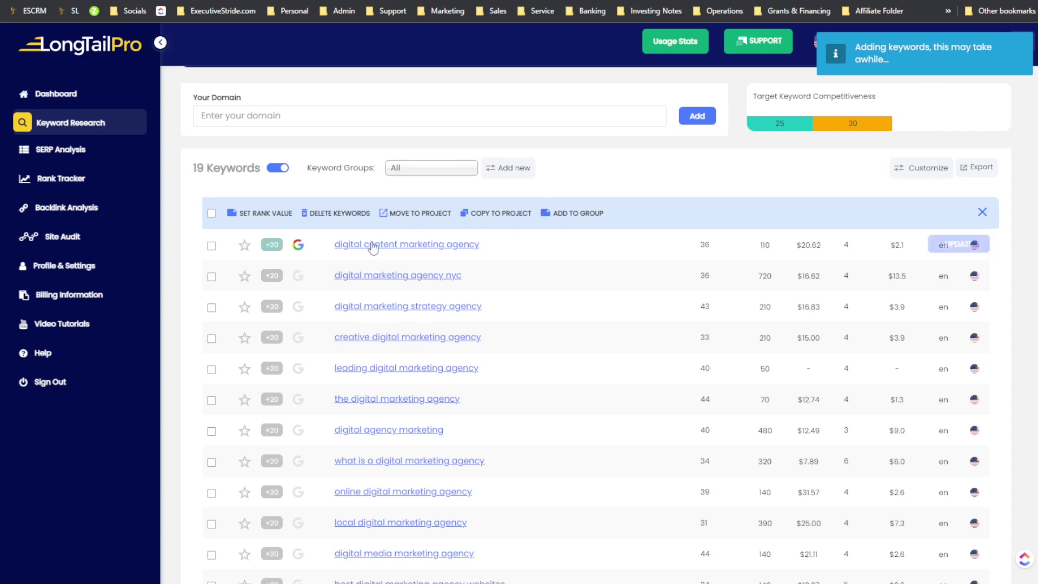
# - Close the bulk actions bar above the keyword table to restore the column headings
pyautogui.scroll(-5, 368, 259)
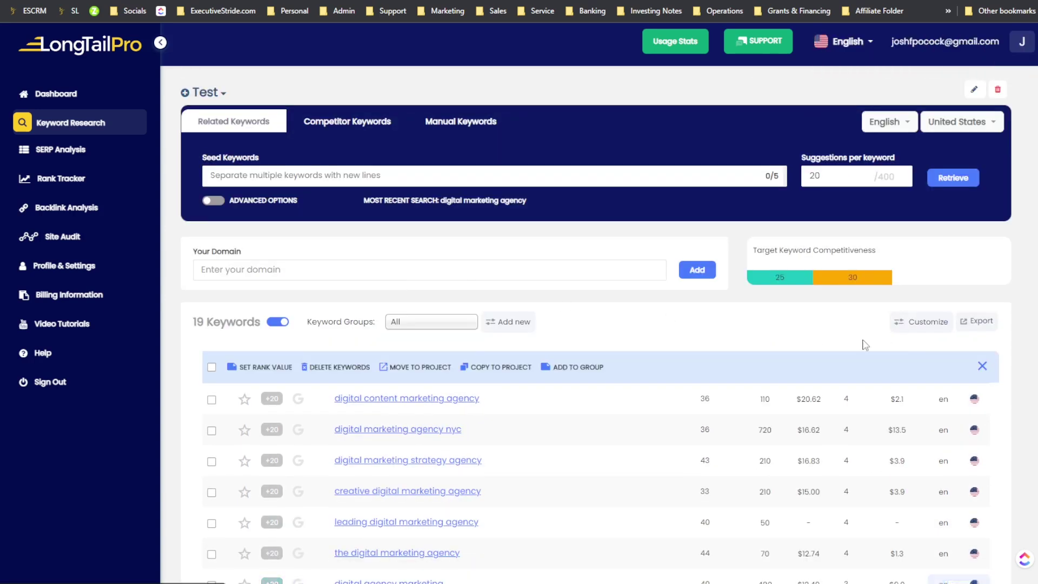
pyautogui.scroll(-2, 804, 352)
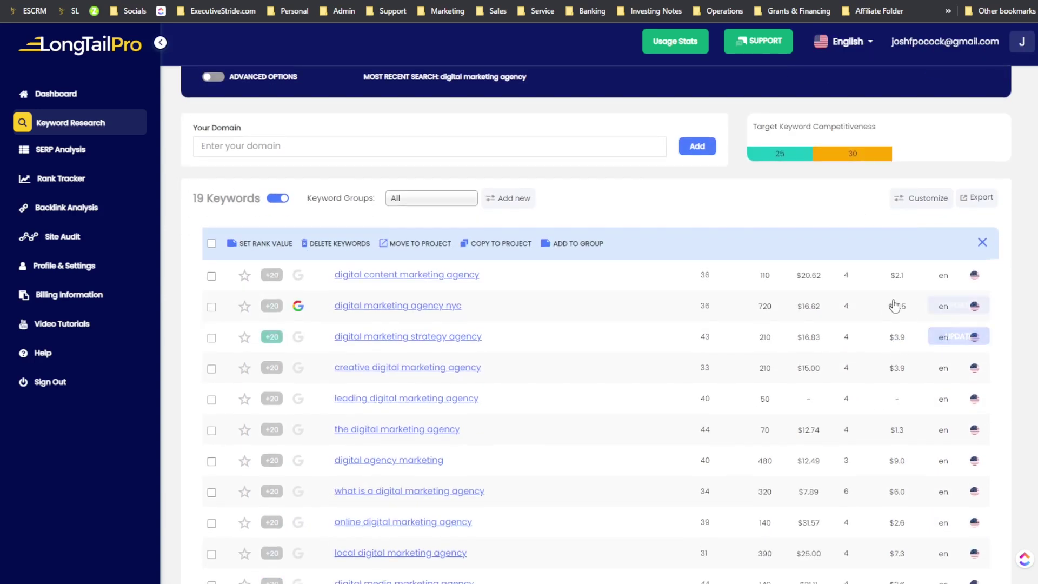
pyautogui.click(980, 243)
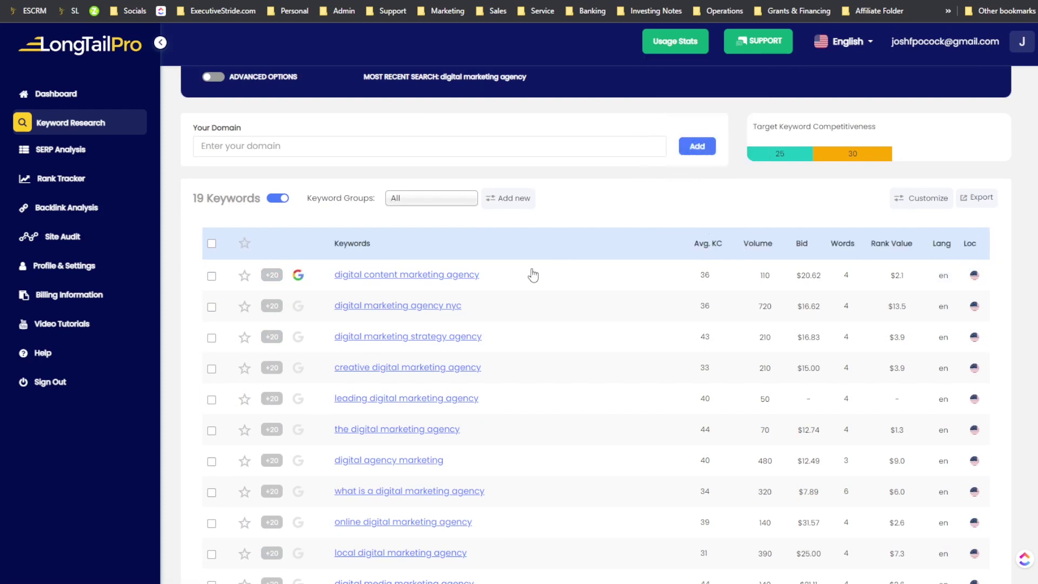
# - Look through the keyword table, including its language and location columns
pyautogui.scroll(-5, 712, 322)
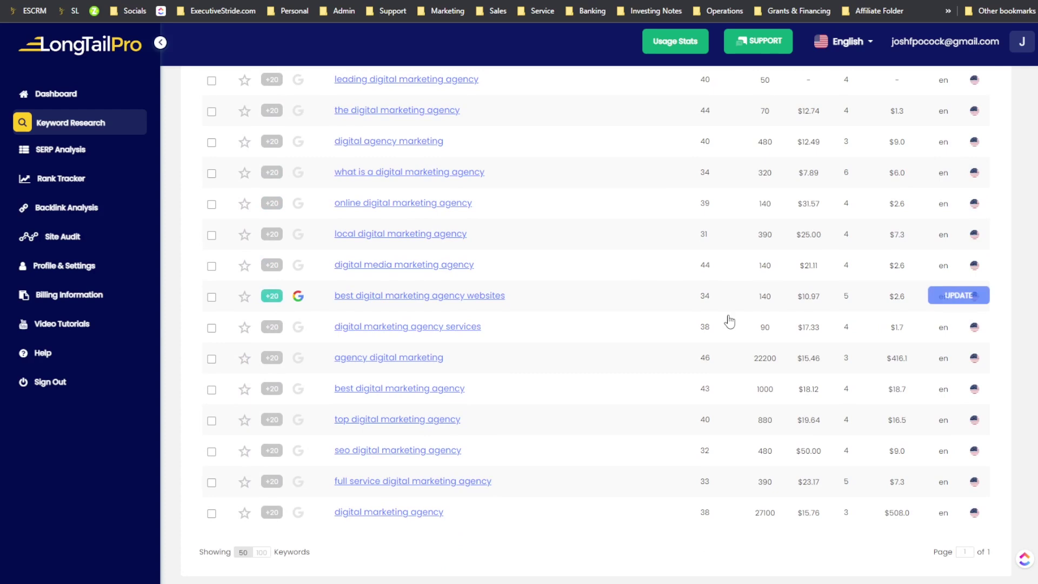
pyautogui.scroll(8, 730, 321)
pyautogui.scroll(-3, 805, 328)
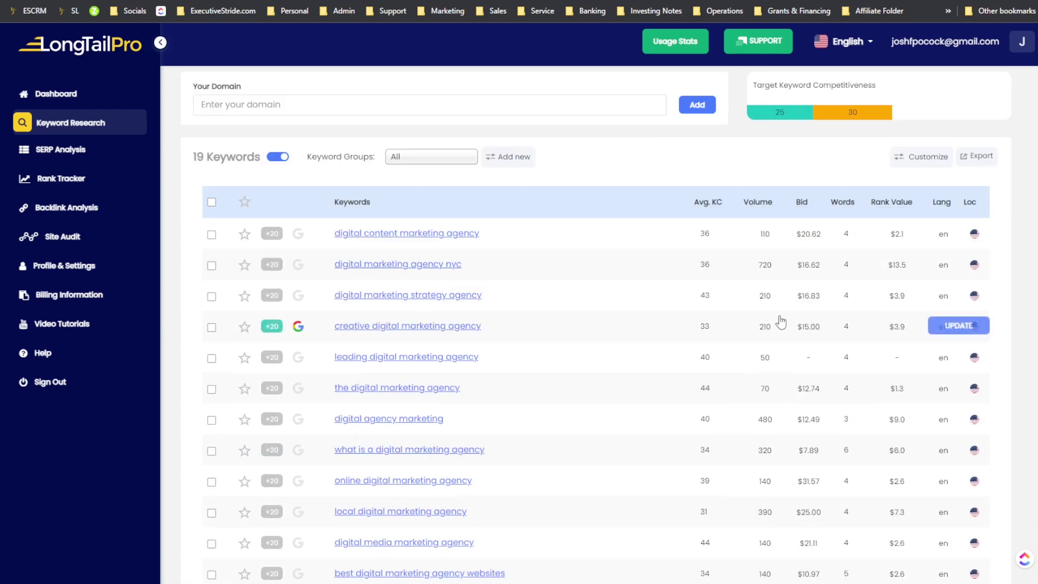
pyautogui.scroll(2, 782, 323)
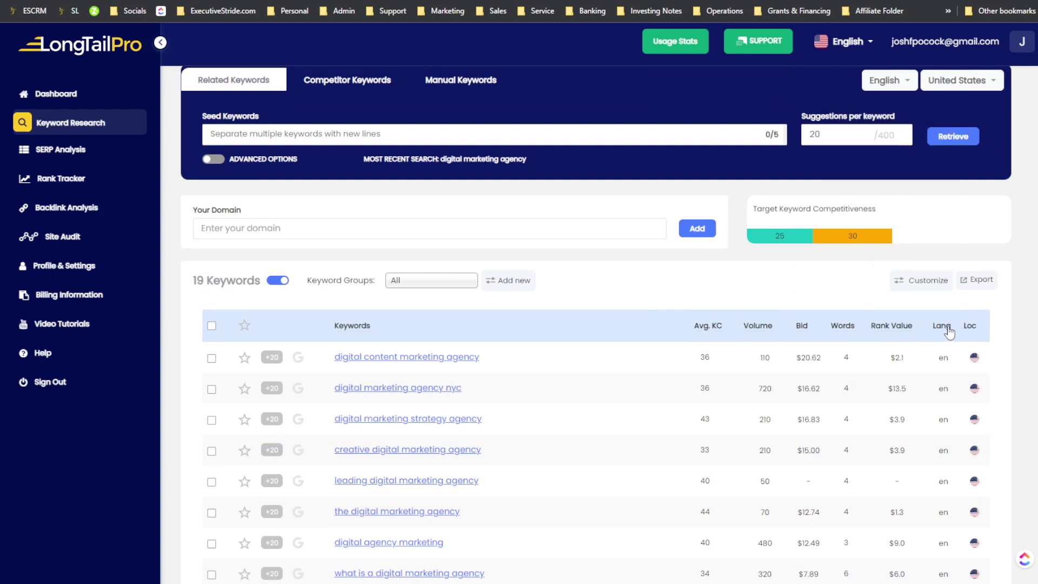
pyautogui.scroll(-1, 975, 332)
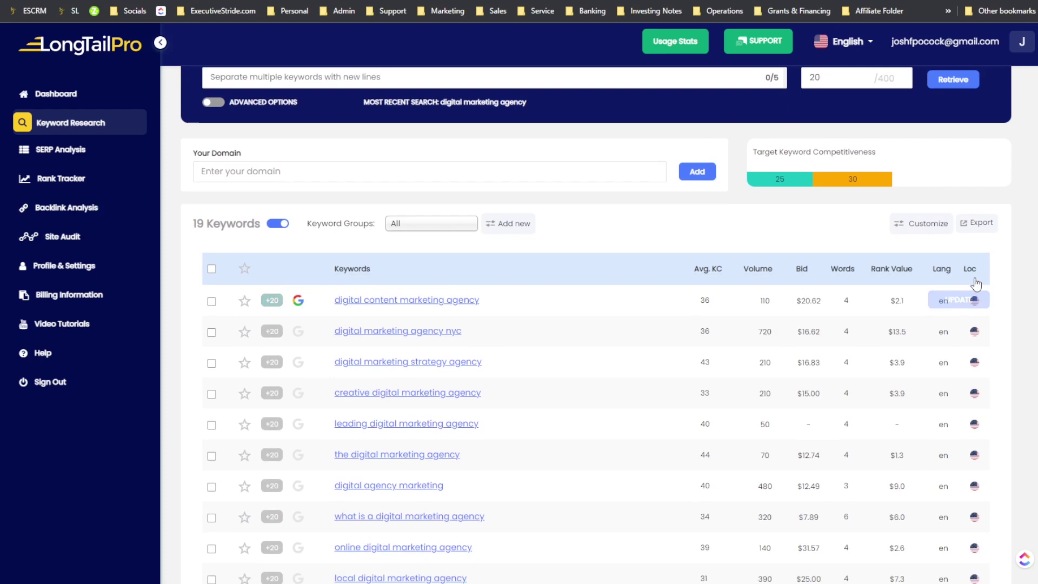
pyautogui.scroll(-1, 976, 284)
pyautogui.scroll(-5, 976, 390)
pyautogui.scroll(8, 979, 469)
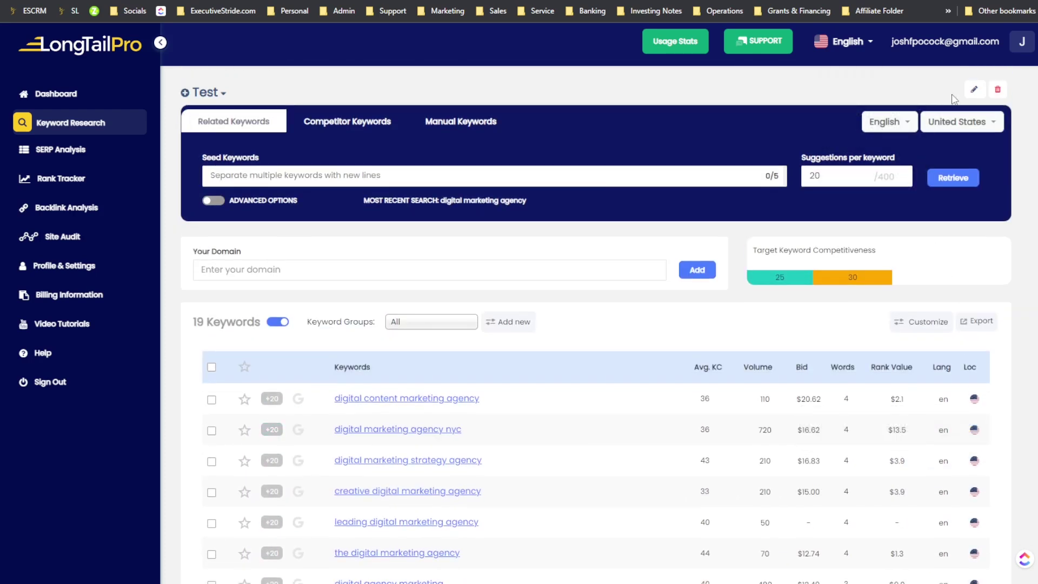
# - Browse the countries available for keyword research, leaving United States selected
pyautogui.click(962, 121)
pyautogui.scroll(1, 991, 249)
pyautogui.scroll(10, 984, 246)
pyautogui.scroll(-5, 969, 202)
pyautogui.scroll(-1, 945, 139)
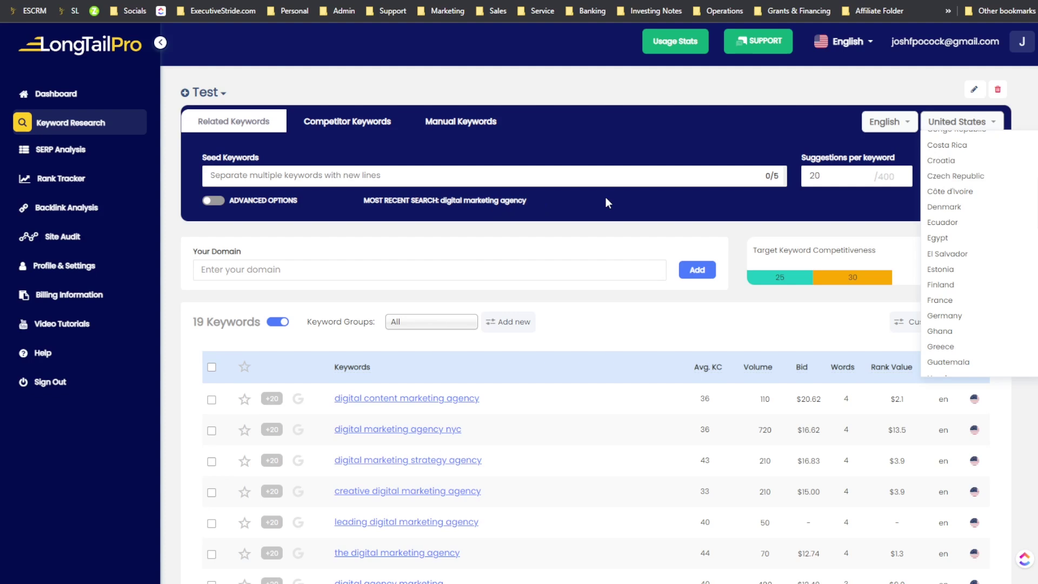
pyautogui.scroll(1, 941, 195)
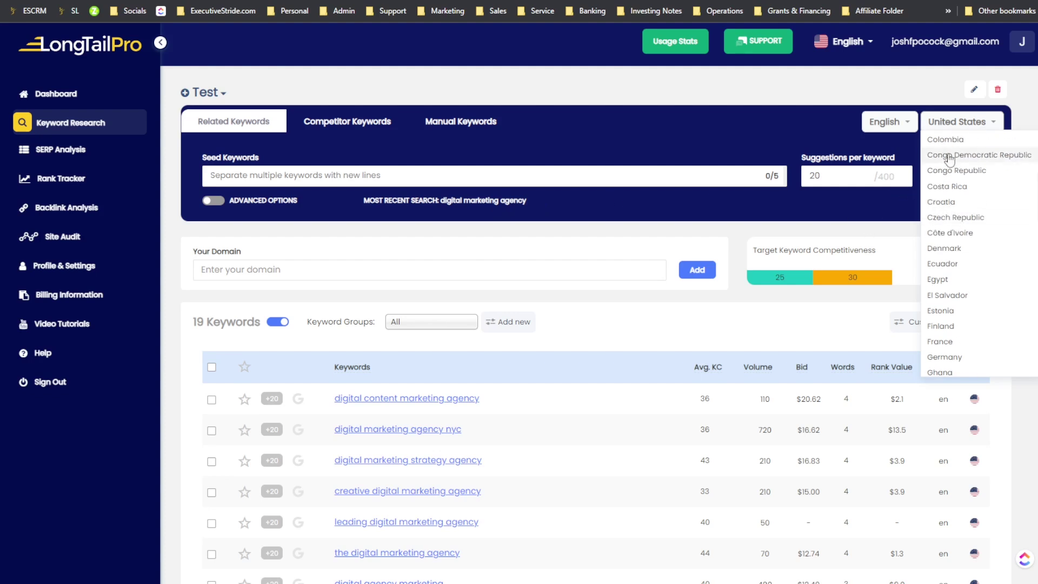
pyautogui.scroll(3, 968, 217)
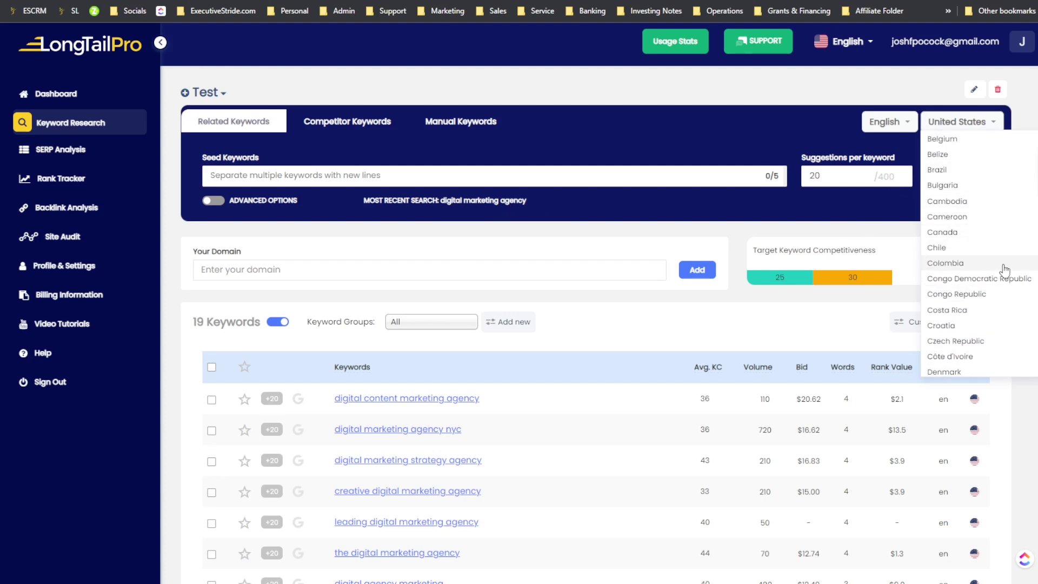
pyautogui.click(854, 218)
# - Read the explanation of the Rank Value column and examine the Words column in the keyword table
pyautogui.scroll(-2, 855, 227)
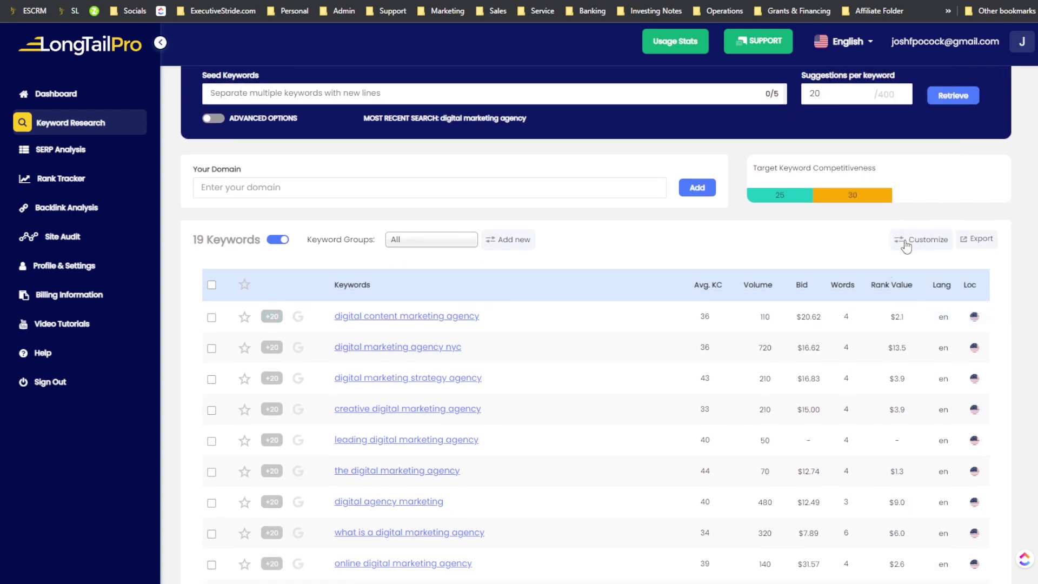
pyautogui.scroll(-1, 940, 271)
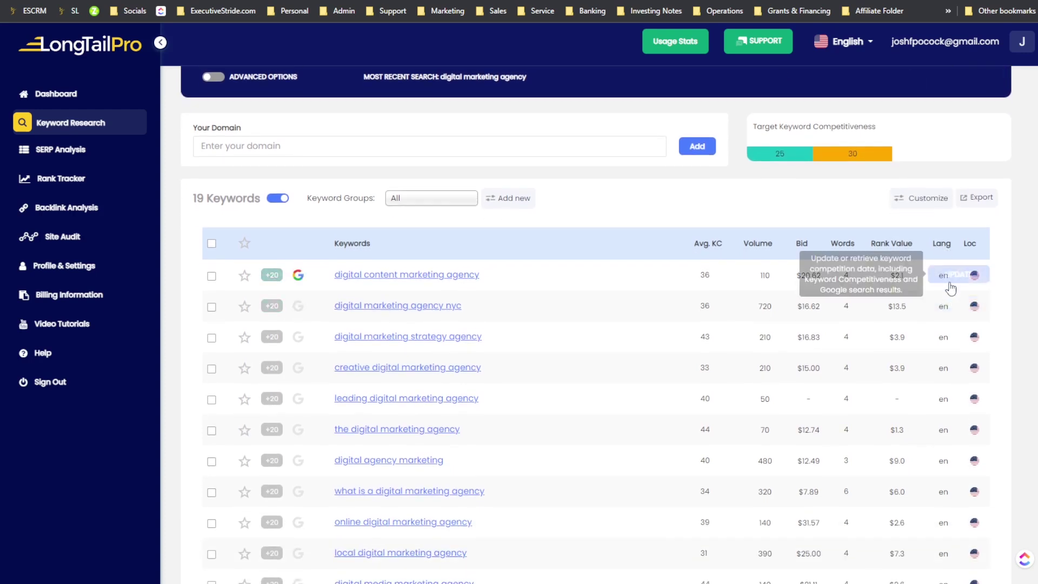
pyautogui.scroll(-2, 919, 260)
pyautogui.moveTo(890, 171)
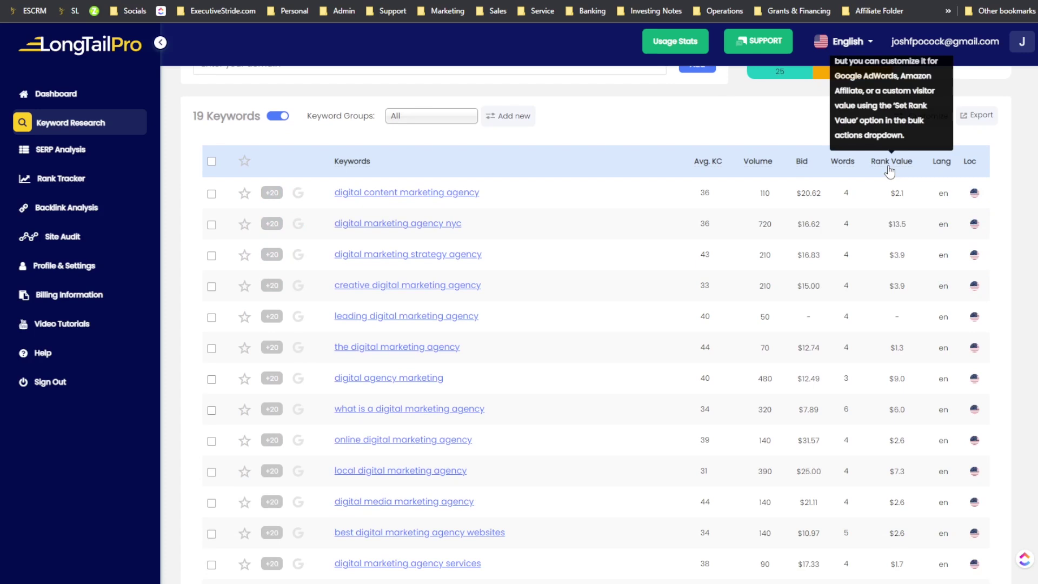
pyautogui.scroll(3, 890, 173)
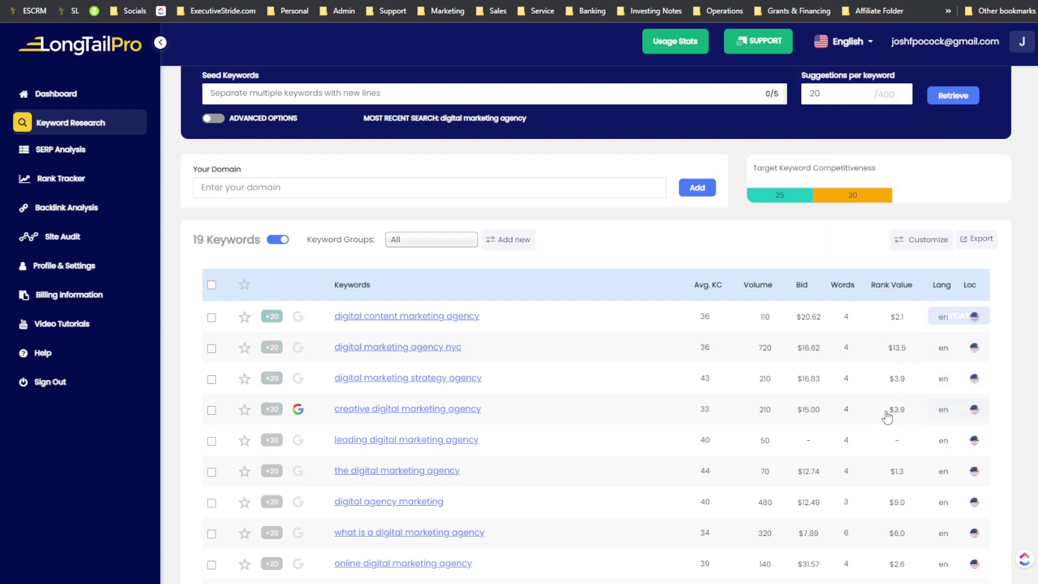
pyautogui.moveTo(842, 292)
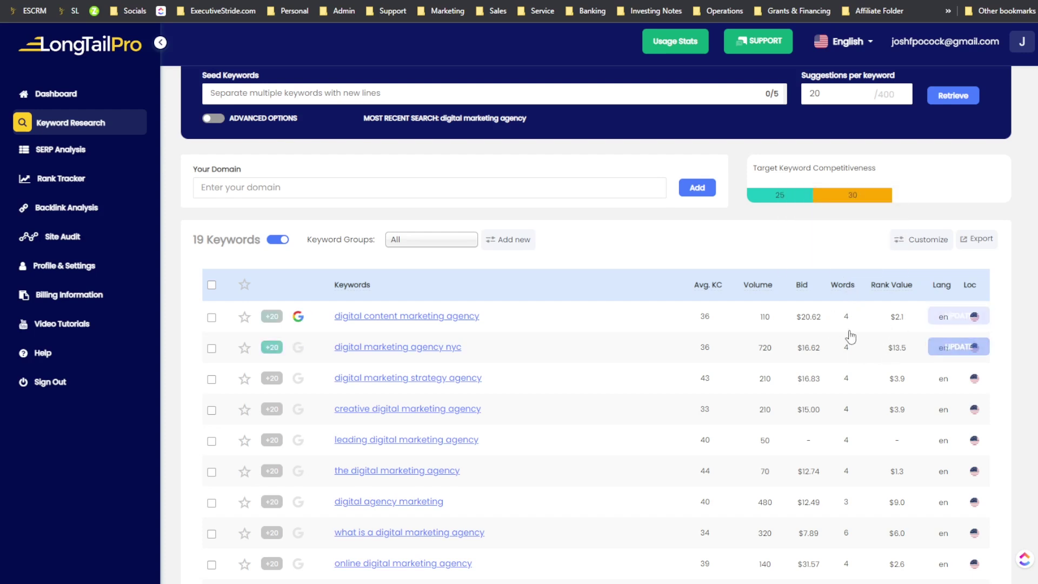
# - Examine the Bid column and read the explanations of the Volume and Avg. KC columns
pyautogui.scroll(-3, 847, 336)
pyautogui.scroll(2, 827, 398)
pyautogui.moveTo(801, 247)
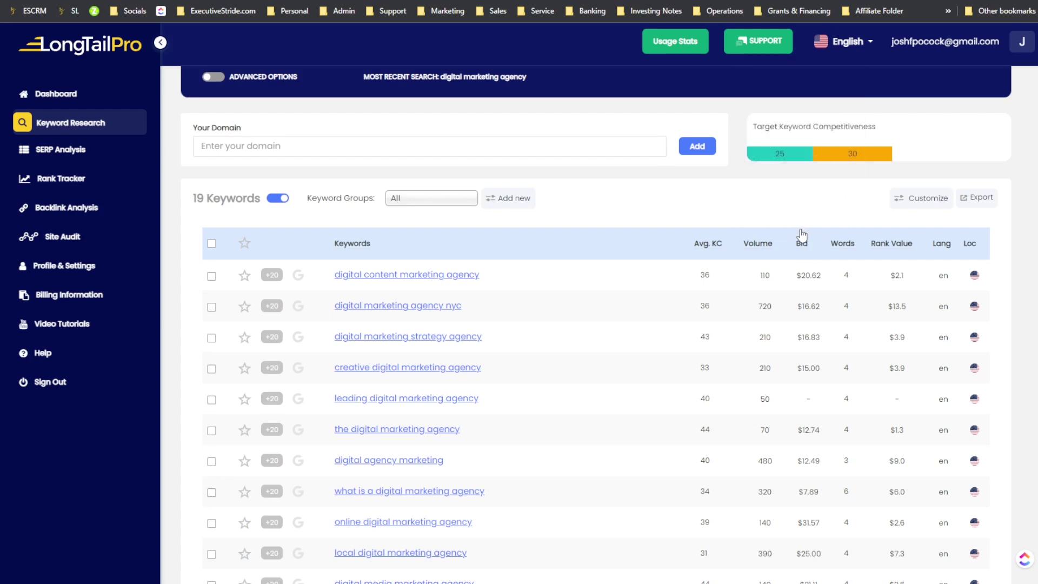
pyautogui.moveTo(763, 249)
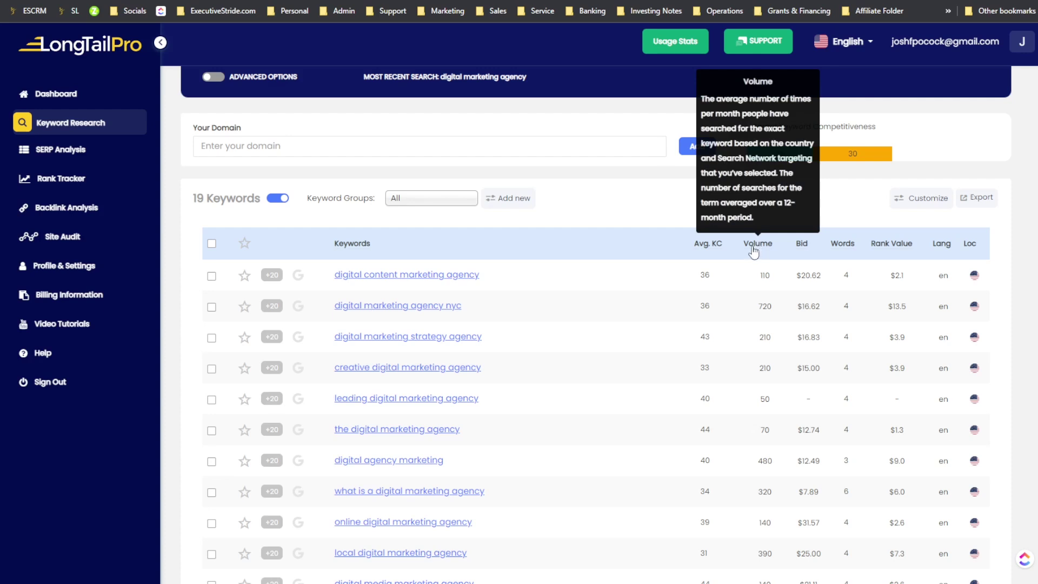
pyautogui.moveTo(717, 249)
pyautogui.scroll(2, 717, 252)
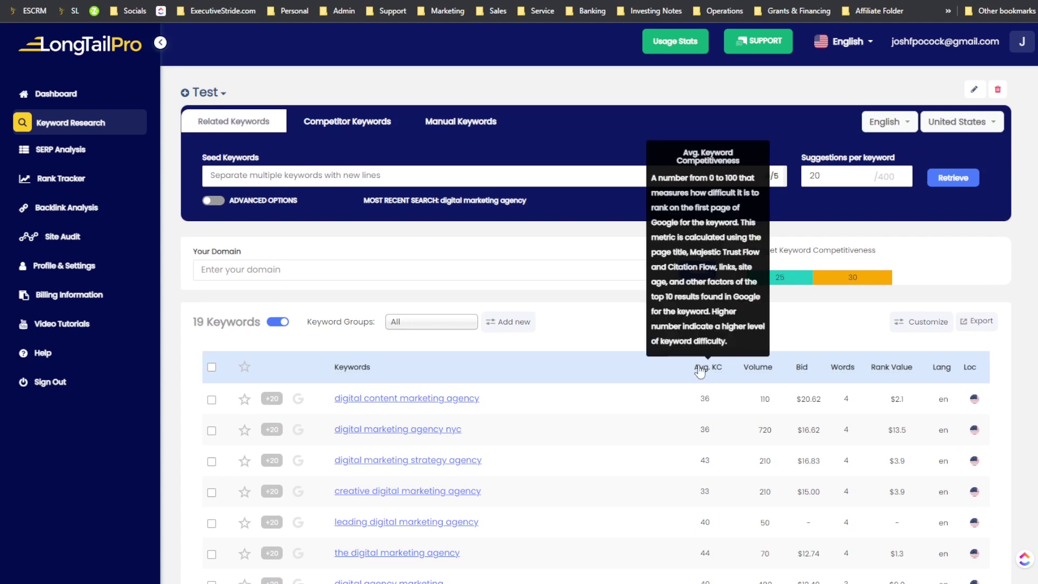
pyautogui.moveTo(705, 367)
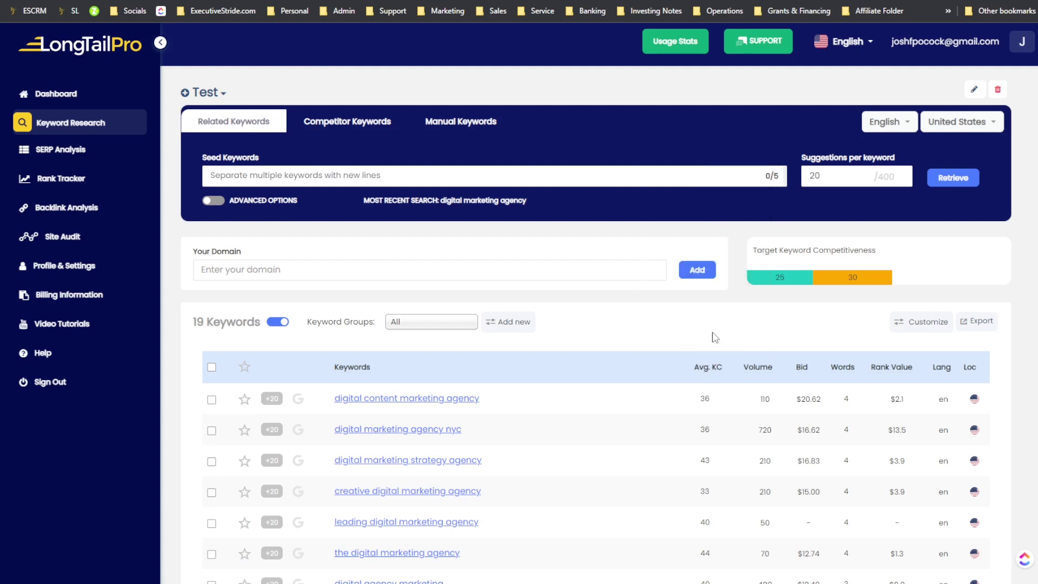
# - Compare the Avg. KC and Volume figures across the whole list of digital marketing agency keywords
pyautogui.scroll(-2, 711, 365)
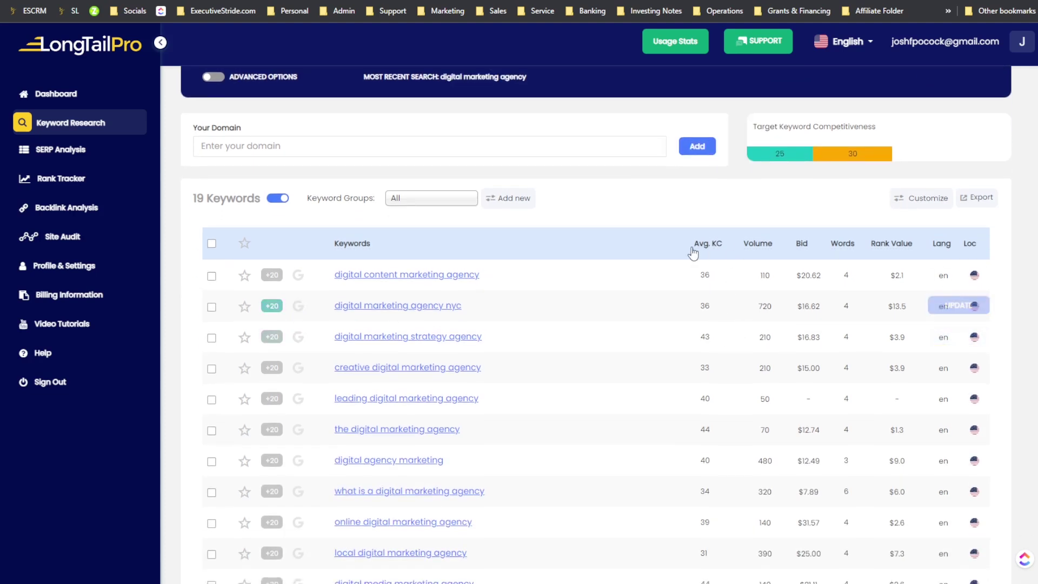
pyautogui.scroll(-3, 725, 324)
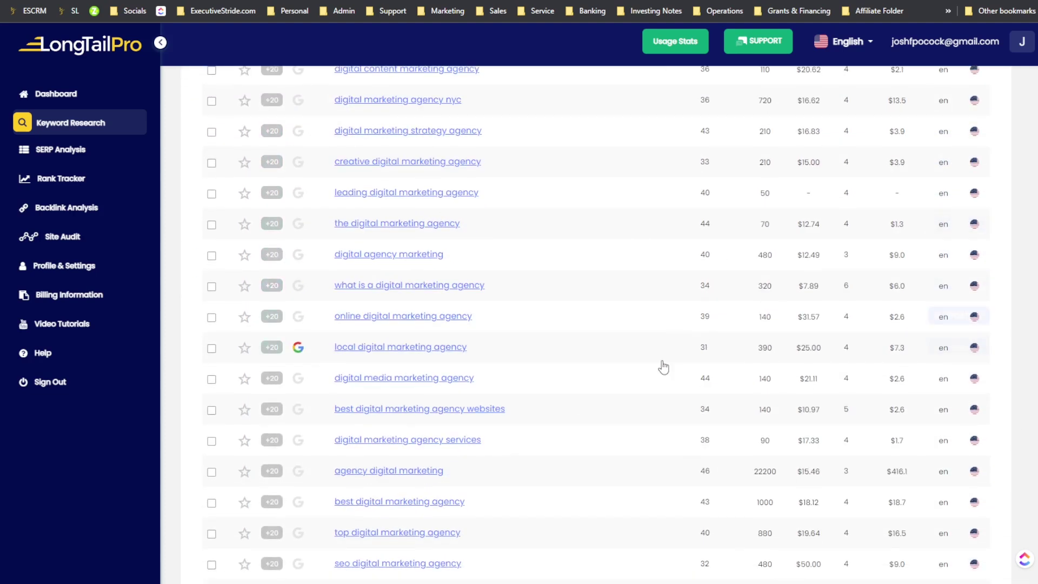
pyautogui.scroll(-2, 664, 368)
pyautogui.scroll(7, 708, 406)
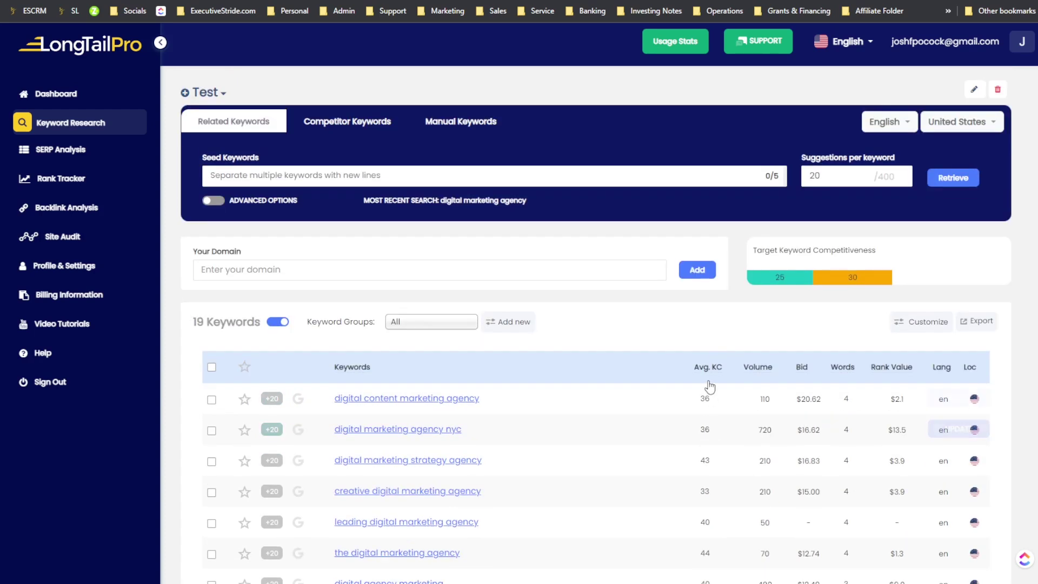
pyautogui.scroll(-1, 707, 379)
pyautogui.scroll(-1, 704, 433)
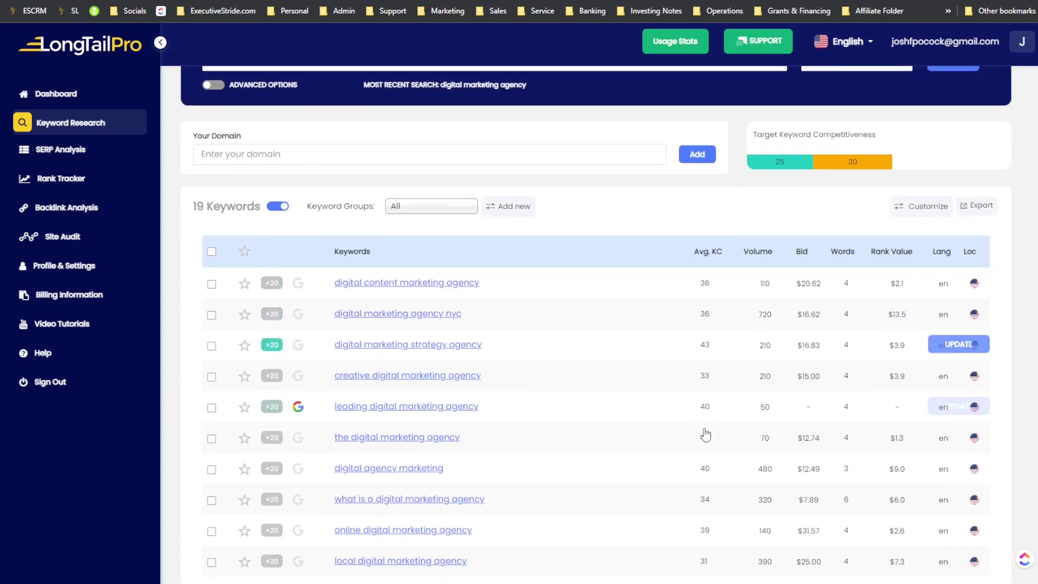
pyautogui.scroll(-1, 705, 434)
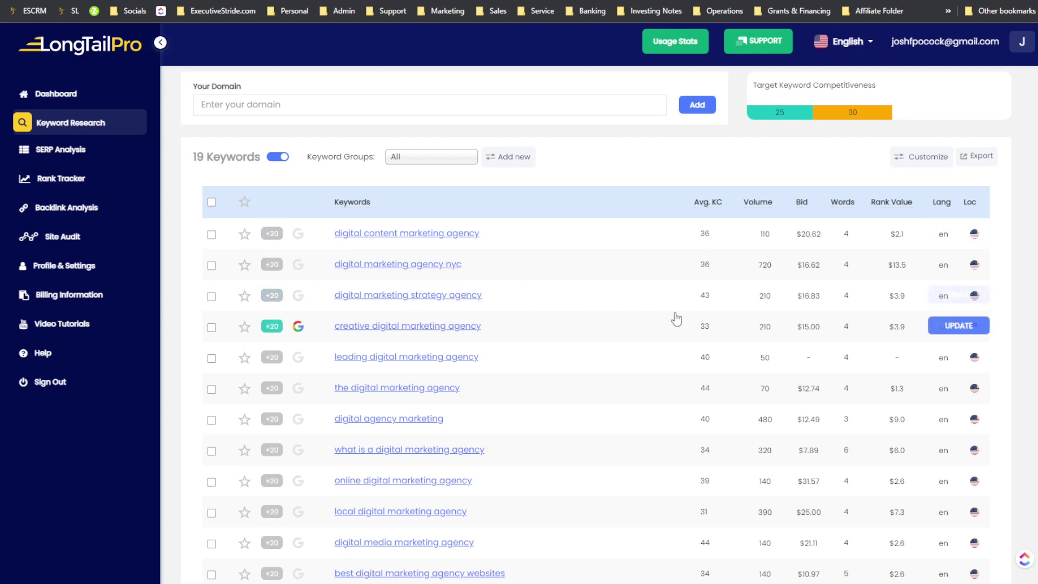
pyautogui.scroll(-1, 704, 313)
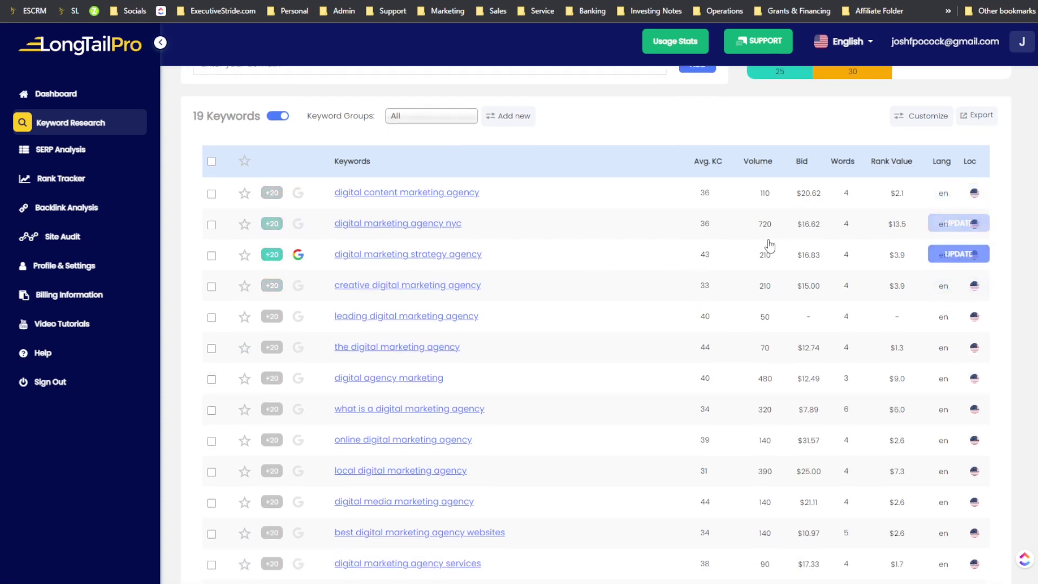
pyautogui.scroll(5, 706, 227)
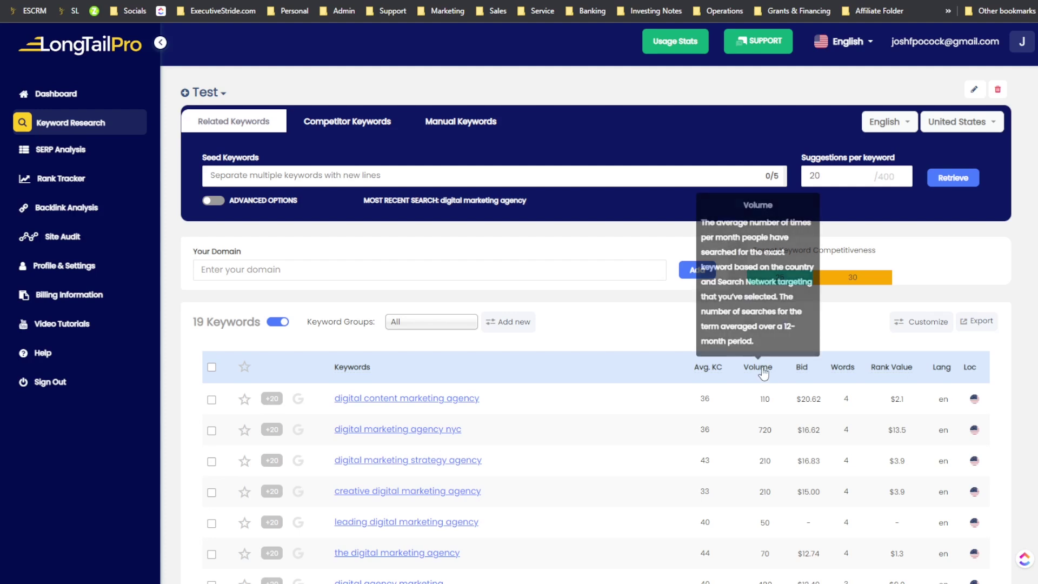
pyautogui.scroll(-1, 845, 356)
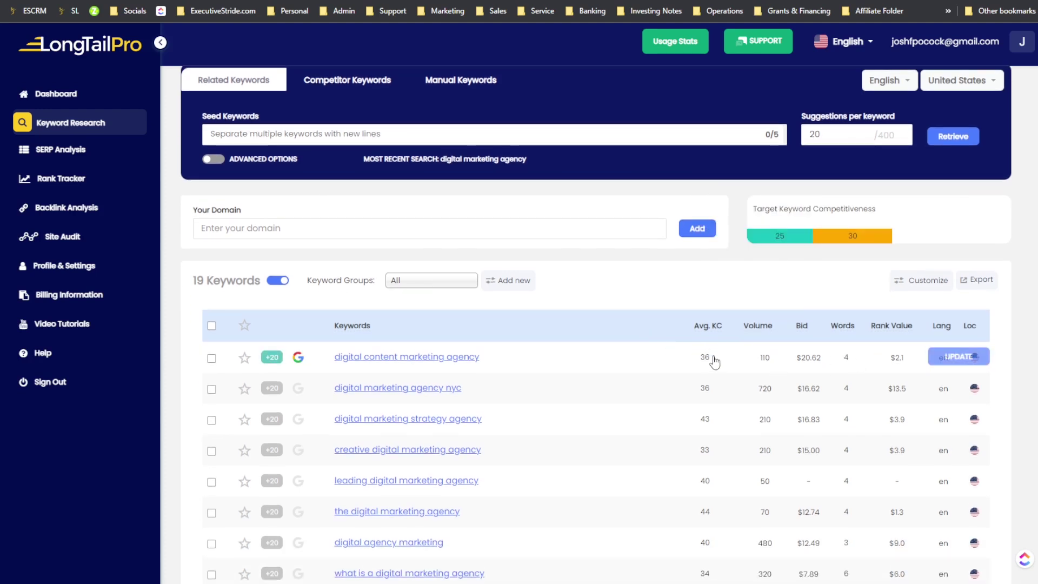
pyautogui.scroll(-5, 718, 366)
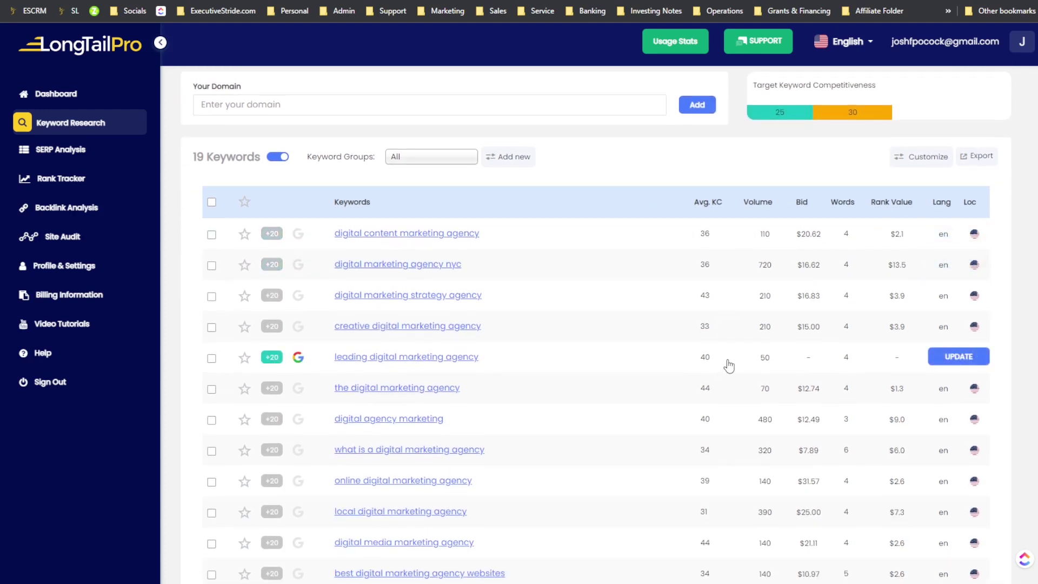
pyautogui.scroll(-3, 734, 377)
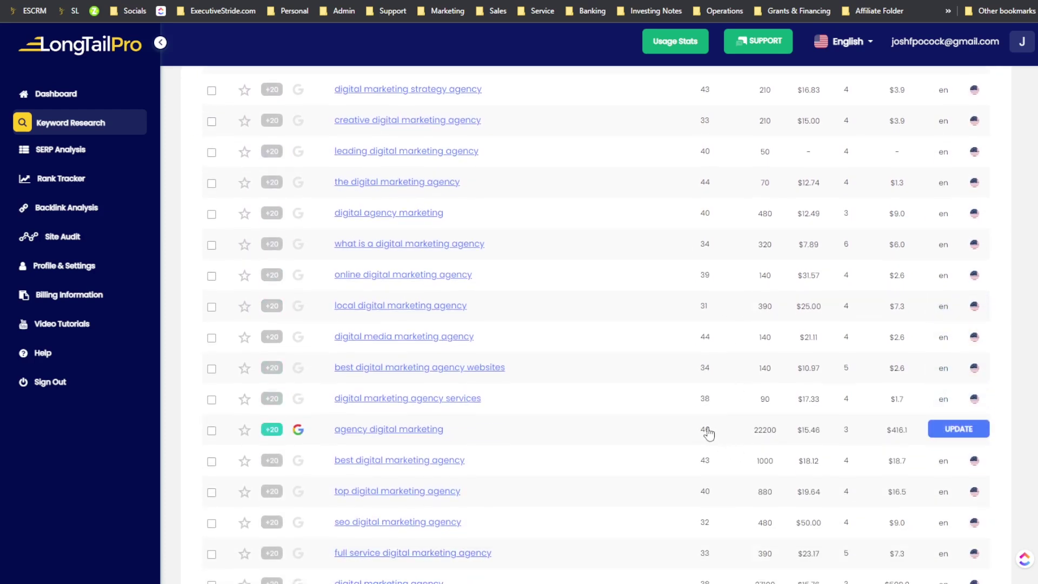
# - Compare the Avg. KC and Volume figures of the "agency digital marketing" and "digital marketing agency" keywords
pyautogui.scroll(5, 765, 436)
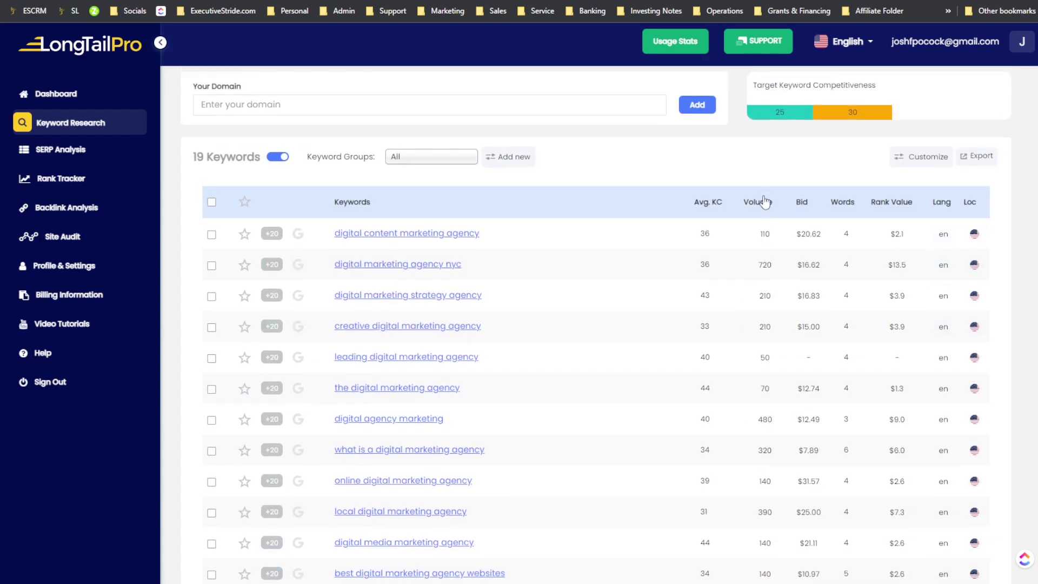
pyautogui.scroll(-4, 765, 432)
pyautogui.scroll(1, 768, 482)
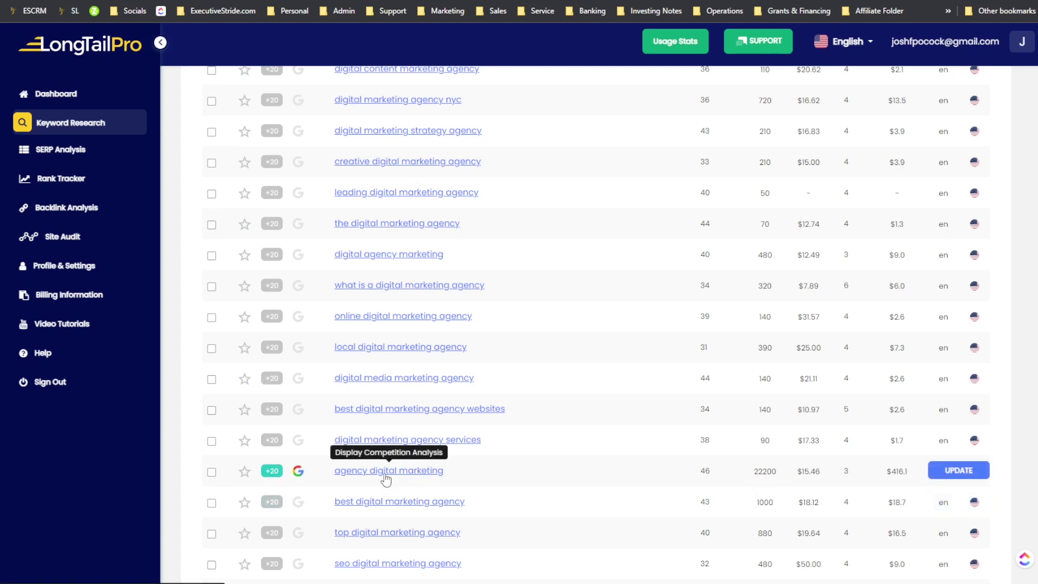
pyautogui.scroll(-2, 562, 470)
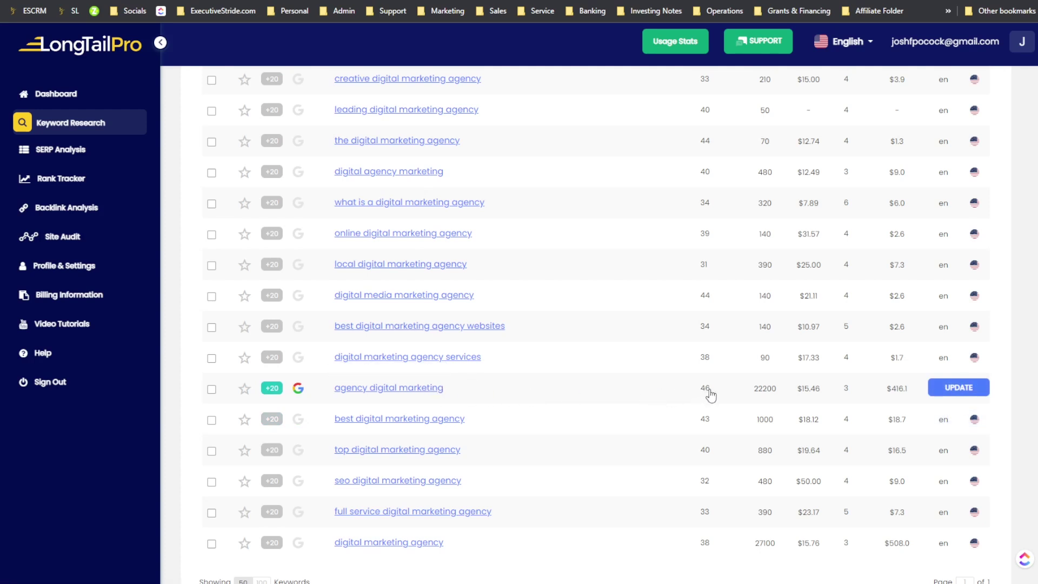
pyautogui.scroll(1, 704, 411)
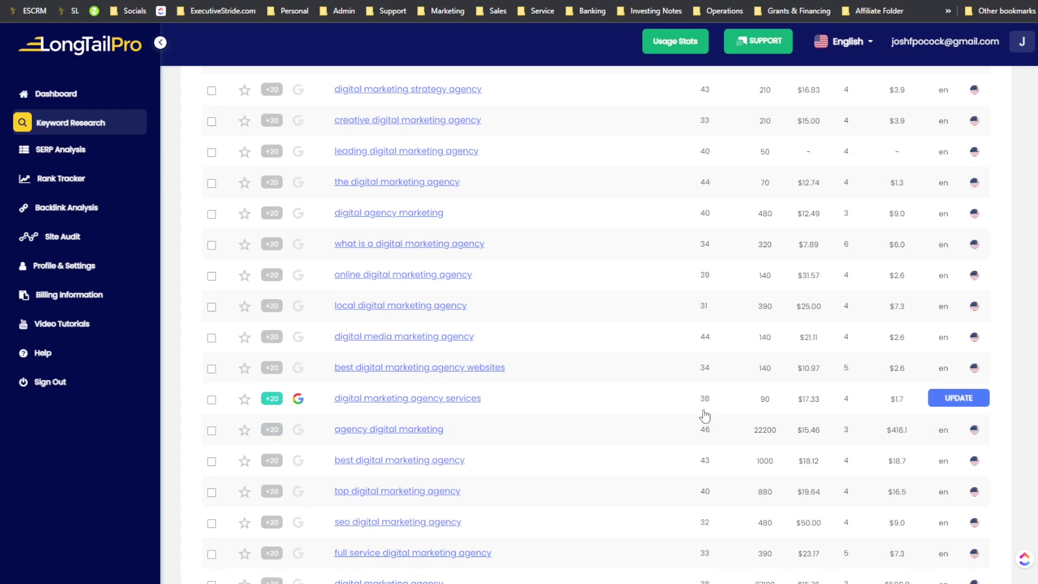
pyautogui.scroll(-2, 704, 416)
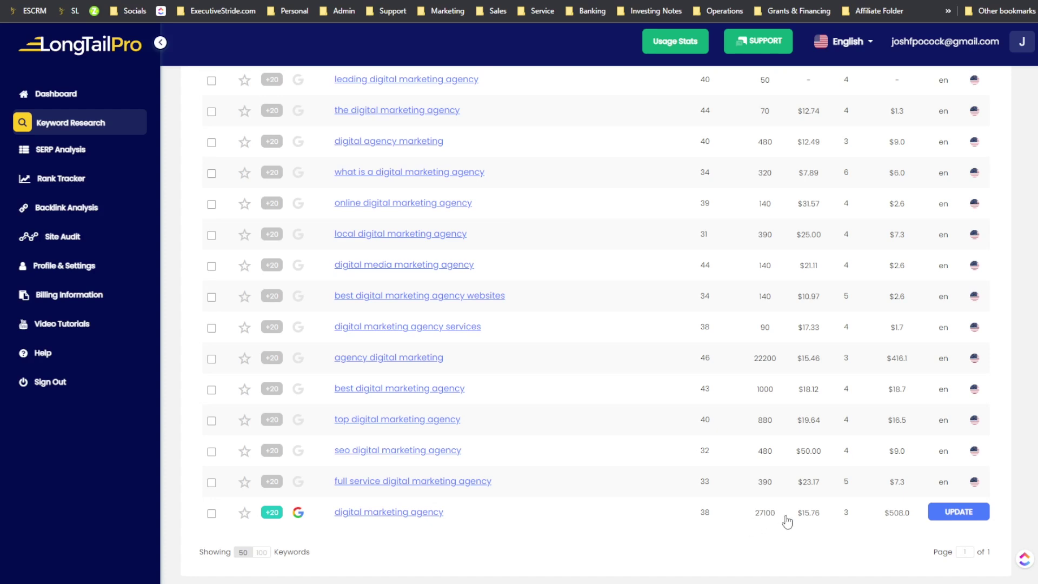
pyautogui.scroll(7, 798, 529)
pyautogui.scroll(-8, 809, 377)
# - Examine the Rank Value of the highest-volume keywords and review the competitiveness figures across the rest of the list
pyautogui.scroll(5, 867, 515)
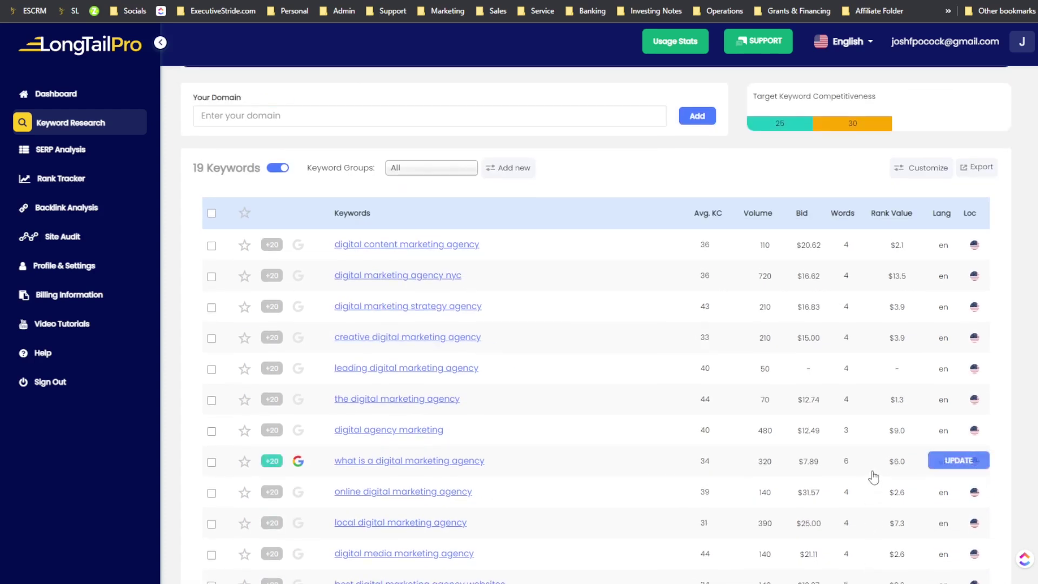
pyautogui.moveTo(894, 217)
pyautogui.scroll(-5, 898, 378)
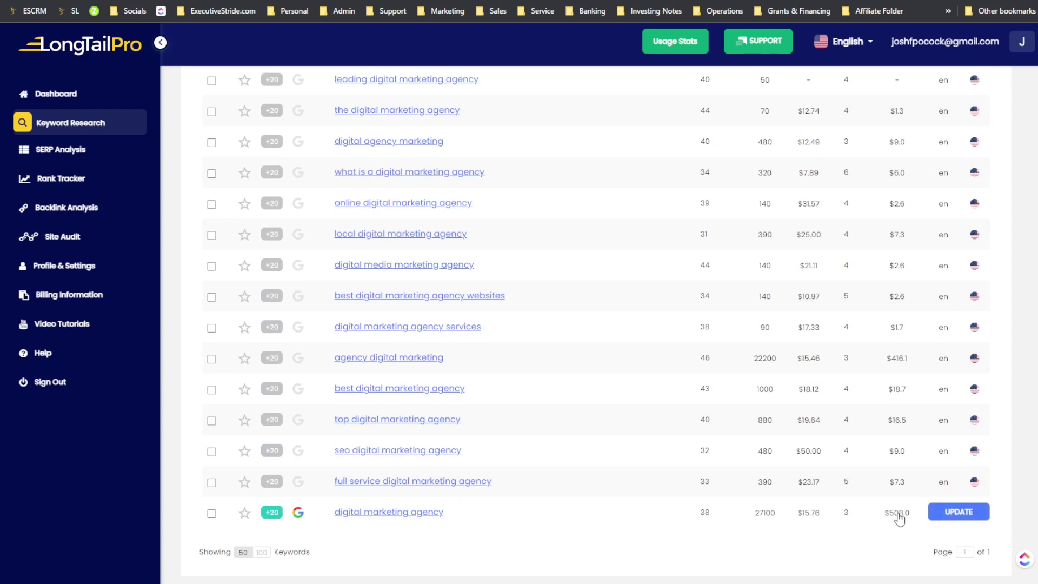
pyautogui.scroll(2, 895, 522)
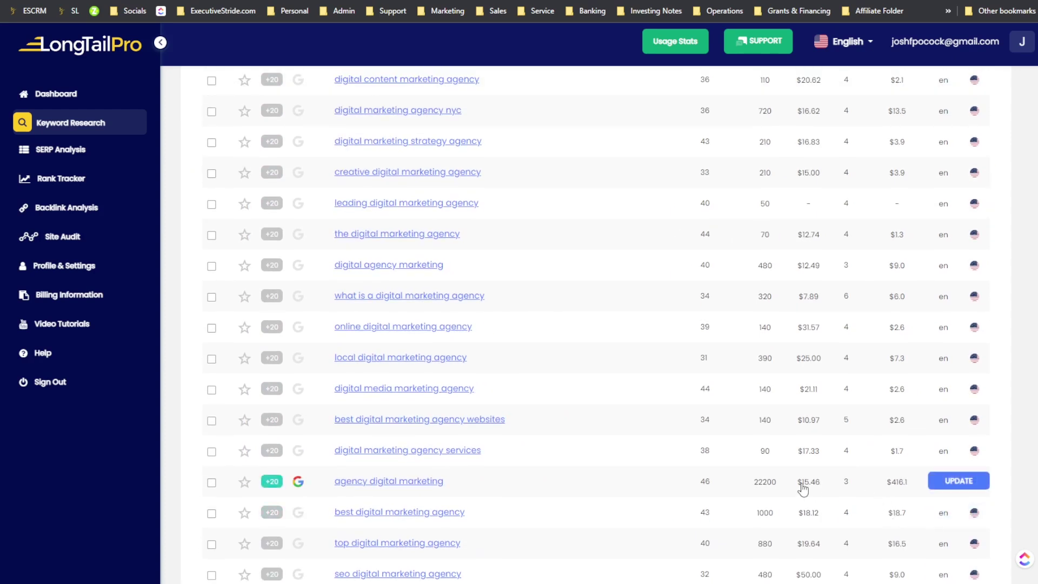
pyautogui.scroll(2, 773, 463)
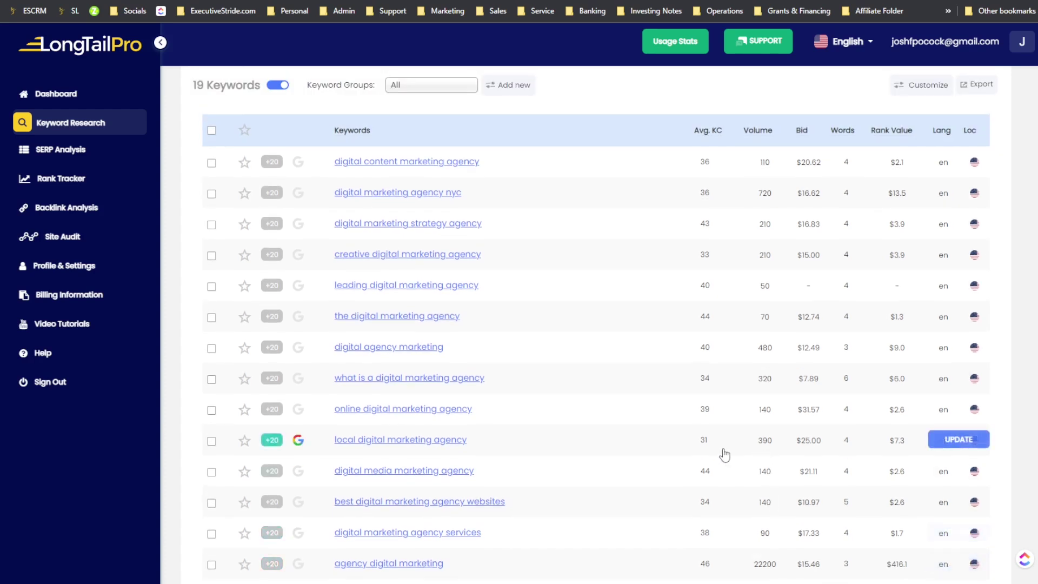
pyautogui.scroll(3, 476, 417)
pyautogui.scroll(2, 556, 373)
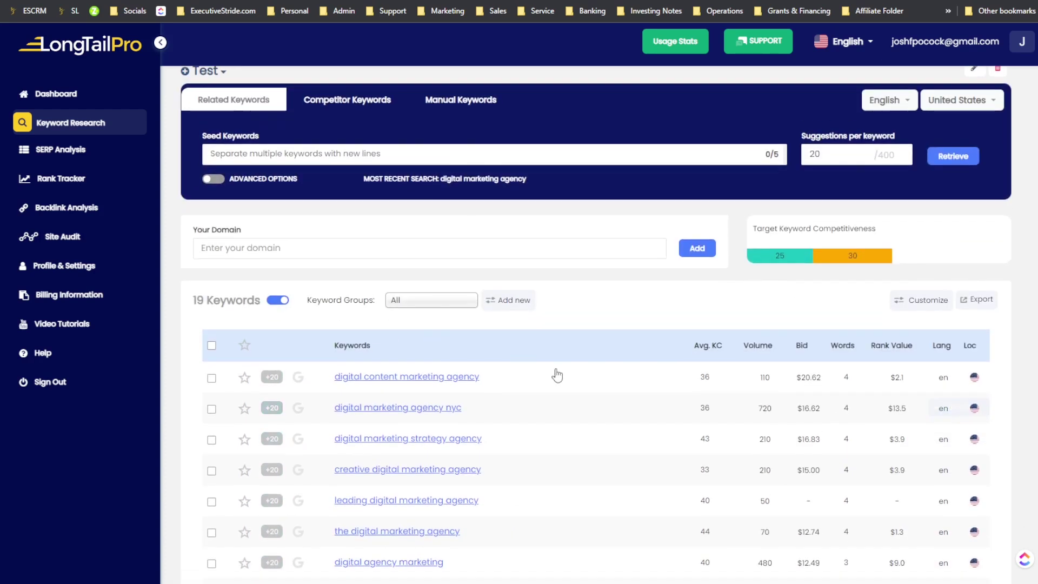
pyautogui.scroll(-7, 688, 343)
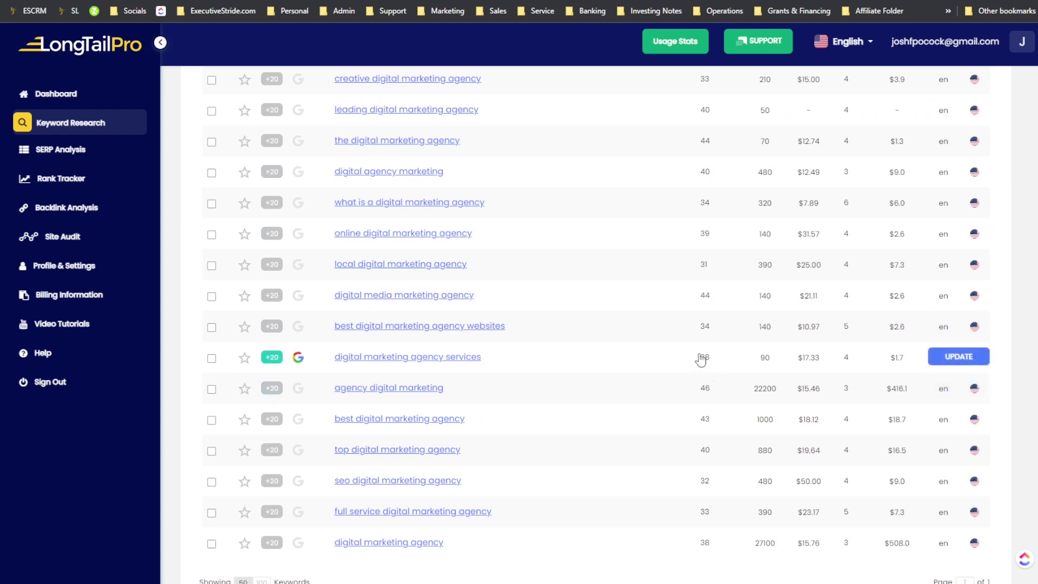
pyautogui.scroll(3, 637, 254)
pyautogui.scroll(3, 592, 257)
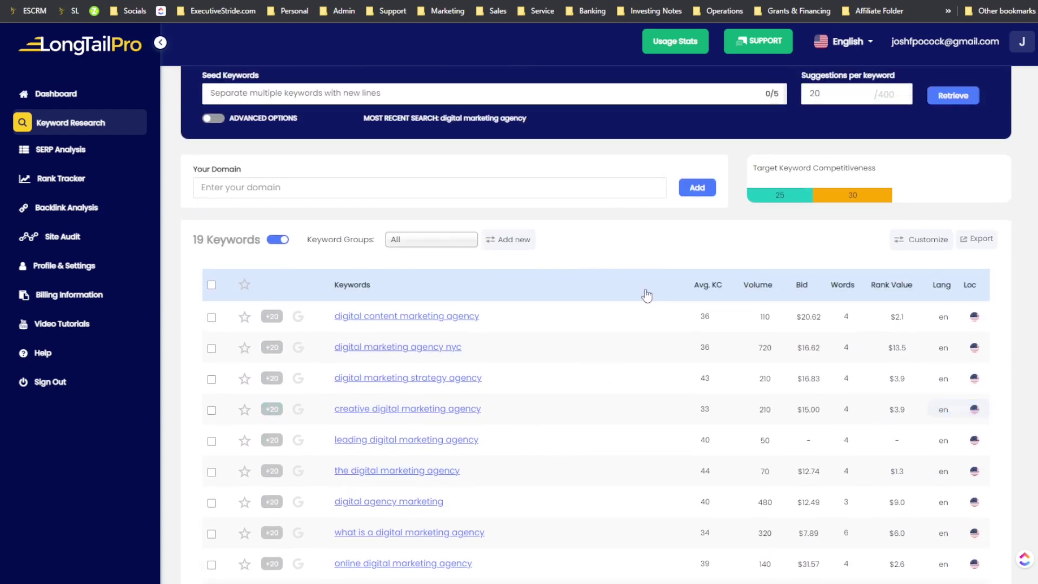
pyautogui.scroll(2, 573, 217)
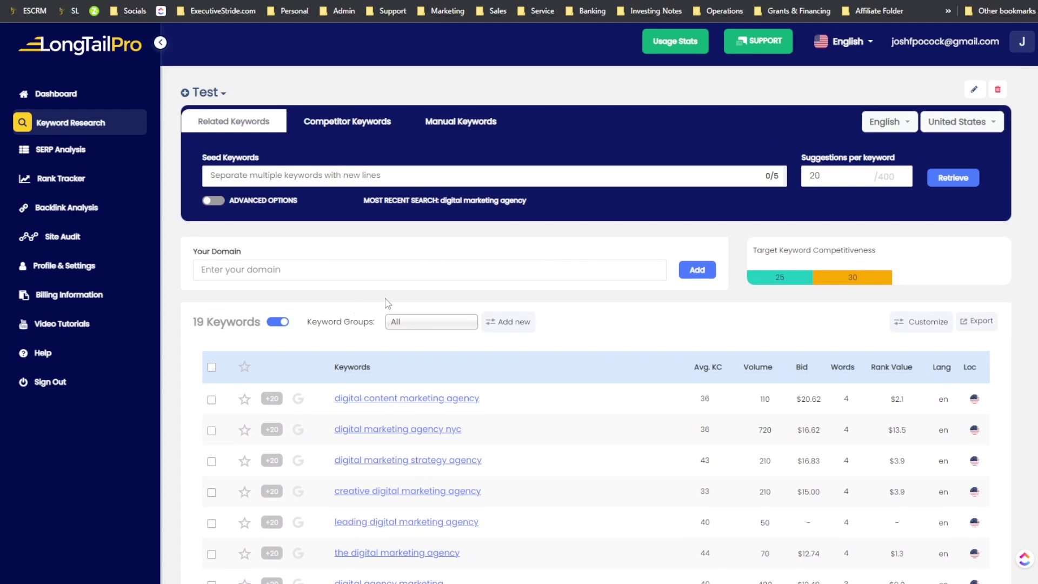
# - Switch from related to competitor keyword research and try to retrieve keywords for the domain utopianmarketing.io
pyautogui.click(311, 129)
pyautogui.click(234, 121)
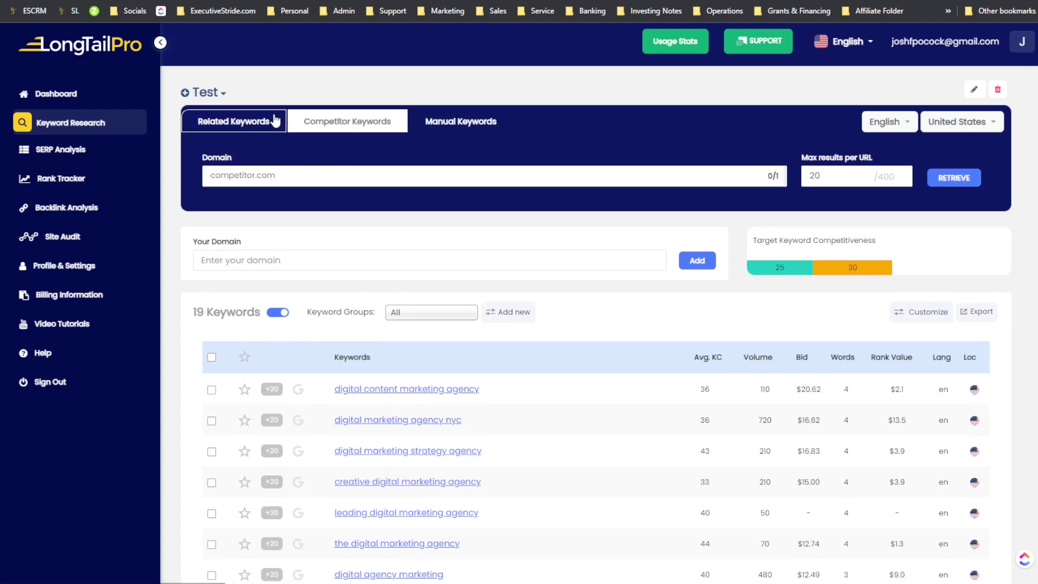
pyautogui.click(352, 131)
pyautogui.click(318, 179)
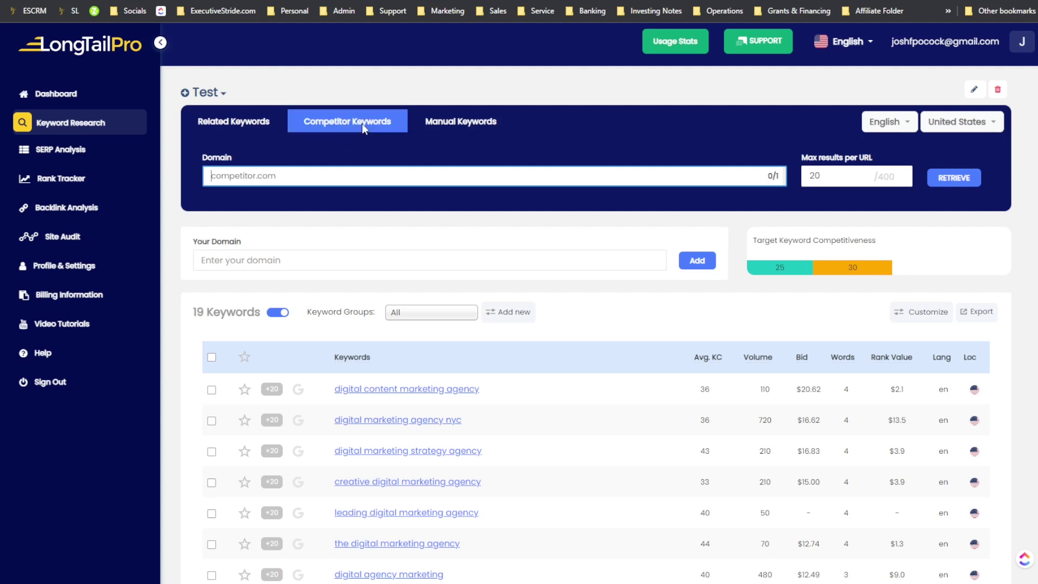
pyautogui.write('utopi')
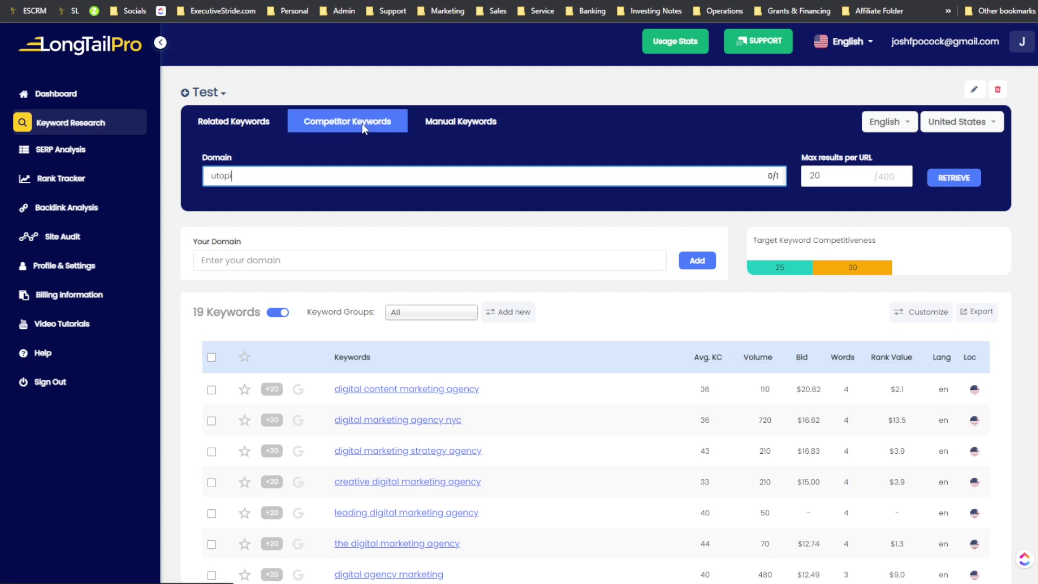
pyautogui.write('anmarketing.io')
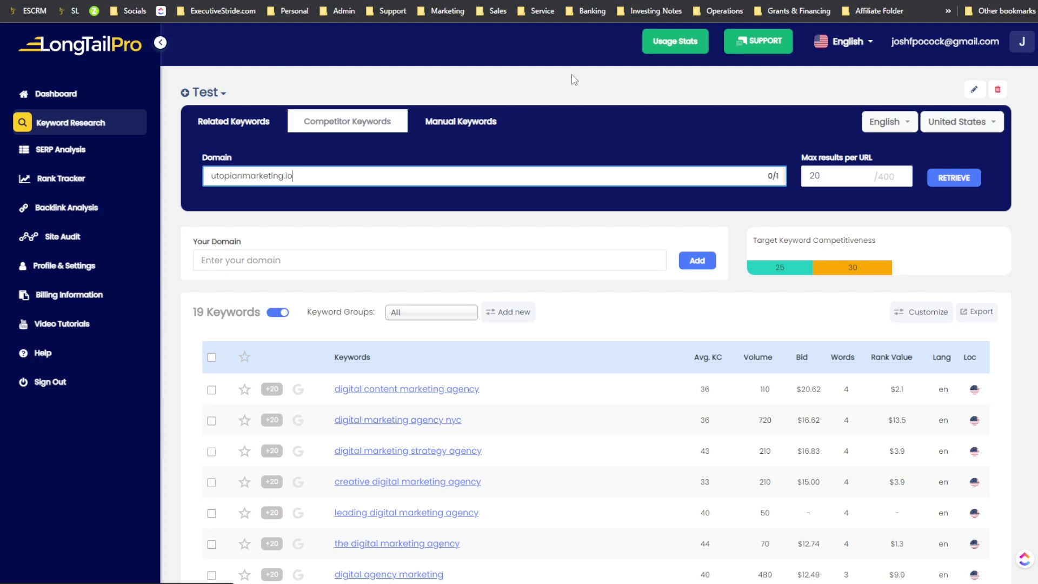
pyautogui.click(952, 178)
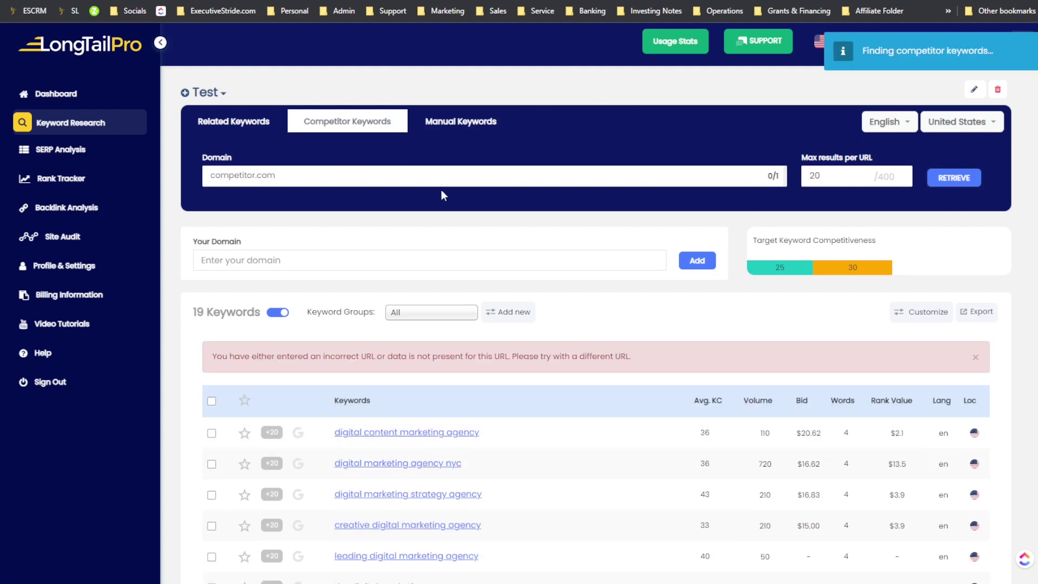
pyautogui.click(327, 175)
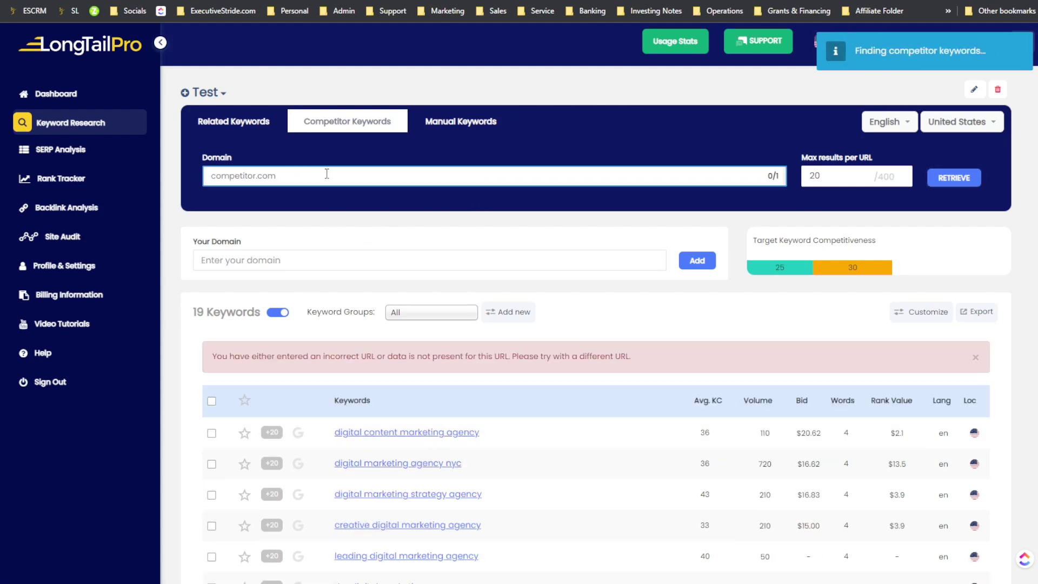
pyautogui.write('https://utopianmarketing.io')
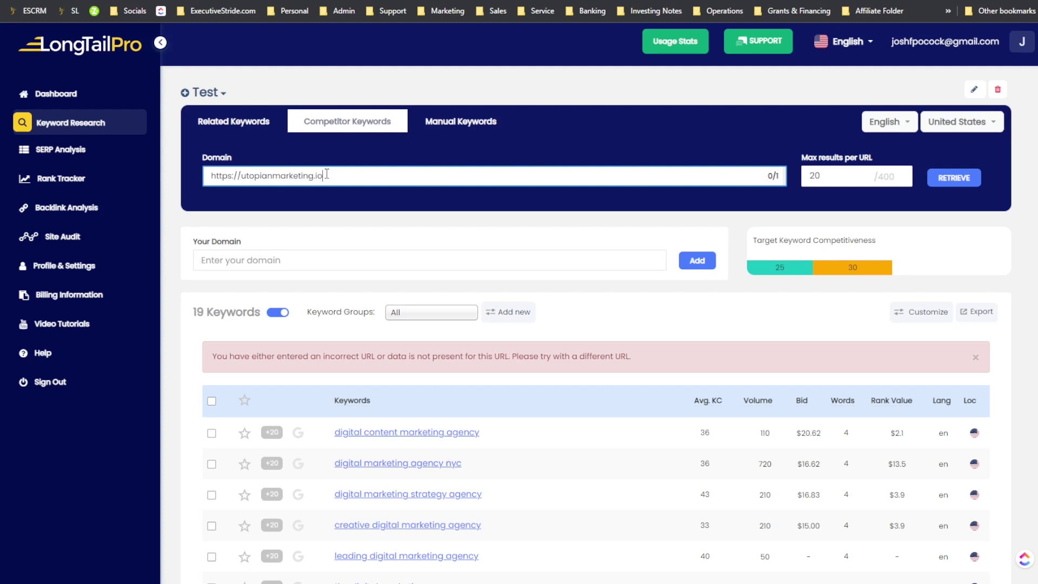
pyautogui.tripleClick(326, 174)
pyautogui.press('Return')
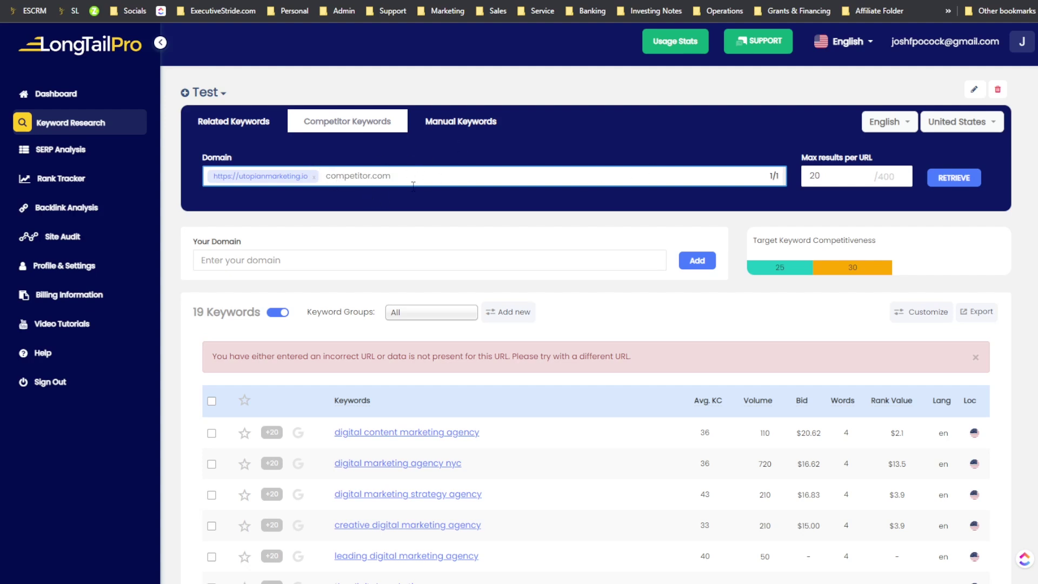
pyautogui.click(973, 179)
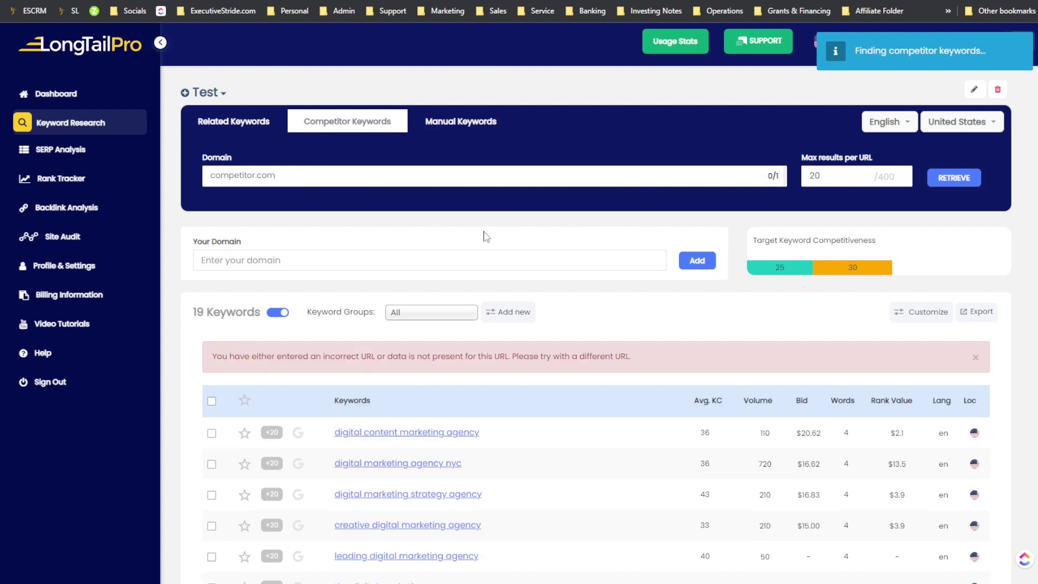
pyautogui.moveTo(266, 357); pyautogui.dragTo(626, 357)
pyautogui.click(414, 186)
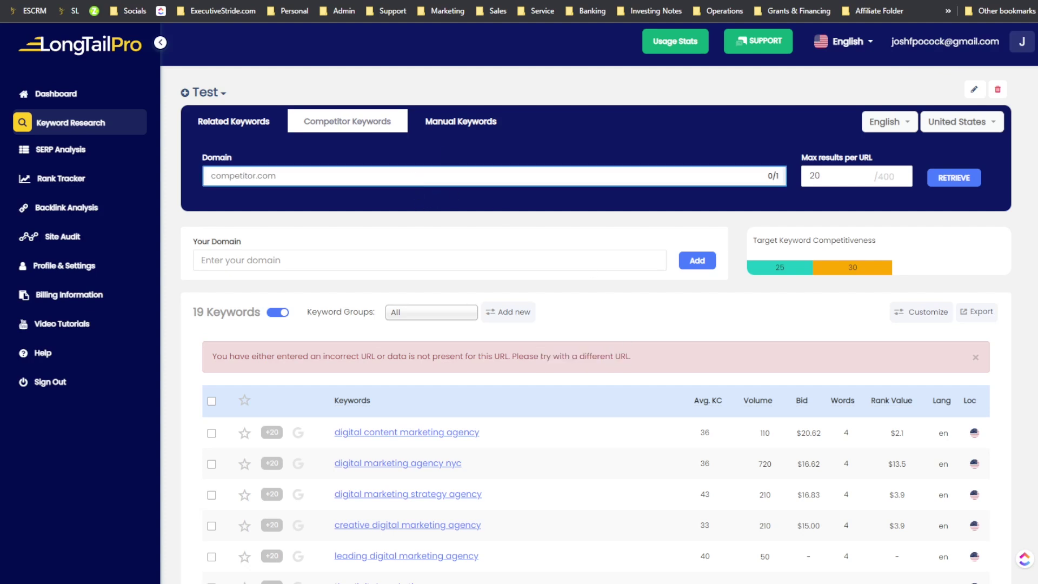
pyautogui.hotkey('ctrl', 't')
pyautogui.write('niche')
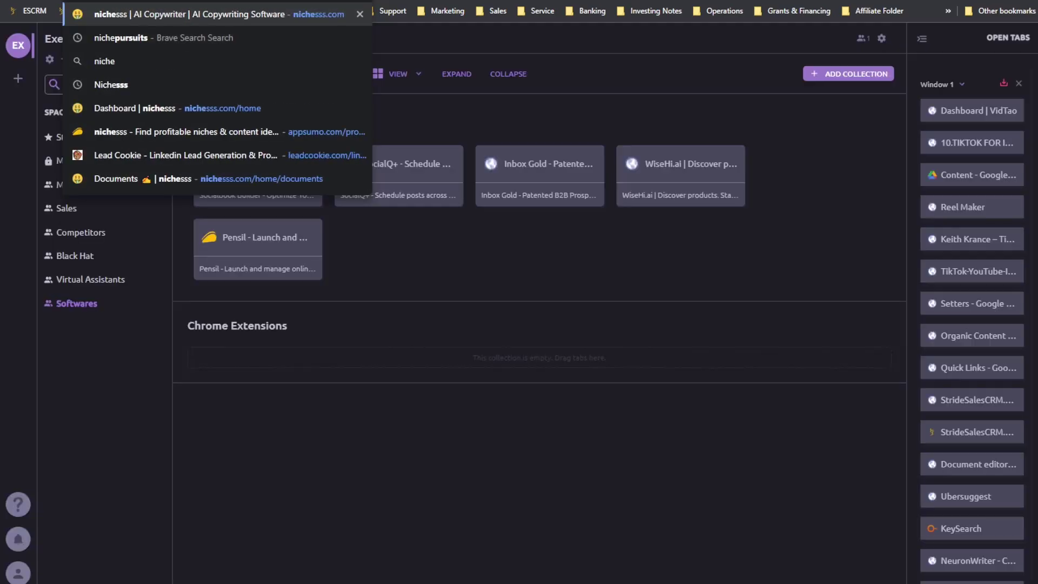
pyautogui.write('p')
pyautogui.press('Return')
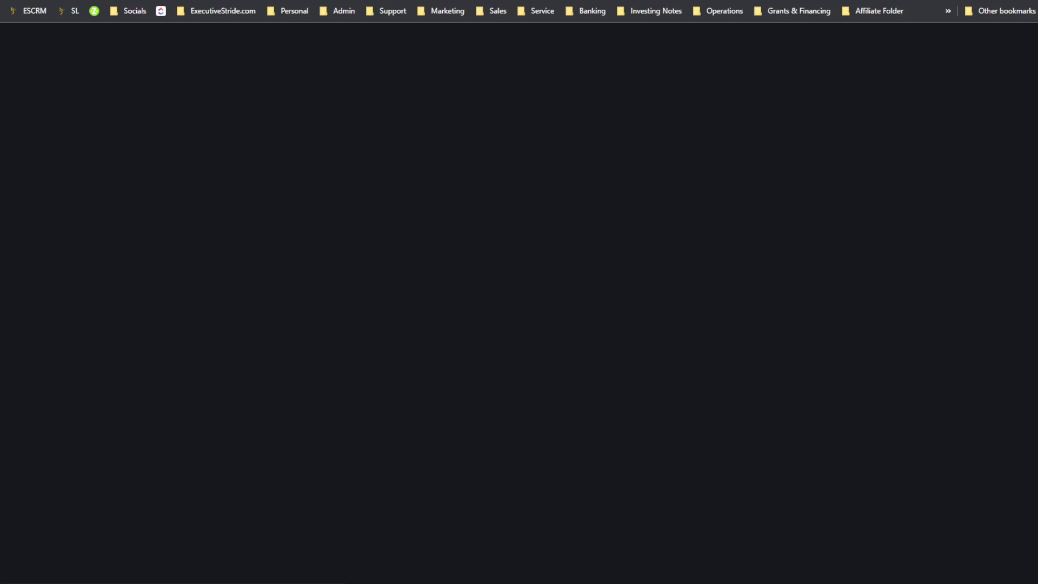
pyautogui.click(378, 146)
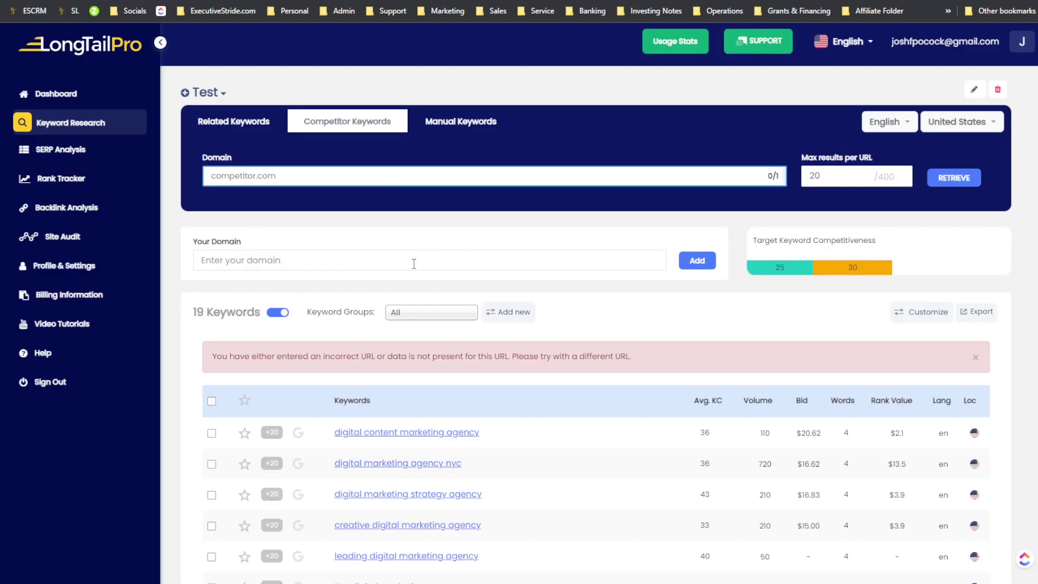
pyautogui.write('https://www.nichepursuits.com/')
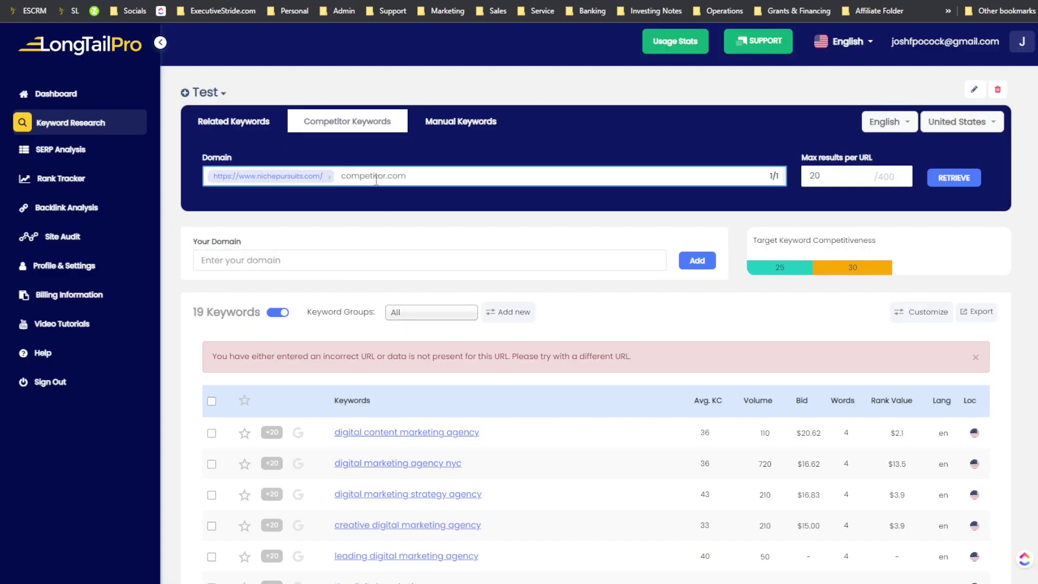
pyautogui.click(951, 182)
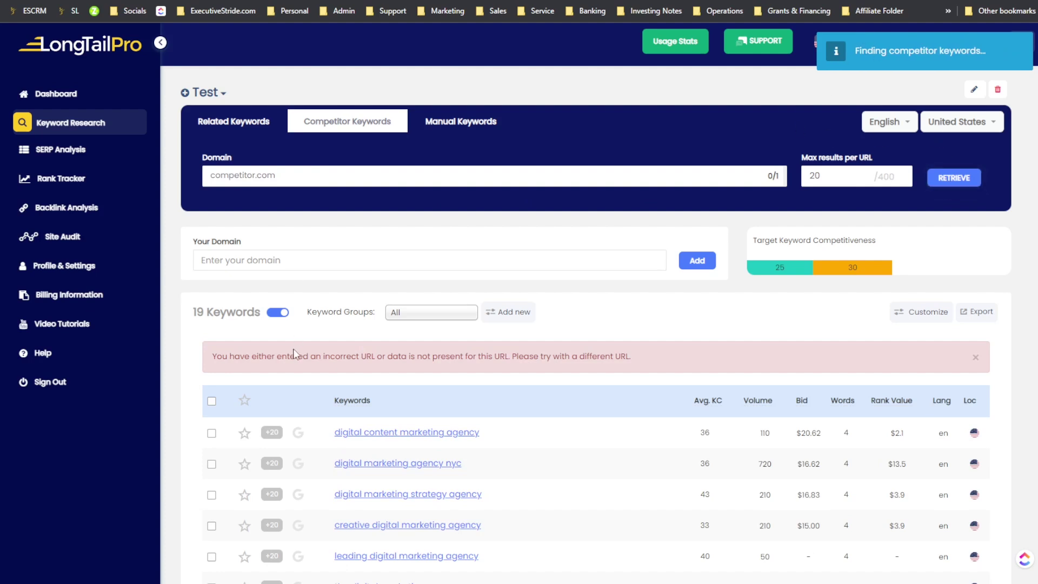
# - Shorten the competitor address to nichepursuits.com and try to retrieve its keywords
pyautogui.click(279, 174)
pyautogui.write('https://www.nichepursuits.com/')
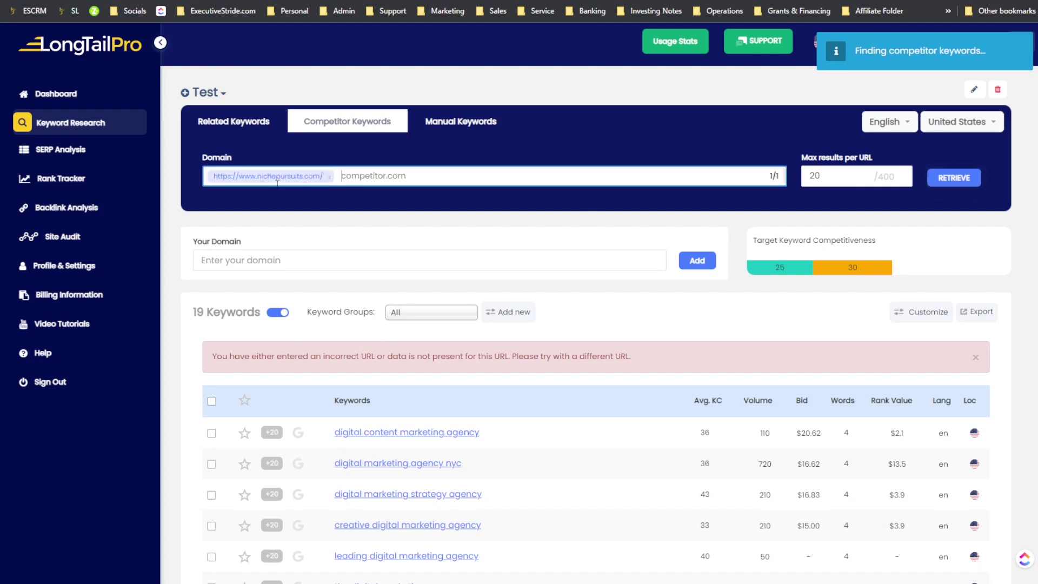
pyautogui.click(276, 1)
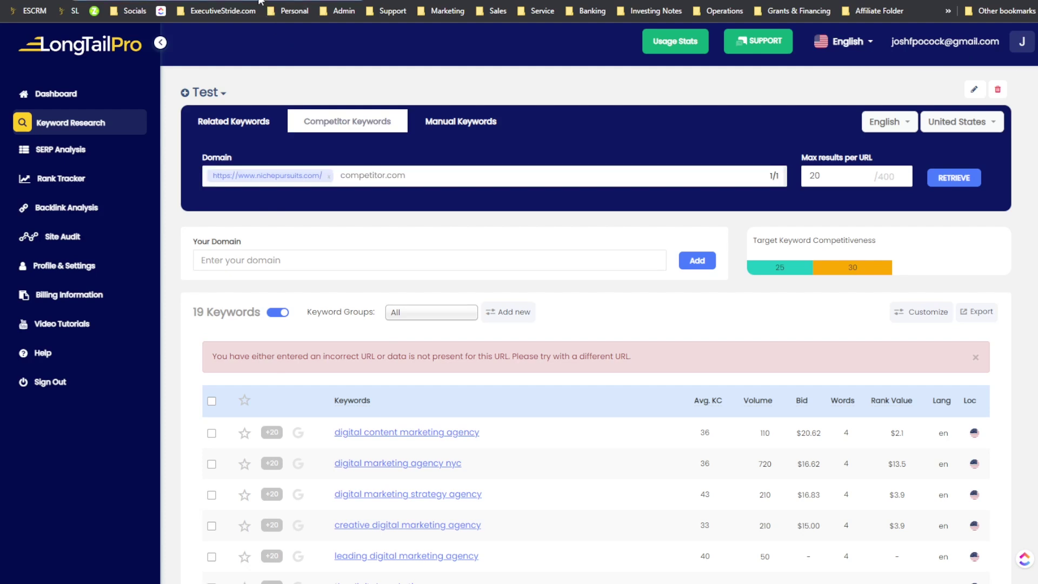
pyautogui.write('https://www.nichepursuits.com/')
pyautogui.press('BackSpace')
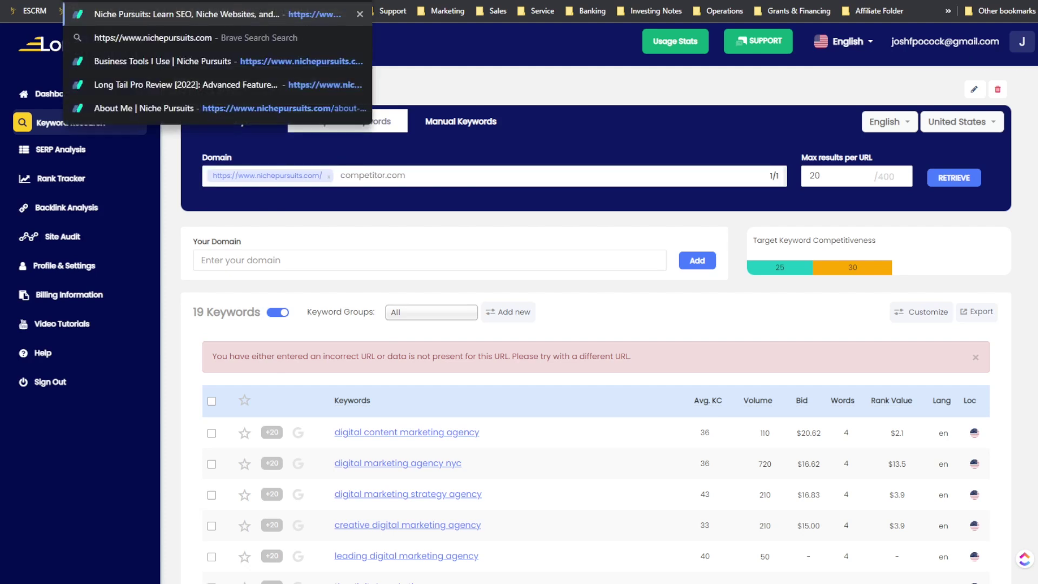
pyautogui.click(255, 258)
pyautogui.click(303, 184)
pyautogui.click(331, 183)
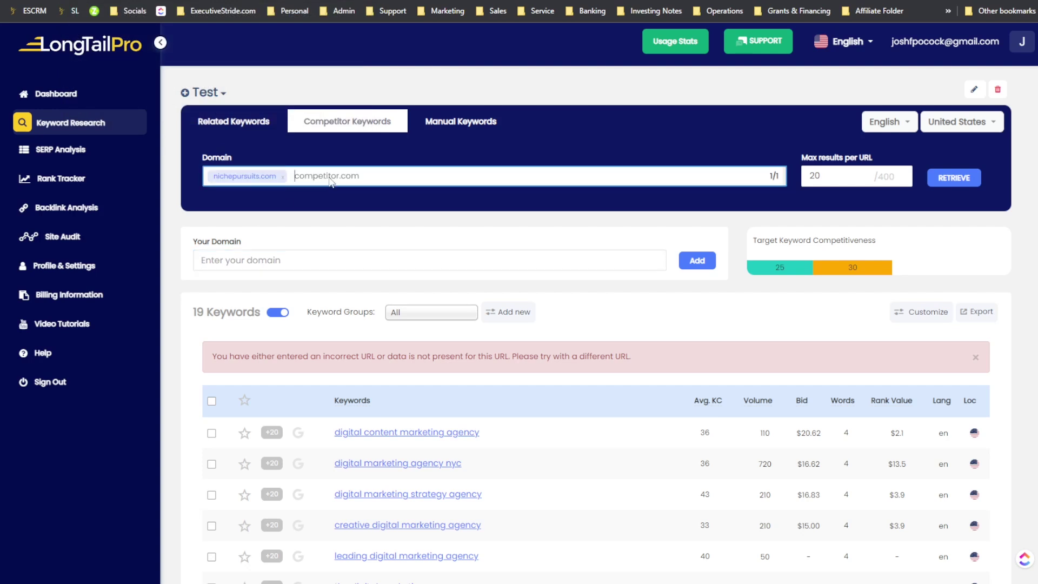
pyautogui.click(954, 178)
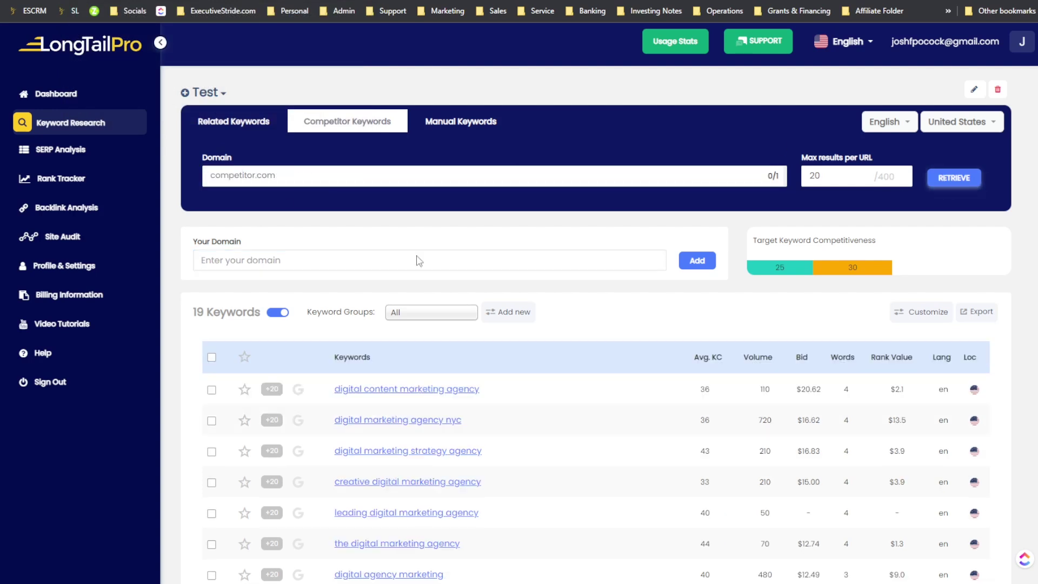
# - Read the message above the keyword table and check the keyword list for competitor entries
pyautogui.moveTo(234, 356); pyautogui.dragTo(545, 366)
pyautogui.click(430, 363)
pyautogui.click(546, 367)
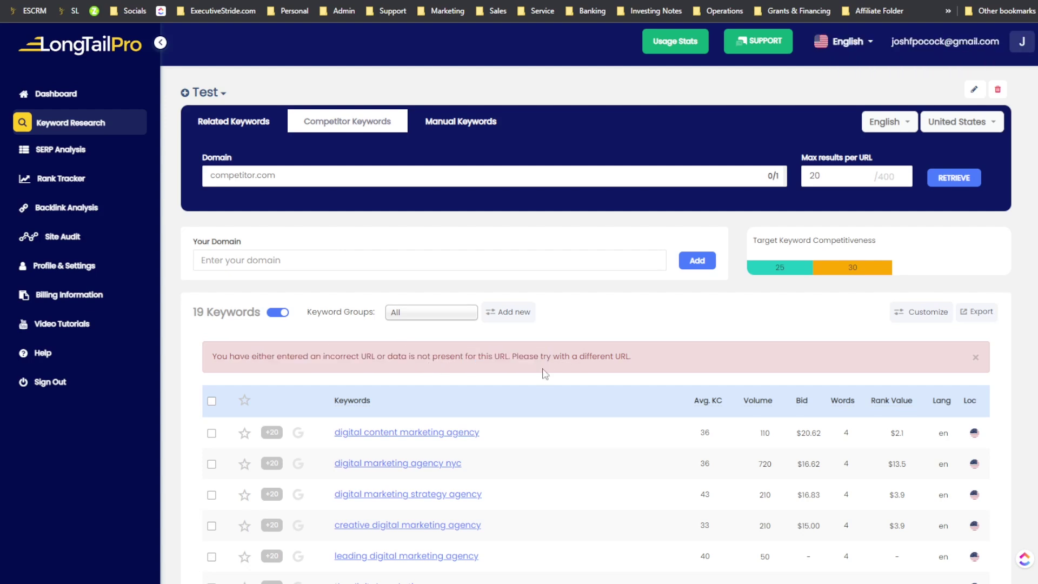
pyautogui.scroll(-9, 545, 381)
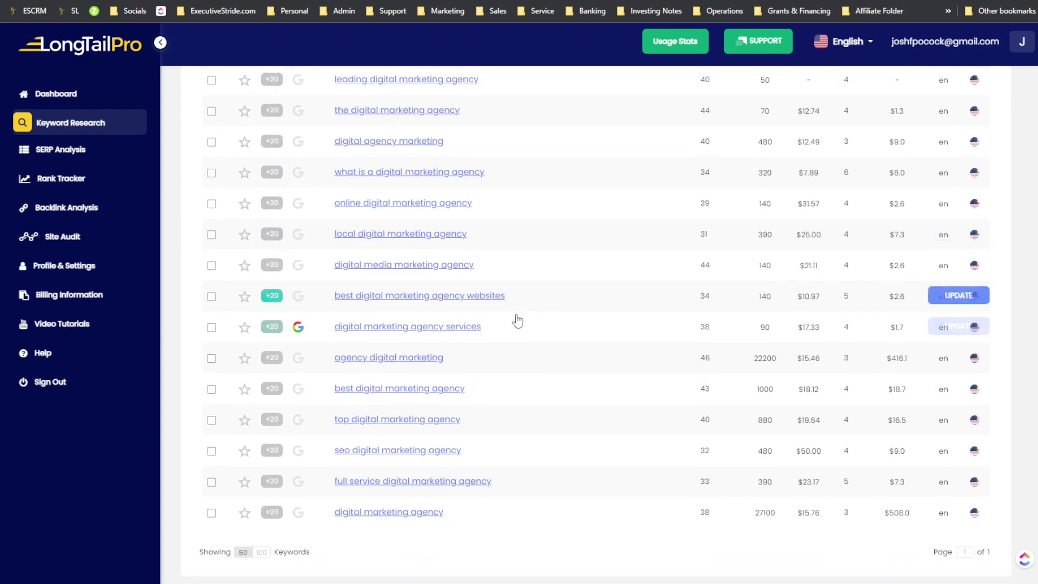
# - Try to retrieve data for the manual keyword "how to start a digital marketing agency" and read the message above the keyword table
pyautogui.scroll(9, 518, 324)
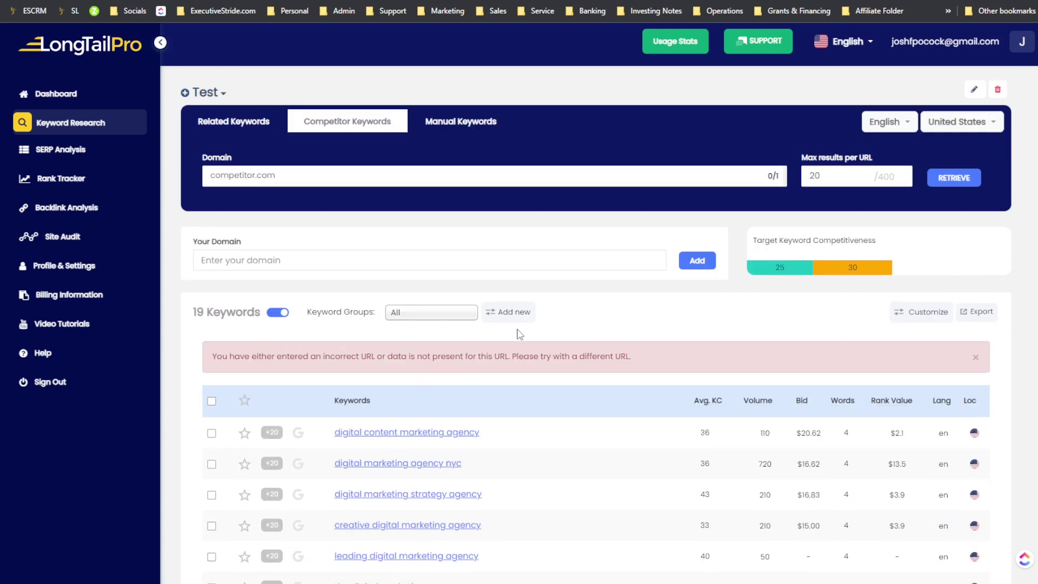
pyautogui.click(436, 128)
pyautogui.click(272, 169)
pyautogui.write('how to start a digit')
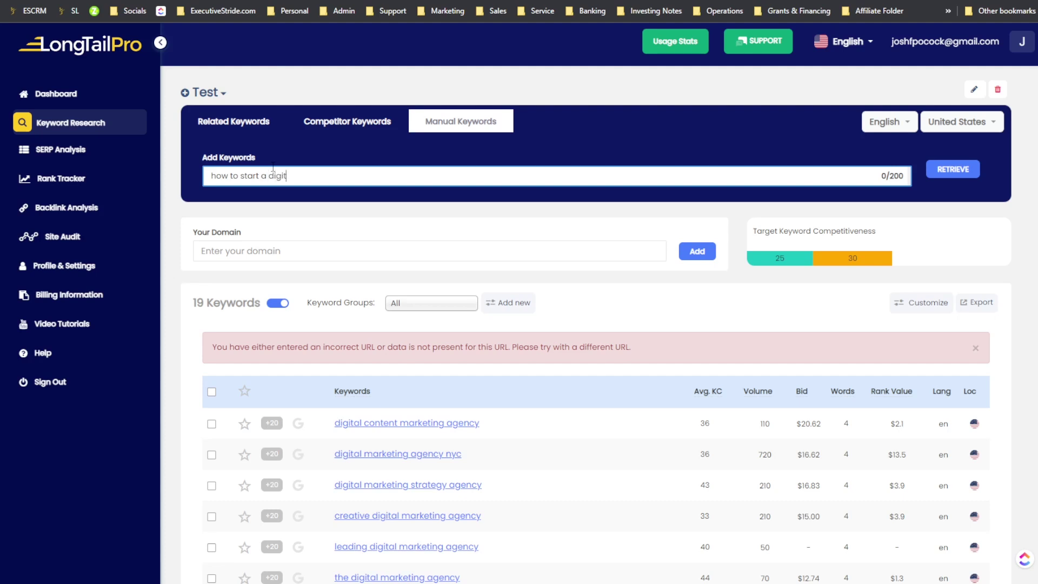
pyautogui.write('eting agency')
pyautogui.press('Return')
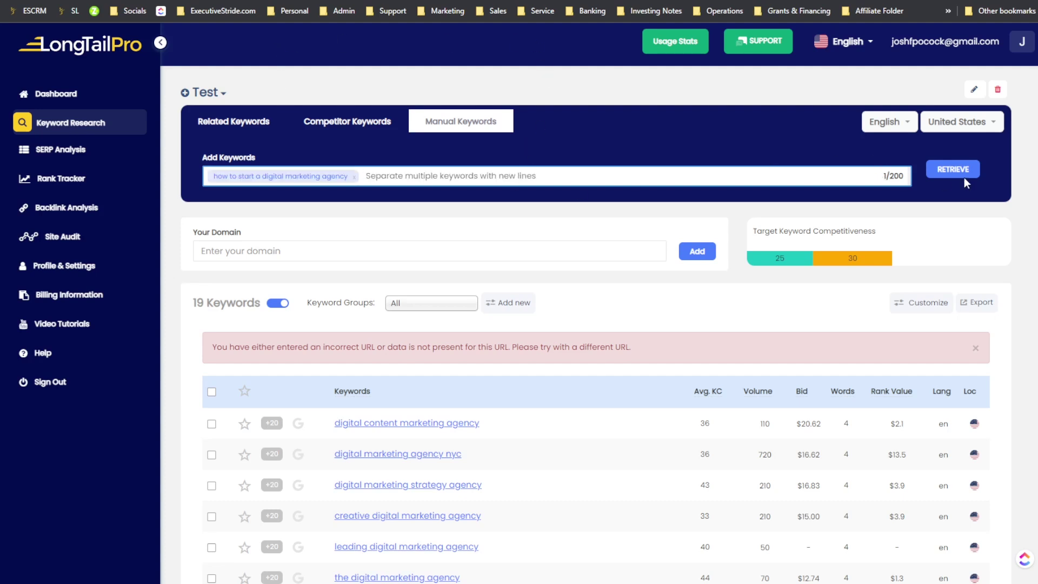
pyautogui.moveTo(883, 175); pyautogui.dragTo(909, 184)
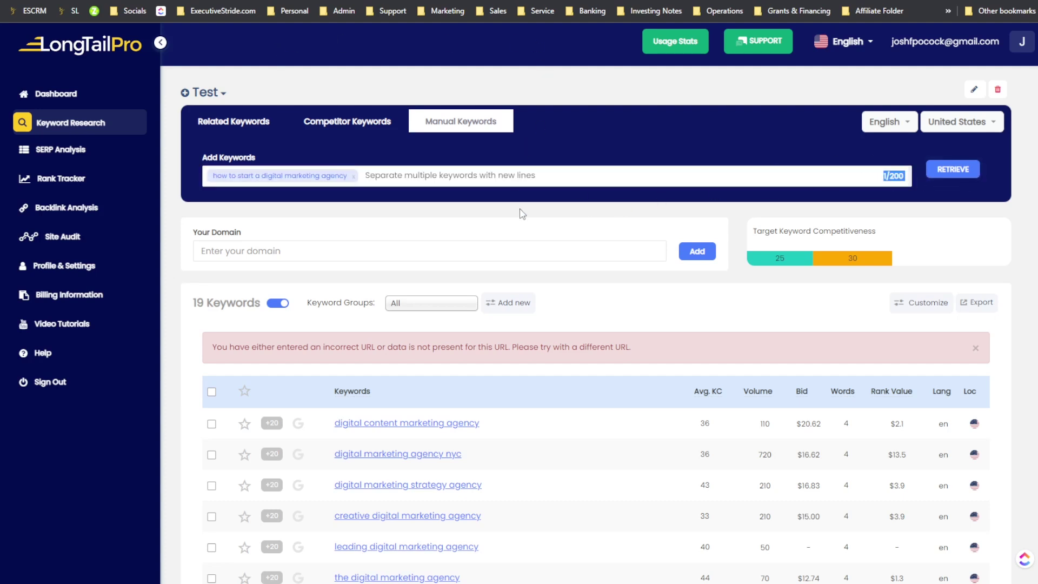
pyautogui.click(952, 169)
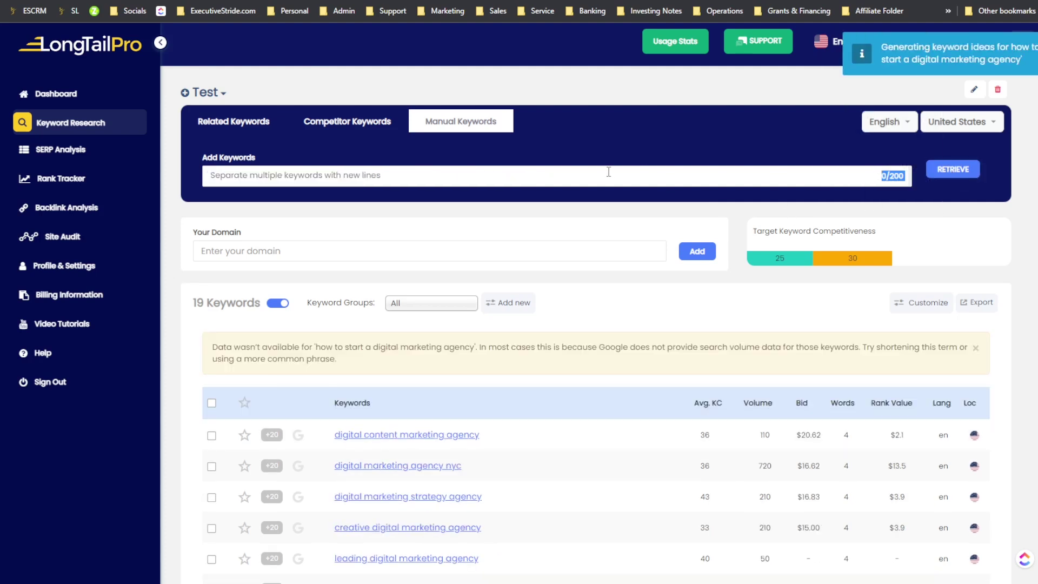
pyautogui.moveTo(261, 348); pyautogui.dragTo(686, 351)
pyautogui.scroll(-3, 656, 313)
pyautogui.scroll(3, 579, 294)
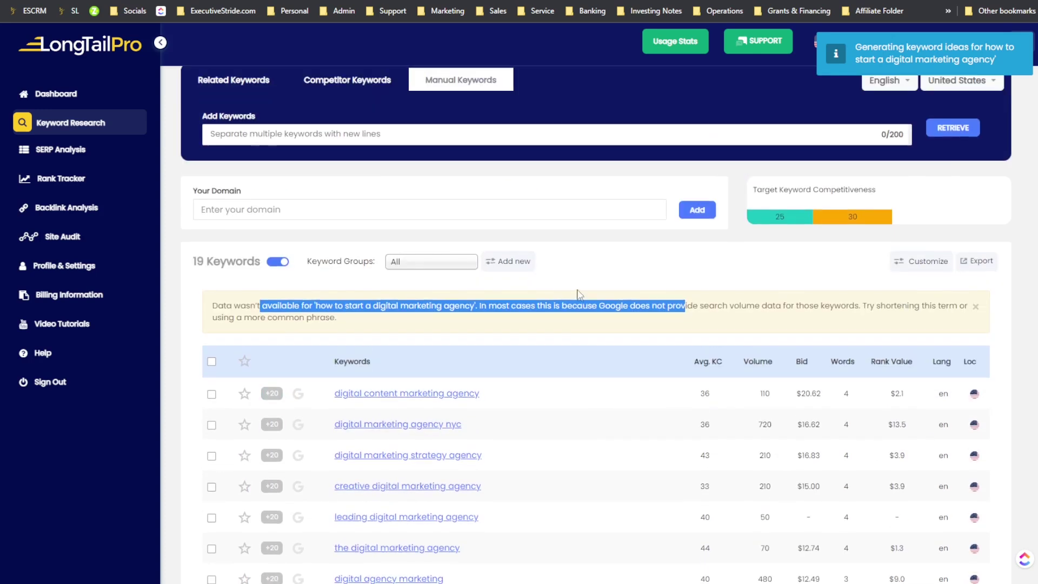
# - Try to retrieve data for the manual keyword "digital marketing agency toronto"
pyautogui.click(380, 172)
pyautogui.write('d')
pyautogui.press('BackSpace')
pyautogui.write('s')
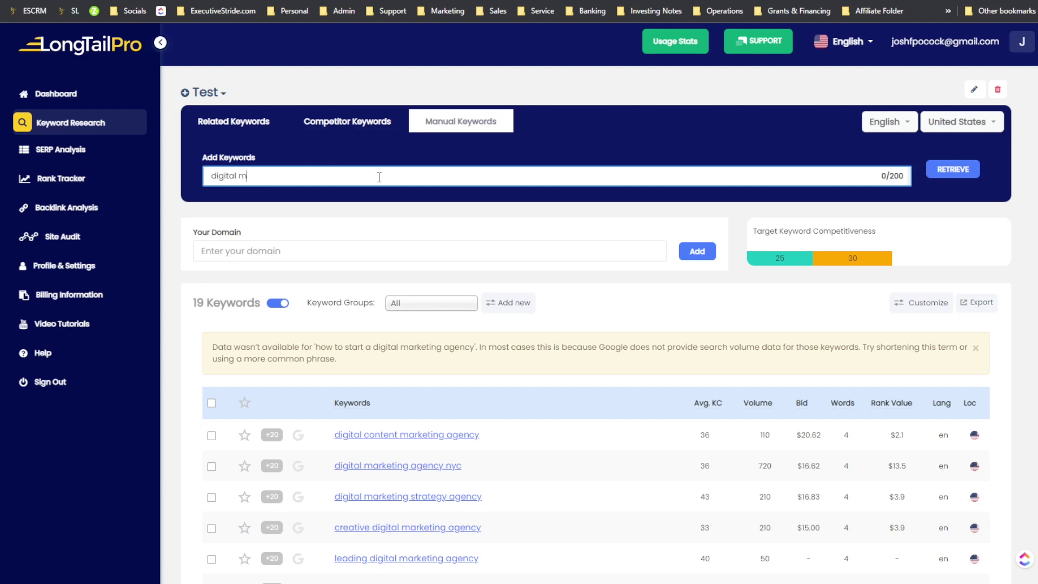
pyautogui.write('toronto')
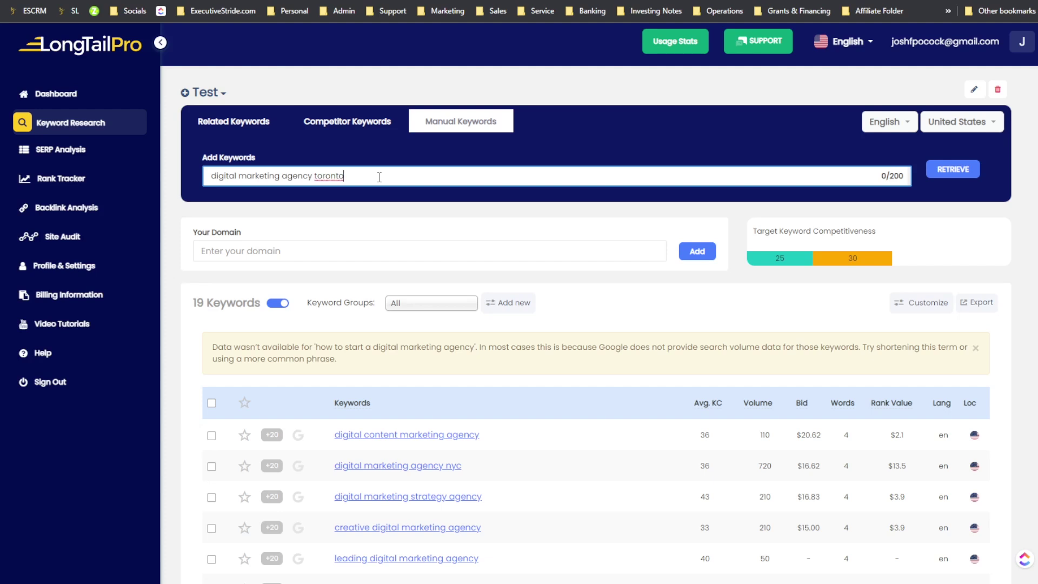
pyautogui.click(942, 170)
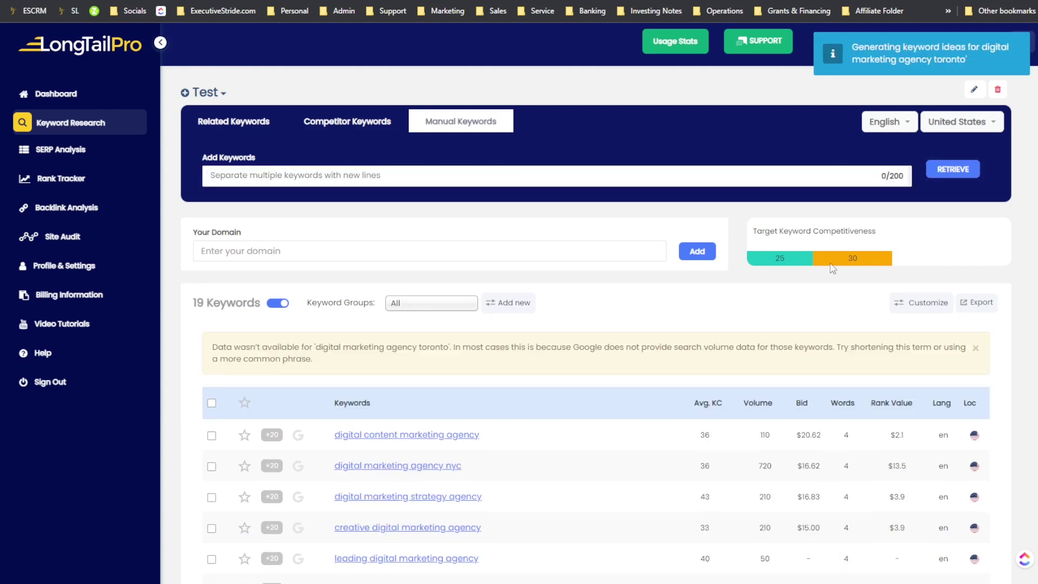
# - Reuse the phrase "digital marketing agency toronto" from the message as a seed for related keywords, retrieve suggestions and read the notice
pyautogui.scroll(-3, 424, 346)
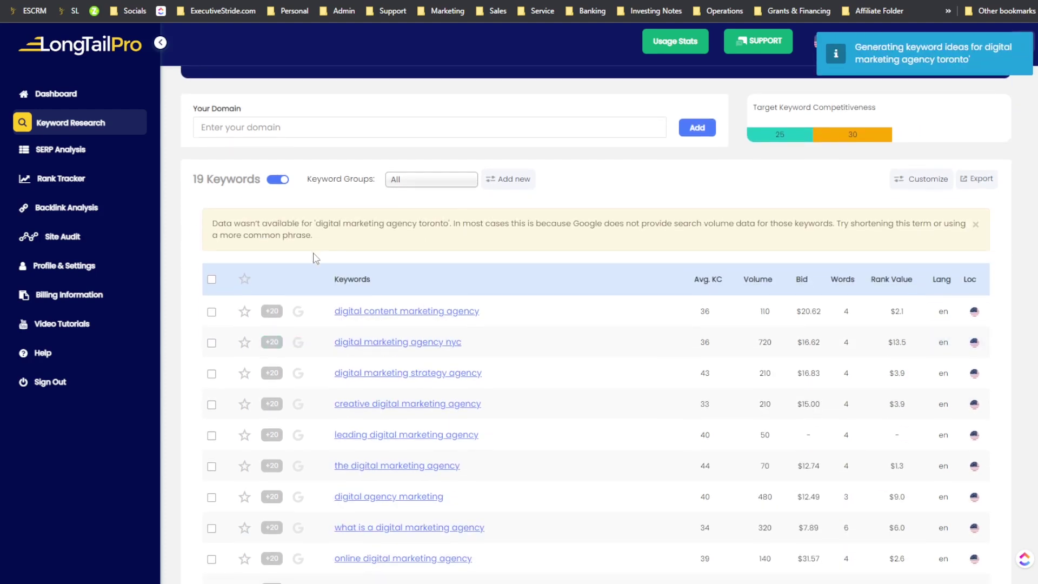
pyautogui.moveTo(450, 226); pyautogui.dragTo(321, 225)
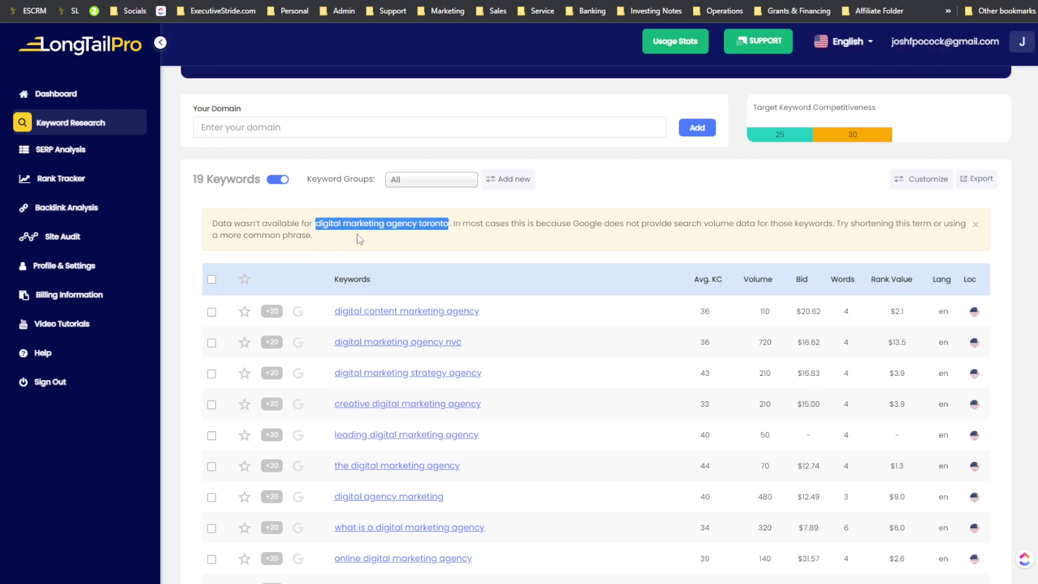
pyautogui.scroll(3, 357, 238)
pyautogui.click(234, 121)
pyautogui.click(260, 176)
pyautogui.write('digital marketing agency toronto')
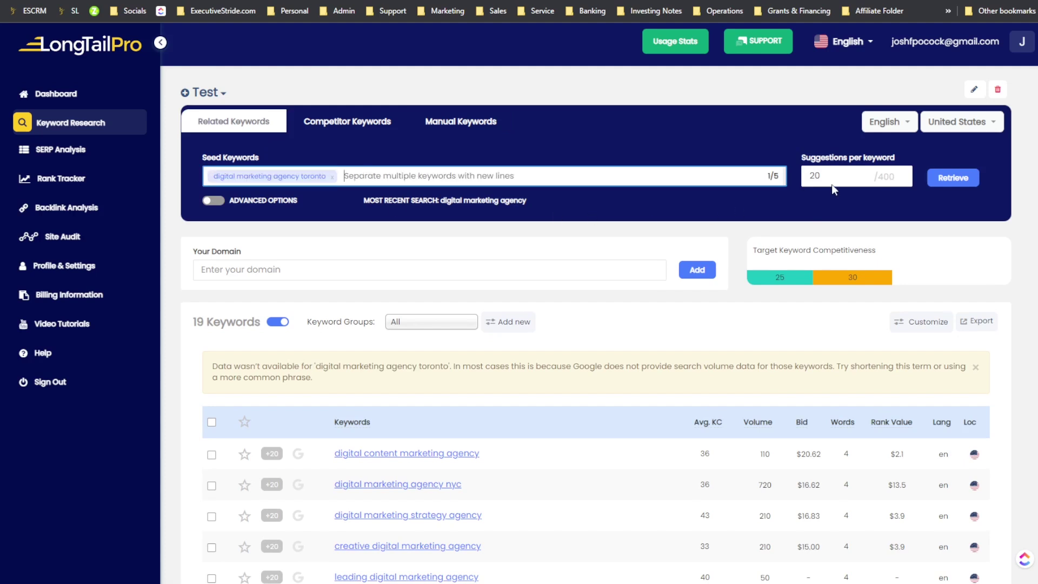
pyautogui.click(951, 181)
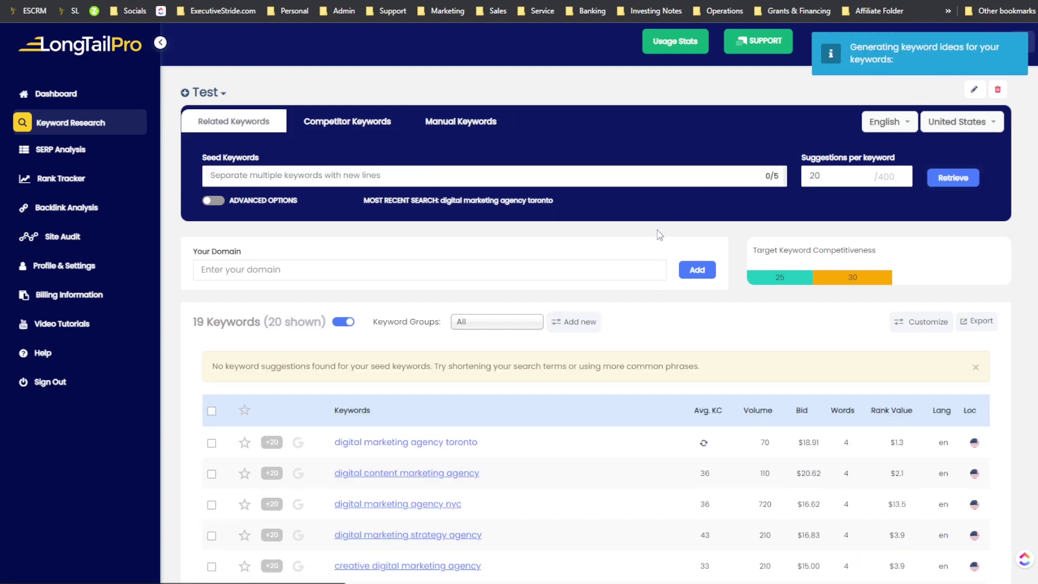
pyautogui.moveTo(264, 367); pyautogui.dragTo(520, 377)
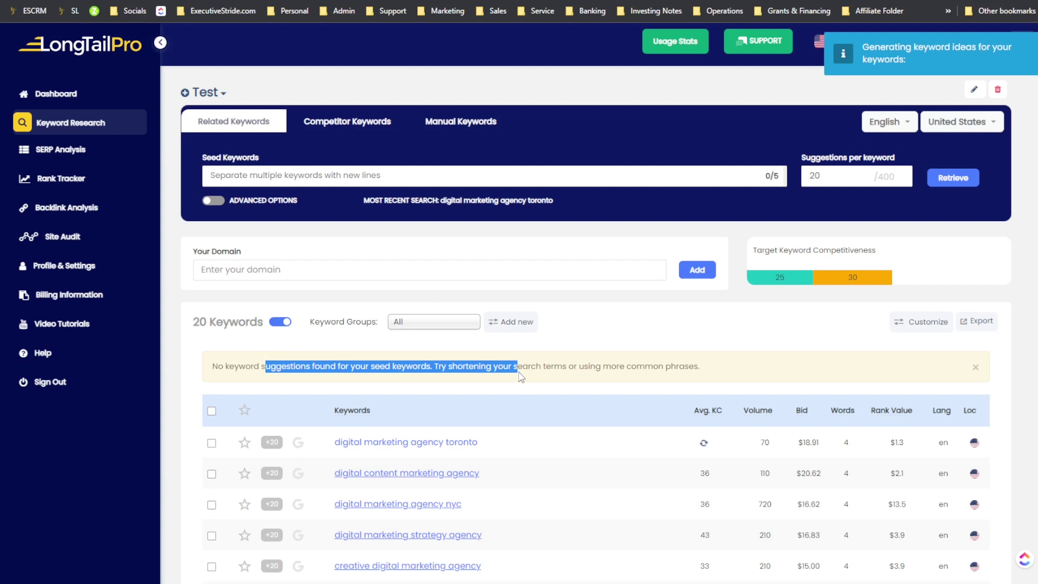
# - Switch to the Default project and retrieve related keywords for the seed "digital marketing agency toronto" in Canada
pyautogui.click(208, 93)
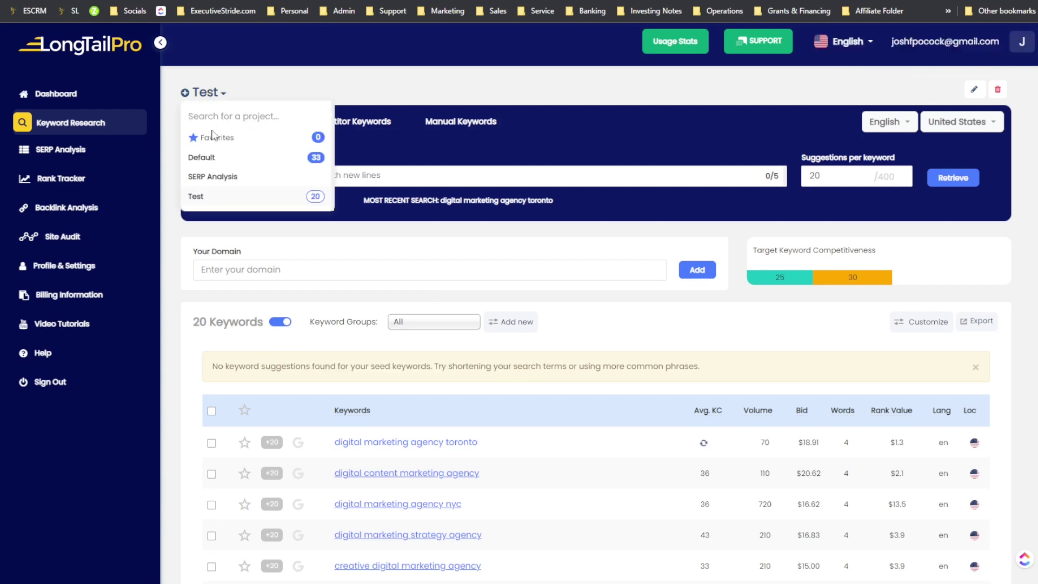
pyautogui.click(214, 158)
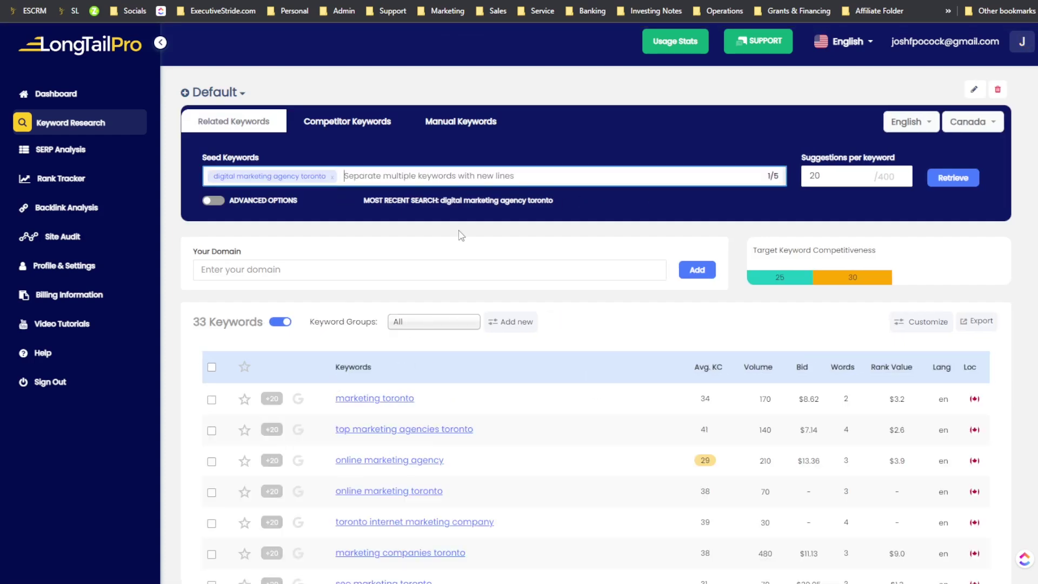
pyautogui.moveTo(471, 200); pyautogui.dragTo(448, 201)
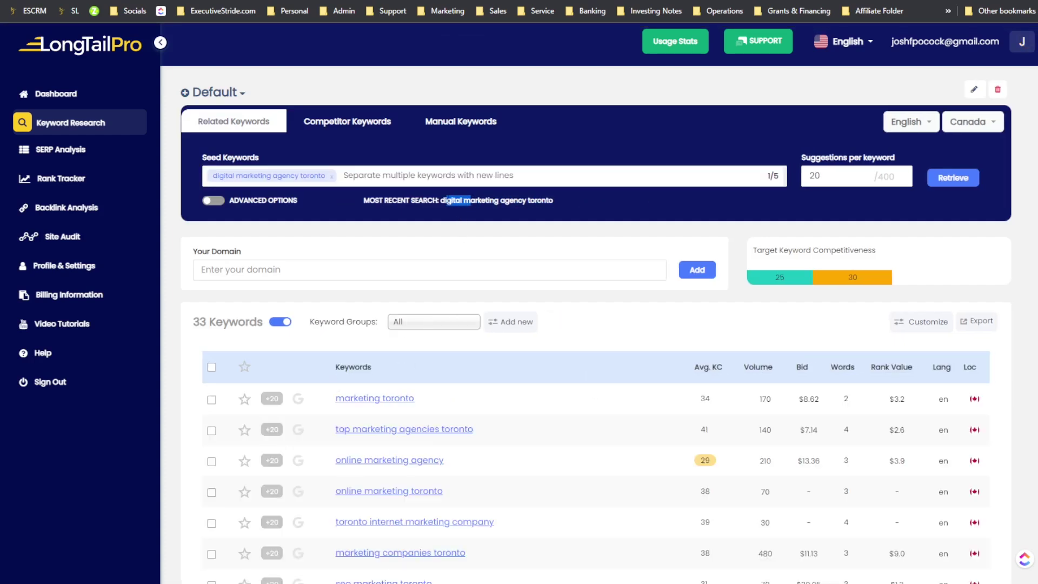
pyautogui.click(955, 181)
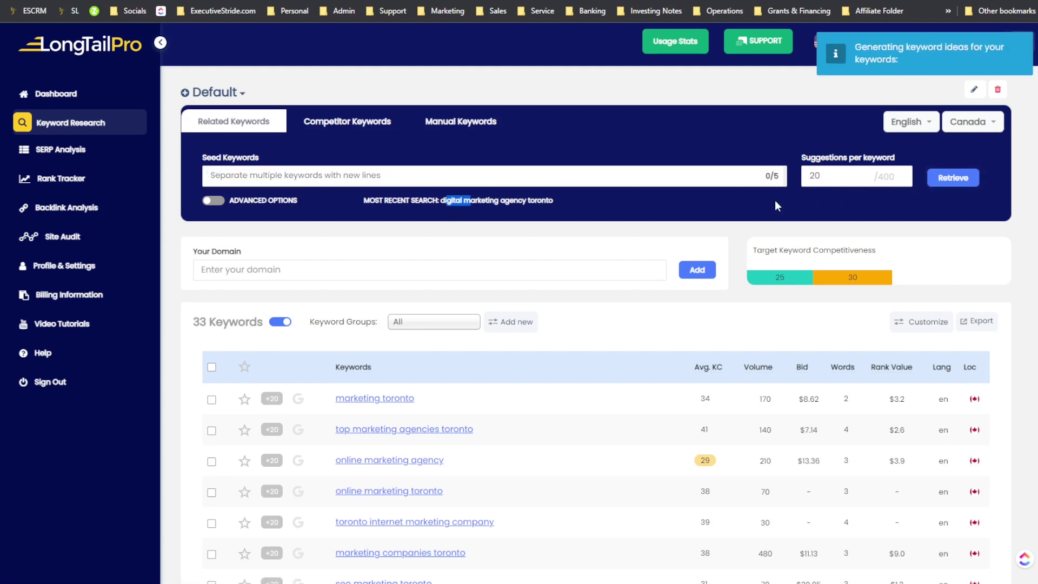
# - Try to retrieve related keywords for the seed "how to start a digital marketing agency" in the Default project
pyautogui.click(281, 176)
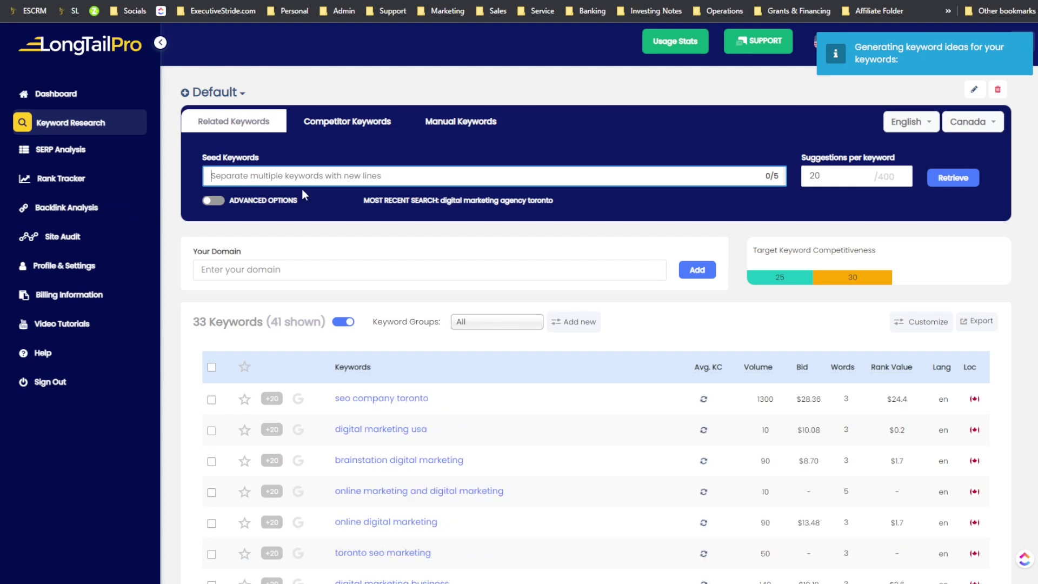
pyautogui.write('how to ')
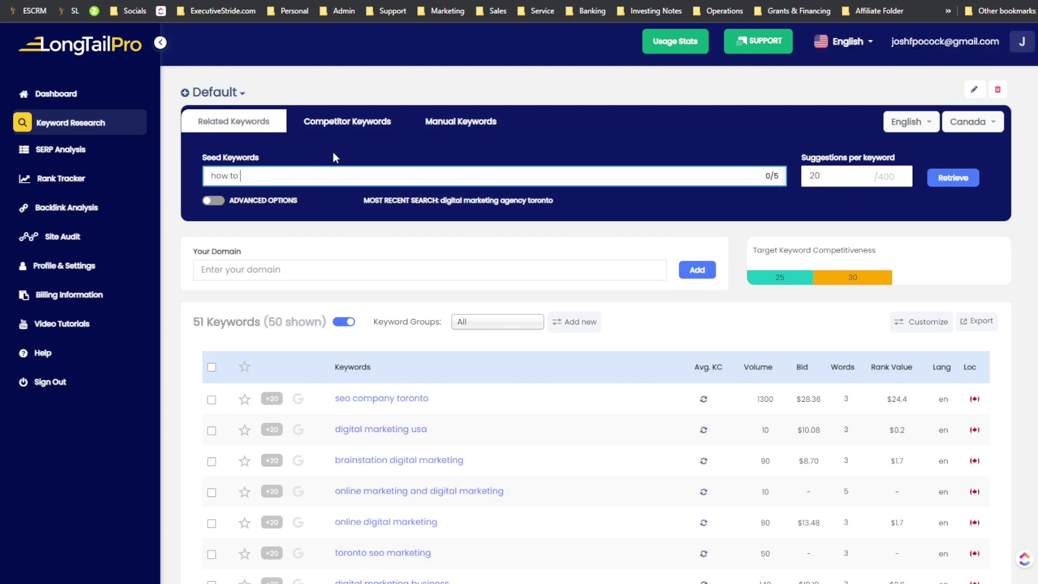
pyautogui.write('start a digital marketing agency')
pyautogui.press('Return')
pyautogui.click(225, 93)
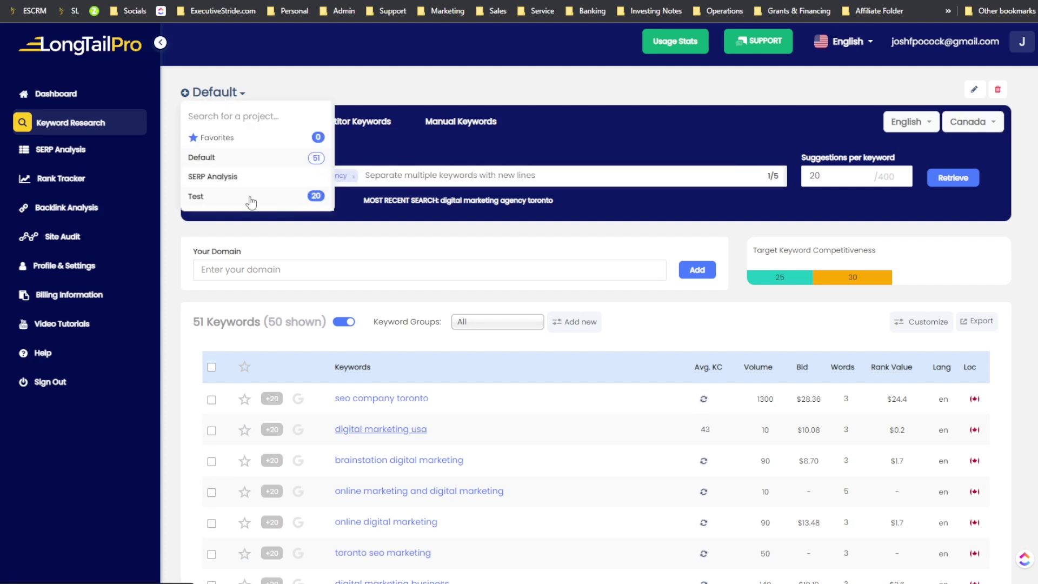
pyautogui.click(482, 177)
pyautogui.click(954, 179)
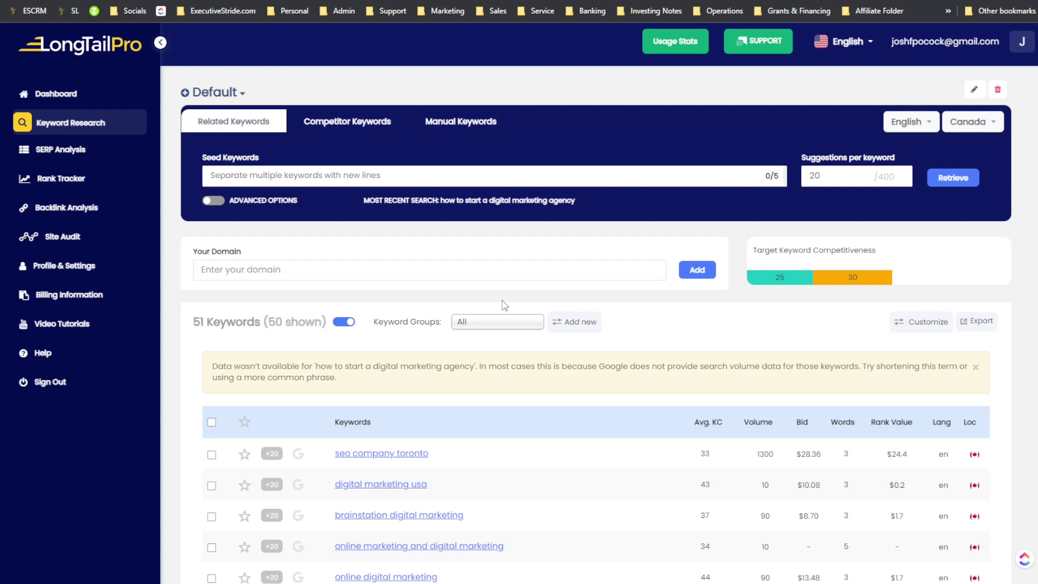
# - Look over the competitor, related and manual keyword search options and review the Default project's keyword list
pyautogui.click(346, 121)
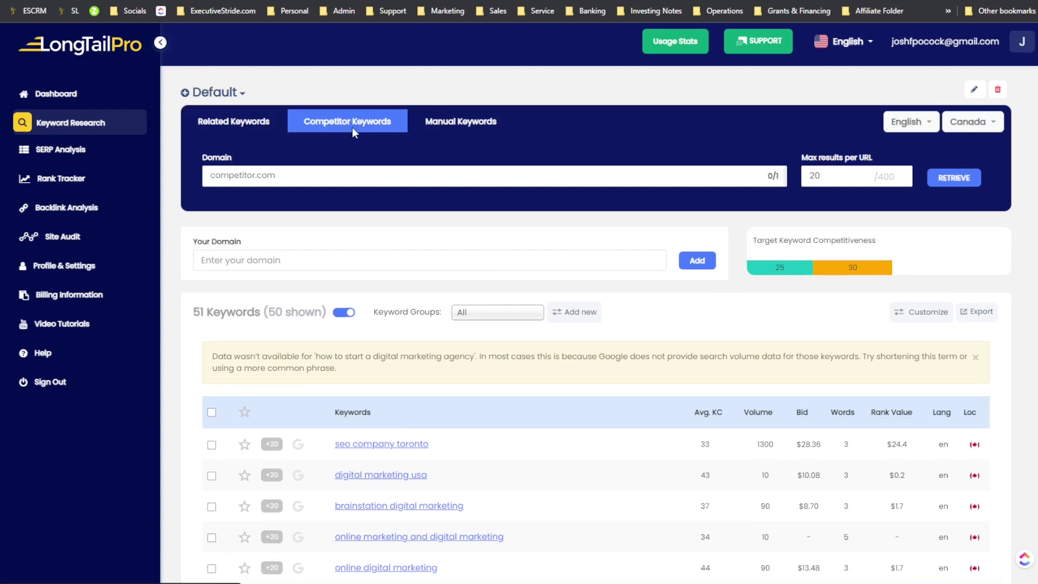
pyautogui.click(234, 122)
pyautogui.click(471, 120)
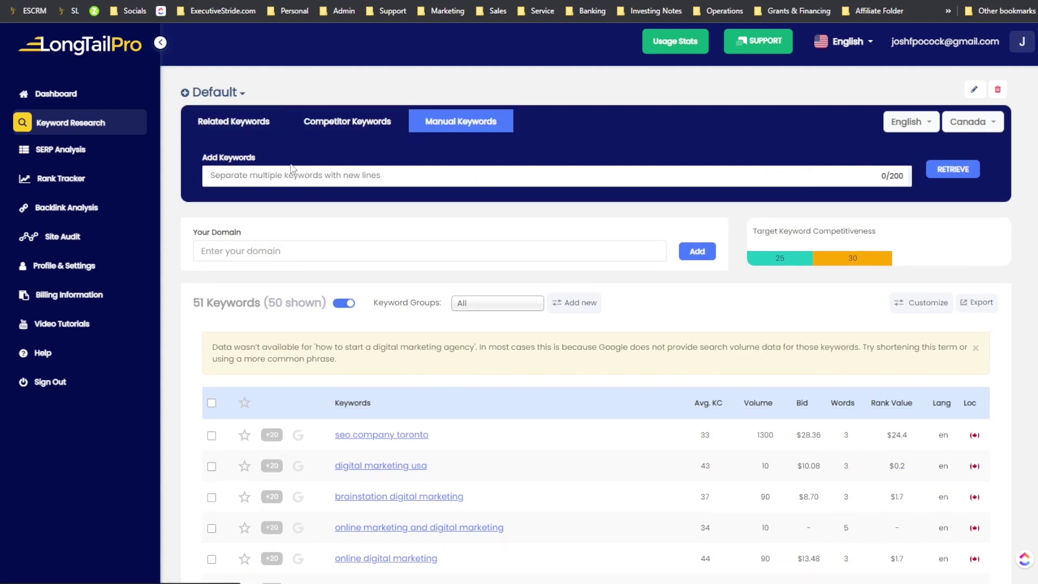
pyautogui.scroll(-5, 545, 327)
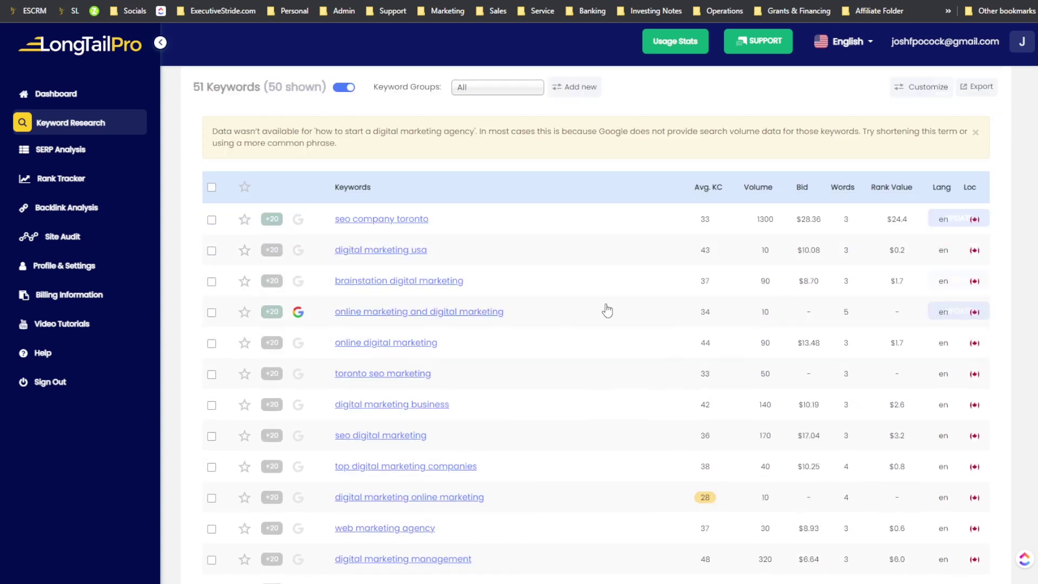
pyautogui.scroll(-10, 489, 282)
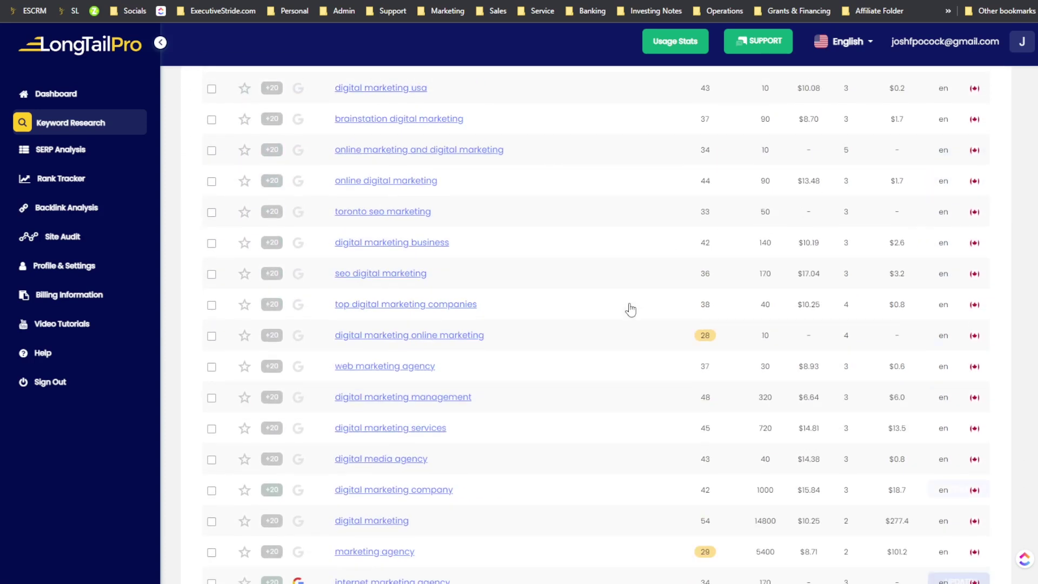
pyautogui.scroll(15, 631, 307)
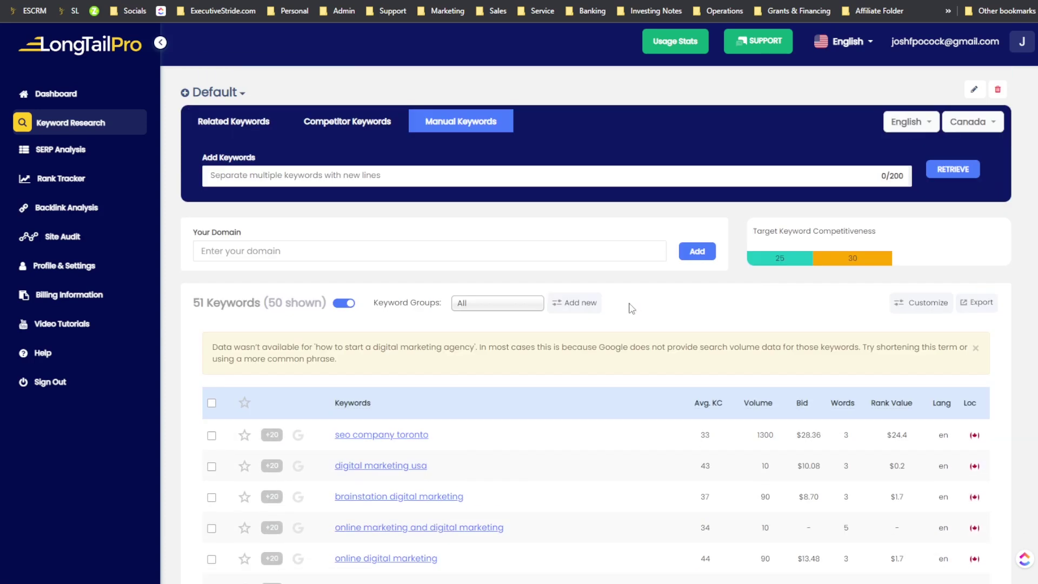
# - Select all listed keywords and dismiss the message above the keyword table
pyautogui.click(212, 404)
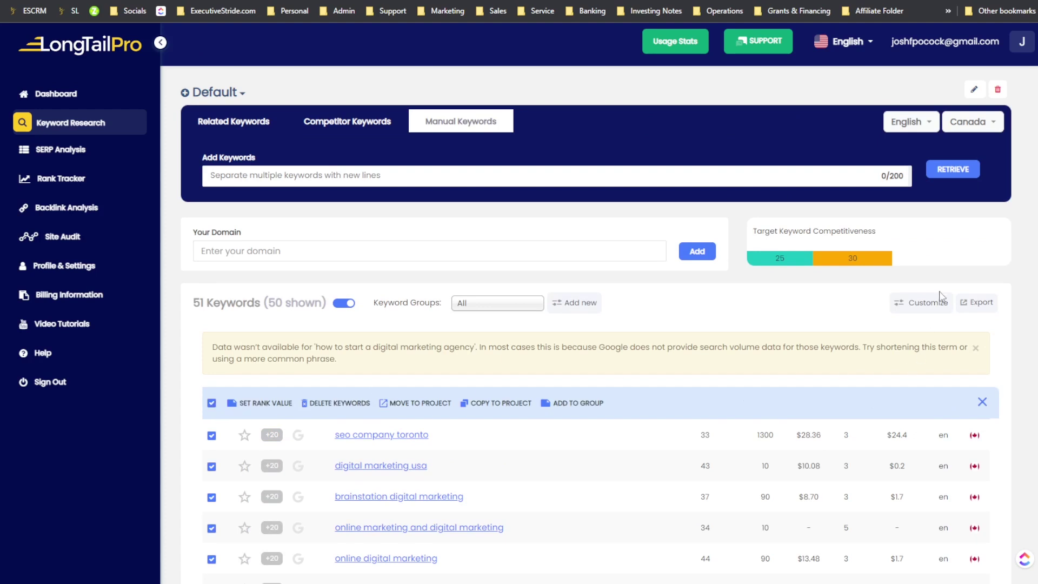
pyautogui.click(937, 308)
pyautogui.click(975, 348)
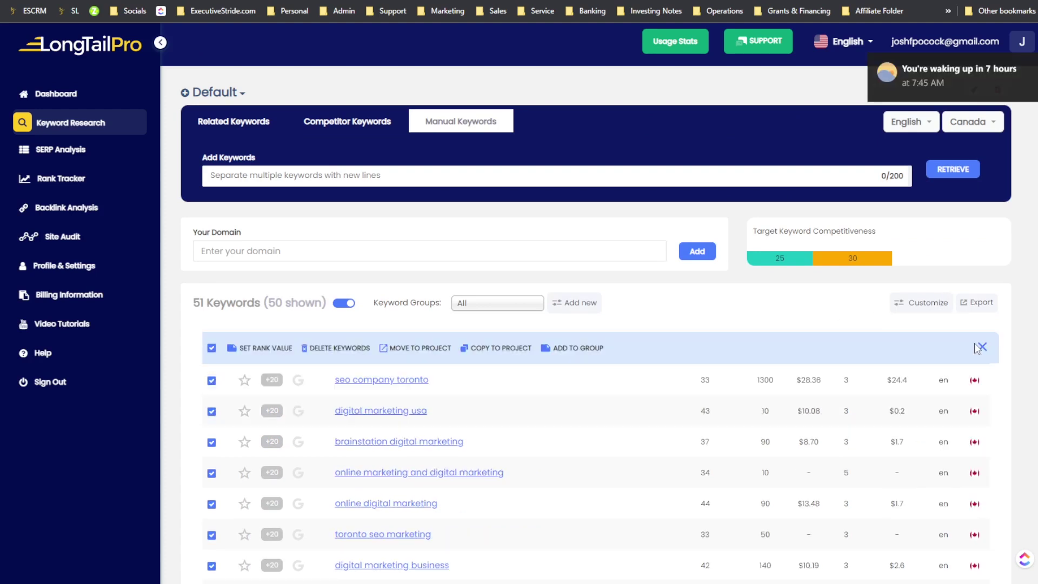
# - Customize the keyword table to show the Competition column and save the column choice
pyautogui.click(924, 302)
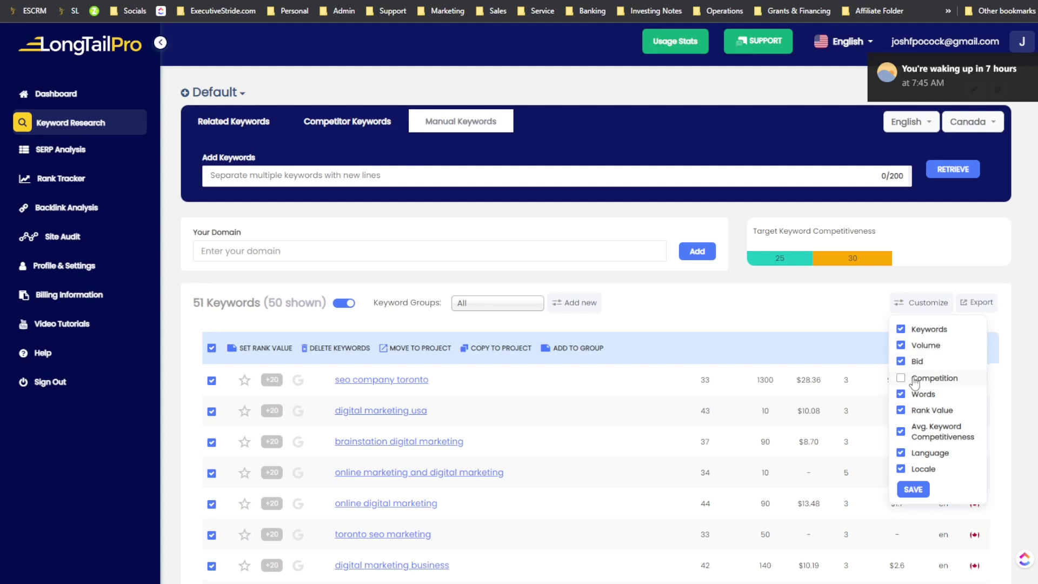
pyautogui.click(915, 490)
pyautogui.click(920, 316)
pyautogui.click(916, 489)
# - Review the Competition column down the keyword list, clear the keyword selection and read the column's description
pyautogui.scroll(-10, 790, 394)
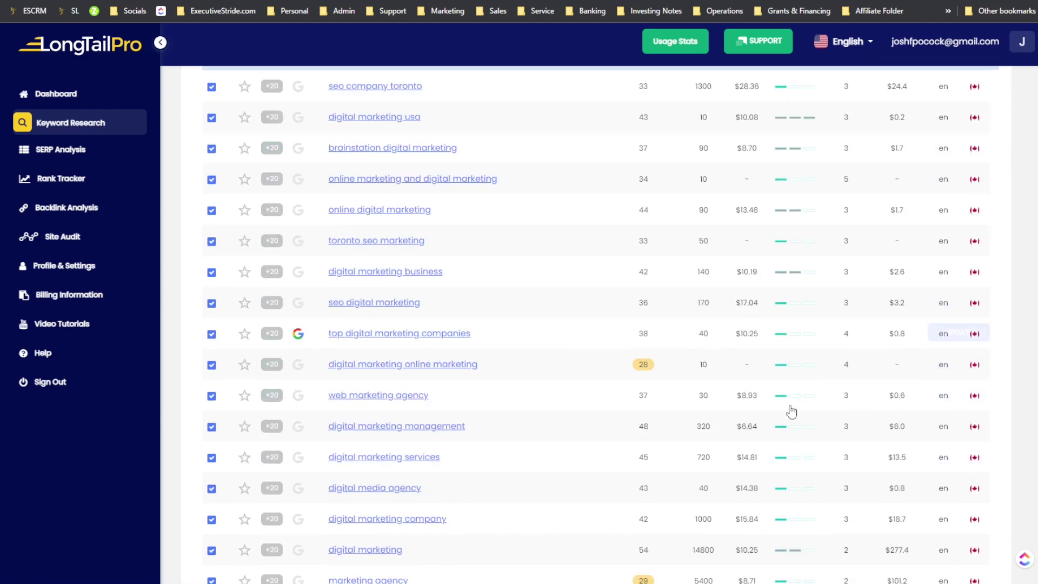
pyautogui.scroll(-10, 793, 408)
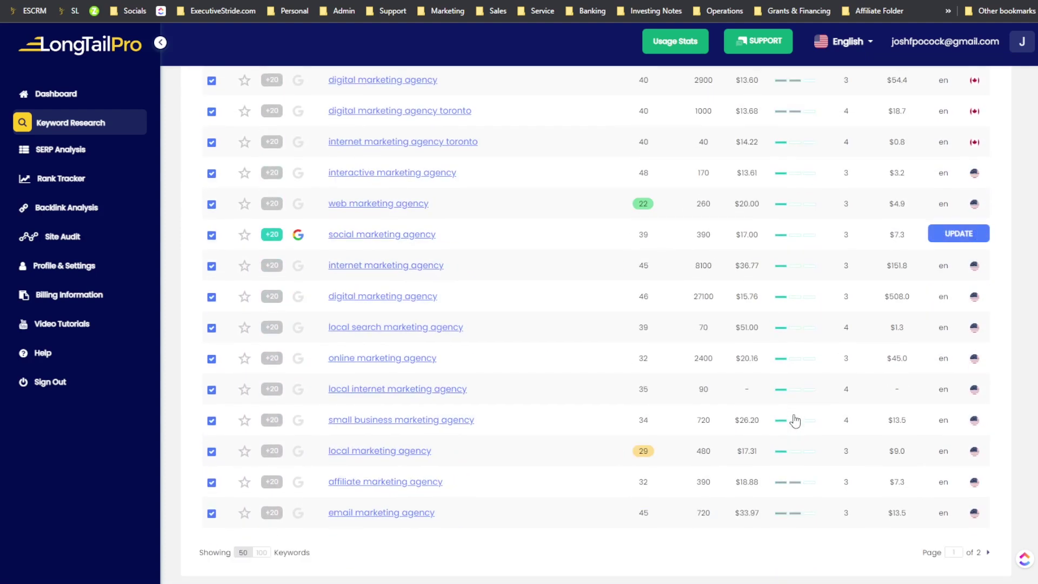
pyautogui.scroll(8, 785, 455)
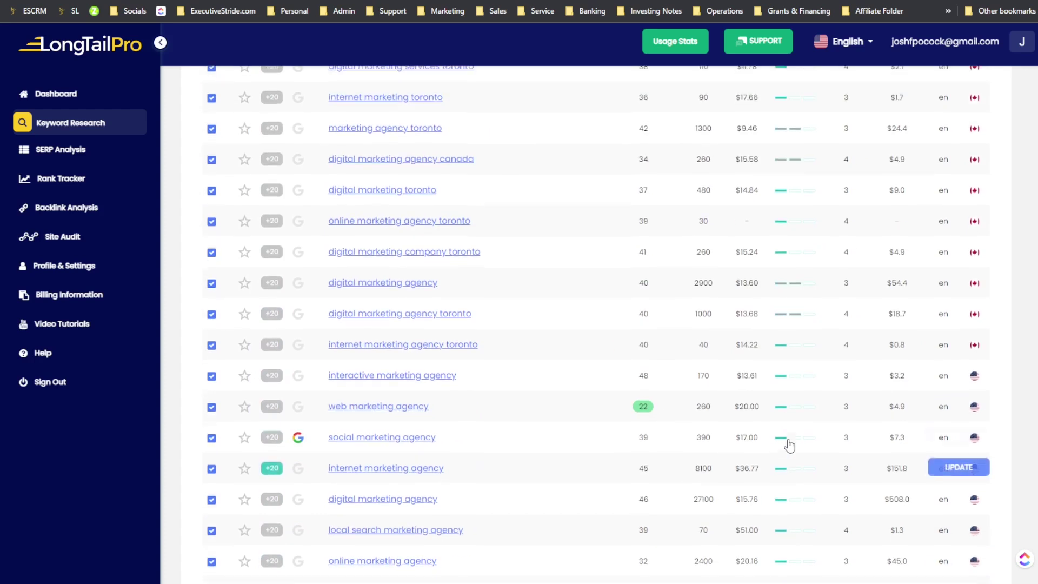
pyautogui.scroll(10, 783, 432)
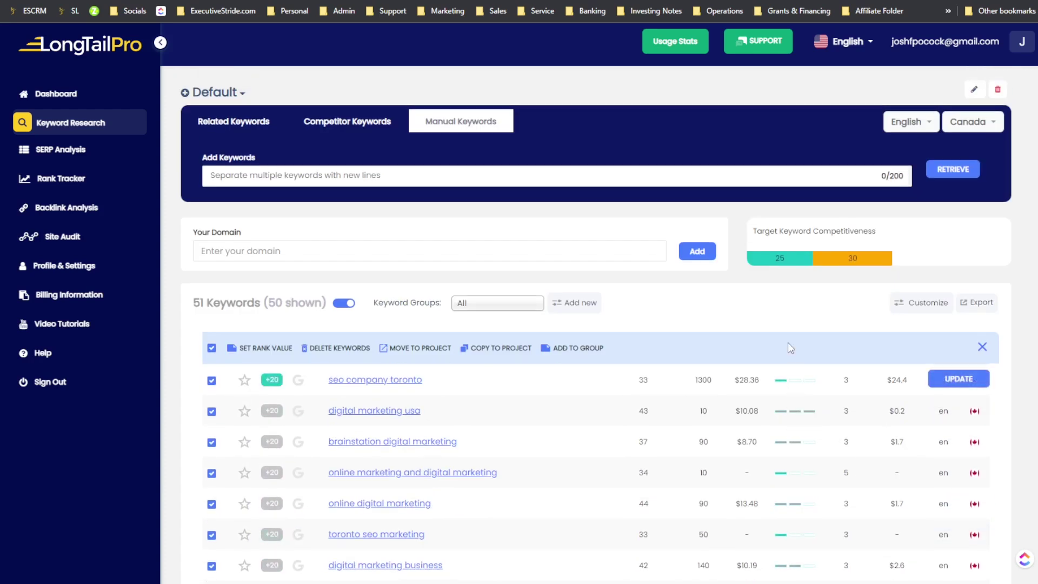
pyautogui.click(983, 346)
pyautogui.moveTo(801, 357)
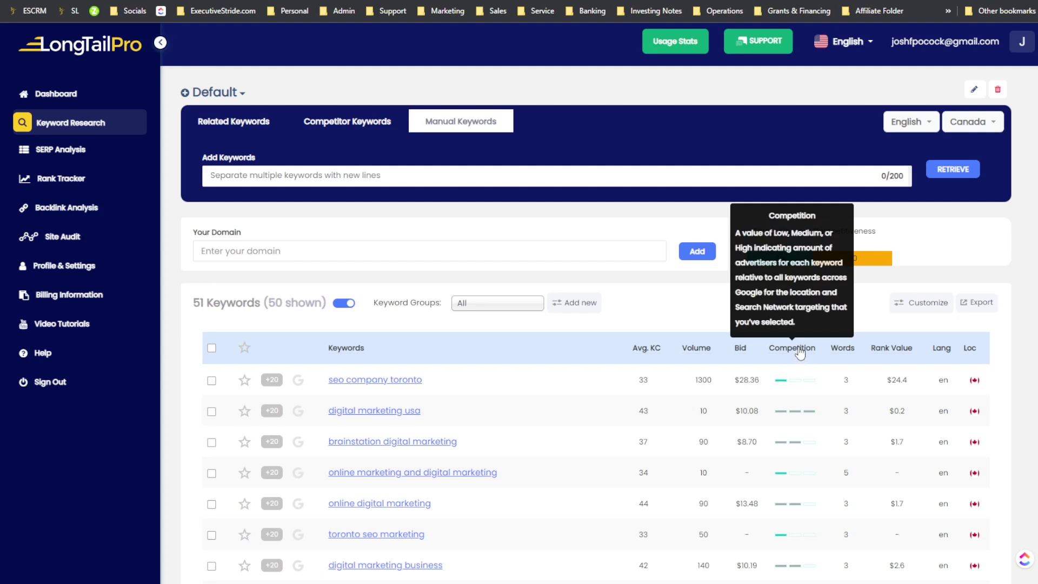
# - Export the Default project's keyword list as a CSV file and dismiss the download notice
pyautogui.click(976, 304)
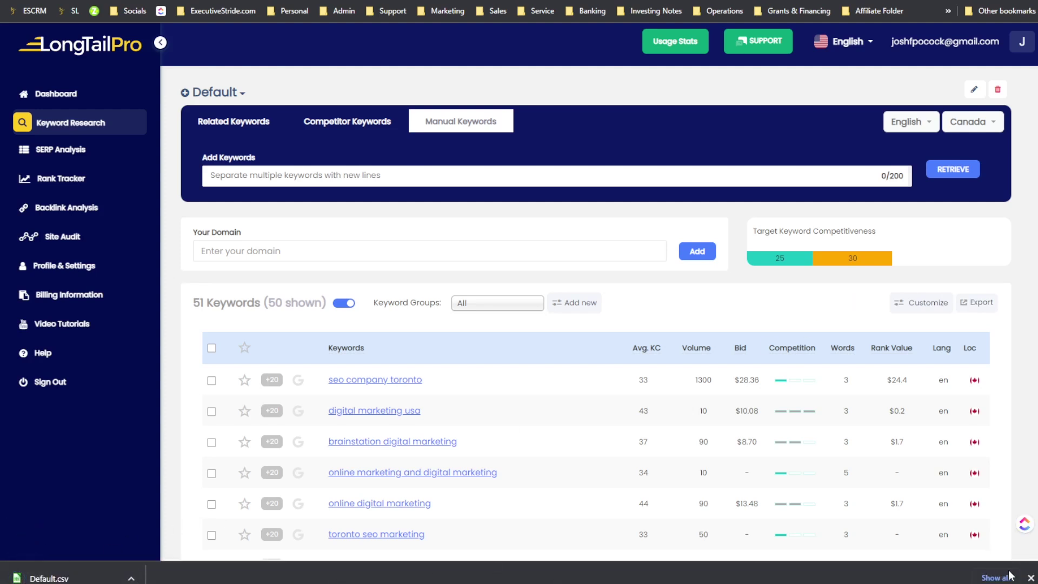
pyautogui.click(1031, 578)
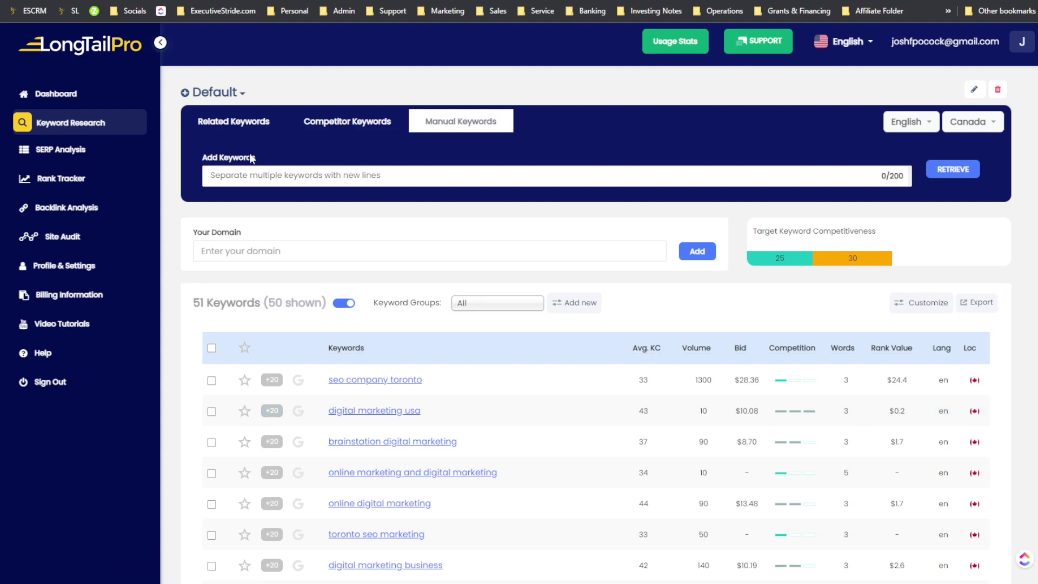
# - Run a SERP analysis in English for the United States on "how to start a social media marketing agency", copying the keyword for reuse
pyautogui.click(95, 160)
pyautogui.click(54, 133)
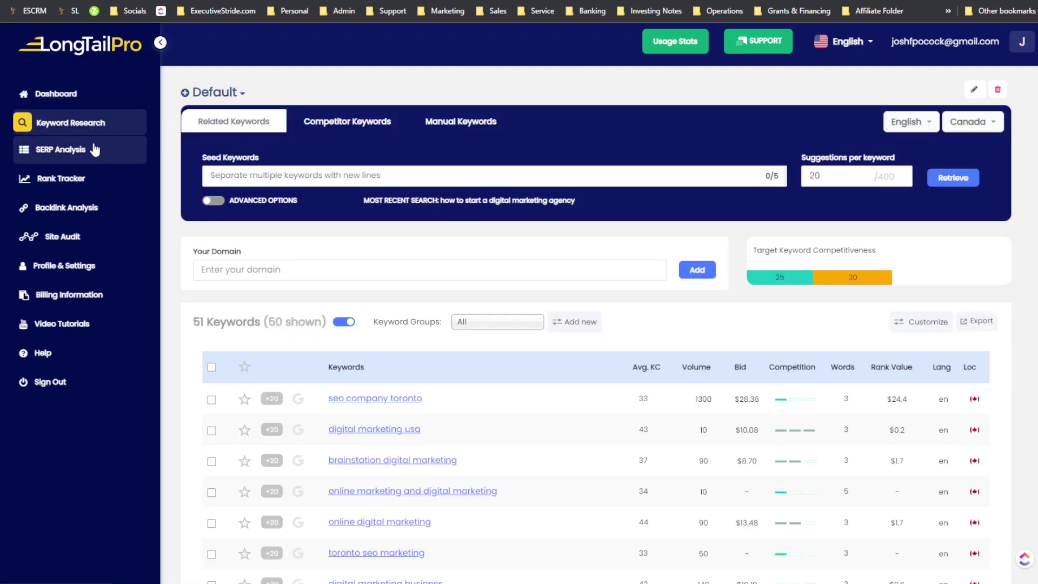
pyautogui.click(100, 160)
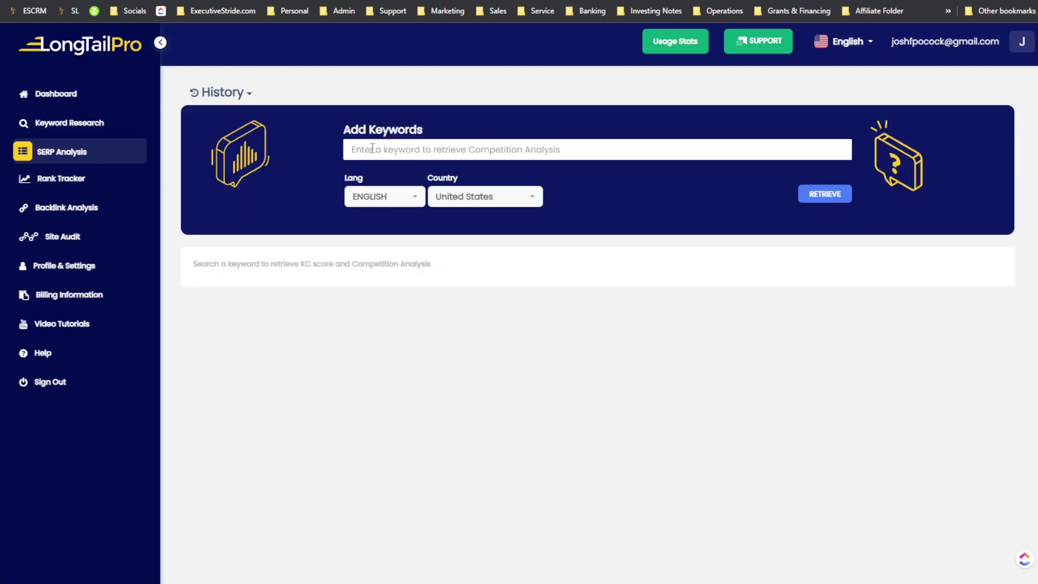
pyautogui.moveTo(358, 130); pyautogui.dragTo(417, 130)
pyautogui.click(484, 150)
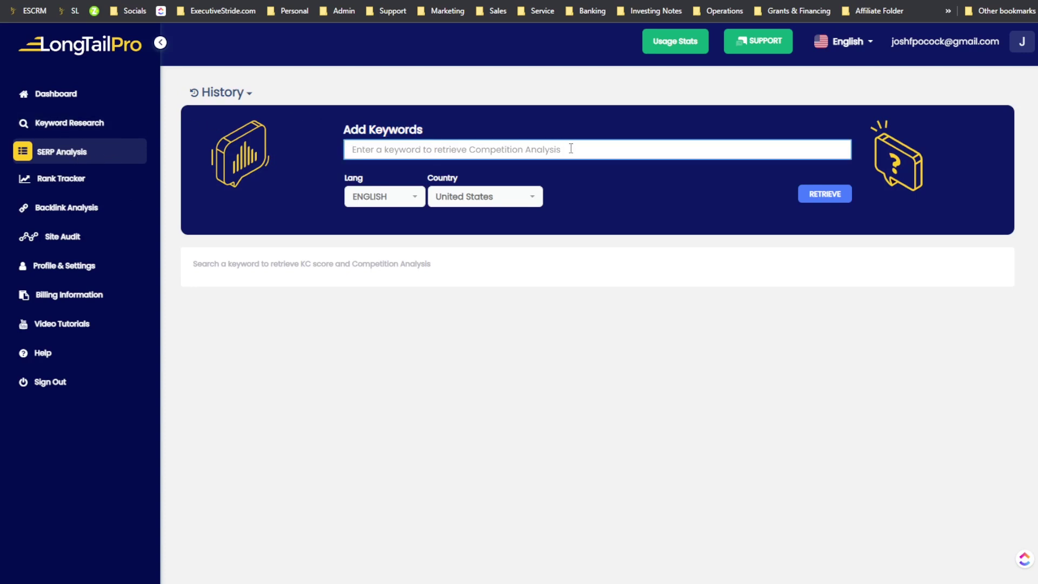
pyautogui.write('how to sta')
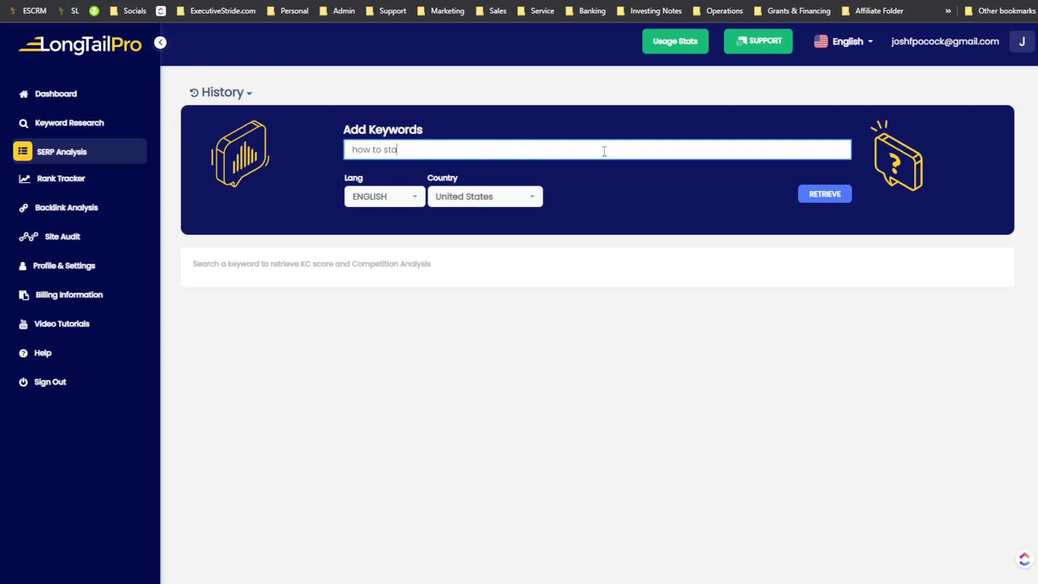
pyautogui.write('rt a social me')
pyautogui.hotkey('ctrl', 'a')
pyautogui.hotkey('ctrl', 'c')
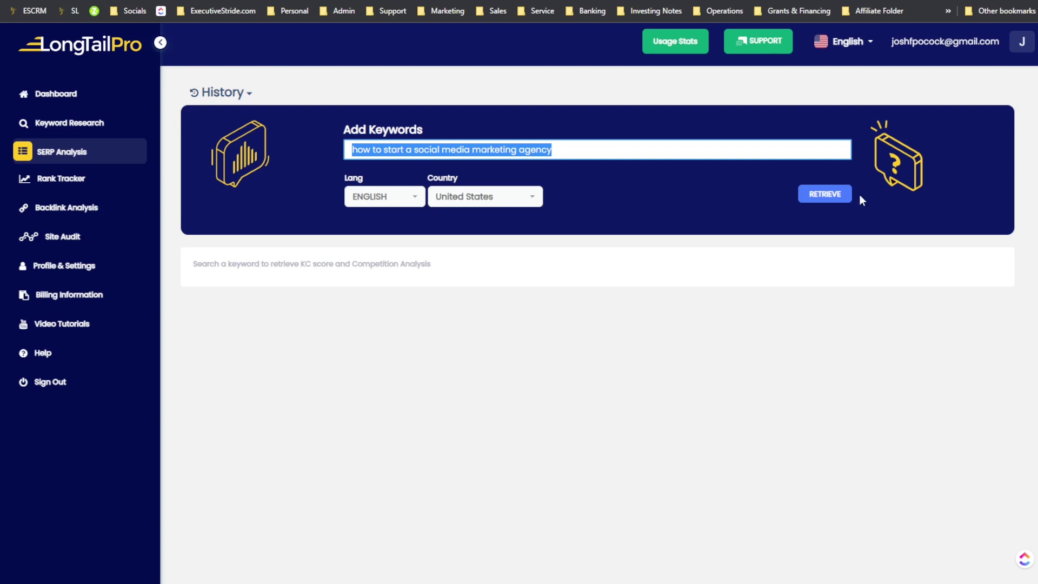
pyautogui.click(825, 194)
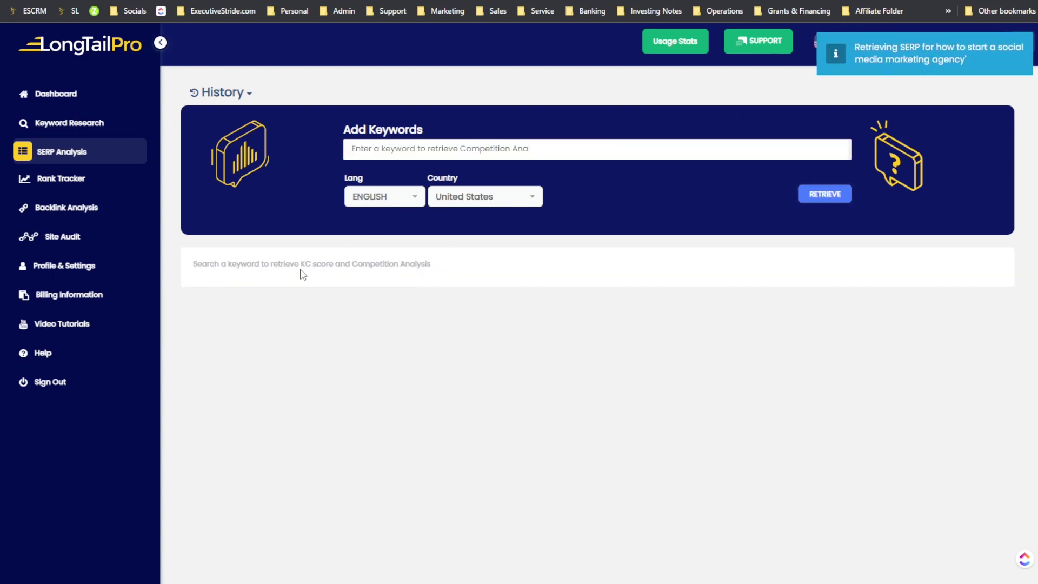
pyautogui.moveTo(373, 278); pyautogui.dragTo(439, 287)
pyautogui.click(436, 284)
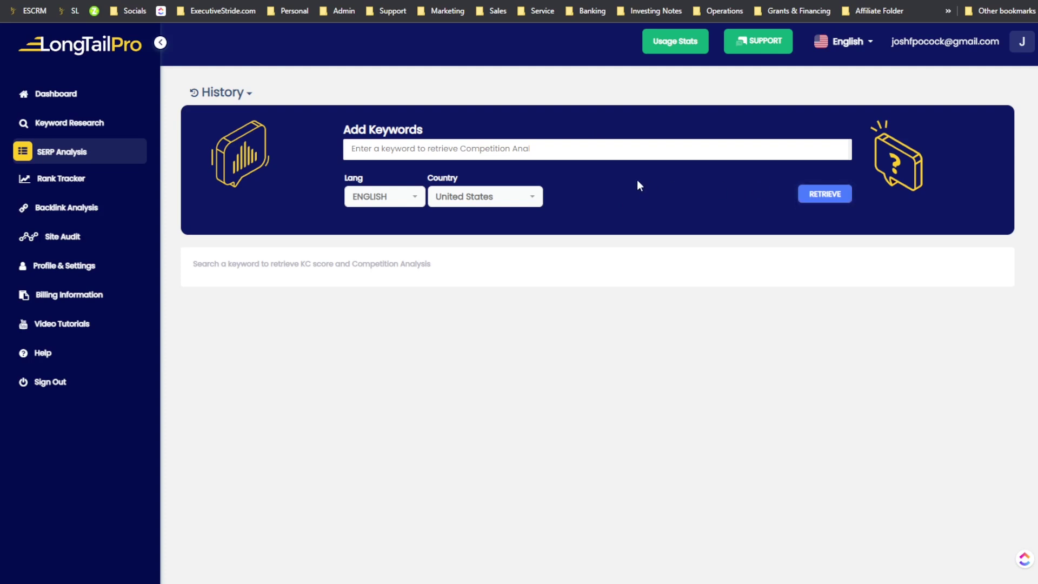
# - Reload the SERP Analysis page and retrieve the competition analysis again for the copied keyword "how to start a social media marketing agency"
pyautogui.click(103, 127)
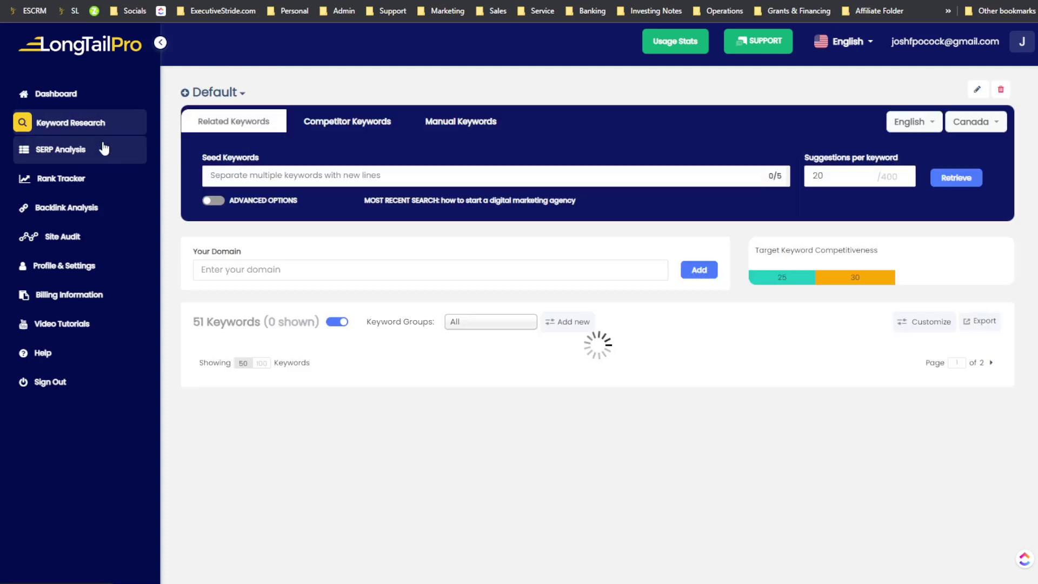
pyautogui.click(105, 147)
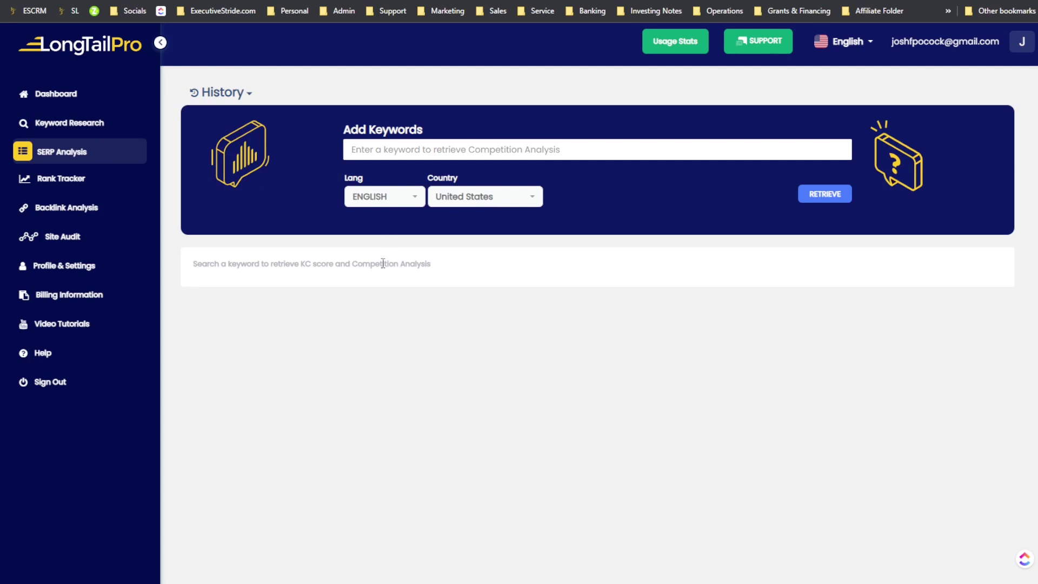
pyautogui.click(672, 152)
pyautogui.hotkey('ctrl', 'v')
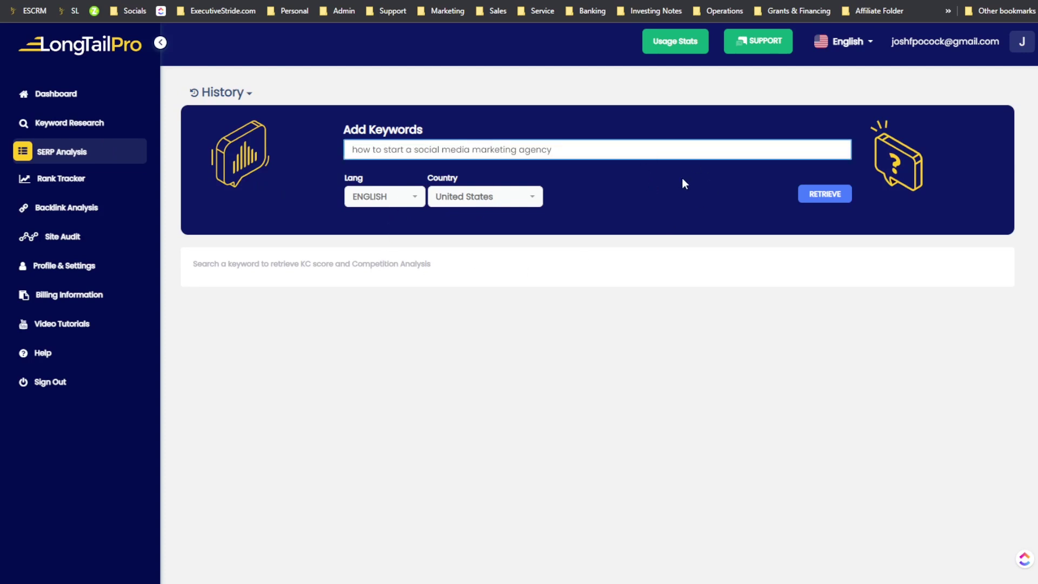
pyautogui.tripleClick(635, 146)
pyautogui.hotkey('ctrl', 'c')
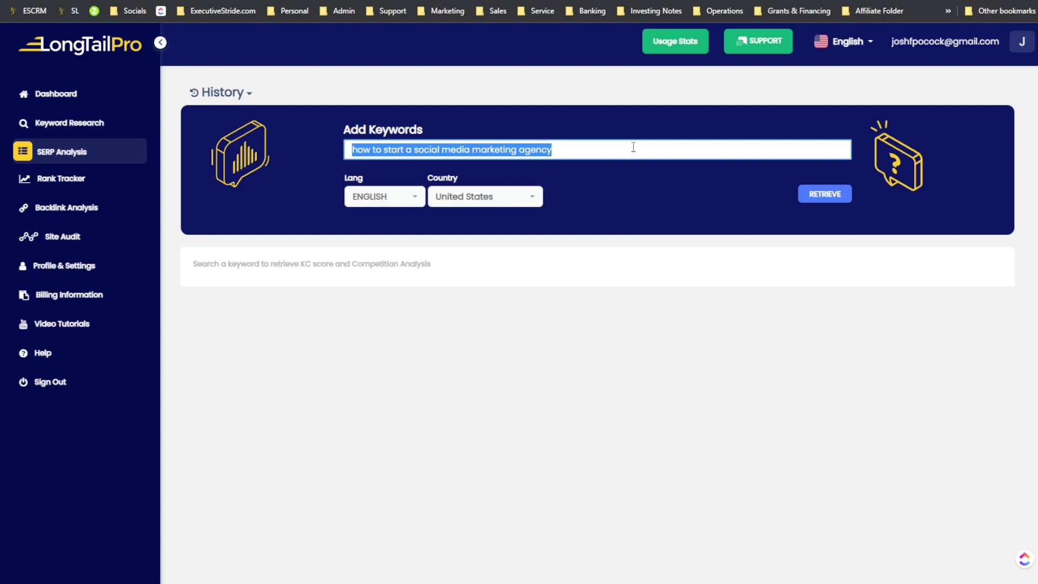
pyautogui.press('BackSpace')
pyautogui.hotkey('ctrl', 'v')
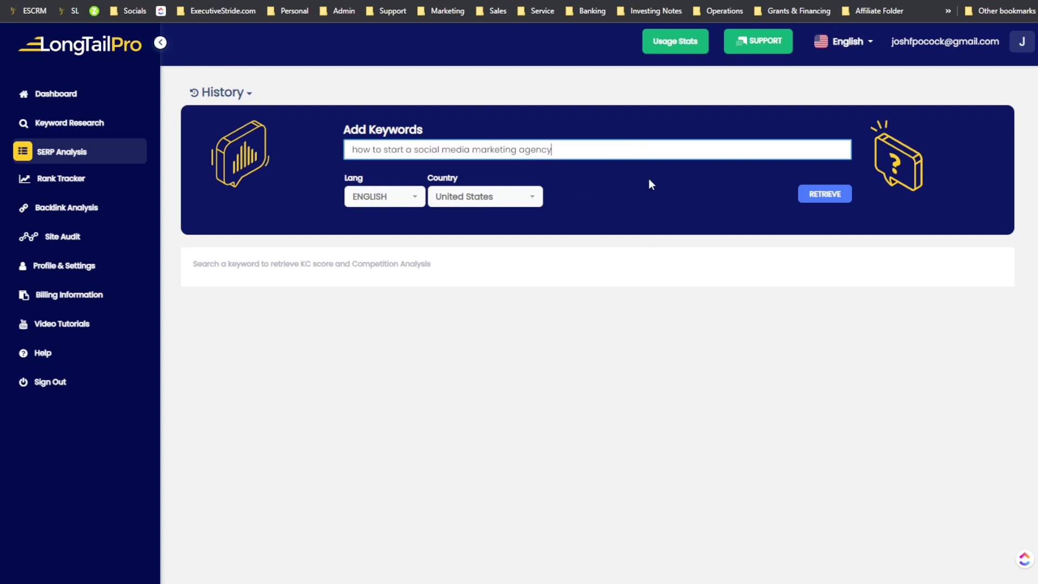
pyautogui.click(813, 196)
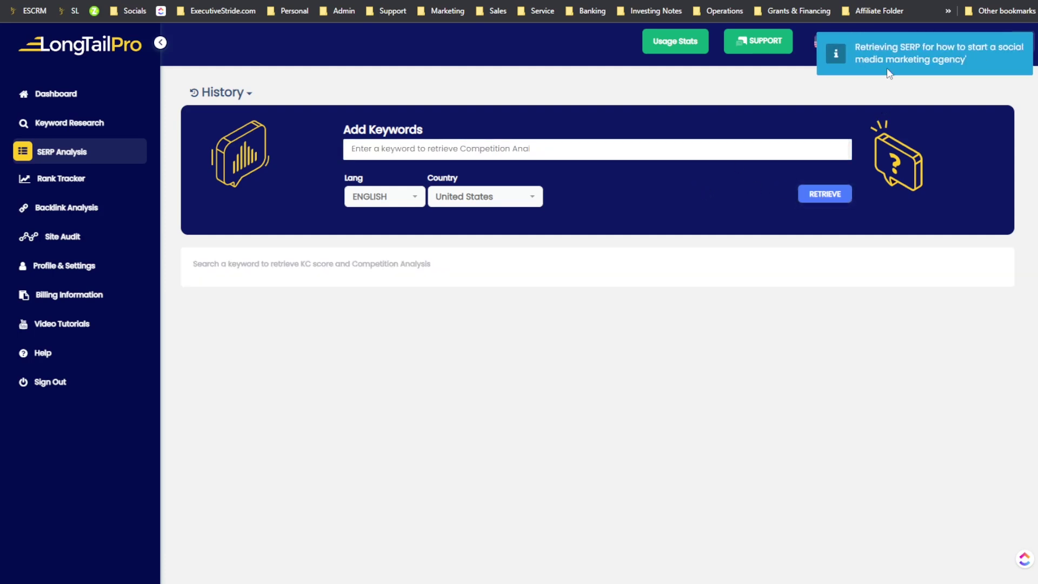
# - Add "how to start a social media marketing agency" to the Rank Tracker for the domain utopianmarketing.io
pyautogui.click(72, 177)
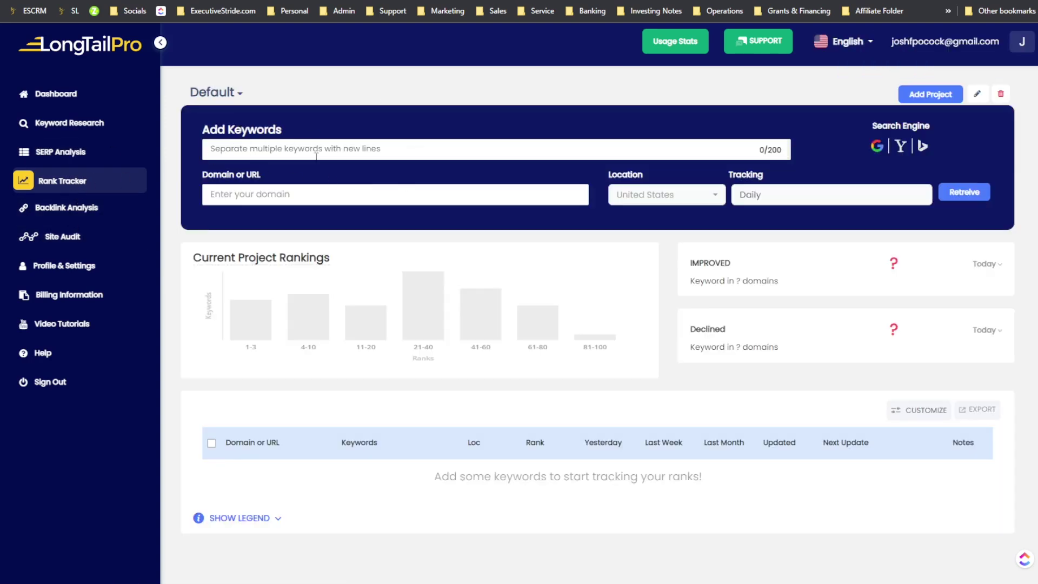
pyautogui.click(336, 157)
pyautogui.hotkey('ctrl', 'v')
pyautogui.click(283, 205)
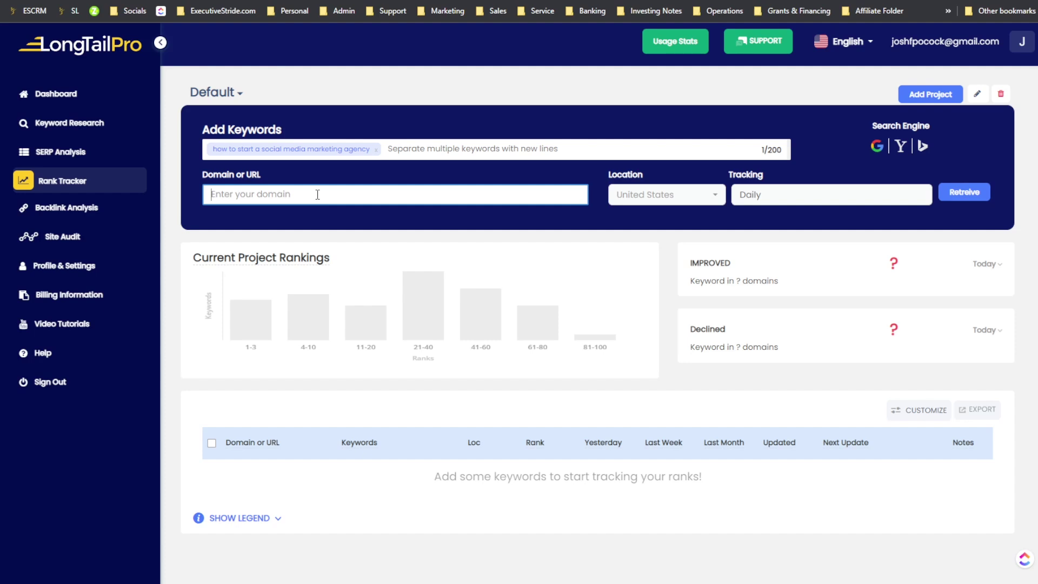
pyautogui.write('h')
pyautogui.press('BackSpace')
pyautogui.write('utopianmarketing.io')
pyautogui.press('Return')
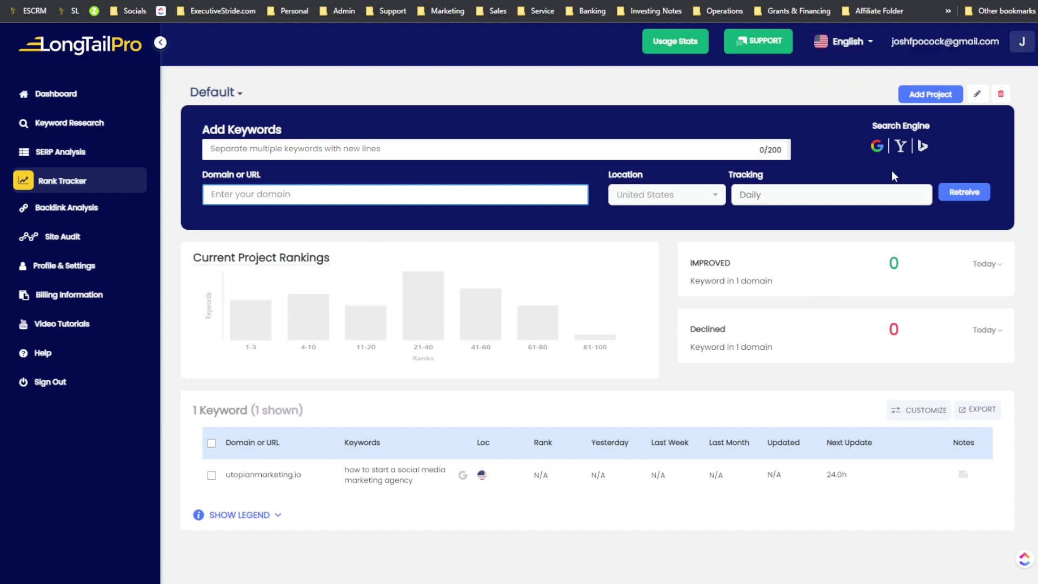
# - Look through the Rank Tracker's available locations and tracking frequencies
pyautogui.click(670, 196)
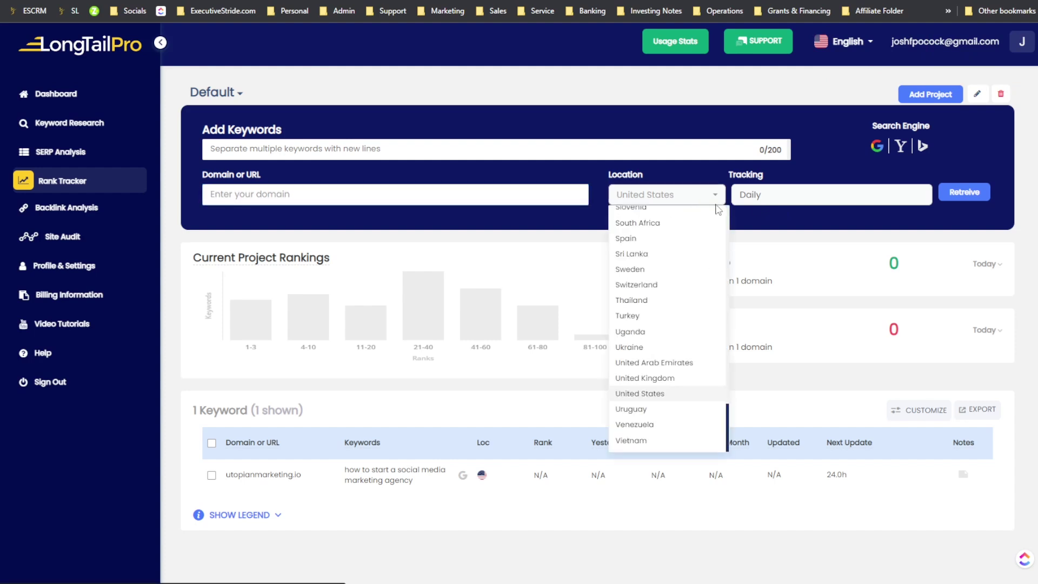
pyautogui.click(784, 305)
pyautogui.click(772, 202)
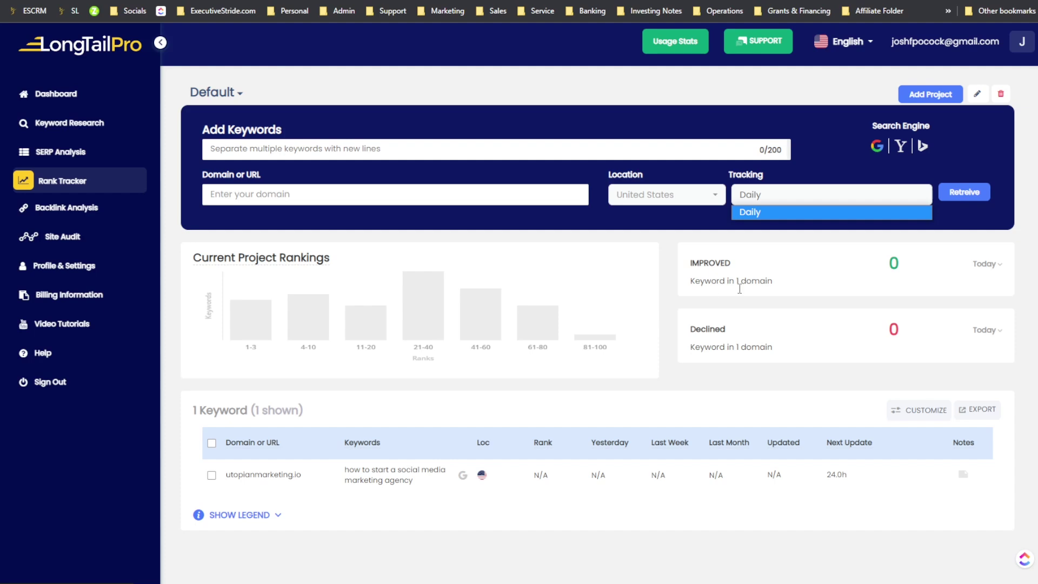
pyautogui.click(234, 524)
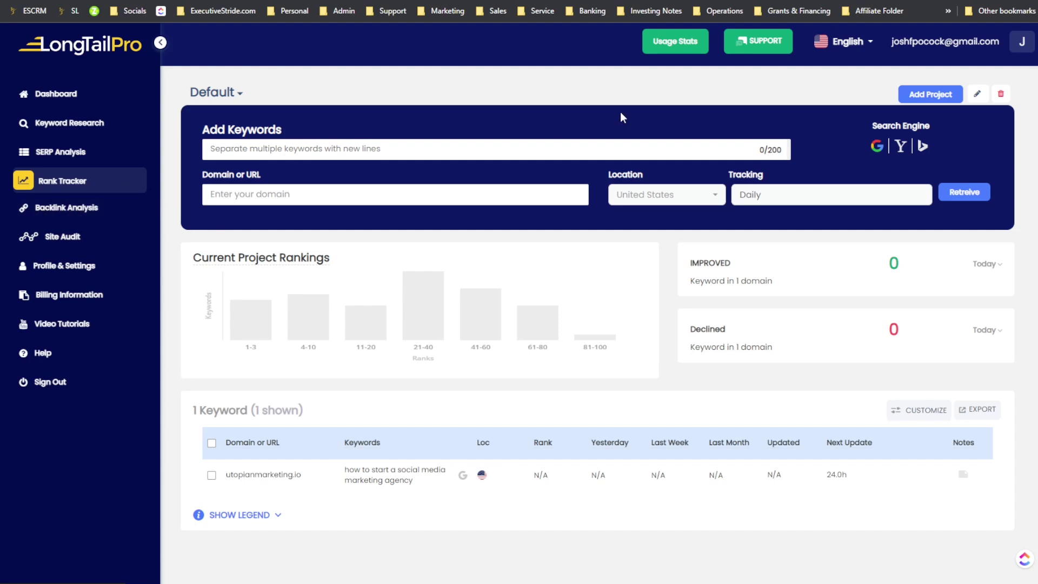
# - Switch between the two Default groups in the Rank Tracker and check the tracked keyword's rankings
pyautogui.click(240, 94)
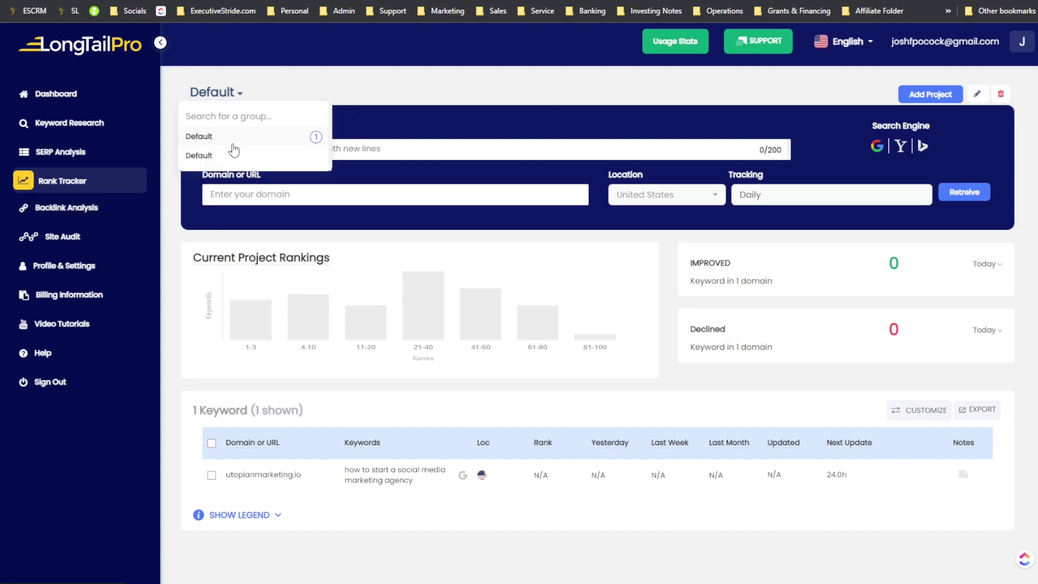
pyautogui.click(234, 147)
pyautogui.click(228, 96)
pyautogui.click(231, 158)
pyautogui.click(240, 93)
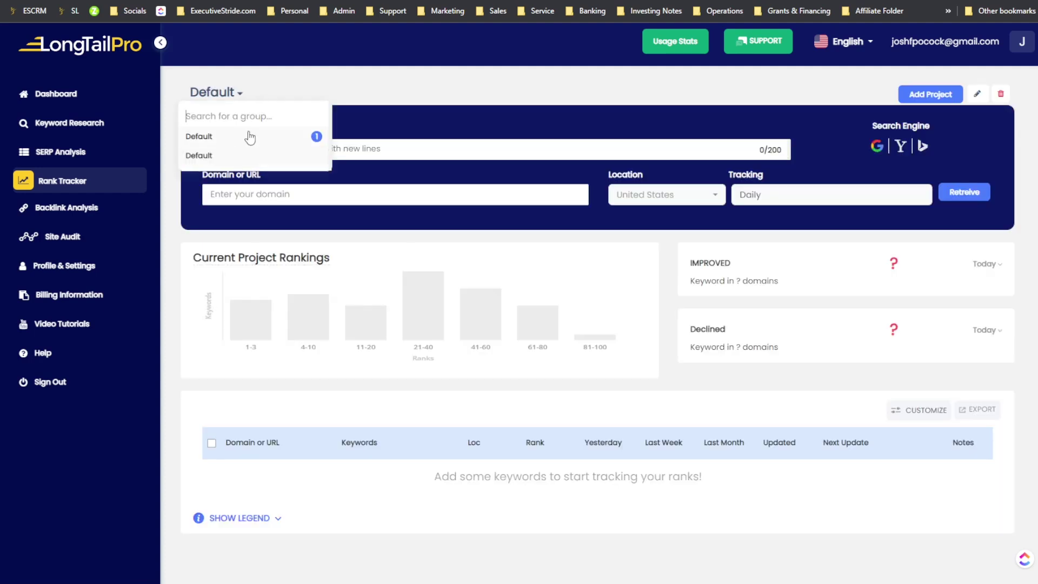
pyautogui.click(249, 135)
pyautogui.click(239, 93)
pyautogui.click(247, 152)
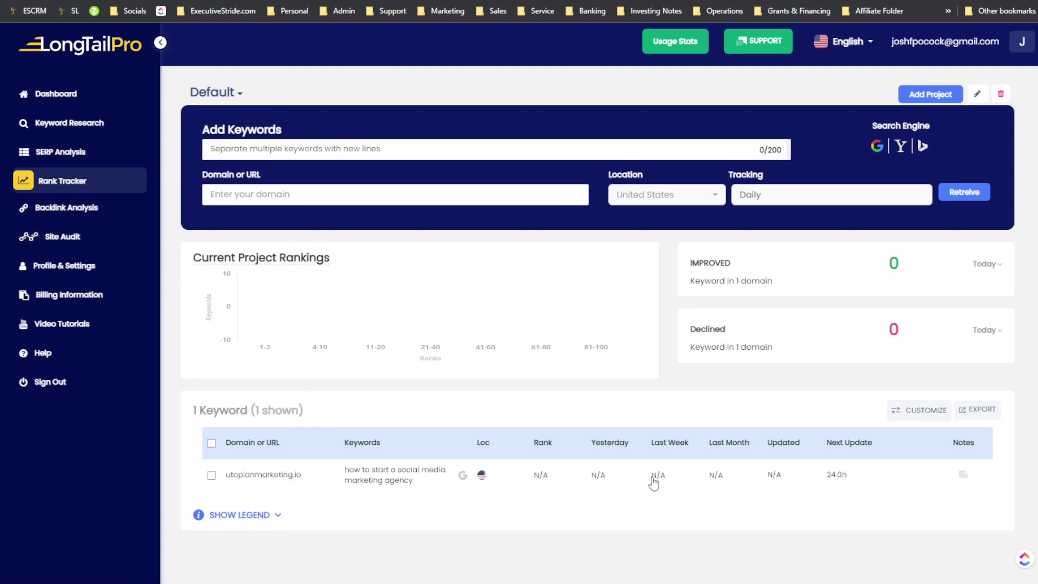
pyautogui.moveTo(543, 482)
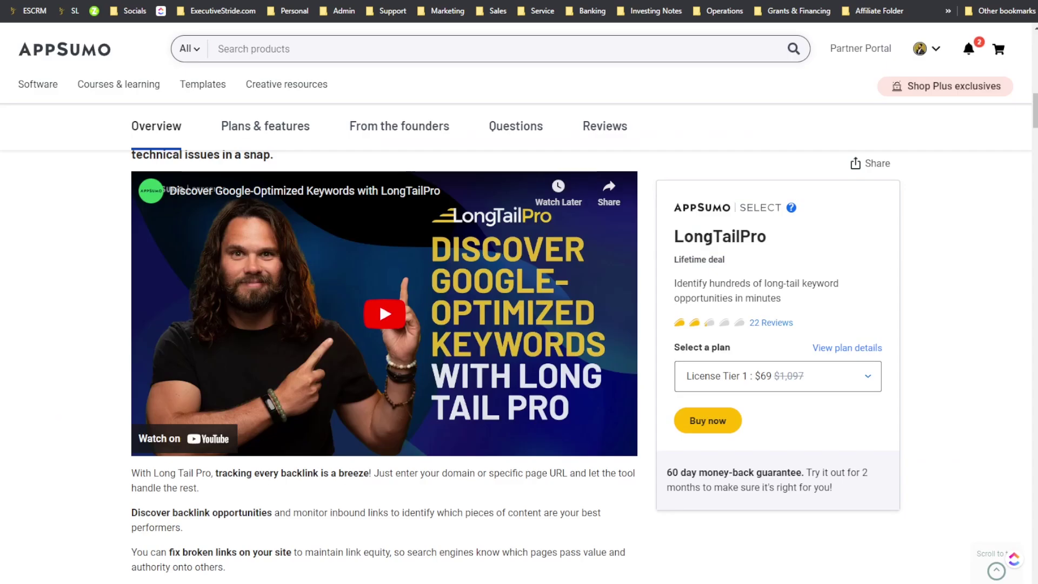
# - Switch to the LongTailPro page on AppSumo and read the founders' FAQ, the customer reviews and the creator's reply
pyautogui.scroll(-15, 379, 301)
pyautogui.scroll(-20, 448, 240)
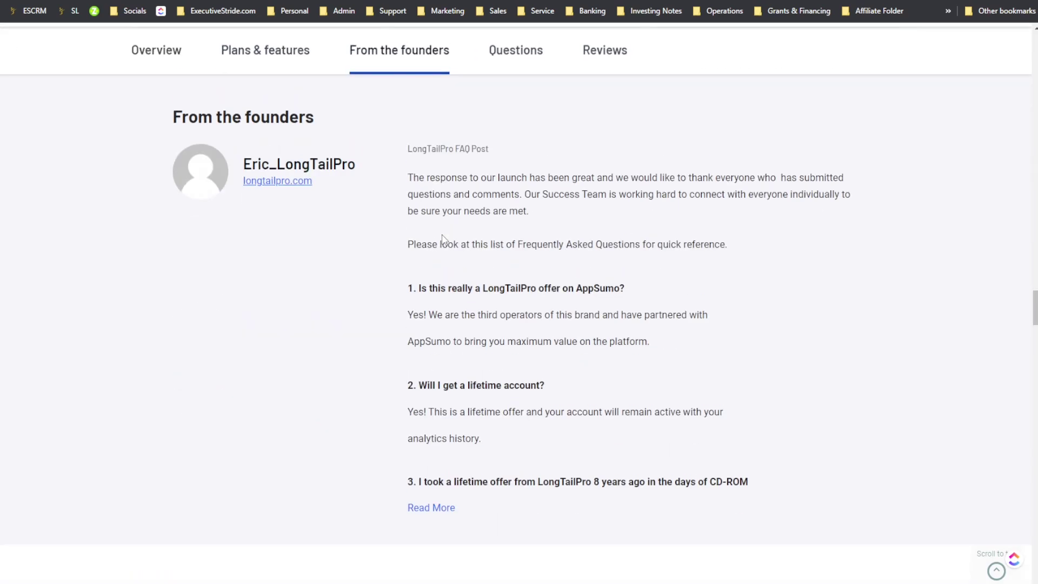
pyautogui.scroll(-4, 523, 215)
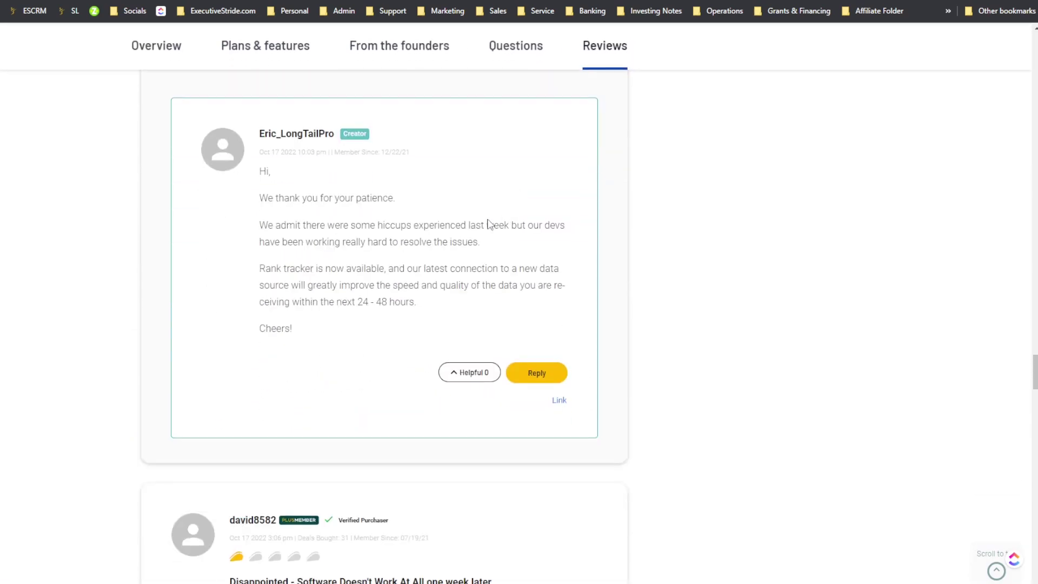
pyautogui.scroll(9, 393, 158)
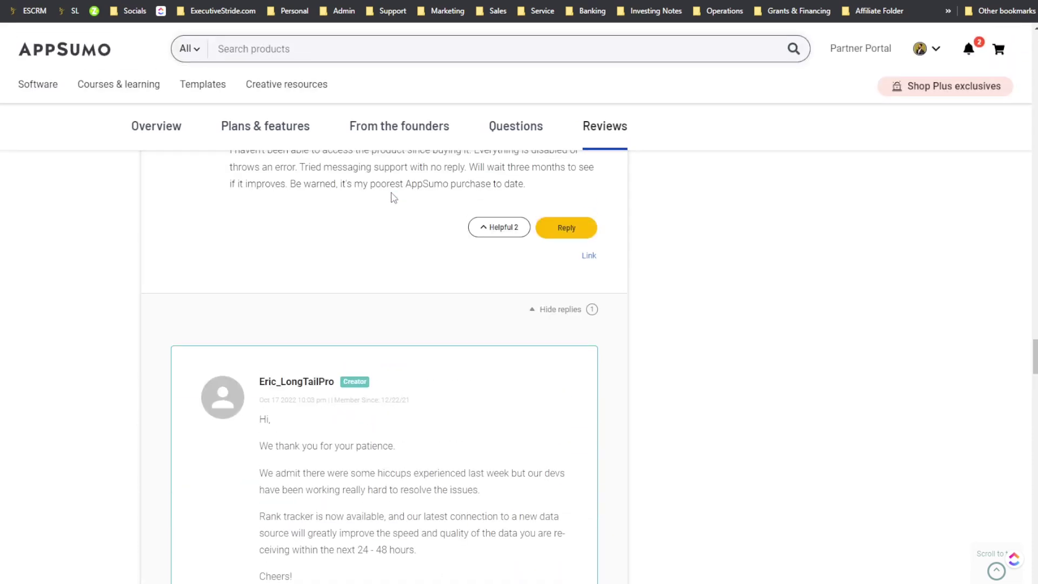
pyautogui.scroll(-2, 299, 319)
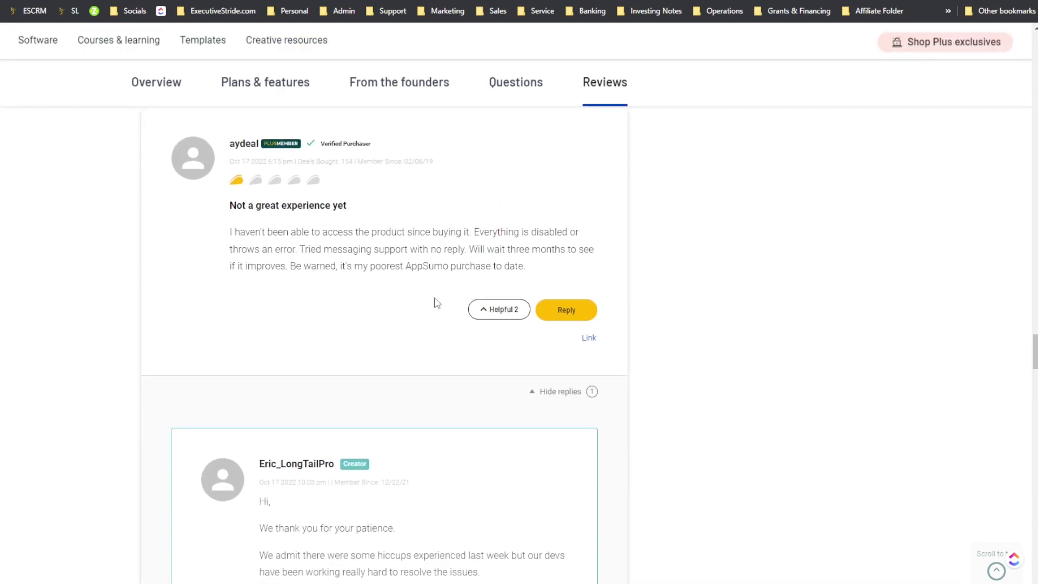
pyautogui.moveTo(491, 231); pyautogui.dragTo(540, 232)
pyautogui.moveTo(229, 249); pyautogui.dragTo(457, 249)
pyautogui.click(357, 262)
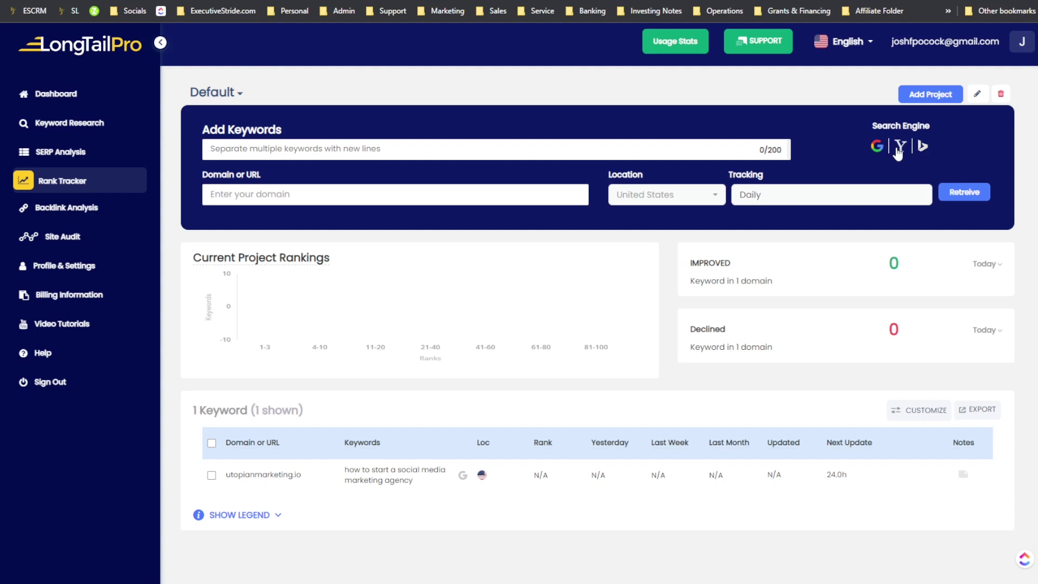
# - Return to LongTailPro's Rank Tracker and check its Google, Yahoo and Bing options, keyword field, location and tracking frequency choices
pyautogui.click(907, 153)
pyautogui.click(925, 151)
pyautogui.click(878, 147)
pyautogui.click(448, 149)
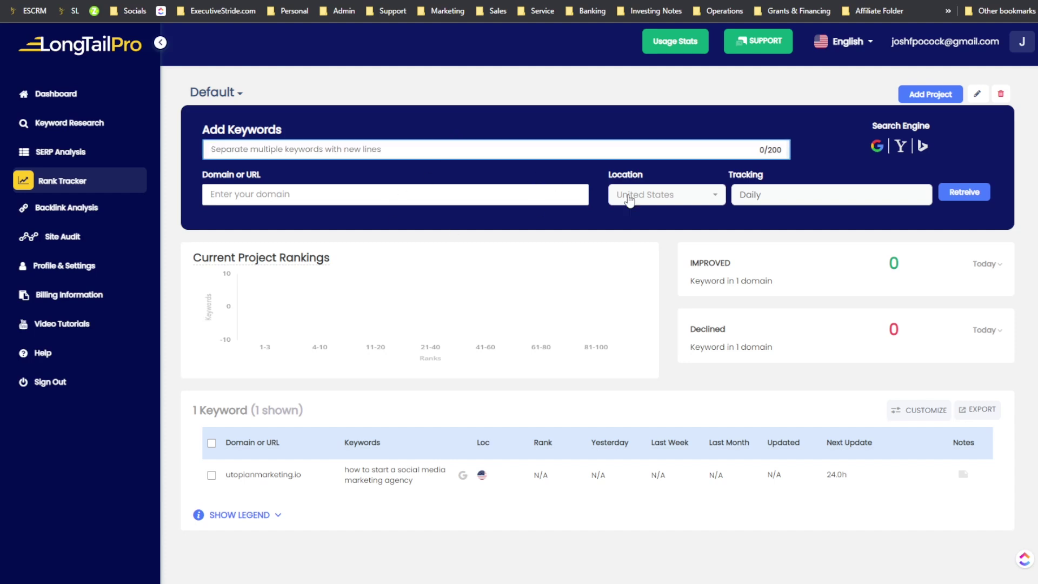
pyautogui.click(672, 194)
pyautogui.click(760, 198)
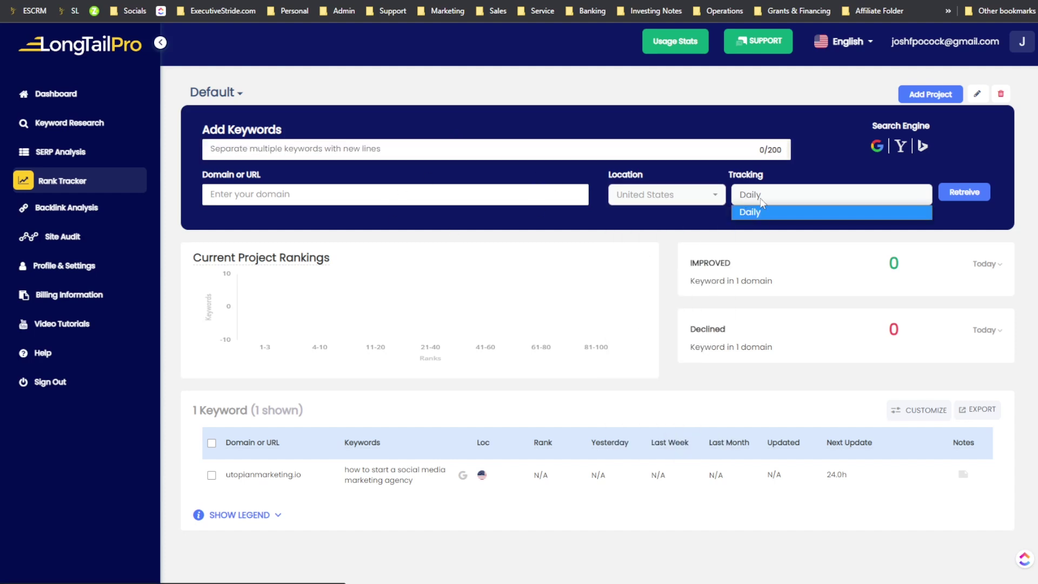
pyautogui.click(916, 206)
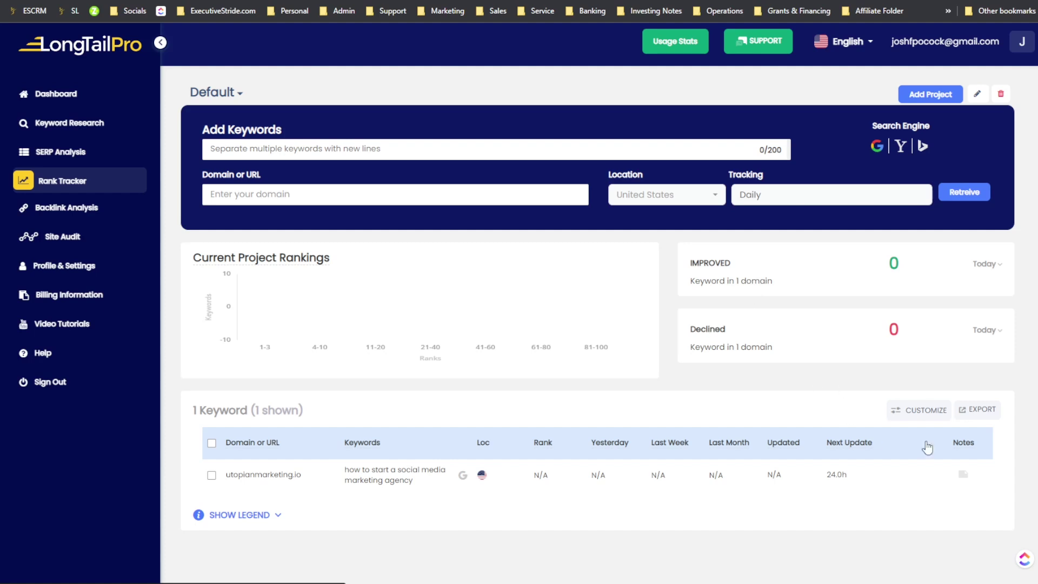
# - Review the rank table's customizable columns and export the tracked keyword table as a CSV file
pyautogui.click(941, 413)
pyautogui.scroll(-1, 879, 468)
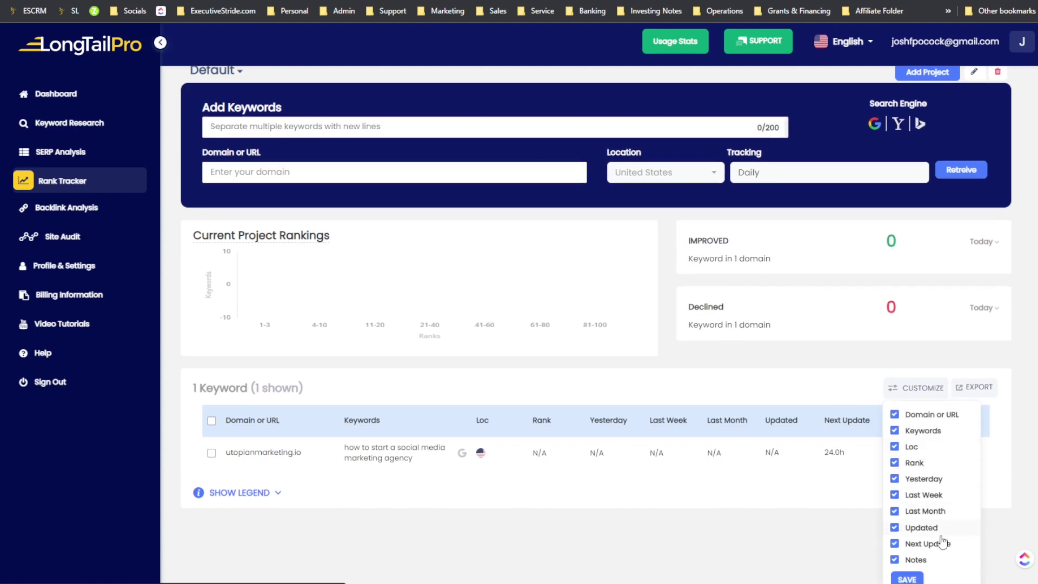
pyautogui.click(972, 389)
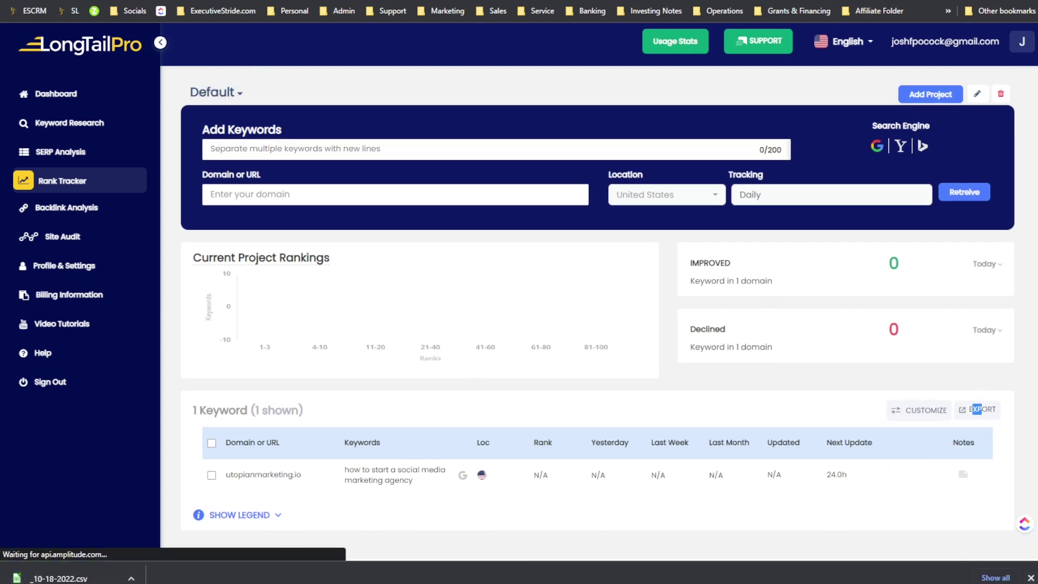
# - Expand the rank table's legend and read what its Keywords and N/A entries mean
pyautogui.click(1030, 579)
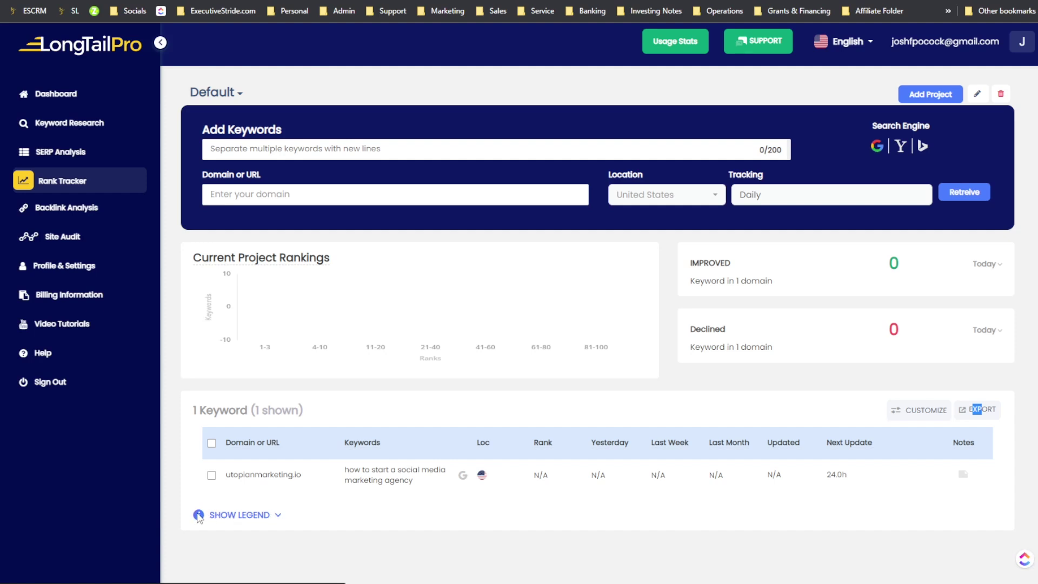
pyautogui.click(244, 515)
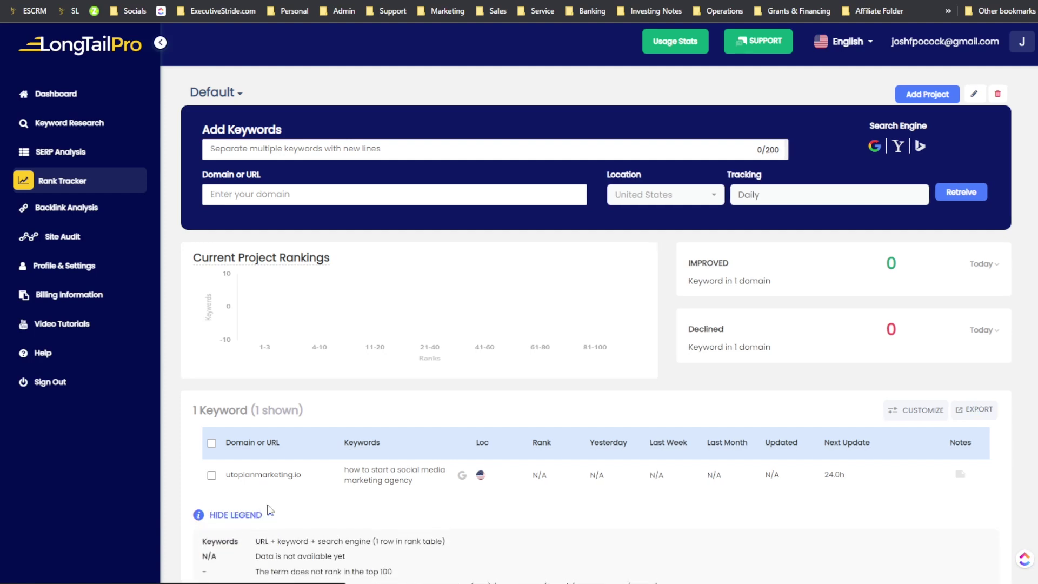
pyautogui.scroll(-1, 270, 511)
pyautogui.moveTo(252, 501); pyautogui.dragTo(337, 507)
pyautogui.moveTo(255, 522); pyautogui.dragTo(346, 507)
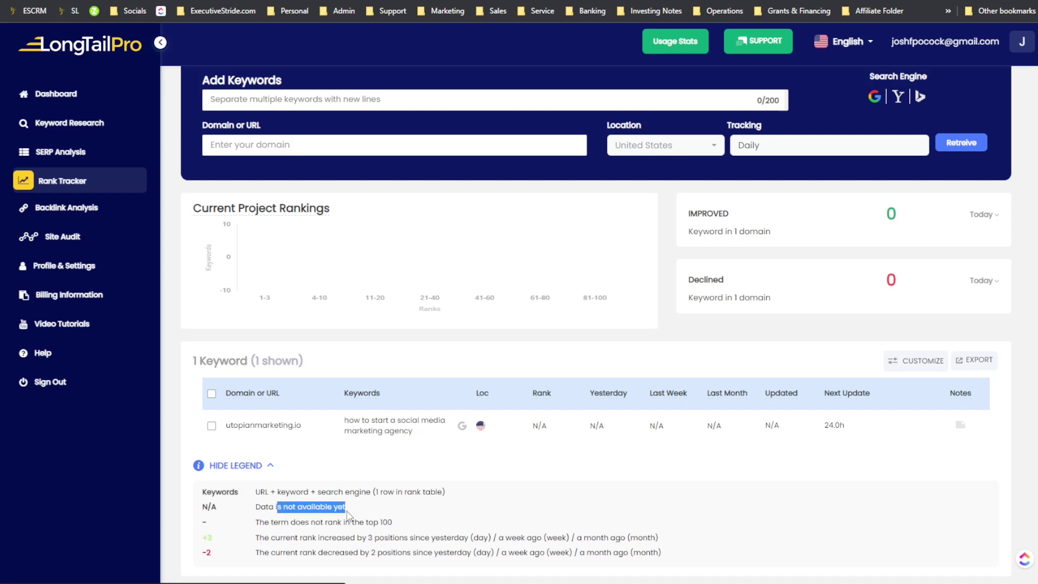
# - Try to open the rank details of the tracked utopianmarketing.io keyword and read the legend's remaining entries
pyautogui.click(589, 428)
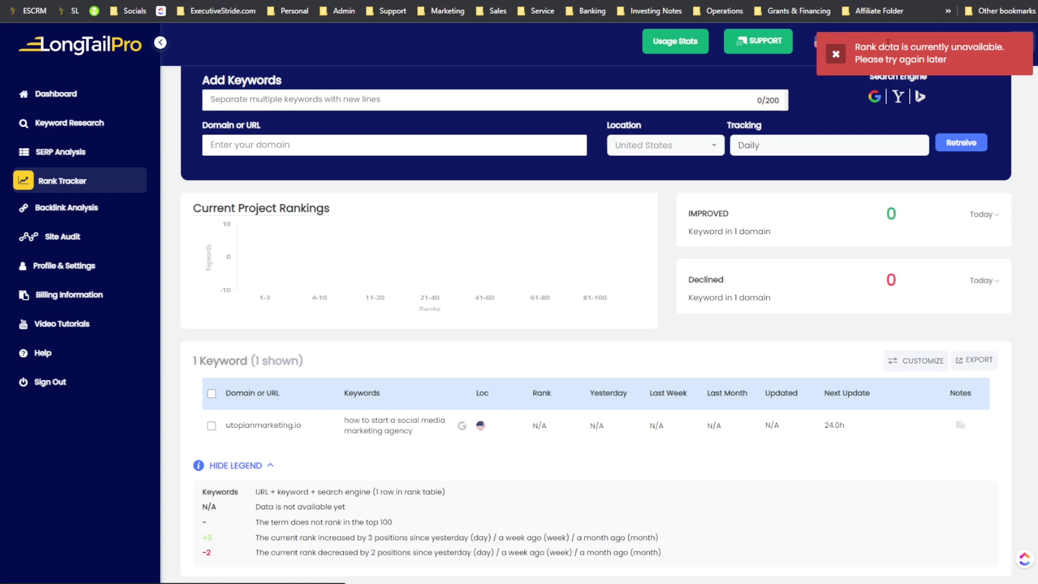
pyautogui.scroll(1, 341, 411)
pyautogui.scroll(-1, 340, 411)
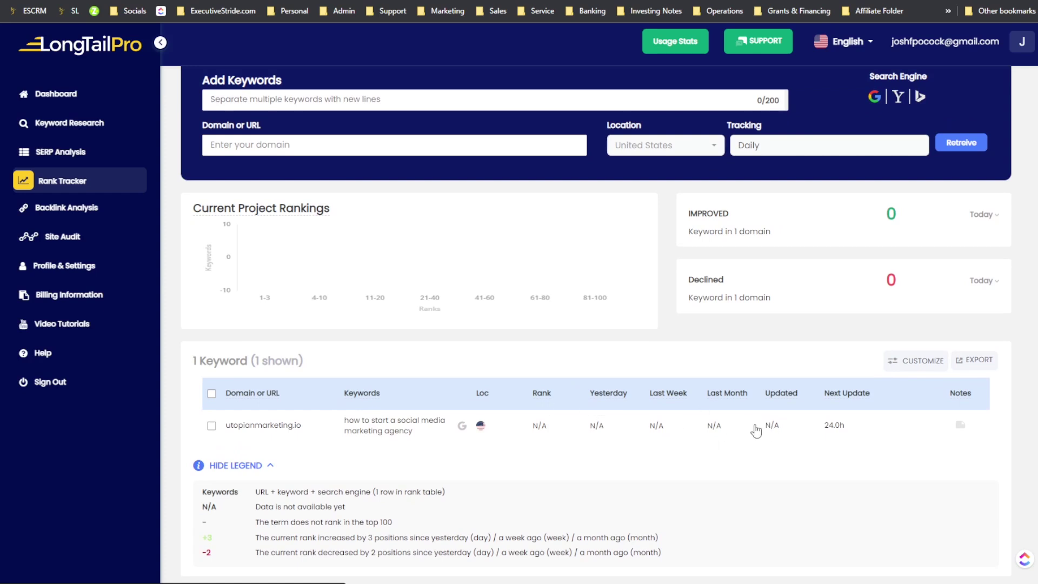
pyautogui.moveTo(287, 522); pyautogui.dragTo(465, 537)
pyautogui.click(326, 536)
pyautogui.moveTo(344, 420); pyautogui.dragTo(417, 443)
pyautogui.click(373, 439)
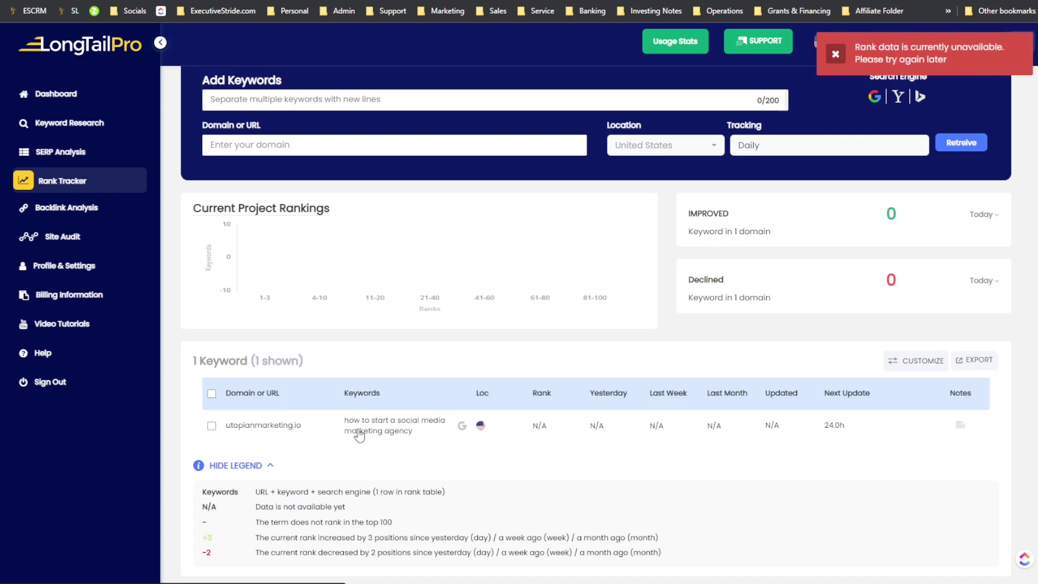
# - Enter the keyword "digital marketing agency toronto" for tracking and reuse the tracked domain utopianmarketing.io as its domain
pyautogui.scroll(1, 337, 203)
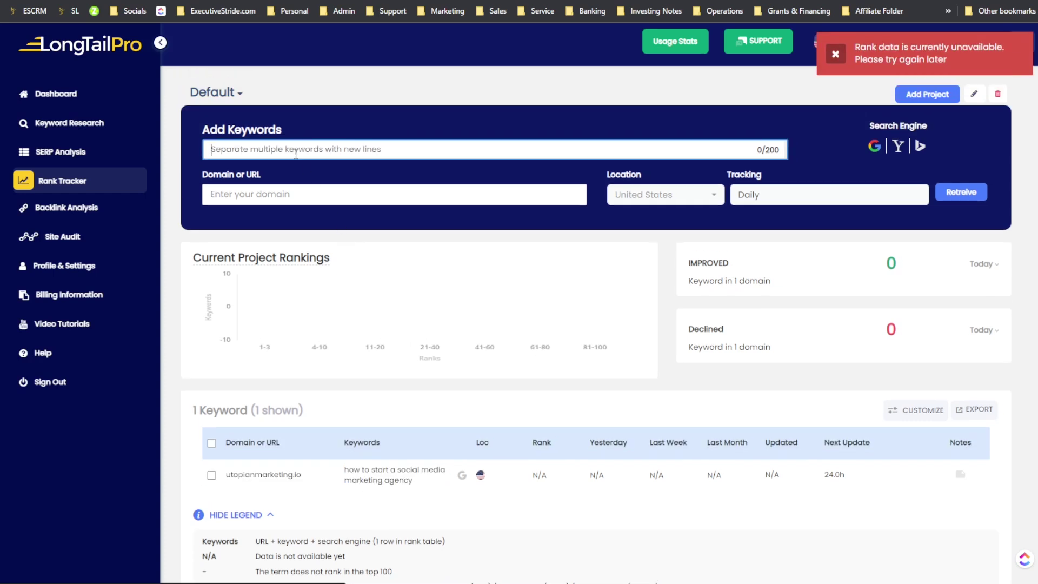
pyautogui.write('digital')
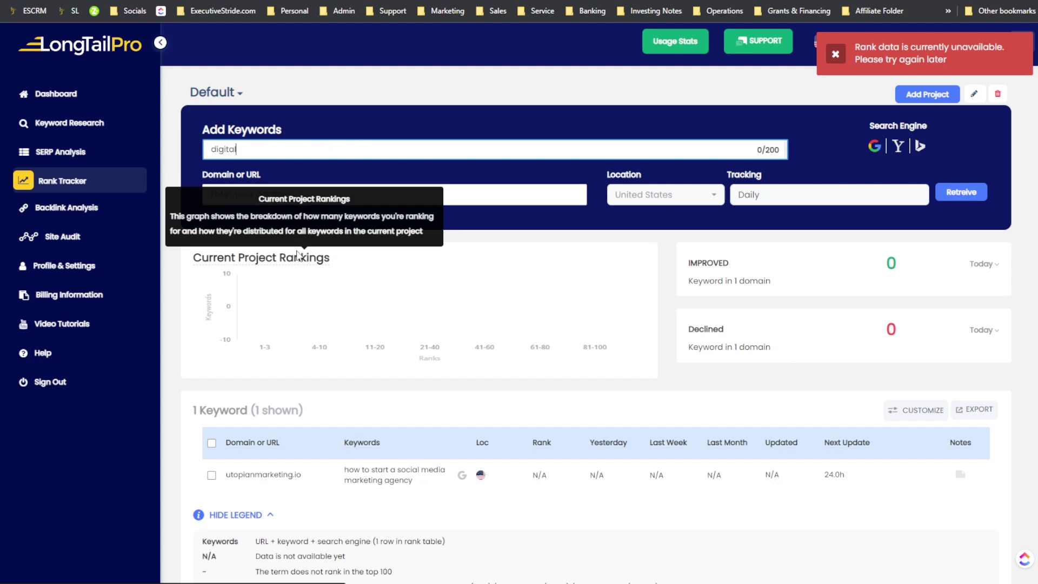
pyautogui.write(' marketing agency t')
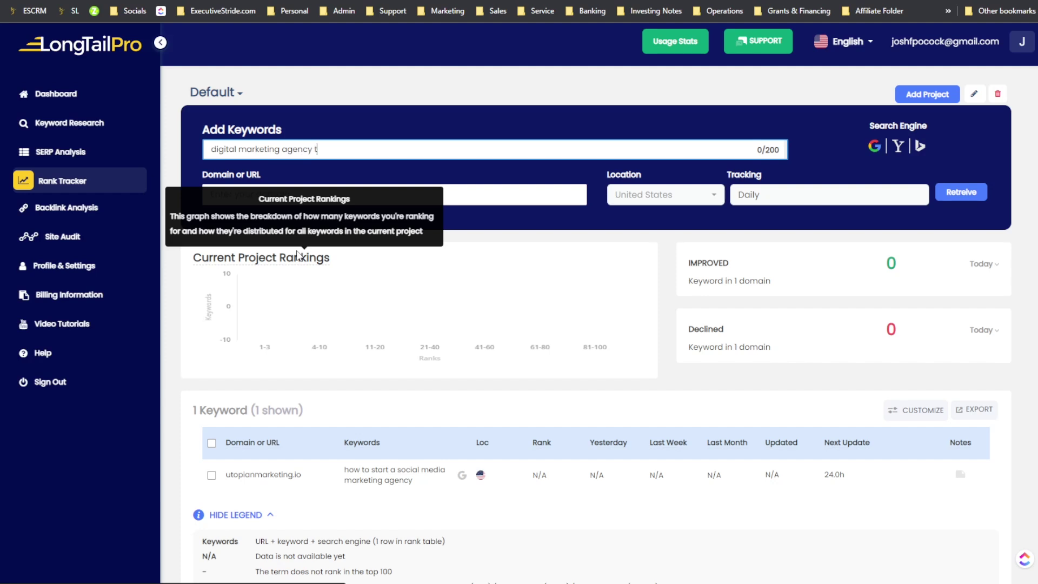
pyautogui.write('oronto')
pyautogui.press('Return')
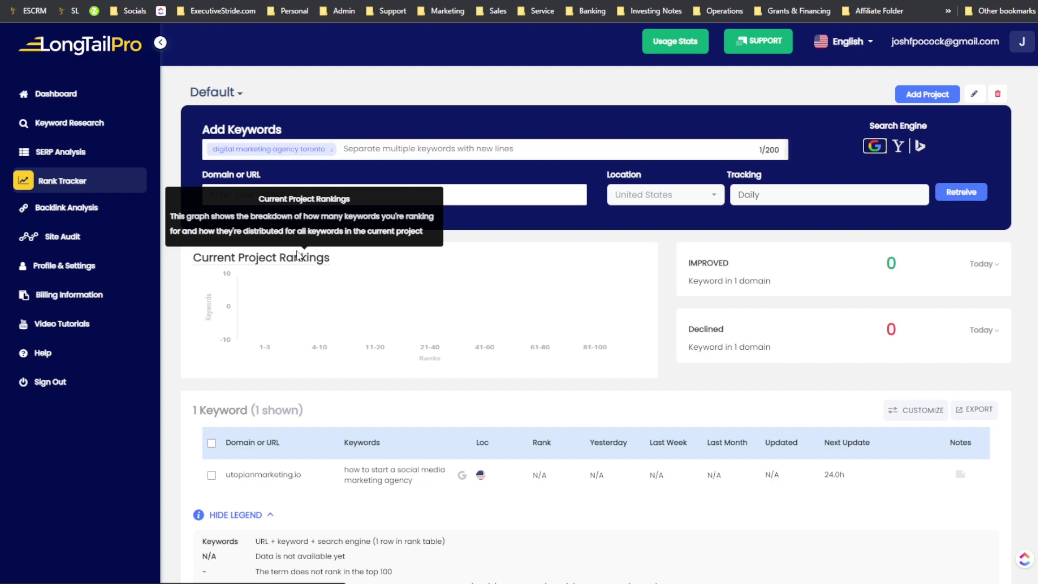
pyautogui.moveTo(302, 476); pyautogui.dragTo(224, 476)
pyautogui.hotkey('ctrl', 'c')
pyautogui.click(363, 190)
pyautogui.hotkey('ctrl', 'v')
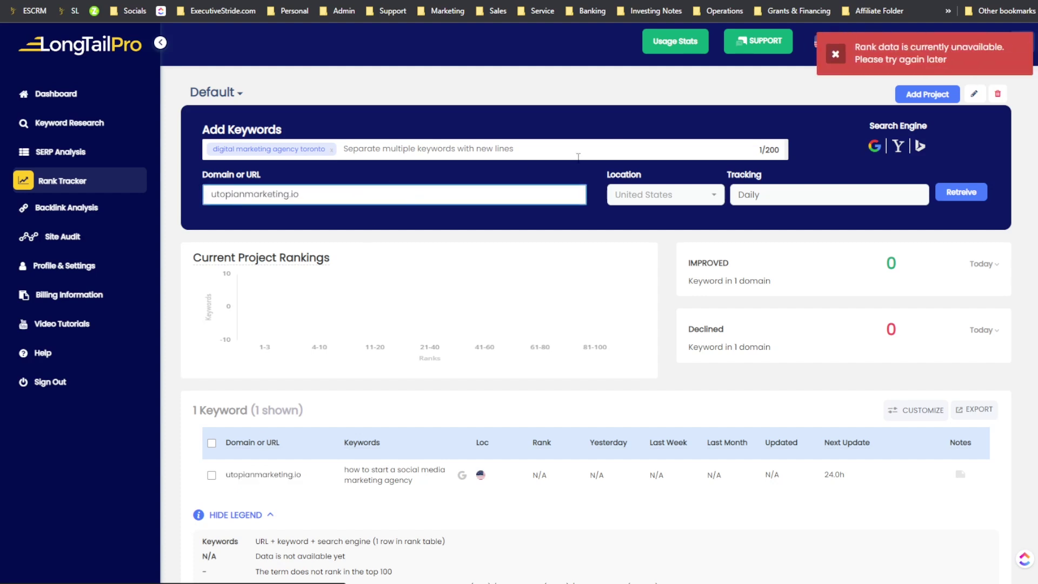
# - Set the tracking location to Canada and submit the new keyword to the Rank Tracker
pyautogui.click(893, 48)
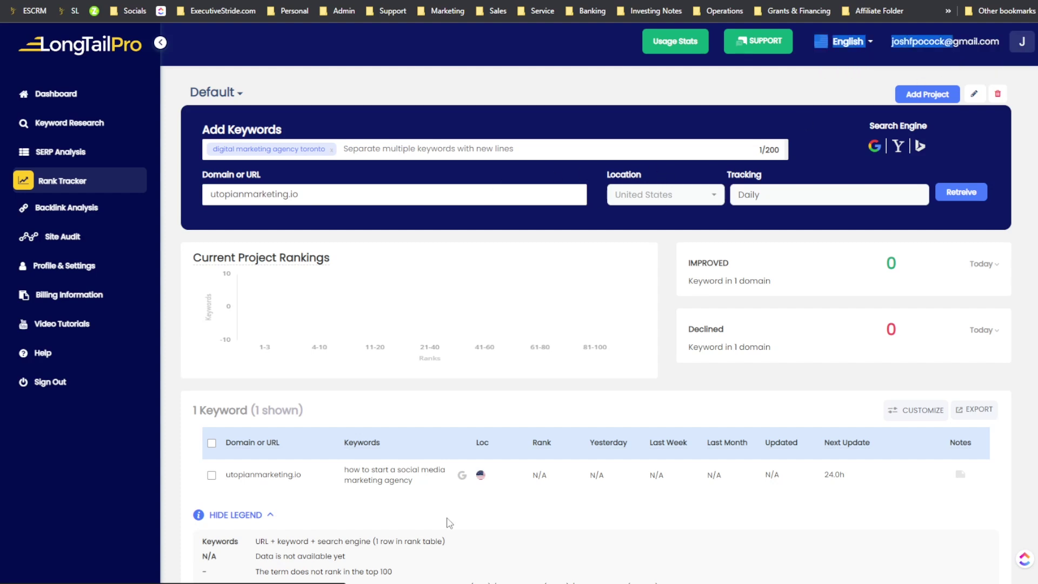
pyautogui.click(695, 199)
pyautogui.scroll(15, 666, 276)
pyautogui.scroll(-1, 644, 319)
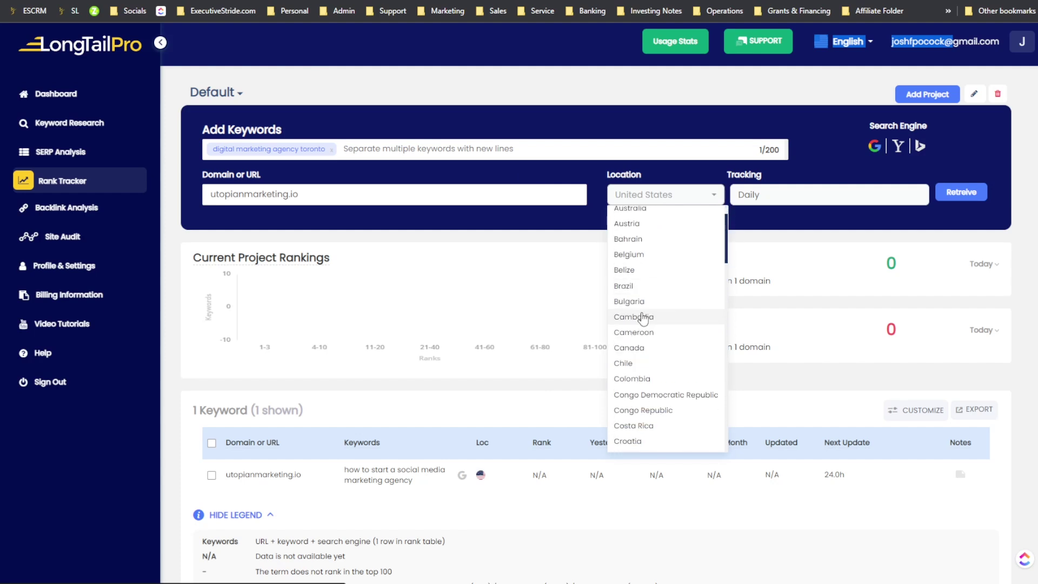
pyautogui.click(629, 348)
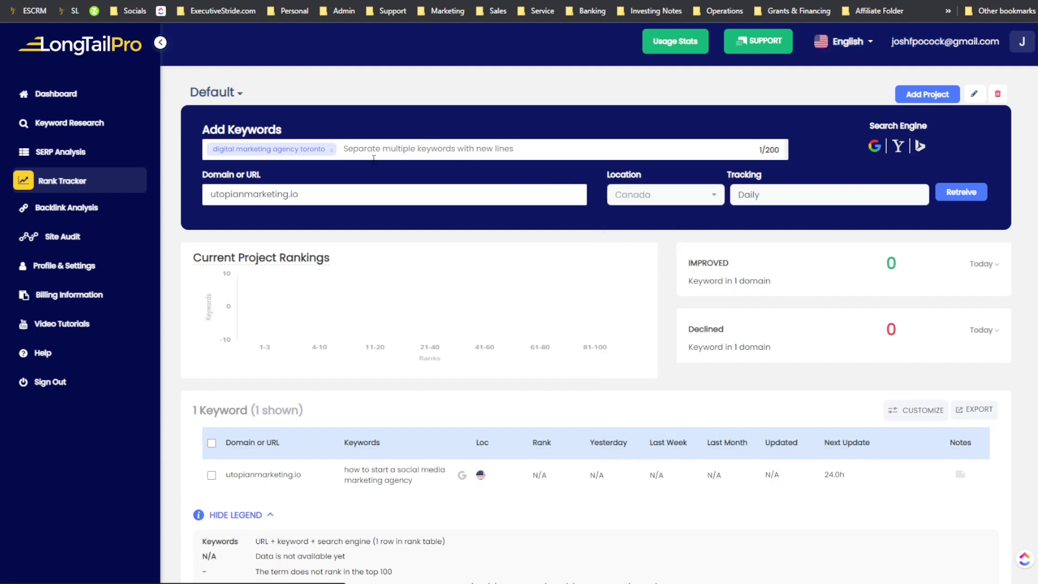
pyautogui.click(444, 199)
pyautogui.press('Return')
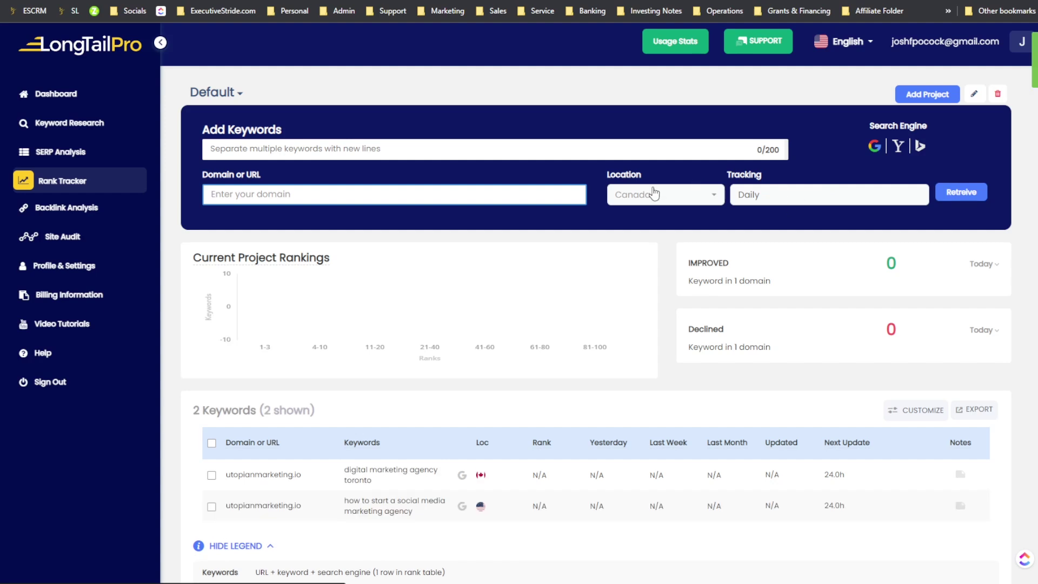
# - Check the Notes entry of the digital marketing agency toronto keyword and collapse the table's legend
pyautogui.scroll(-2, 290, 433)
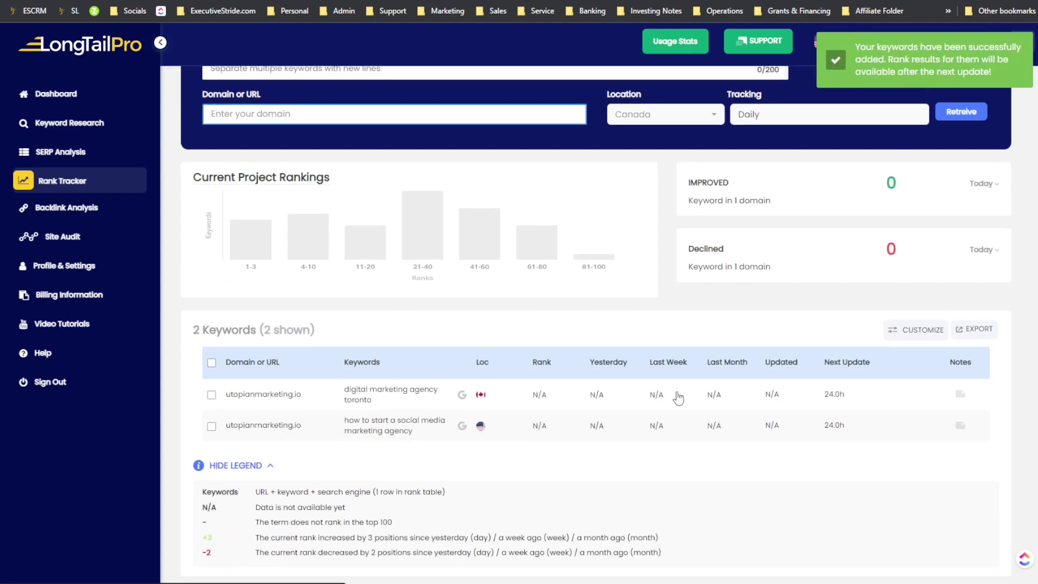
pyautogui.click(961, 394)
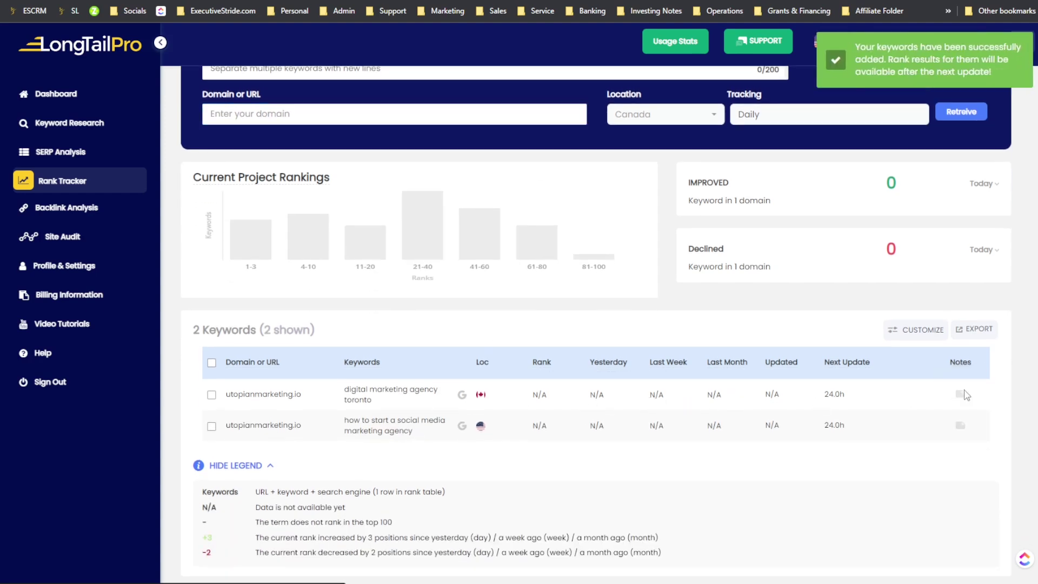
pyautogui.click(761, 178)
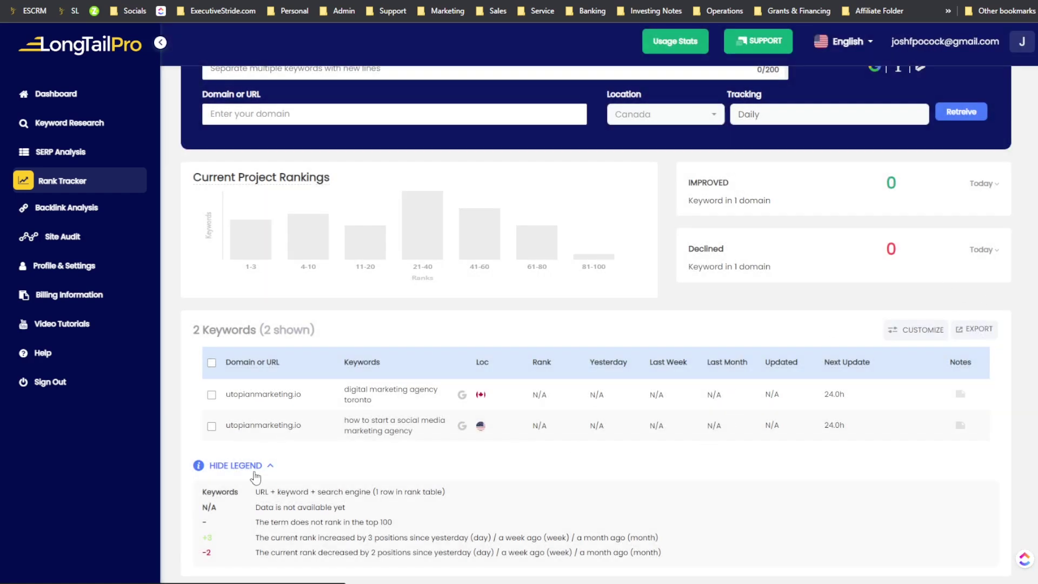
pyautogui.click(259, 467)
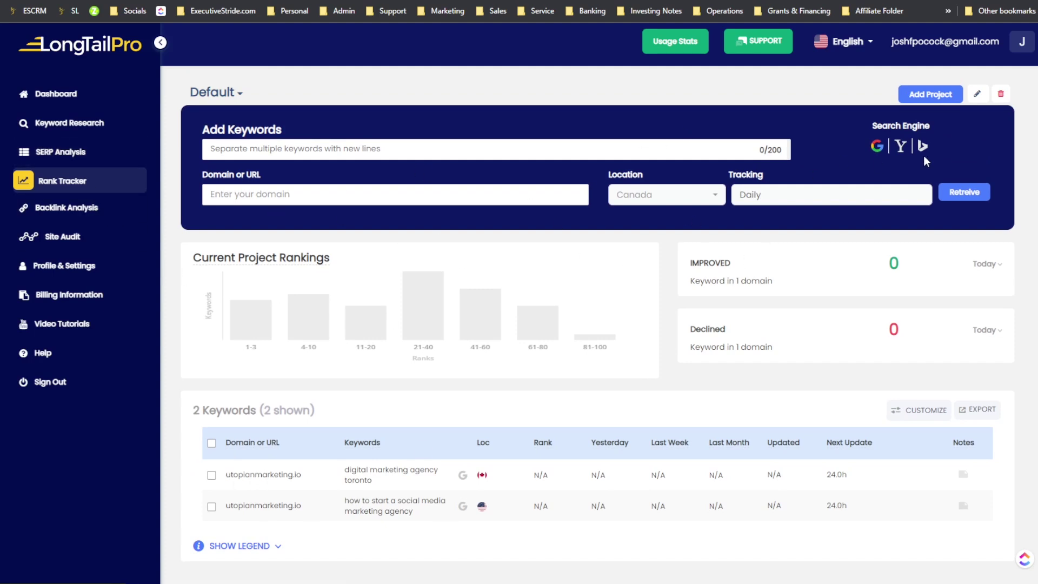
# - View the other Default group, reload the Rank Tracker and check the group list again
pyautogui.click(231, 103)
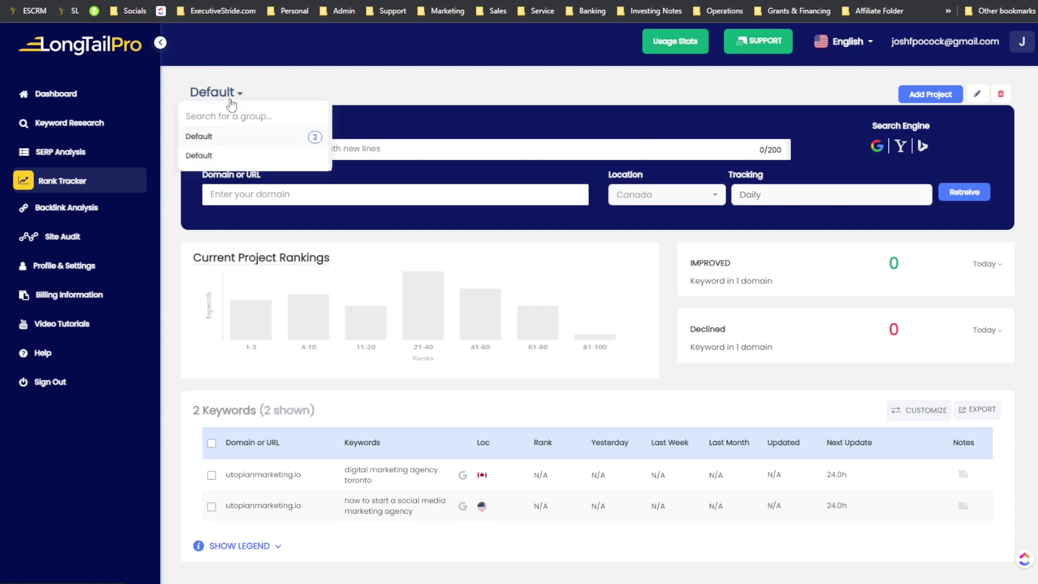
pyautogui.click(285, 158)
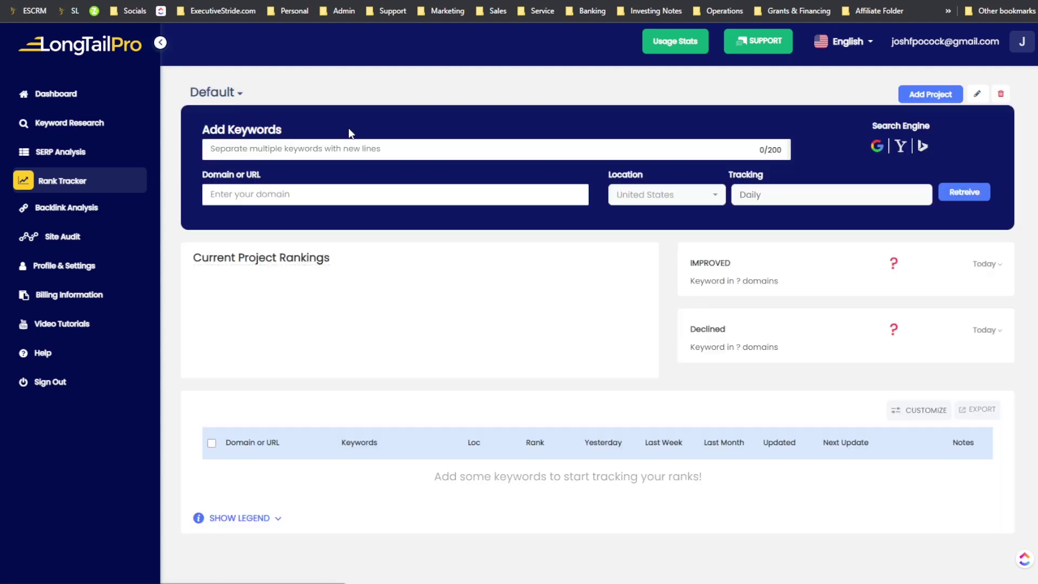
pyautogui.click(118, 180)
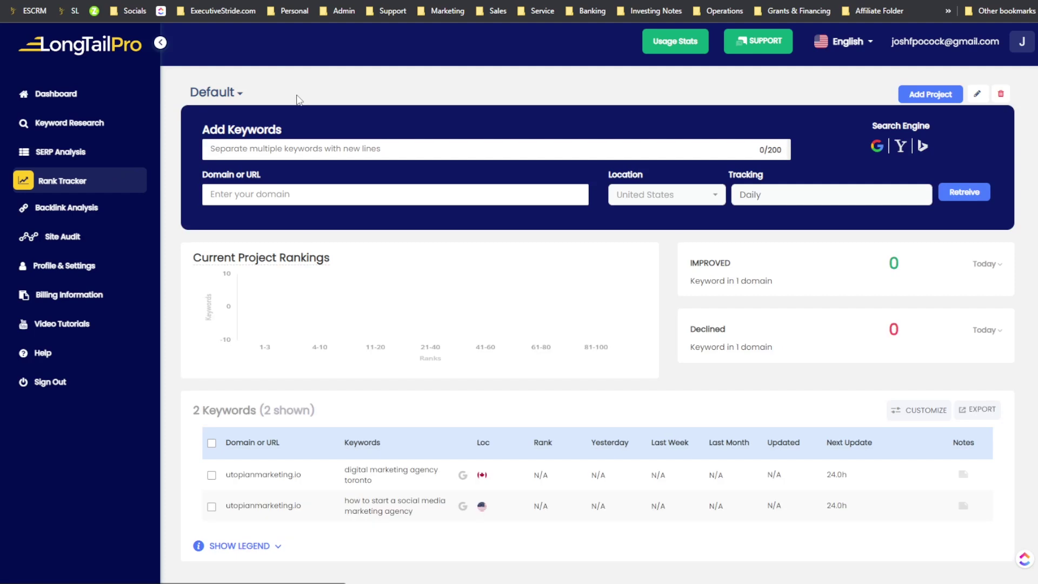
pyautogui.click(239, 93)
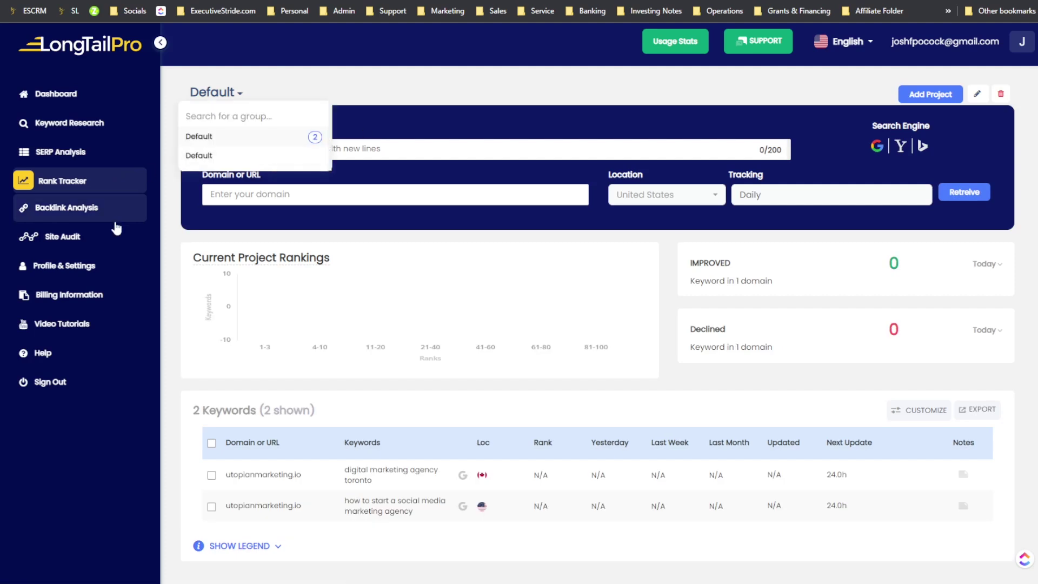
# - Look at the Add Project dialog and close it without adding a project
pyautogui.click(922, 96)
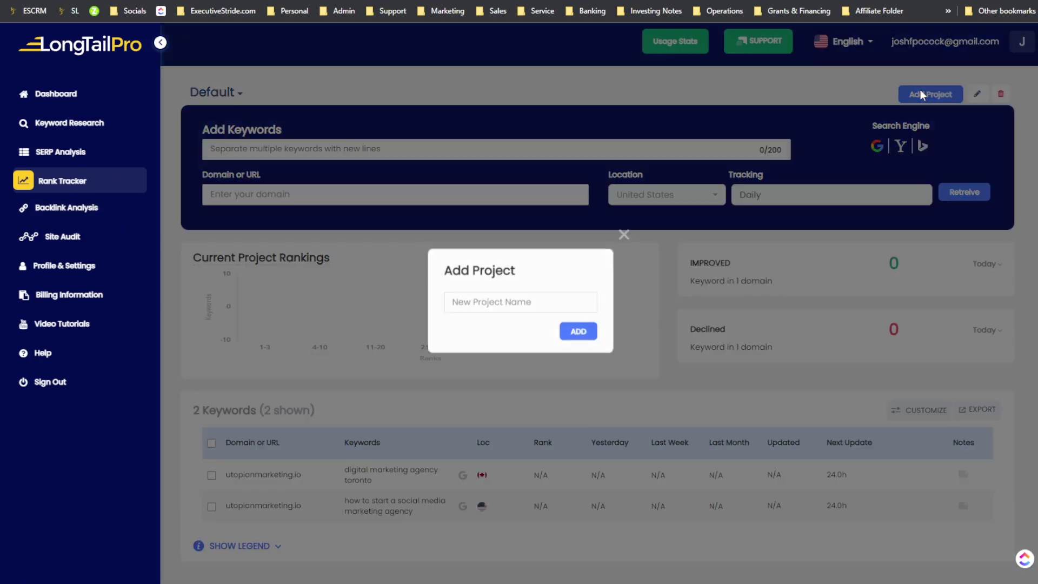
pyautogui.click(624, 244)
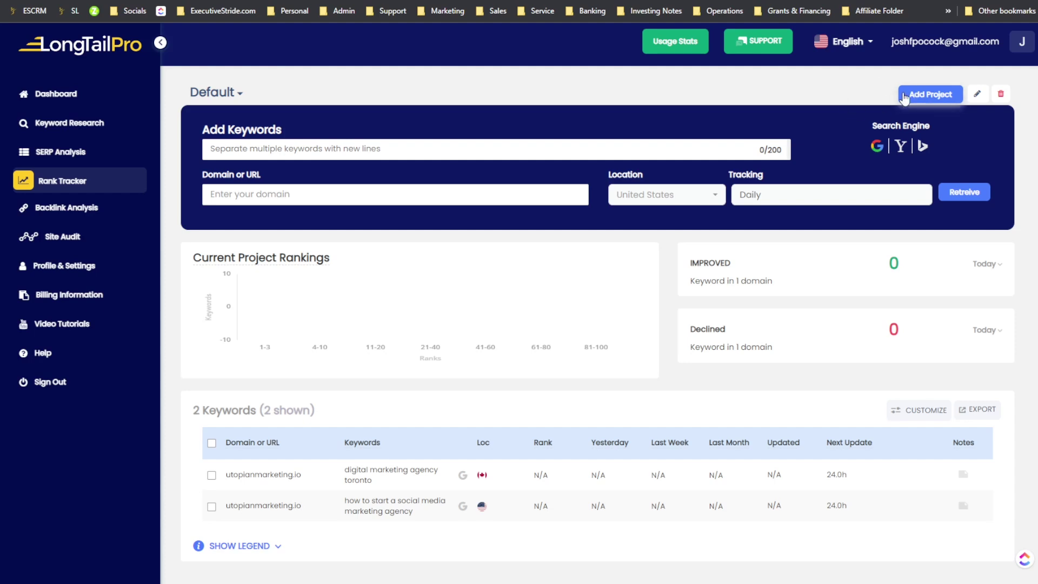
pyautogui.click(922, 97)
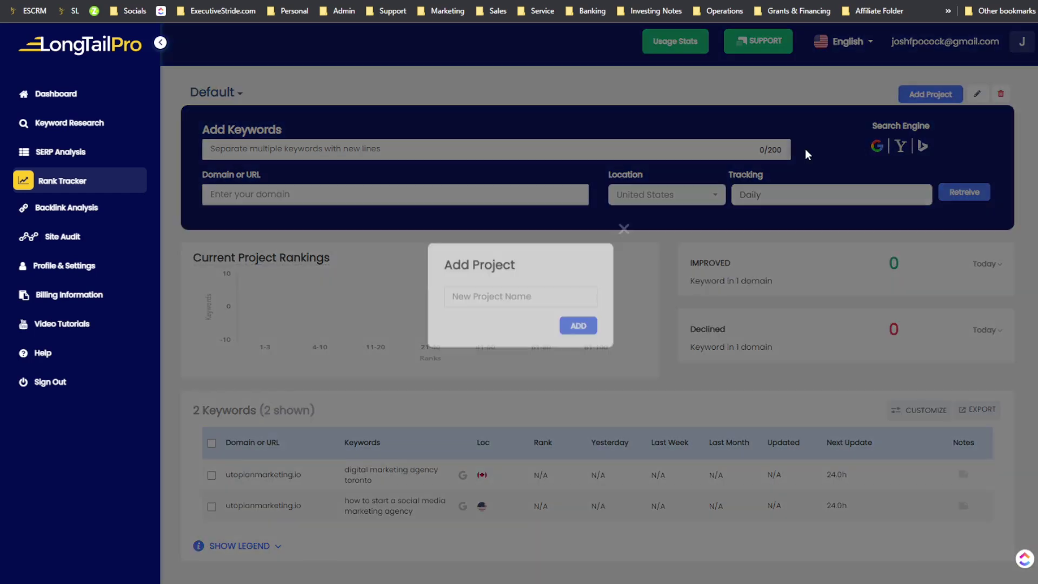
pyautogui.click(624, 243)
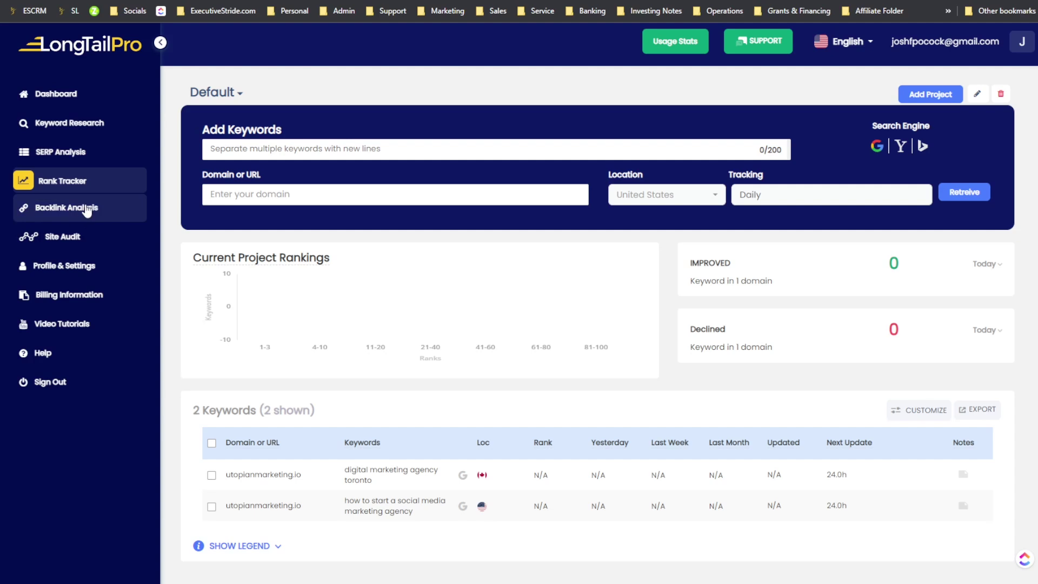
# - Open Backlink Analysis and check its domain field and its All, New and Lost backlink filters
pyautogui.click(68, 208)
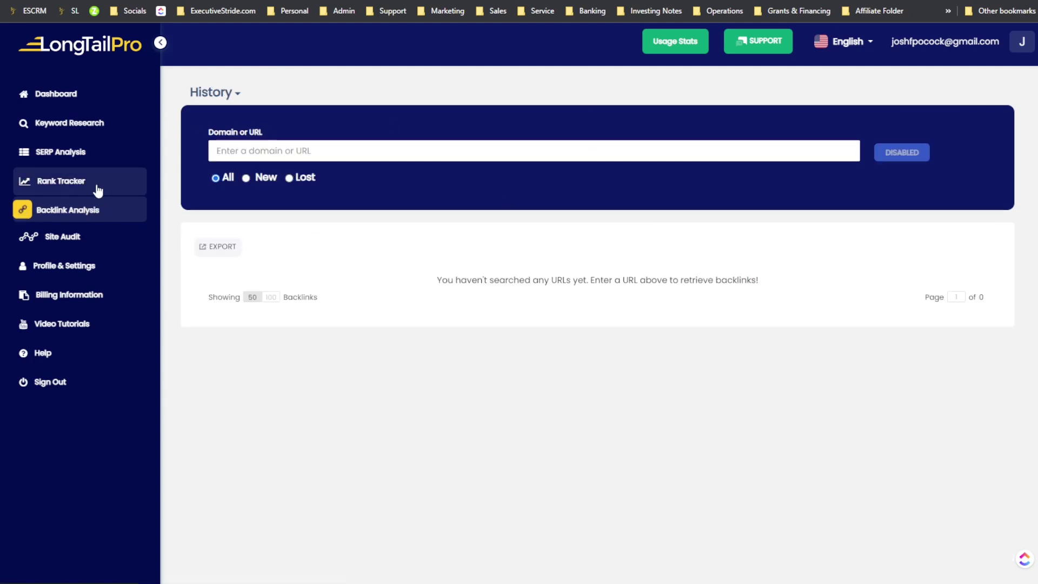
pyautogui.click(68, 237)
pyautogui.click(74, 216)
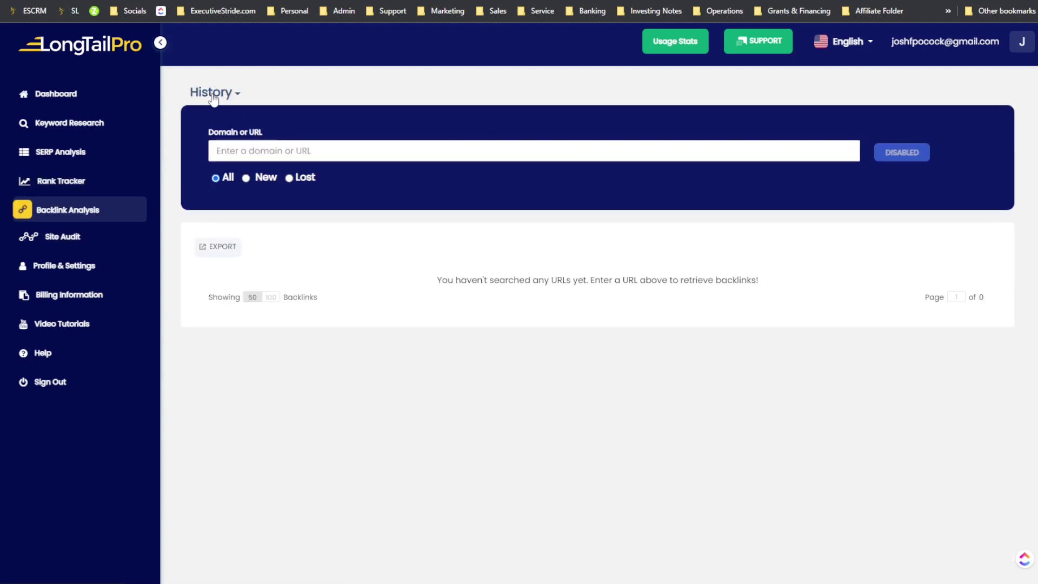
pyautogui.click(219, 151)
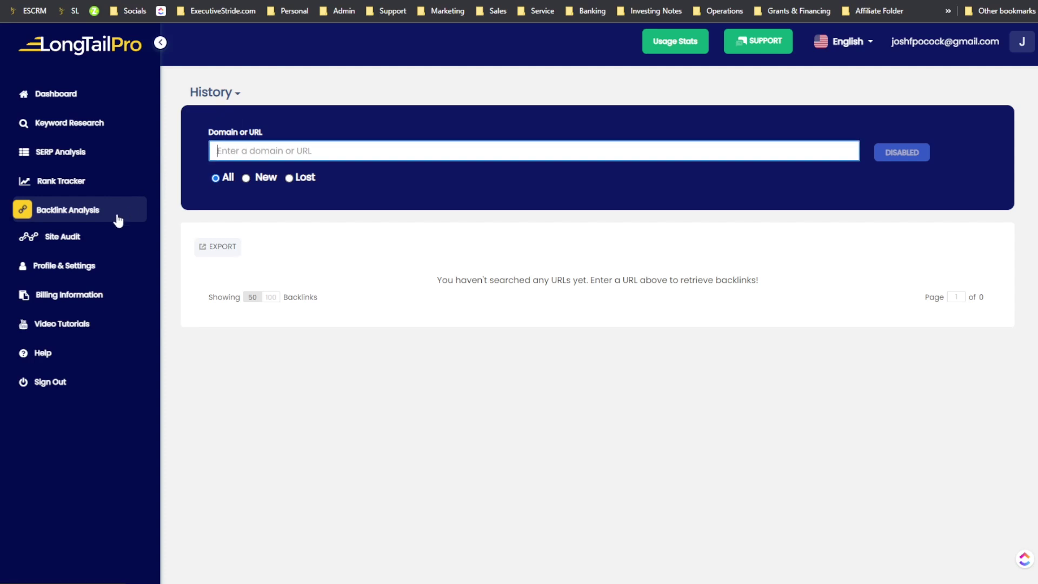
pyautogui.click(246, 178)
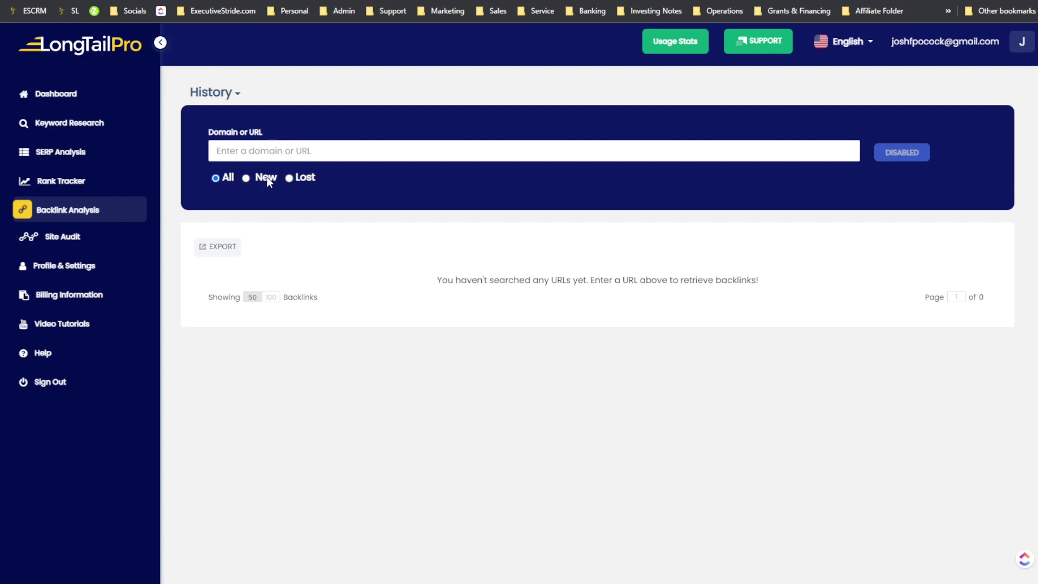
pyautogui.click(289, 178)
pyautogui.click(216, 178)
pyautogui.click(711, 152)
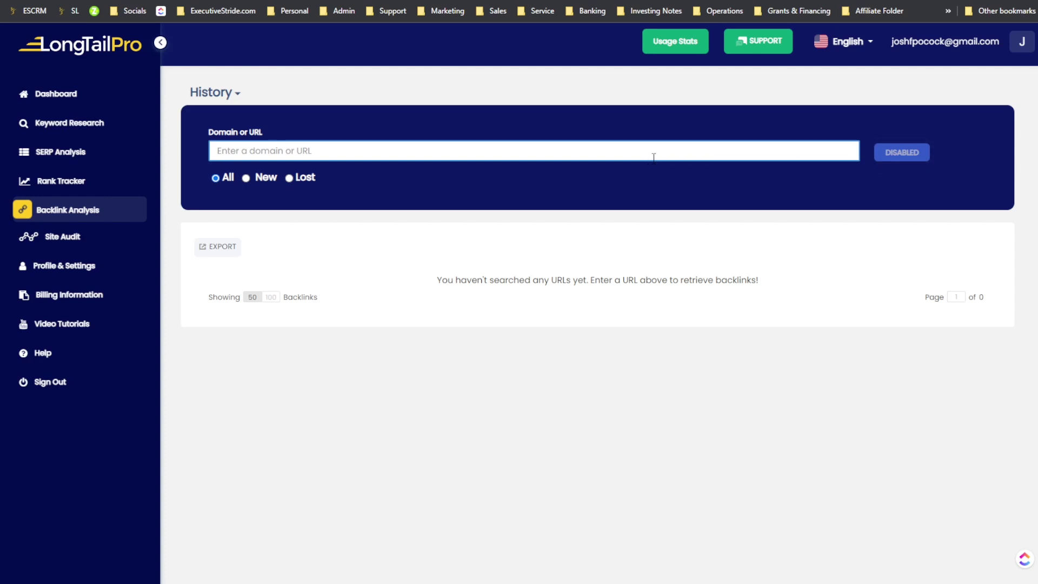
# - Enter executivestride.com as the backlink domain and try the New and Lost filters, ending on All
pyautogui.write('e')
pyautogui.press('BackSpace')
pyautogui.write('executivestride.com')
pyautogui.click(248, 179)
pyautogui.click(291, 178)
pyautogui.click(253, 179)
pyautogui.click(217, 179)
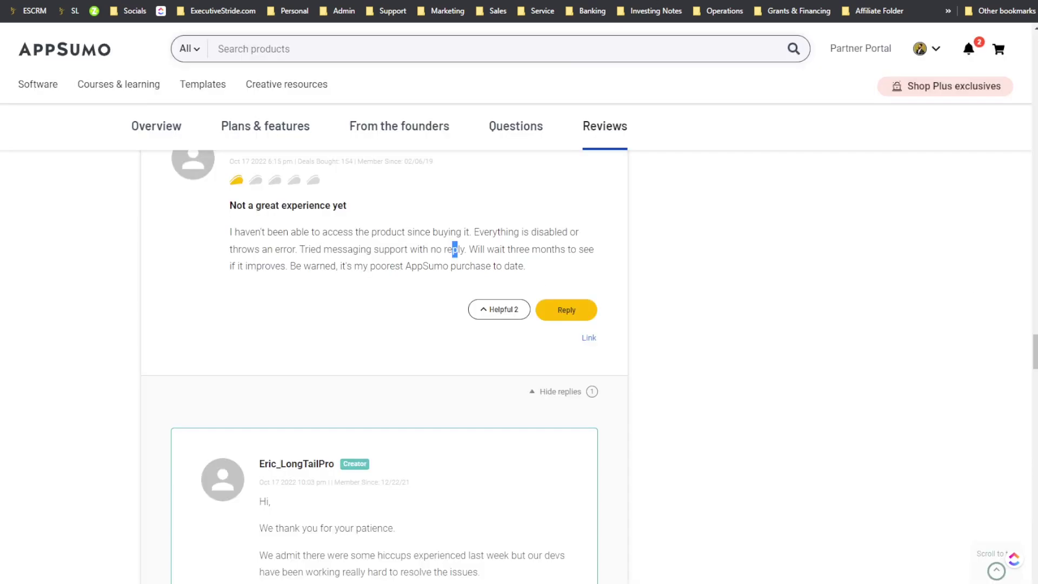
# - Switch to the AppSumo LongTailPro page and review its customer reviews, deal terms and the backlink analysis entry among the included features
pyautogui.scroll(15, 531, 220)
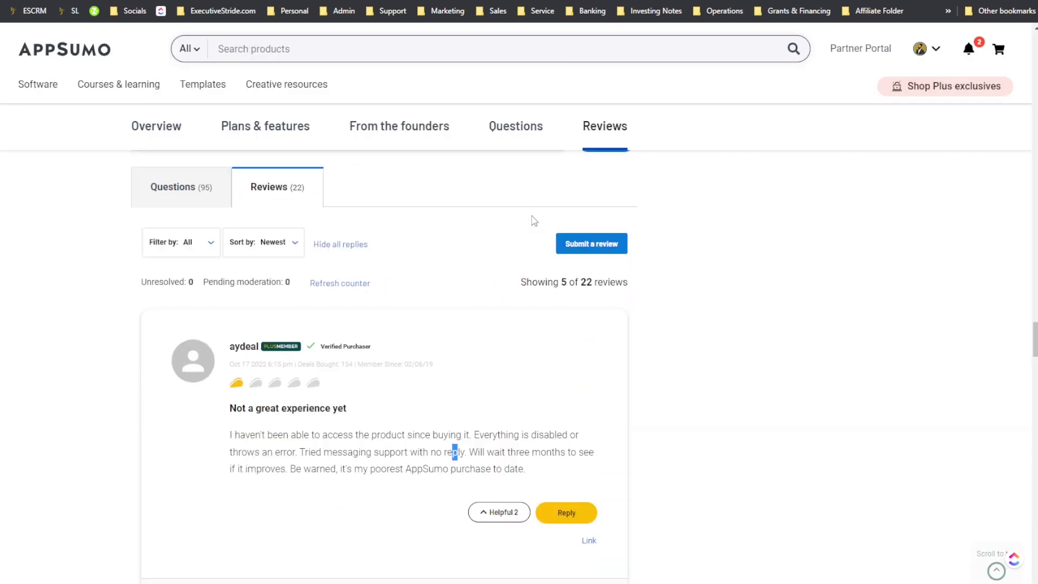
pyautogui.scroll(-6, 301, 358)
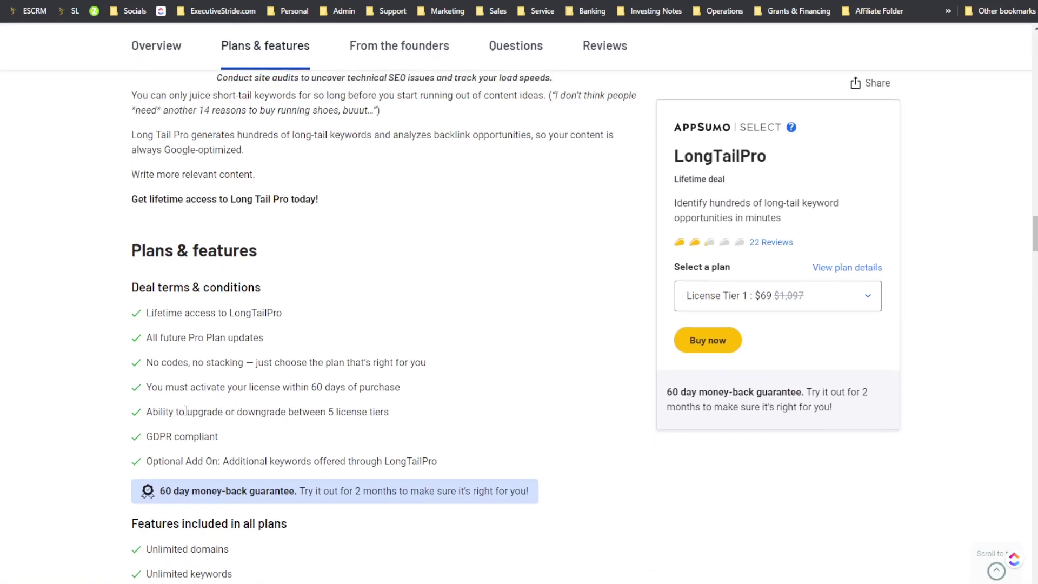
pyautogui.scroll(-1, 167, 437)
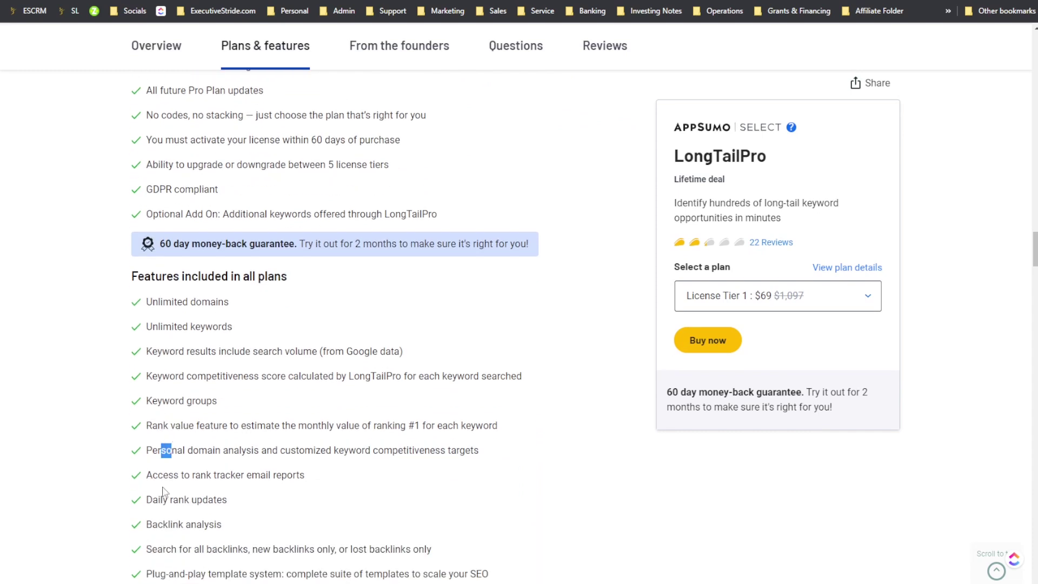
pyautogui.moveTo(168, 524); pyautogui.dragTo(222, 525)
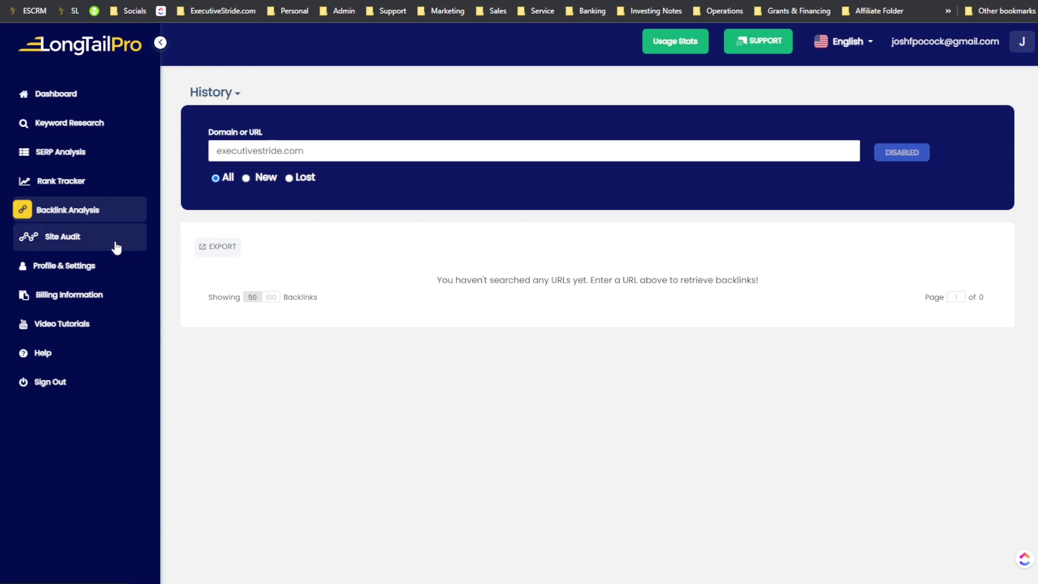
# - Switch to LongTailPro and start a site audit project named ES for the domain executivestride.com
pyautogui.click(160, 44)
pyautogui.click(48, 52)
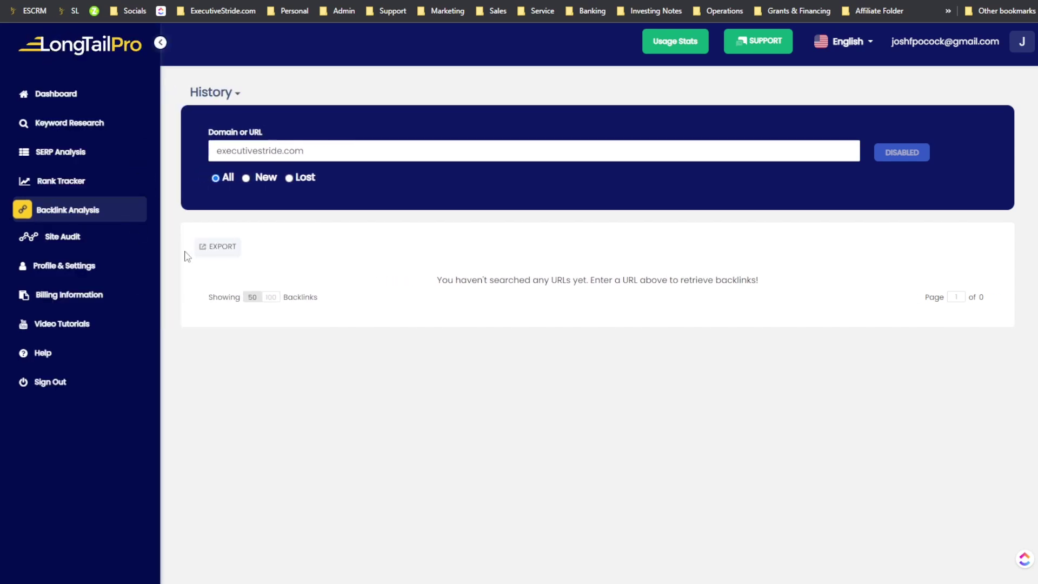
pyautogui.click(91, 247)
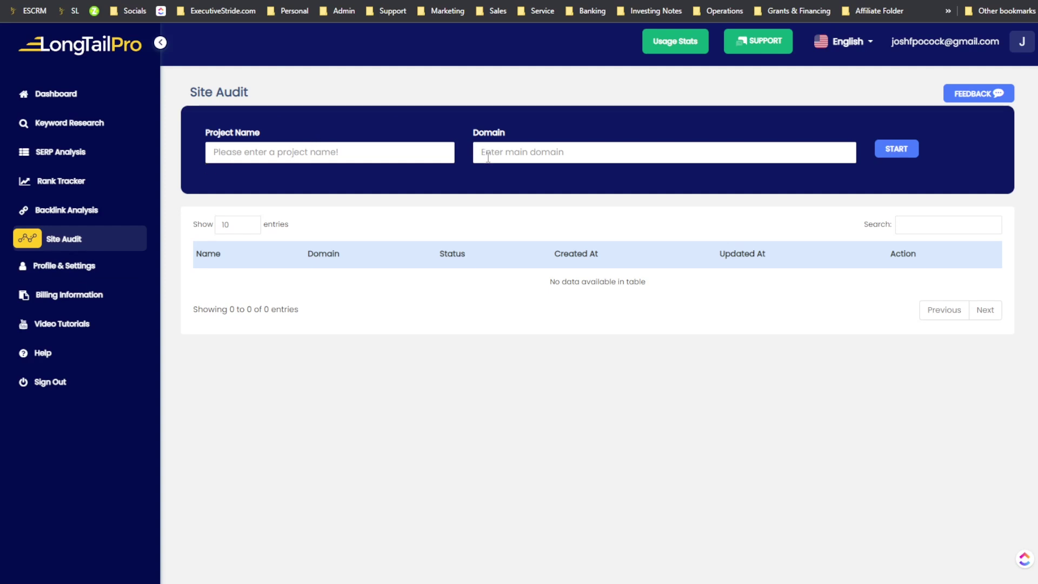
pyautogui.click(417, 147)
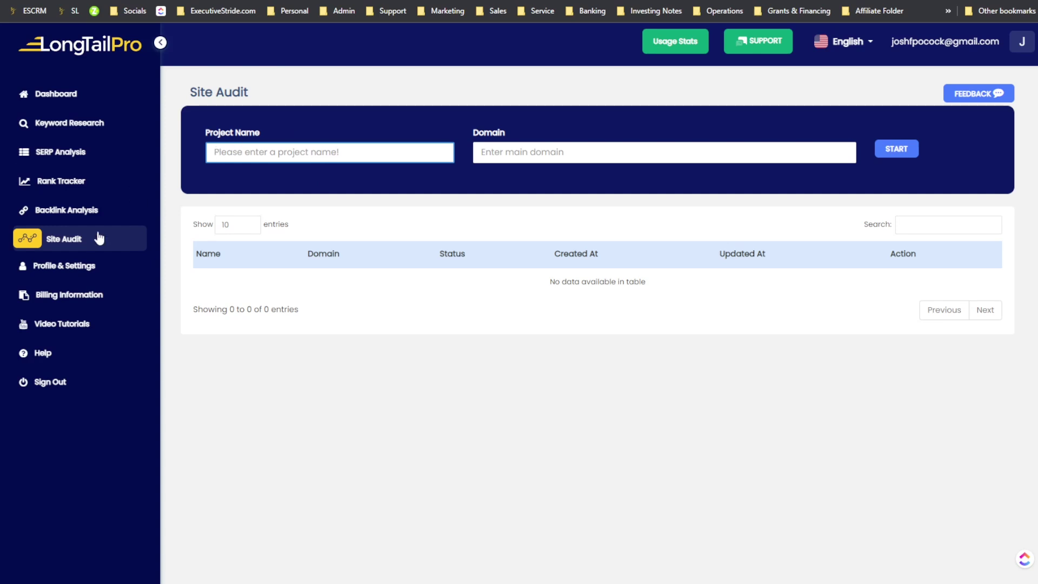
pyautogui.write('ES')
pyautogui.press('Tab')
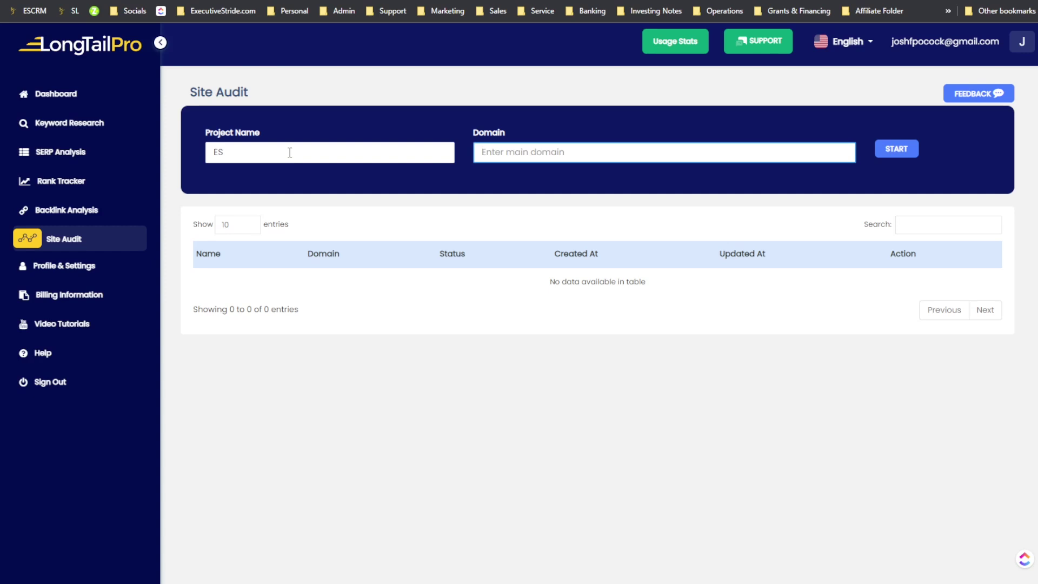
pyautogui.write('executivestride.com')
pyautogui.click(901, 154)
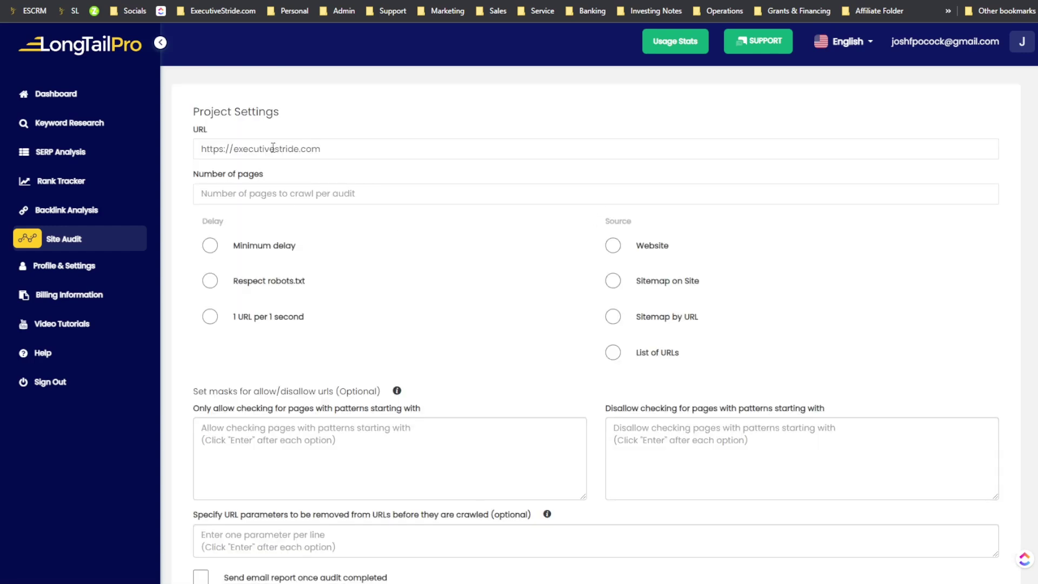
# - Check the pages-per-crawl and crawls-per-day limits in the AppSumo deal's included features
pyautogui.click(279, 193)
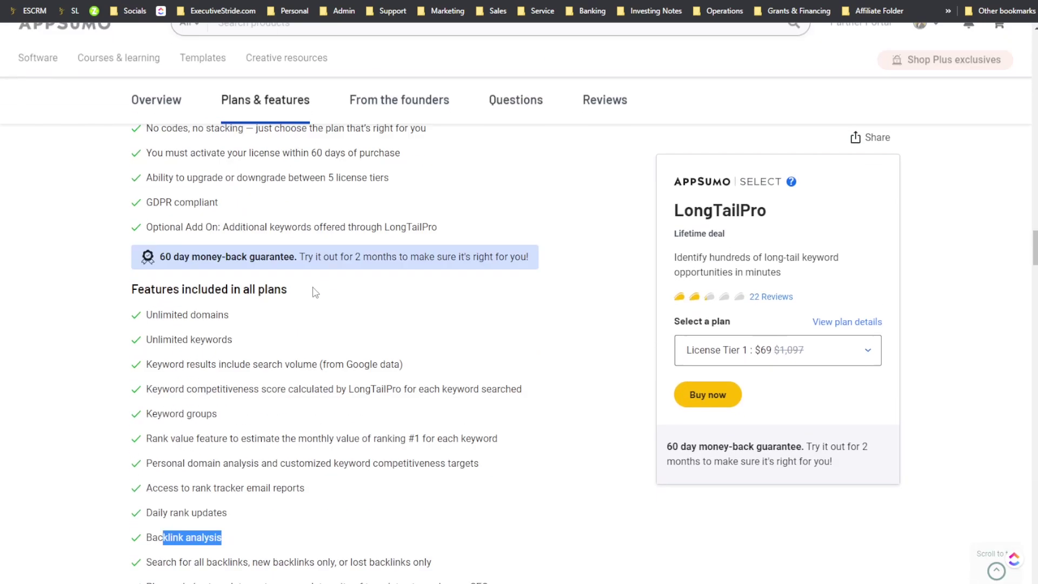
pyautogui.scroll(-5, 331, 282)
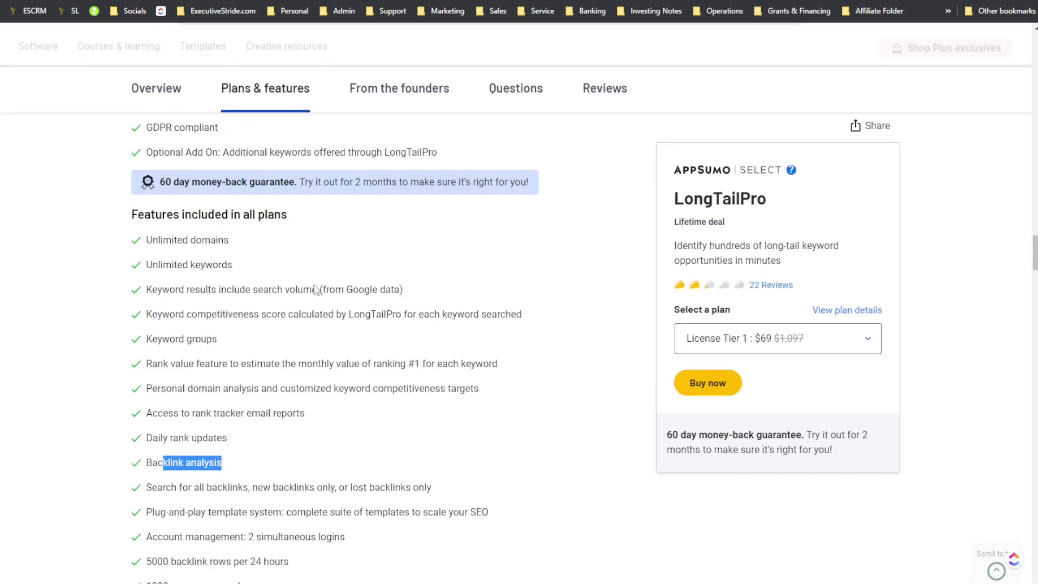
pyautogui.scroll(-3, 319, 278)
pyautogui.scroll(2, 243, 454)
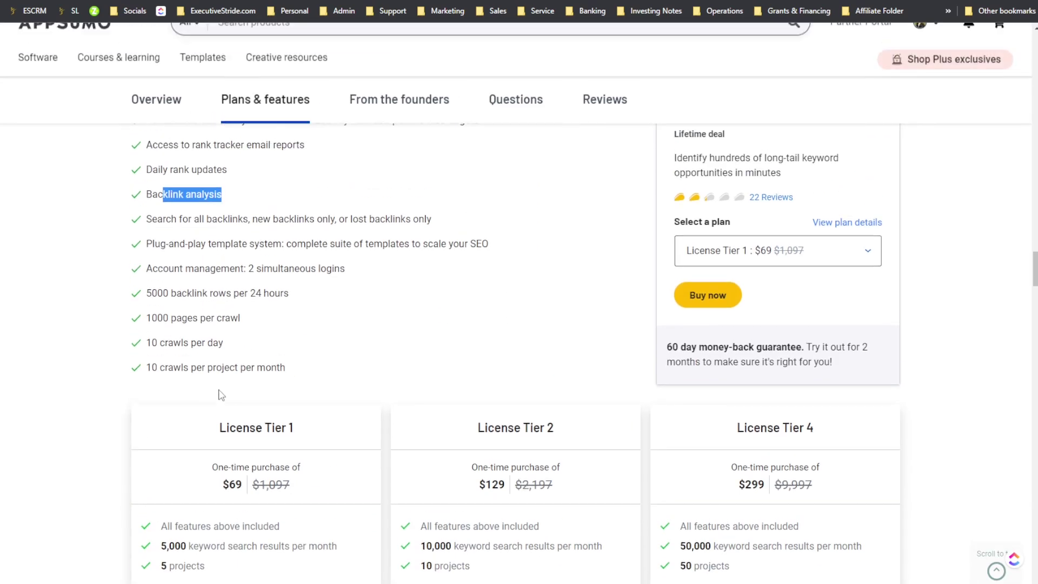
pyautogui.click(184, 319)
pyautogui.moveTo(168, 343); pyautogui.dragTo(224, 346)
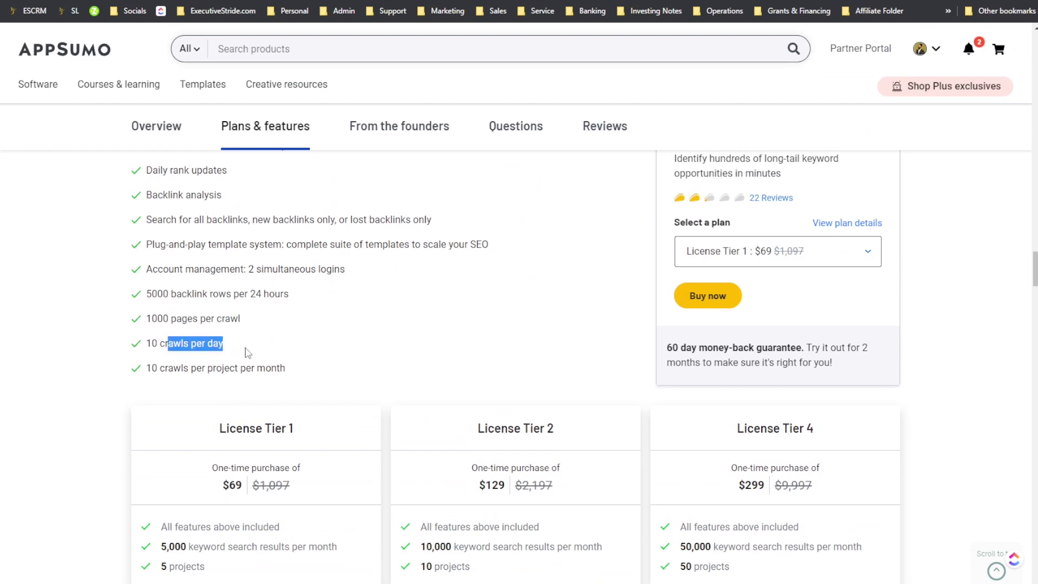
pyautogui.scroll(1, 741, 70)
pyautogui.scroll(1, 741, 70)
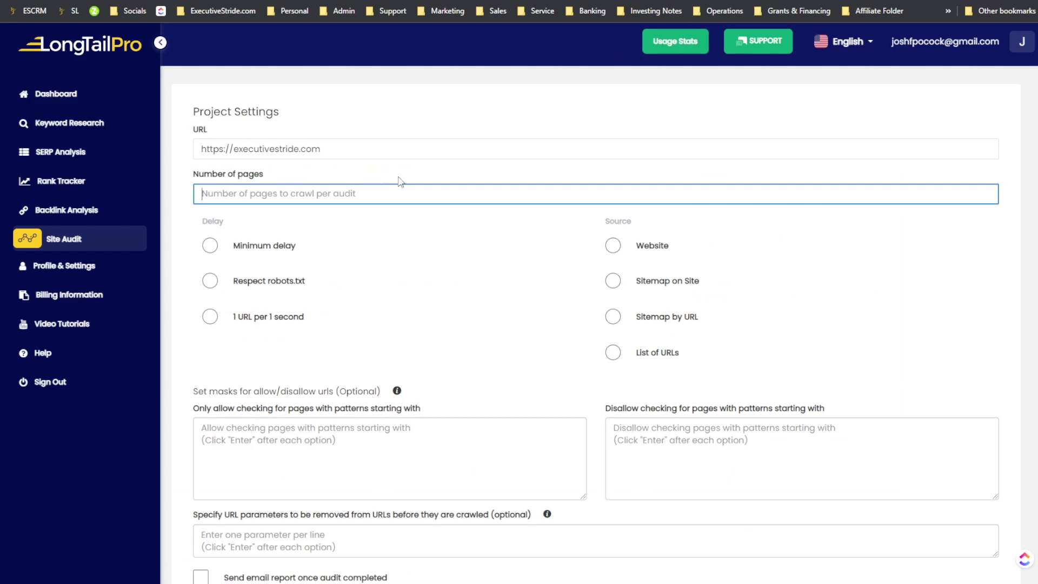
# - In the audit's project settings, set the number of pages to 30, the delay to Respect robots.txt and the source to Website
pyautogui.write('1')
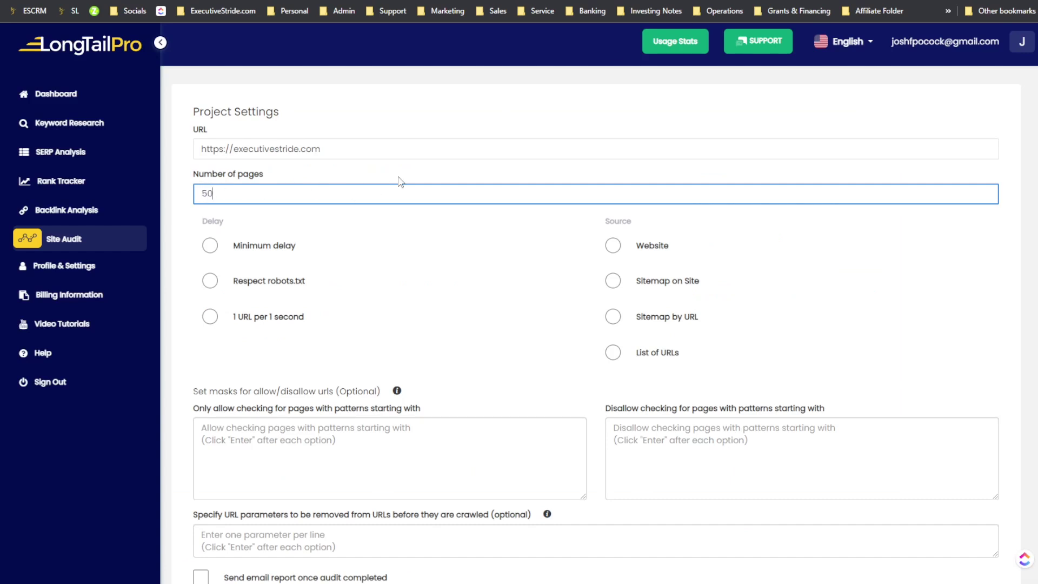
pyautogui.press('BackSpace')
pyautogui.press('BackSpace')
pyautogui.write('2')
pyautogui.press('BackSpace')
pyautogui.write('30')
pyautogui.click(213, 249)
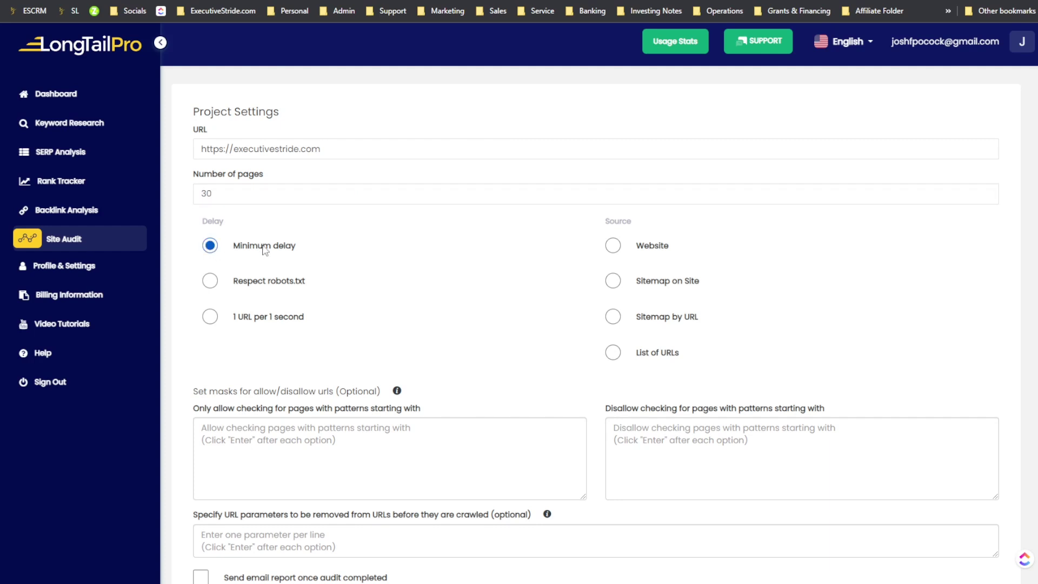
pyautogui.click(257, 285)
pyautogui.scroll(-1, 277, 298)
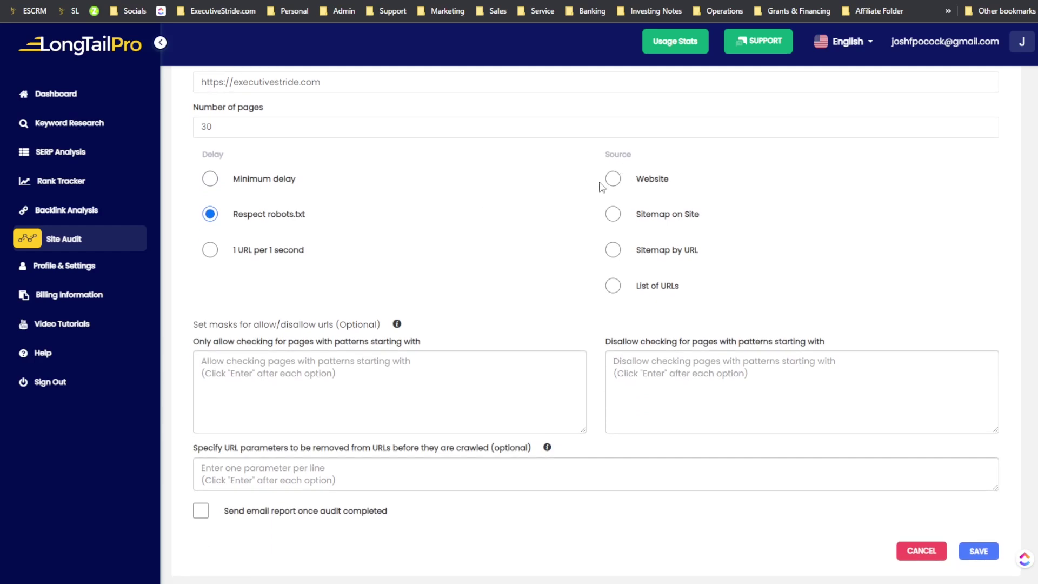
pyautogui.click(616, 183)
# - Examine the URL mask explanation, the allow and disallow pattern fields and the URL parameter field
pyautogui.moveTo(272, 323); pyautogui.dragTo(300, 325)
pyautogui.click(393, 328)
pyautogui.moveTo(402, 329)
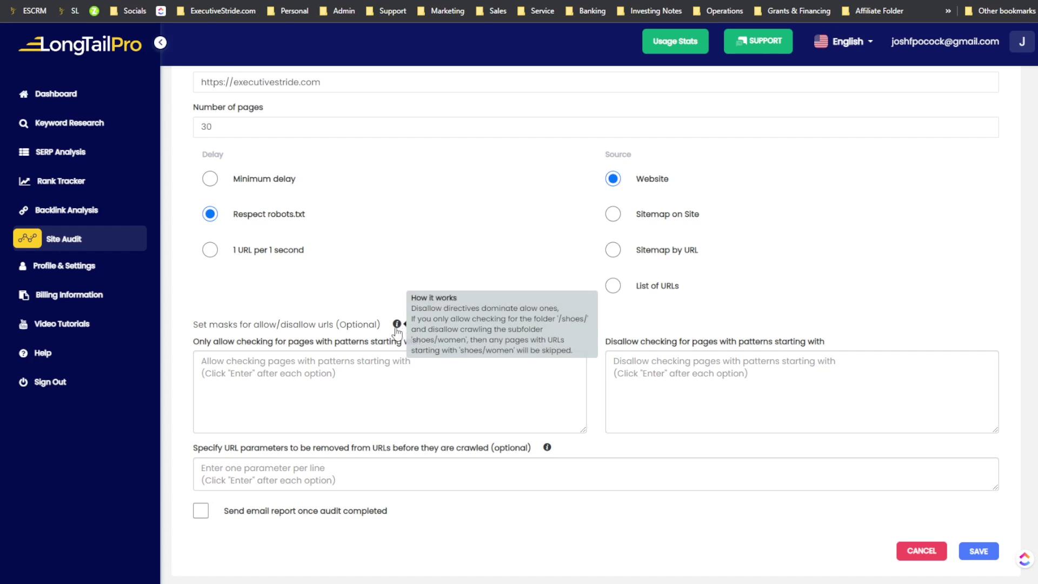
pyautogui.click(298, 359)
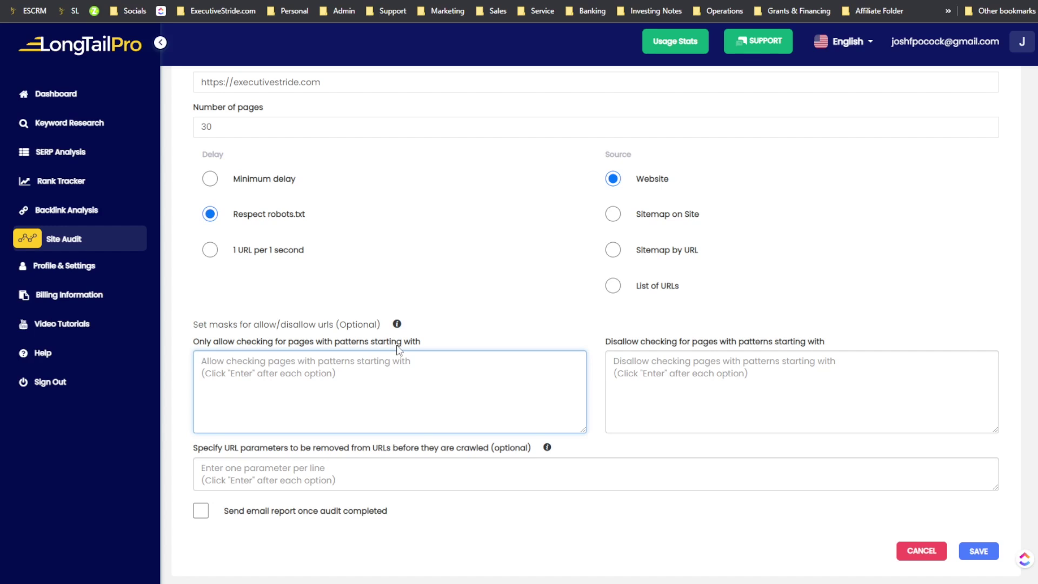
pyautogui.click(666, 353)
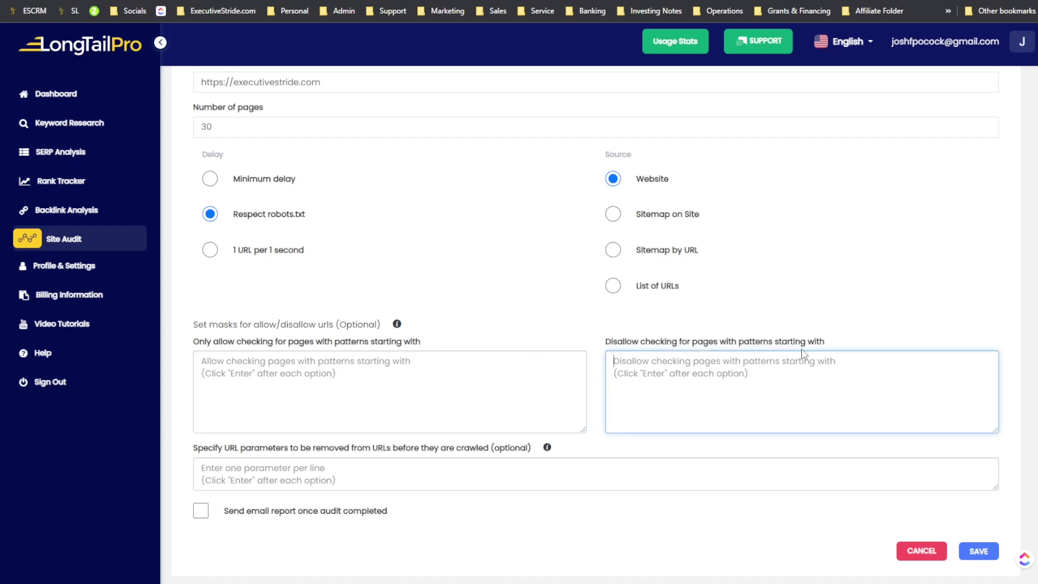
pyautogui.click(281, 465)
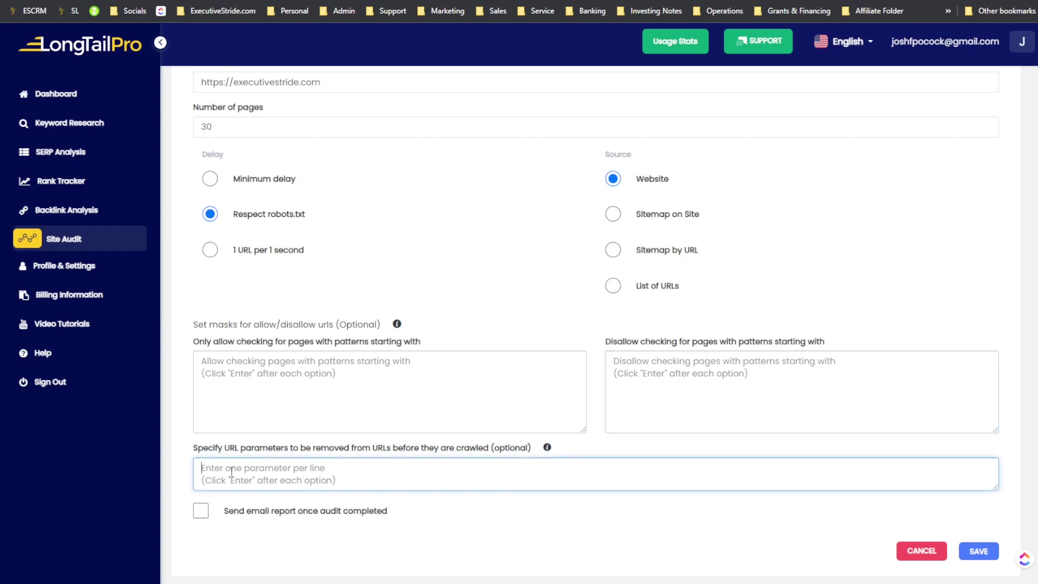
# - Enable the email report on audit completion and save the site audit project settings
pyautogui.click(201, 511)
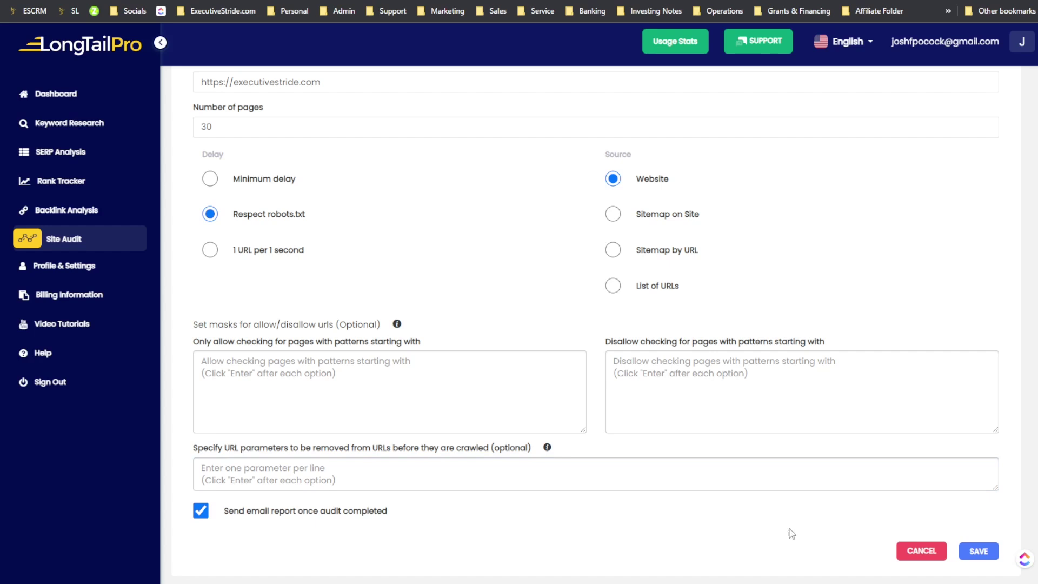
pyautogui.scroll(1, 933, 530)
pyautogui.scroll(-1, 494, 496)
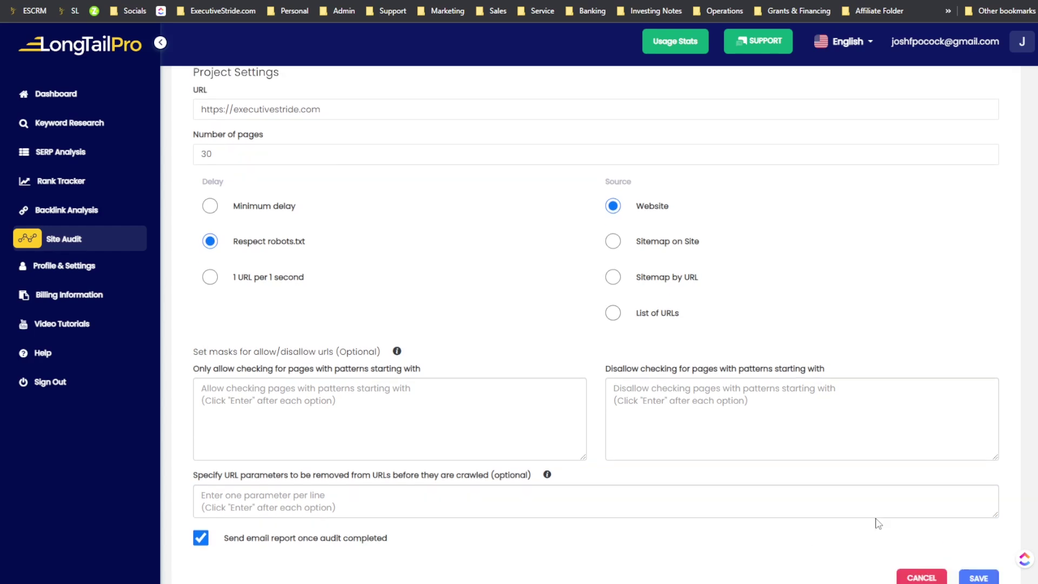
pyautogui.click(521, 418)
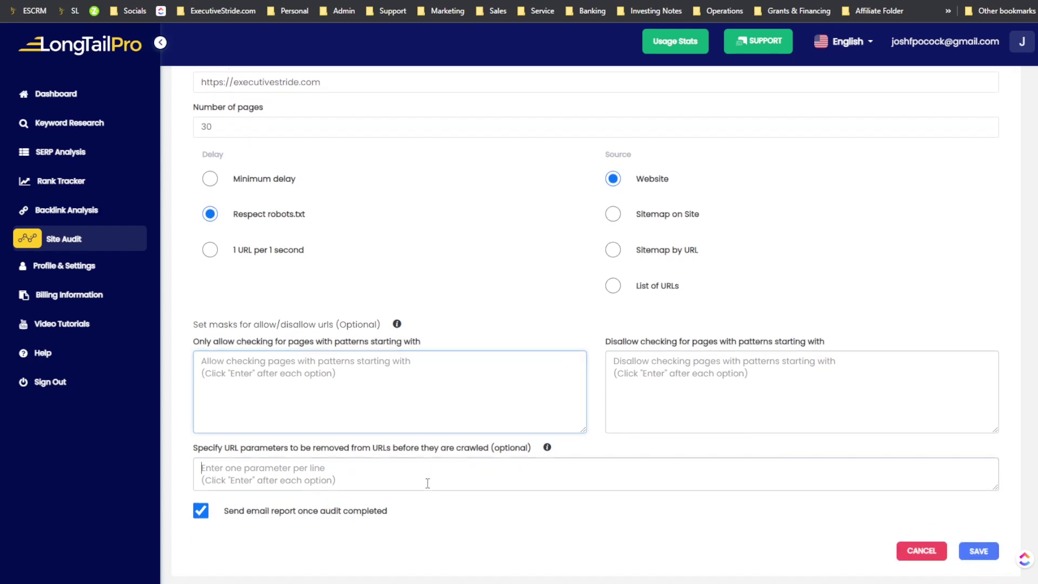
pyautogui.click(979, 551)
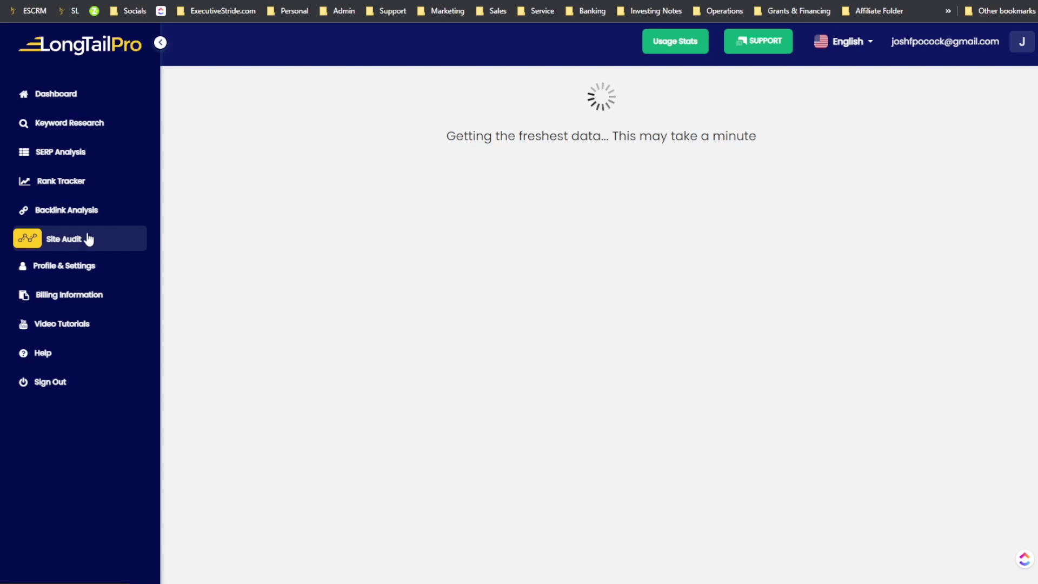
pyautogui.moveTo(515, 136); pyautogui.dragTo(655, 139)
pyautogui.click(582, 155)
# - Set the account's default country to Canada in the profile's default settings and save the change
pyautogui.click(109, 267)
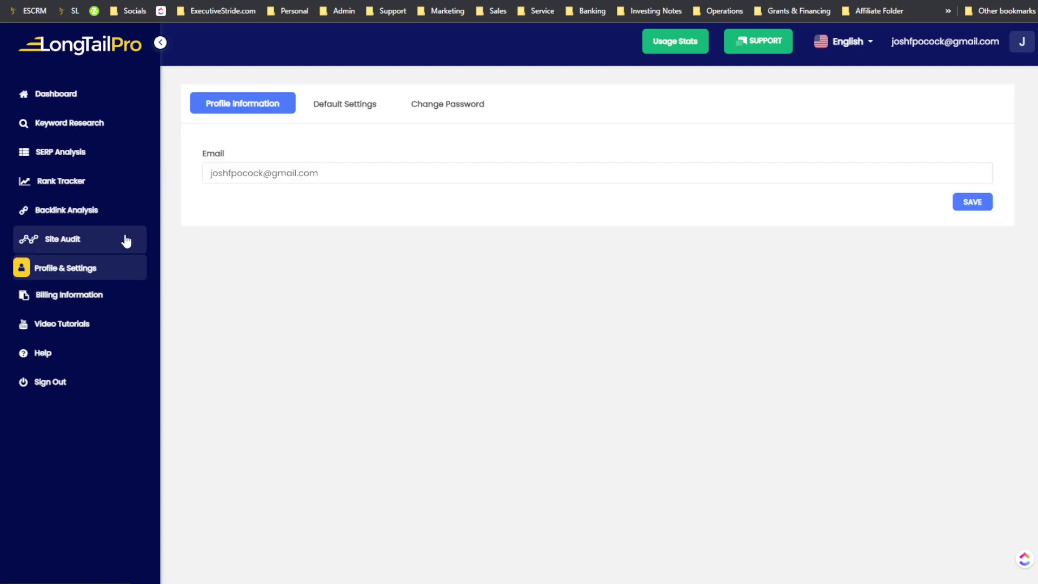
pyautogui.click(347, 113)
pyautogui.click(263, 165)
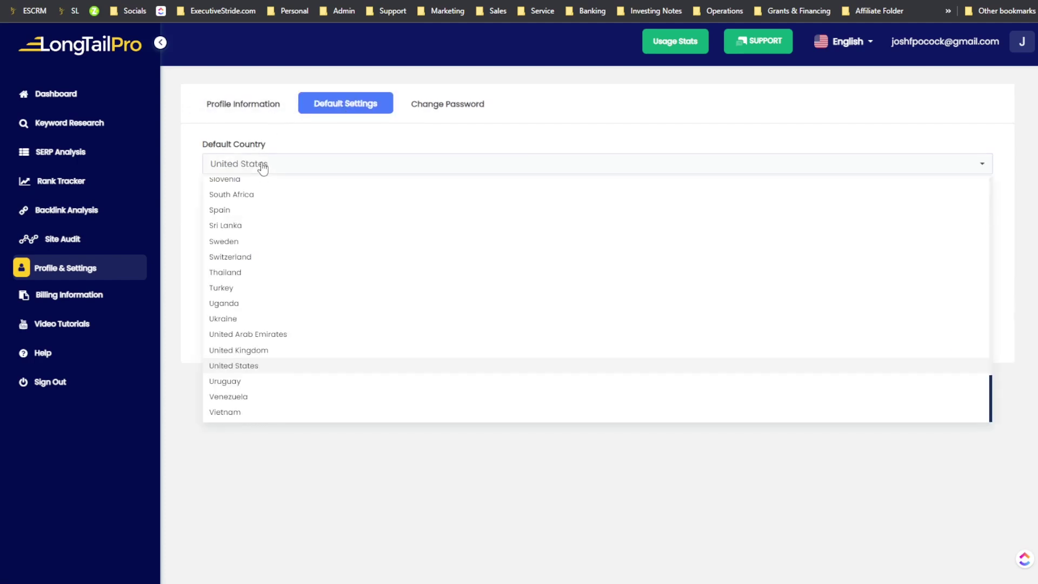
pyautogui.scroll(10, 268, 231)
pyautogui.scroll(1, 260, 230)
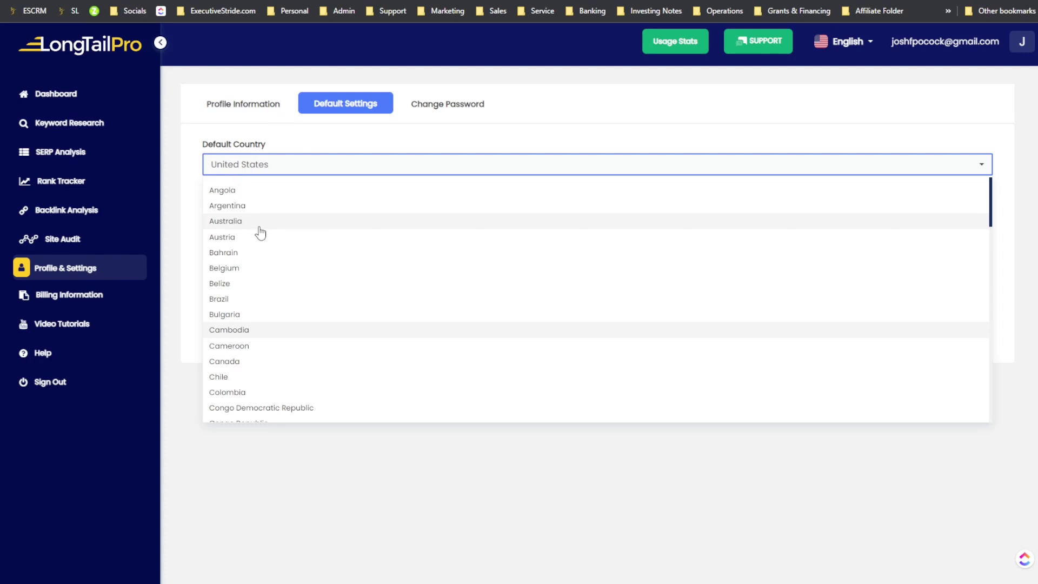
pyautogui.click(241, 361)
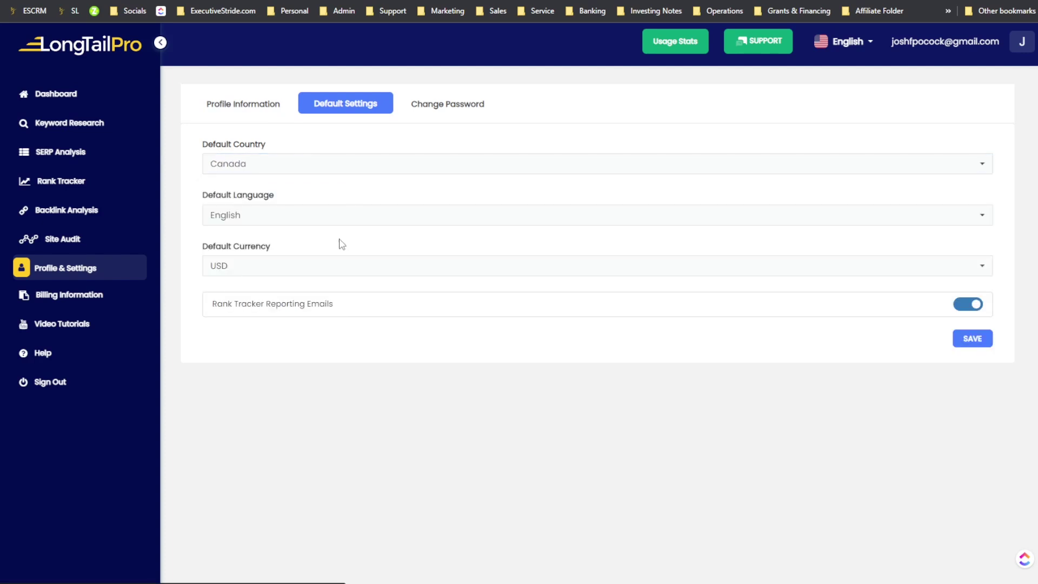
pyautogui.click(260, 274)
pyautogui.click(262, 271)
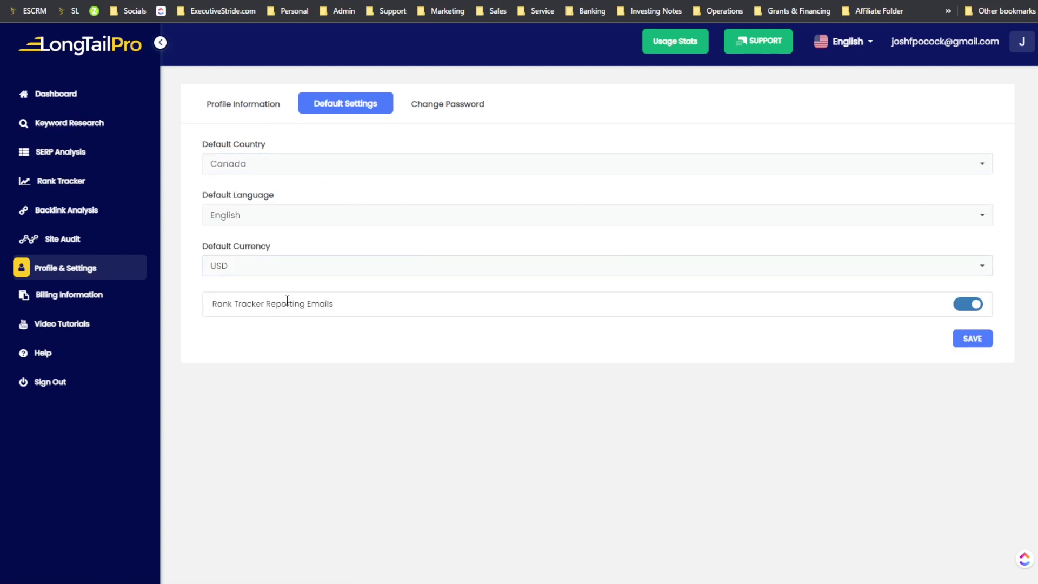
pyautogui.moveTo(319, 305); pyautogui.dragTo(392, 310)
pyautogui.click(965, 339)
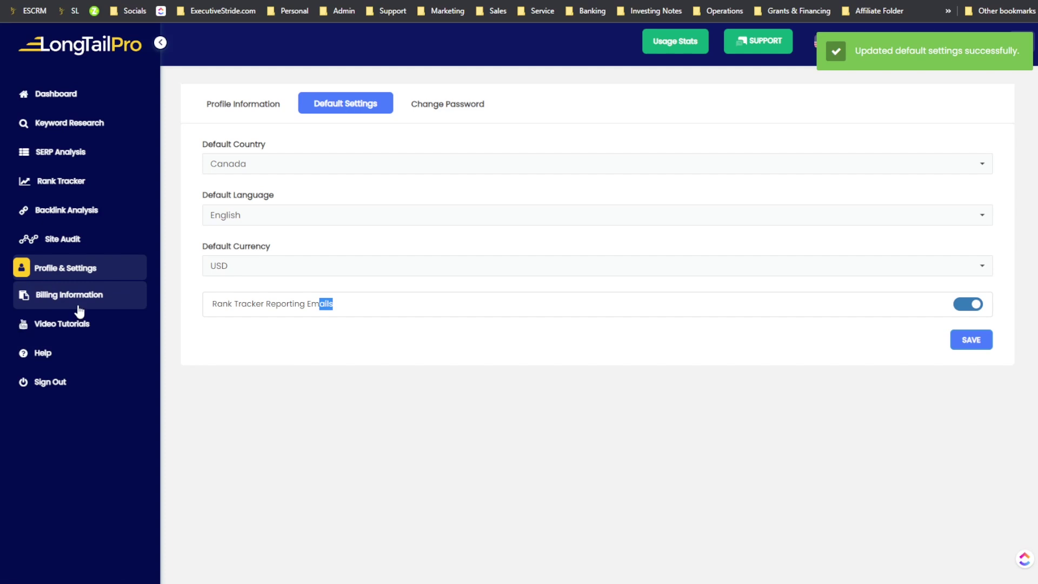
# - Review the billing plan details and open the AppSumo plan change options for LongTailPro
pyautogui.click(129, 307)
pyautogui.moveTo(315, 163); pyautogui.dragTo(375, 207)
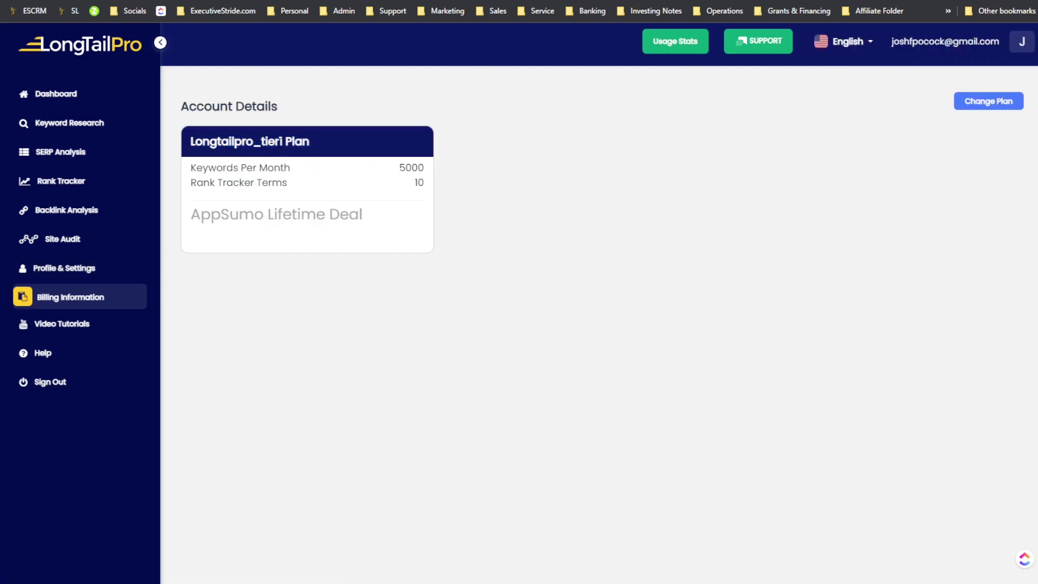
pyautogui.click(973, 101)
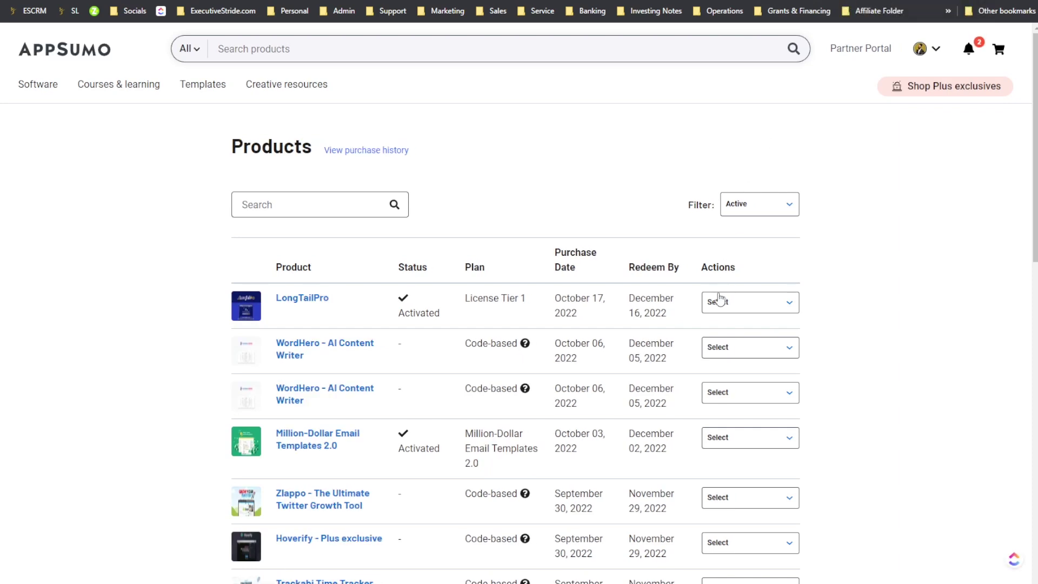
pyautogui.click(718, 303)
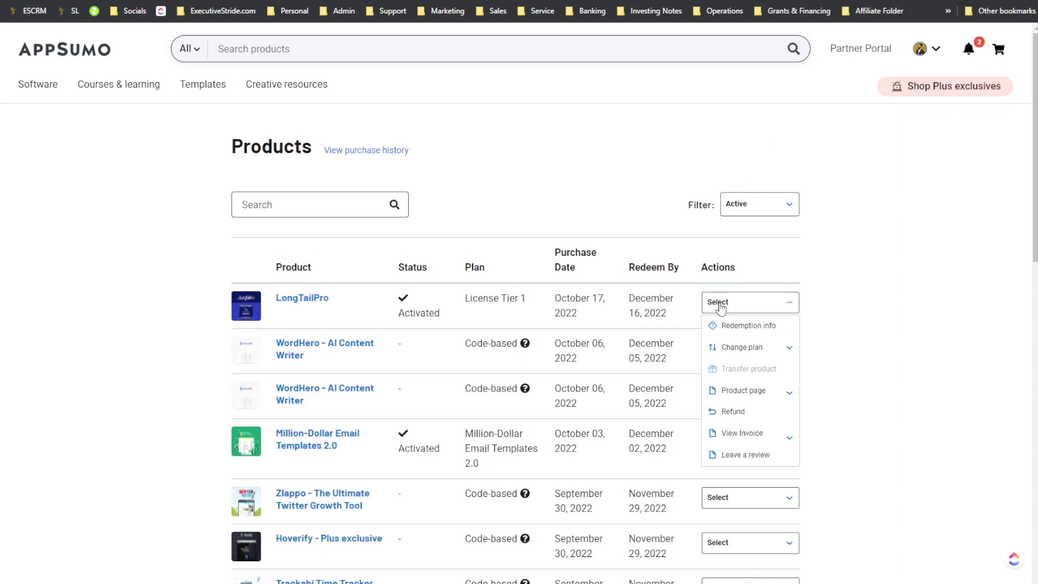
pyautogui.click(731, 351)
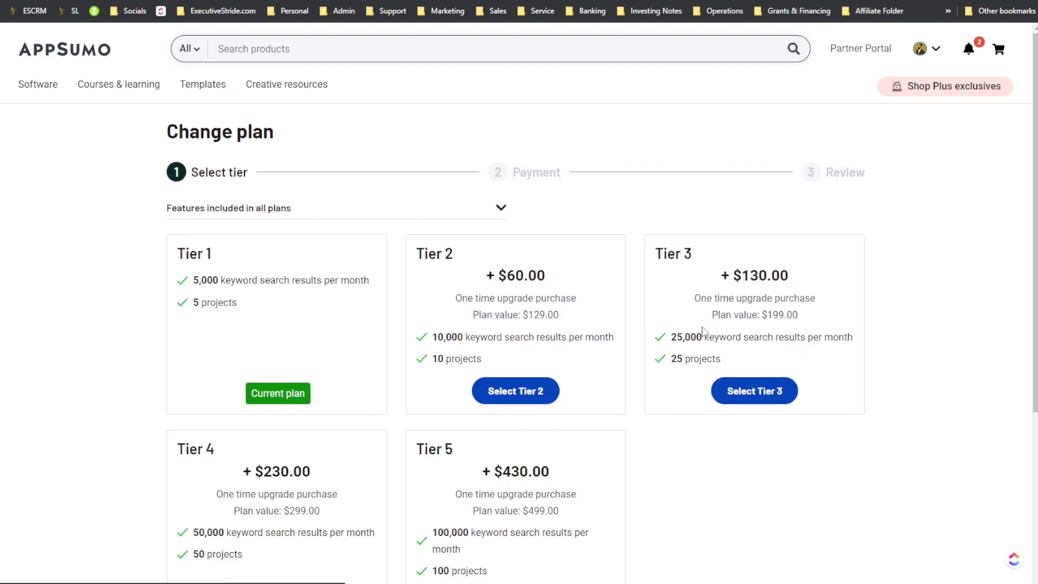
# - Compare the keyword limits, project counts and upgrade prices of the AppSumo tiers with LongTailPro's account details
pyautogui.scroll(-2, 531, 328)
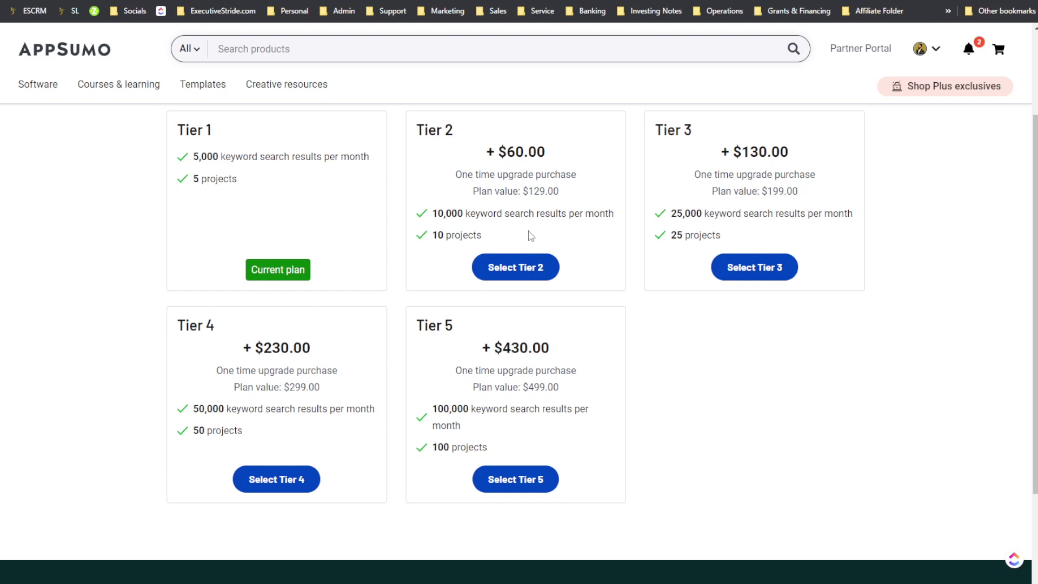
pyautogui.click(548, 276)
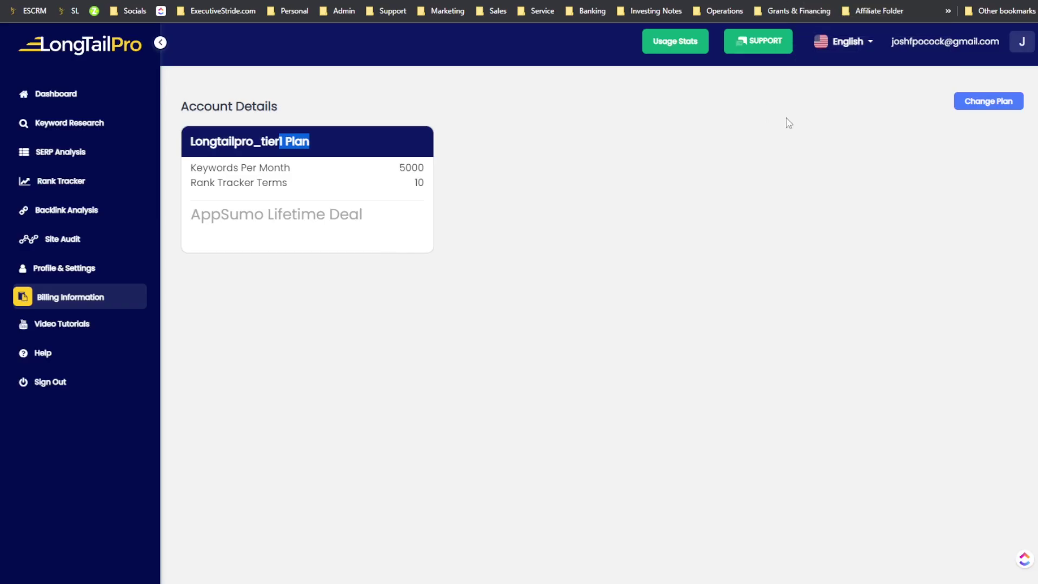
pyautogui.click(515, 205)
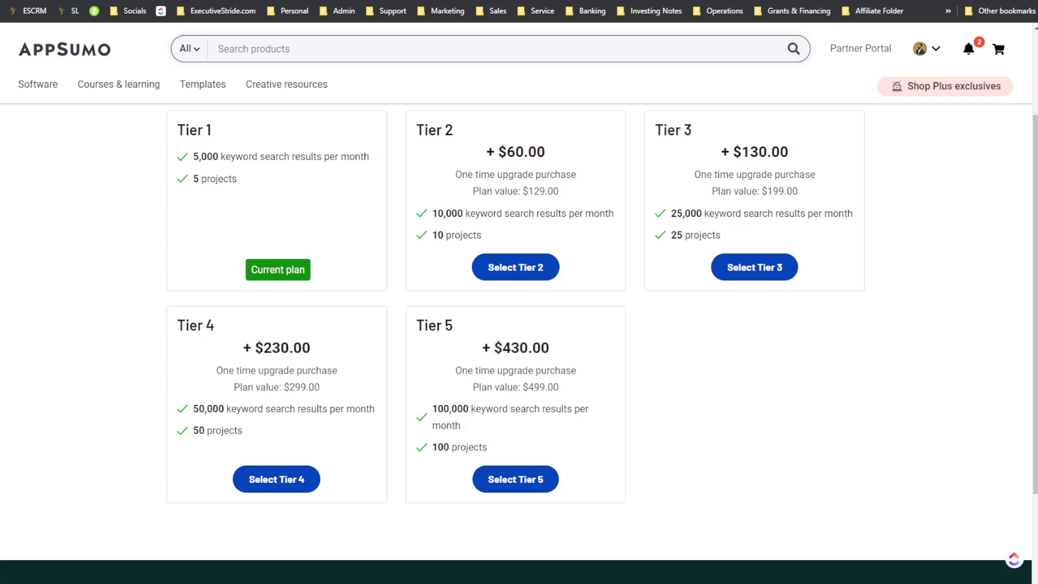
pyautogui.scroll(2, 396, 234)
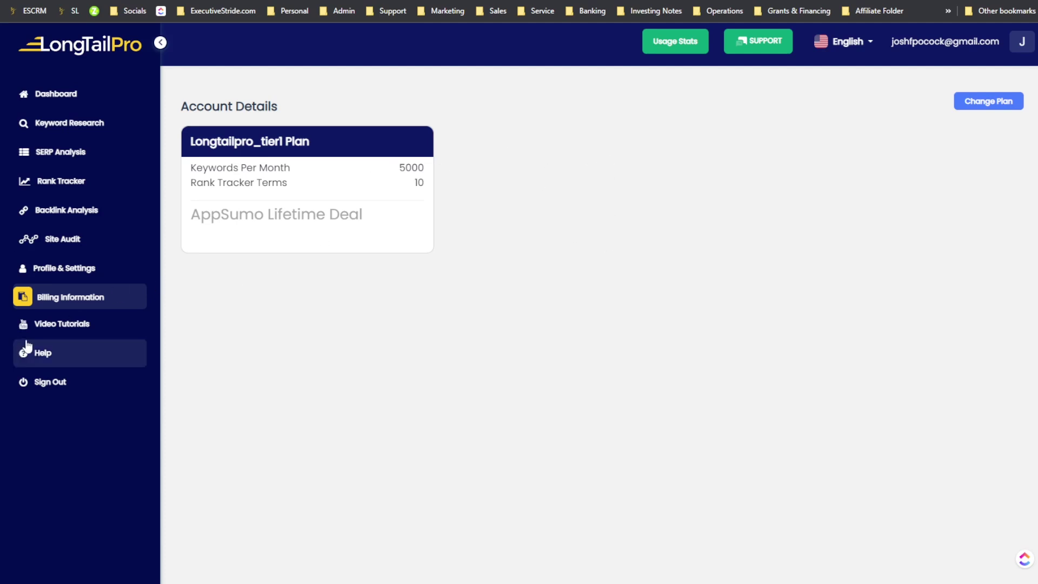
# - View LongTailPro's video tutorials and check its help page
pyautogui.click(50, 336)
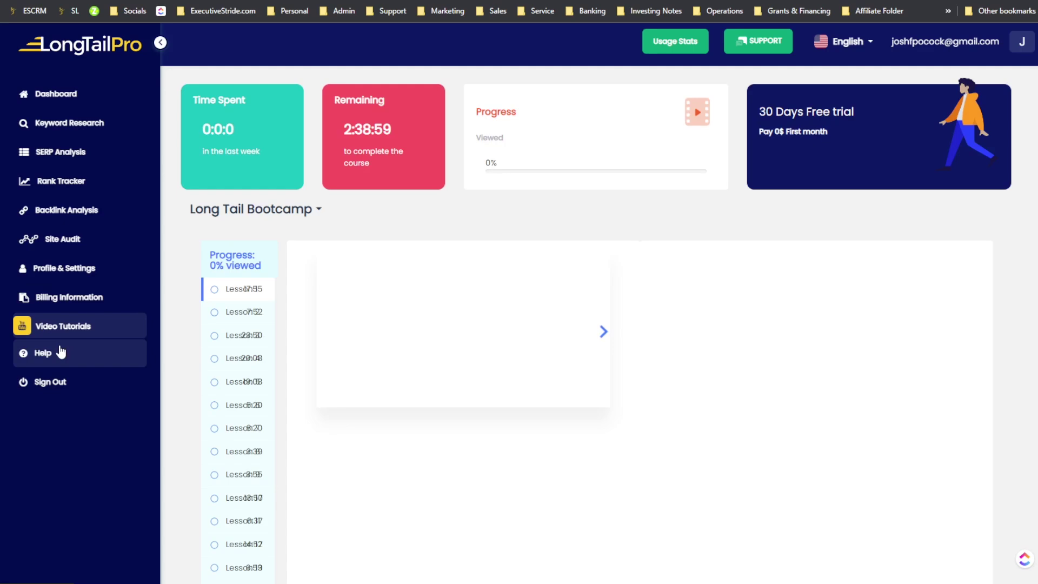
pyautogui.click(142, 352)
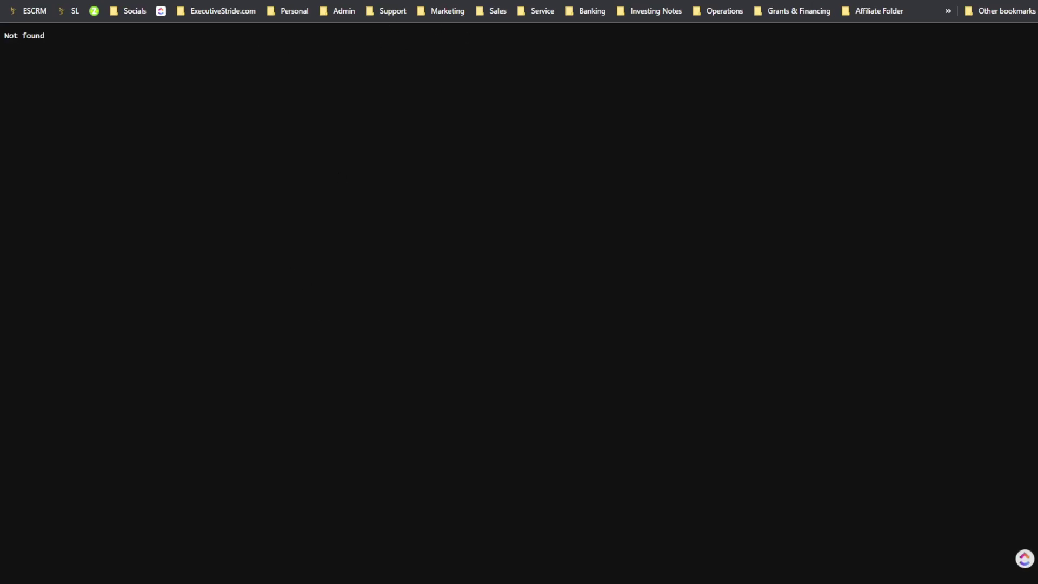
pyautogui.moveTo(81, 27); pyautogui.dragTo(2, 36)
pyautogui.click(44, 36)
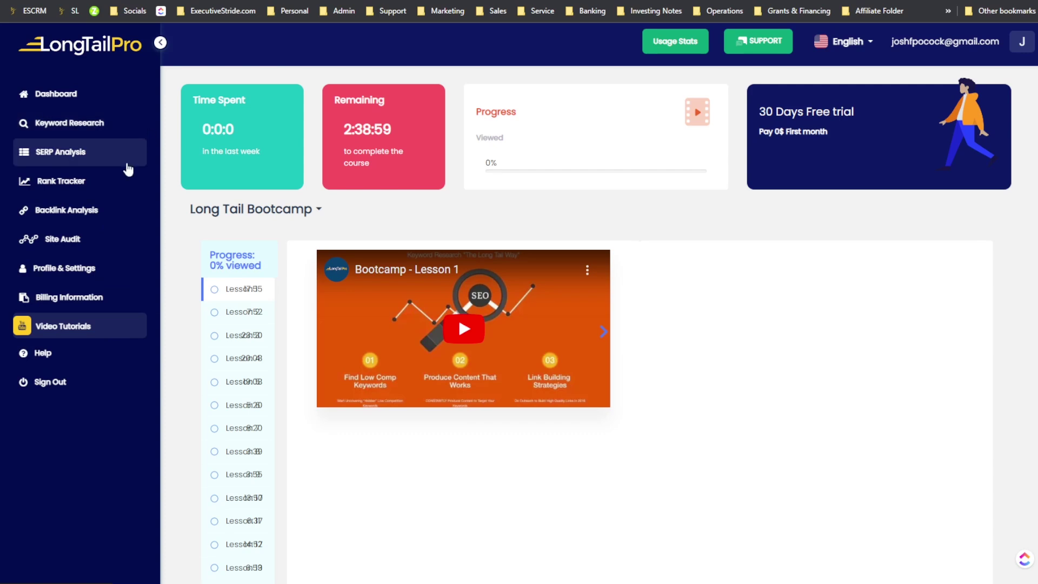
# - Return to keyword research, then collapse and re-expand the navigation sidebar
pyautogui.click(109, 140)
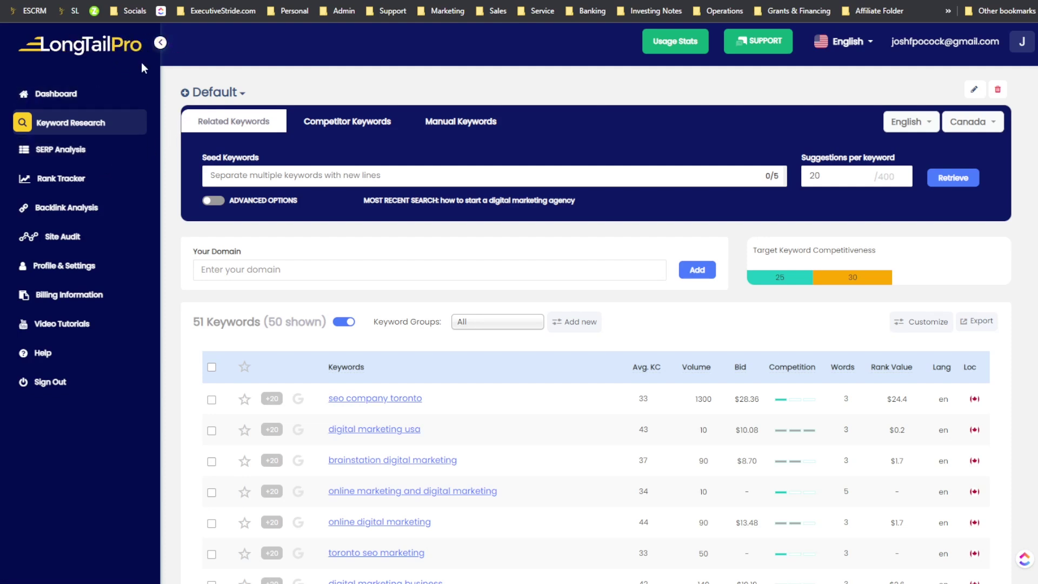
pyautogui.click(159, 44)
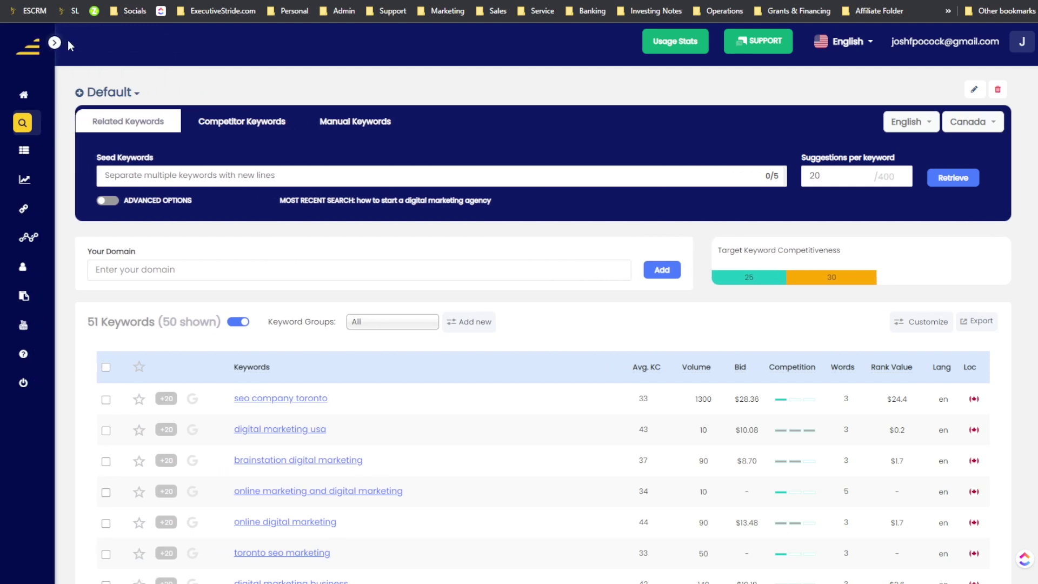
pyautogui.click(50, 41)
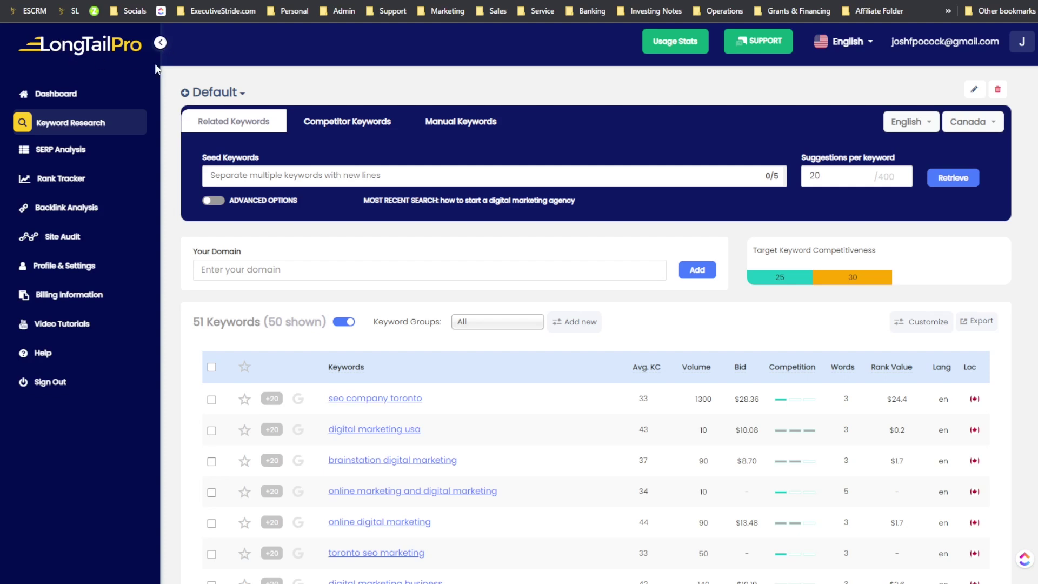
pyautogui.click(93, 96)
pyautogui.click(95, 122)
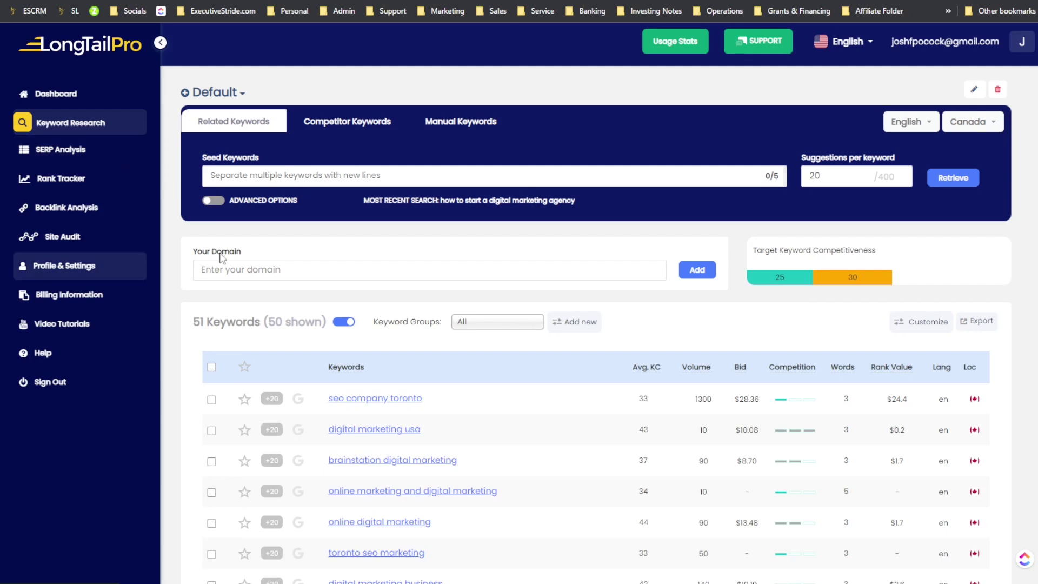
# - Browse the SERP analysis, keyword research and rank tracker pages, and view the backlink analysis domain field
pyautogui.click(116, 150)
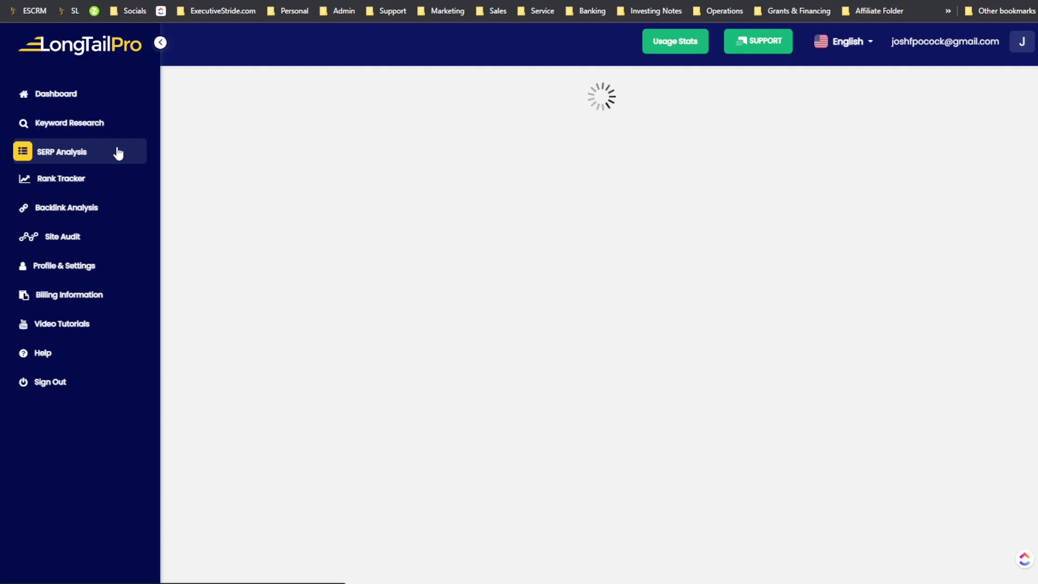
pyautogui.click(106, 128)
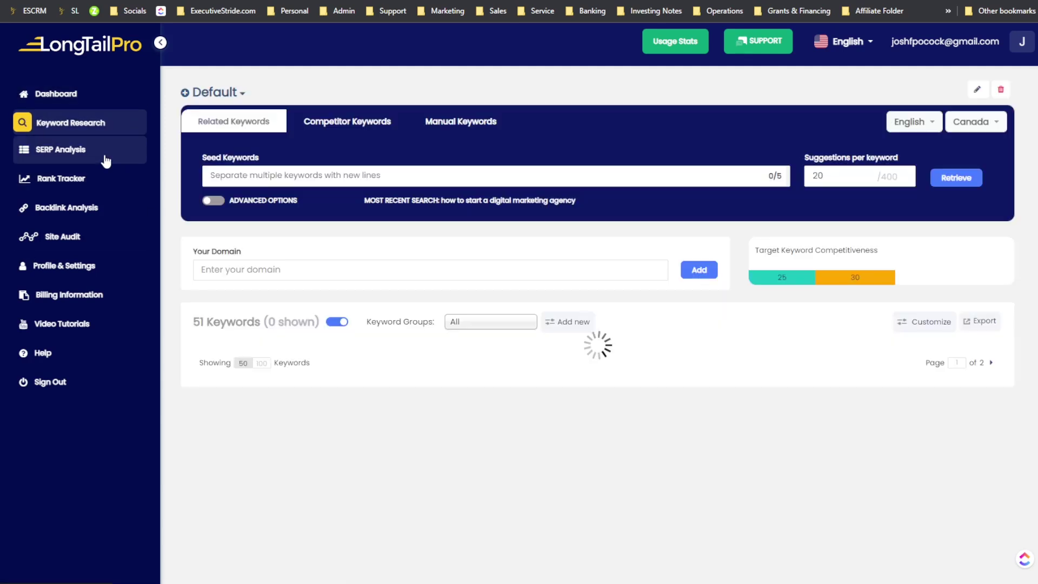
pyautogui.click(104, 157)
pyautogui.click(93, 191)
pyautogui.click(86, 215)
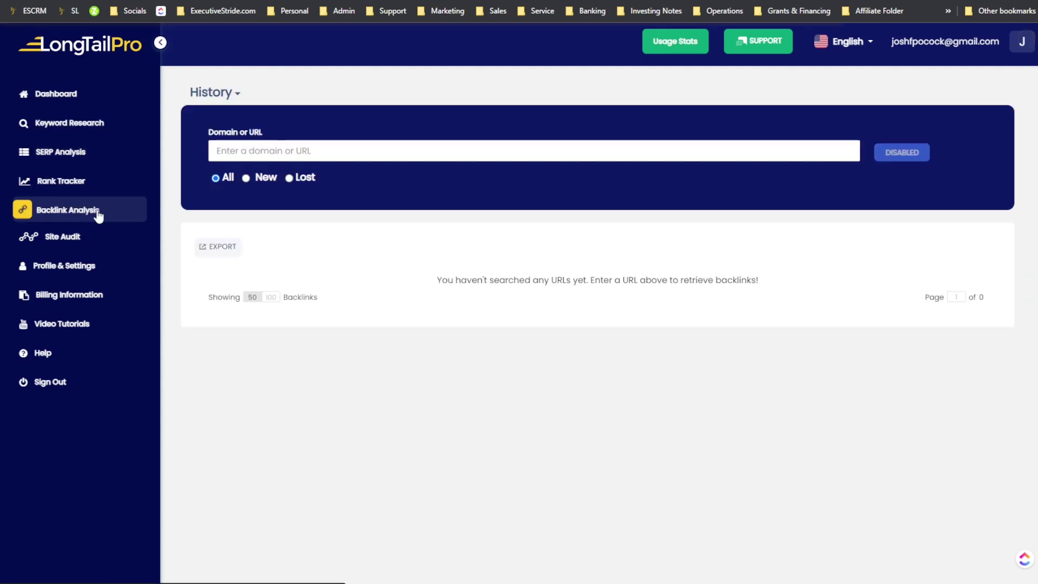
pyautogui.moveTo(424, 171); pyautogui.dragTo(349, 149)
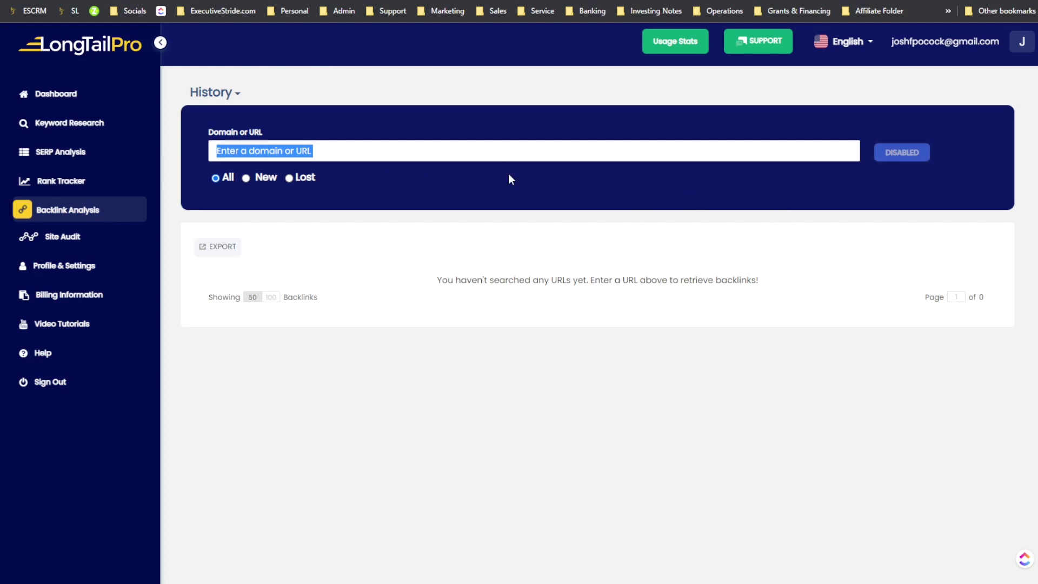
pyautogui.click(461, 210)
# - Check the rank and update columns of the tracked keywords in the rank tracker
pyautogui.click(71, 193)
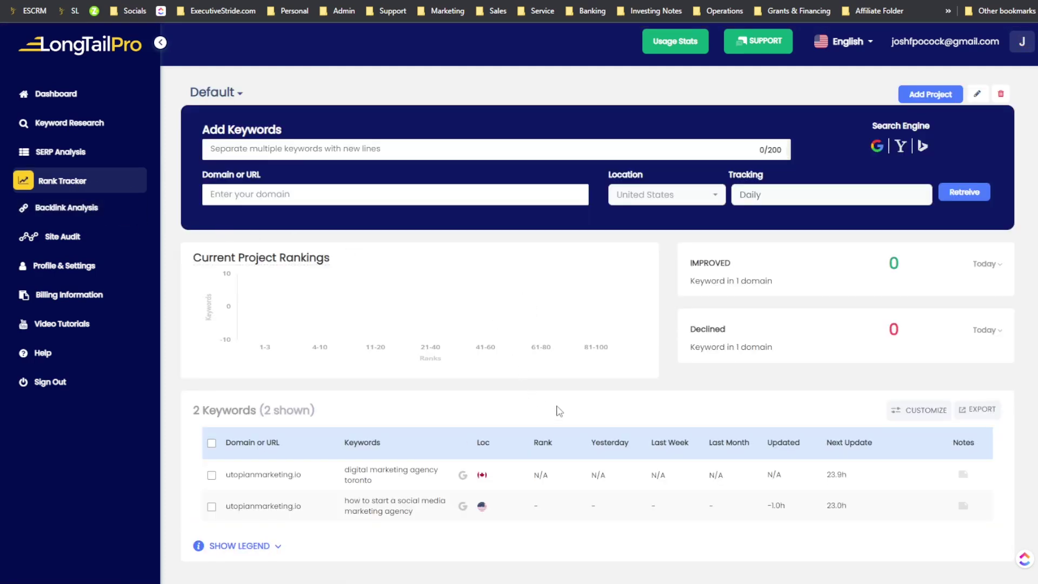
pyautogui.moveTo(540, 511)
pyautogui.moveTo(544, 481)
# - Retrieve a SERP analysis for the keyword "digital marketing" in English for the United States
pyautogui.click(72, 158)
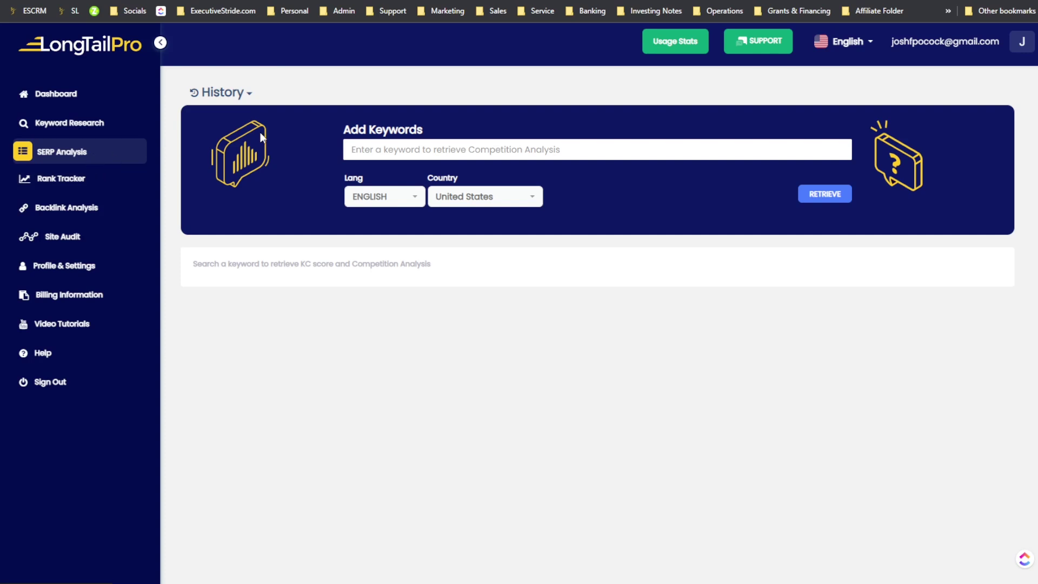
pyautogui.moveTo(199, 253); pyautogui.dragTo(373, 253)
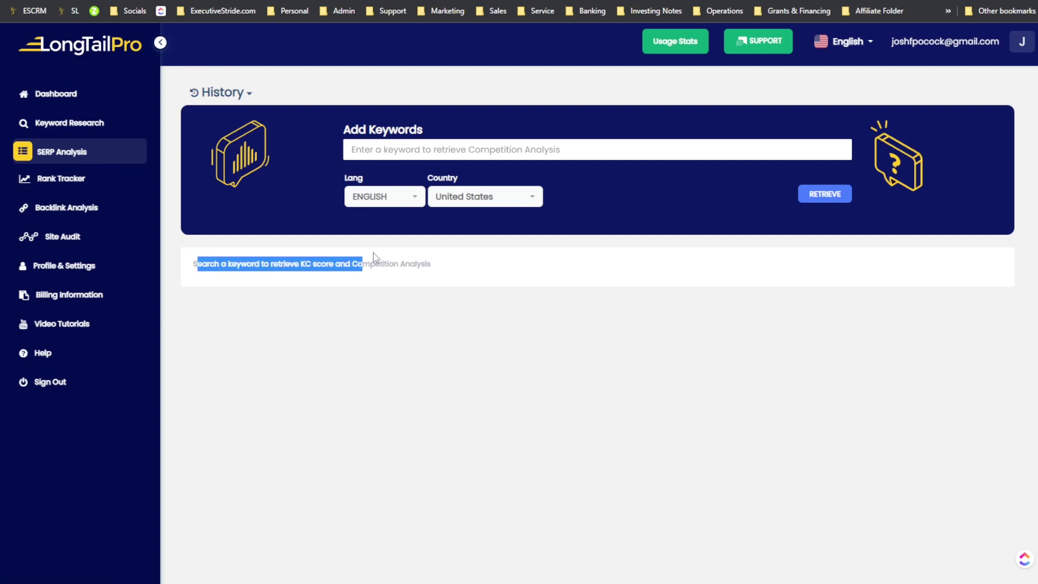
pyautogui.click(547, 149)
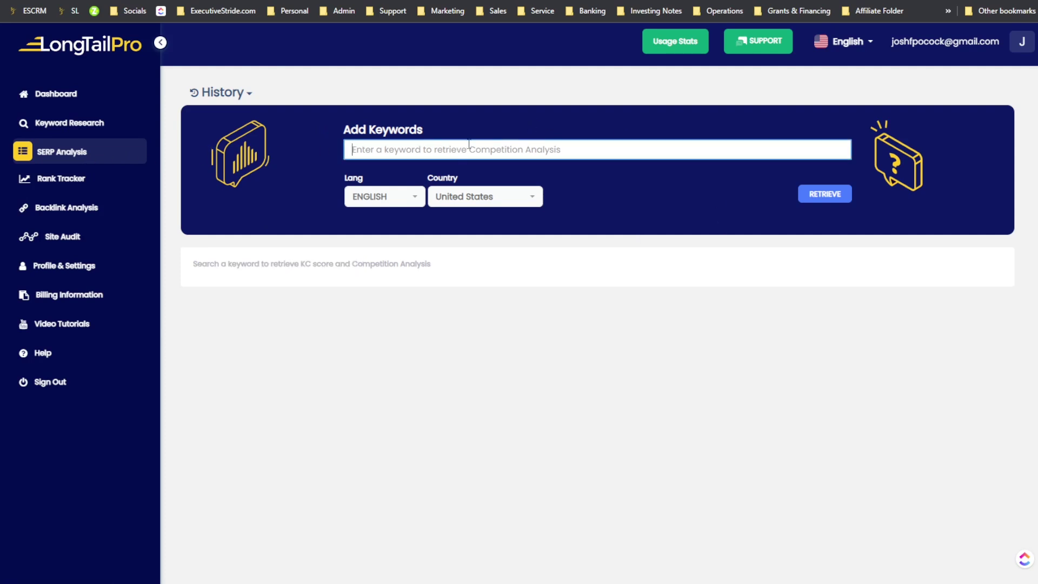
pyautogui.write('digital marketing')
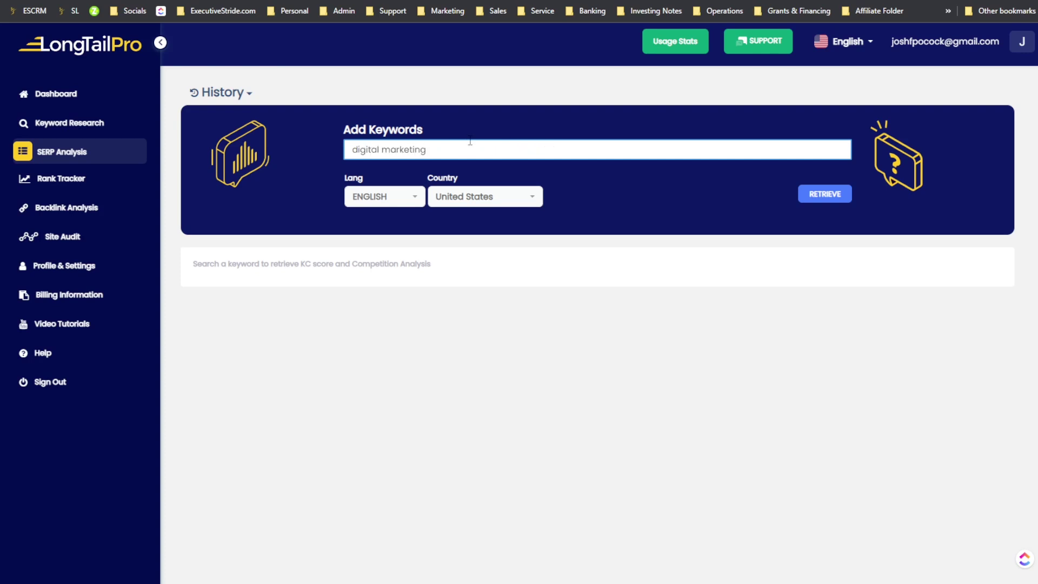
pyautogui.click(842, 196)
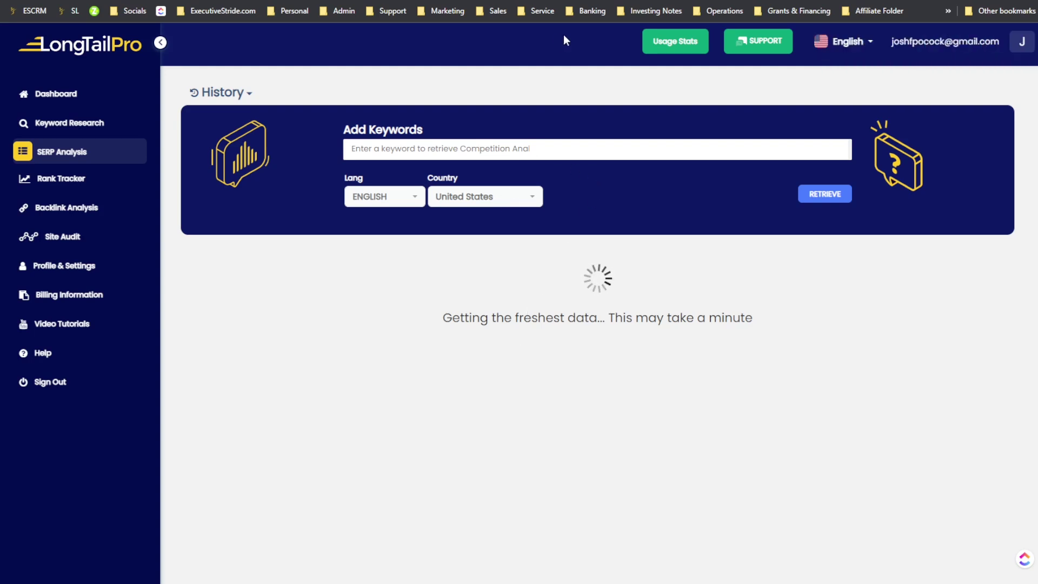
pyautogui.rightClick(18, 127)
pyautogui.click(86, 130)
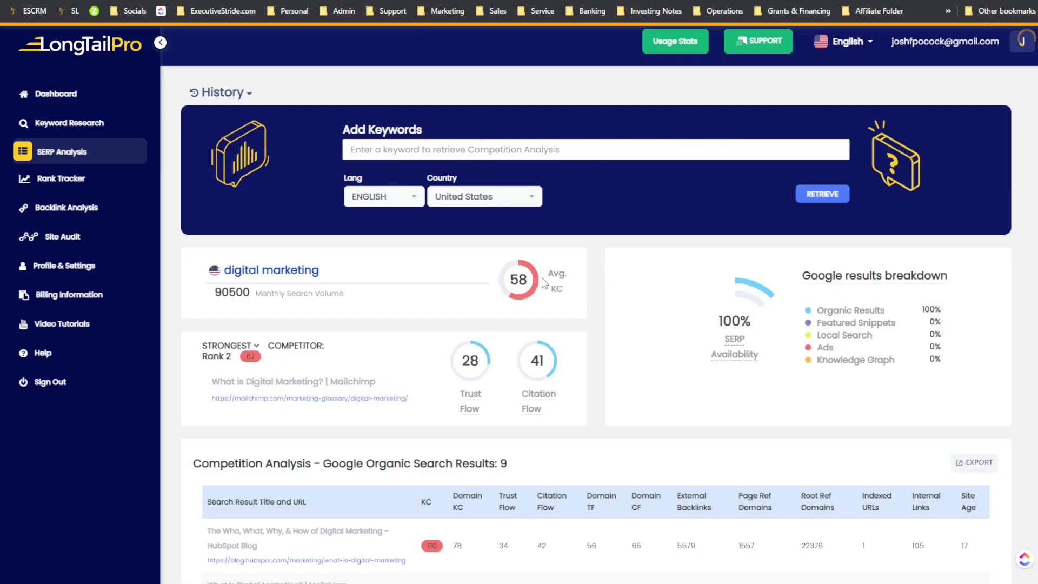
# - Examine the keyword's competition analysis table, monthly search volume and average KC score
pyautogui.scroll(-3, 574, 218)
pyautogui.scroll(2, 431, 263)
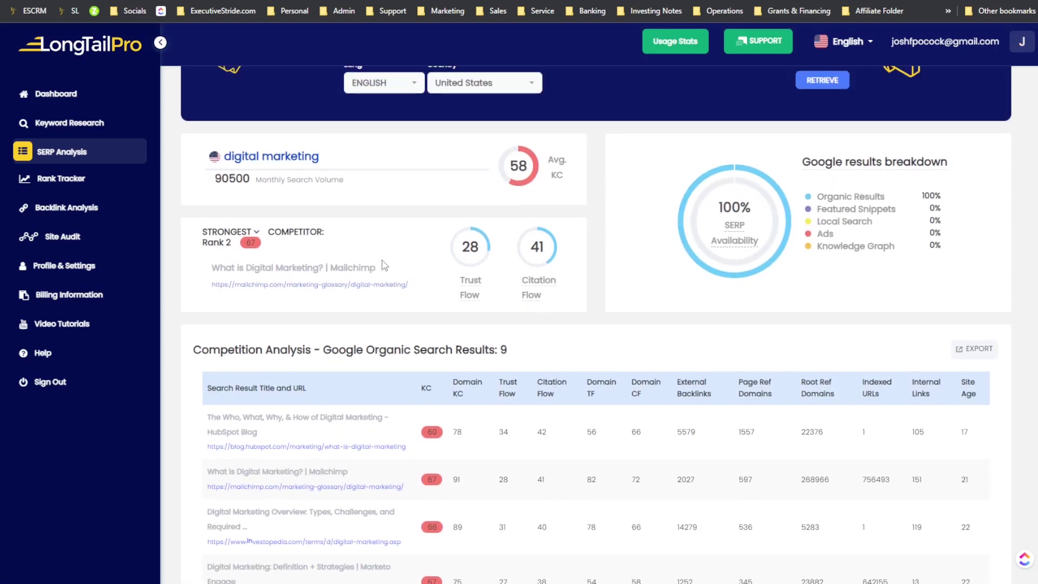
pyautogui.scroll(-6, 522, 281)
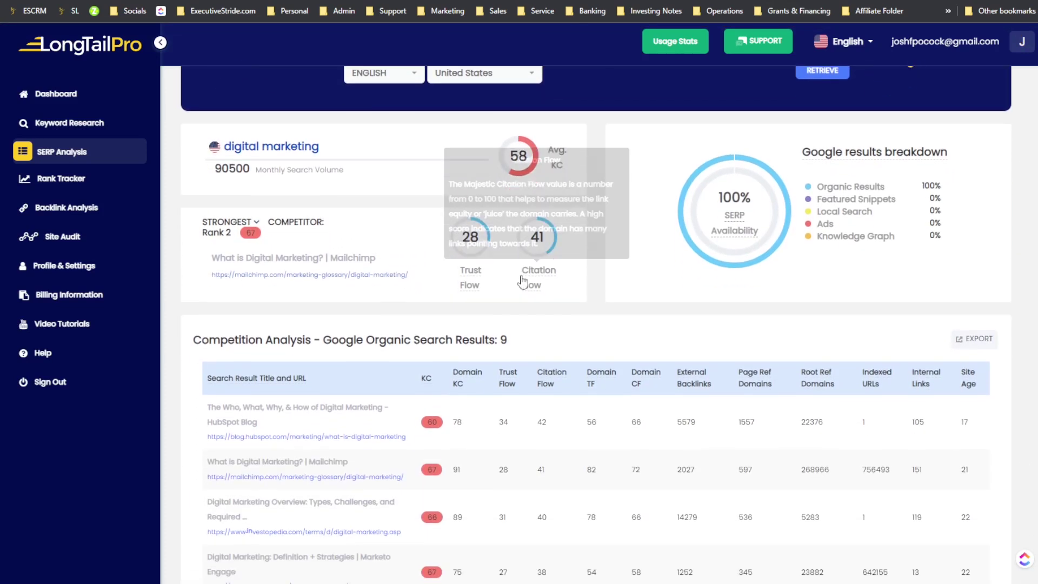
pyautogui.scroll(-1, 522, 275)
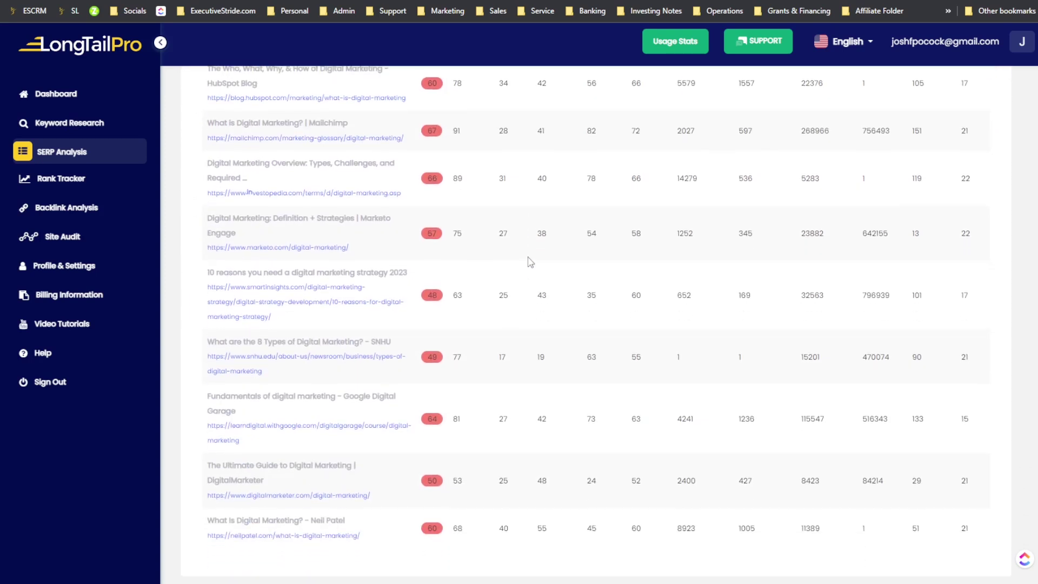
pyautogui.scroll(7, 532, 258)
pyautogui.scroll(-2, 532, 257)
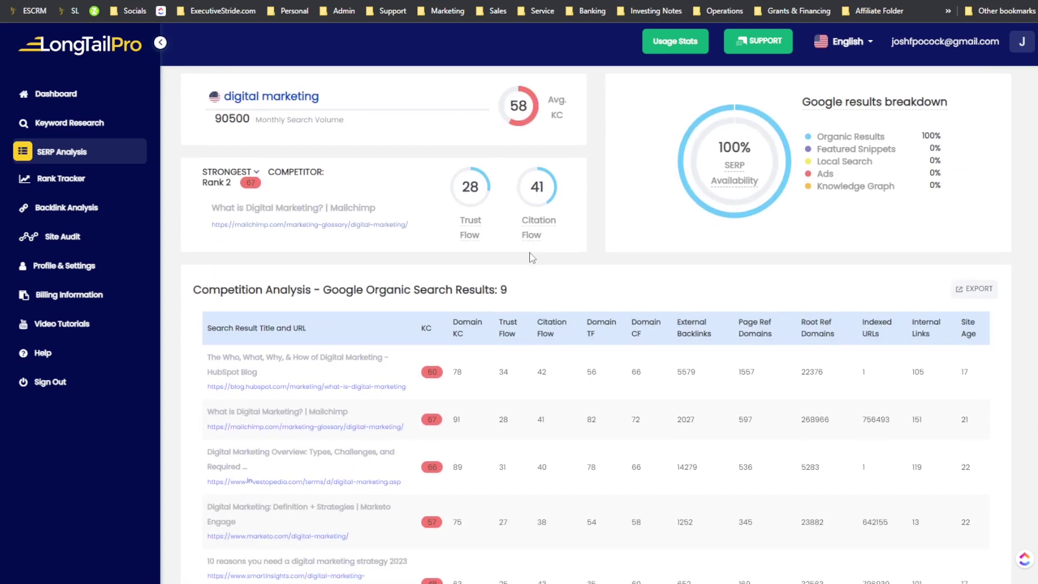
pyautogui.scroll(3, 596, 265)
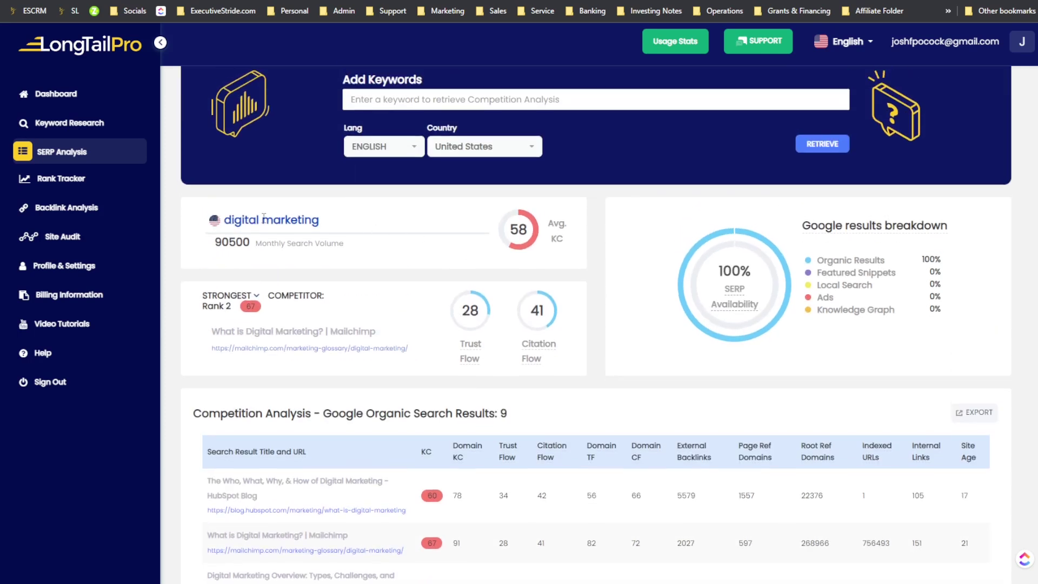
pyautogui.moveTo(254, 249); pyautogui.dragTo(290, 248)
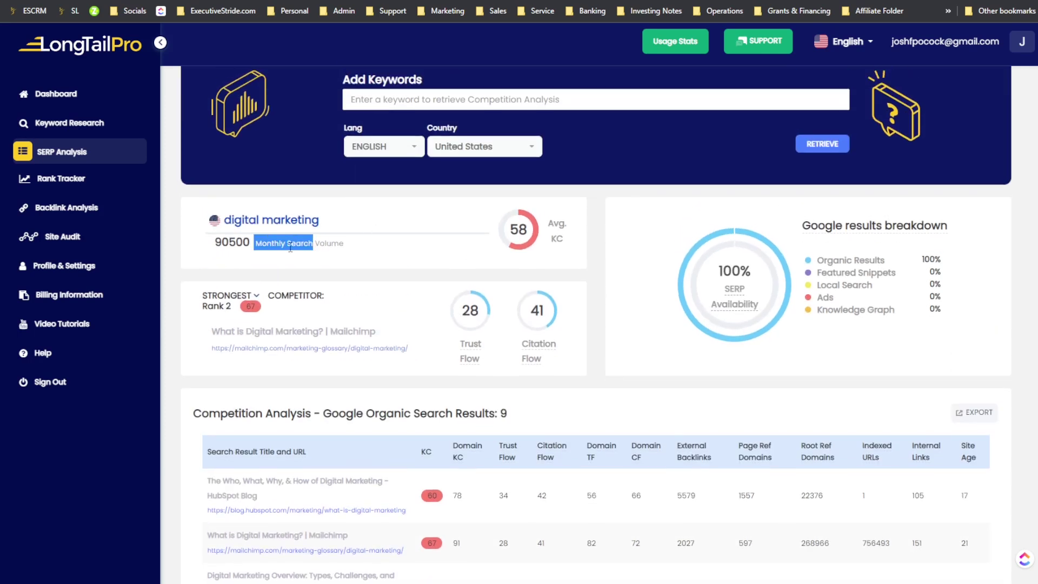
pyautogui.moveTo(215, 248); pyautogui.dragTo(236, 248)
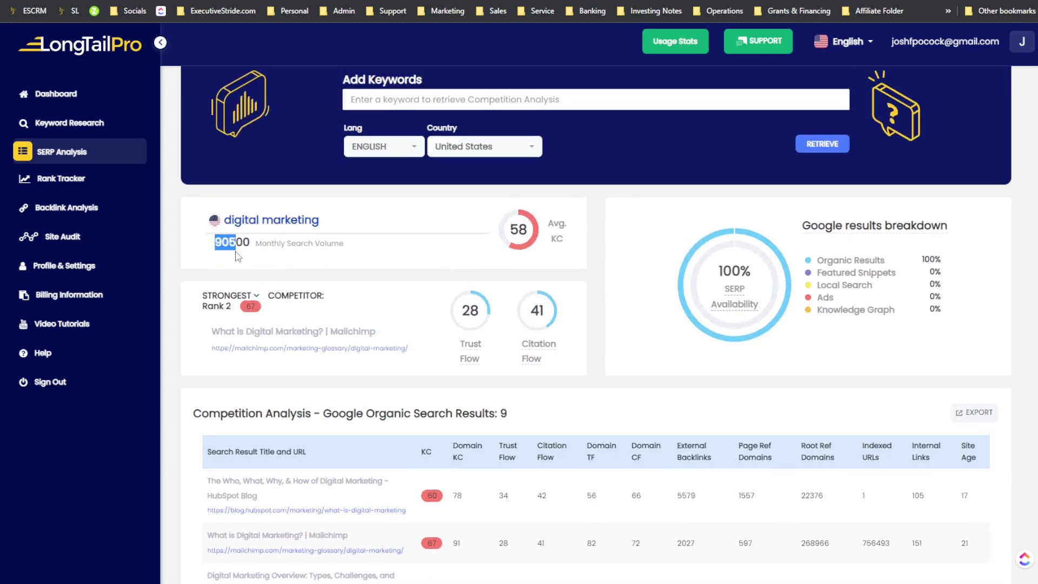
pyautogui.click(240, 245)
pyautogui.moveTo(557, 241)
# - Switch the competitor summary to the weakest competitor and back to the strongest, and read the Citation Flow explanation
pyautogui.click(256, 295)
pyautogui.click(255, 301)
pyautogui.click(255, 299)
pyautogui.click(244, 318)
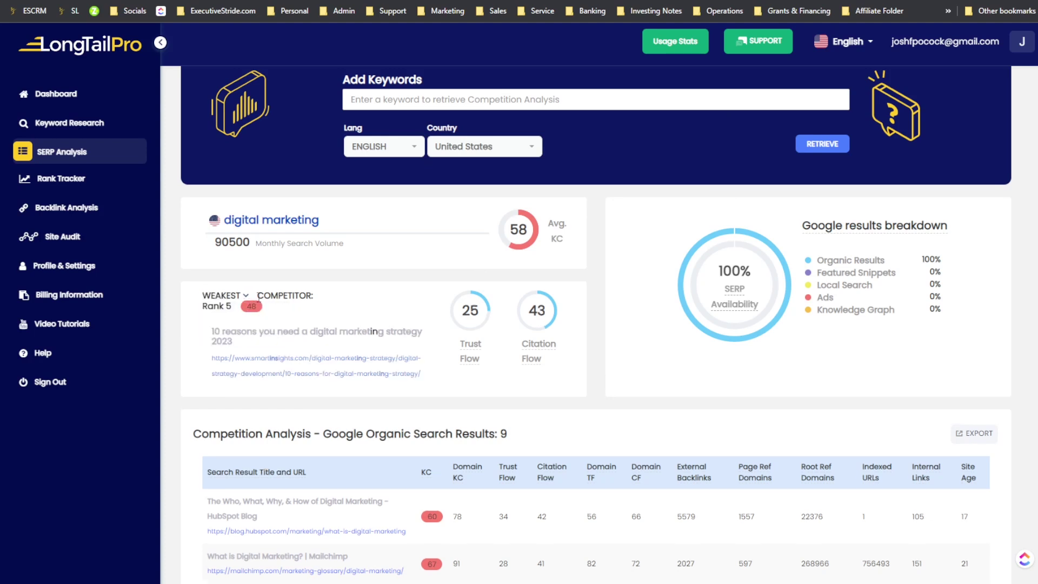
pyautogui.click(247, 296)
pyautogui.click(243, 319)
pyautogui.moveTo(217, 312); pyautogui.dragTo(226, 328)
pyautogui.moveTo(282, 302); pyautogui.dragTo(348, 312)
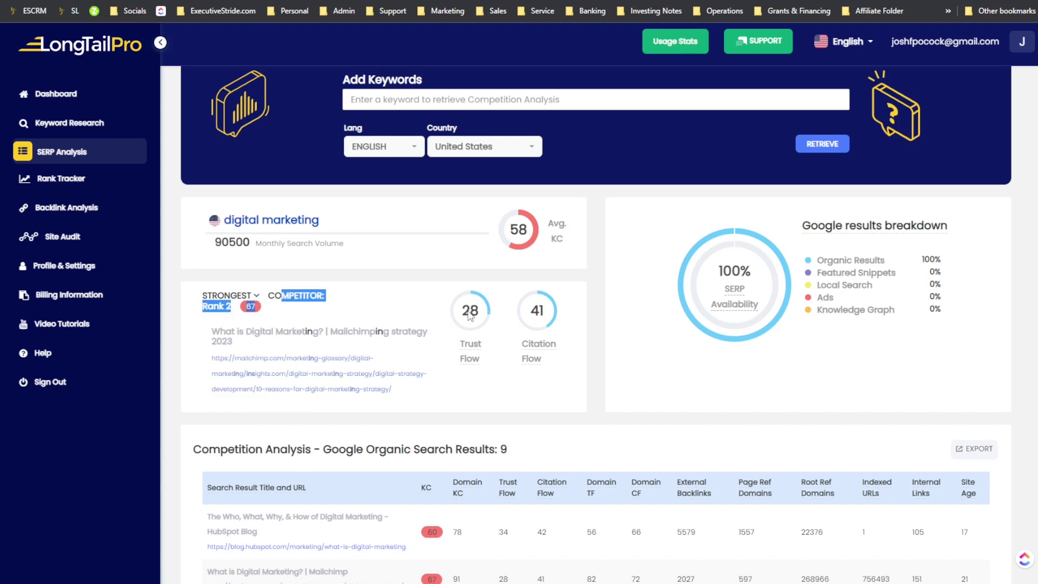
pyautogui.click(272, 301)
pyautogui.moveTo(534, 337)
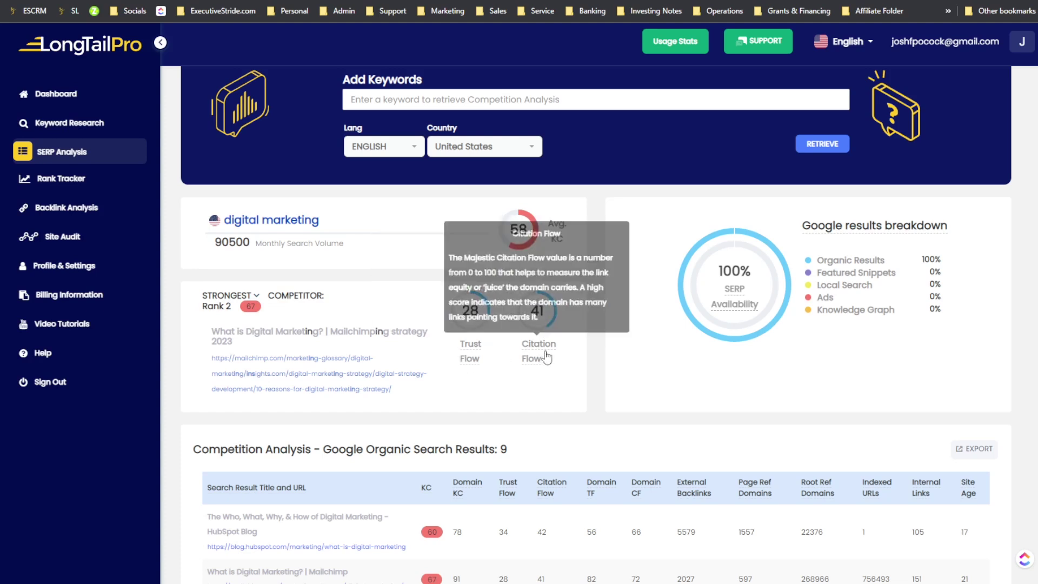
# - Show the weakest competitor in the summary and inspect its title text and the SERP Availability explanation
pyautogui.click(256, 297)
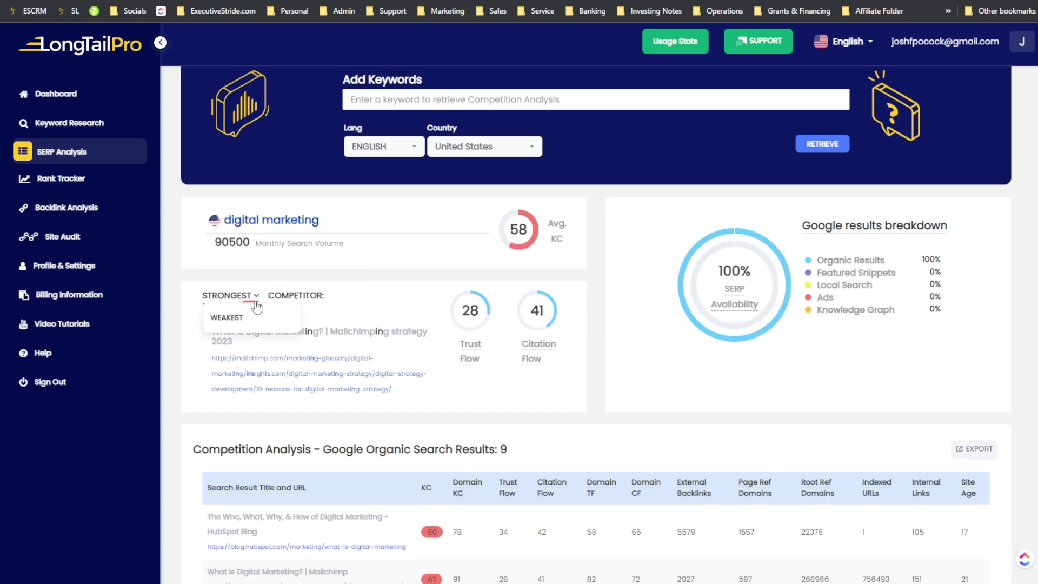
pyautogui.click(227, 318)
pyautogui.scroll(1, 381, 323)
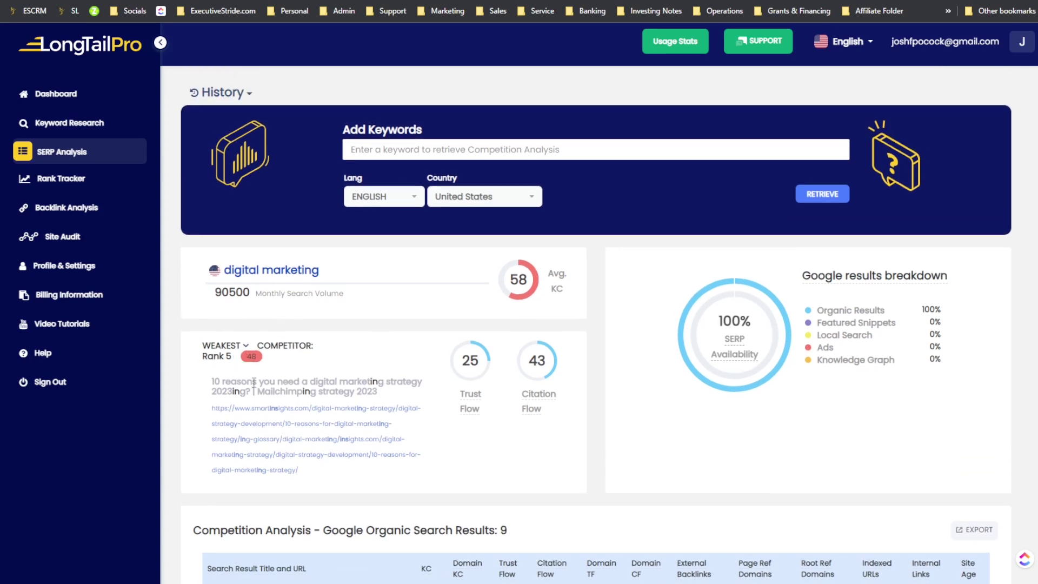
pyautogui.moveTo(286, 391); pyautogui.dragTo(352, 391)
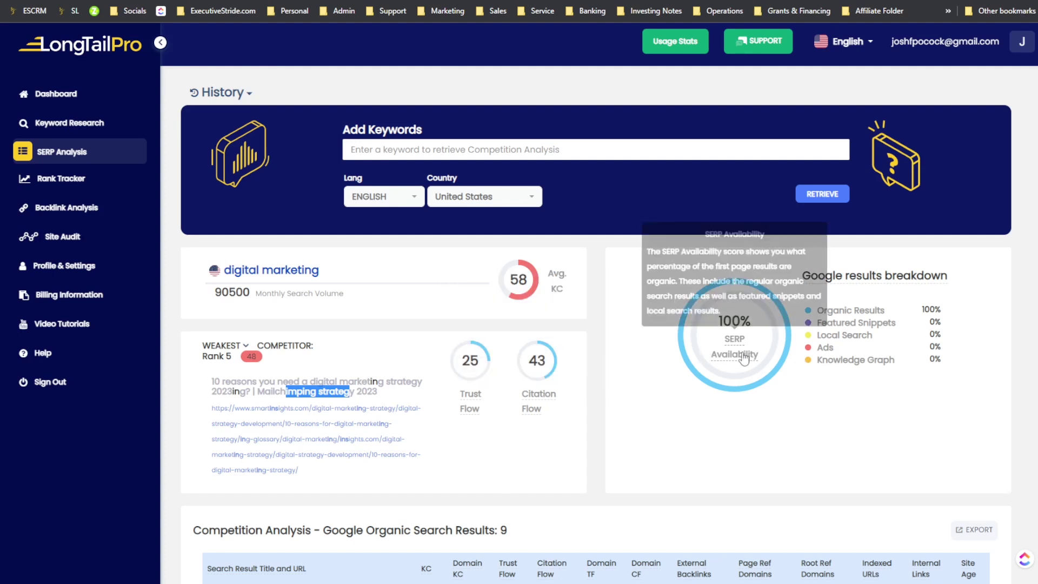
# - Examine the Google results breakdown for "digital marketing" and the heading of the competition analysis table
pyautogui.scroll(-1, 799, 360)
pyautogui.moveTo(910, 243)
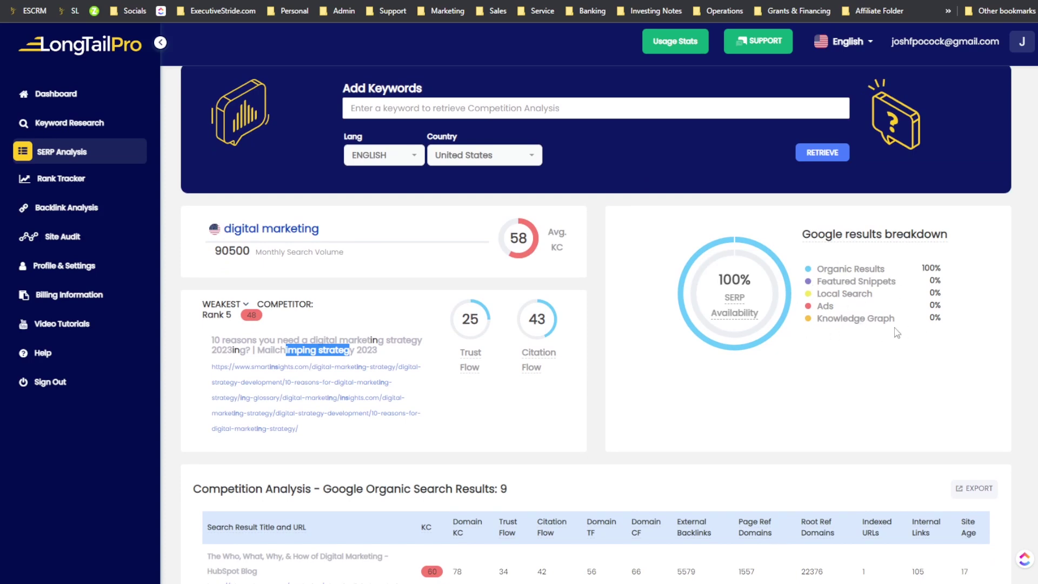
pyautogui.scroll(-6, 737, 267)
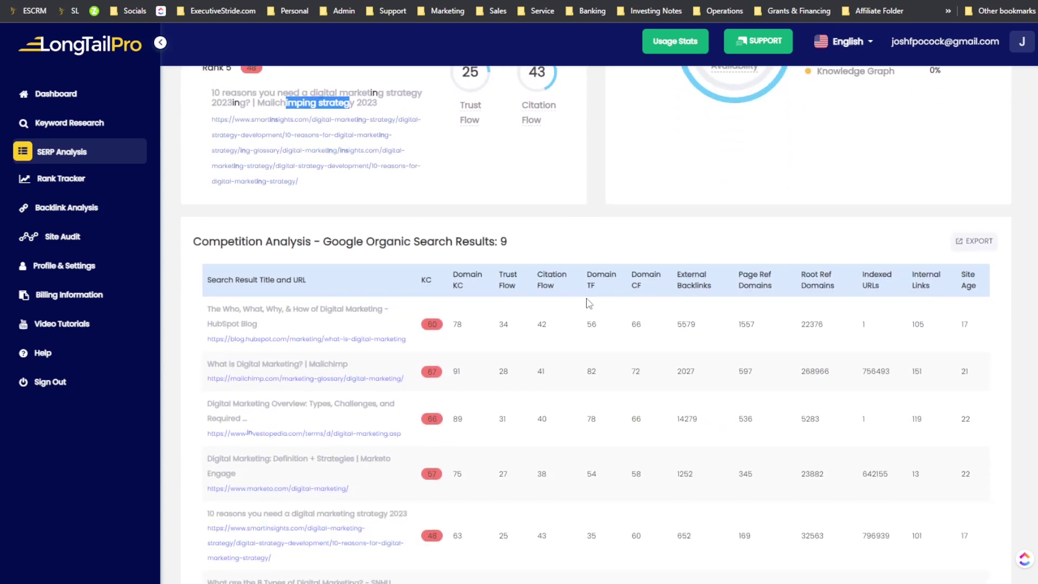
pyautogui.scroll(3, 988, 183)
pyautogui.moveTo(828, 147); pyautogui.dragTo(884, 149)
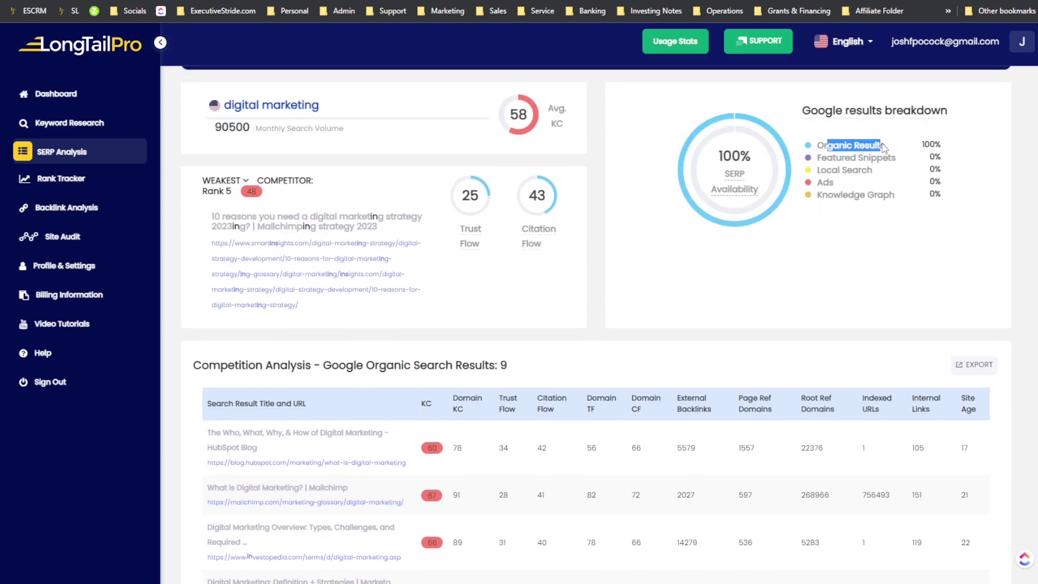
pyautogui.scroll(-3, 678, 264)
pyautogui.moveTo(290, 243); pyautogui.dragTo(441, 243)
pyautogui.moveTo(510, 242)
pyautogui.mouseDown()
pyautogui.moveTo(481, 244)
pyautogui.moveTo(490, 245)
pyautogui.mouseUp()
pyautogui.scroll(-2, 251, 211)
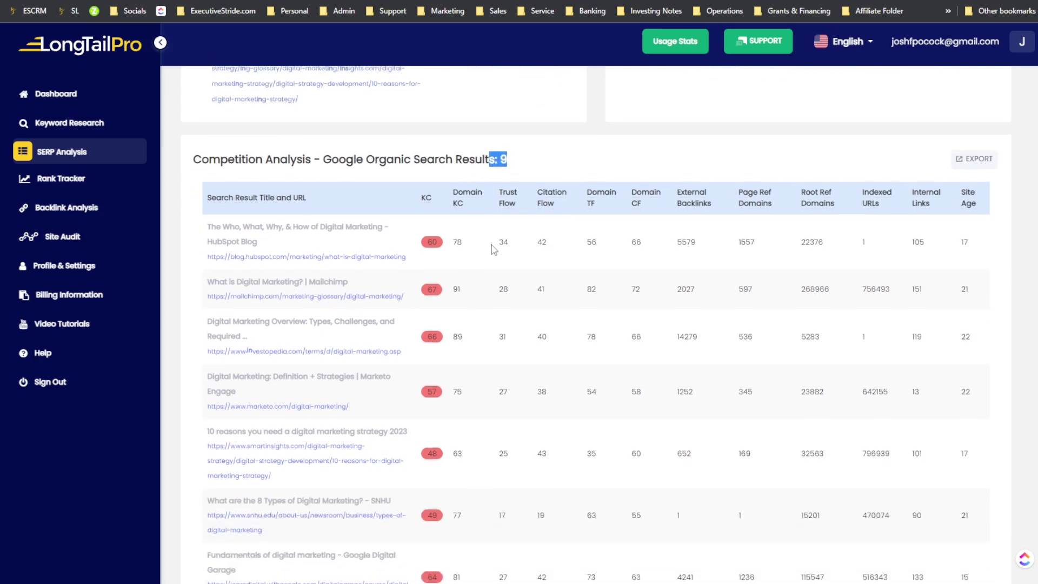
# - Read the explanations of the competition table's columns, from Domain KC and Trust Flow through Indexed URLs, and review its listed results
pyautogui.scroll(-2, 251, 211)
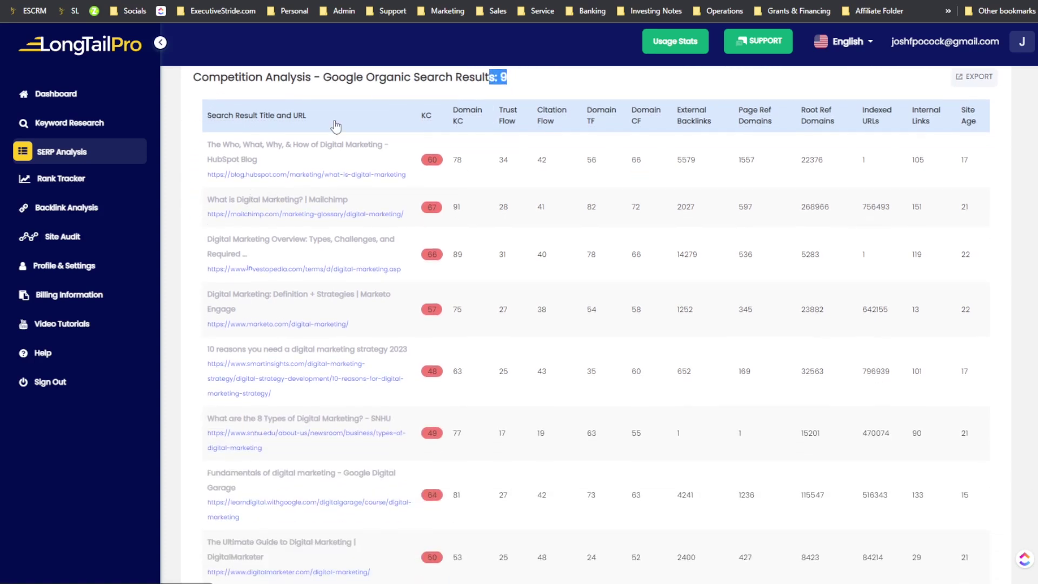
pyautogui.scroll(1, 447, 138)
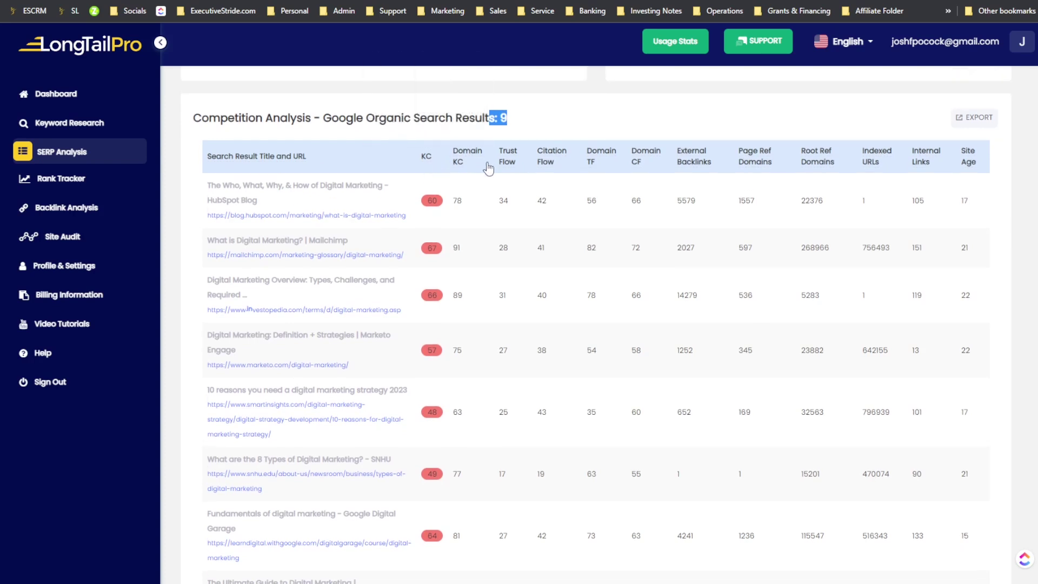
pyautogui.scroll(1, 489, 165)
pyautogui.moveTo(460, 206)
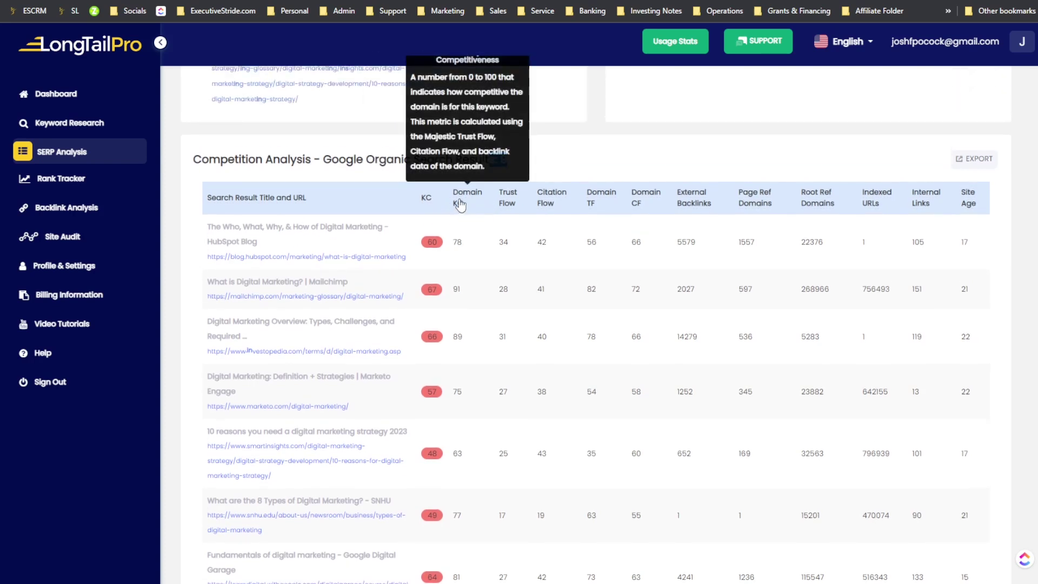
pyautogui.scroll(1, 476, 222)
pyautogui.moveTo(511, 248)
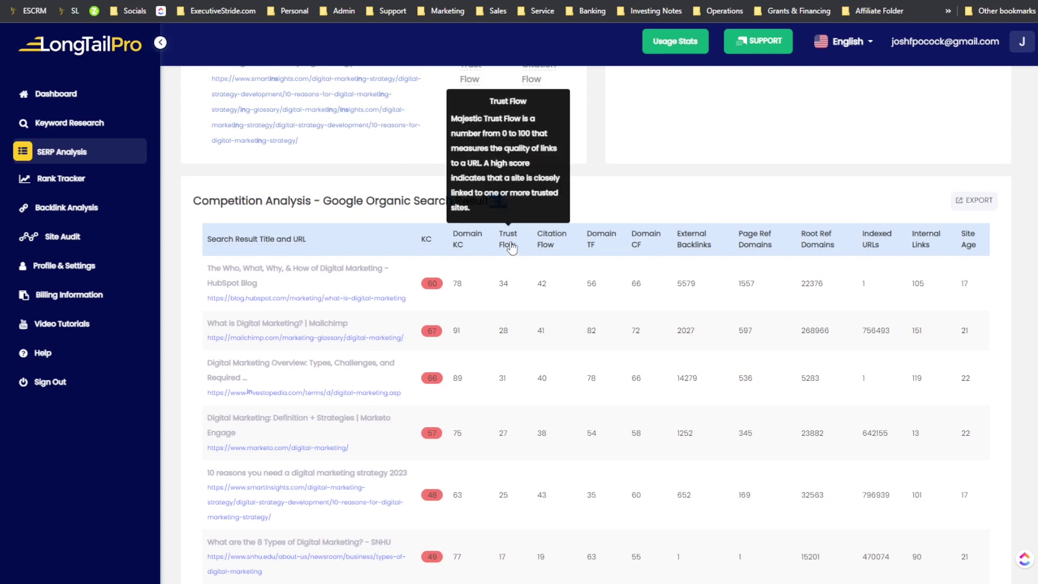
pyautogui.moveTo(595, 246)
pyautogui.moveTo(639, 247)
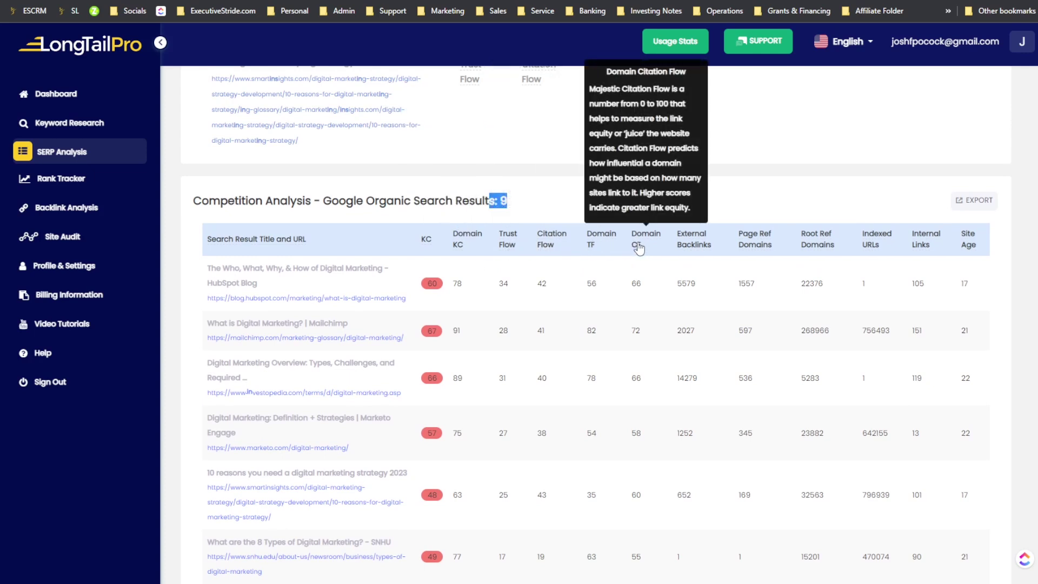
pyautogui.moveTo(697, 254)
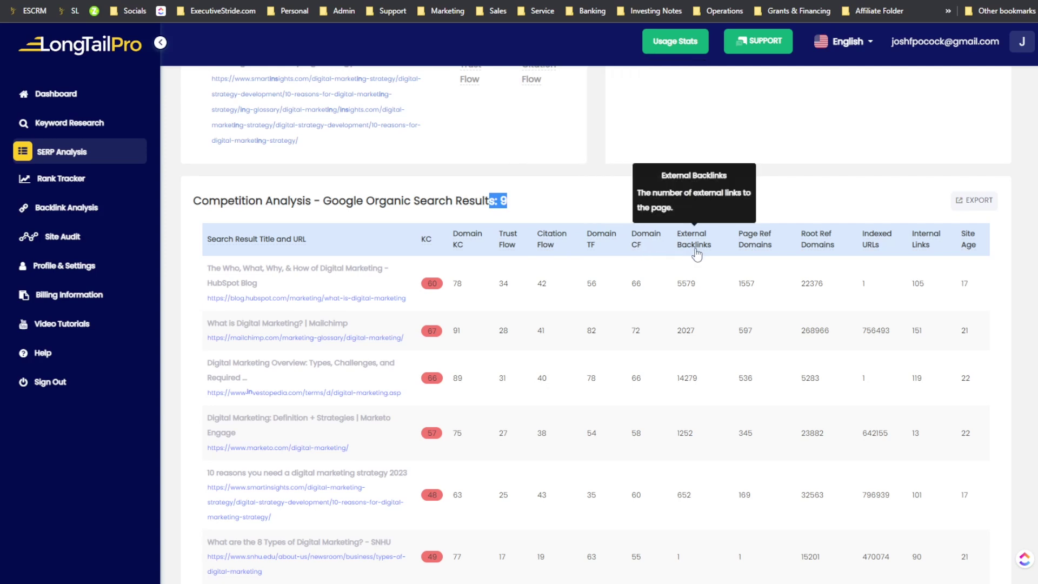
pyautogui.moveTo(763, 250)
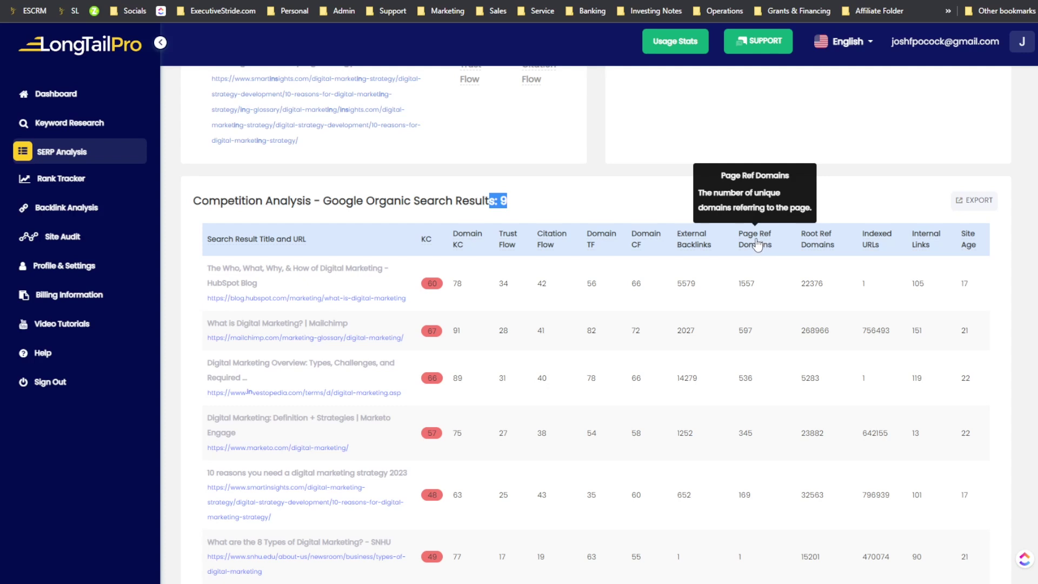
pyautogui.moveTo(822, 250)
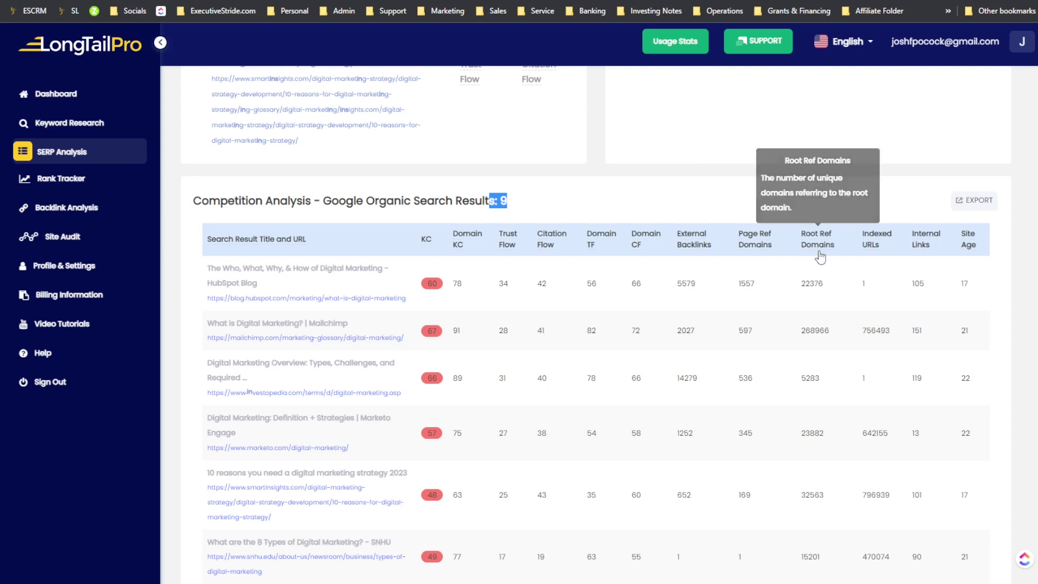
pyautogui.moveTo(877, 252)
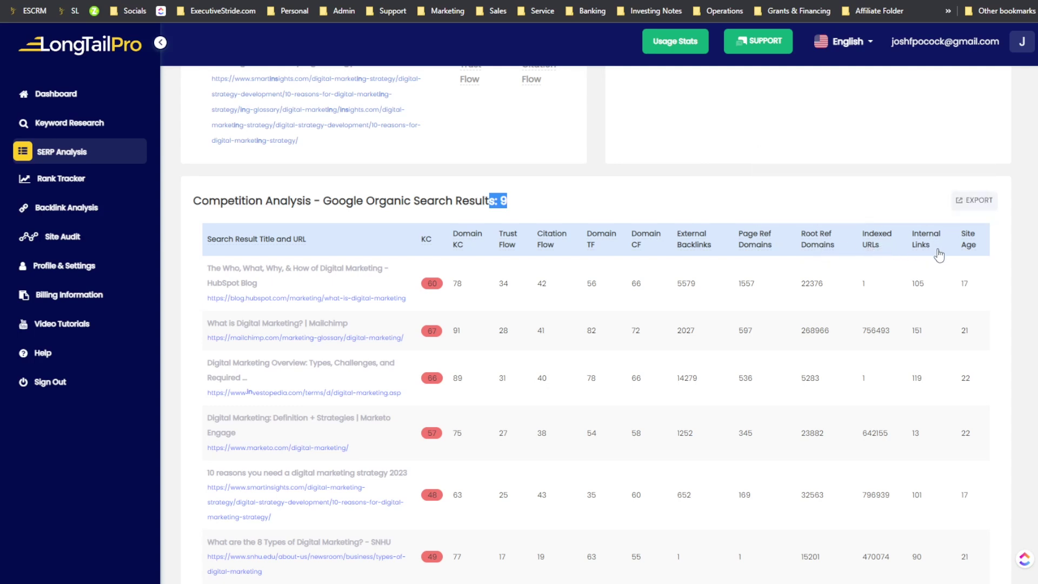
pyautogui.scroll(-4, 969, 287)
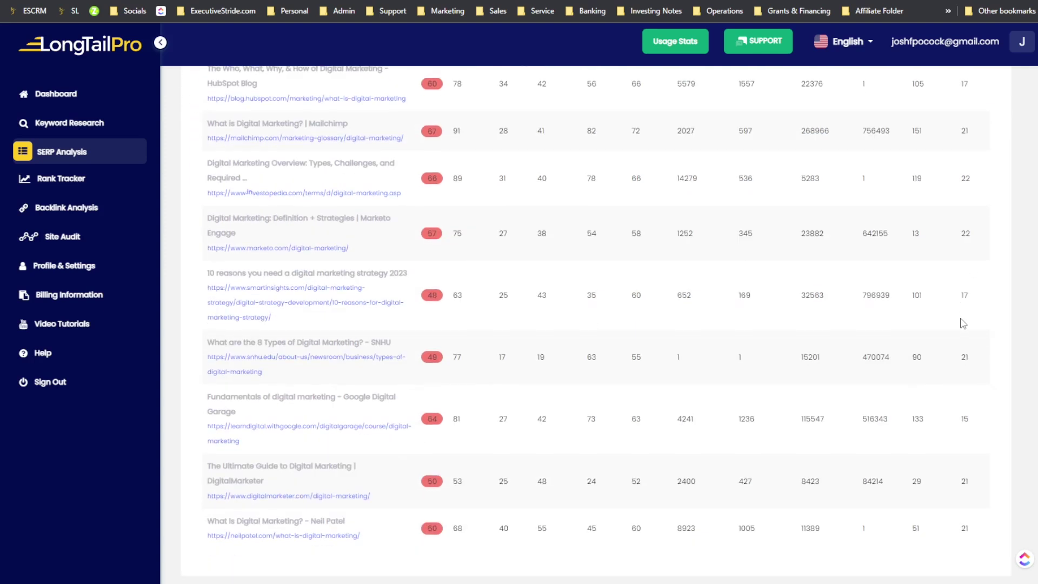
pyautogui.scroll(10, 964, 323)
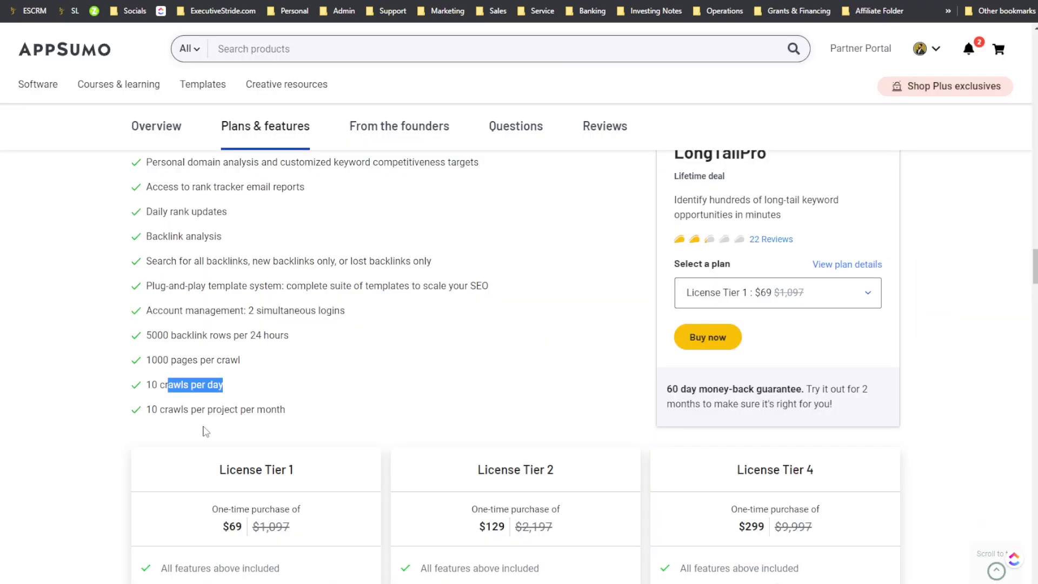
# - Switch to the AppSumo deal page and review the crawl, backlink and rank-update limits among the features included in all plans
pyautogui.scroll(-1, 199, 419)
pyautogui.scroll(3, 175, 313)
pyautogui.click(175, 314)
pyautogui.scroll(2, 176, 246)
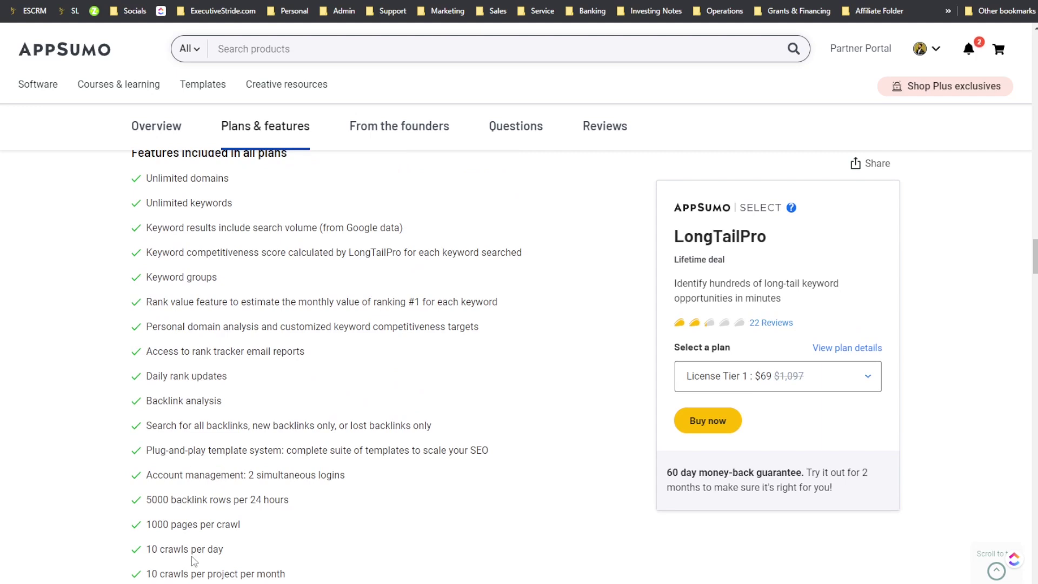
pyautogui.moveTo(187, 525); pyautogui.dragTo(158, 498)
pyautogui.click(212, 456)
pyautogui.moveTo(176, 425); pyautogui.dragTo(209, 426)
pyautogui.click(195, 375)
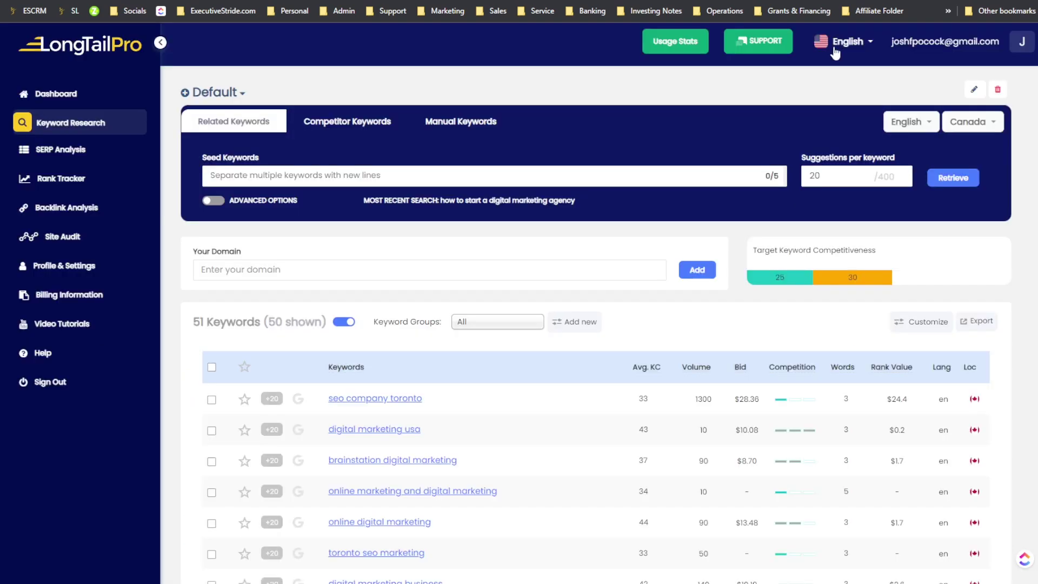
# - Open LongTailPro's usage stats and inspect the rank tracker terms, remaining URLs and site audit domains
pyautogui.click(674, 51)
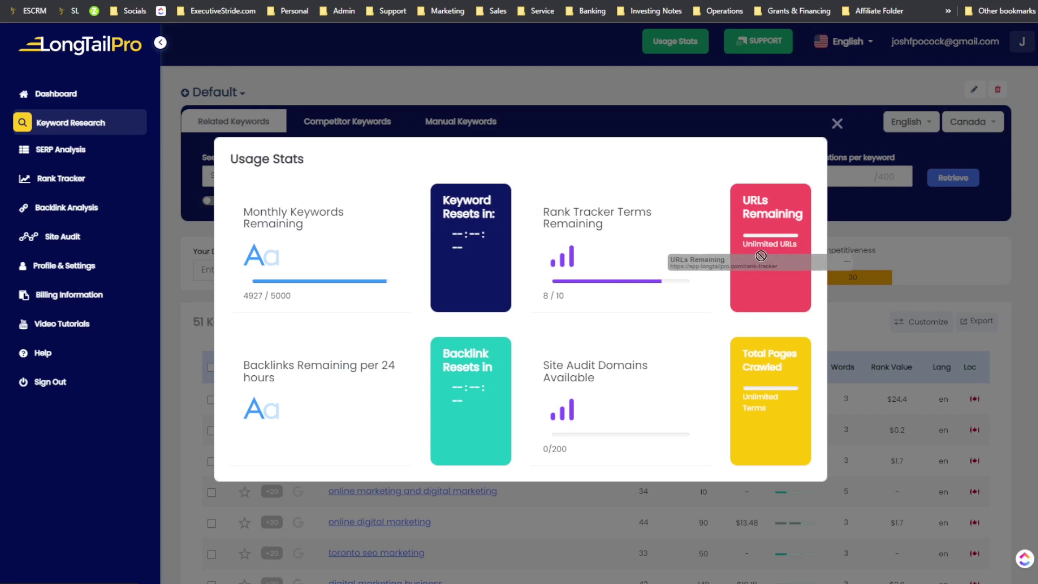
pyautogui.moveTo(615, 213); pyautogui.dragTo(765, 238)
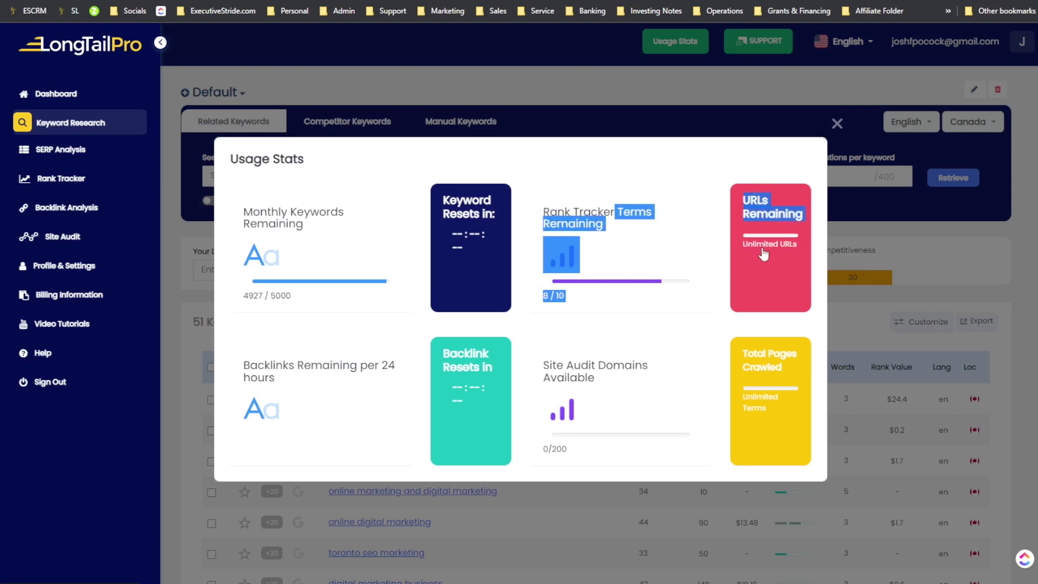
pyautogui.click(645, 256)
pyautogui.moveTo(589, 367); pyautogui.dragTo(637, 379)
pyautogui.click(636, 378)
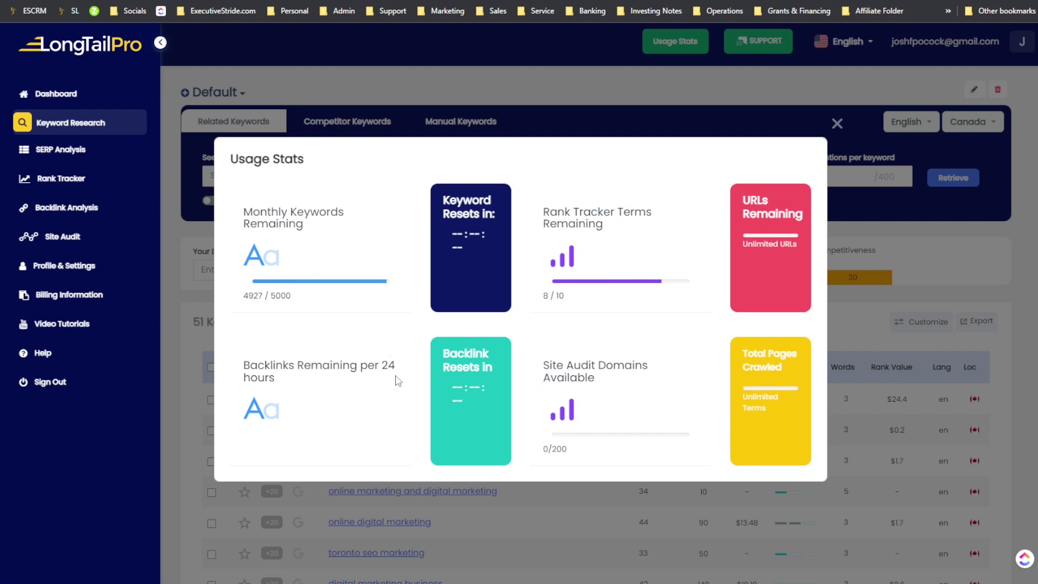
# - Check the monthly keyword and 24-hour backlink allowances in the usage stats, and close the stats
pyautogui.moveTo(397, 380); pyautogui.dragTo(436, 378)
pyautogui.click(287, 292)
pyautogui.moveTo(336, 371)
pyautogui.mouseDown()
pyautogui.moveTo(302, 372)
pyautogui.moveTo(336, 378)
pyautogui.mouseUp()
pyautogui.tripleClick(291, 384)
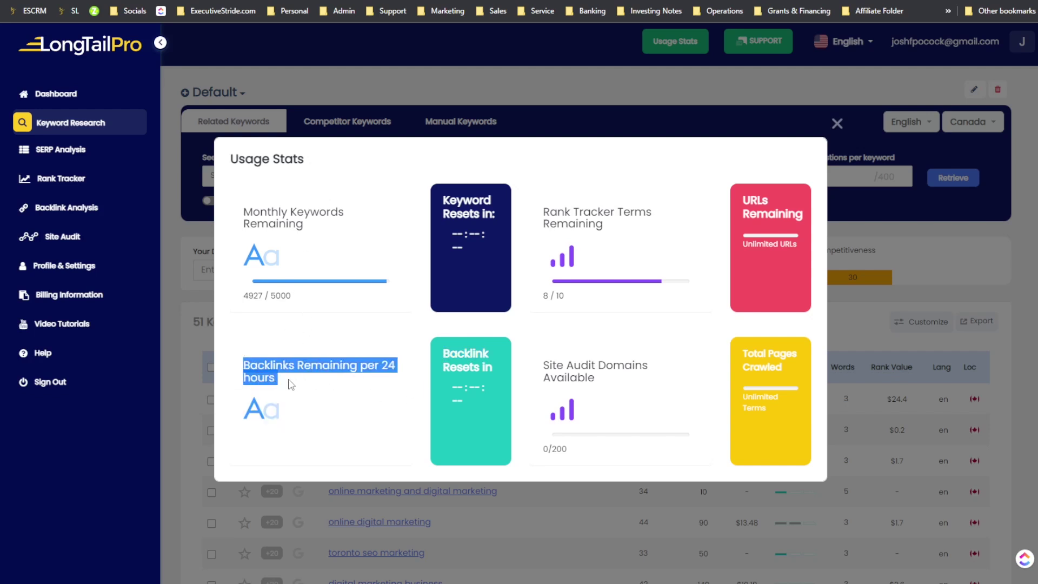
pyautogui.click(389, 380)
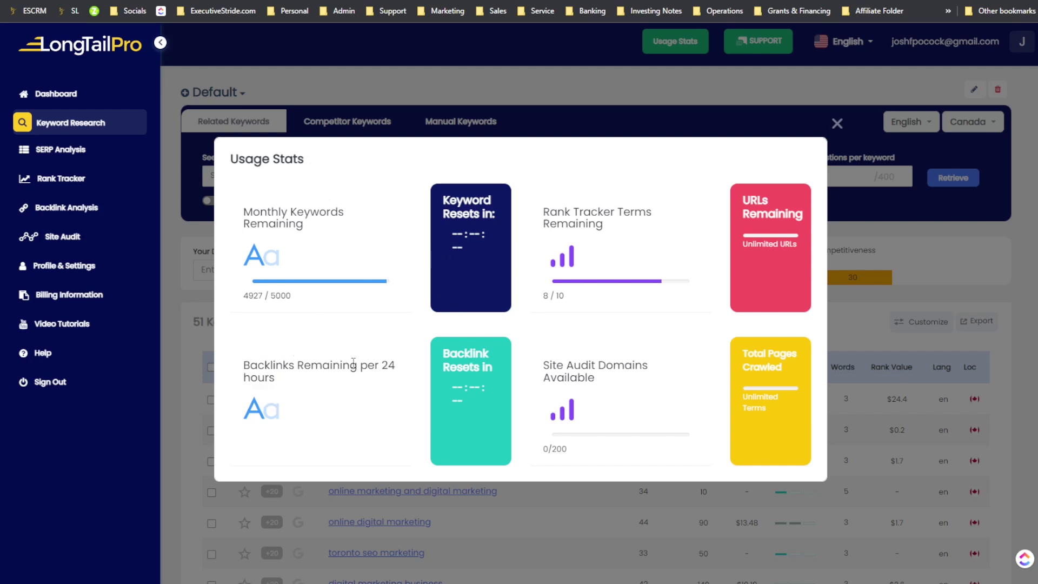
pyautogui.click(835, 130)
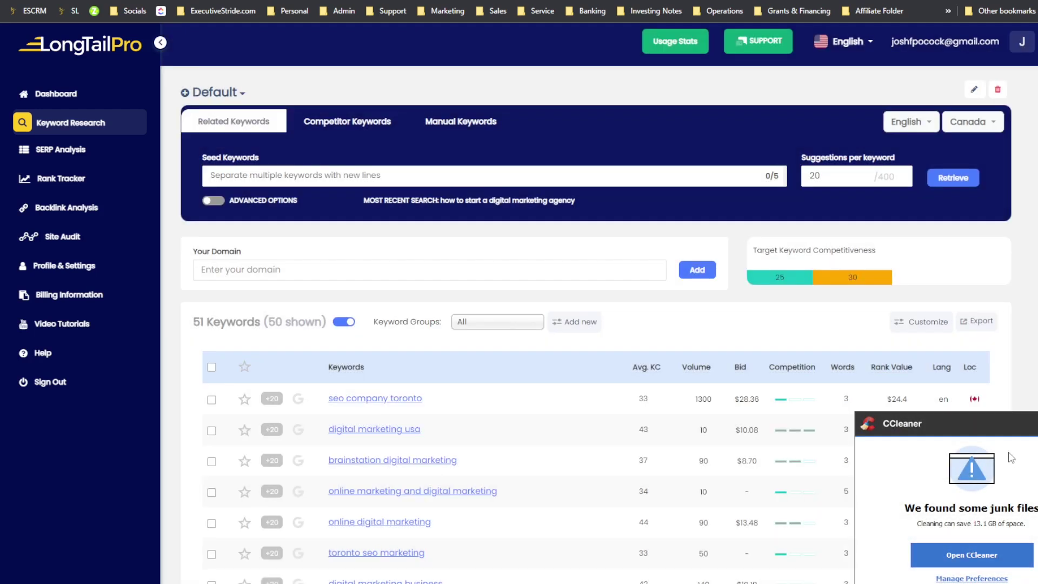
# - Look over the keyword research list and revisit the "digital marketing" SERP analysis down to its last result
pyautogui.scroll(-1, 531, 394)
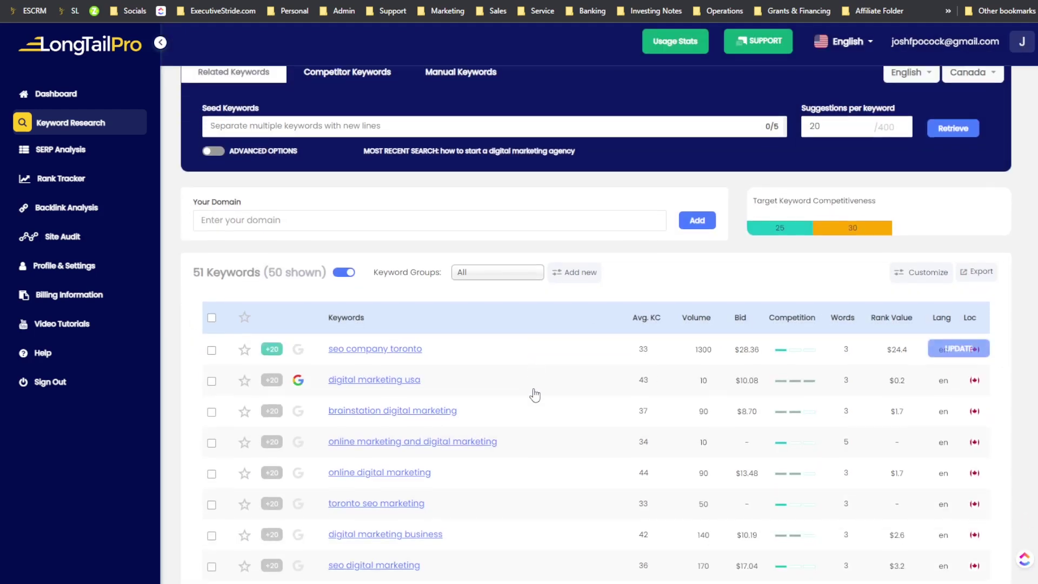
pyautogui.scroll(1, 577, 352)
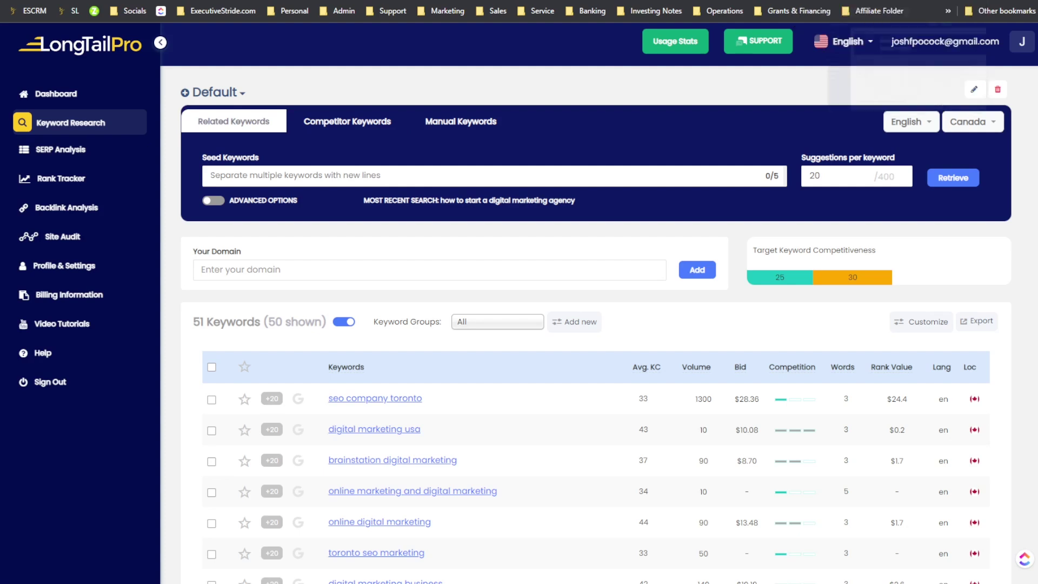
pyautogui.click(859, 0)
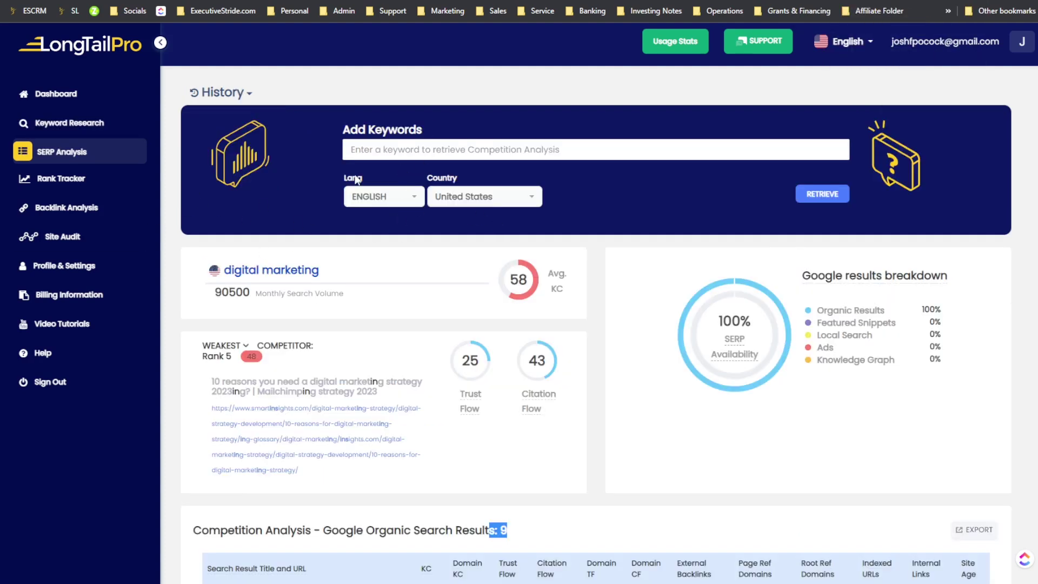
pyautogui.scroll(-1, 392, 210)
pyautogui.scroll(-9, 667, 215)
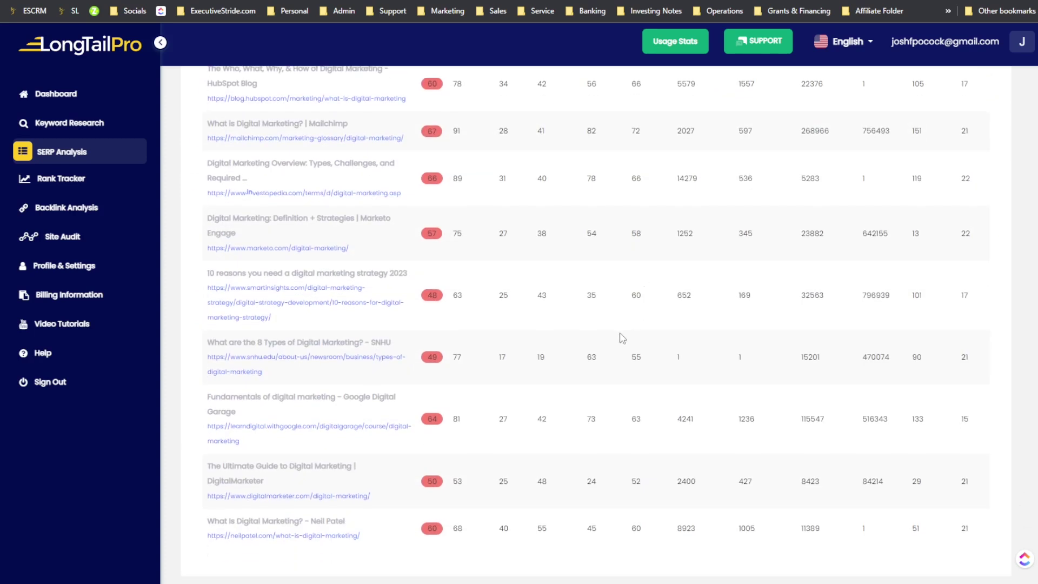
pyautogui.scroll(10, 628, 327)
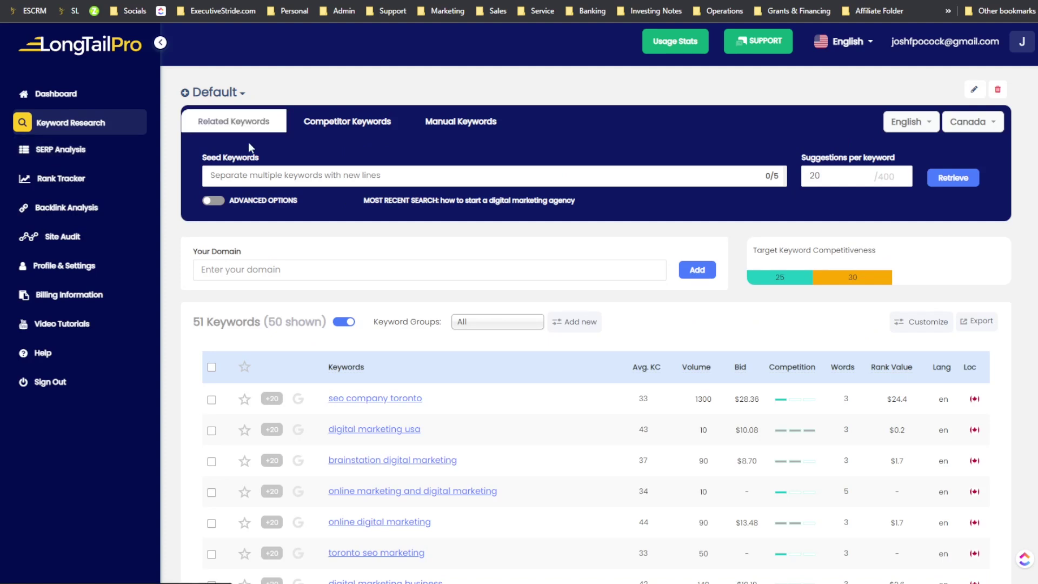
# - In Keyword Research, add and copy the seed keyword "how to start a marketing agency" and turn on the advanced options
pyautogui.click(281, 176)
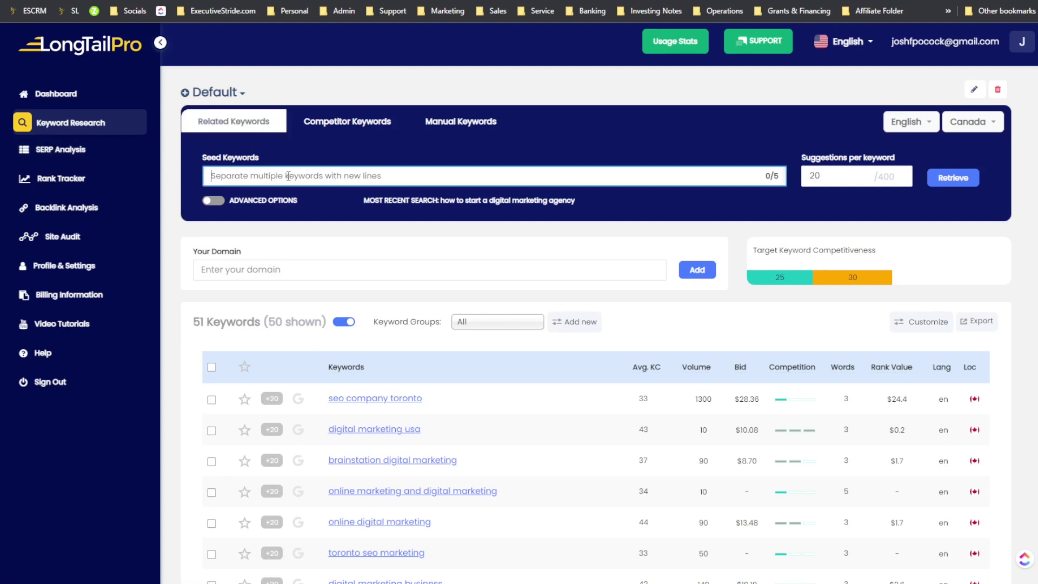
pyautogui.write('how to start a marketing agency')
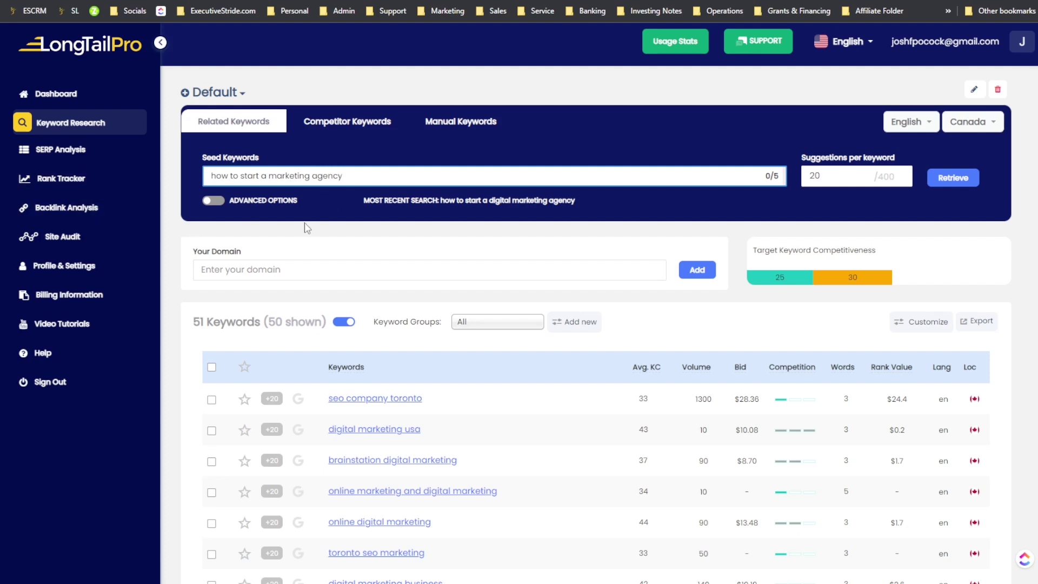
pyautogui.hotkey('ctrl', 'a')
pyautogui.hotkey('ctrl', 'c')
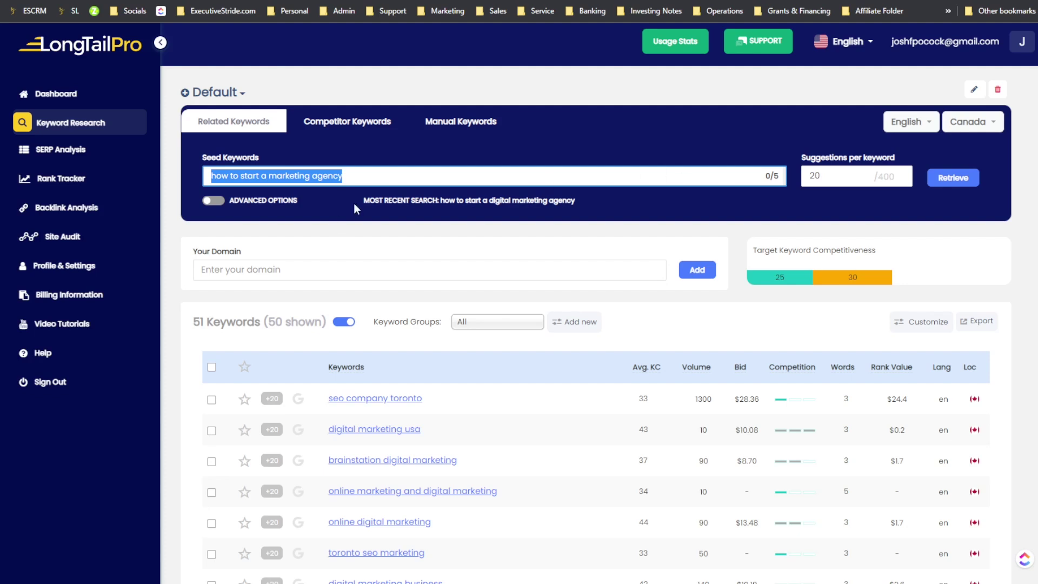
pyautogui.click(286, 200)
pyautogui.click(479, 180)
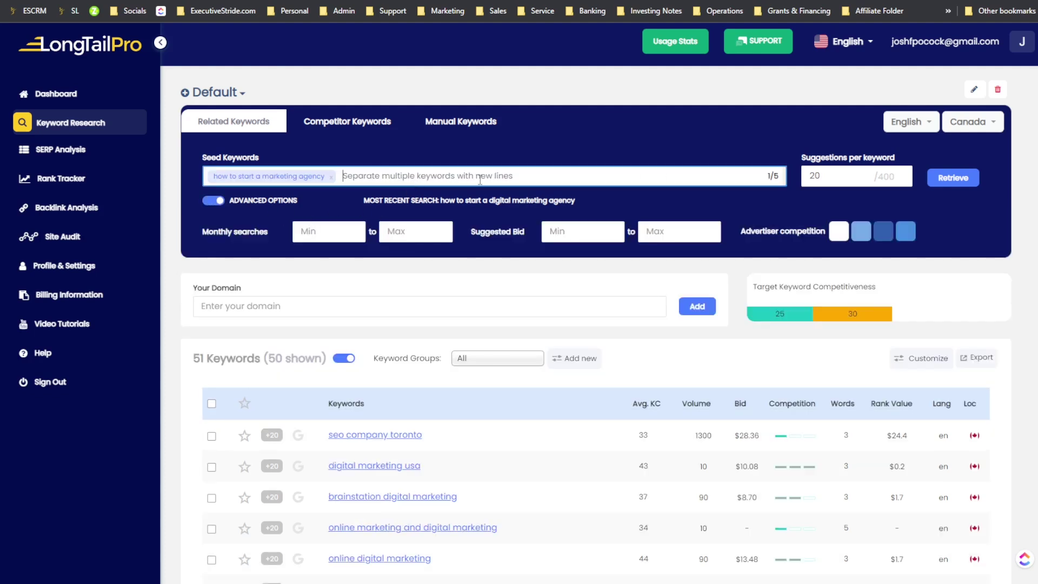
# - Set the suggestions per keyword to 10, retrieve related keywords, and read the notice above the keyword table
pyautogui.doubleClick(814, 176)
pyautogui.write('10')
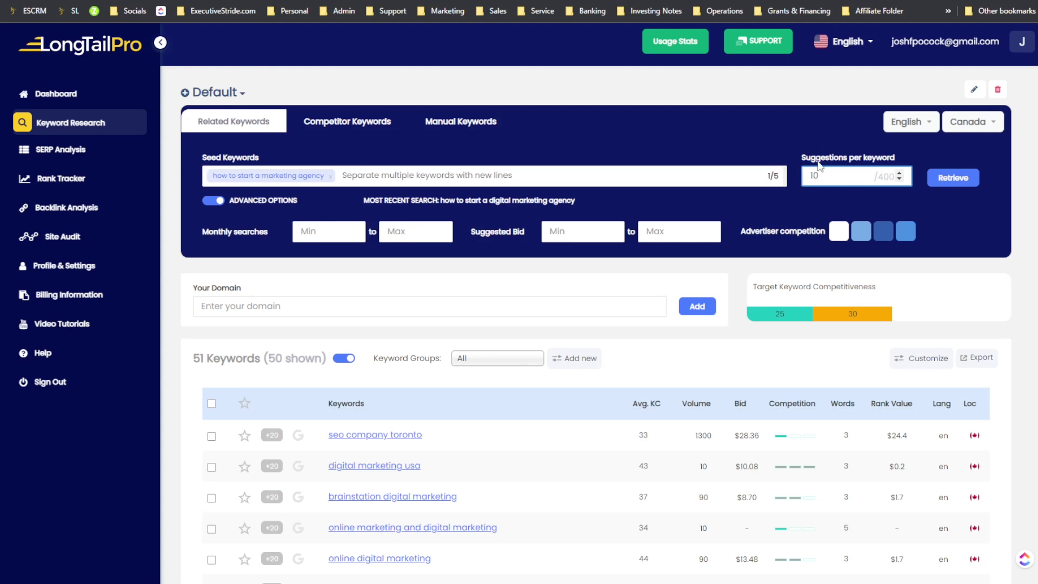
pyautogui.click(962, 178)
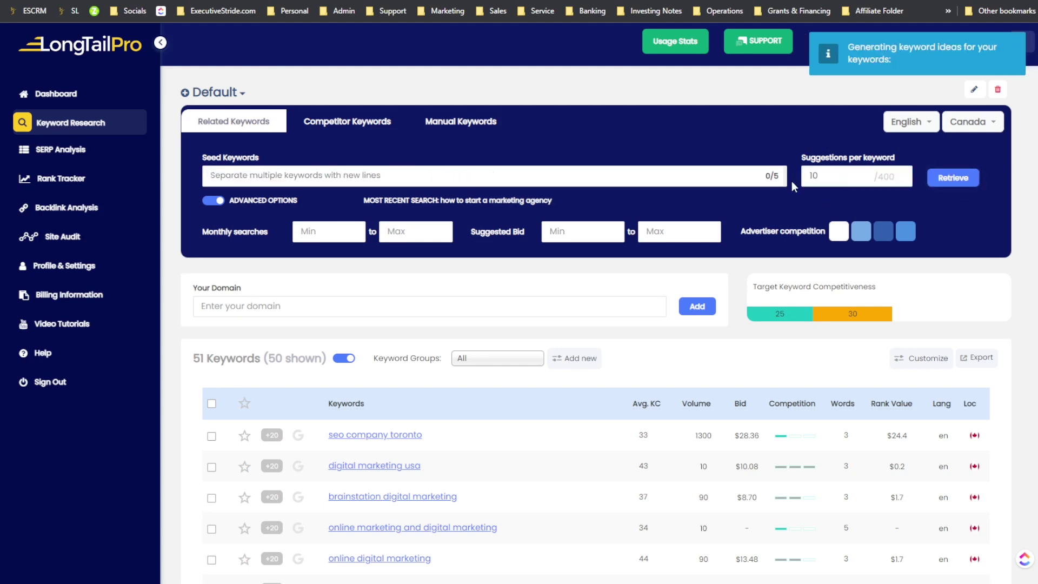
pyautogui.moveTo(276, 402); pyautogui.dragTo(352, 403)
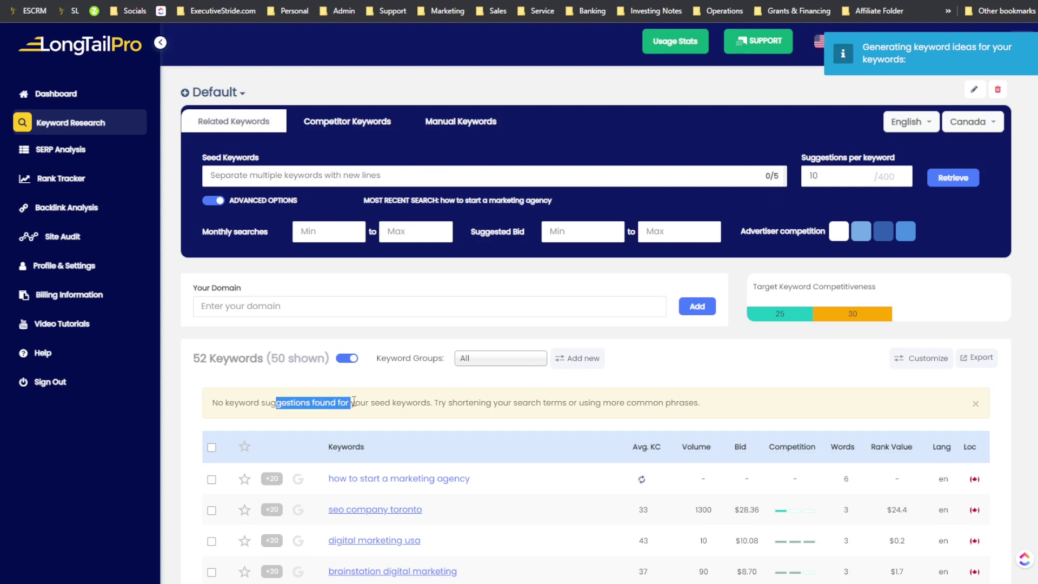
# - Read the rest of the notice above the keyword table and look through the Default project's keyword list
pyautogui.scroll(-2, 368, 390)
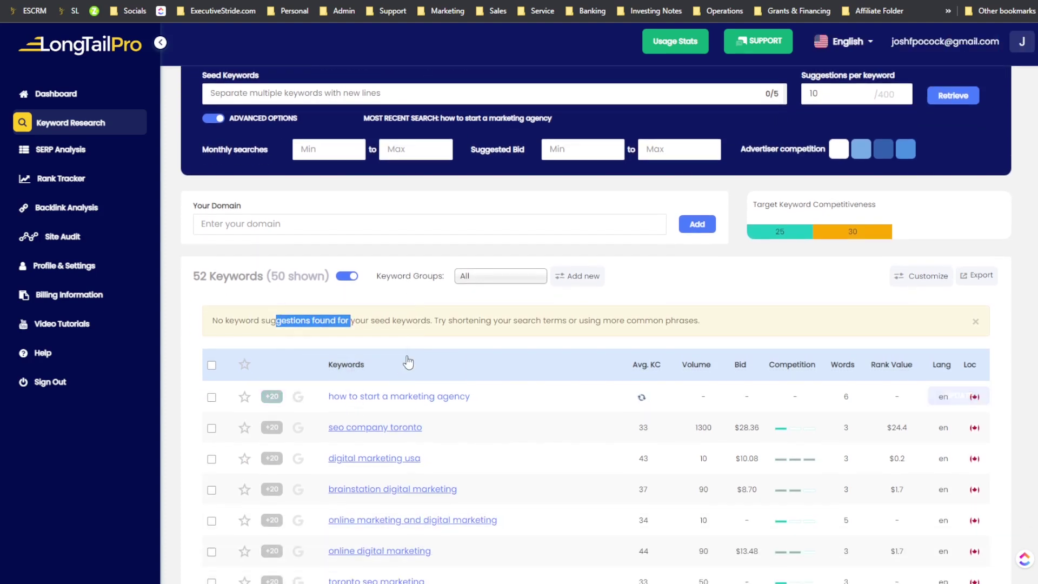
pyautogui.click(413, 324)
pyautogui.moveTo(441, 321); pyautogui.dragTo(550, 321)
pyautogui.scroll(-2, 373, 338)
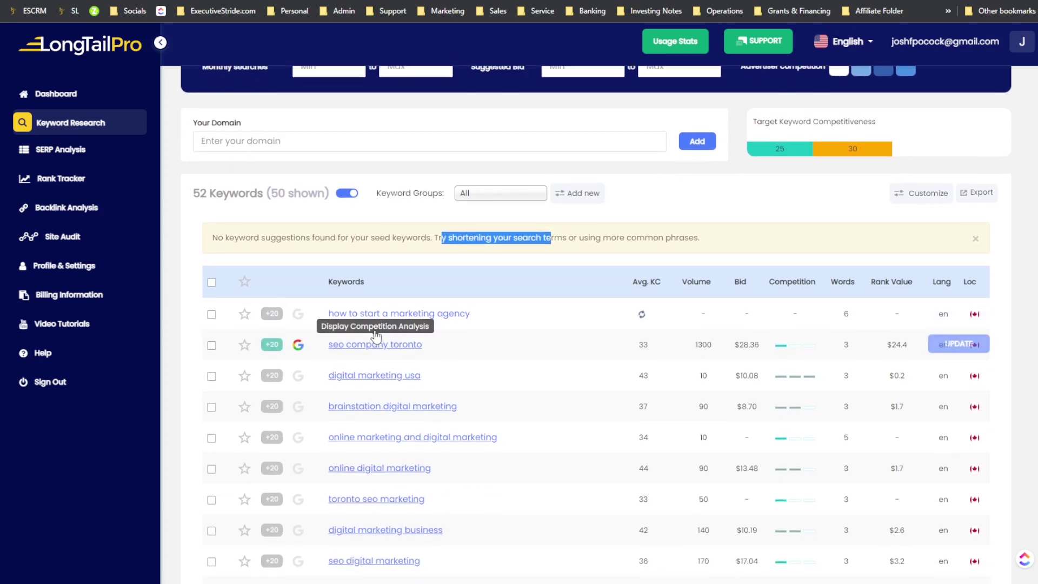
pyautogui.scroll(-3, 373, 343)
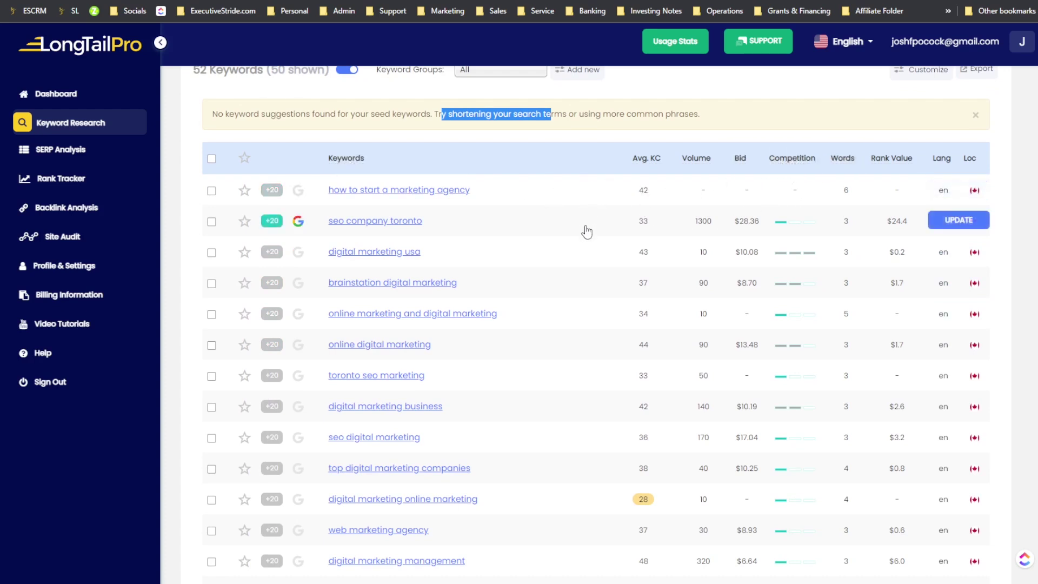
pyautogui.scroll(-6, 584, 229)
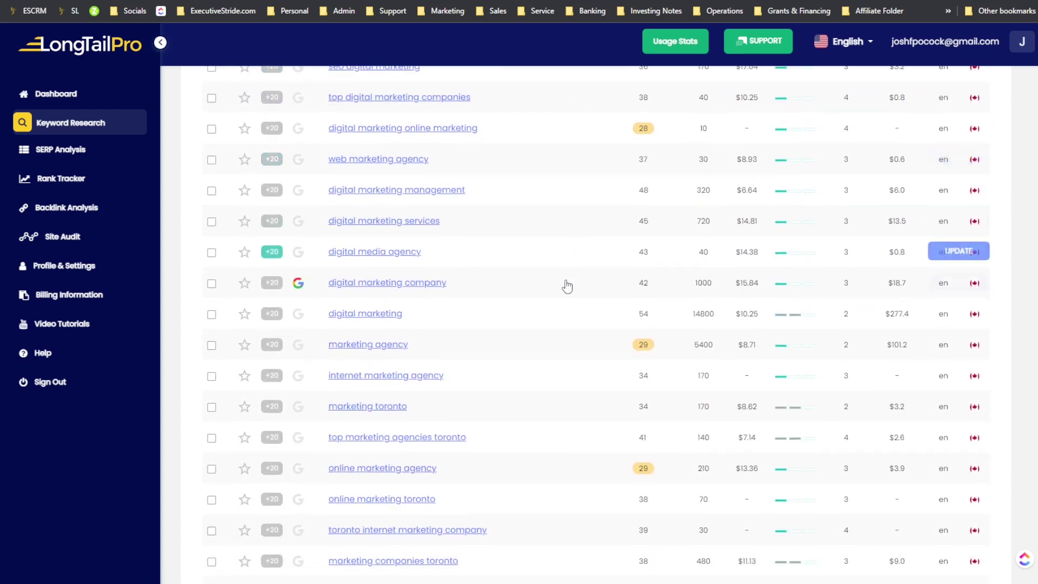
# - Switch to the Test project and delete all of its keywords
pyautogui.scroll(10, 566, 274)
pyautogui.click(227, 98)
pyautogui.click(227, 196)
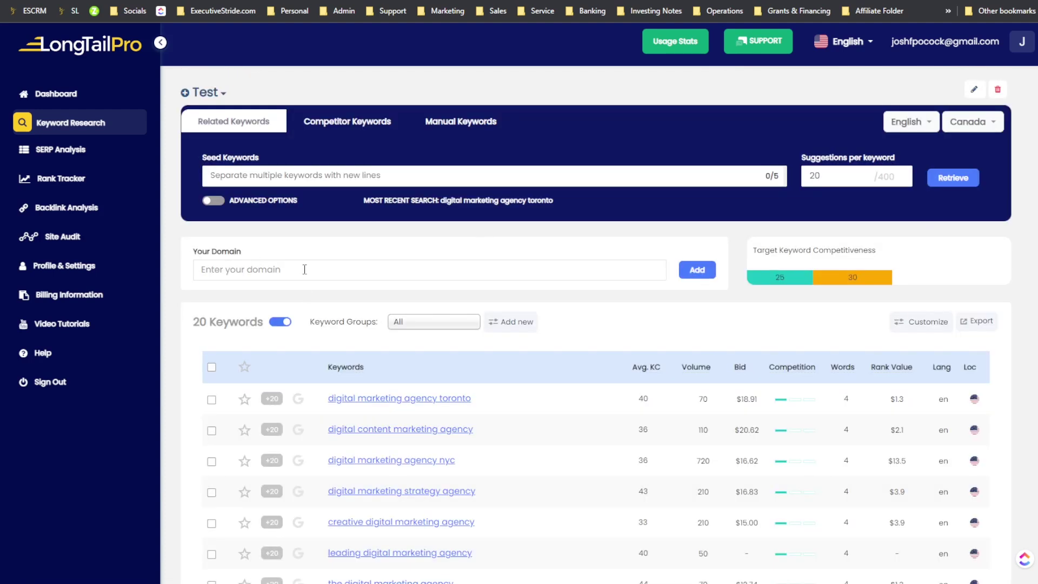
pyautogui.click(212, 367)
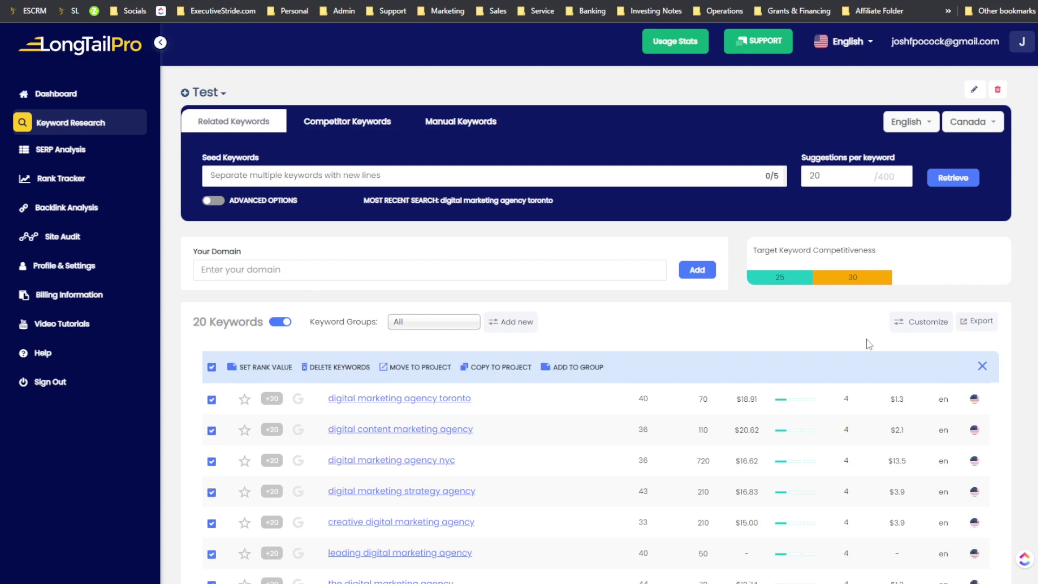
pyautogui.click(340, 367)
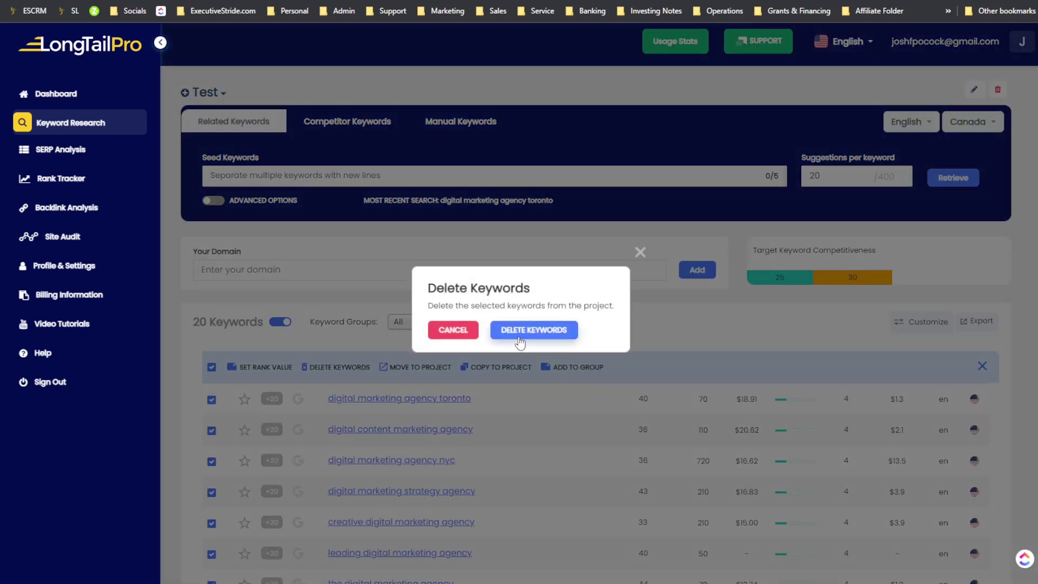
pyautogui.click(533, 330)
# - Add executivestride.com as the Test project's domain and examine its keyword competitiveness, backlink, Trust Flow and Citation Flow metrics
pyautogui.click(581, 61)
pyautogui.click(318, 268)
pyautogui.hotkey('ctrl', 'v')
pyautogui.hotkey('ctrl', 'z')
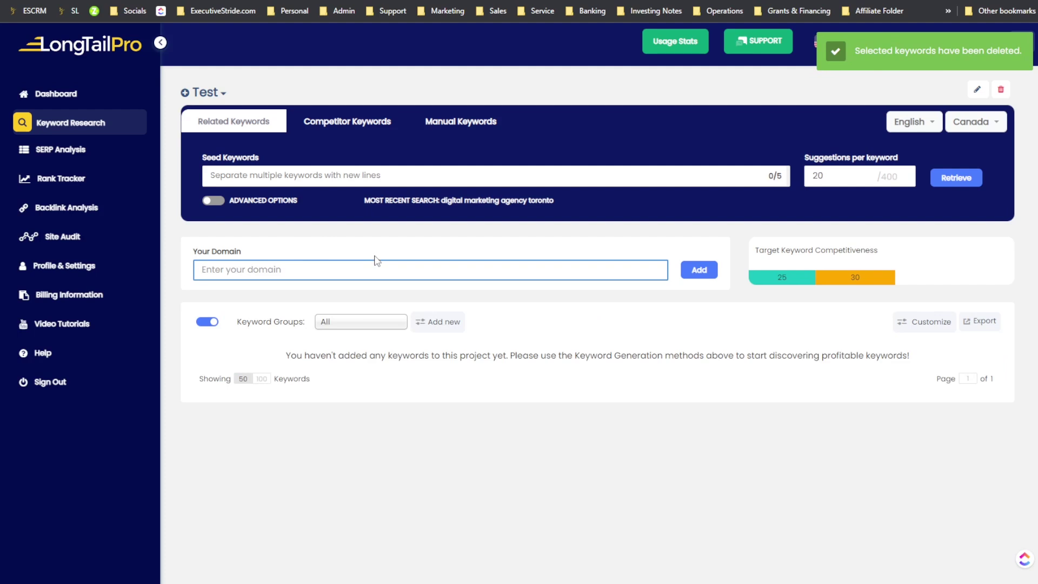
pyautogui.write('e')
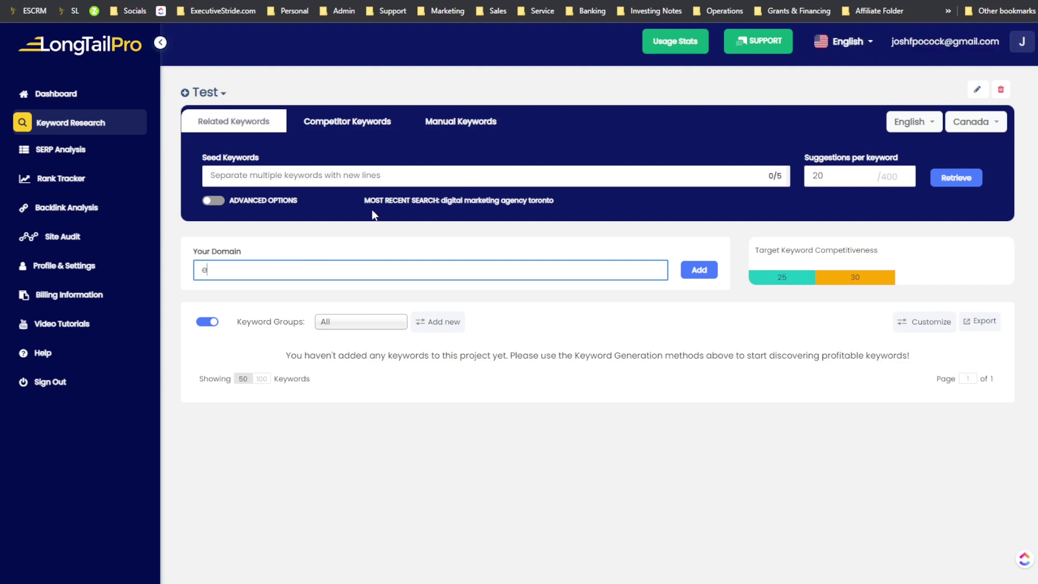
pyautogui.write('xecutivestride.com')
pyautogui.click(698, 269)
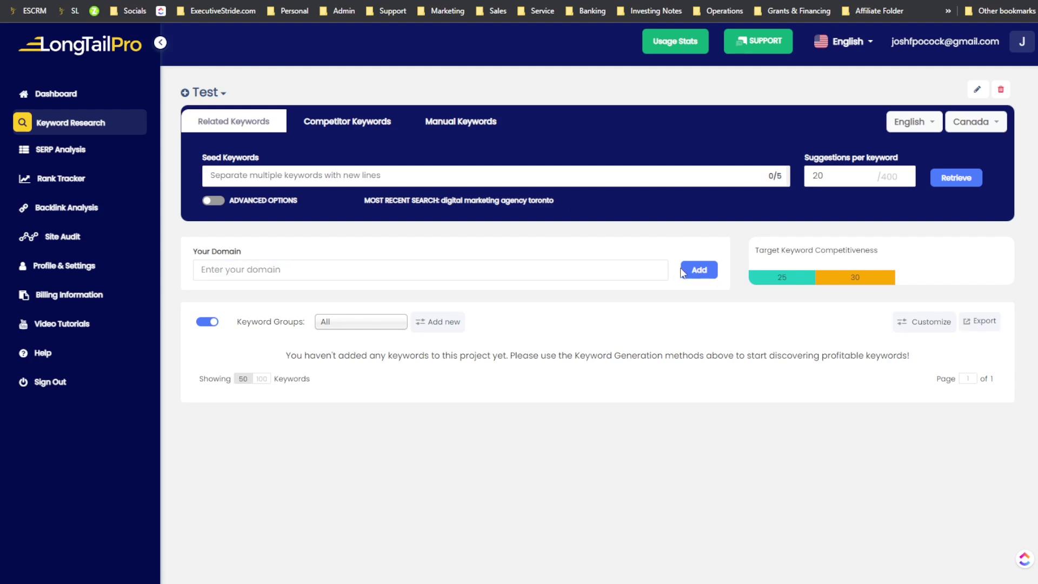
pyautogui.moveTo(570, 270)
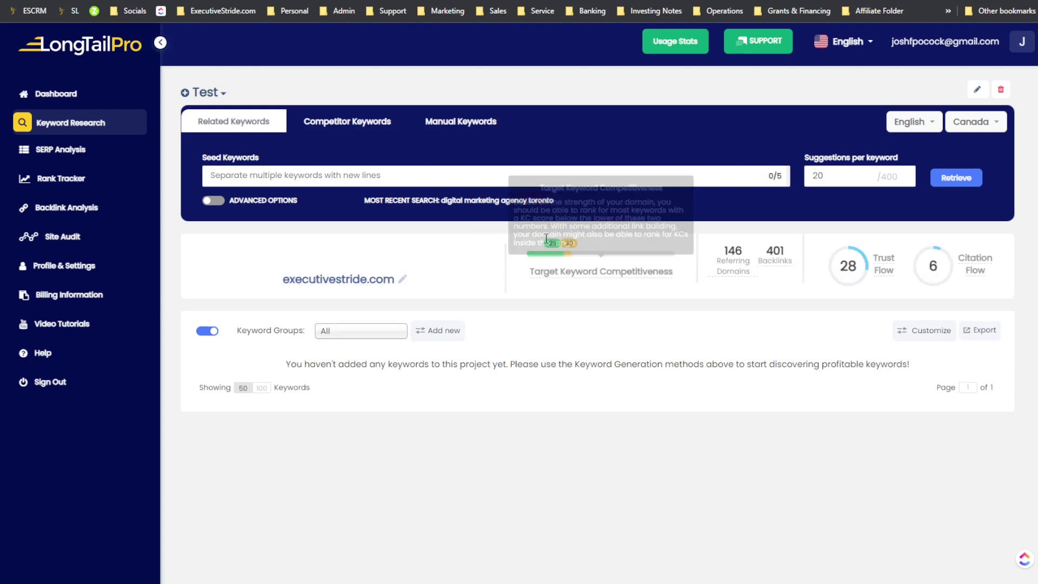
pyautogui.moveTo(889, 281)
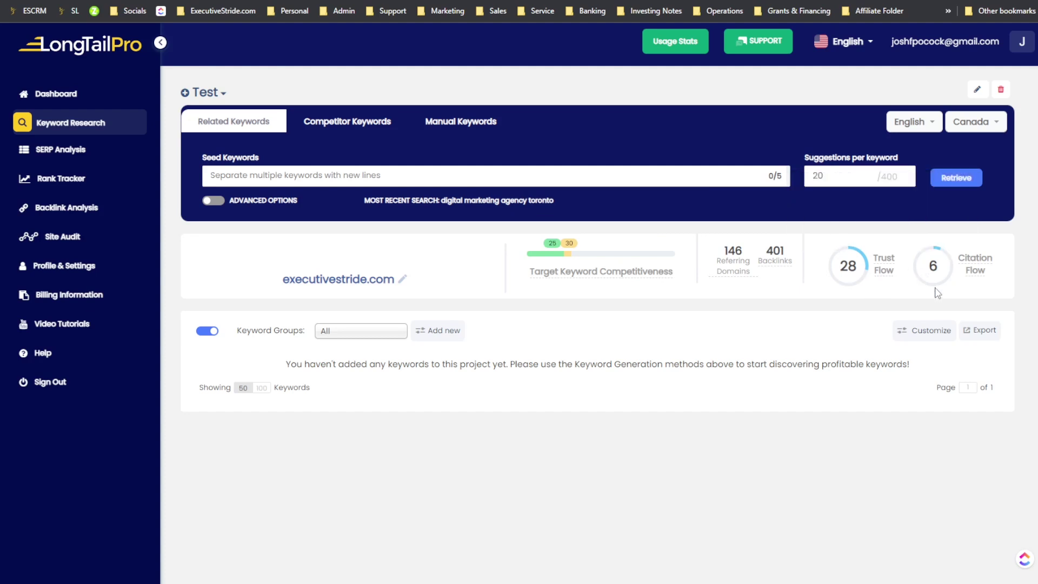
pyautogui.moveTo(775, 269)
# - Retrieve related keywords for the copied seed keyword "how to start a marketing agency" with 20 suggestions per keyword
pyautogui.click(497, 173)
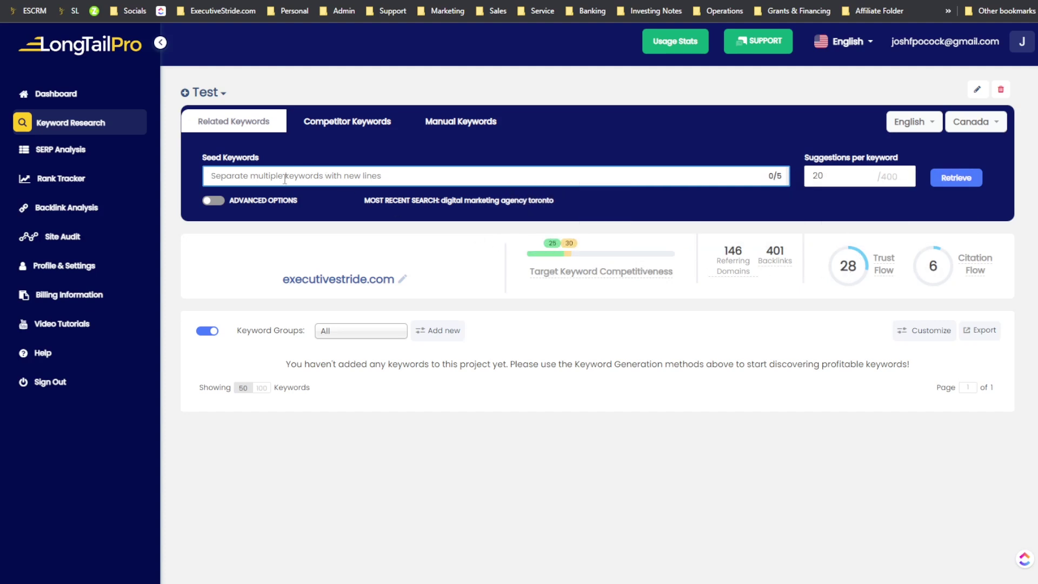
pyautogui.hotkey('ctrl', 'v')
pyautogui.press('Return')
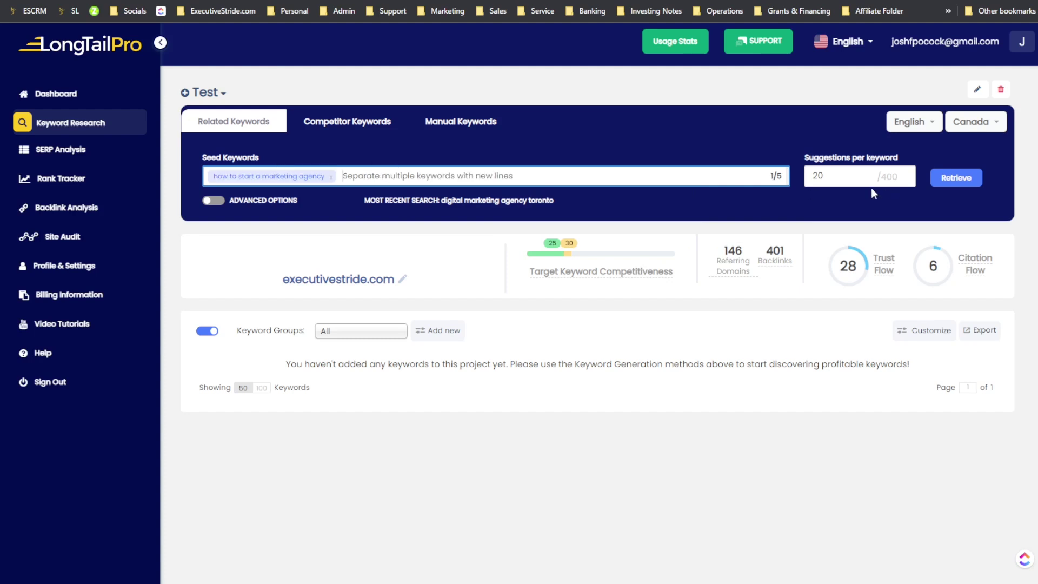
pyautogui.click(846, 177)
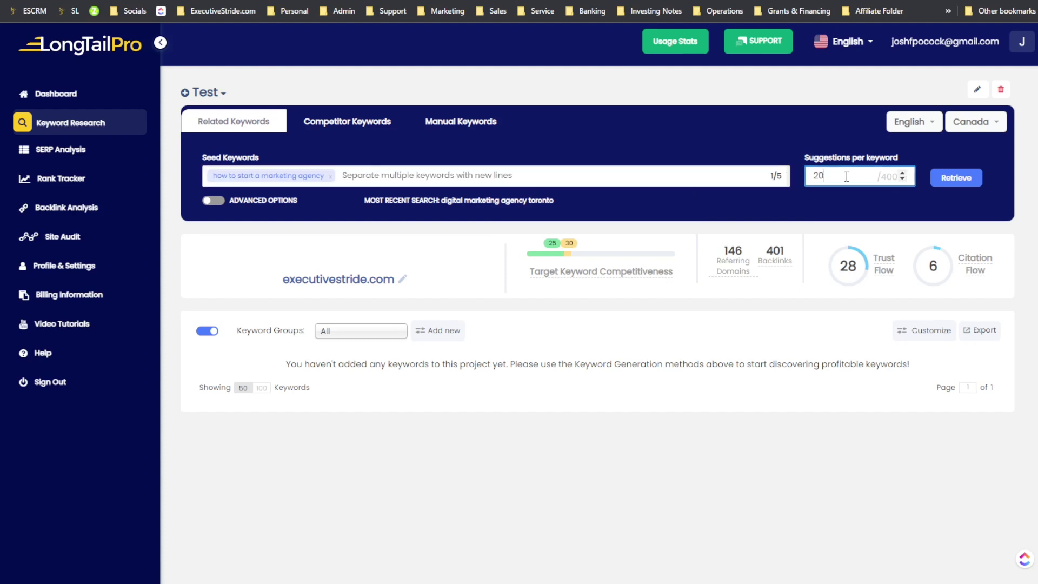
pyautogui.click(956, 178)
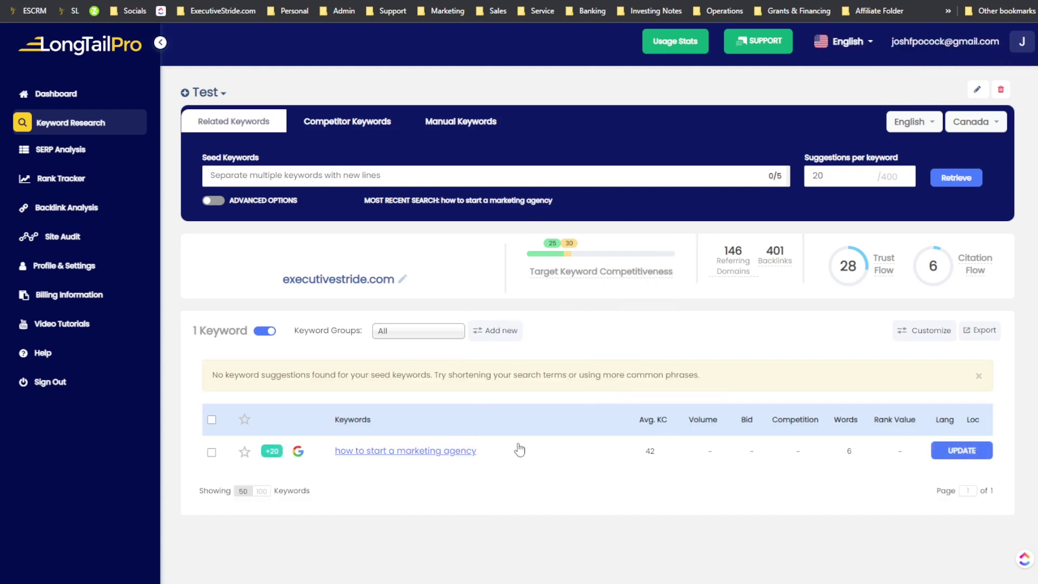
# - Add the seed keyword "how to start a marketing agency" again and set the search country to United States
pyautogui.click(442, 177)
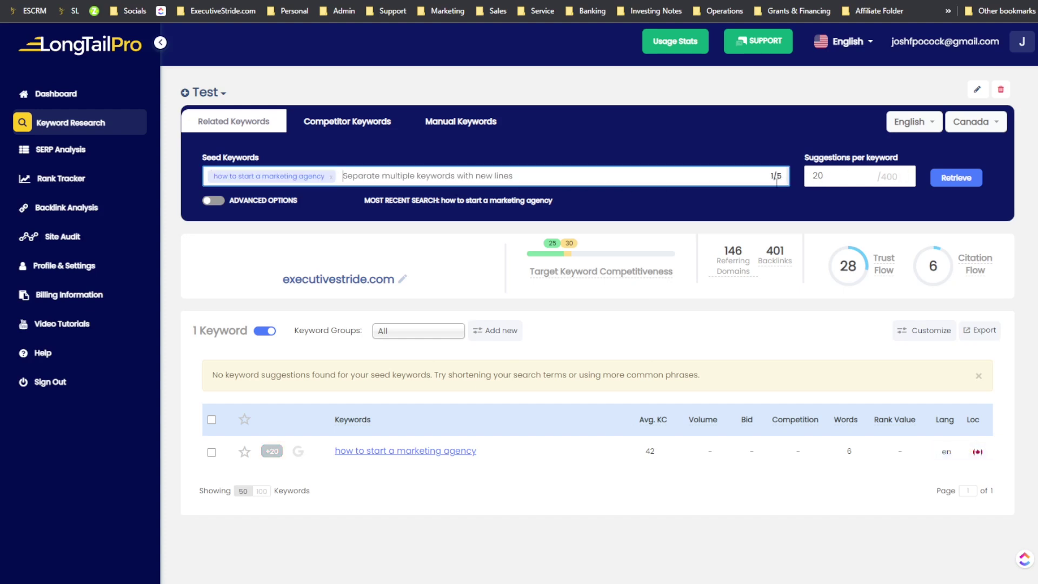
pyautogui.click(986, 129)
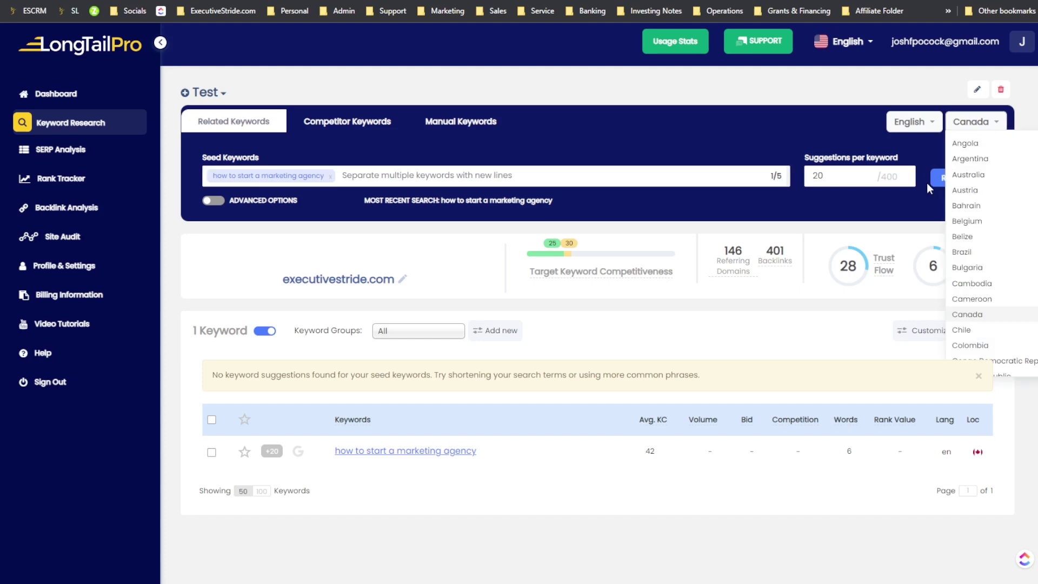
pyautogui.scroll(-5, 982, 270)
pyautogui.scroll(-5, 974, 301)
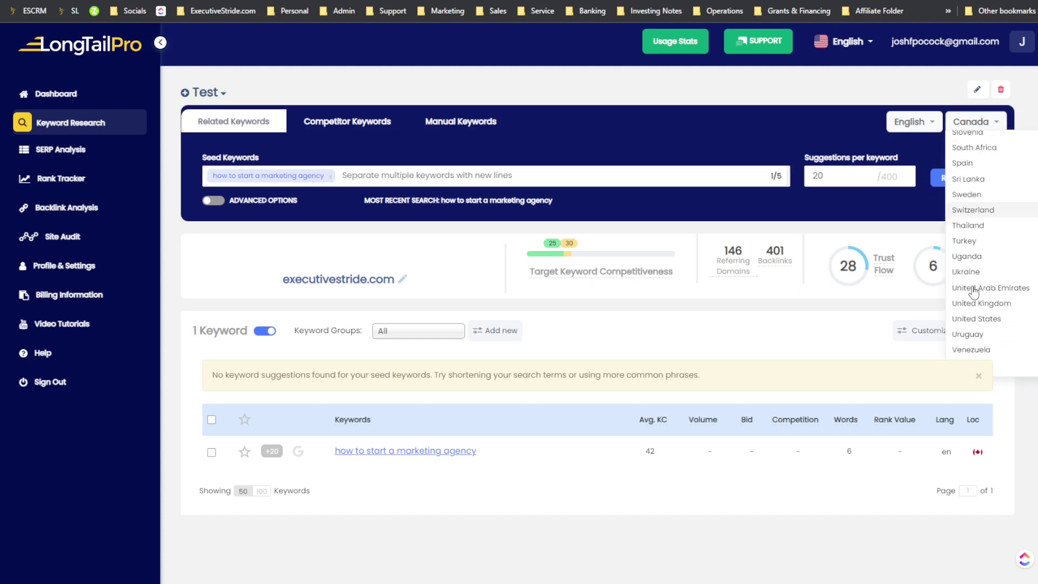
pyautogui.click(971, 318)
# - Add "starting a digital marketing firm" as a second seed keyword
pyautogui.click(729, 174)
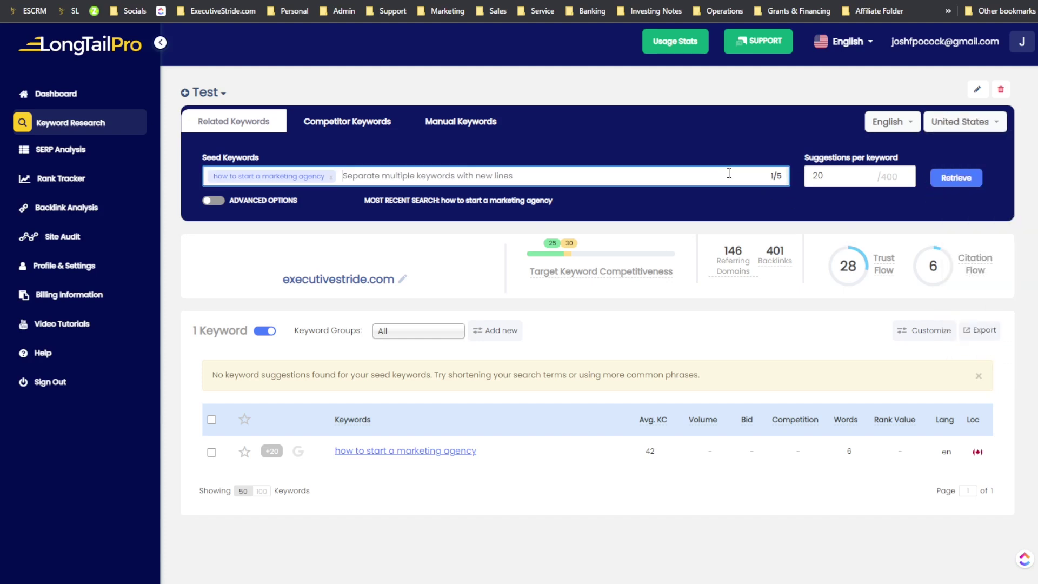
pyautogui.write('h')
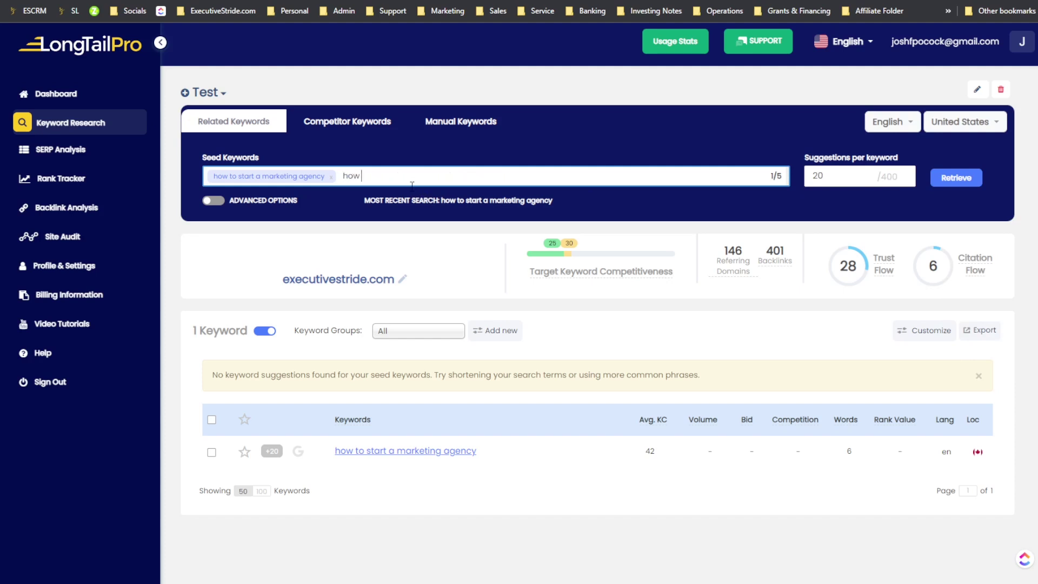
pyautogui.write('ow')
pyautogui.press('BackSpace')
pyautogui.press('BackSpace')
pyautogui.press('BackSpace')
pyautogui.write('starting a digital marketing firm')
pyautogui.press('Return')
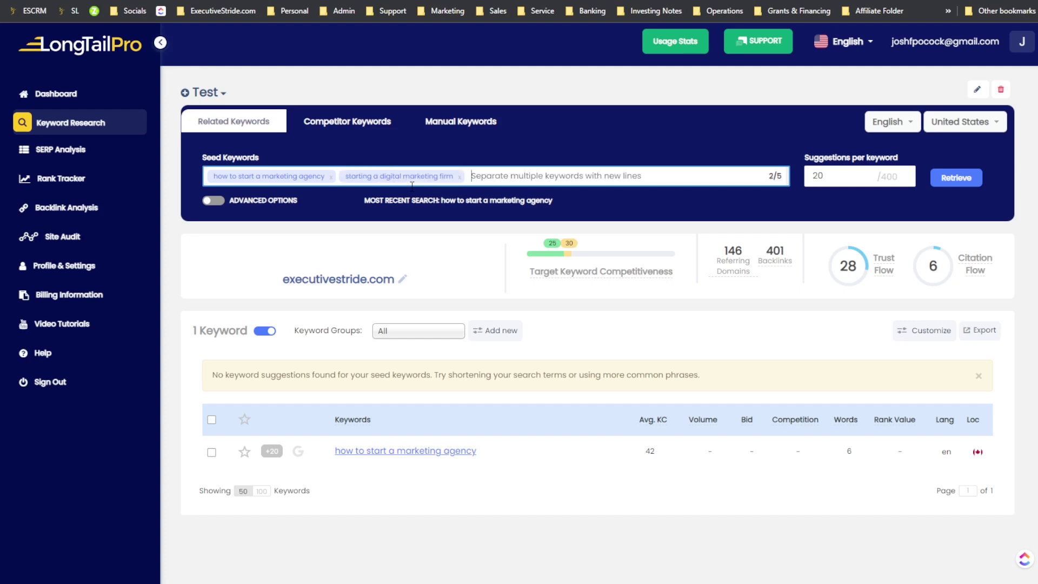
# - Add the seed keywords "start a marketing company" and "social media marketing agency for beginners"
pyautogui.write('start a')
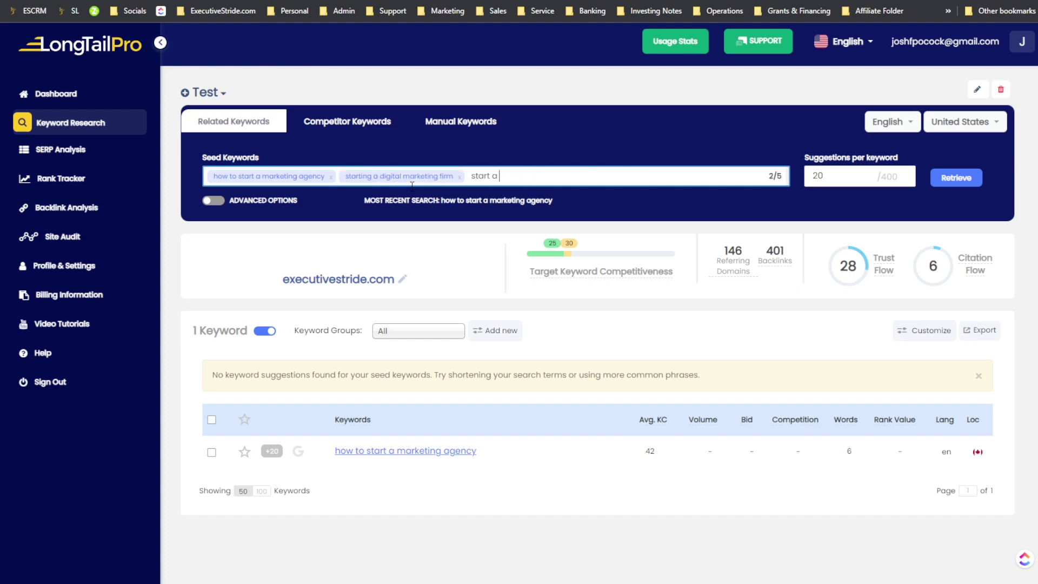
pyautogui.write(' marketing companuy')
pyautogui.press('Return')
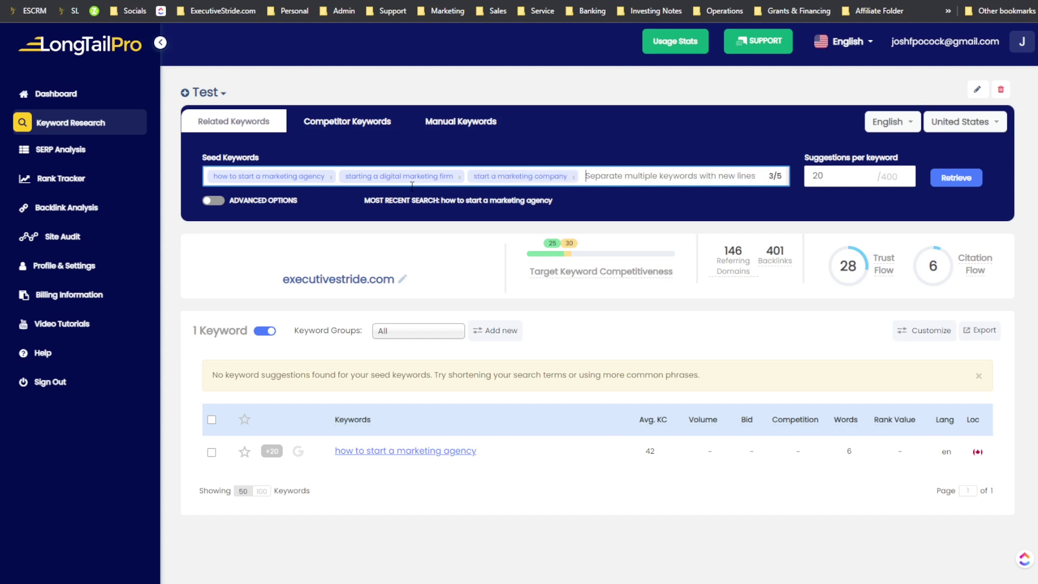
pyautogui.write('social m')
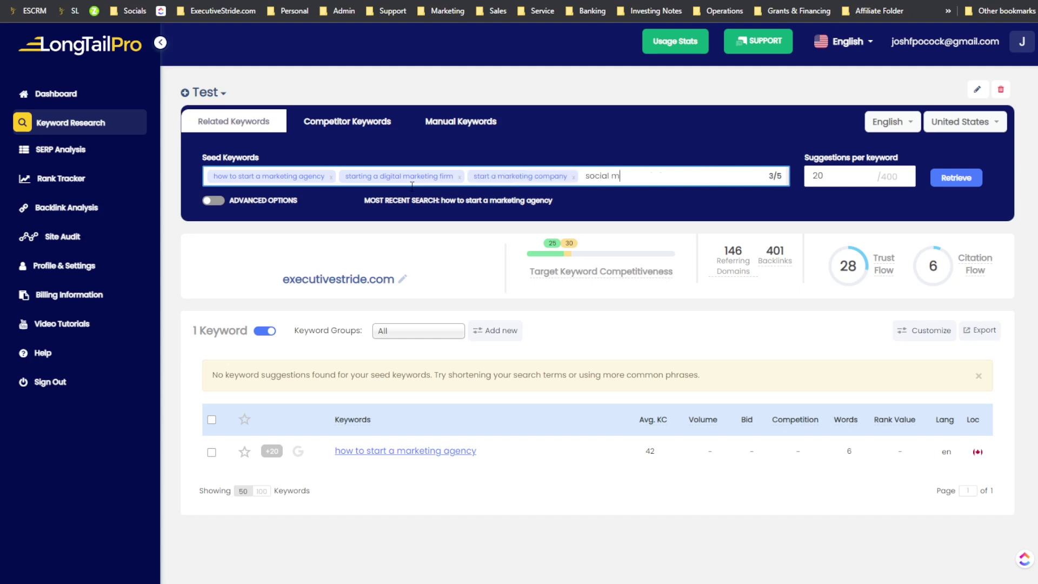
pyautogui.write('edia marketing agency for beginners')
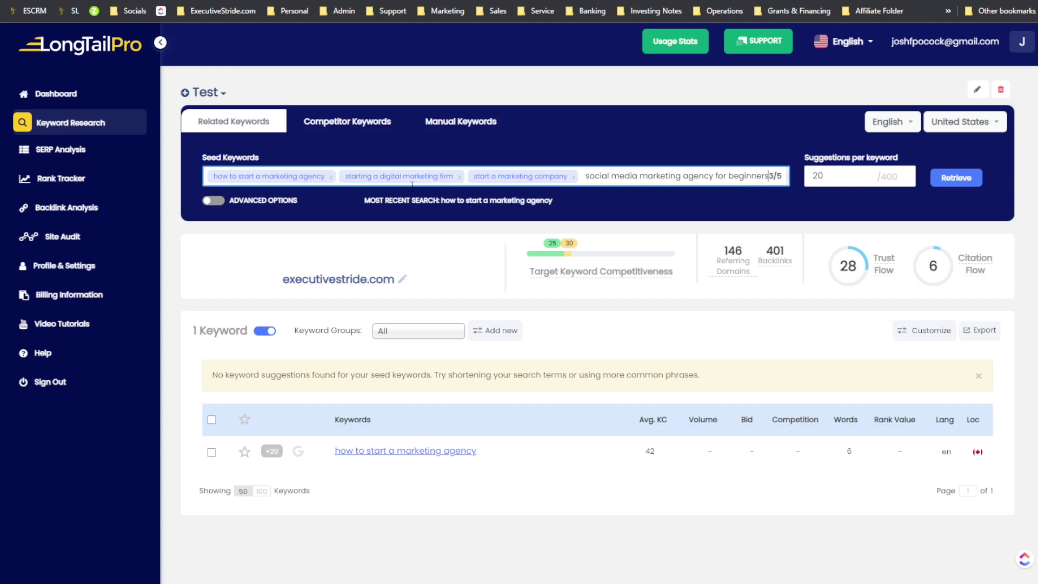
pyautogui.press('Return')
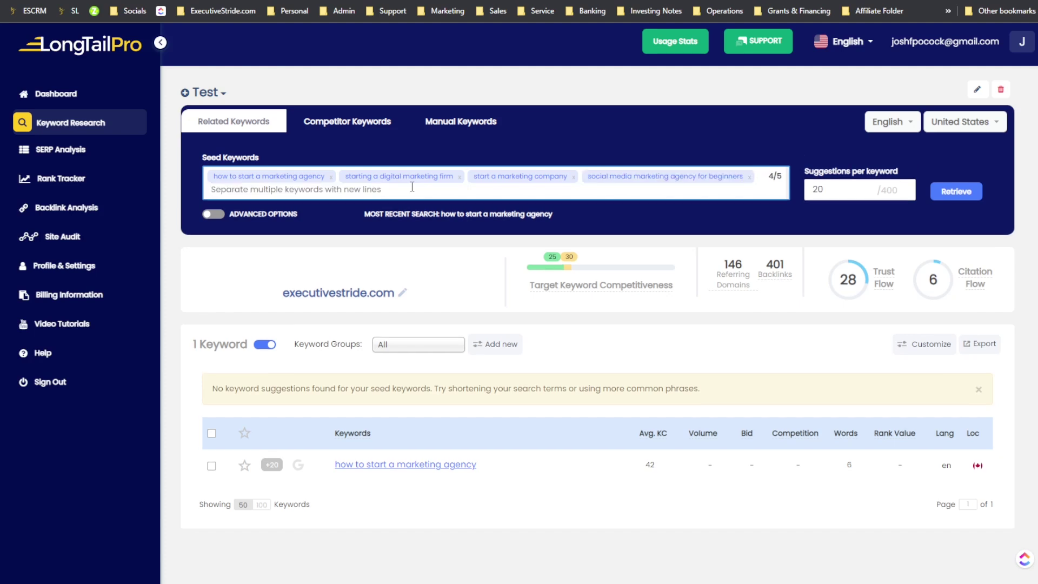
# - Retrieve related keywords for the four seed keywords and review the notice and the keyword table
pyautogui.click(956, 192)
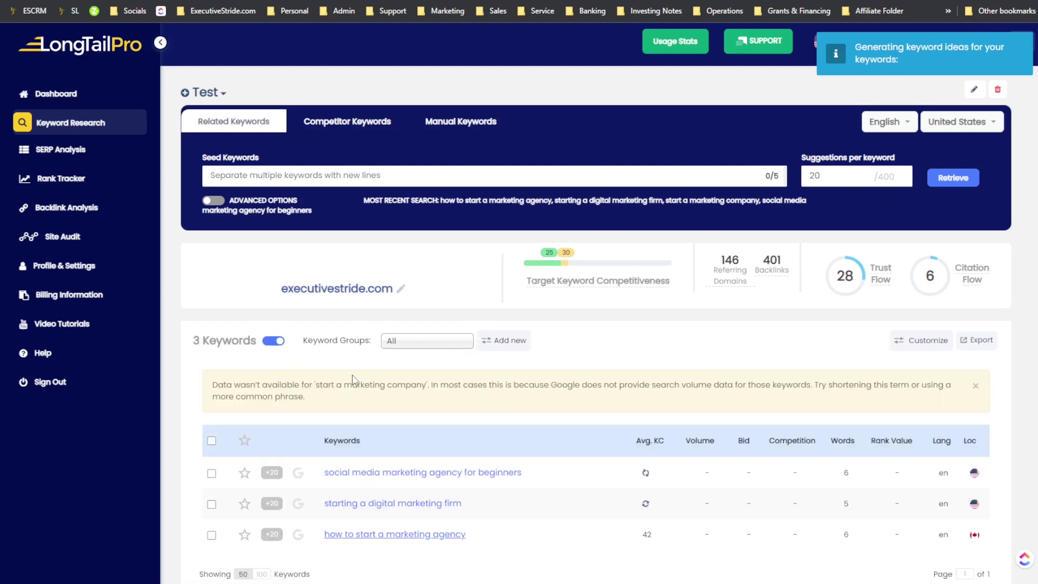
pyautogui.scroll(-1, 447, 415)
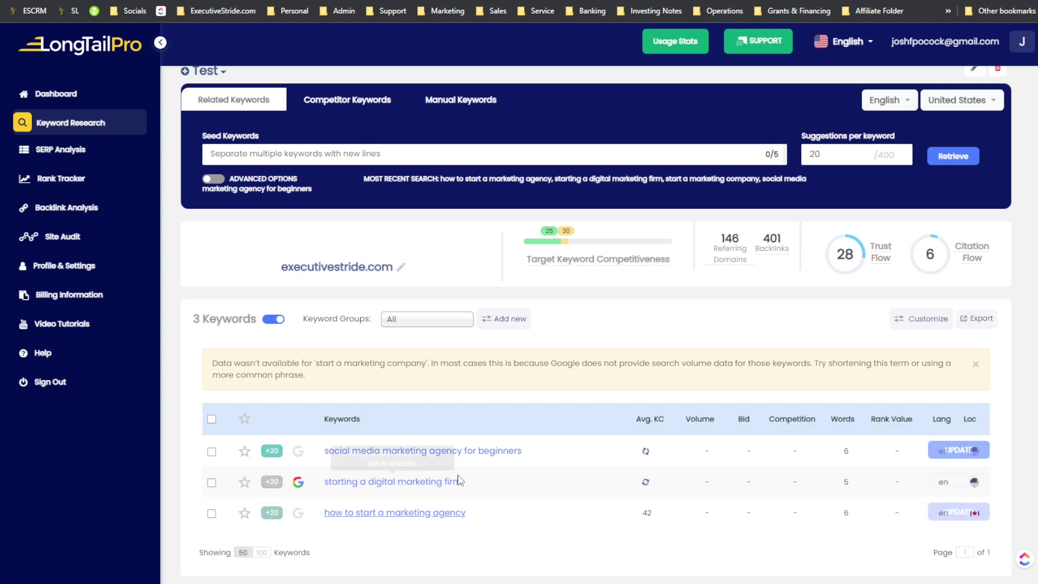
pyautogui.scroll(1, 443, 465)
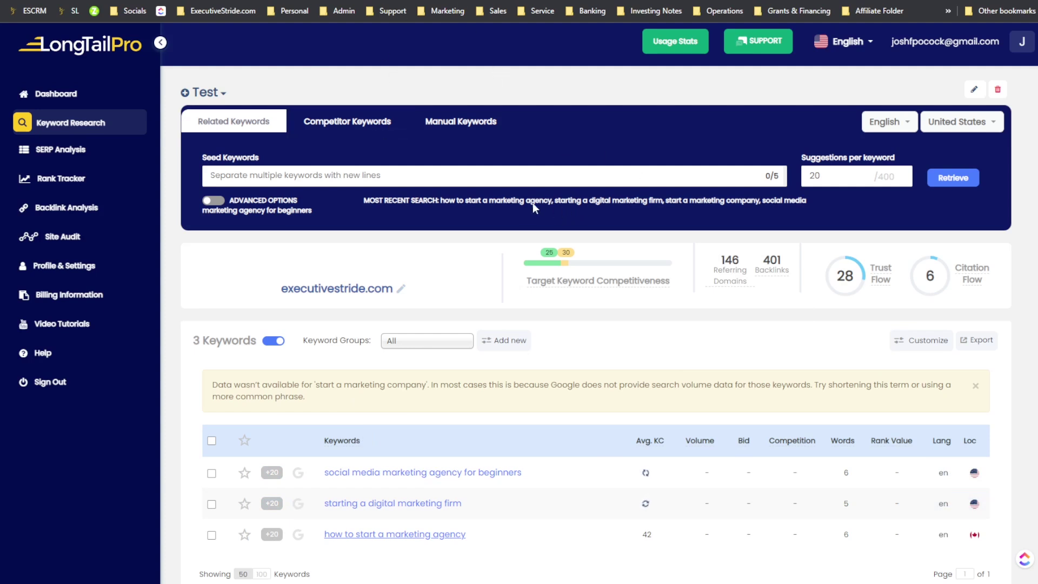
pyautogui.click(472, 127)
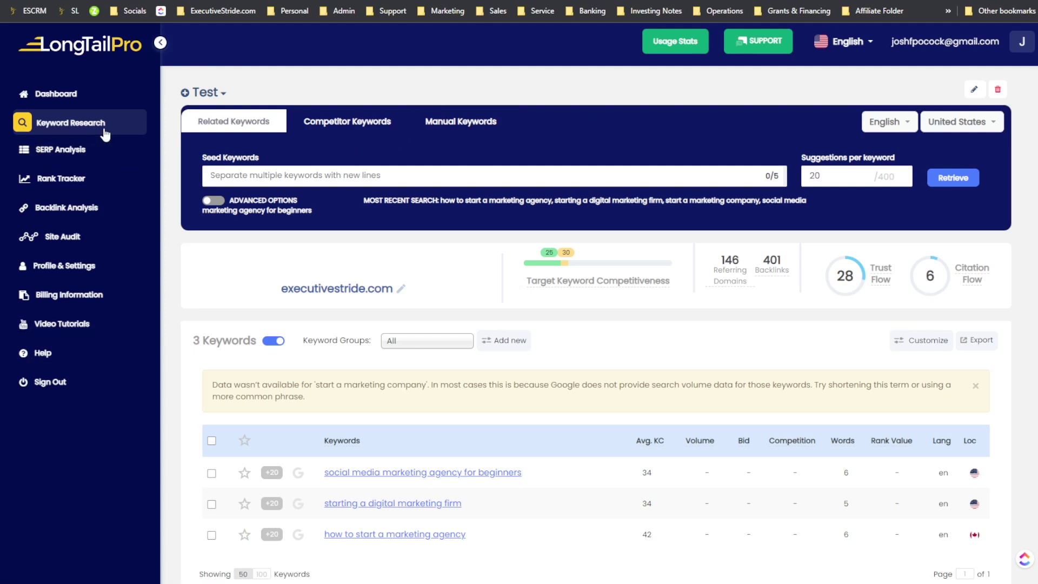
# - Revisit the SERP Analysis page and look over the Rank Tracker's tracked keywords and its Add Keywords field
pyautogui.click(60, 152)
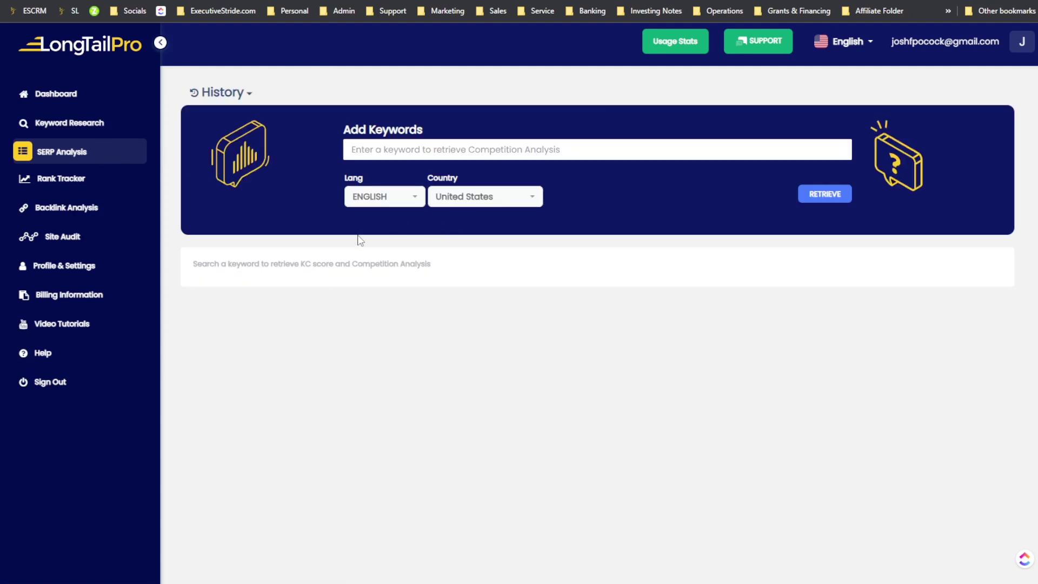
pyautogui.click(63, 183)
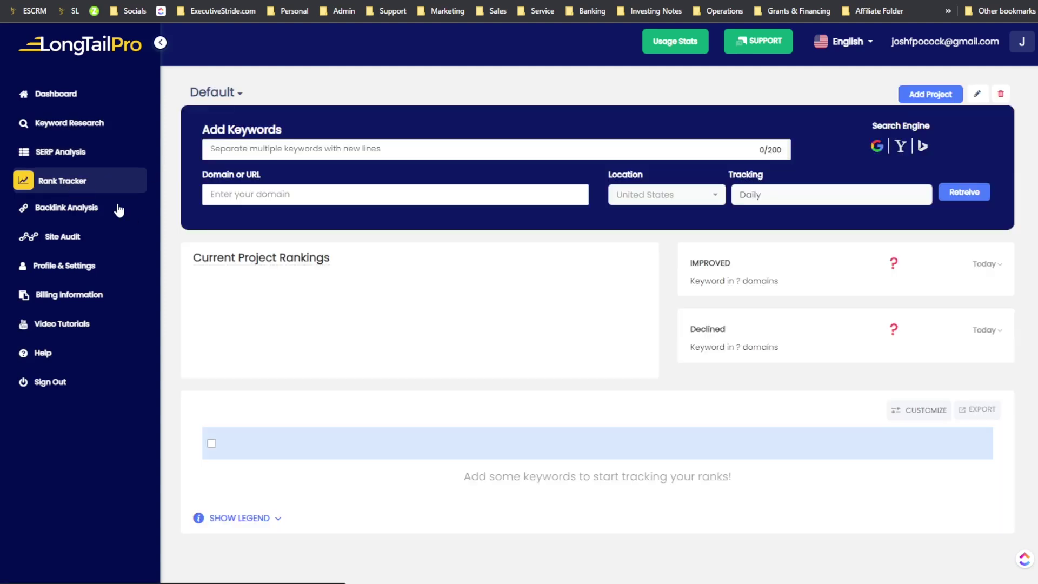
pyautogui.click(68, 213)
pyautogui.click(81, 179)
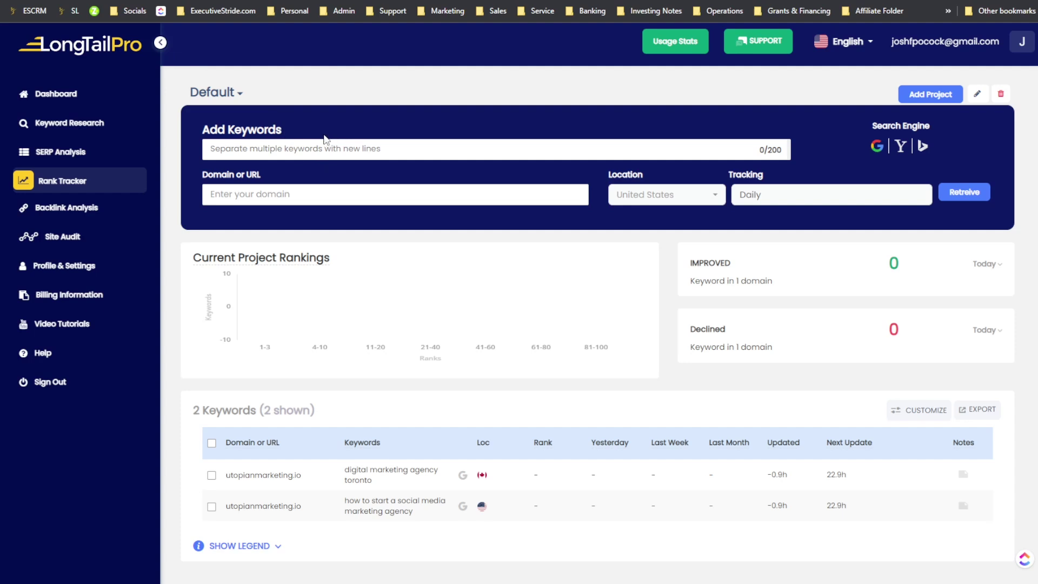
pyautogui.moveTo(234, 130); pyautogui.dragTo(291, 135)
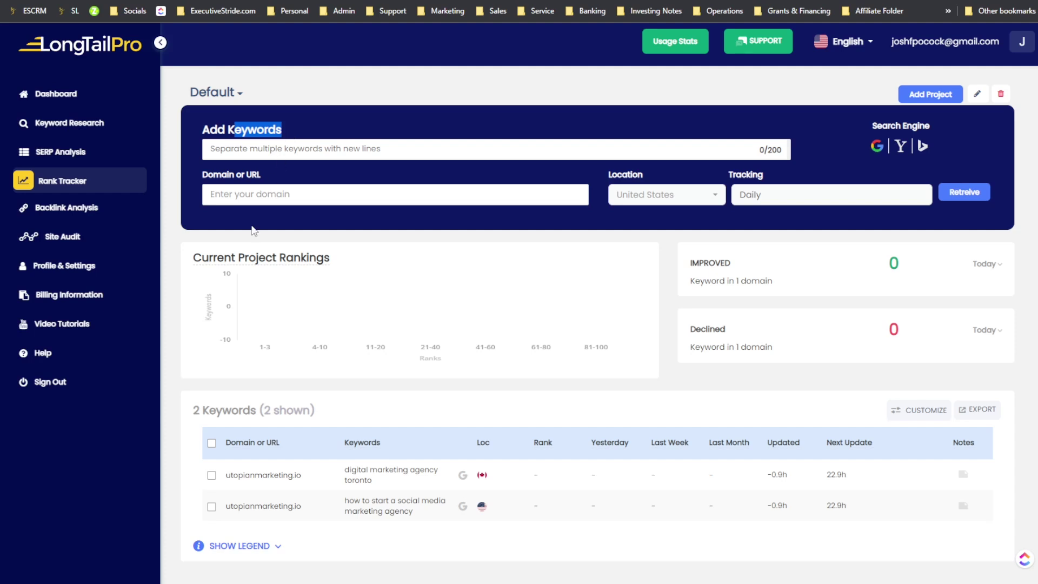
pyautogui.click(238, 150)
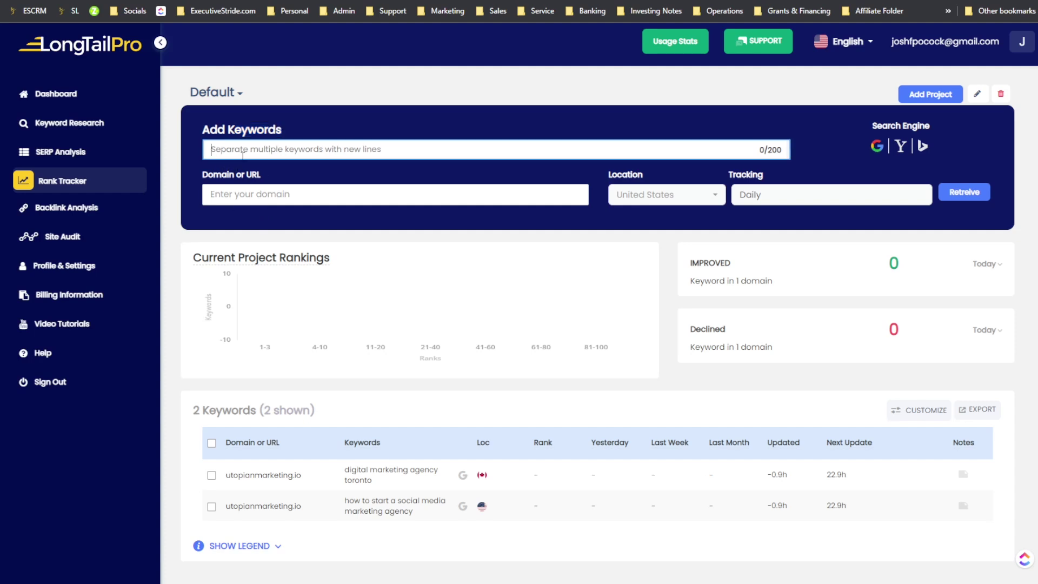